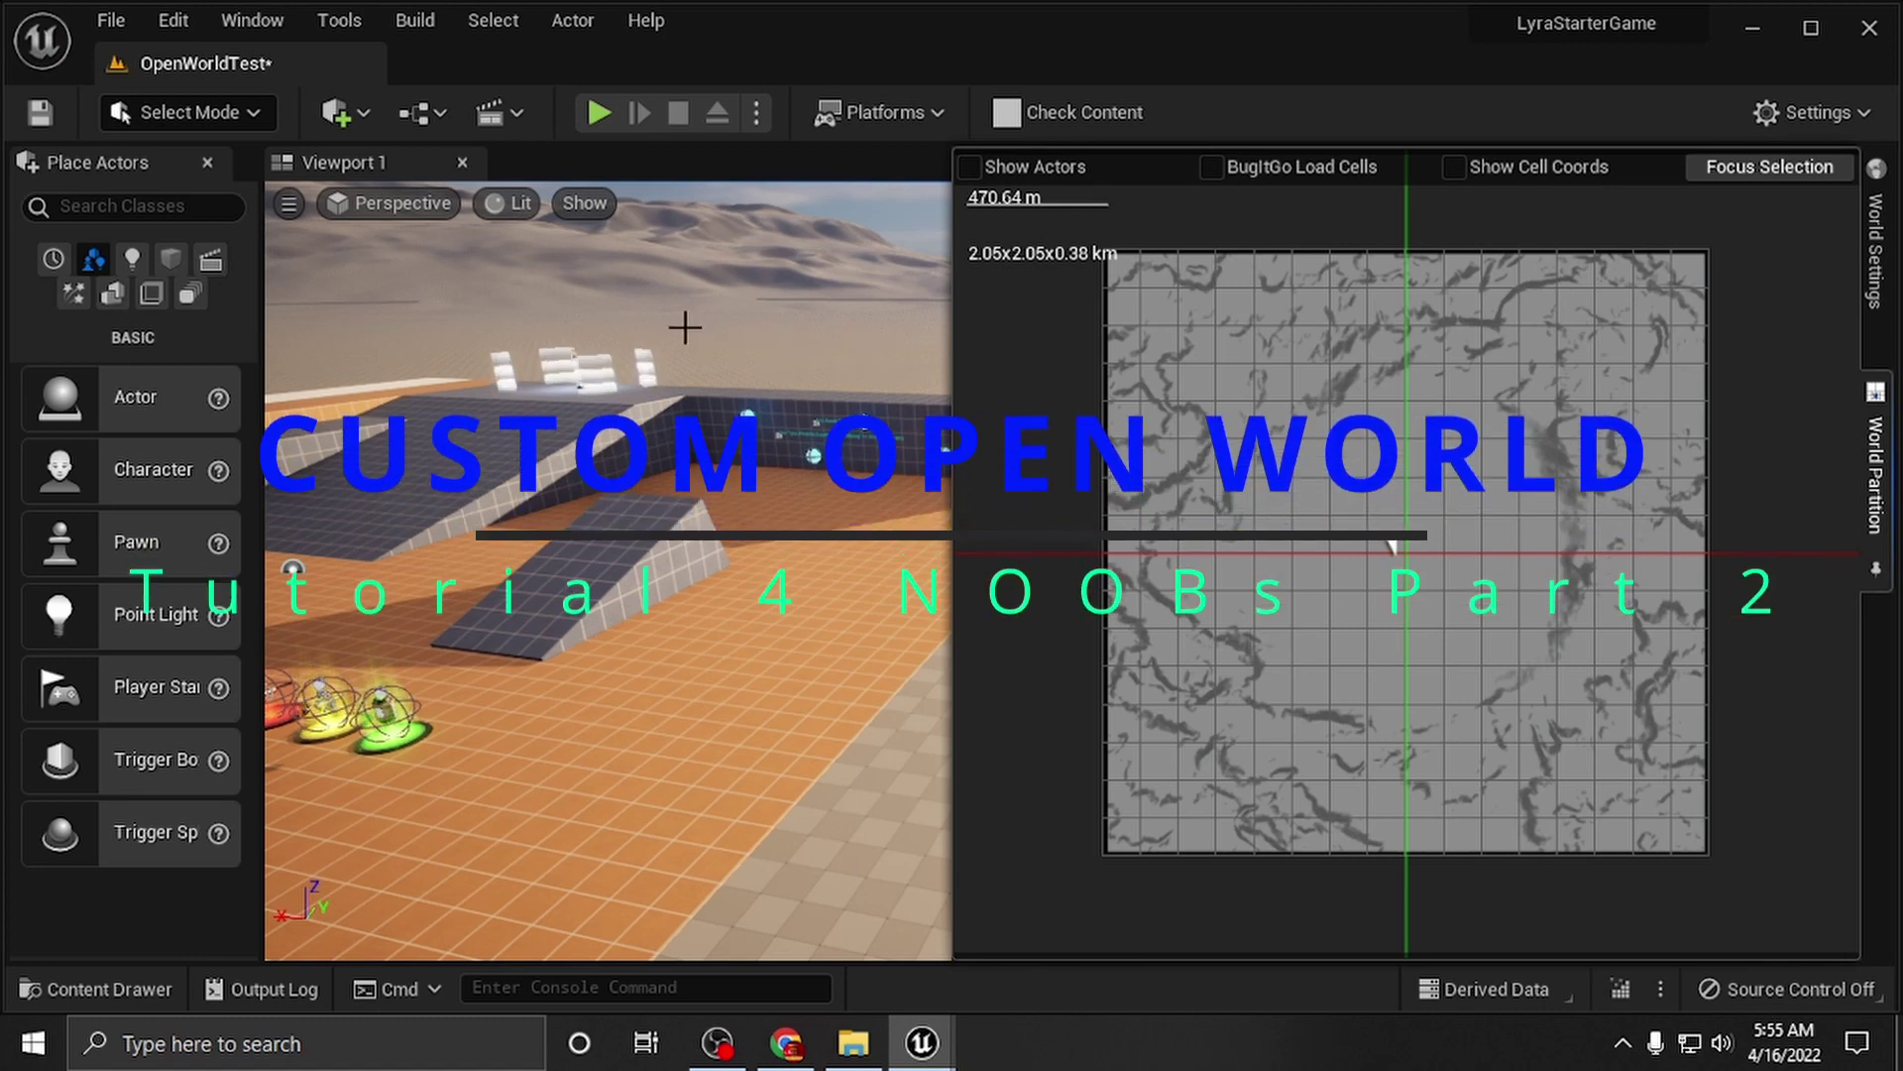
Step: Open the Build menu to reach the Build Minimap option
left_click(423, 21)
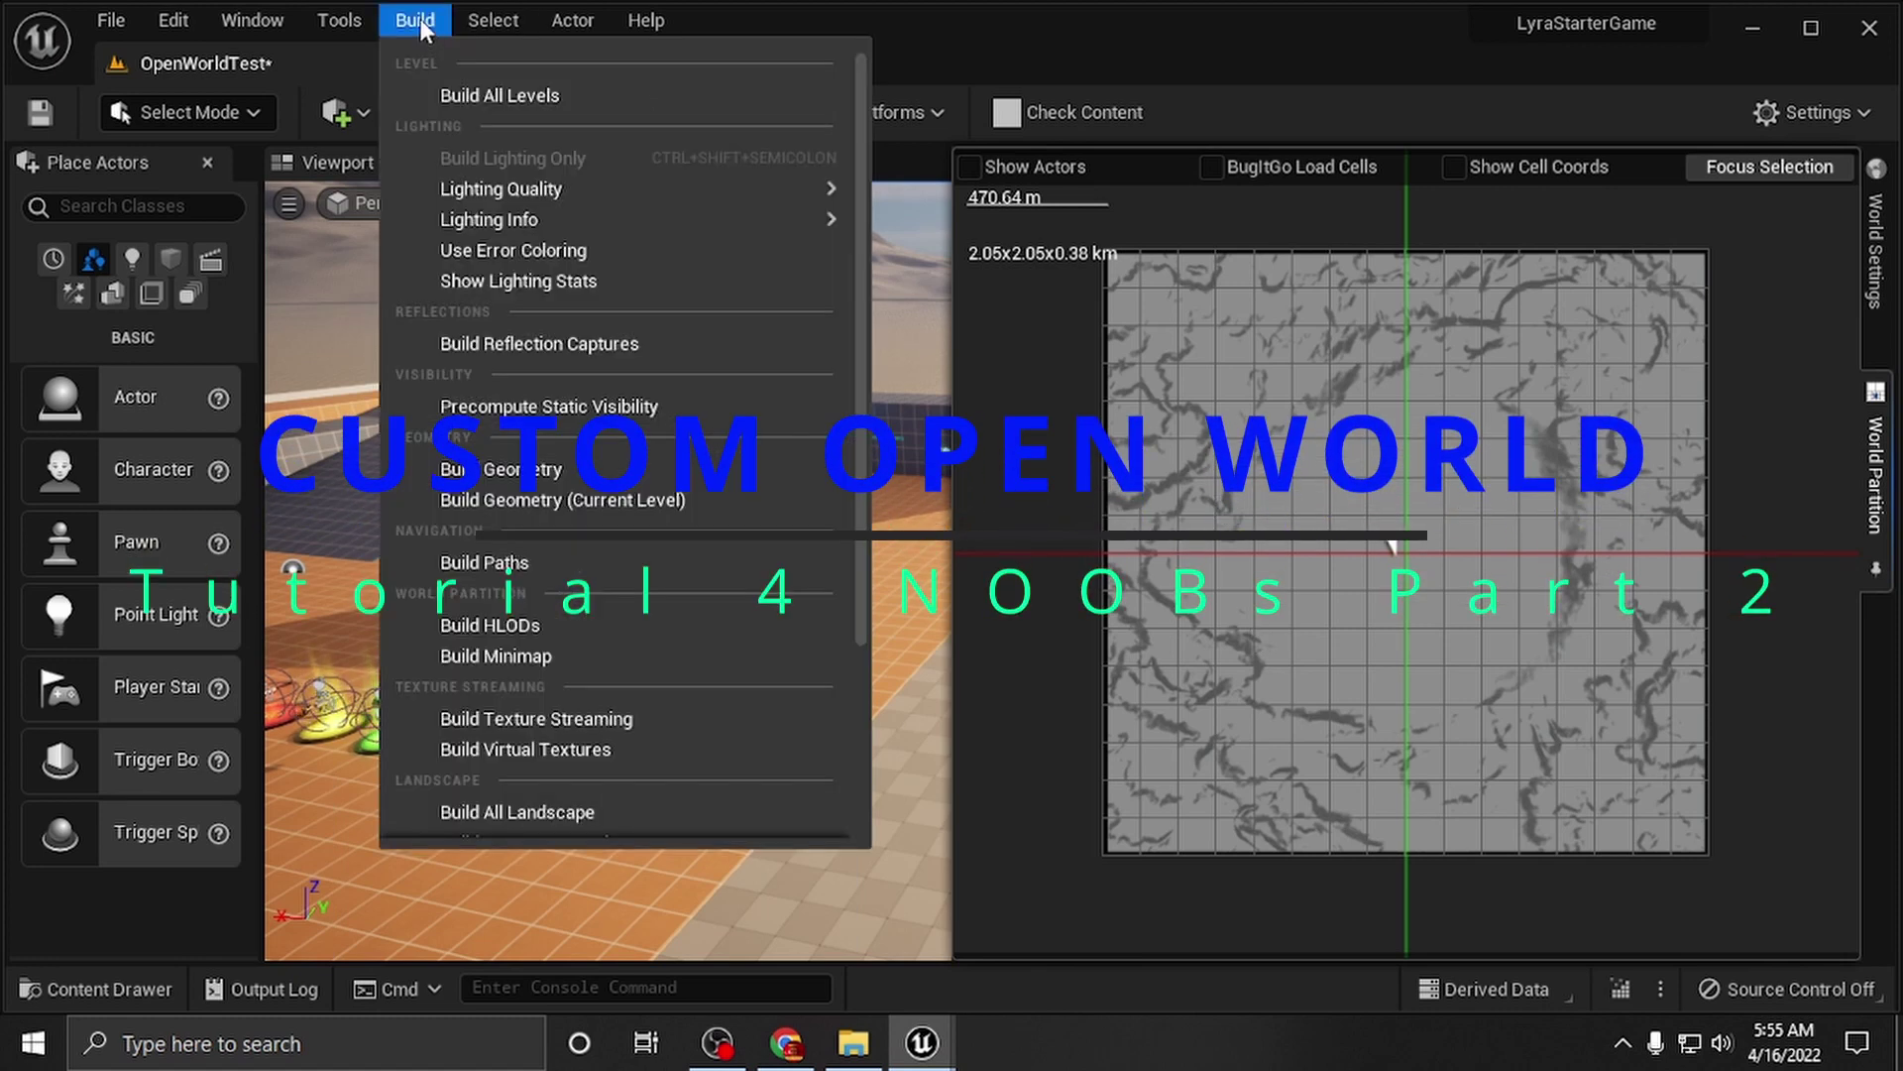
Step: Build the world partition minimap, saving the OpenWorldTest level first, then dismiss the completion message
left_click(527, 654)
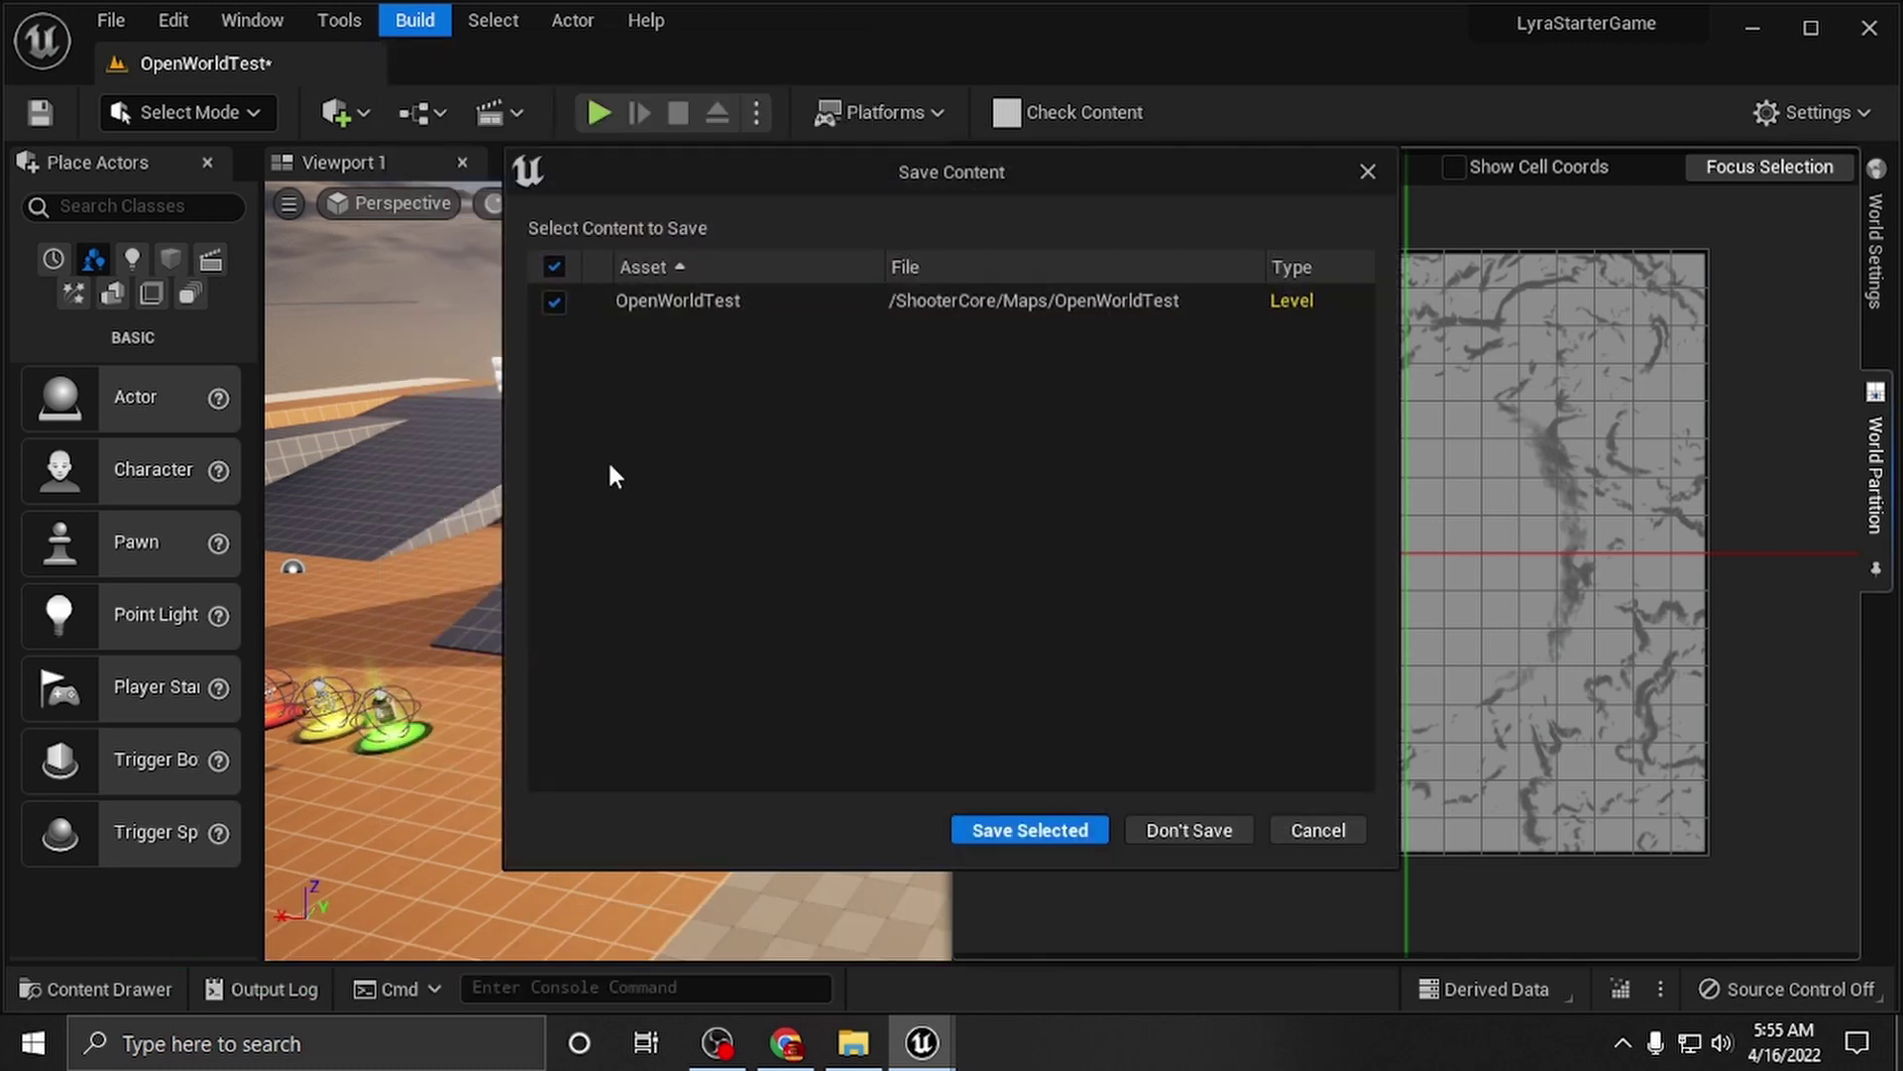
left_click(989, 831)
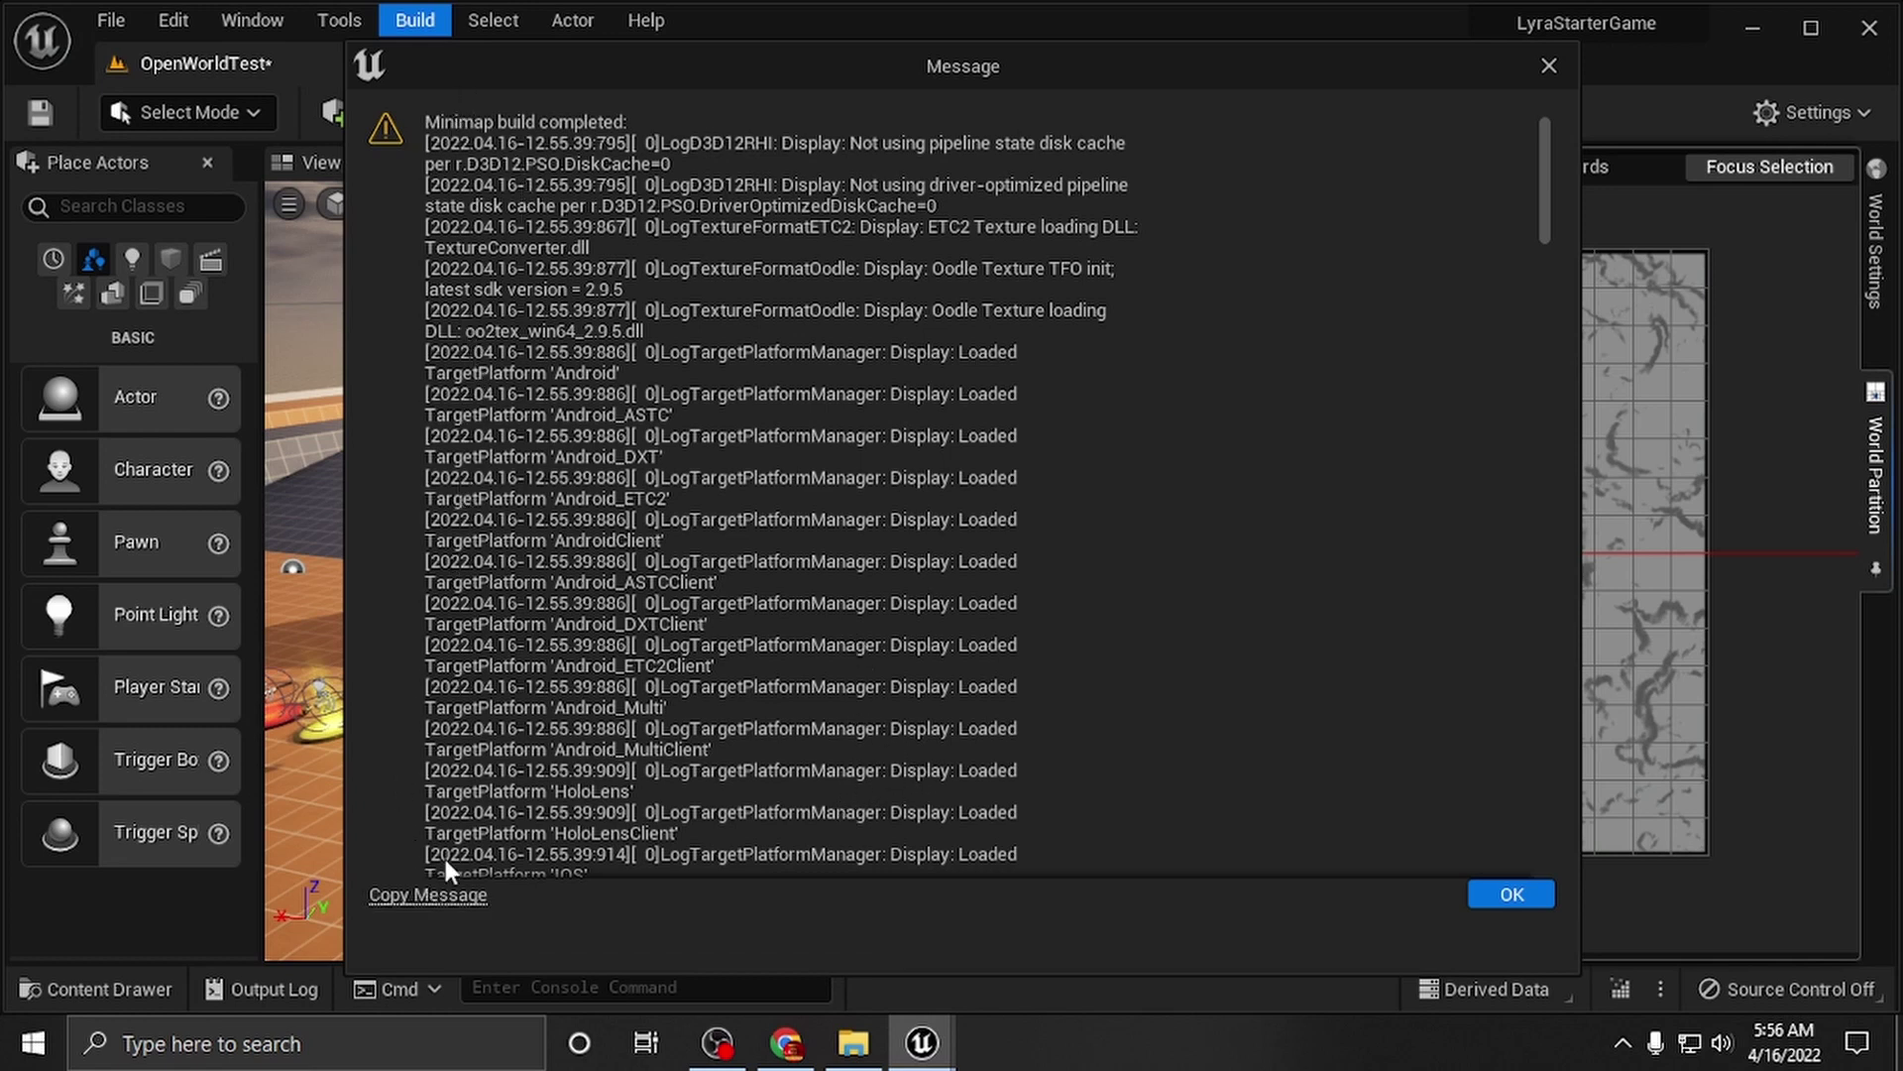
scroll(522, 676, "down", 10)
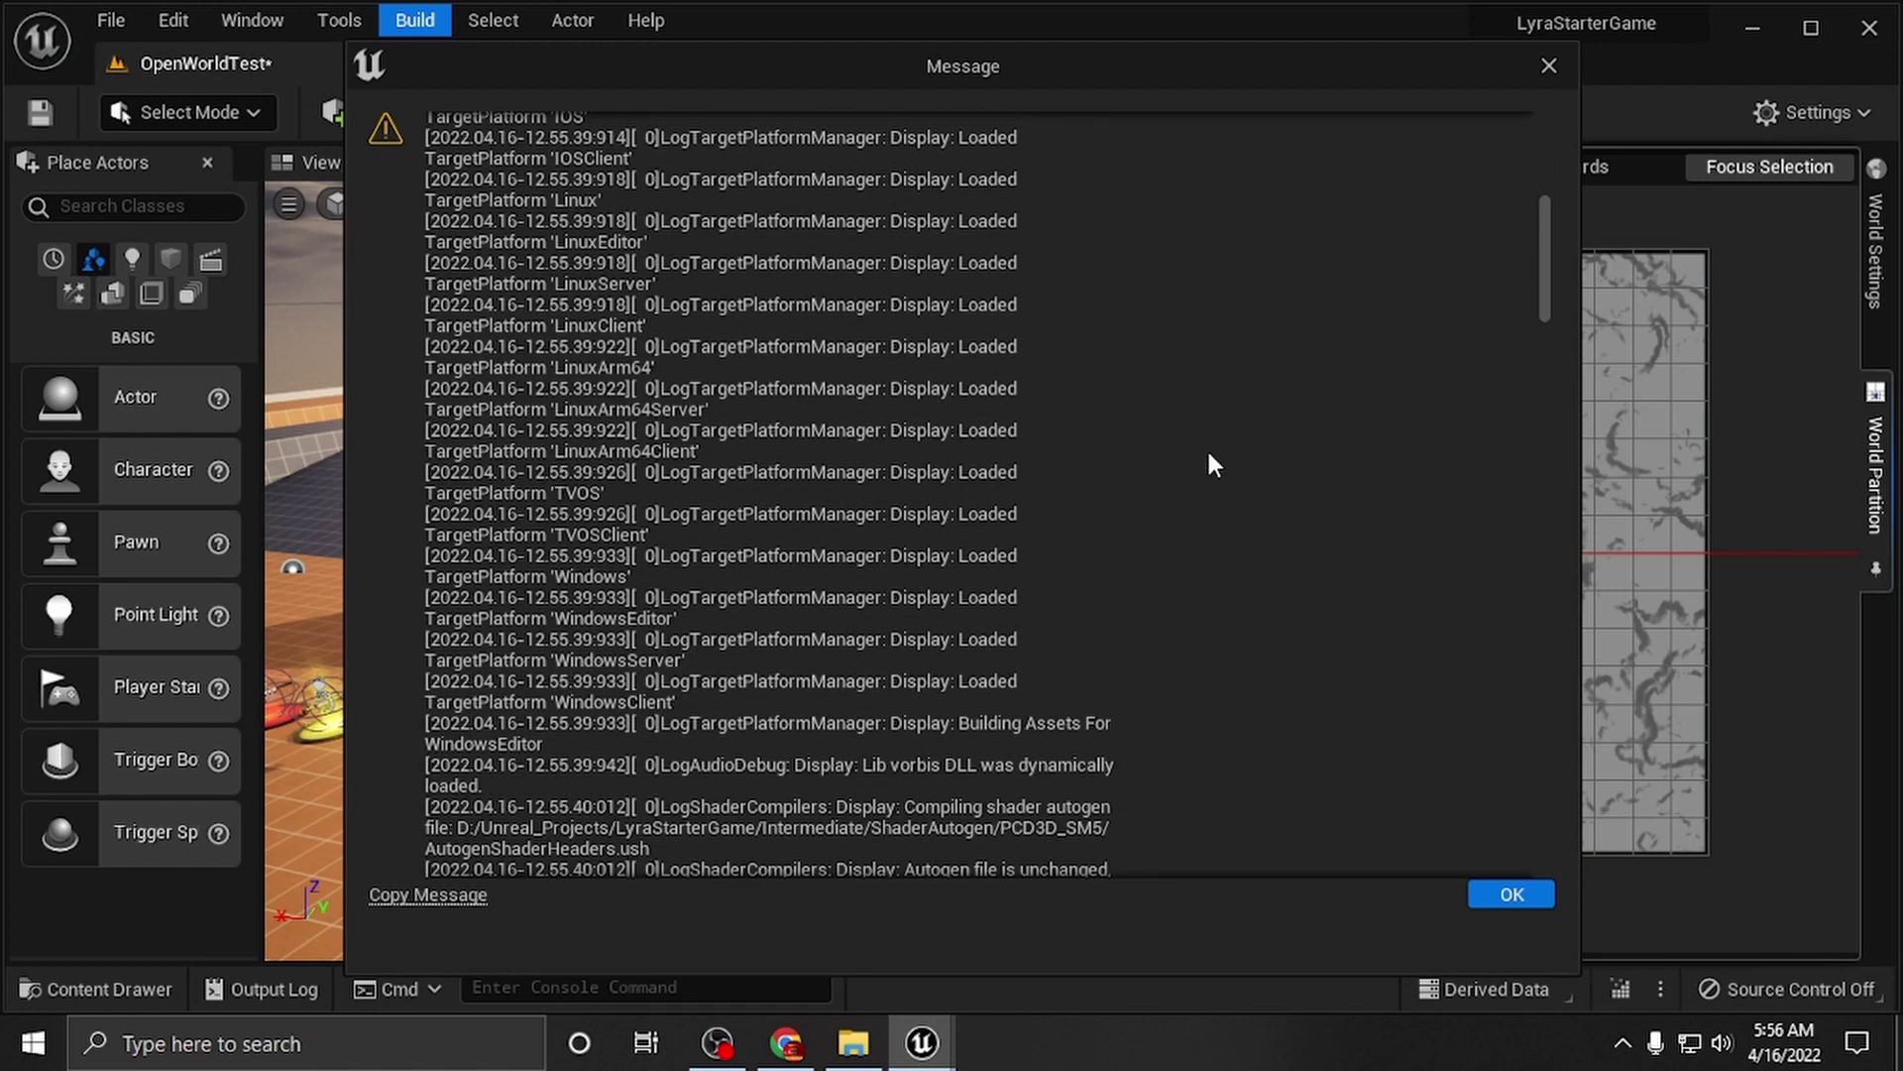
scroll(1212, 463, "down", 8)
left_click(1497, 896)
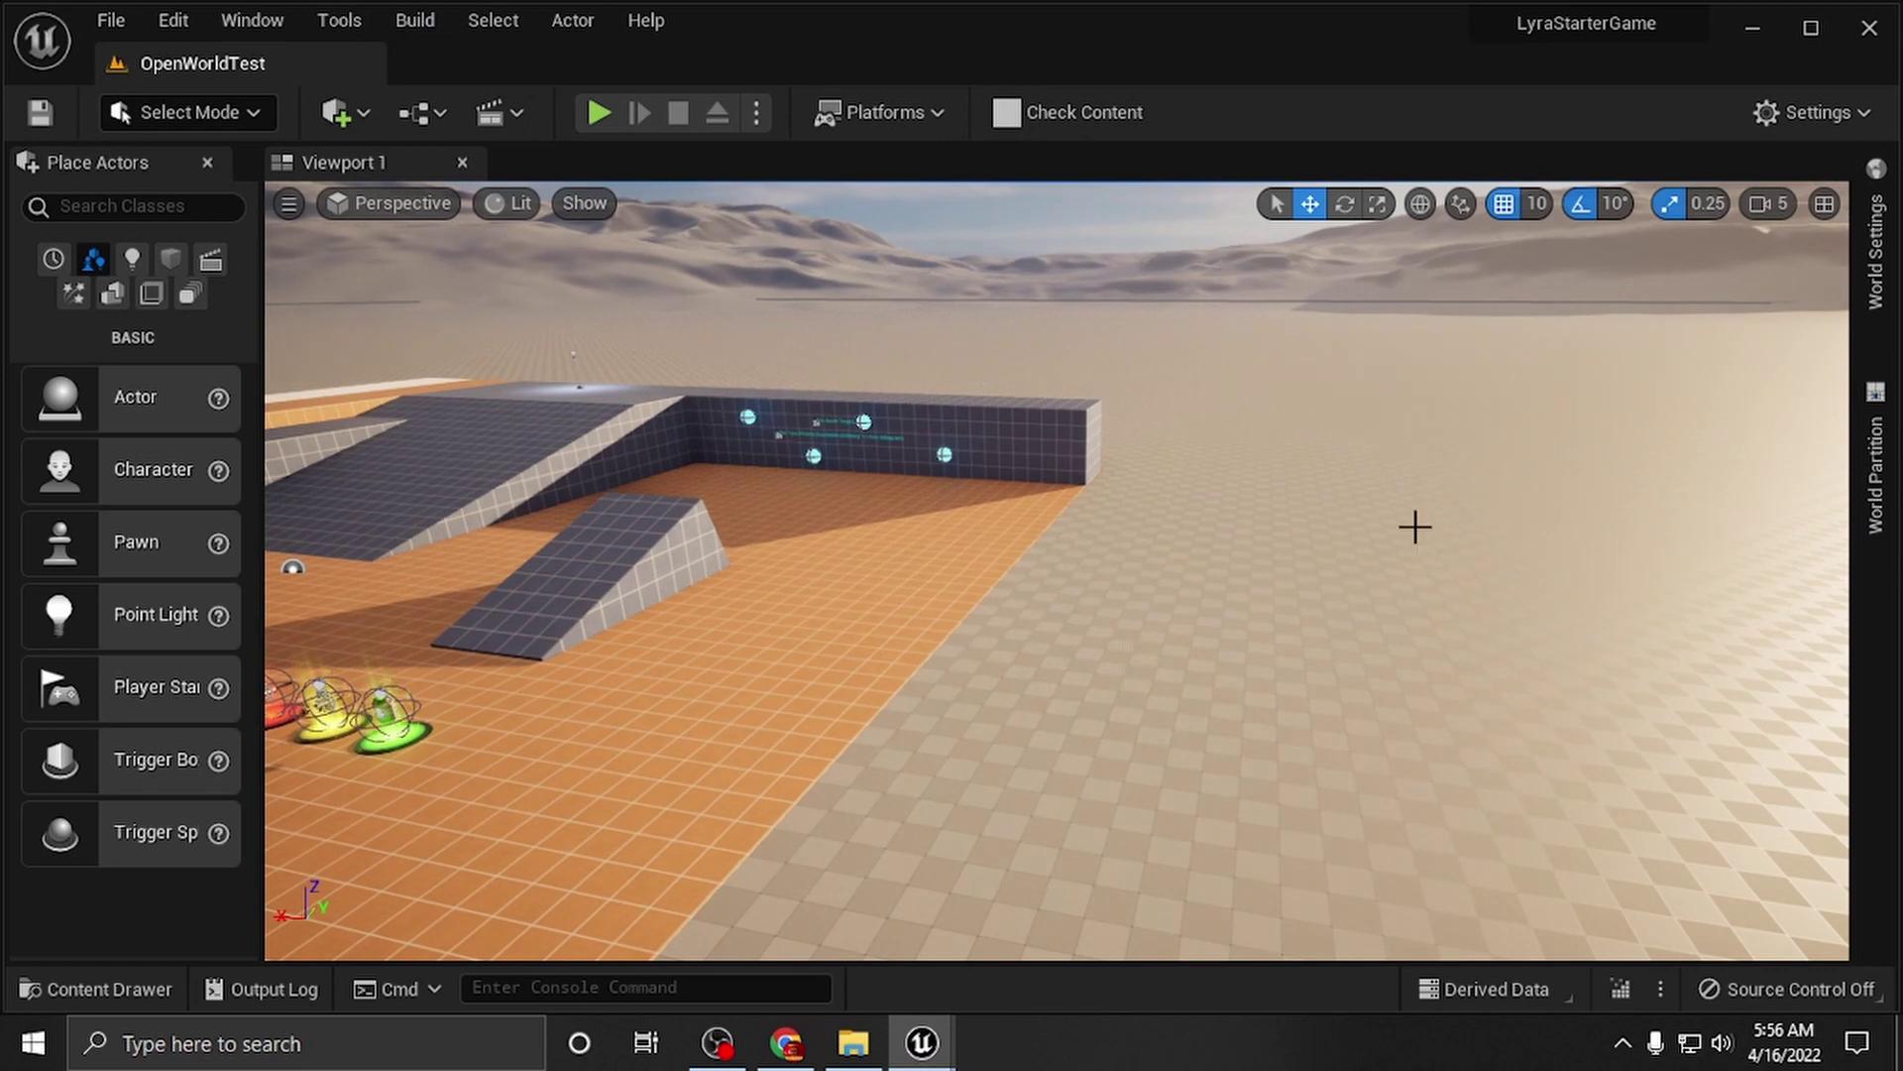
Step: Open the World Partition minimap, zoom in and centre the gym arena
left_click(1881, 476)
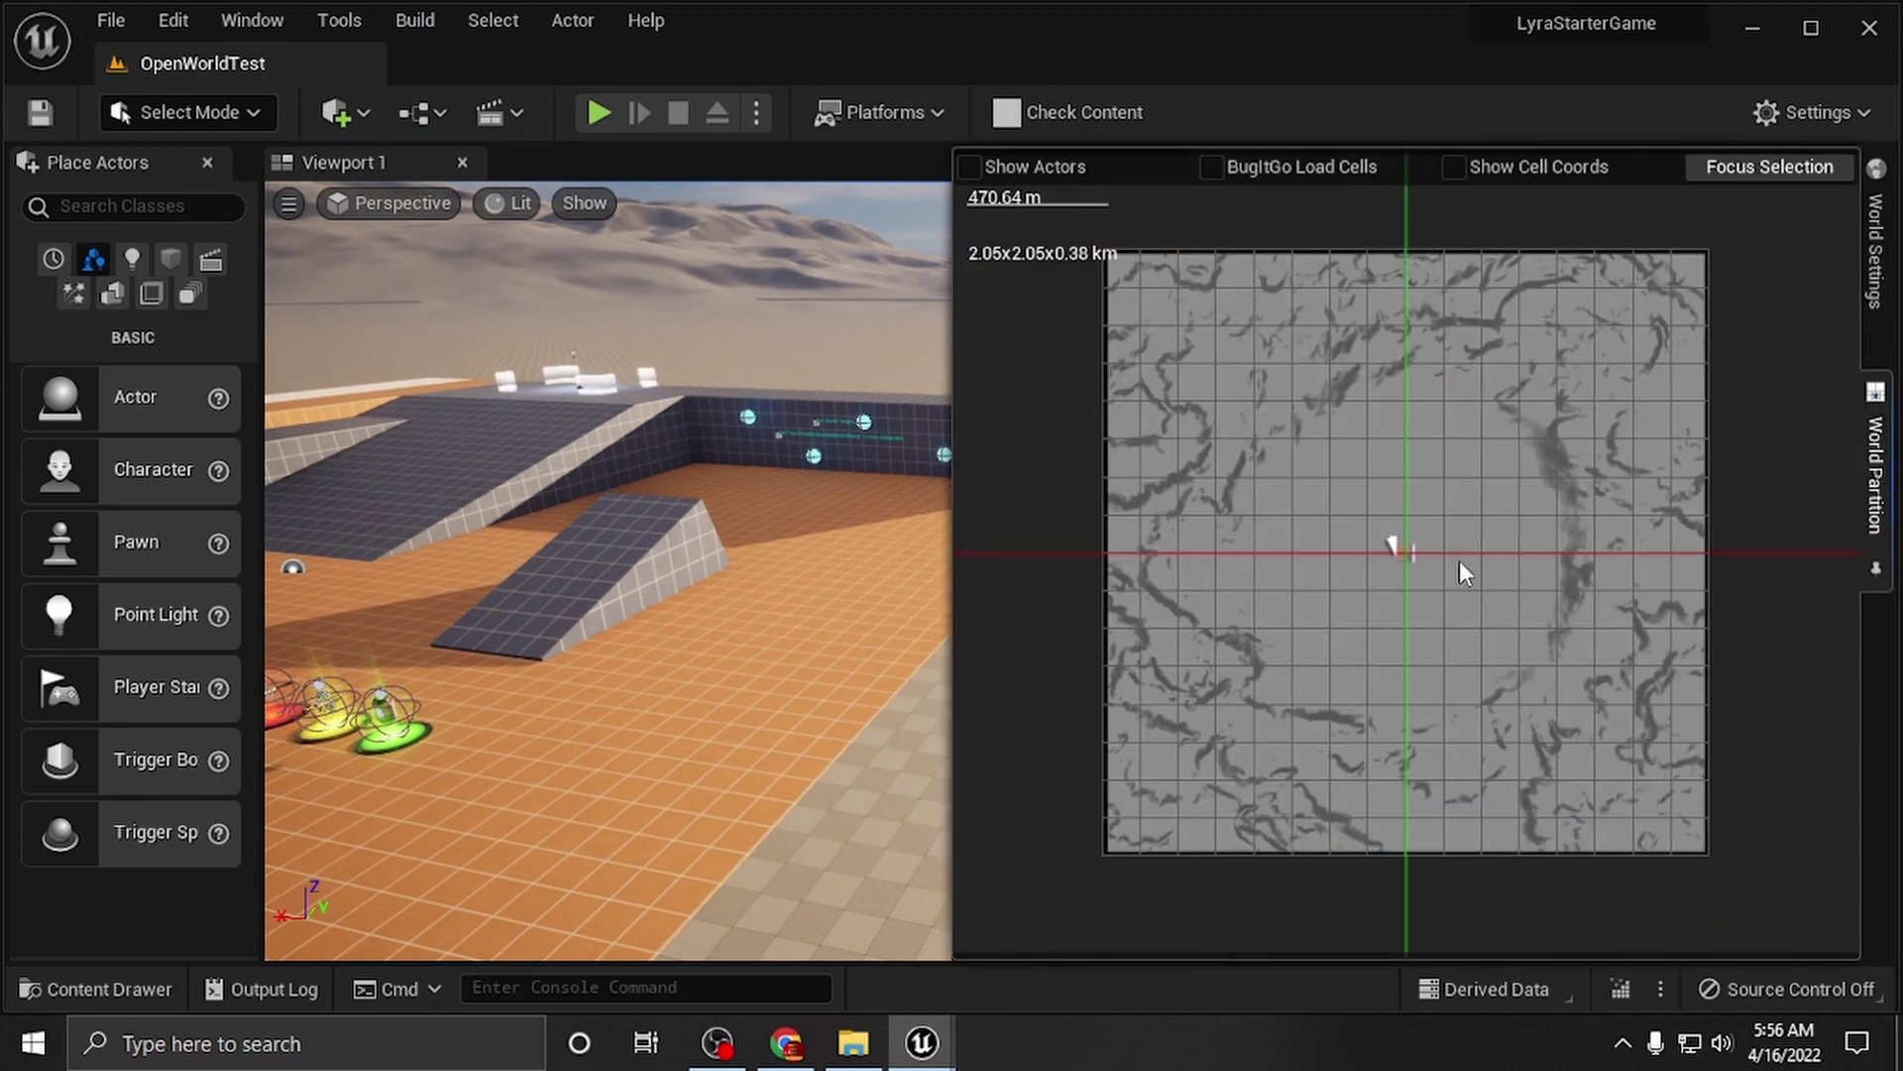
scroll(1437, 609, "up", 3)
scroll(1377, 543, "up", 4)
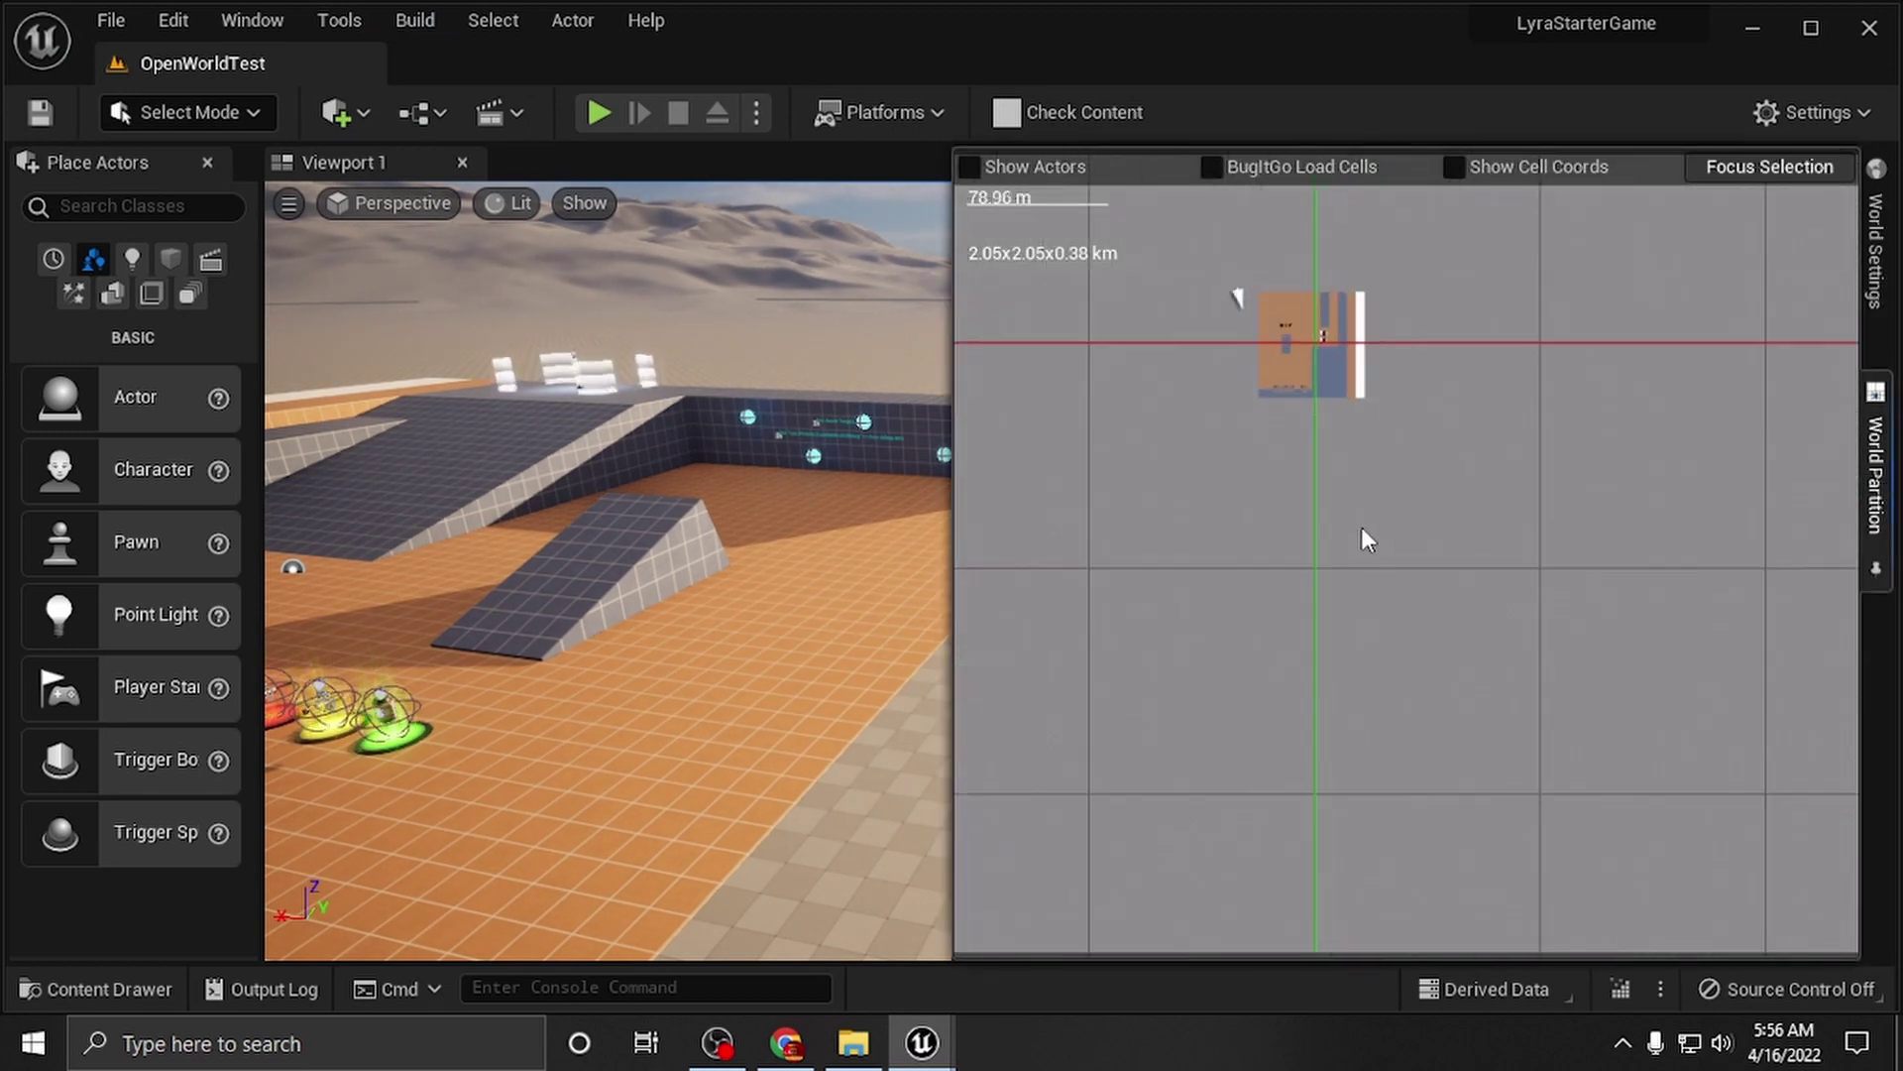
right_click_drag(1302, 481, 1328, 638)
scroll(1240, 515, "up", 3)
scroll(1264, 546, "down", 10)
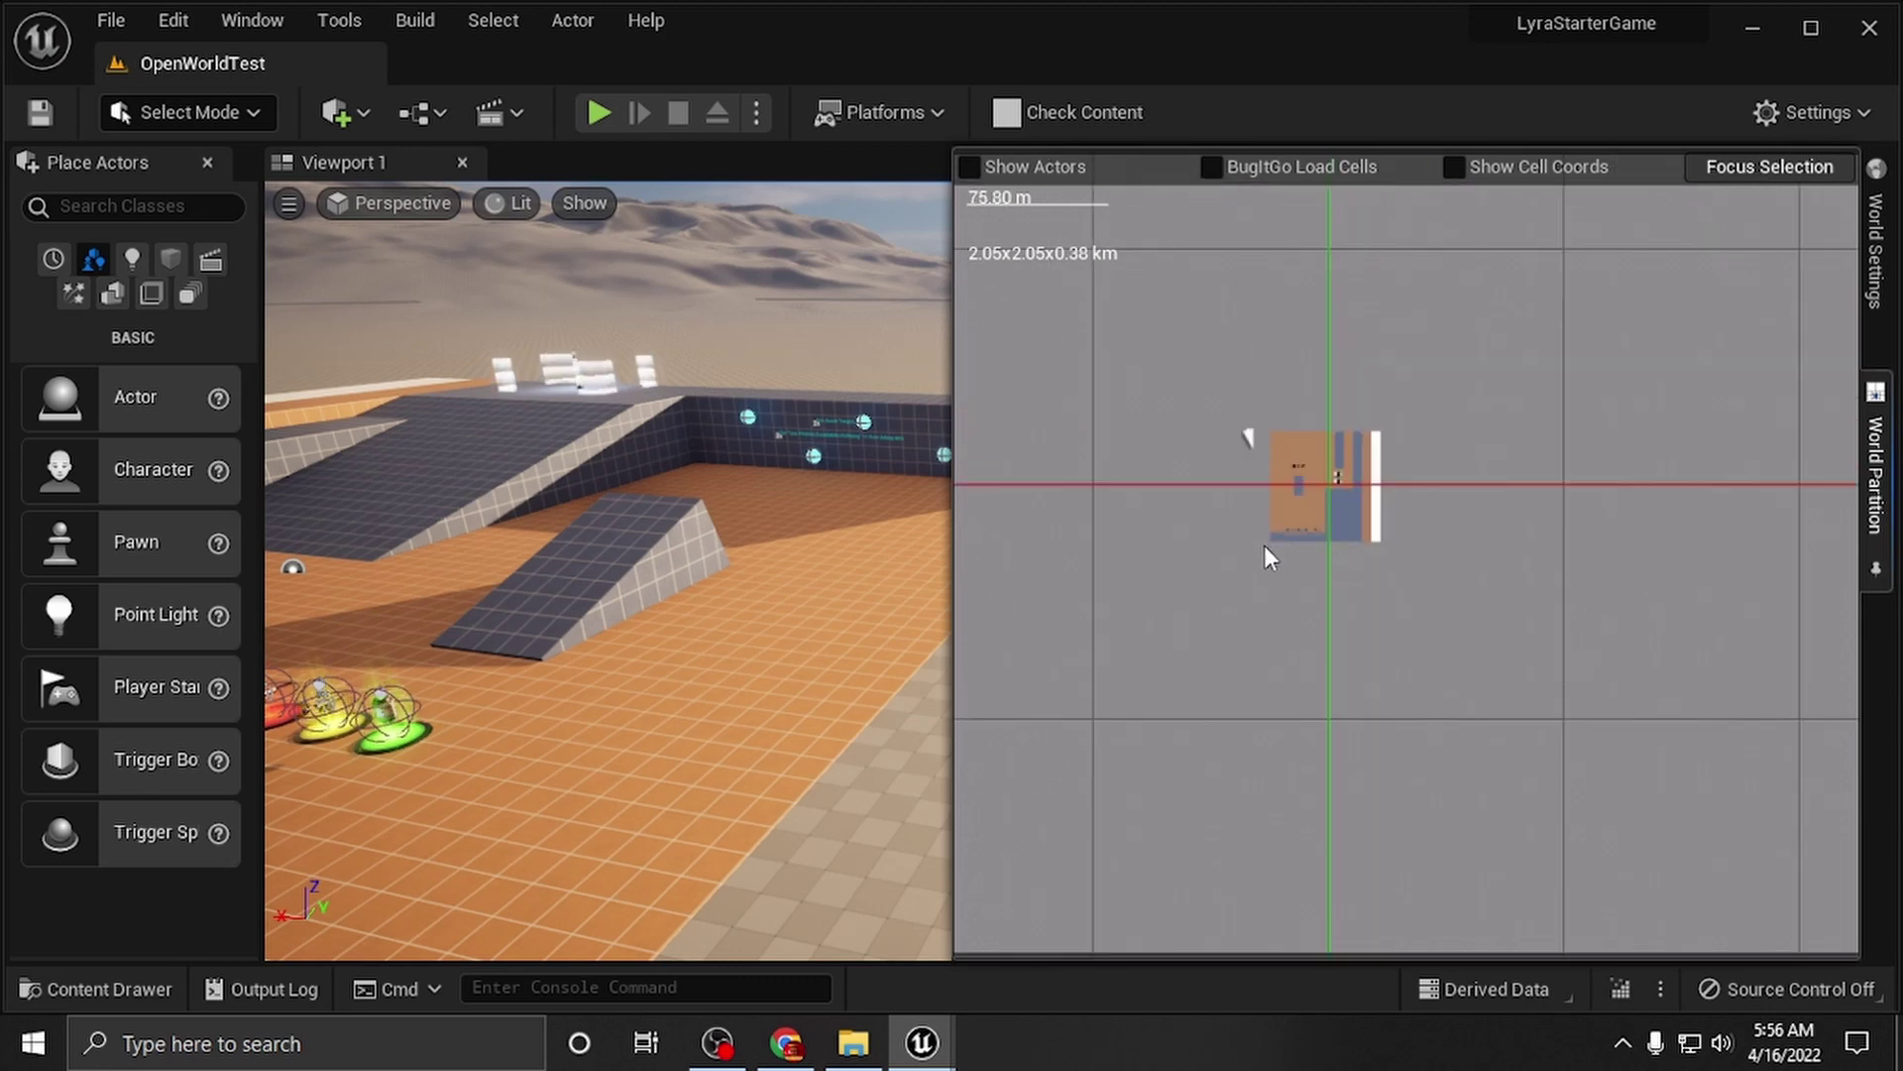
scroll(1289, 538, "up", 3)
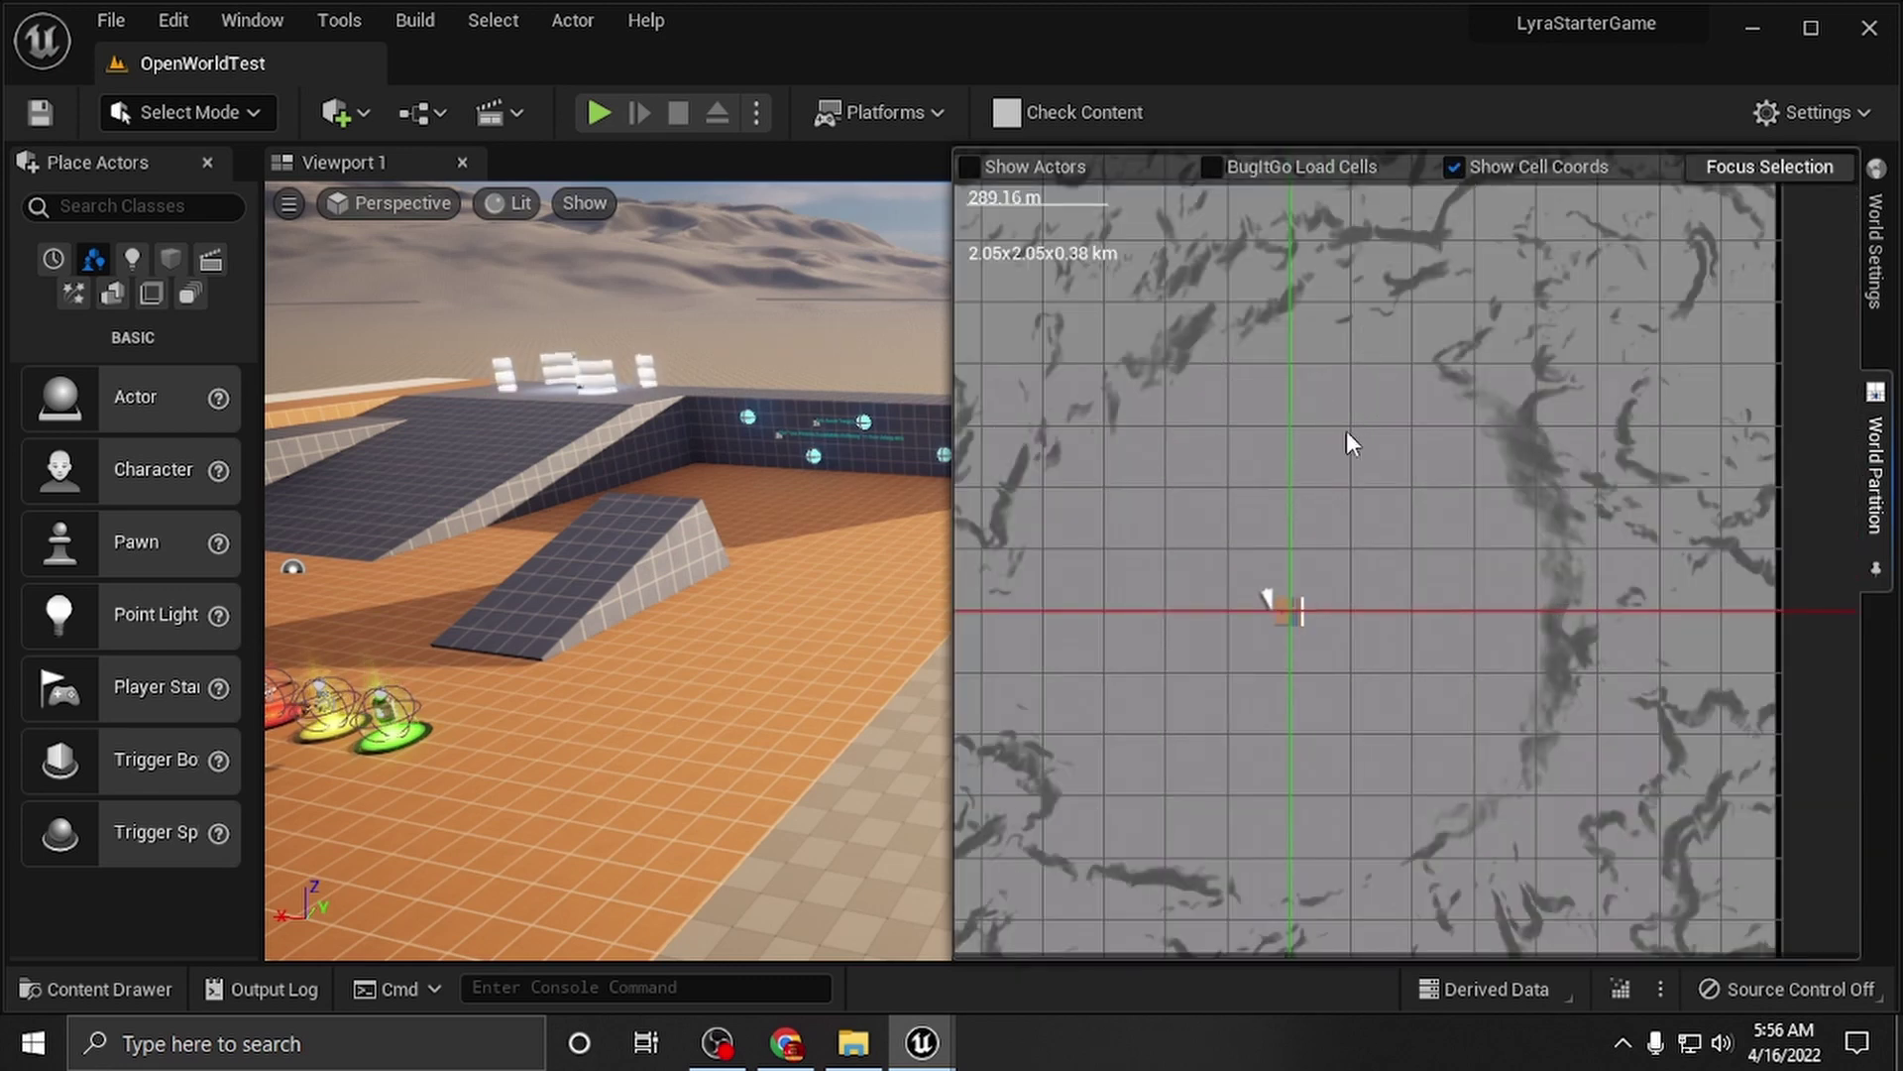
scroll(1318, 490, "up", 3)
right_click_drag(1305, 563, 1336, 380)
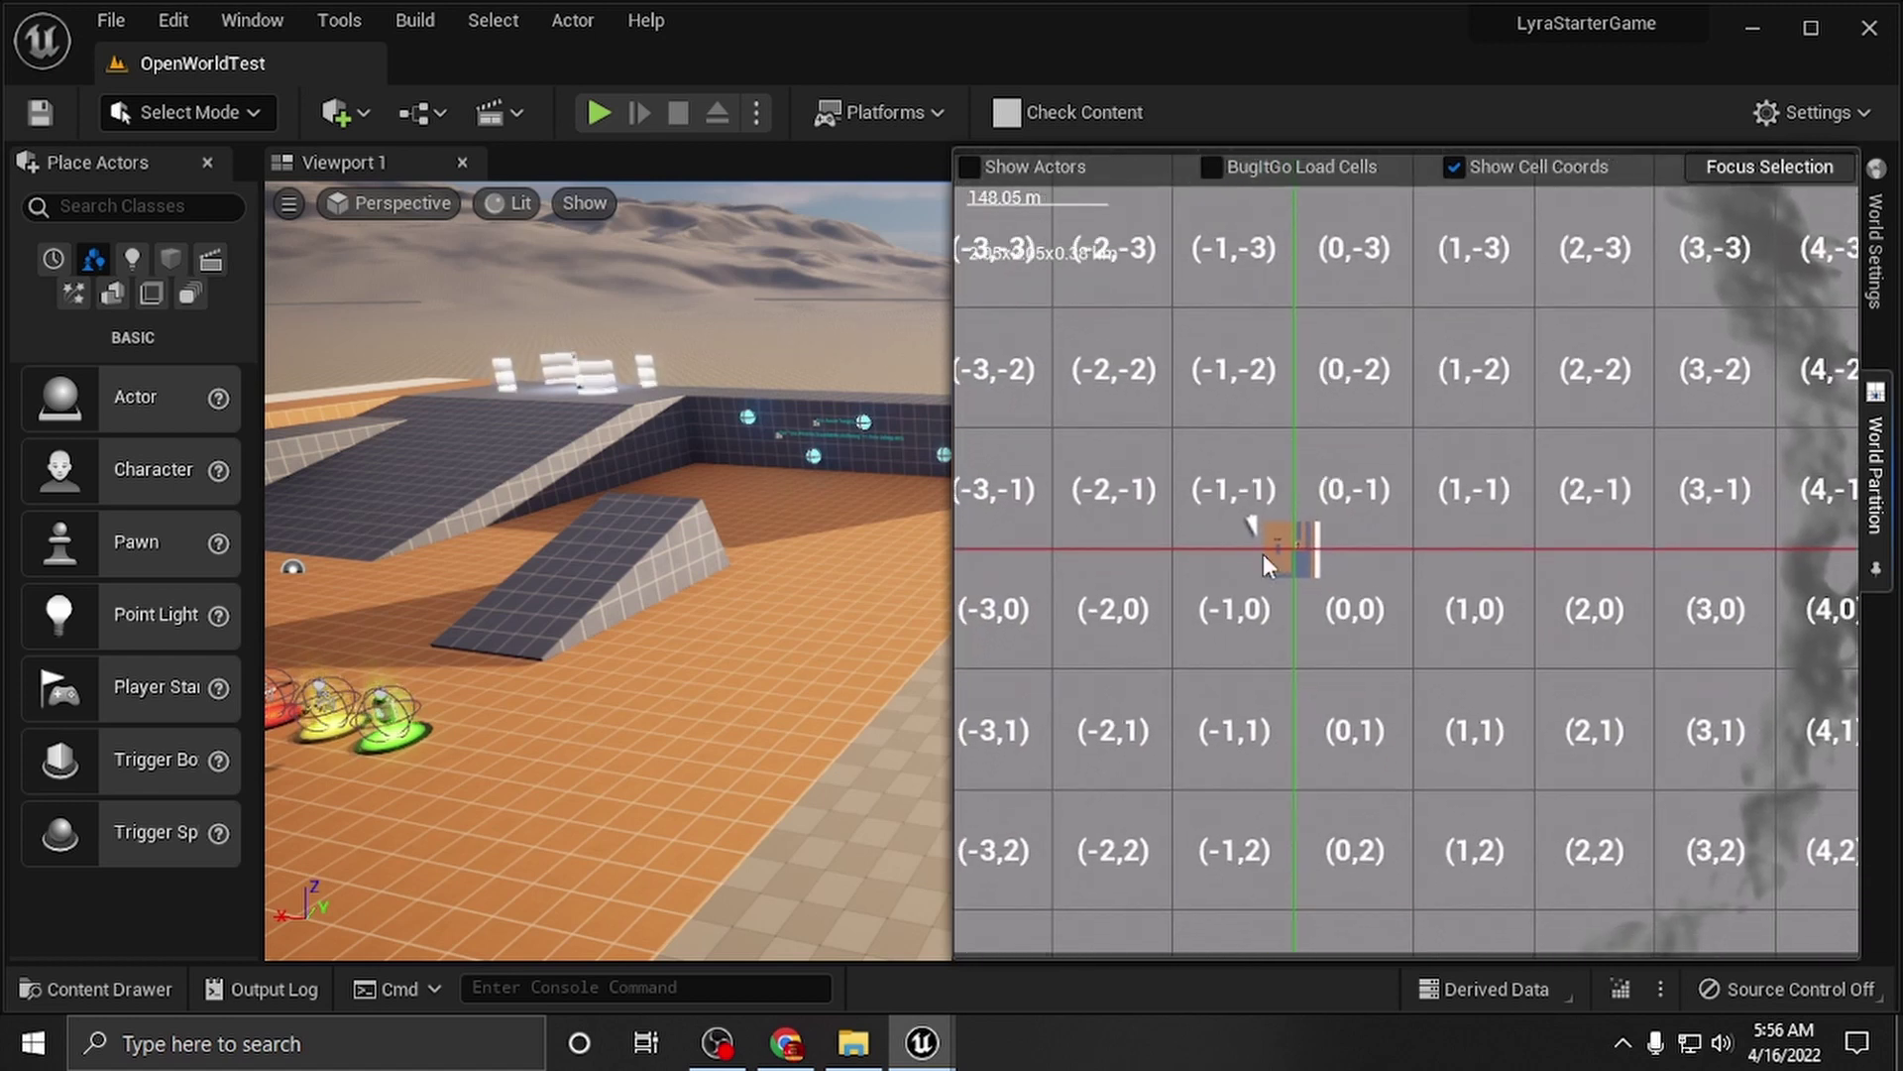
scroll(1264, 555, "up", 3)
scroll(1333, 563, "up", 2)
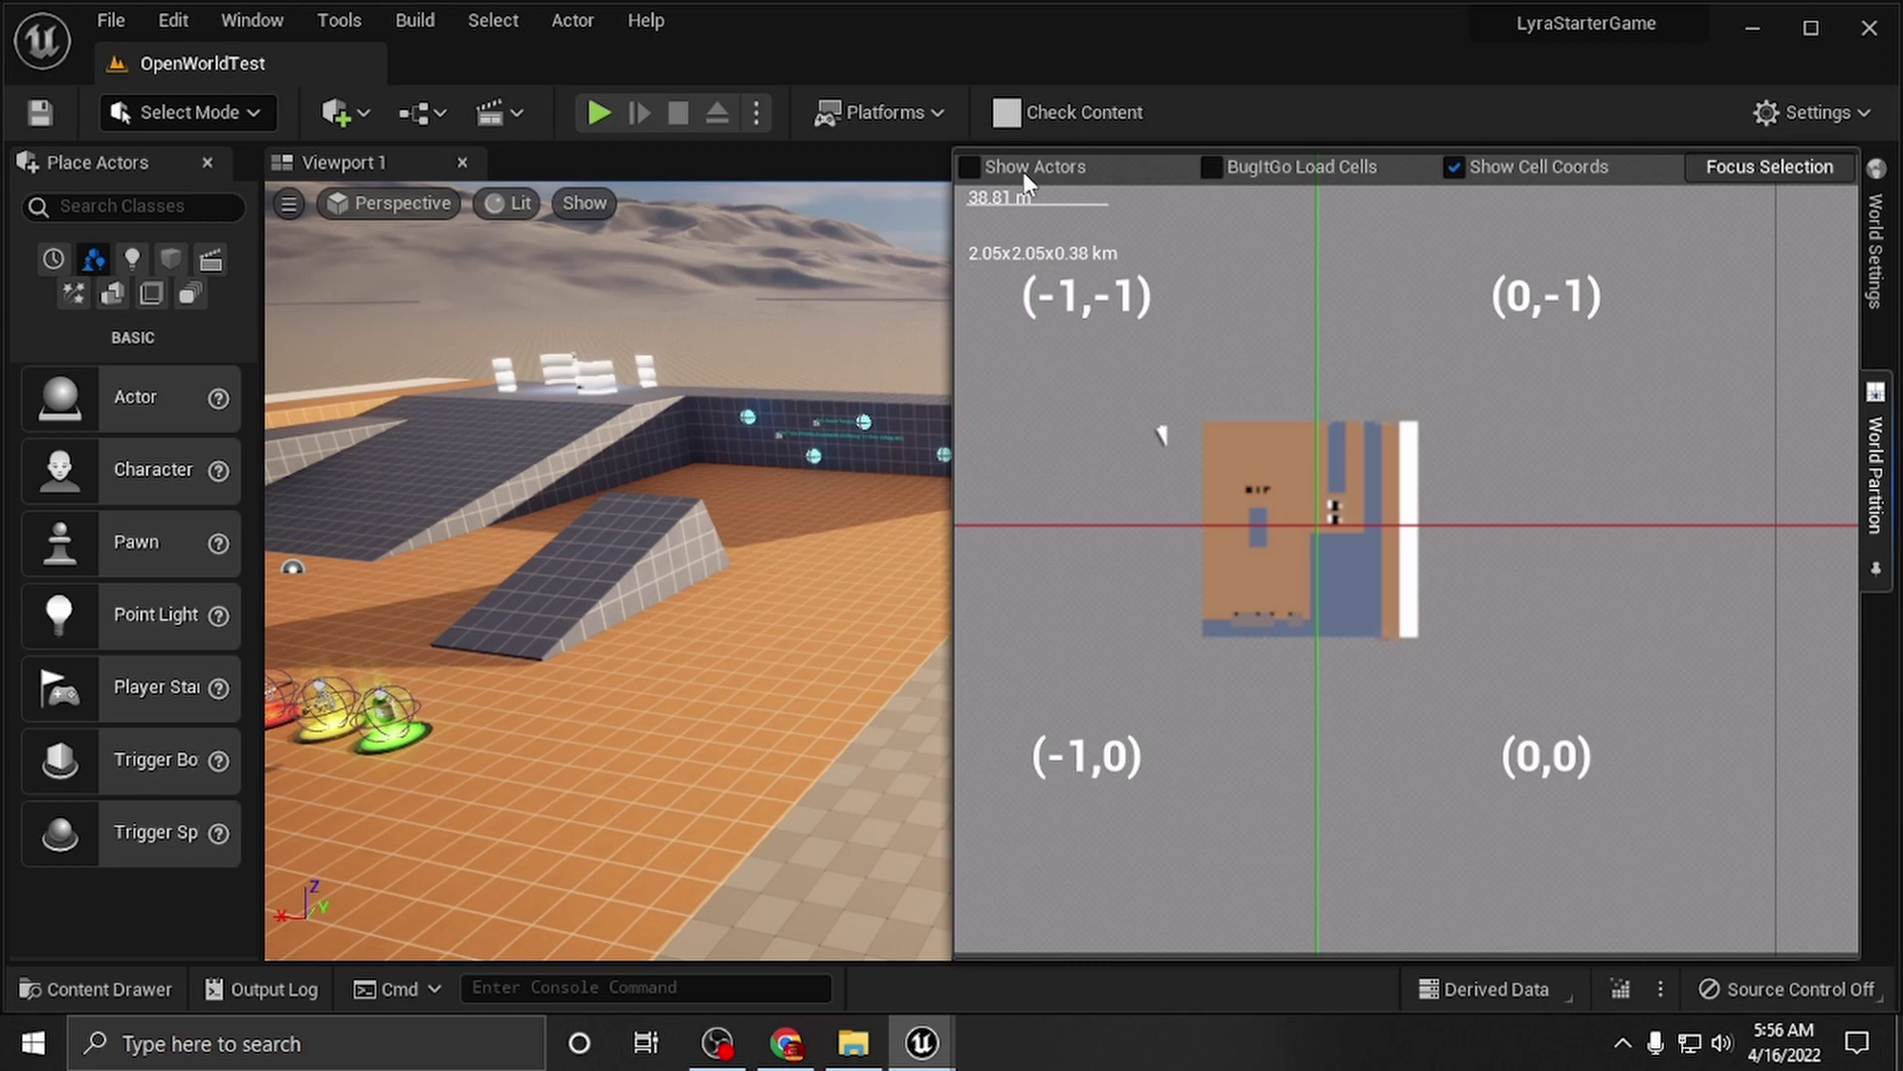
Step: Turn on Show Actors on the minimap and inspect the arena
left_click(971, 168)
scroll(1350, 600, "up", 4)
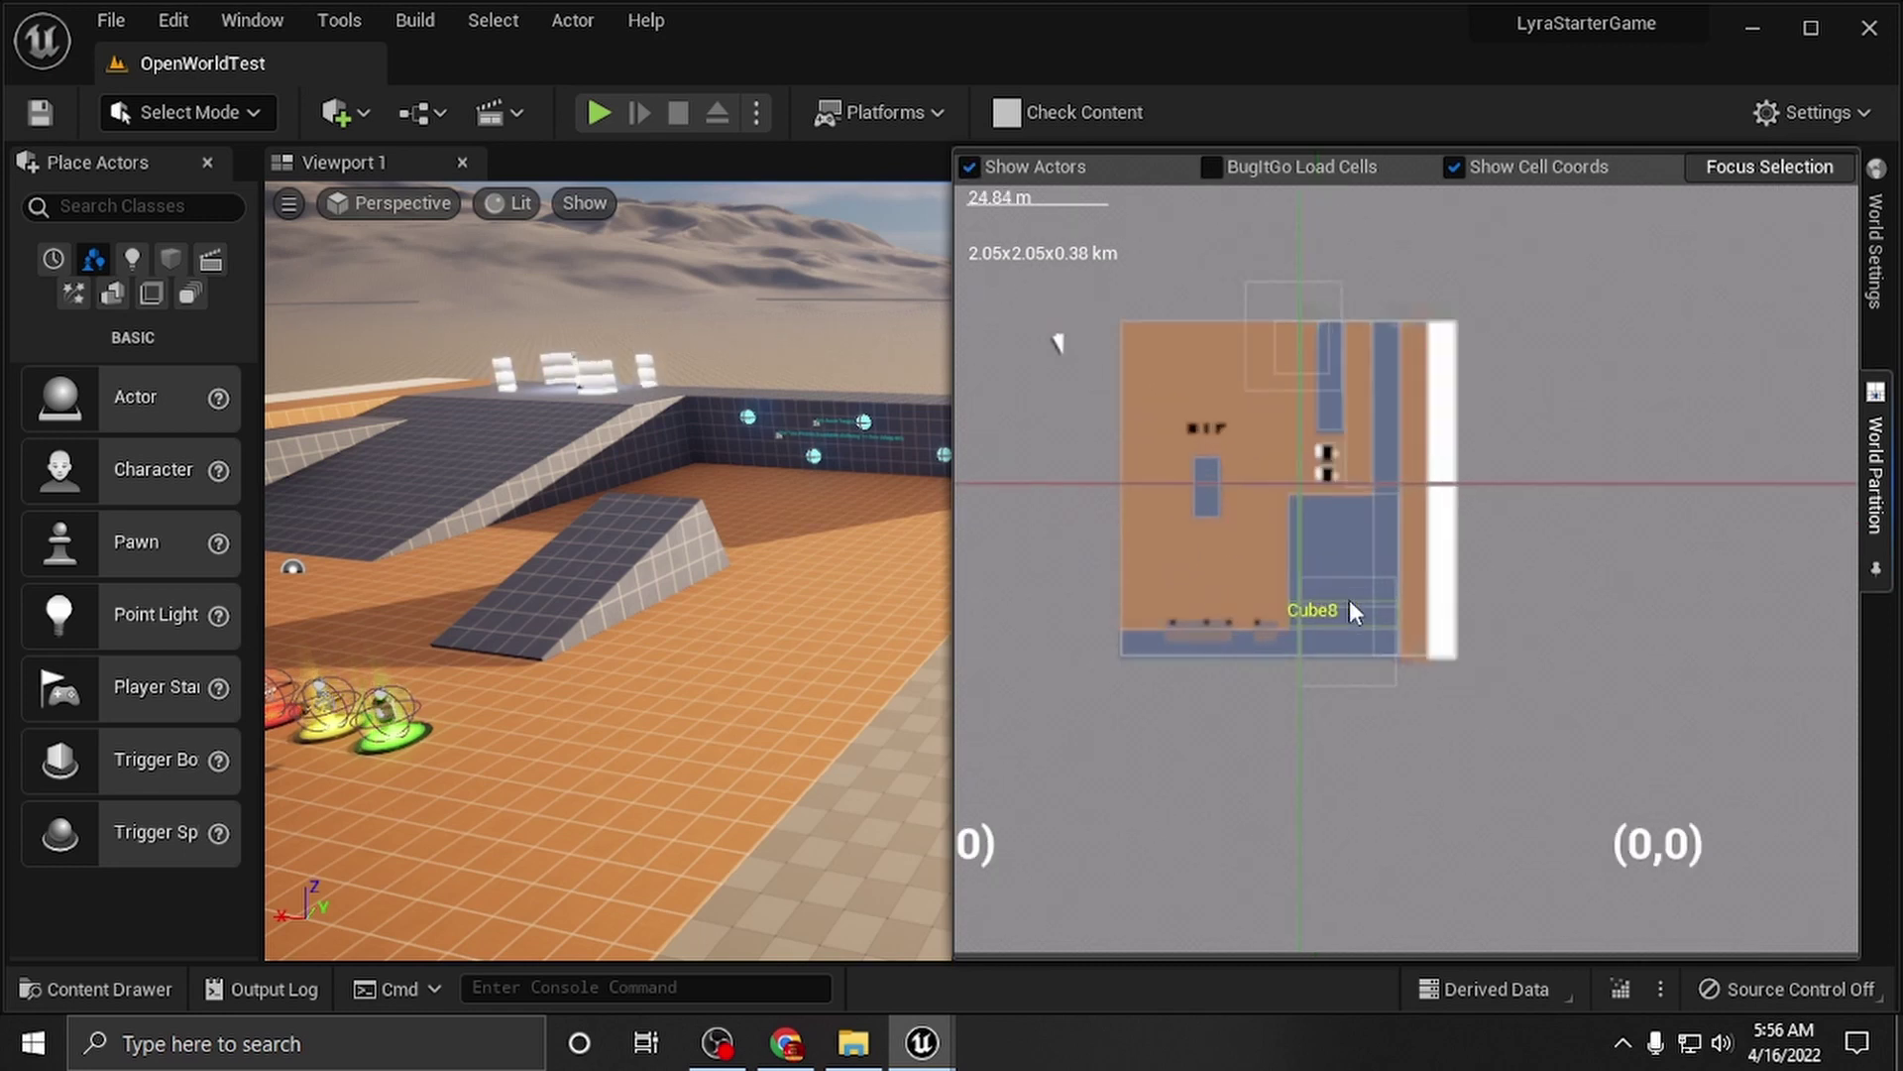
scroll(1350, 599, "down", 2)
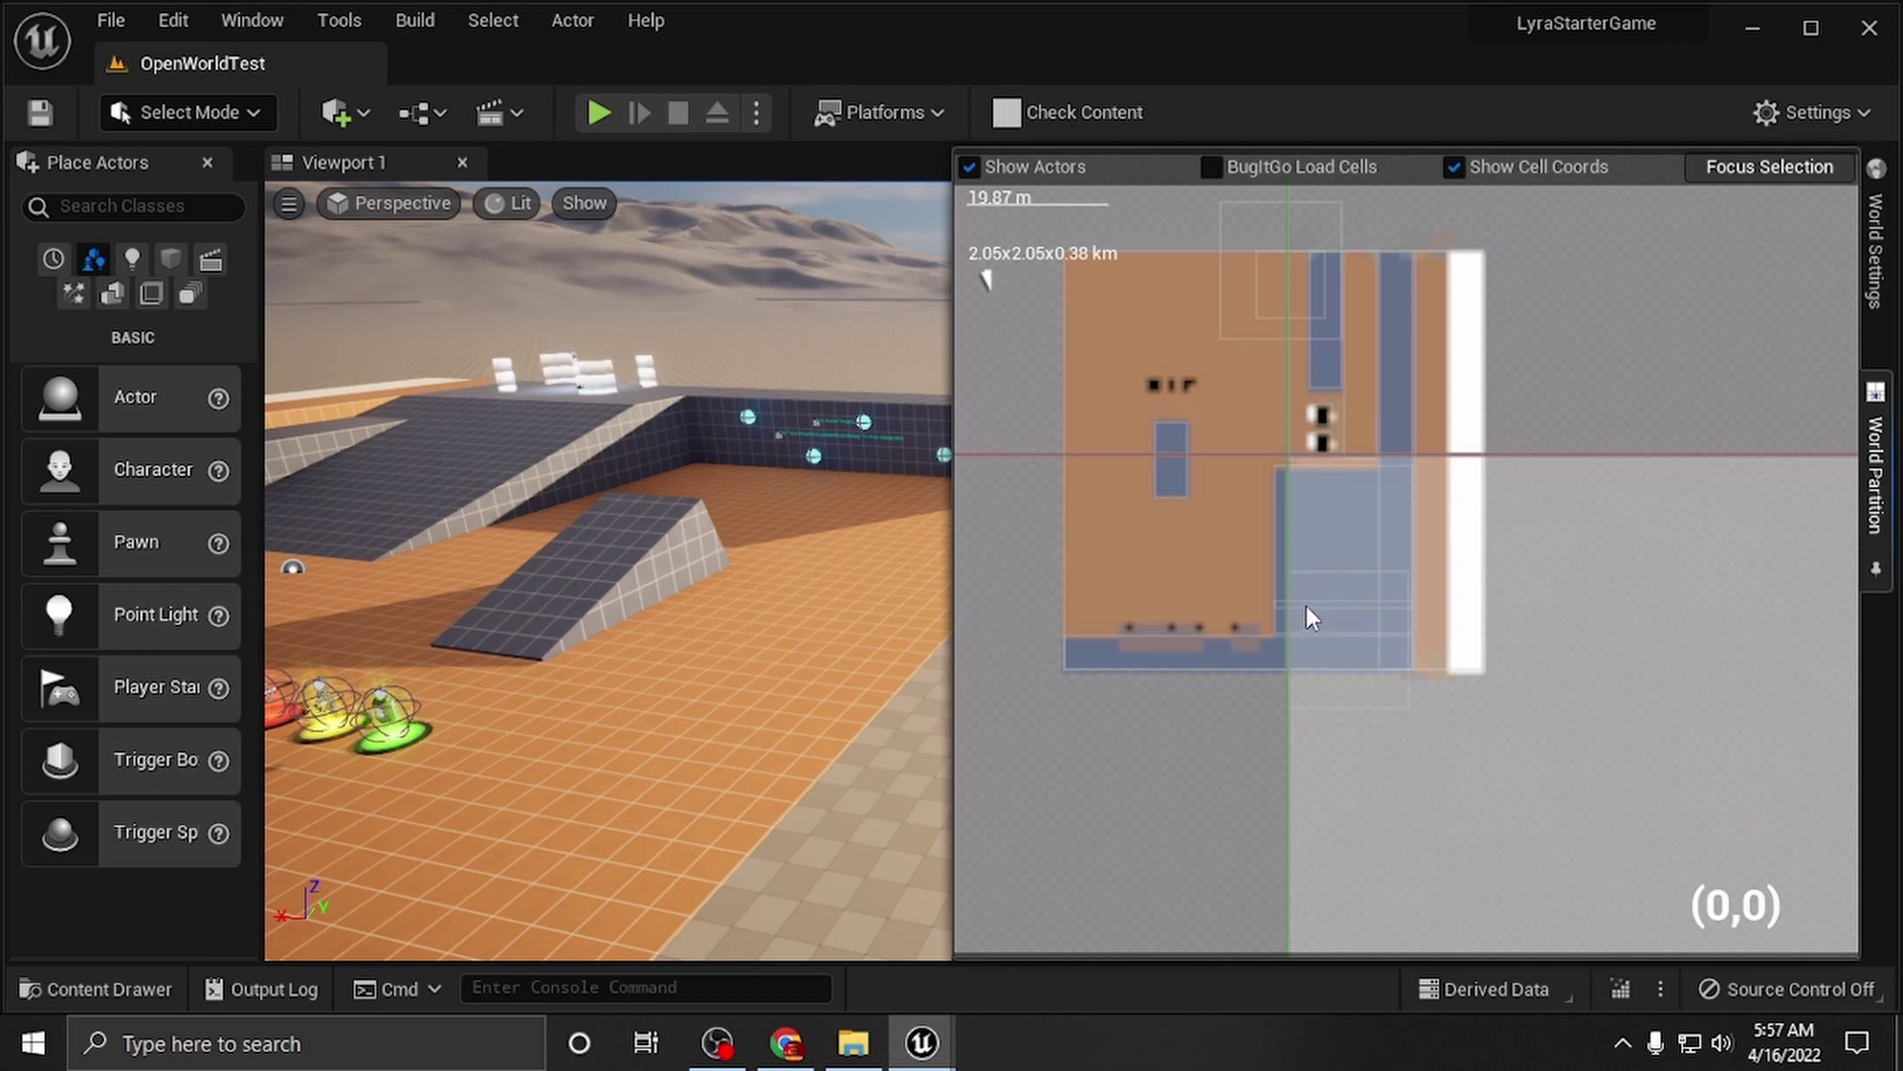
scroll(1305, 602, "up", 4)
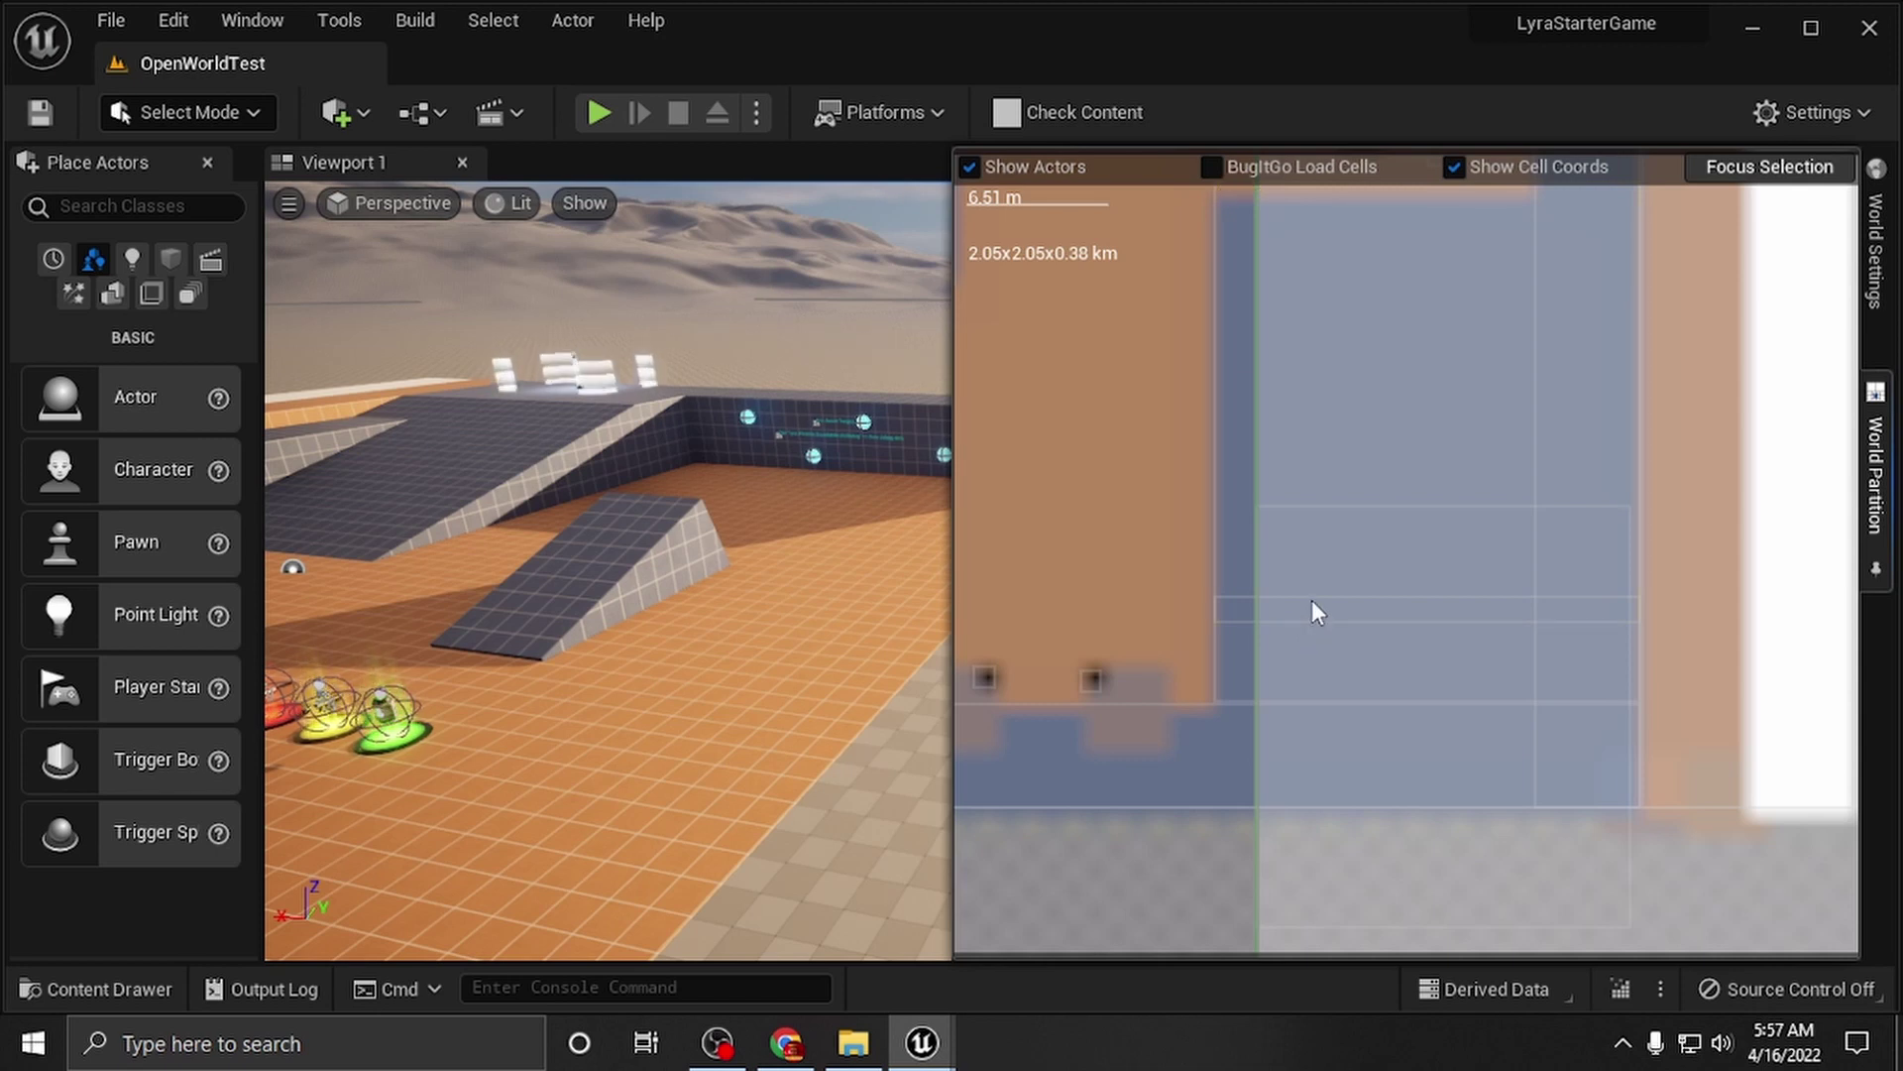
scroll(1084, 692, "down", 4)
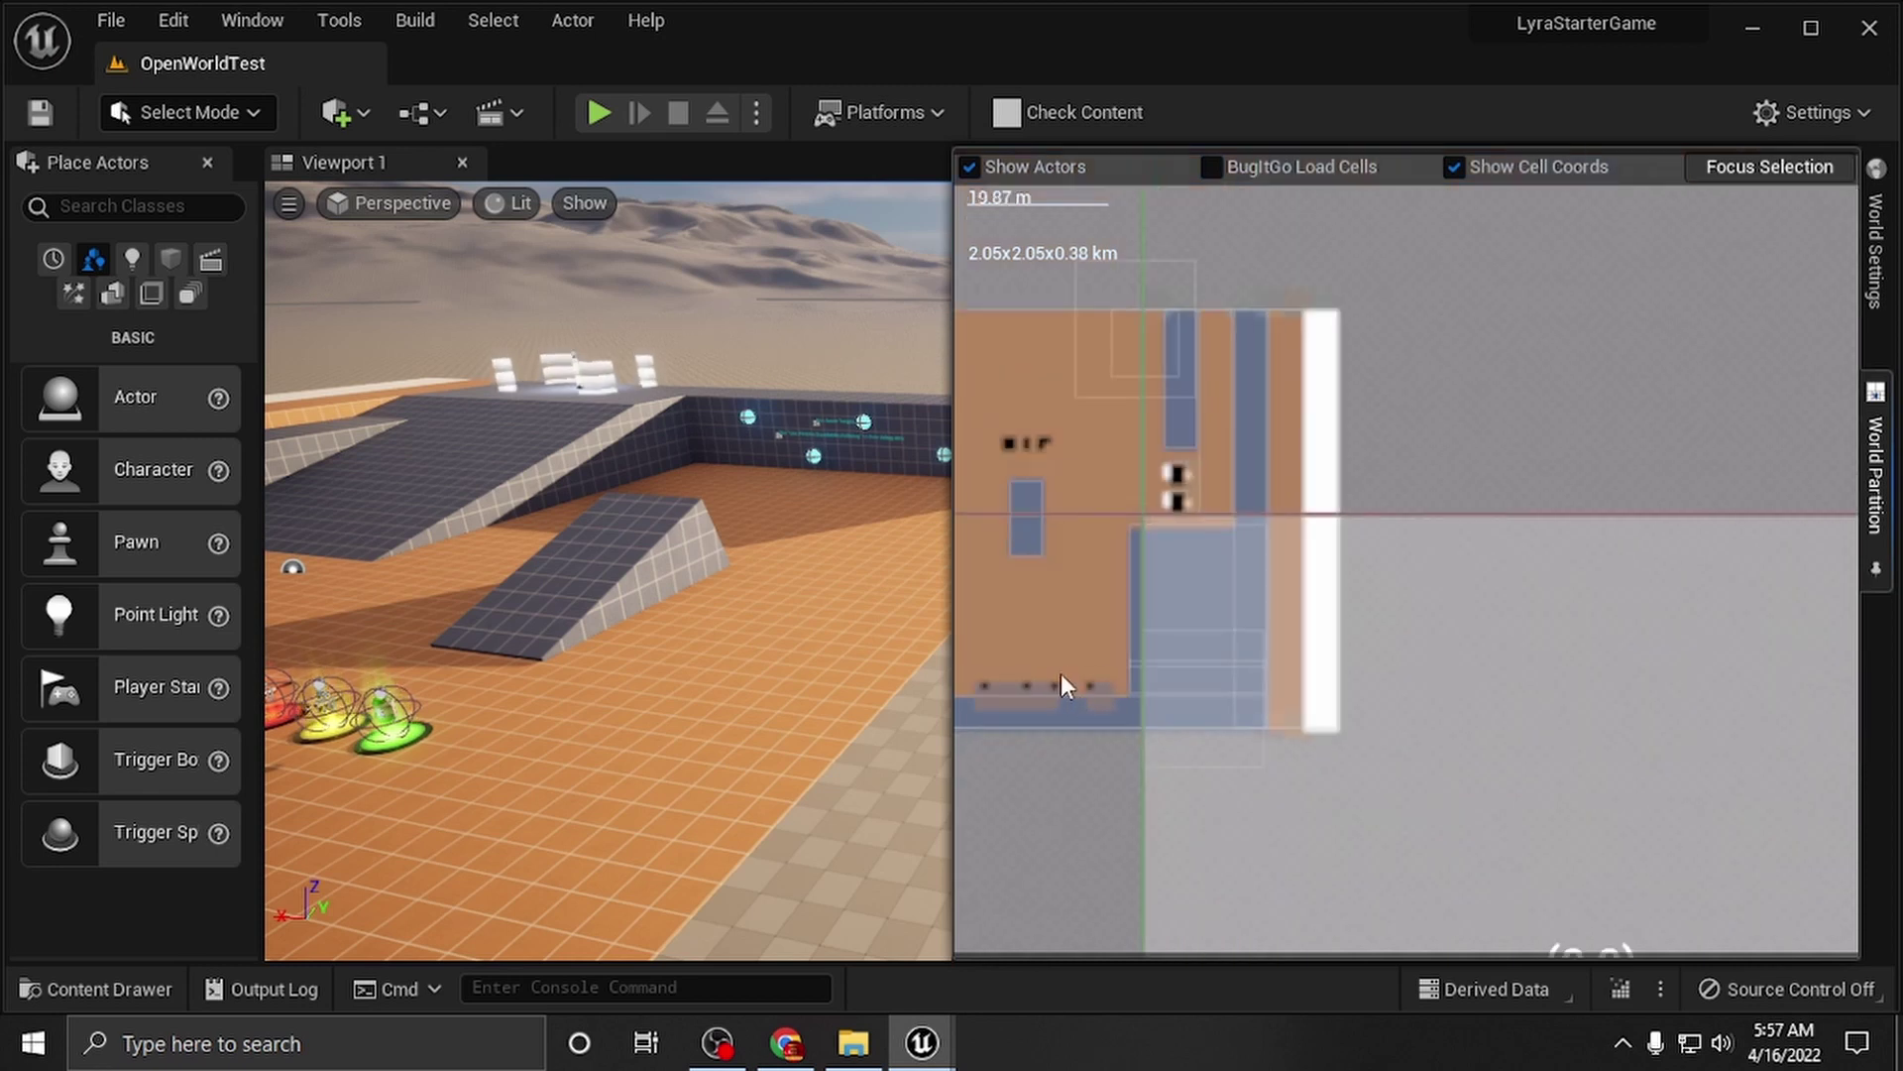
scroll(1055, 583, "up", 3)
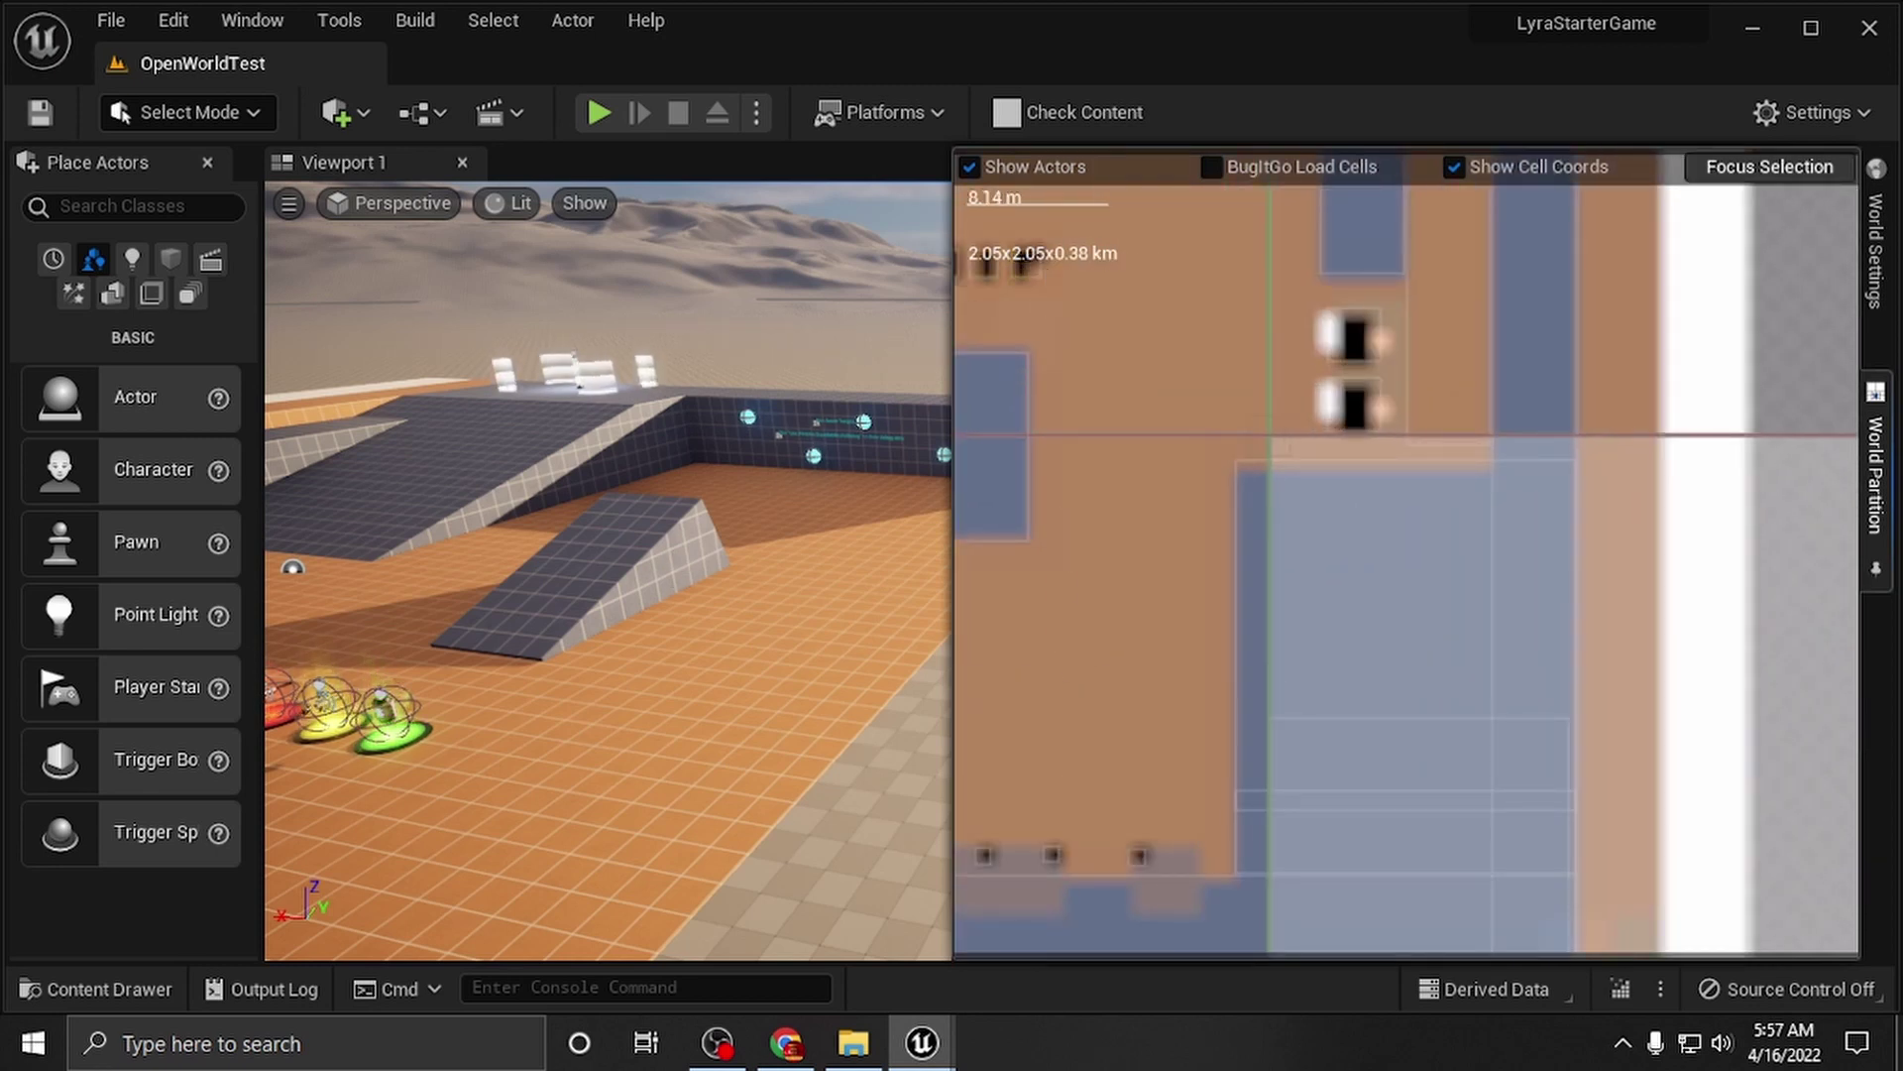
Step: Close the minimap and pull the viewport back to see the arena floor
right_click_drag(708, 524, 876, 667)
key("s")
scroll(843, 621, "down", 2)
scroll(935, 743, "up", 4)
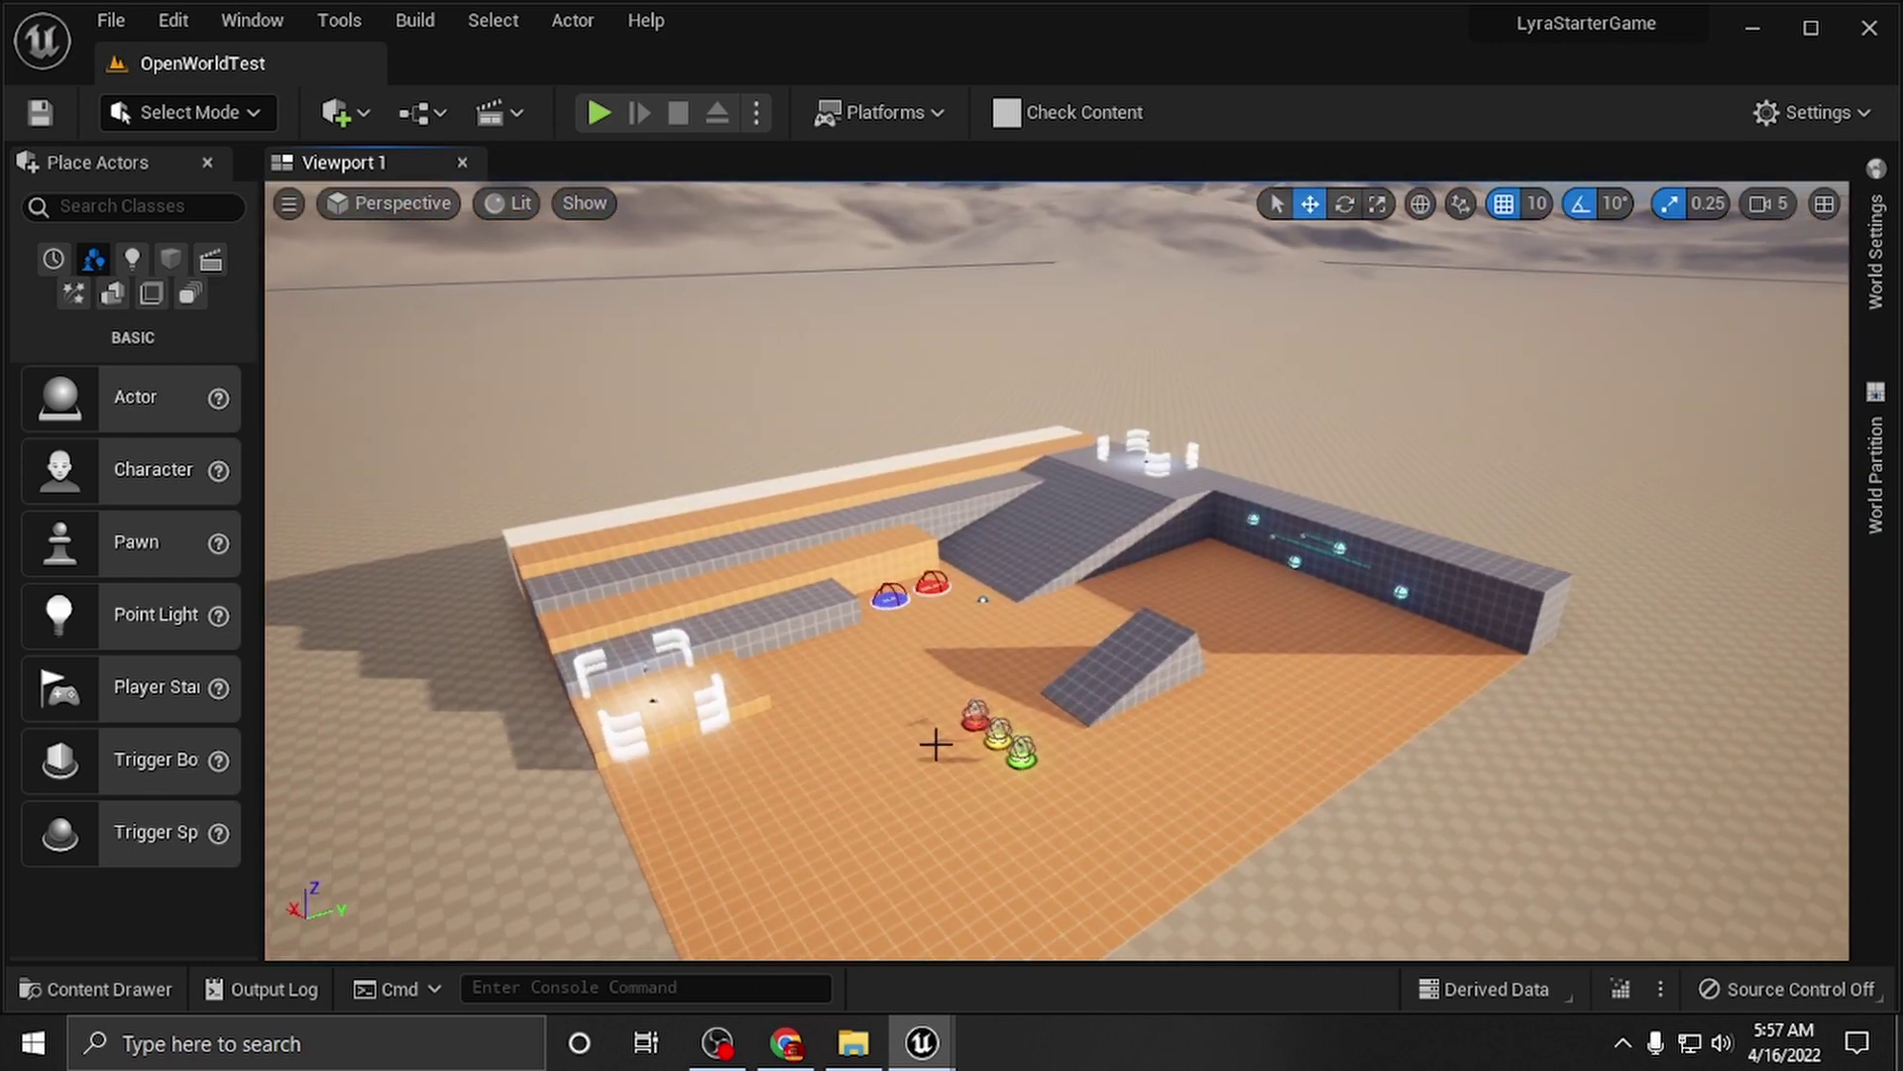
Step: Select the red, yellow and green weapon pad lights together
scroll(1079, 674, "up", 10)
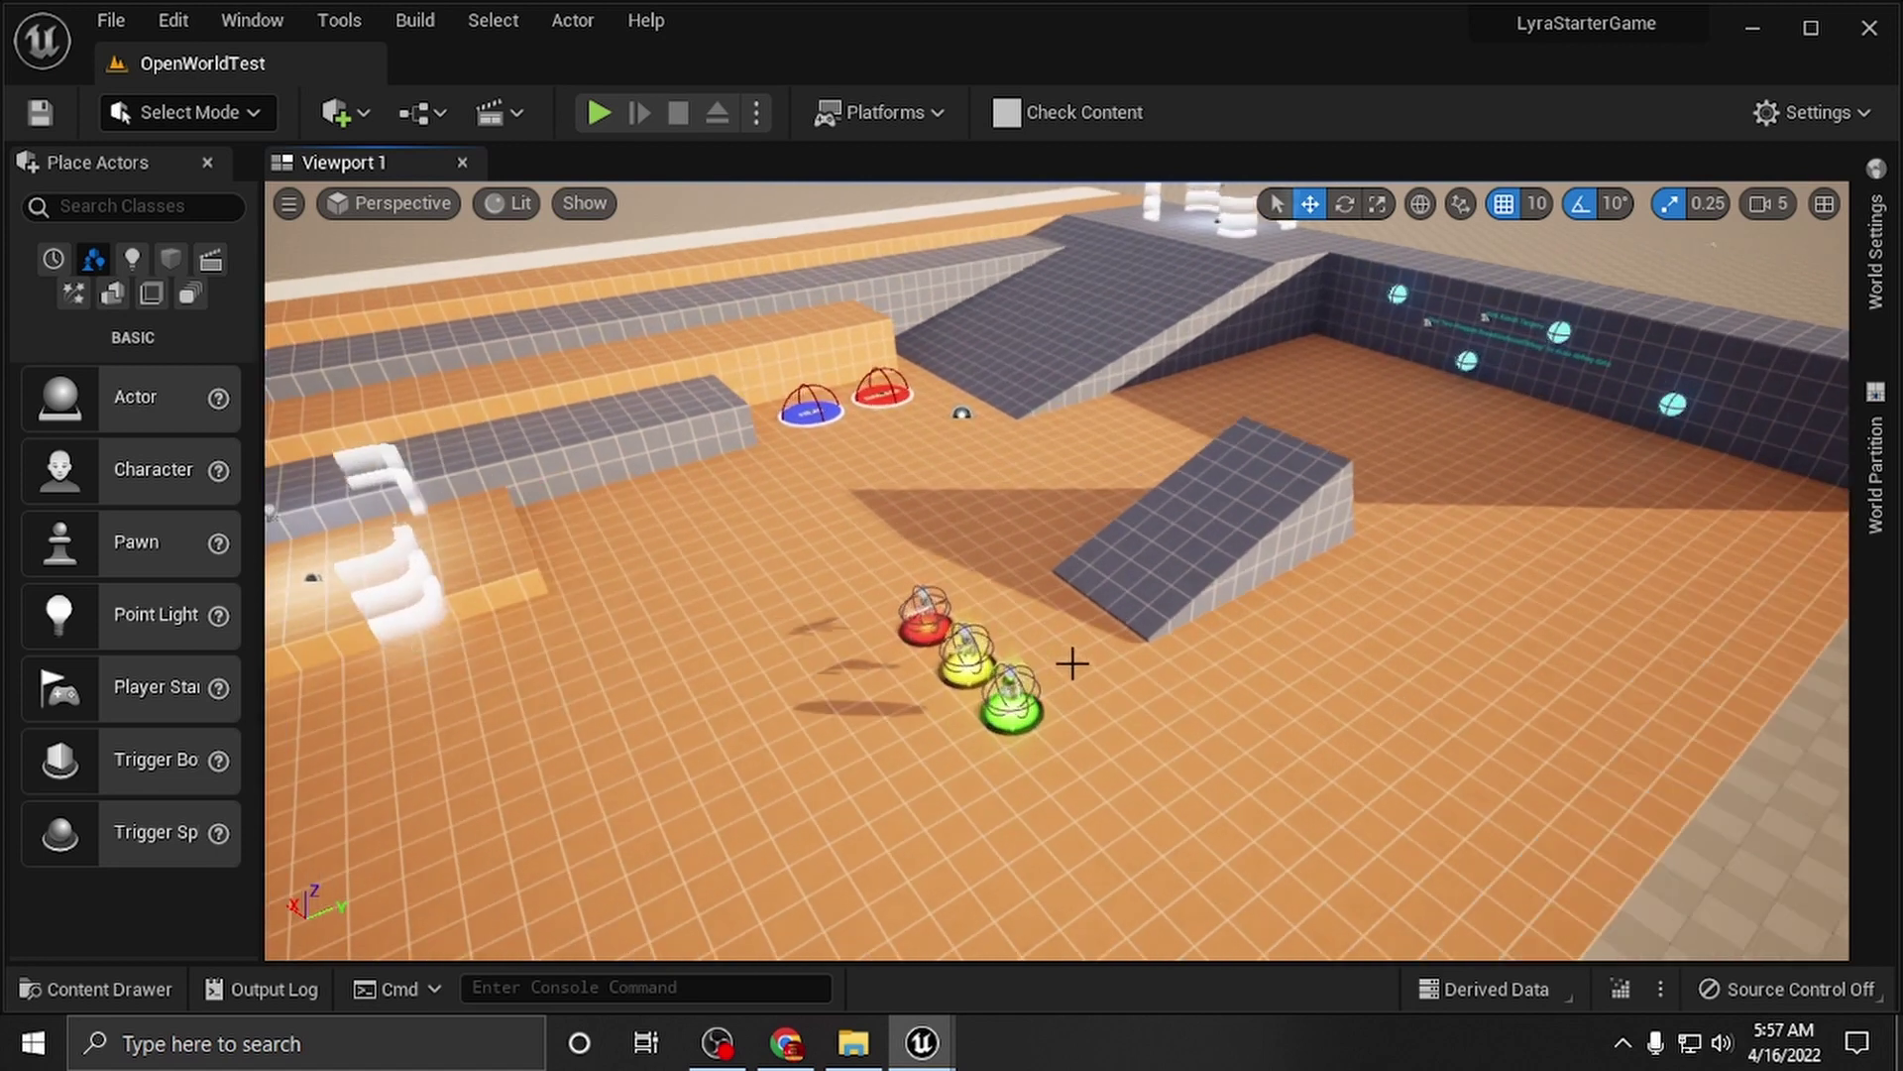
scroll(1067, 627, "up", 10)
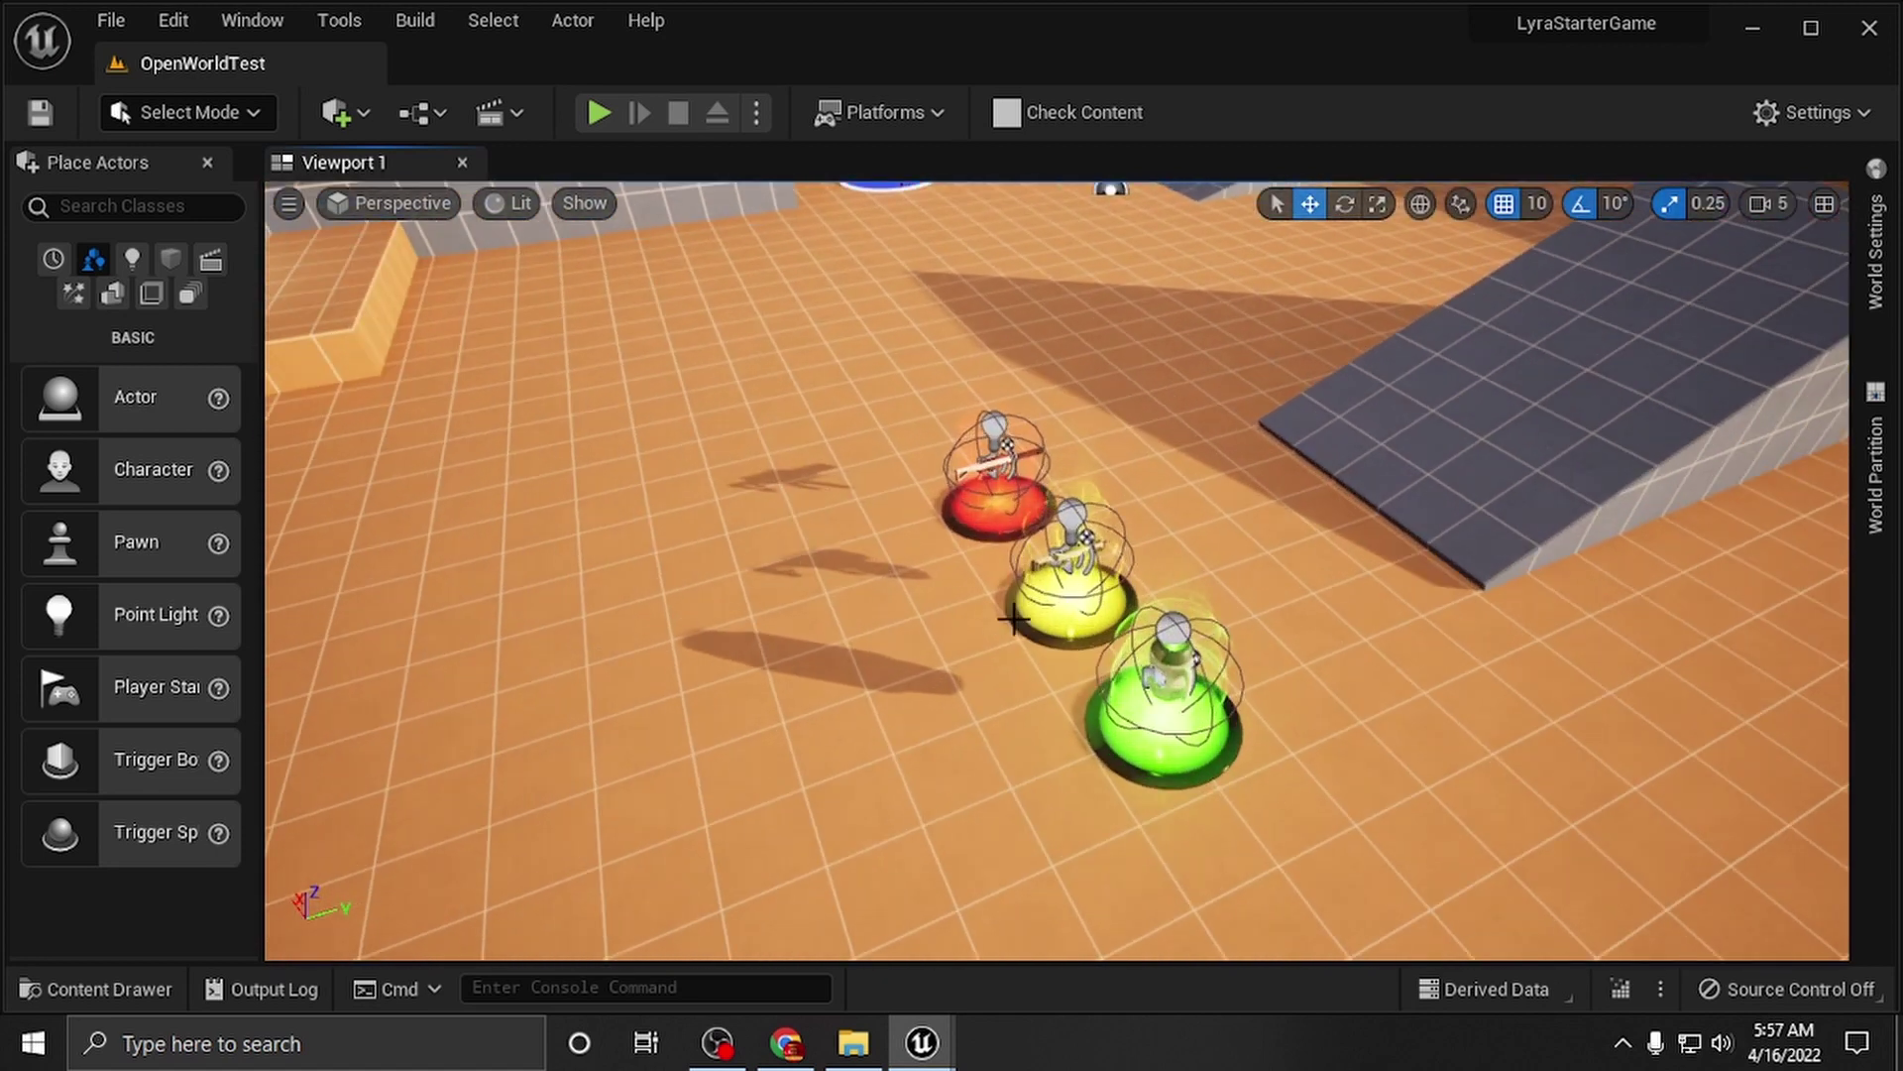
left_click(975, 508)
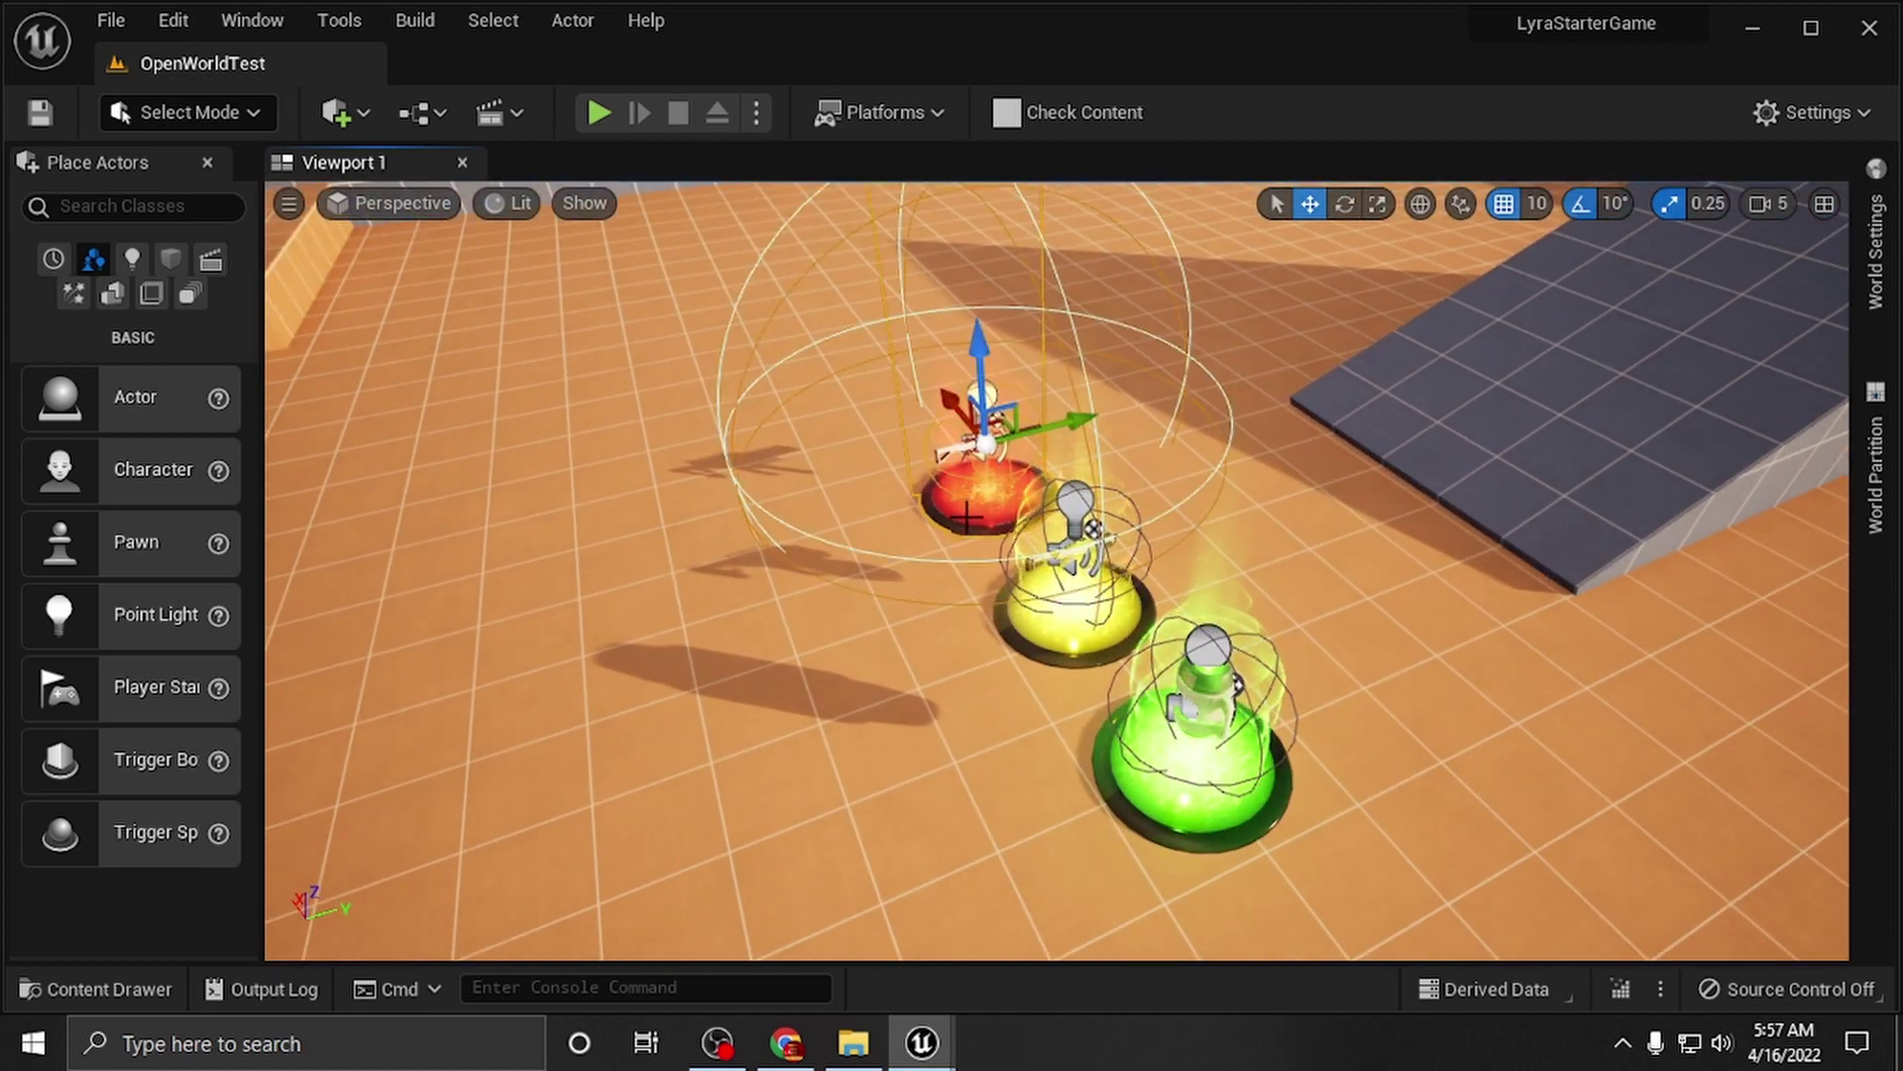
left_click(1059, 640, "ctrl")
left_click(1140, 775, "ctrl")
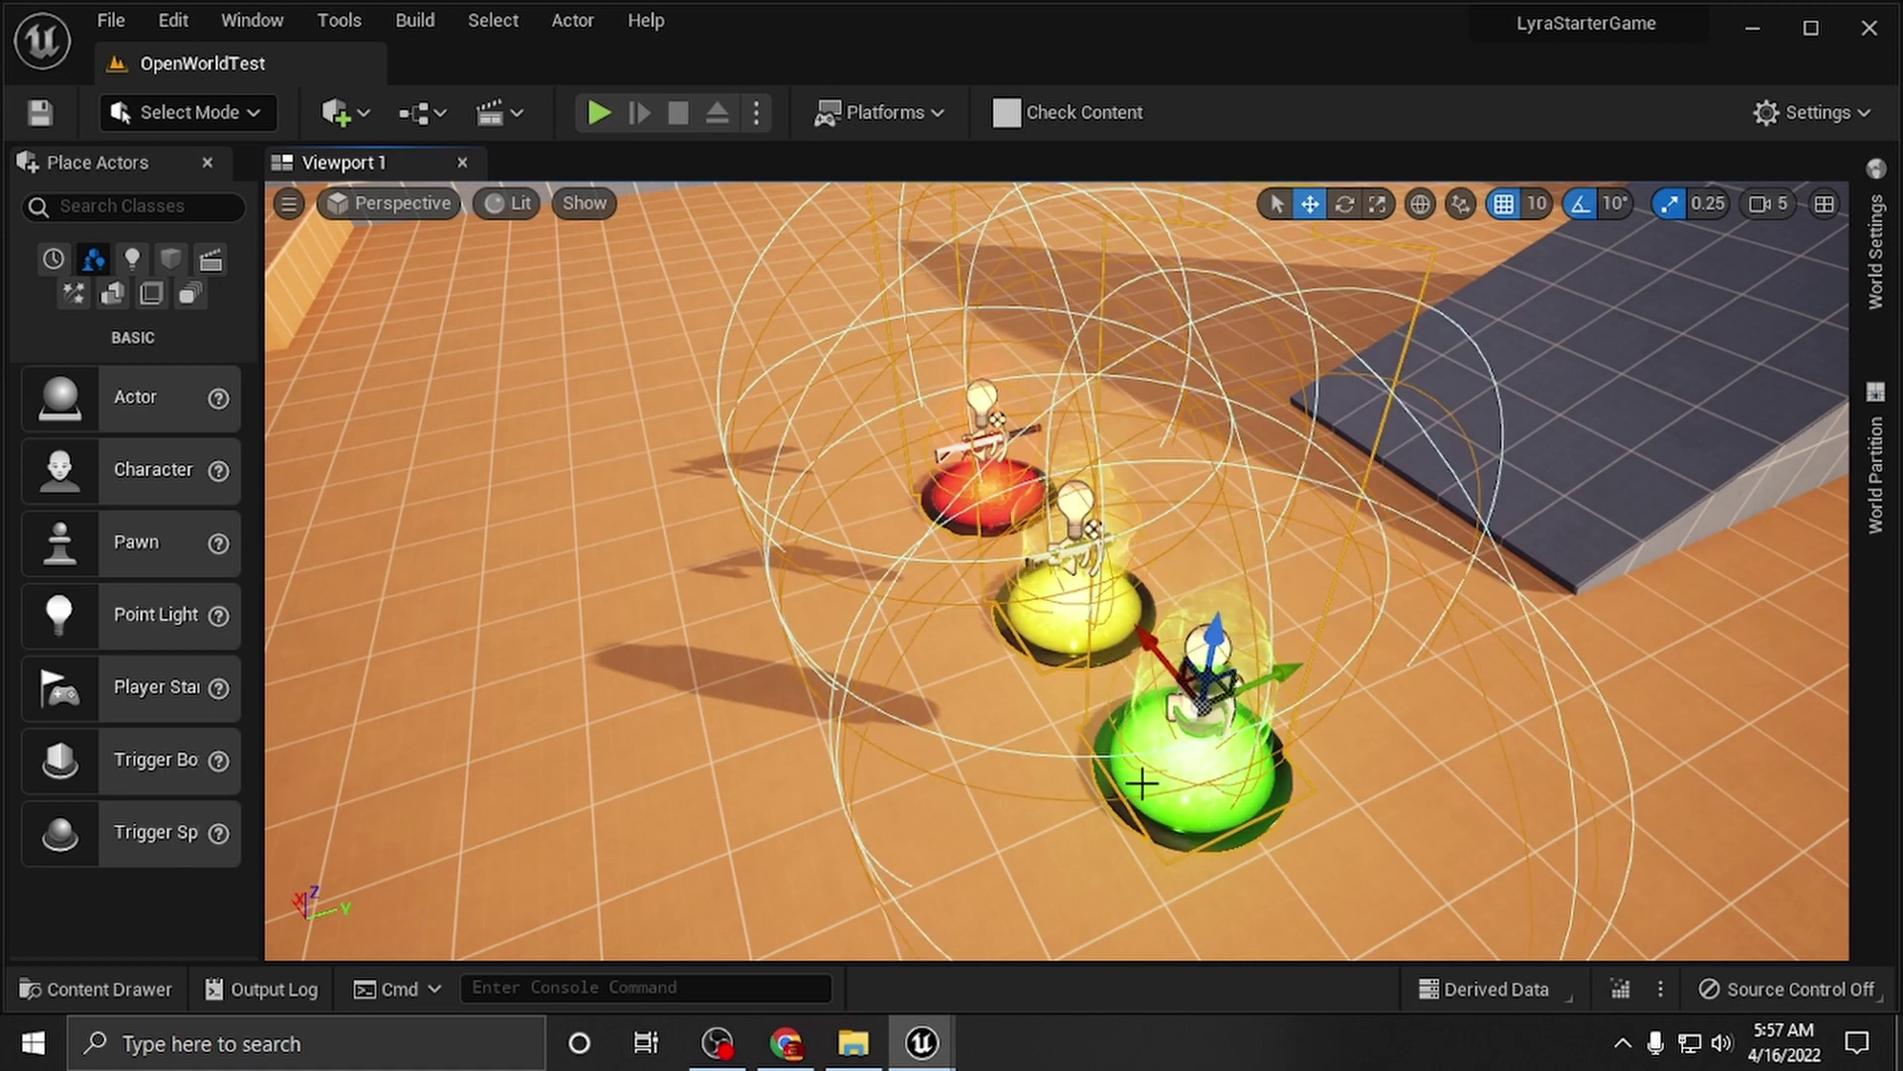
scroll(1145, 766, "down", 3)
scroll(1144, 767, "down", 4)
mouse_move(1140, 768)
right_mouse_down()
mouse_move(1081, 742)
mouse_move(1143, 812)
mouse_move(1151, 735)
right_mouse_up()
scroll(1127, 778, "down", 5)
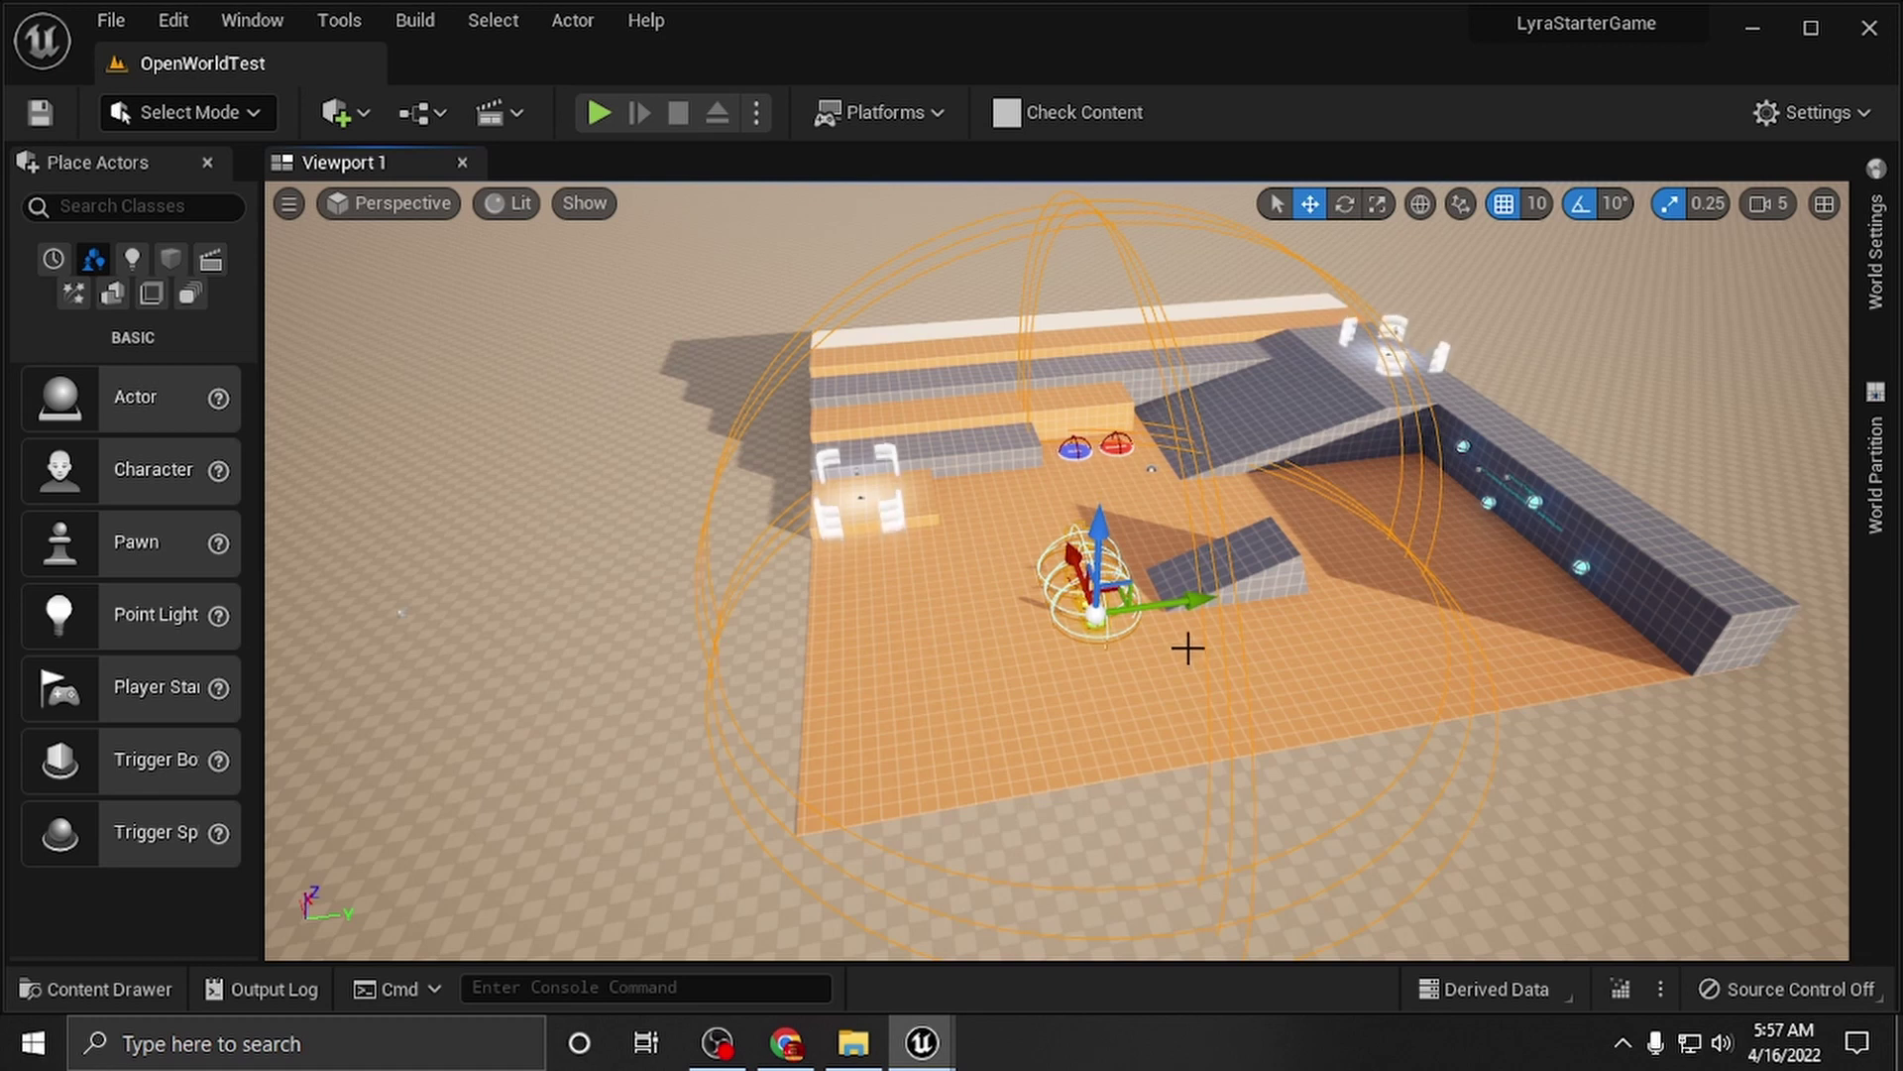
Step: Move the selected pad lights off the arena and out onto the landscape
left_click_drag(1202, 599, 516, 681)
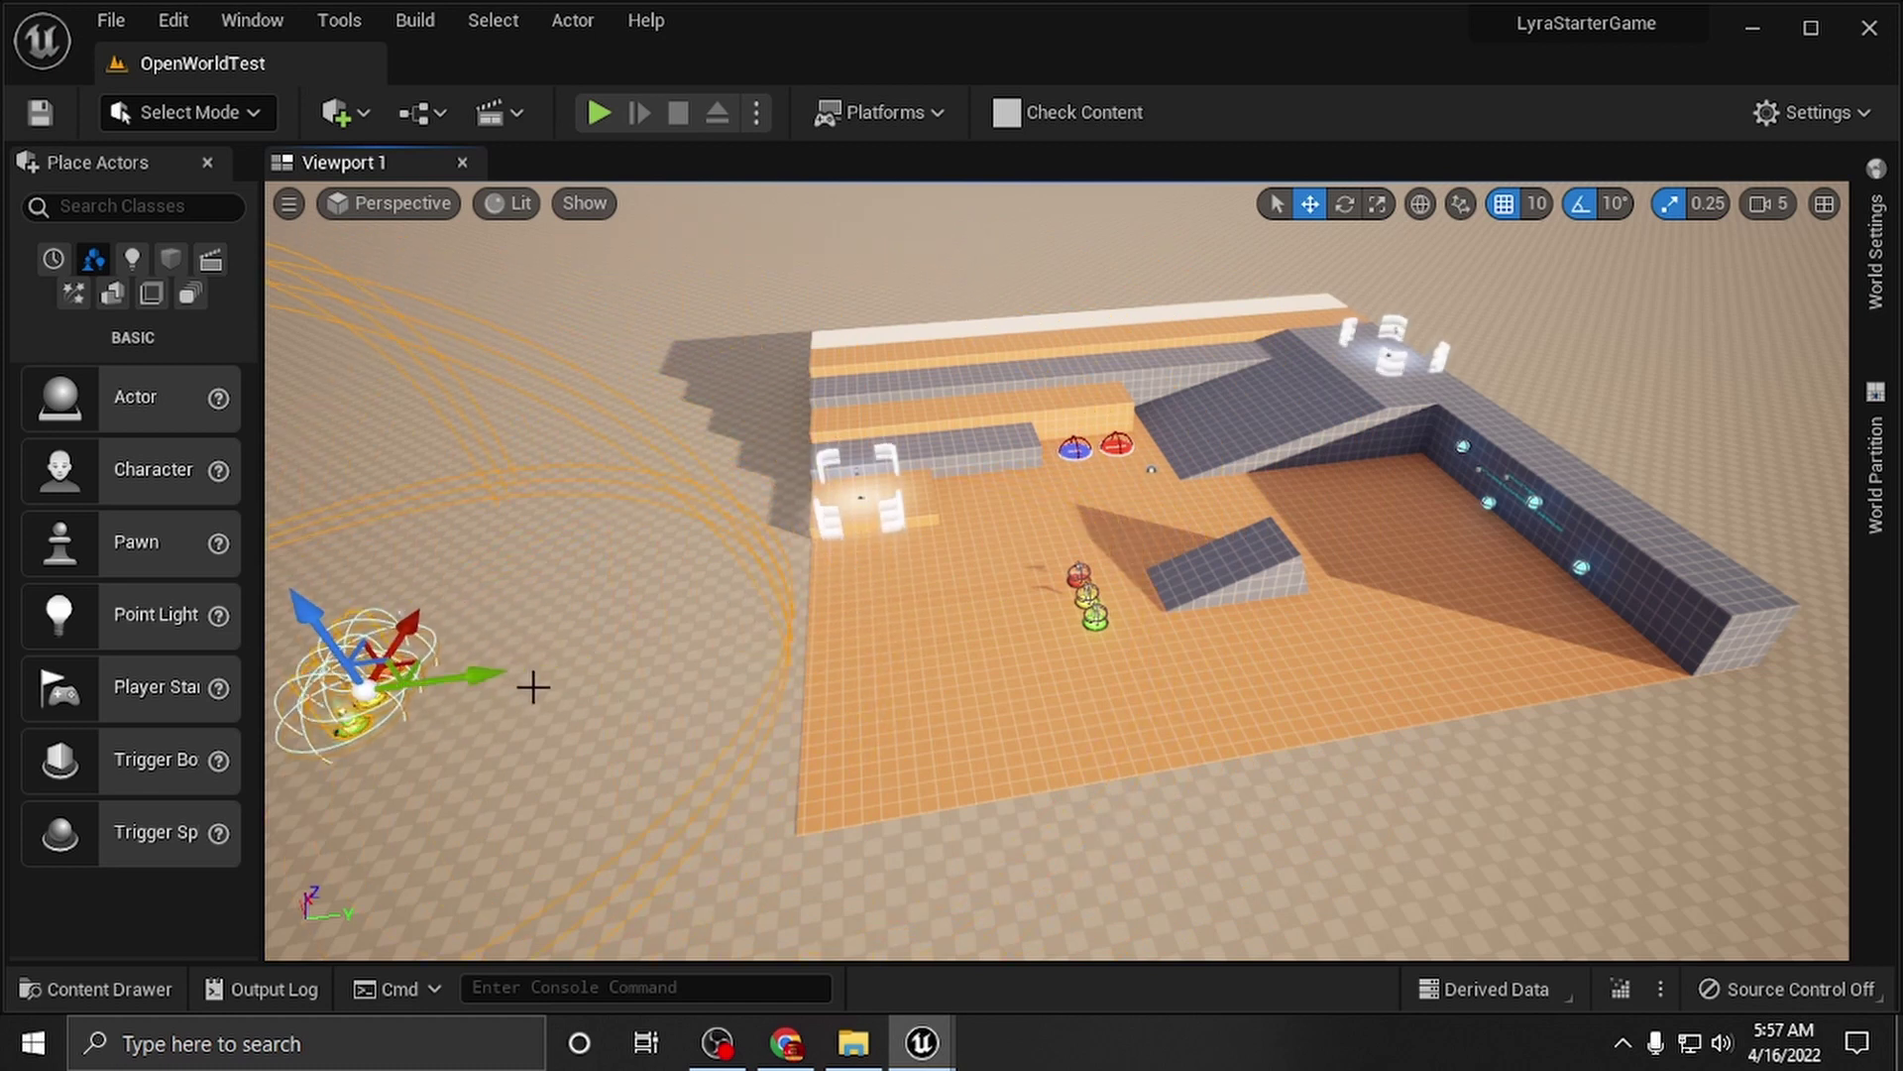
right_click_drag(638, 654, 675, 540)
right_click_drag(716, 606, 729, 699)
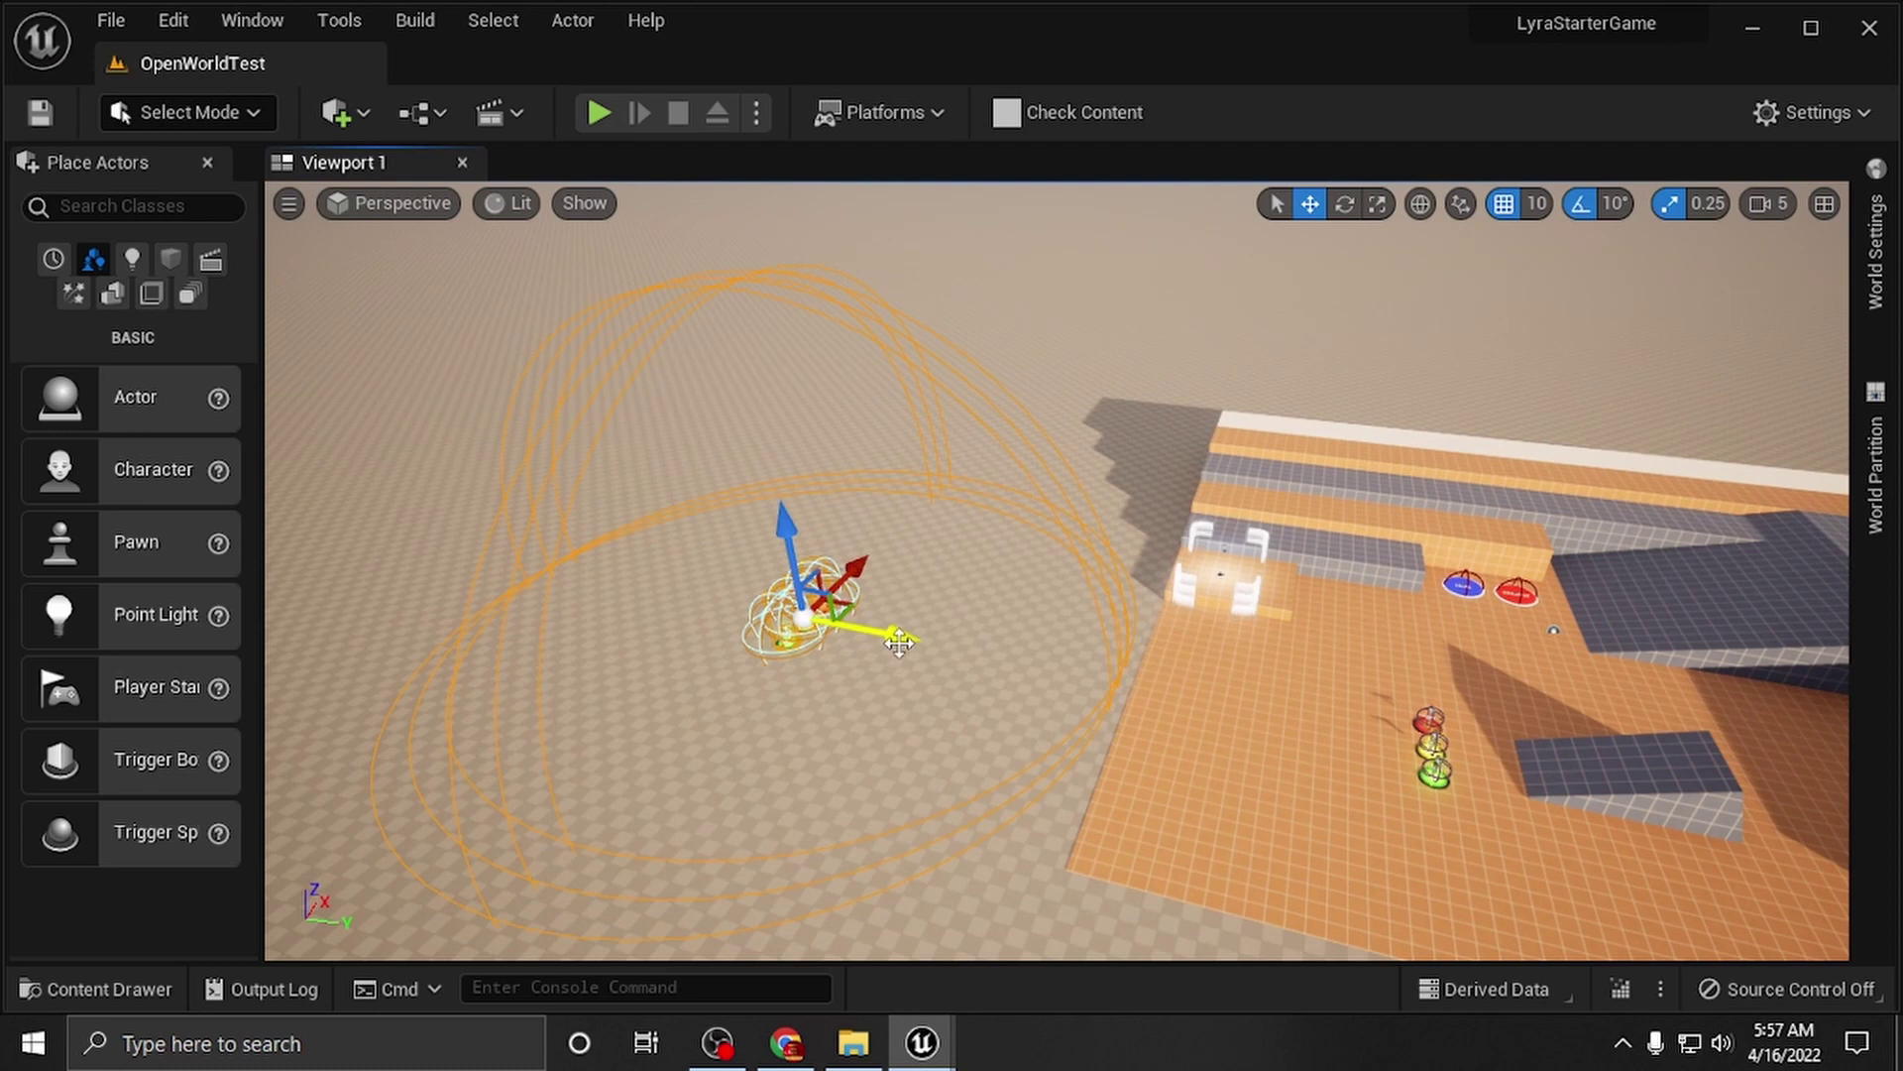
left_click_drag(899, 643, 535, 634)
key("f")
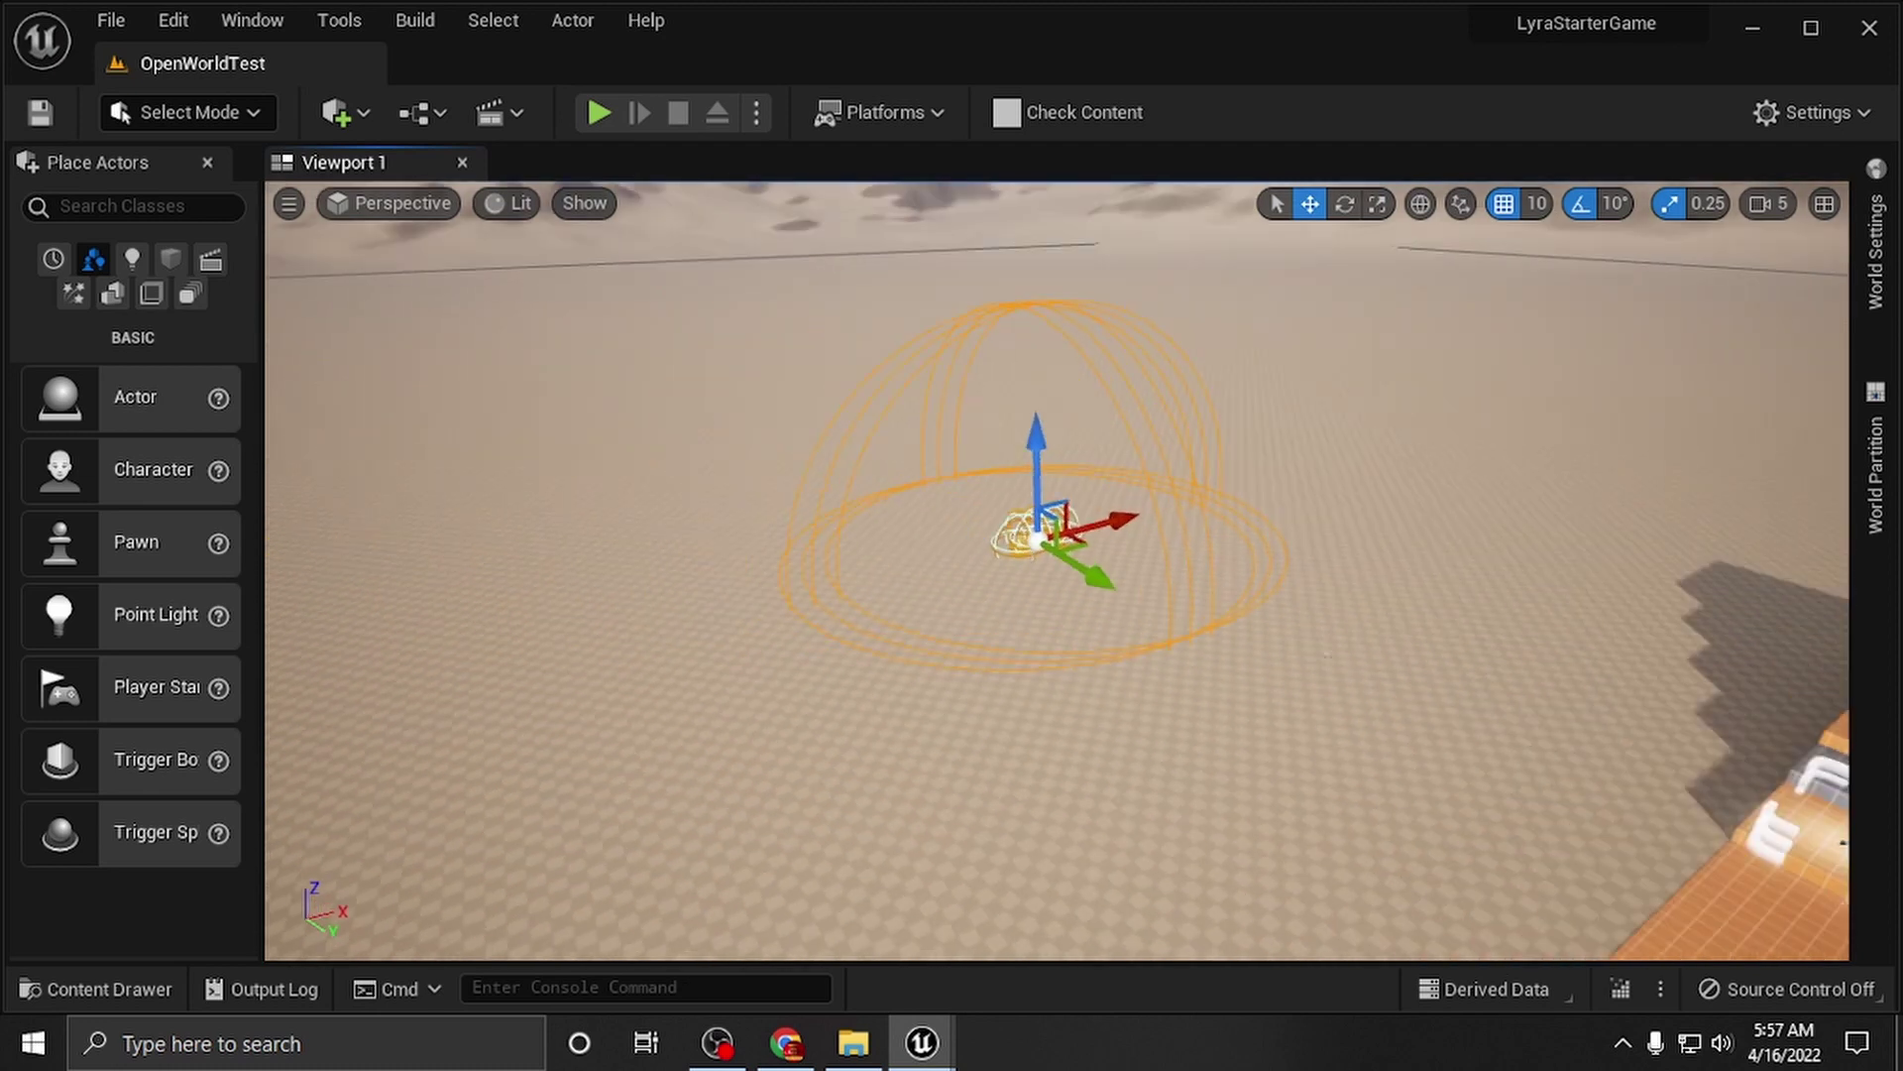
right_click_drag(869, 587, 954, 593)
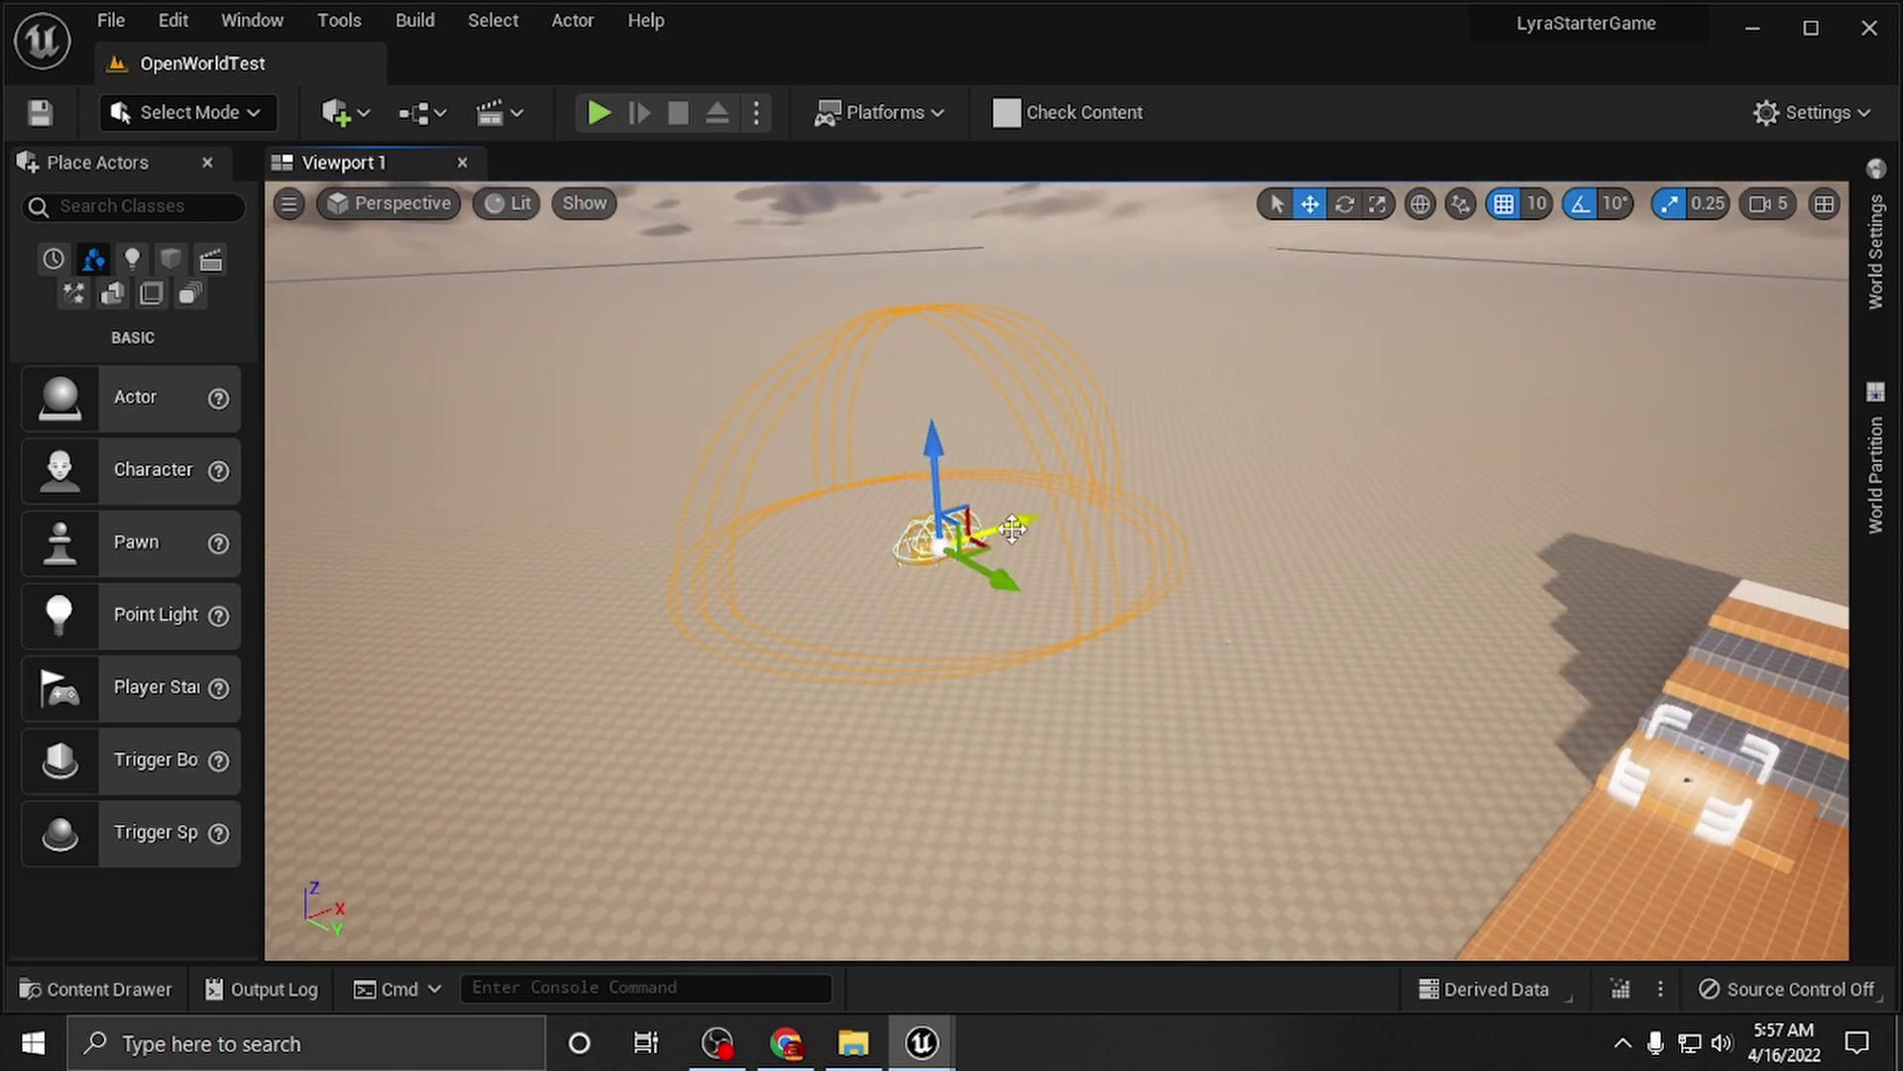
left_click_drag(1012, 529, 1103, 499)
right_click_drag(1104, 504, 1309, 525)
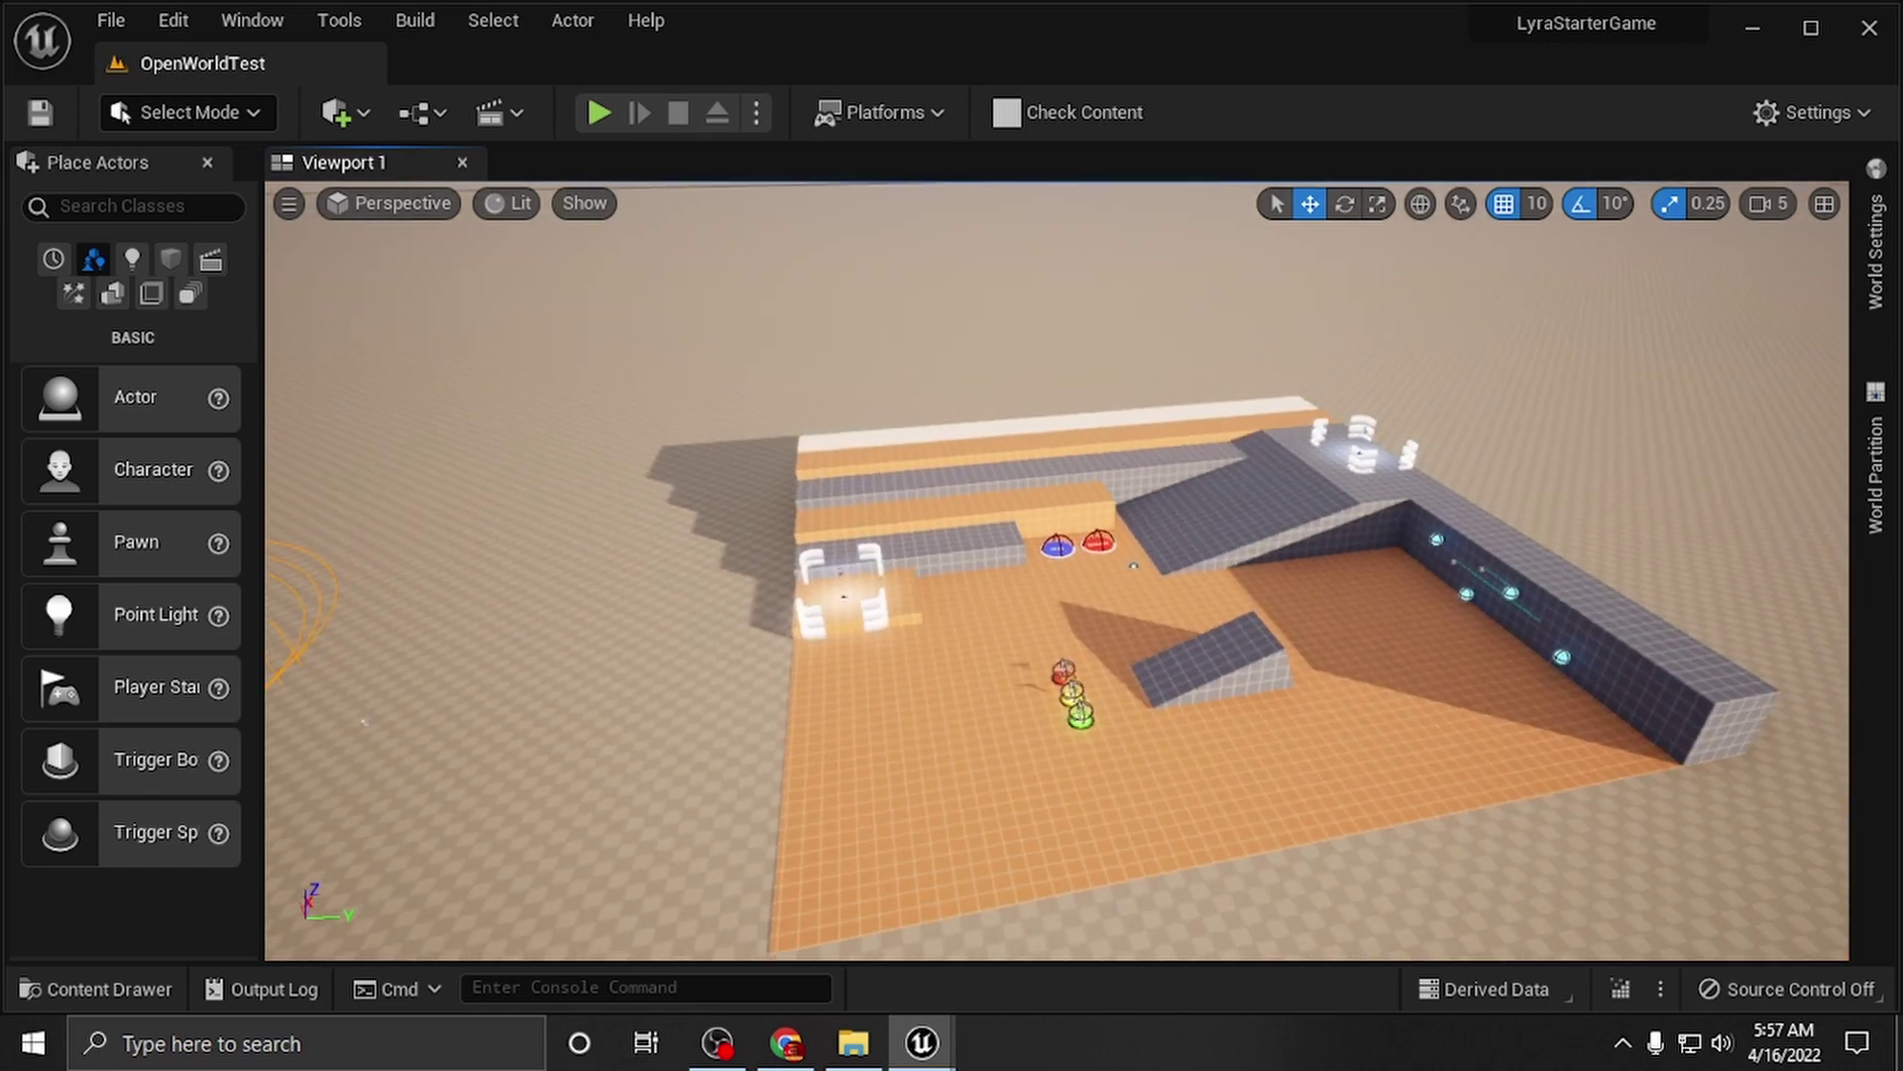
mouse_move(811, 671)
right_mouse_down()
mouse_move(733, 669)
mouse_move(815, 667)
right_mouse_up()
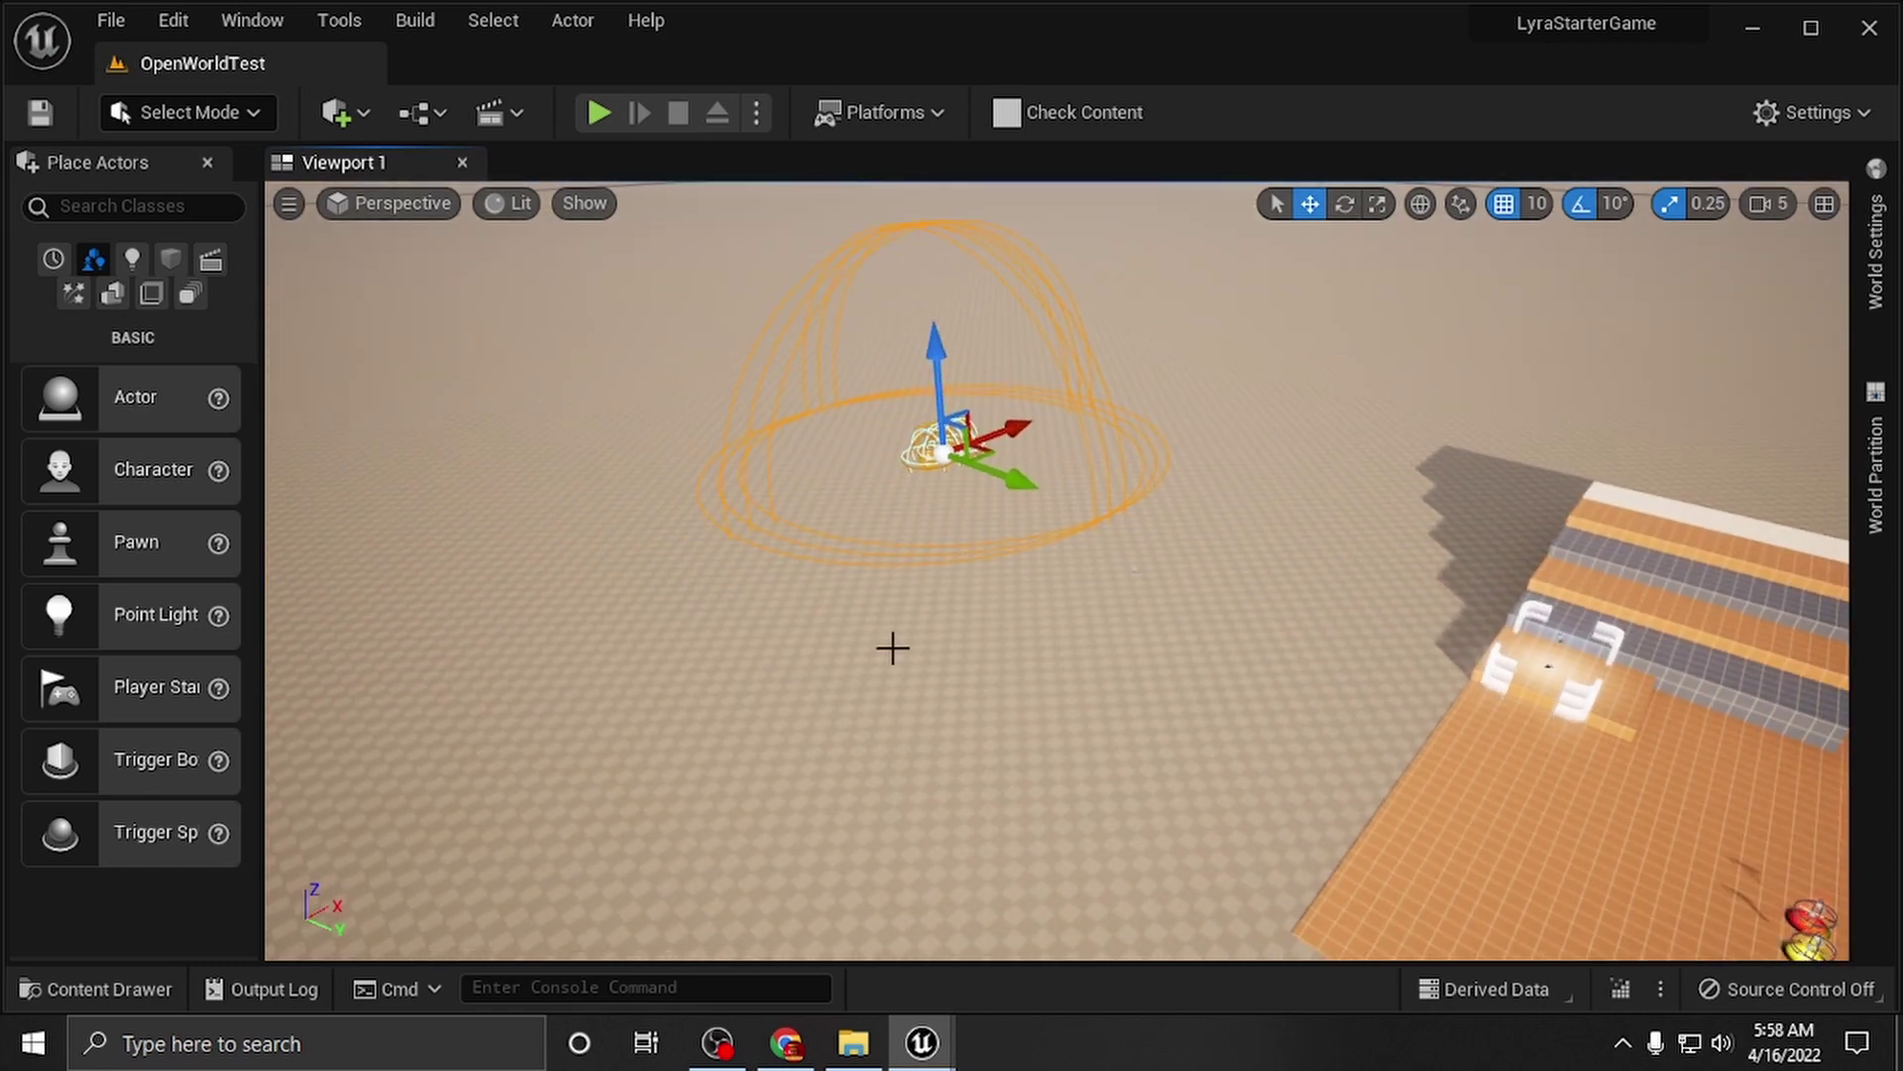
Step: Slide the light actor left along X and toward the camera across open ground
left_click_drag(1025, 426, 411, 733)
right_click_drag(773, 578, 912, 496)
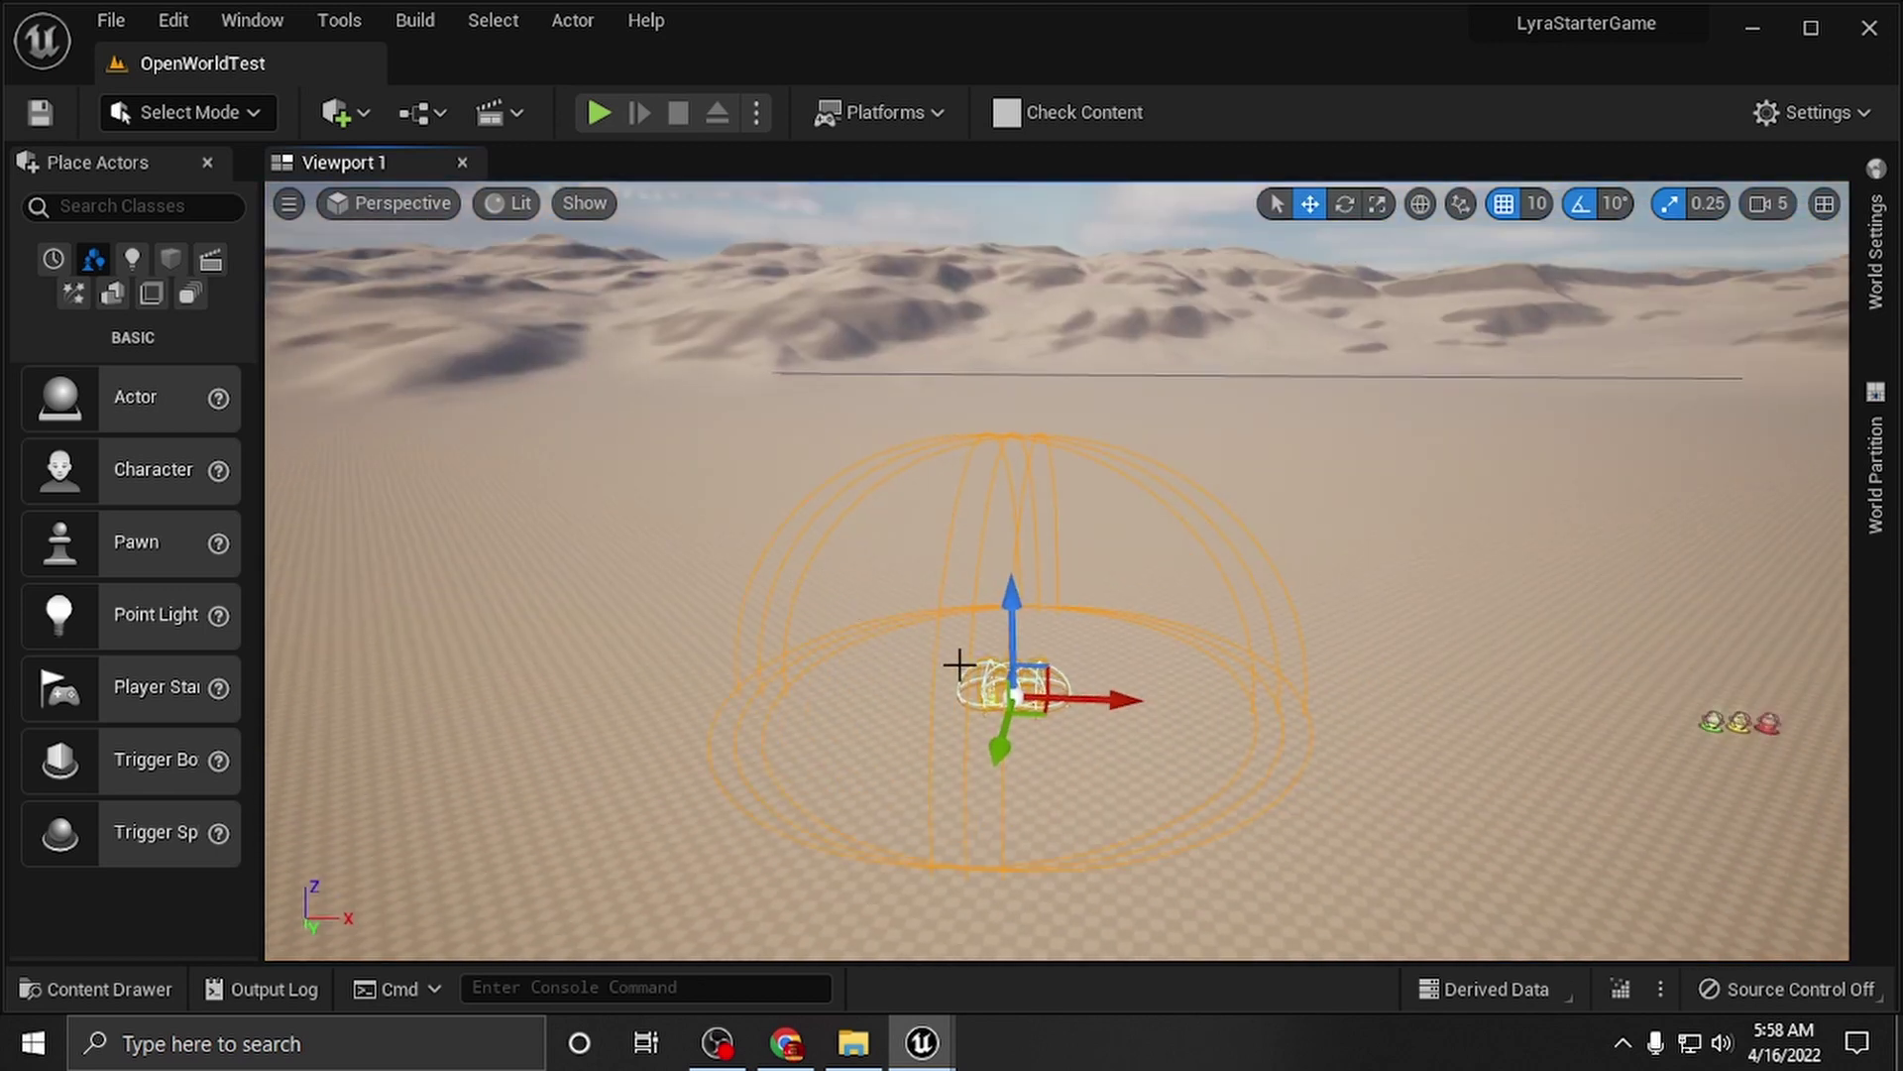
left_click_drag(997, 742, 880, 957)
right_click_drag(1153, 781, 1487, 838)
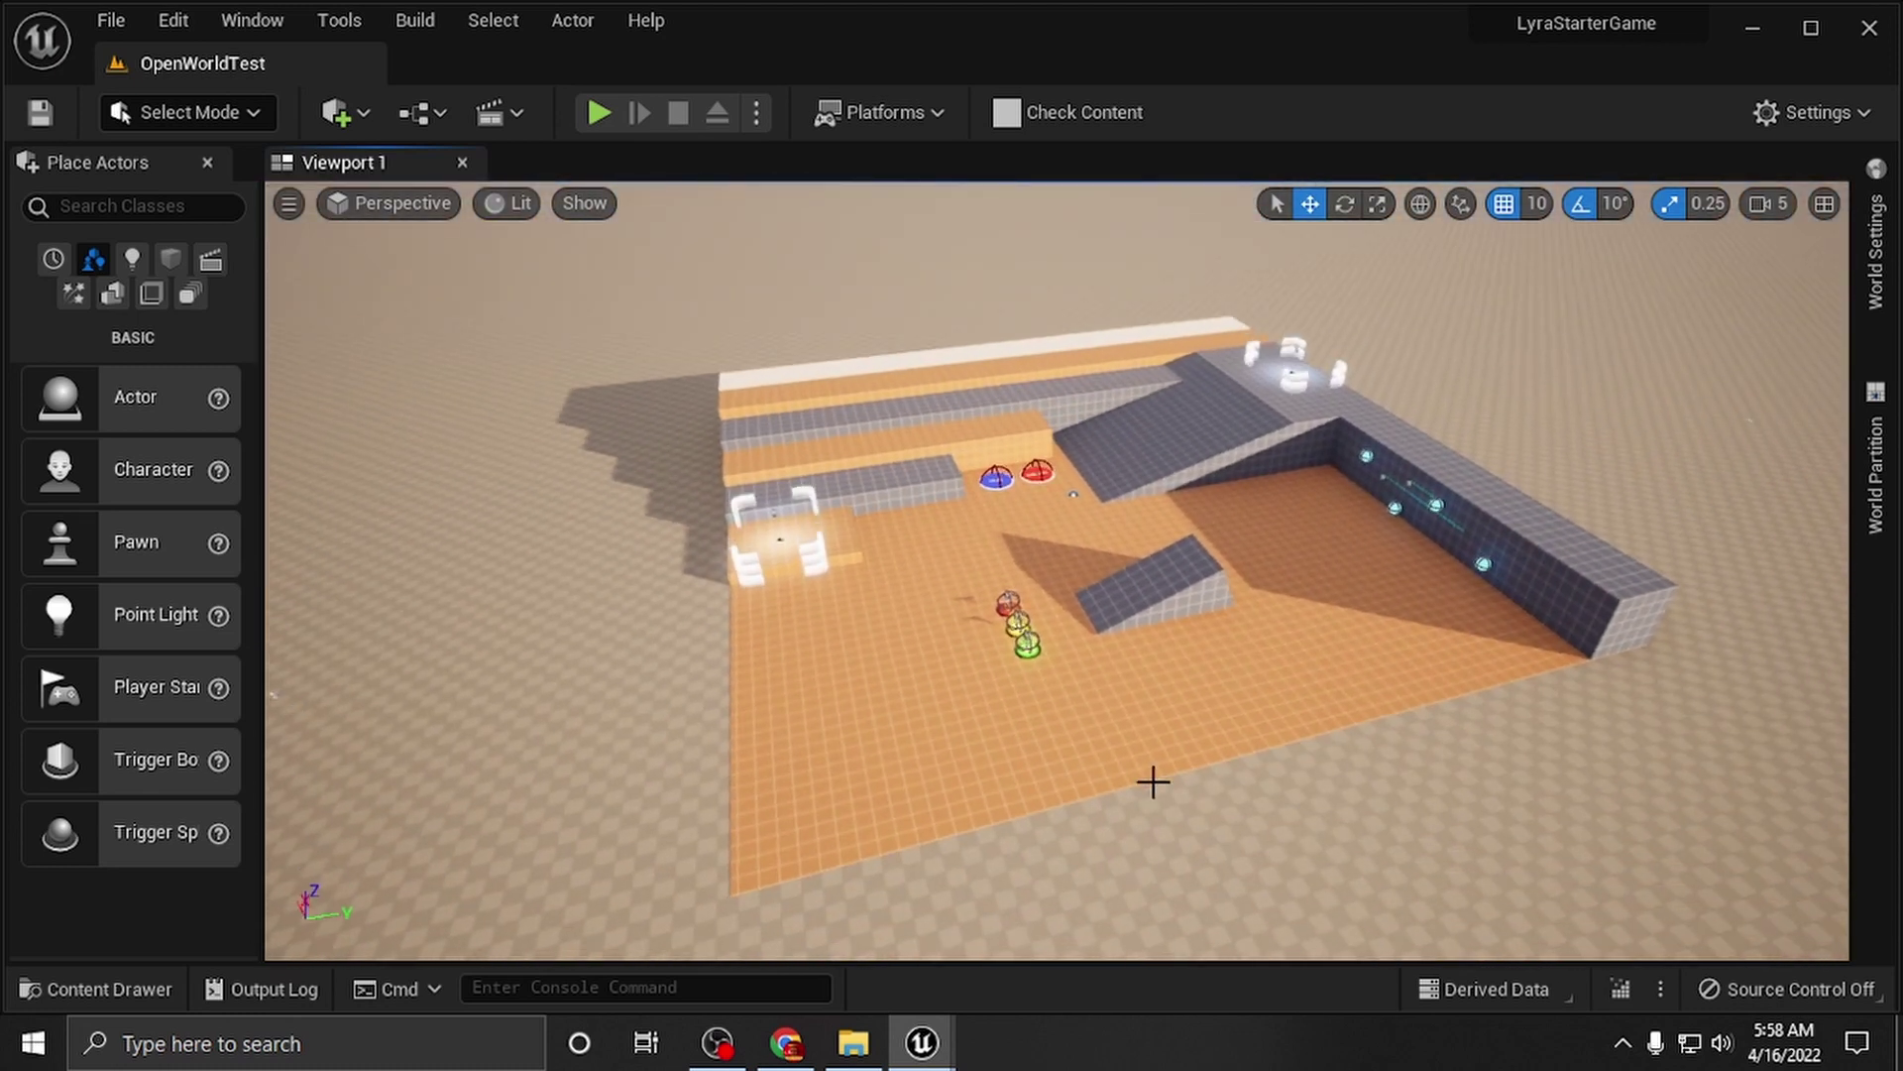
right_click_drag(1081, 644, 859, 730)
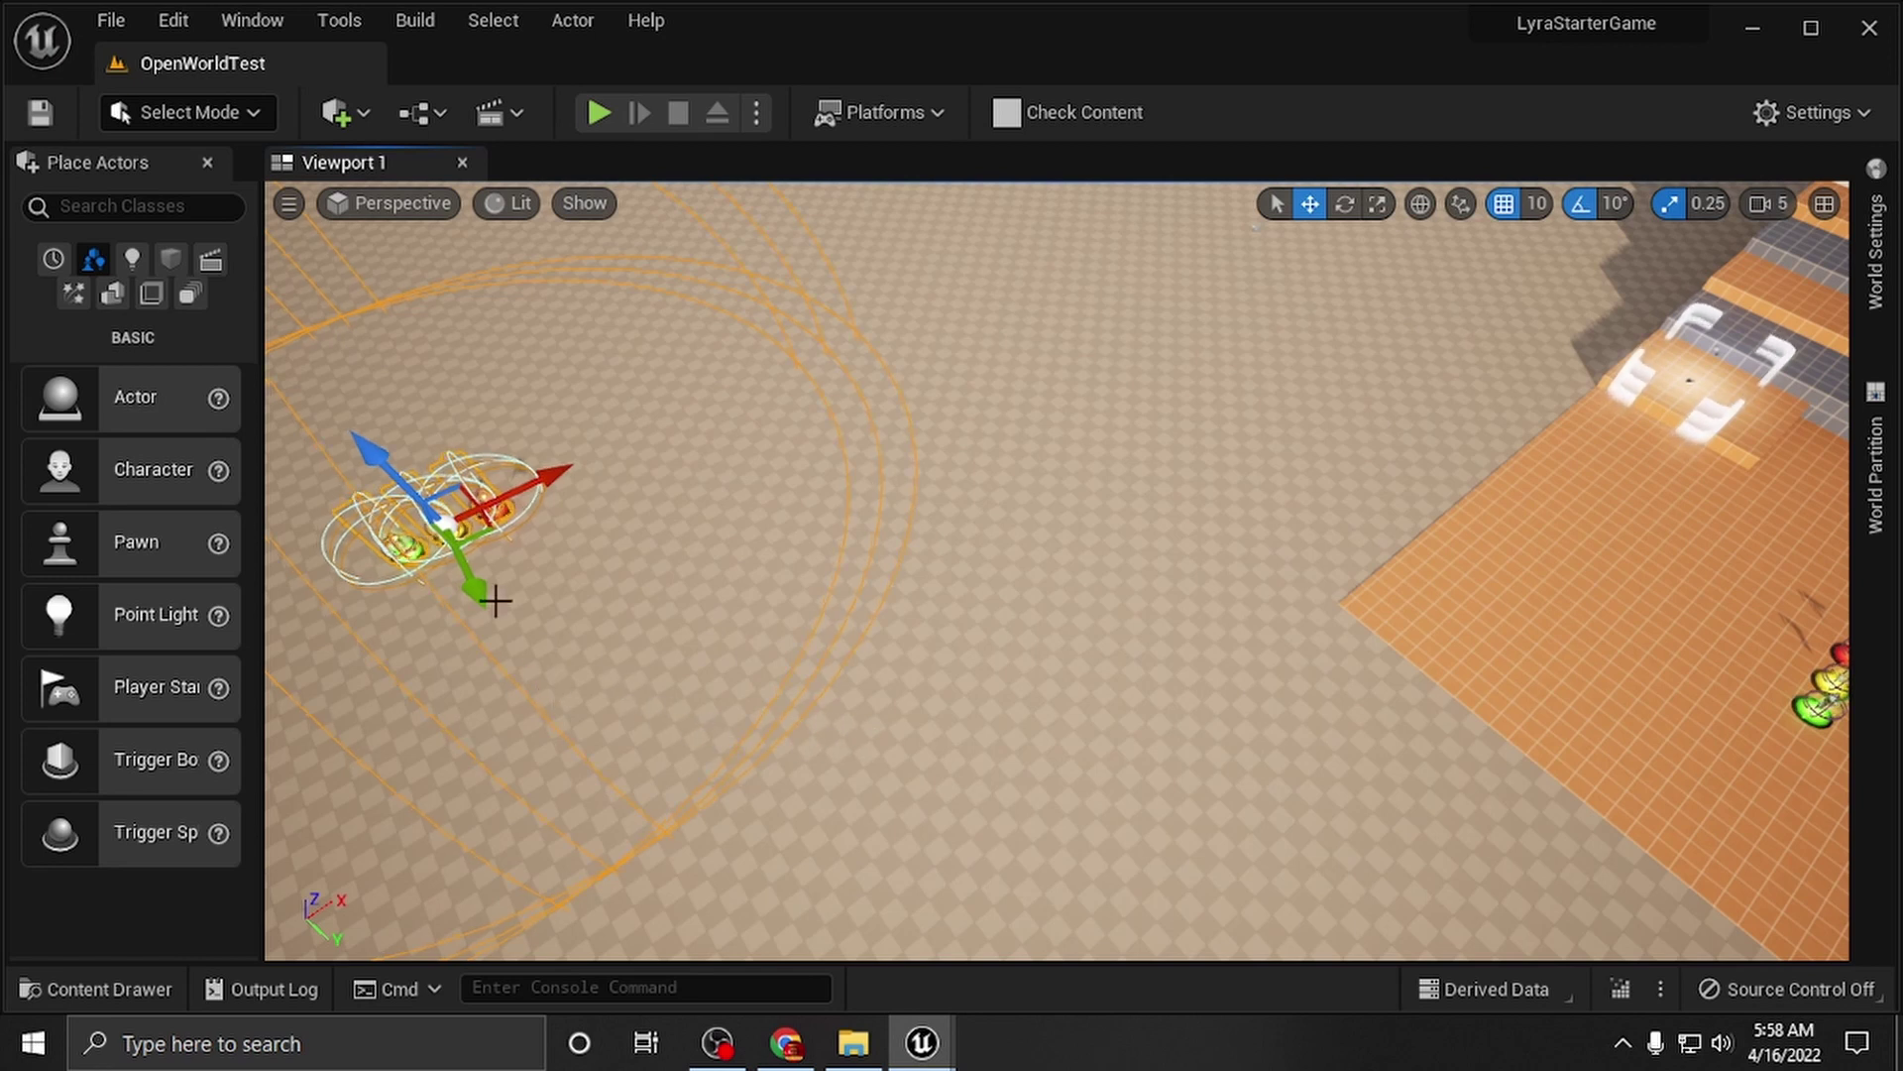
Step: Duplicate the light group to the right and lift one light high into the sky
left_click_drag(495, 599, 1447, 580, "alt")
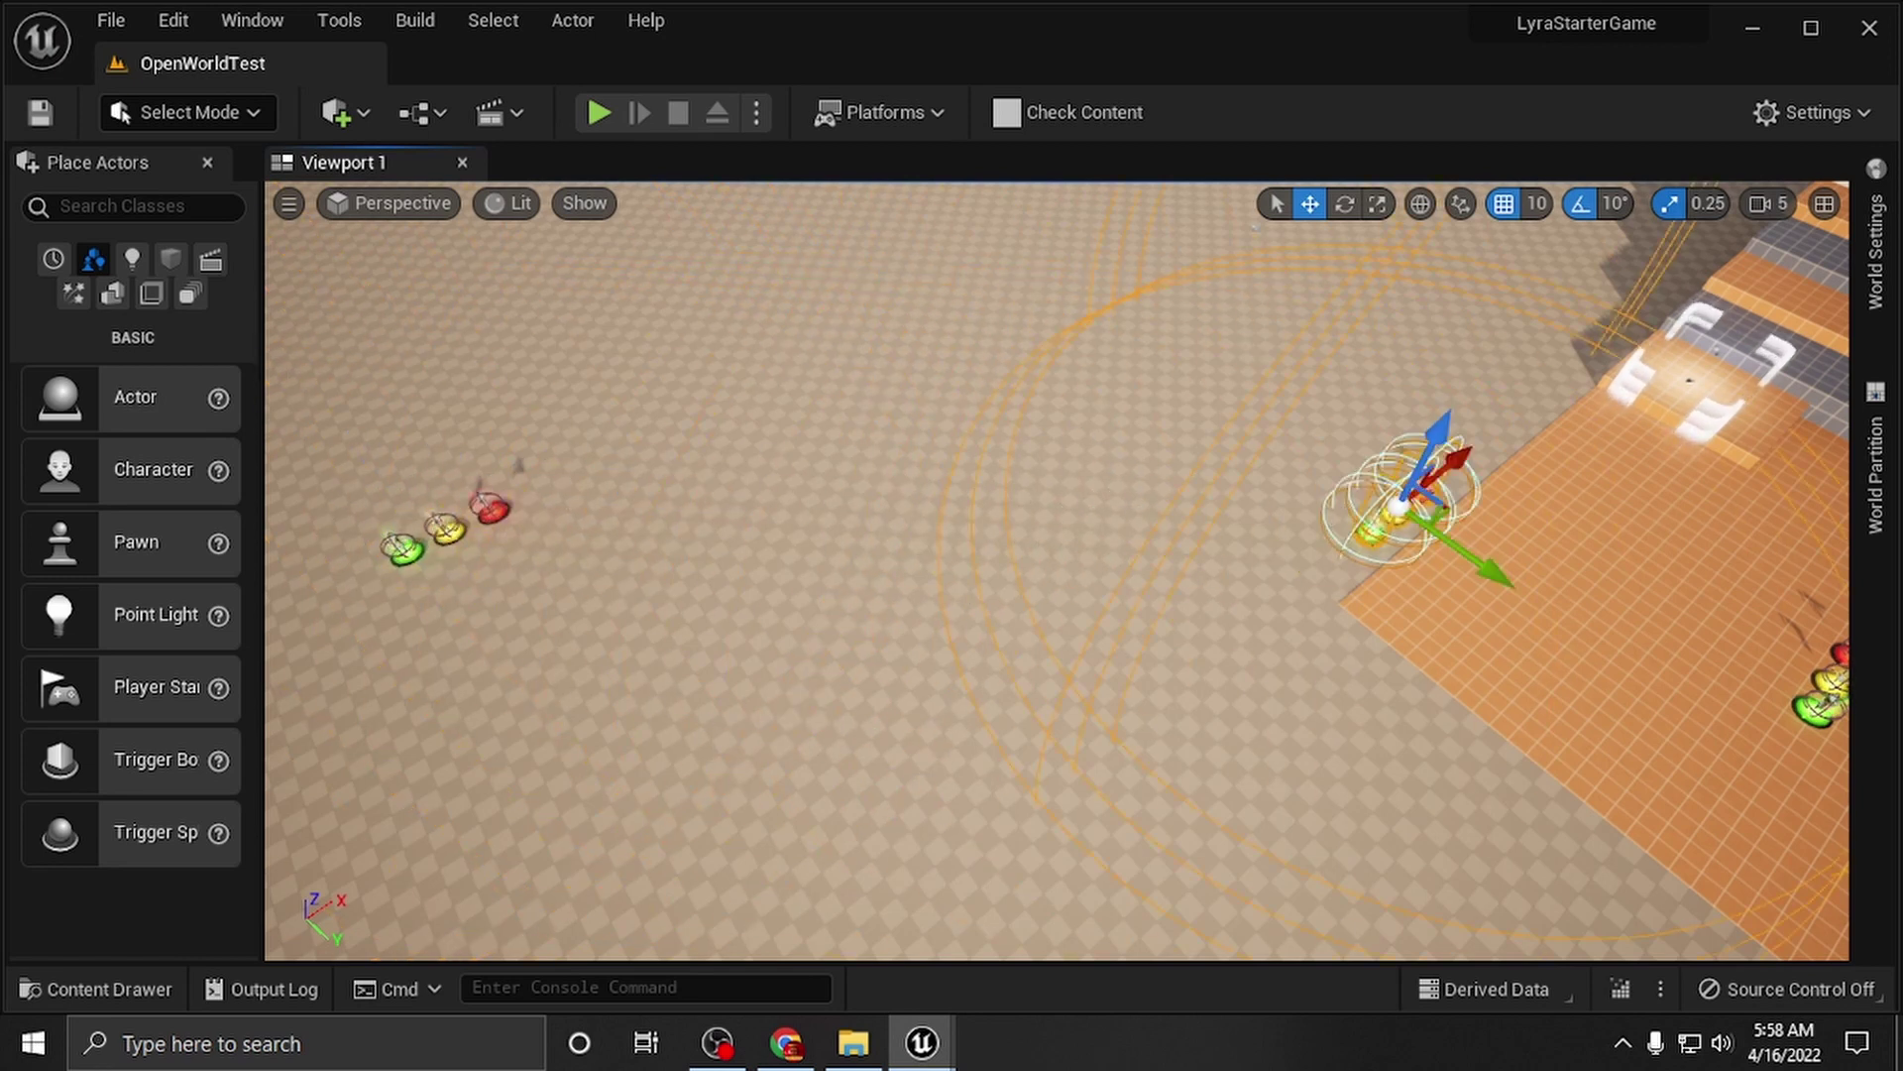
right_click_drag(1024, 595, 1259, 515)
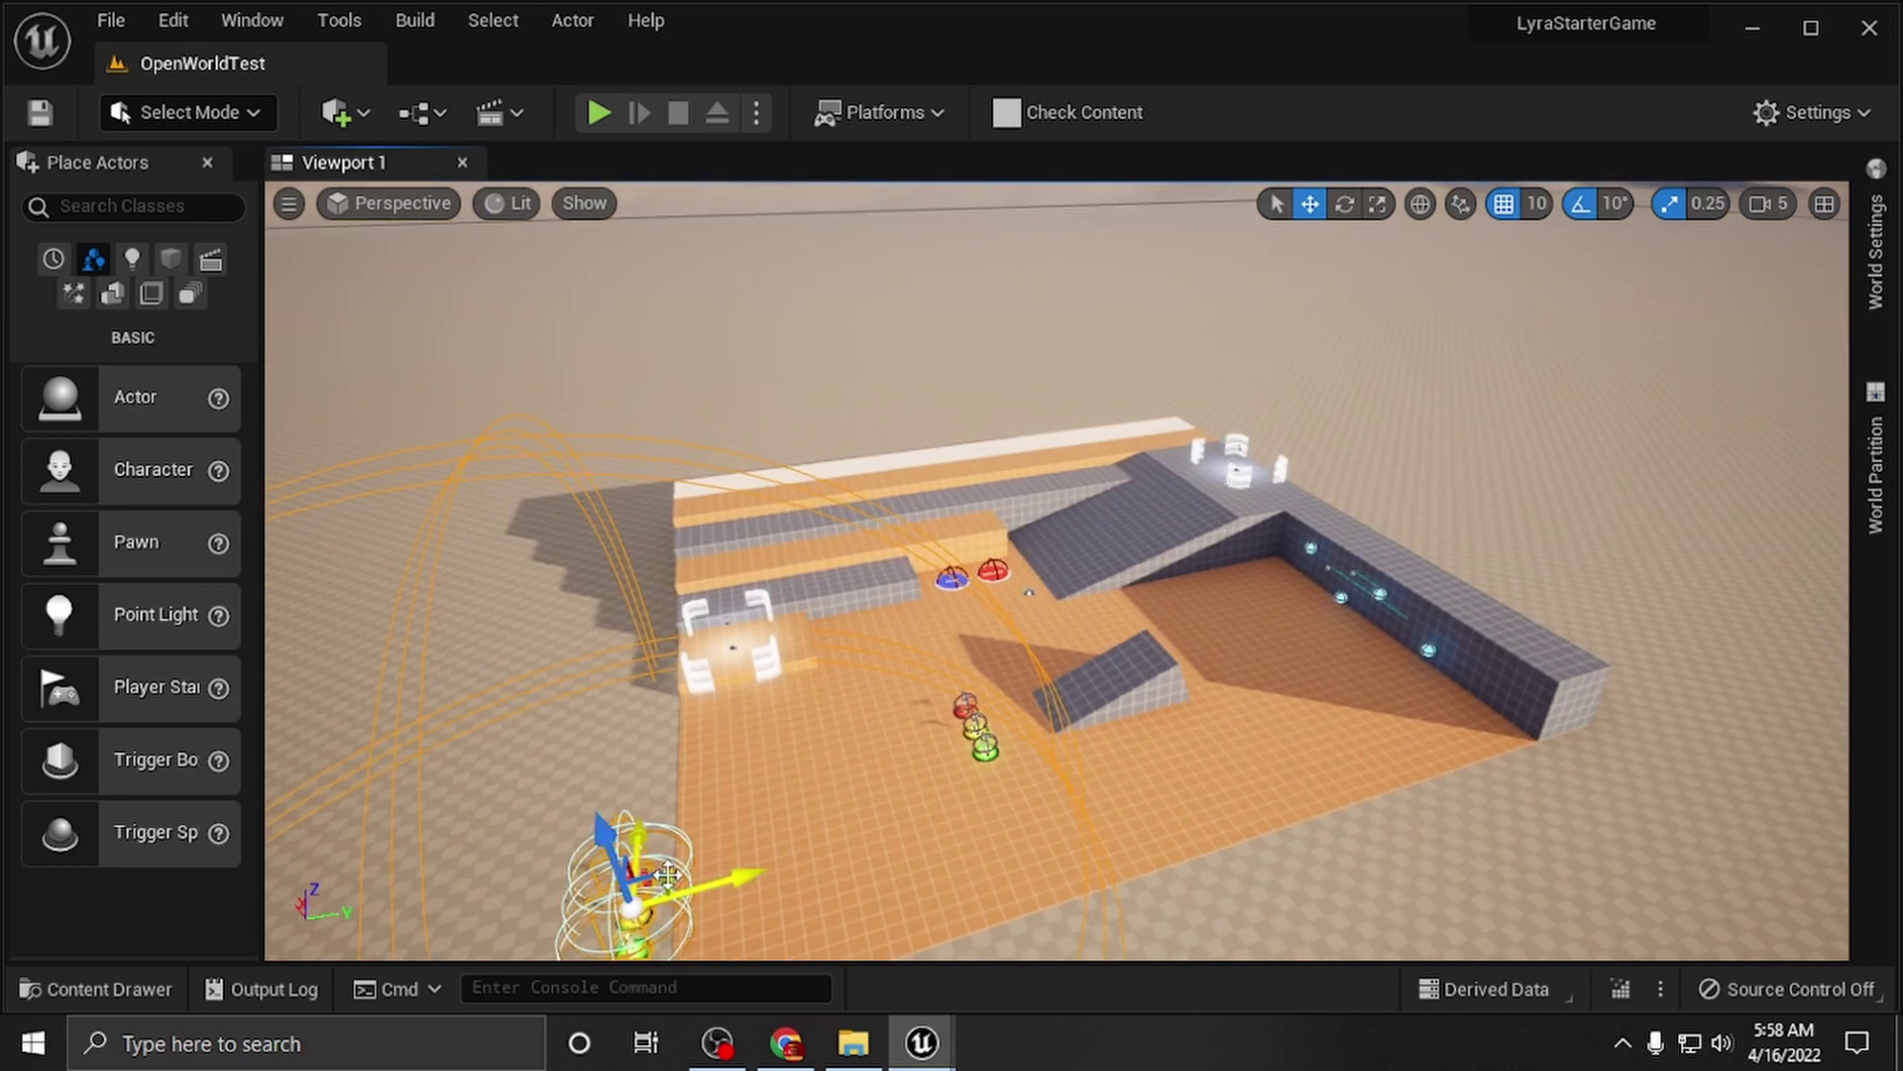
left_click_drag(666, 875, 1424, 382)
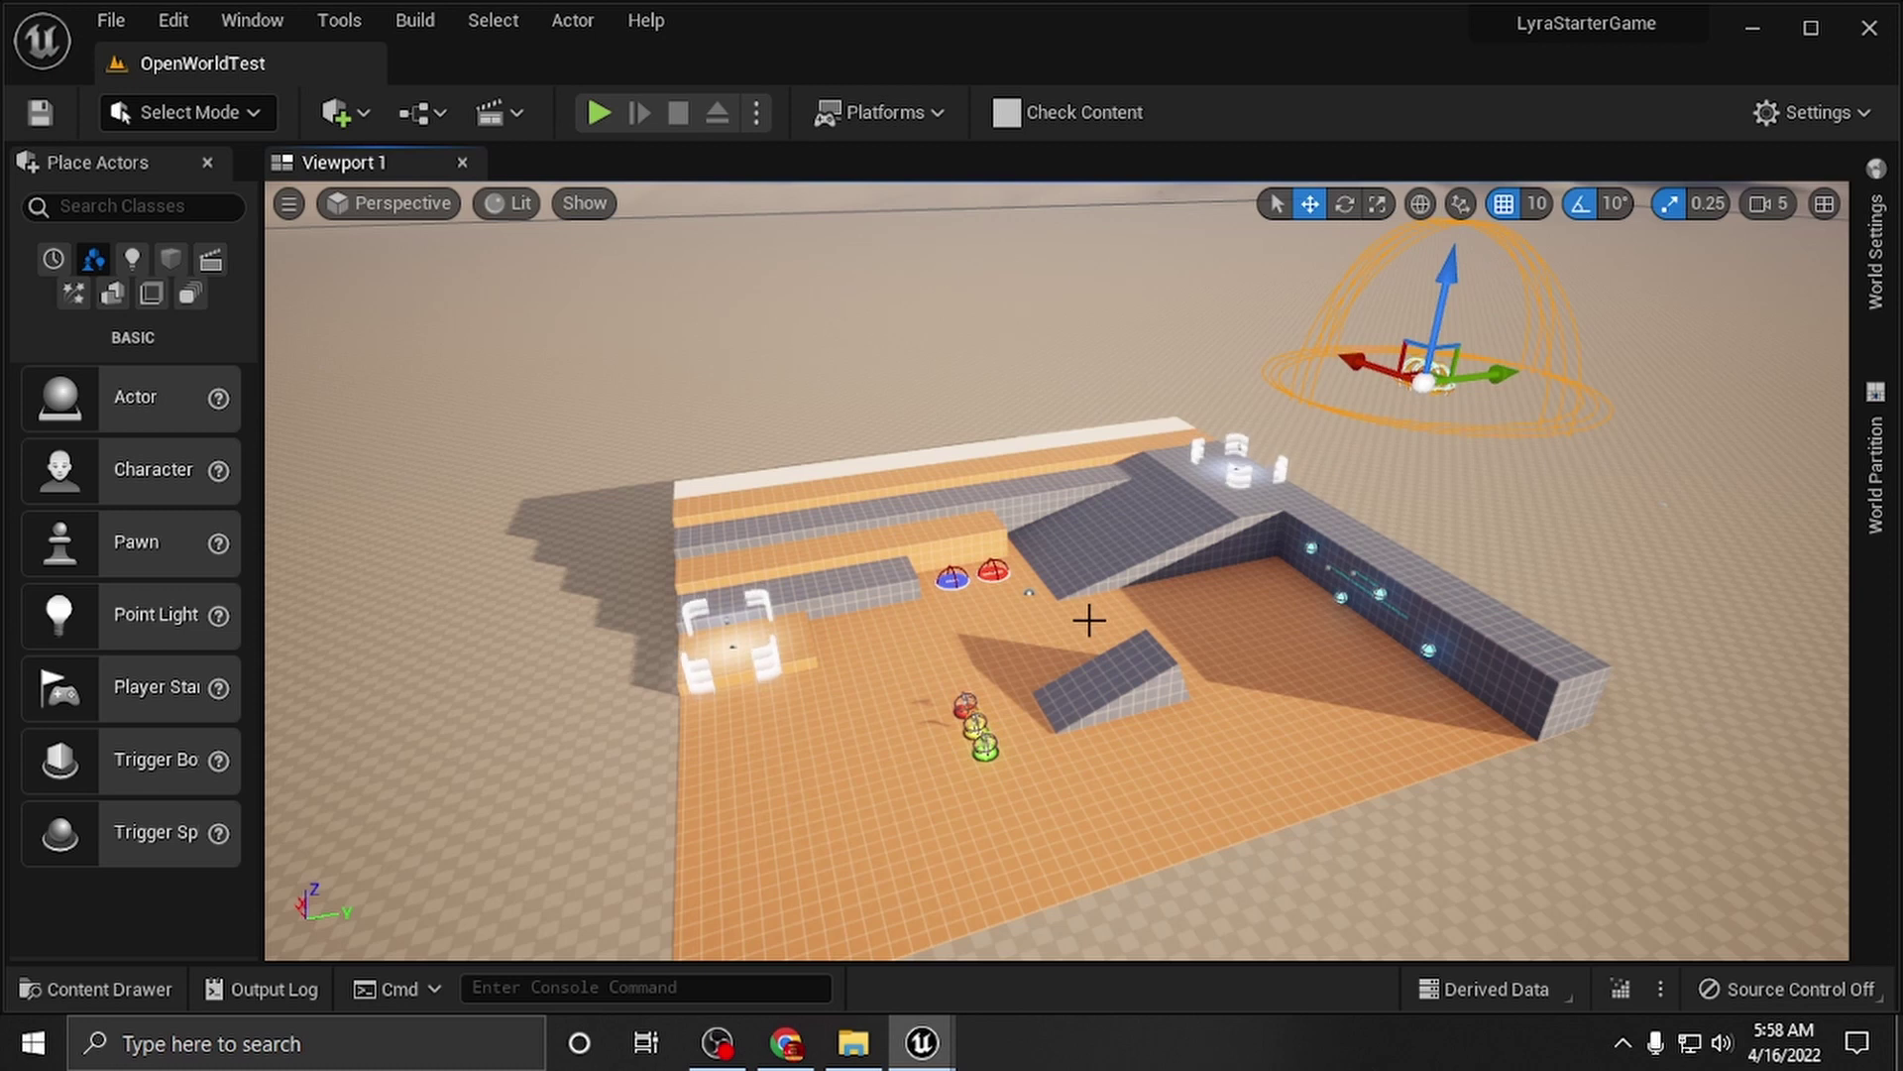
right_click_drag(882, 691, 1373, 684)
right_click_drag(849, 747, 859, 883)
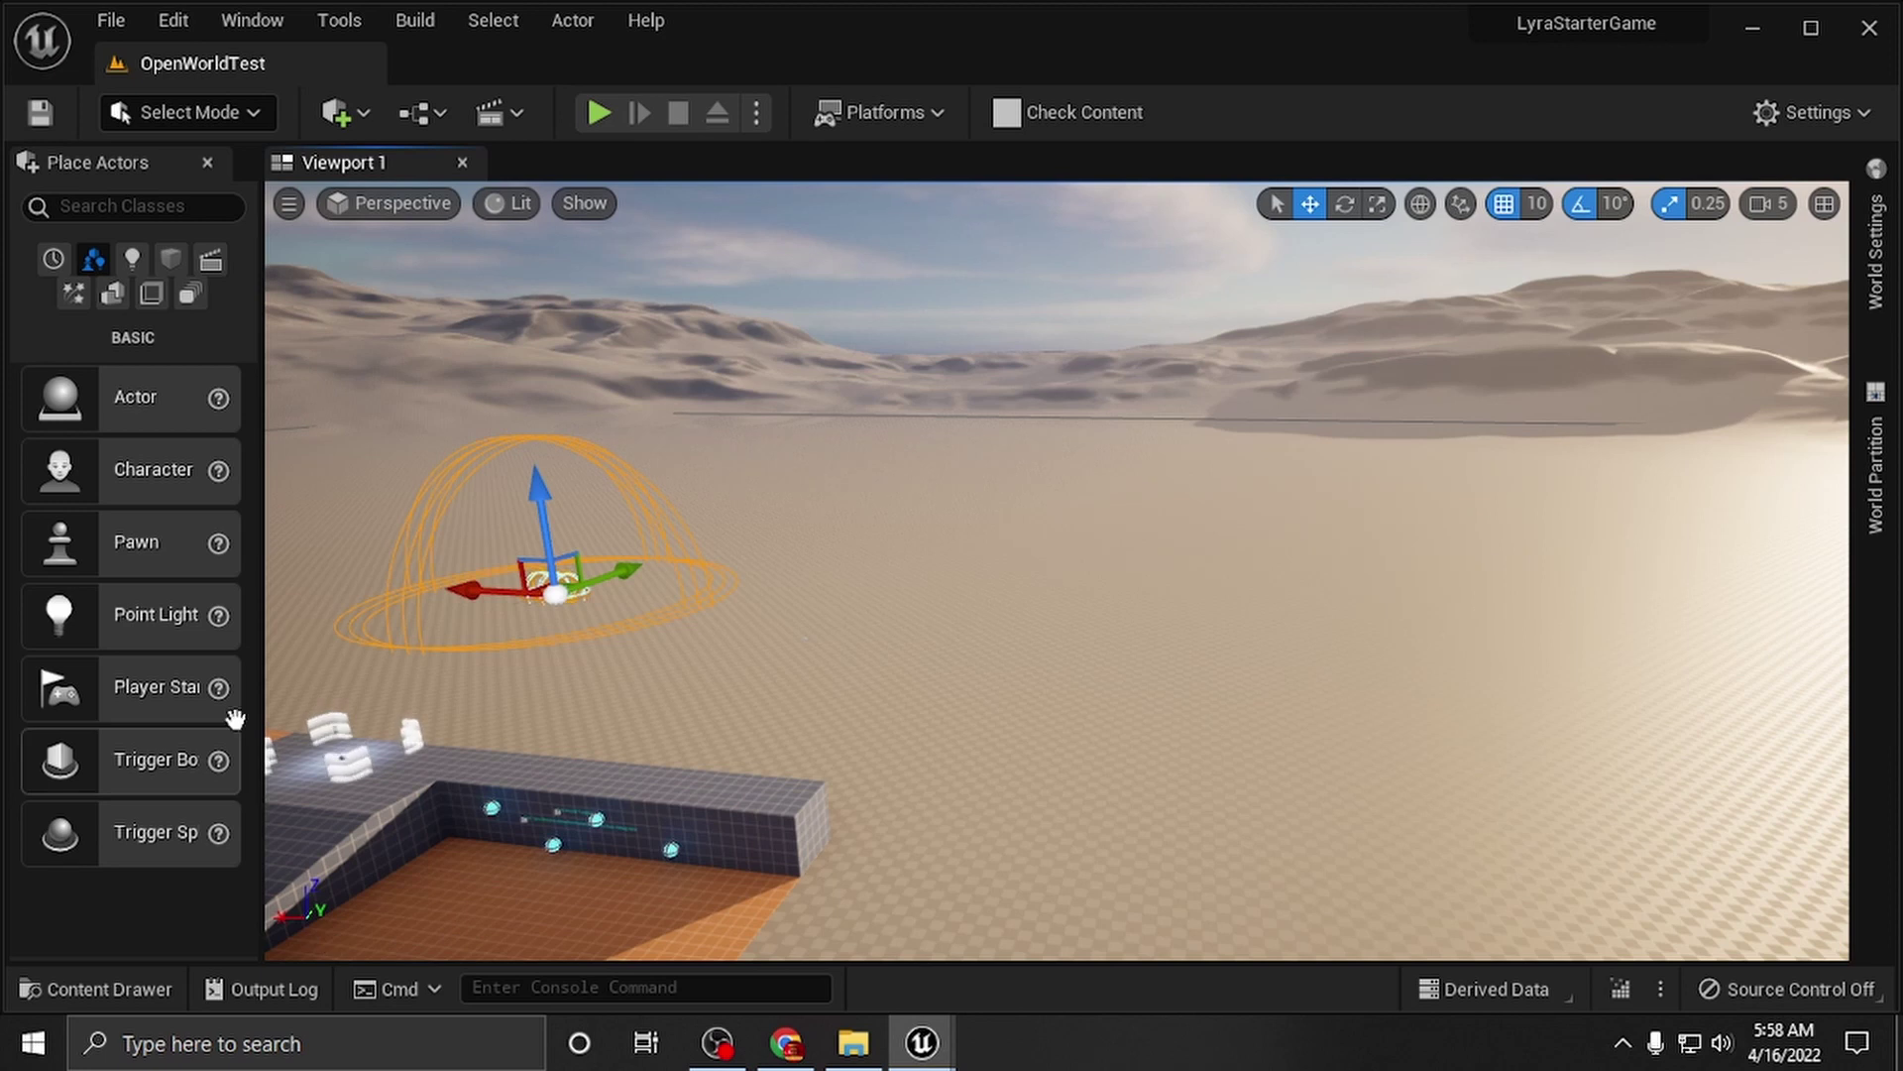
Step: Enter Landscape mode and start a New landscape from the widened Manage panel
left_click(254, 109)
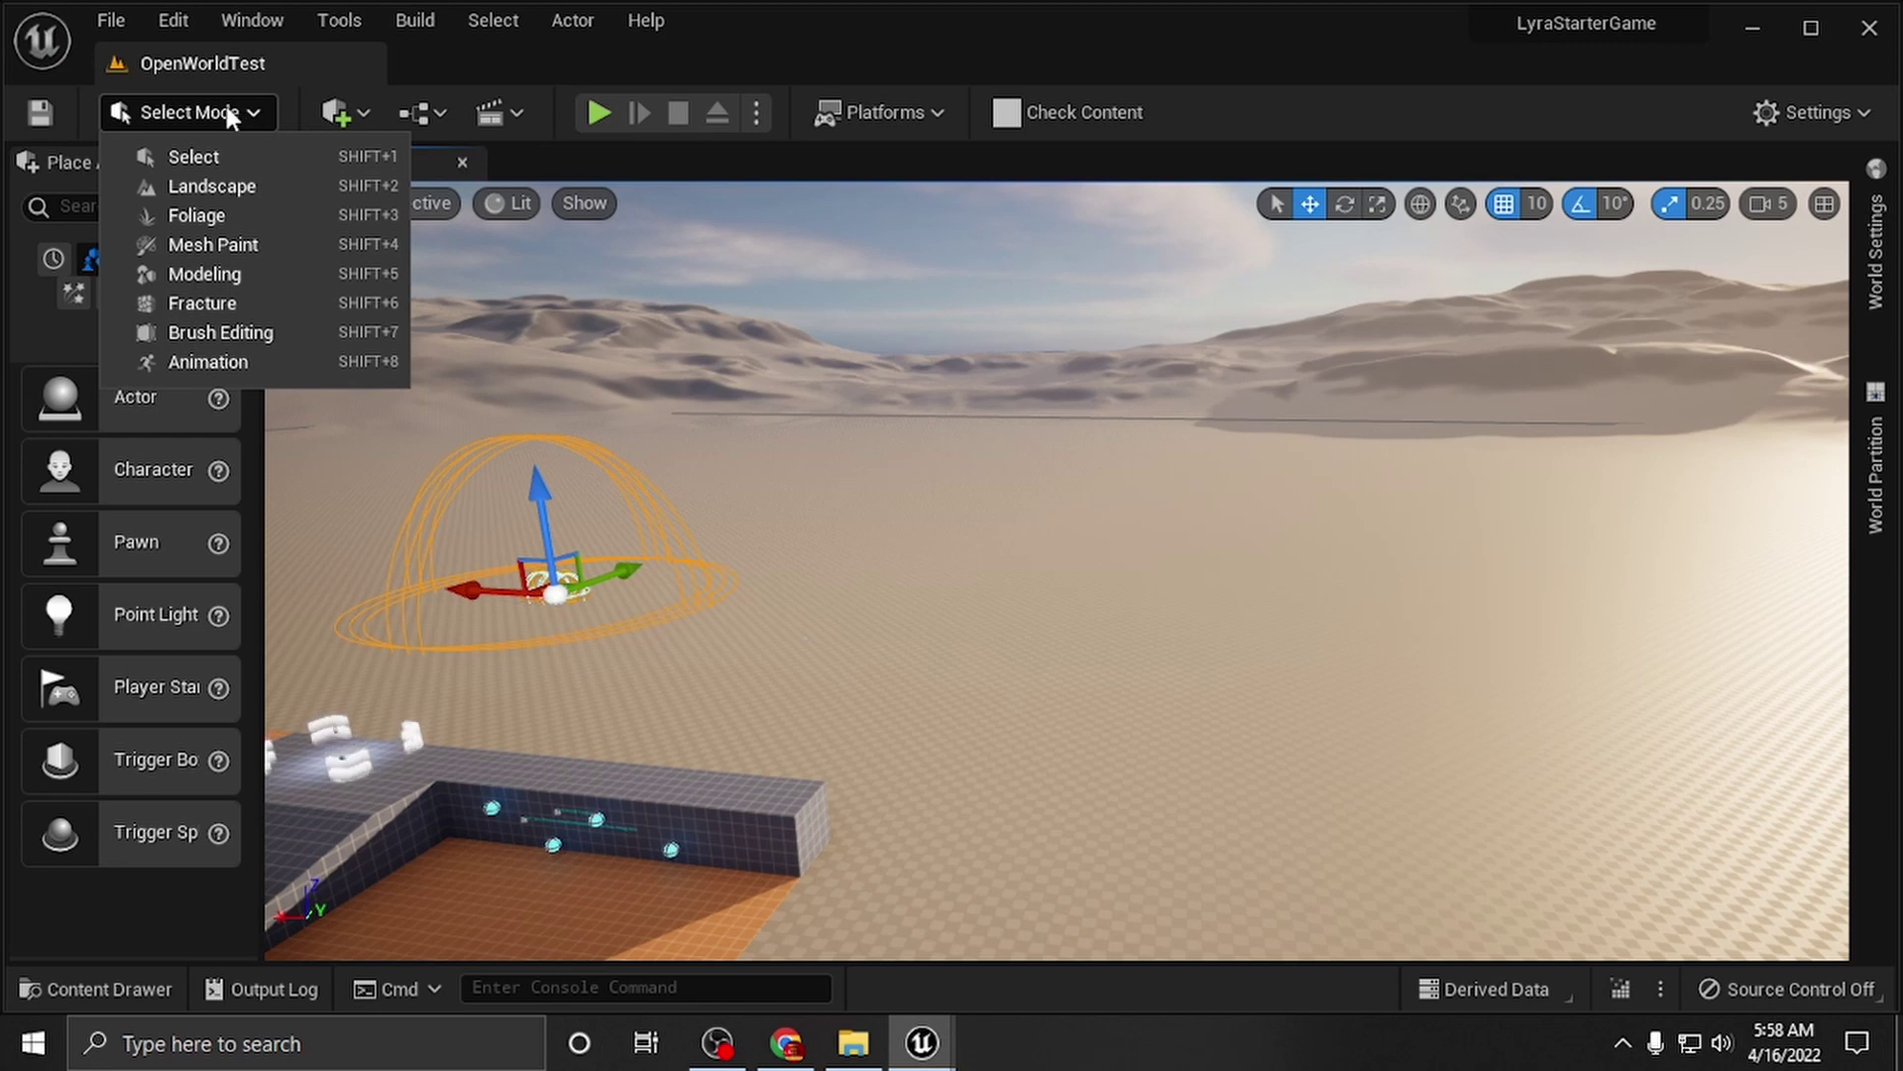
left_click(224, 185)
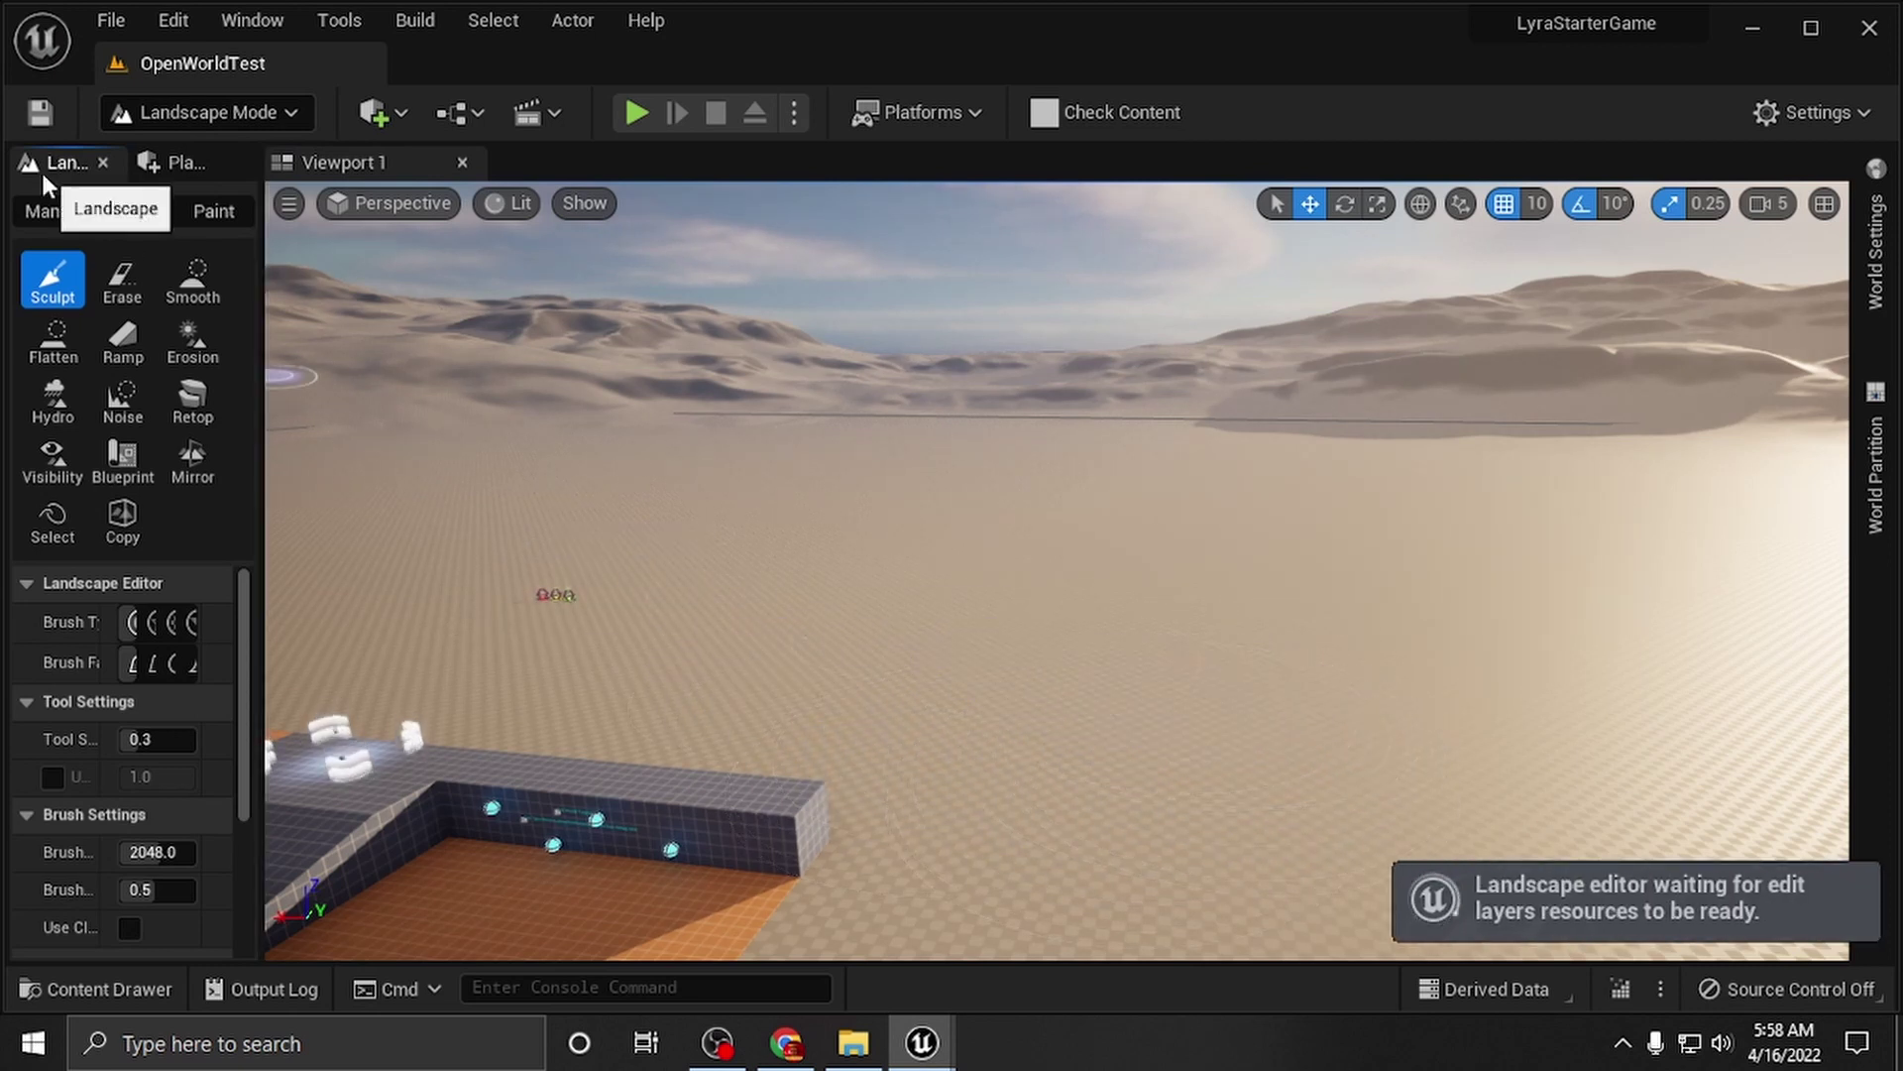
left_click(55, 211)
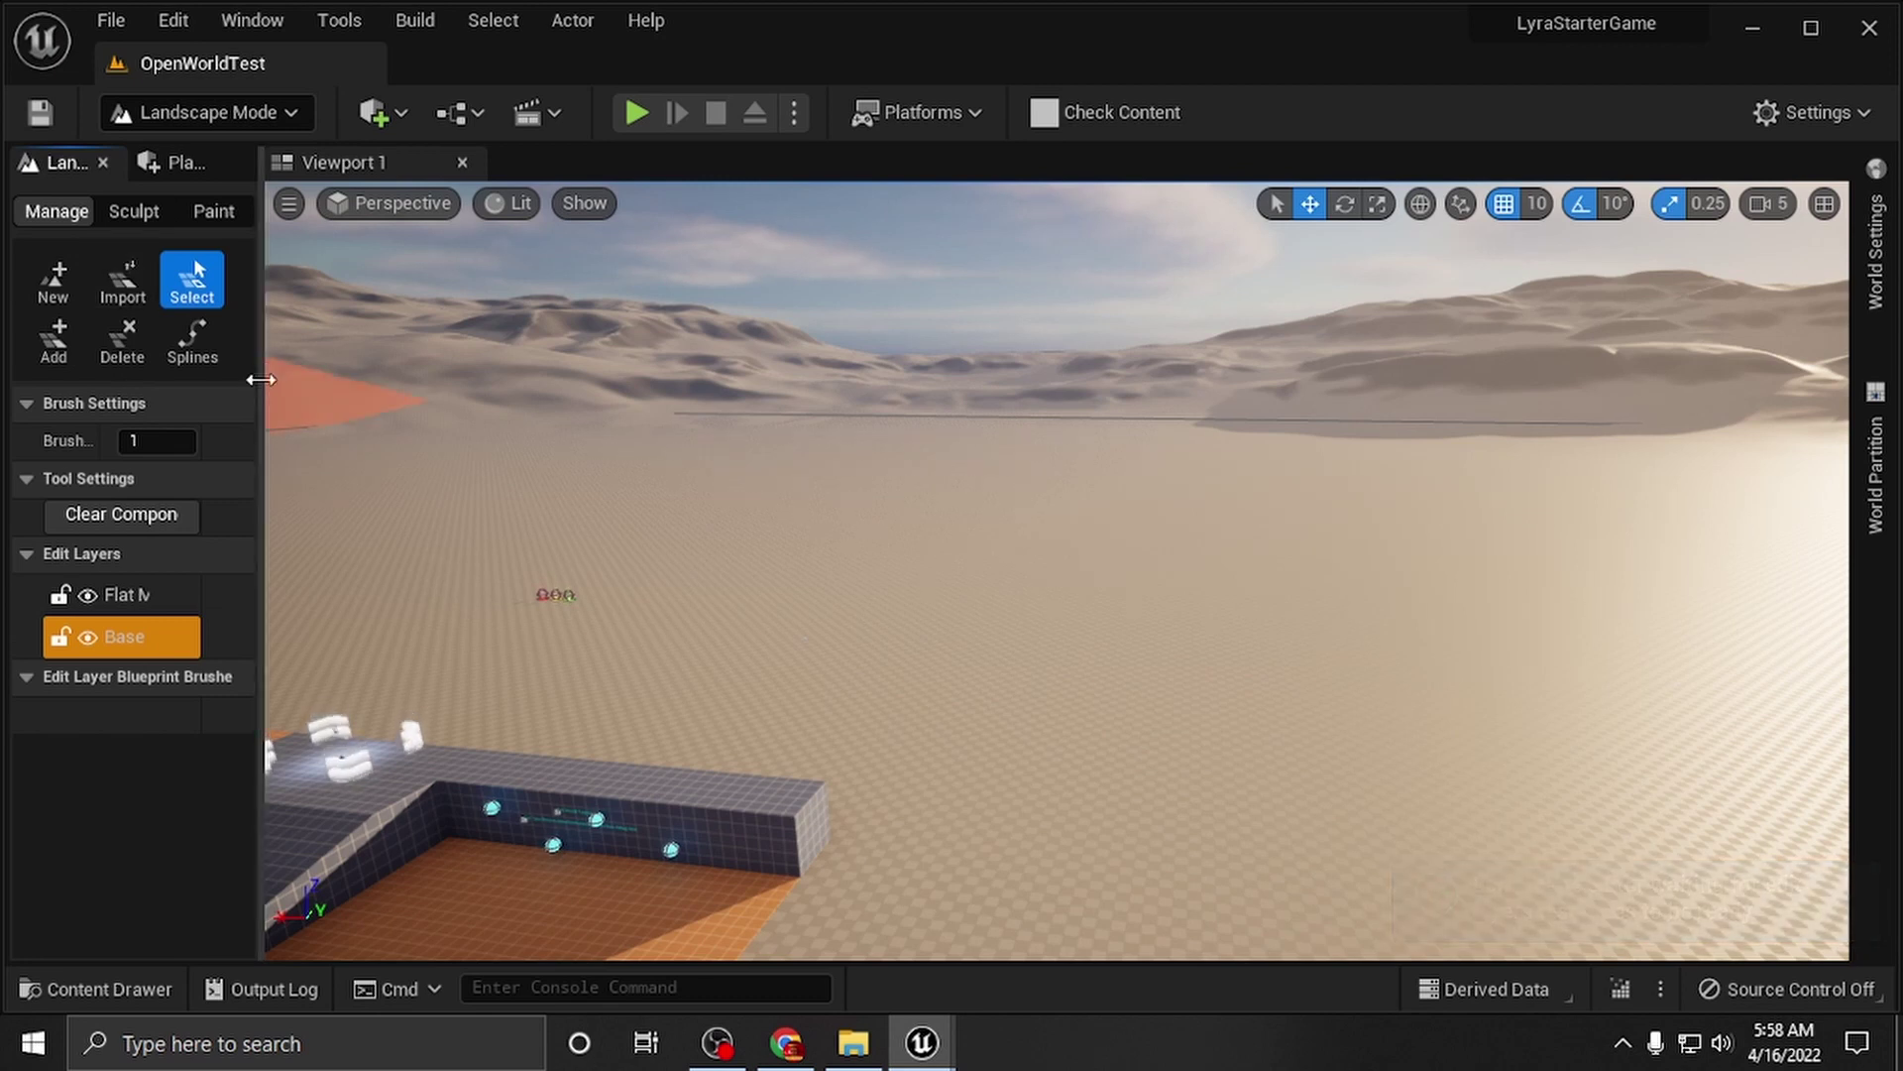
left_click_drag(261, 382, 864, 436)
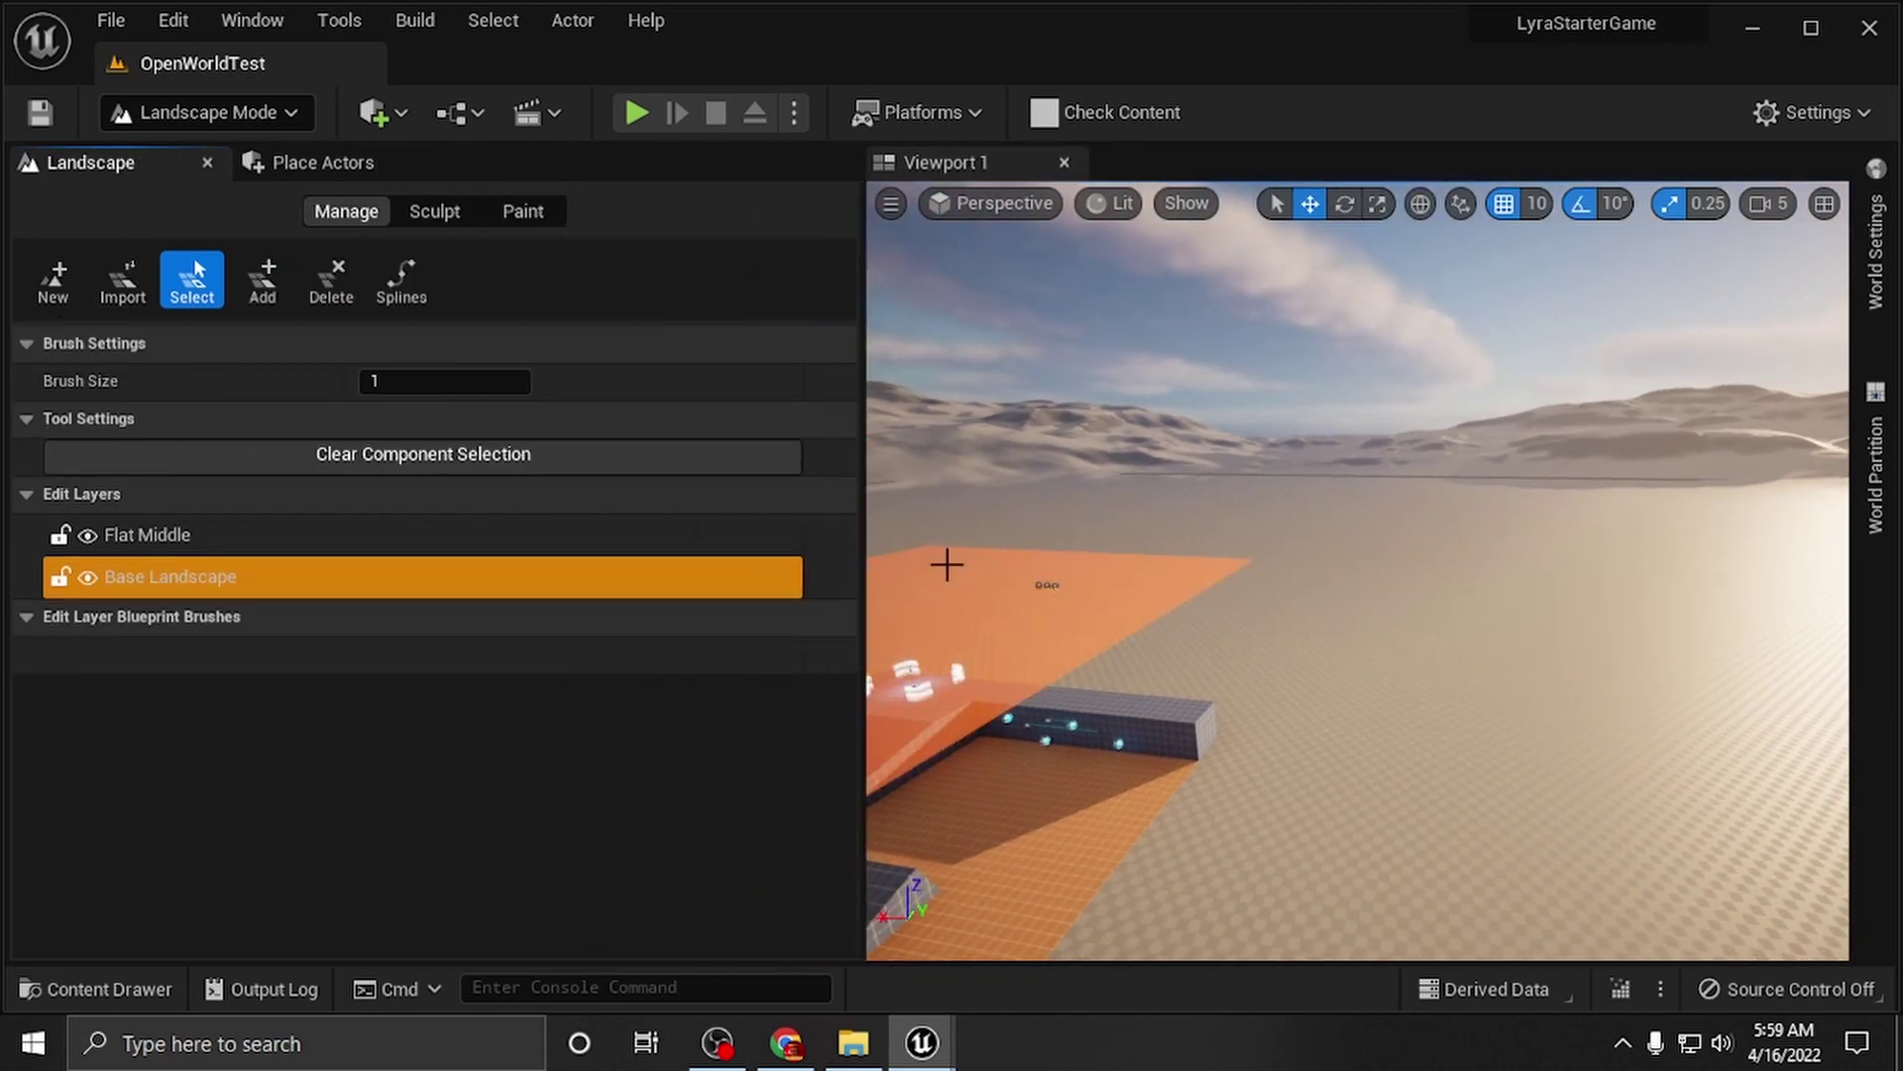
left_click(58, 277)
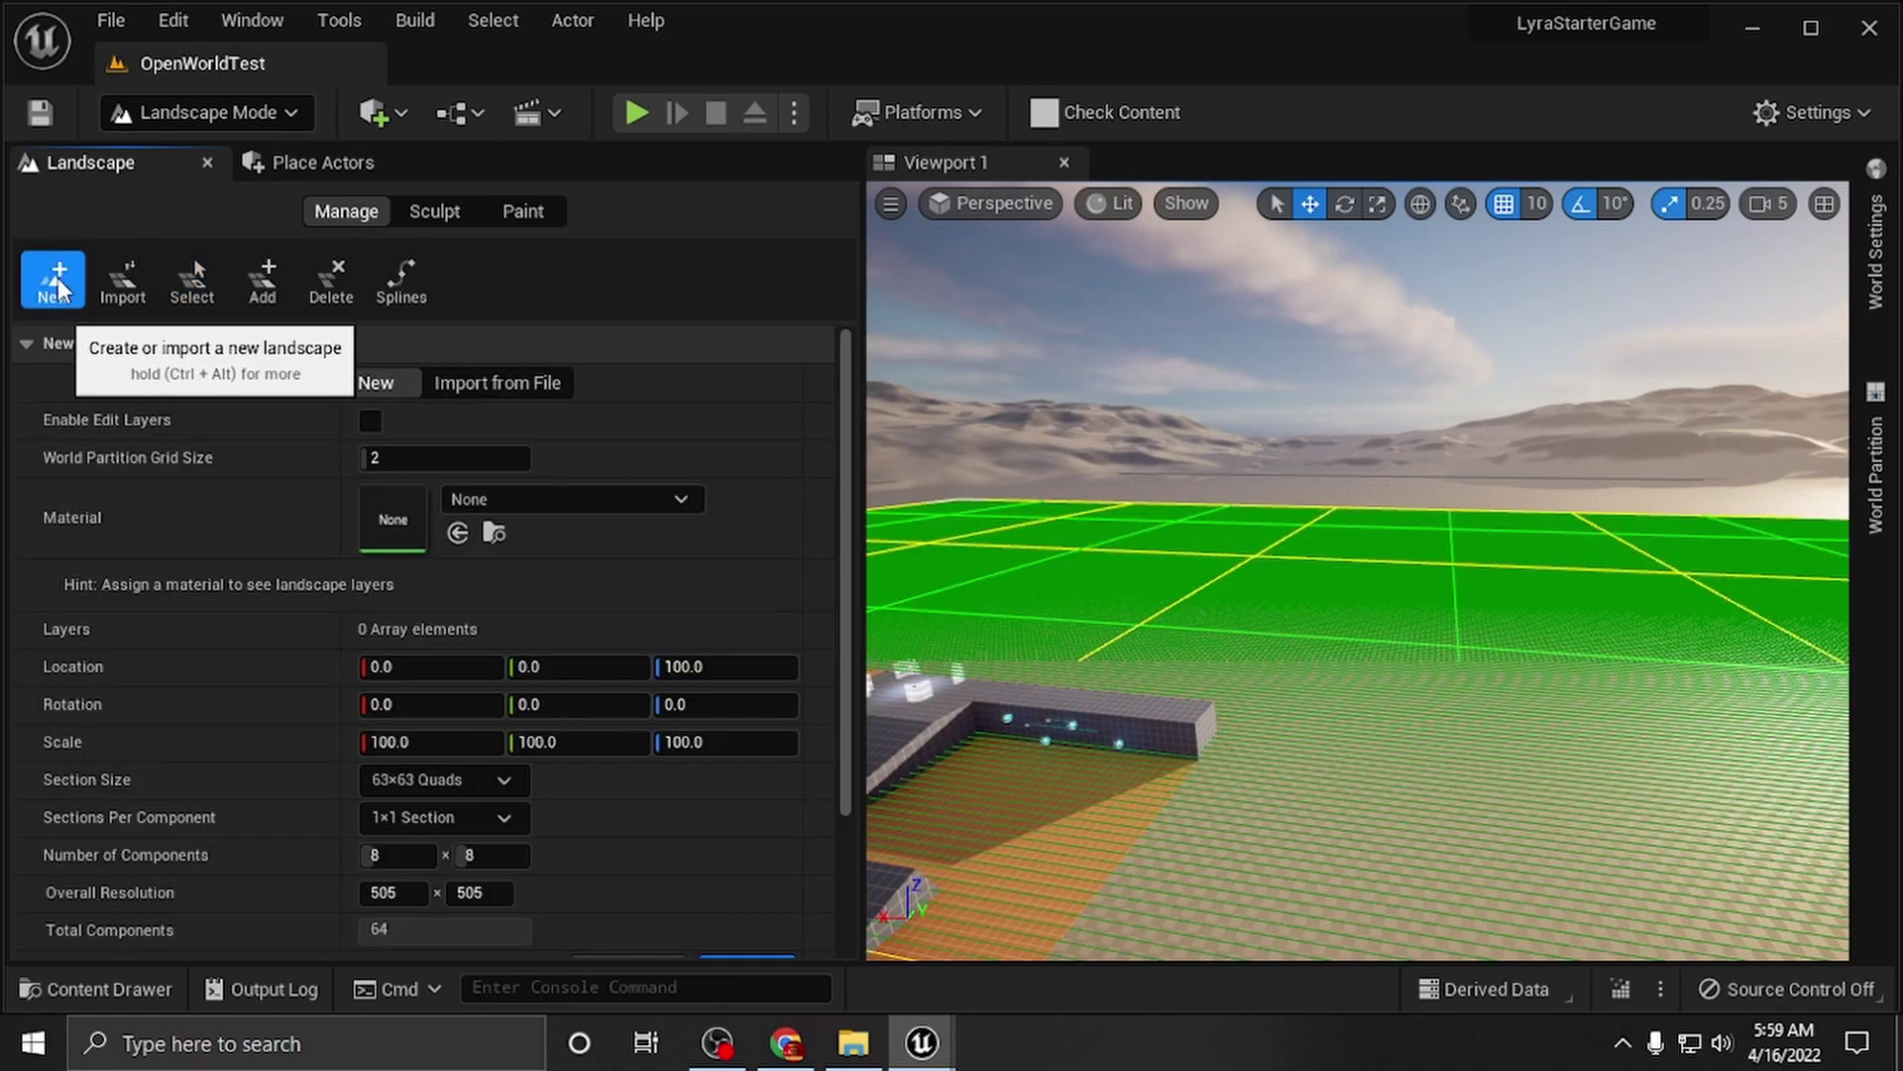
Step: Choose Import from File with Enable Edit Layers ticked, and browse for a heightmap
left_click(518, 384)
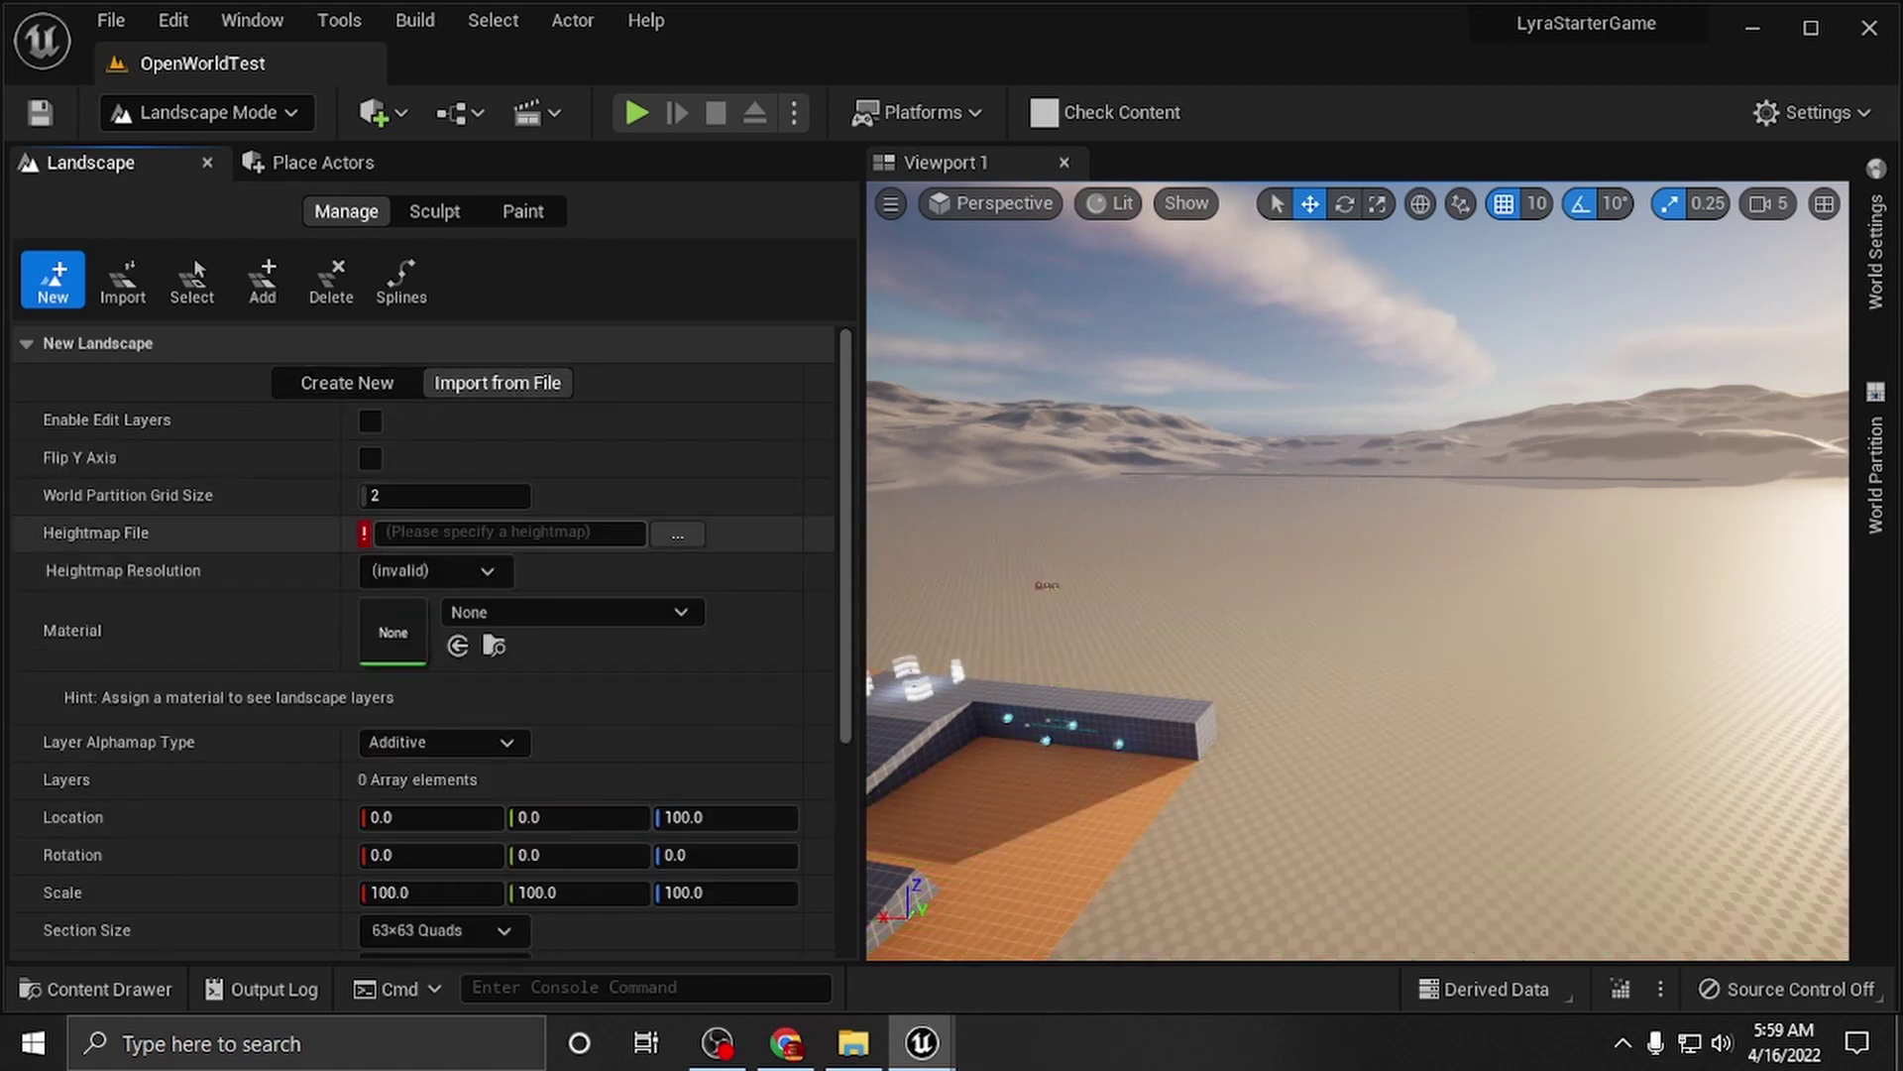
left_click(372, 422)
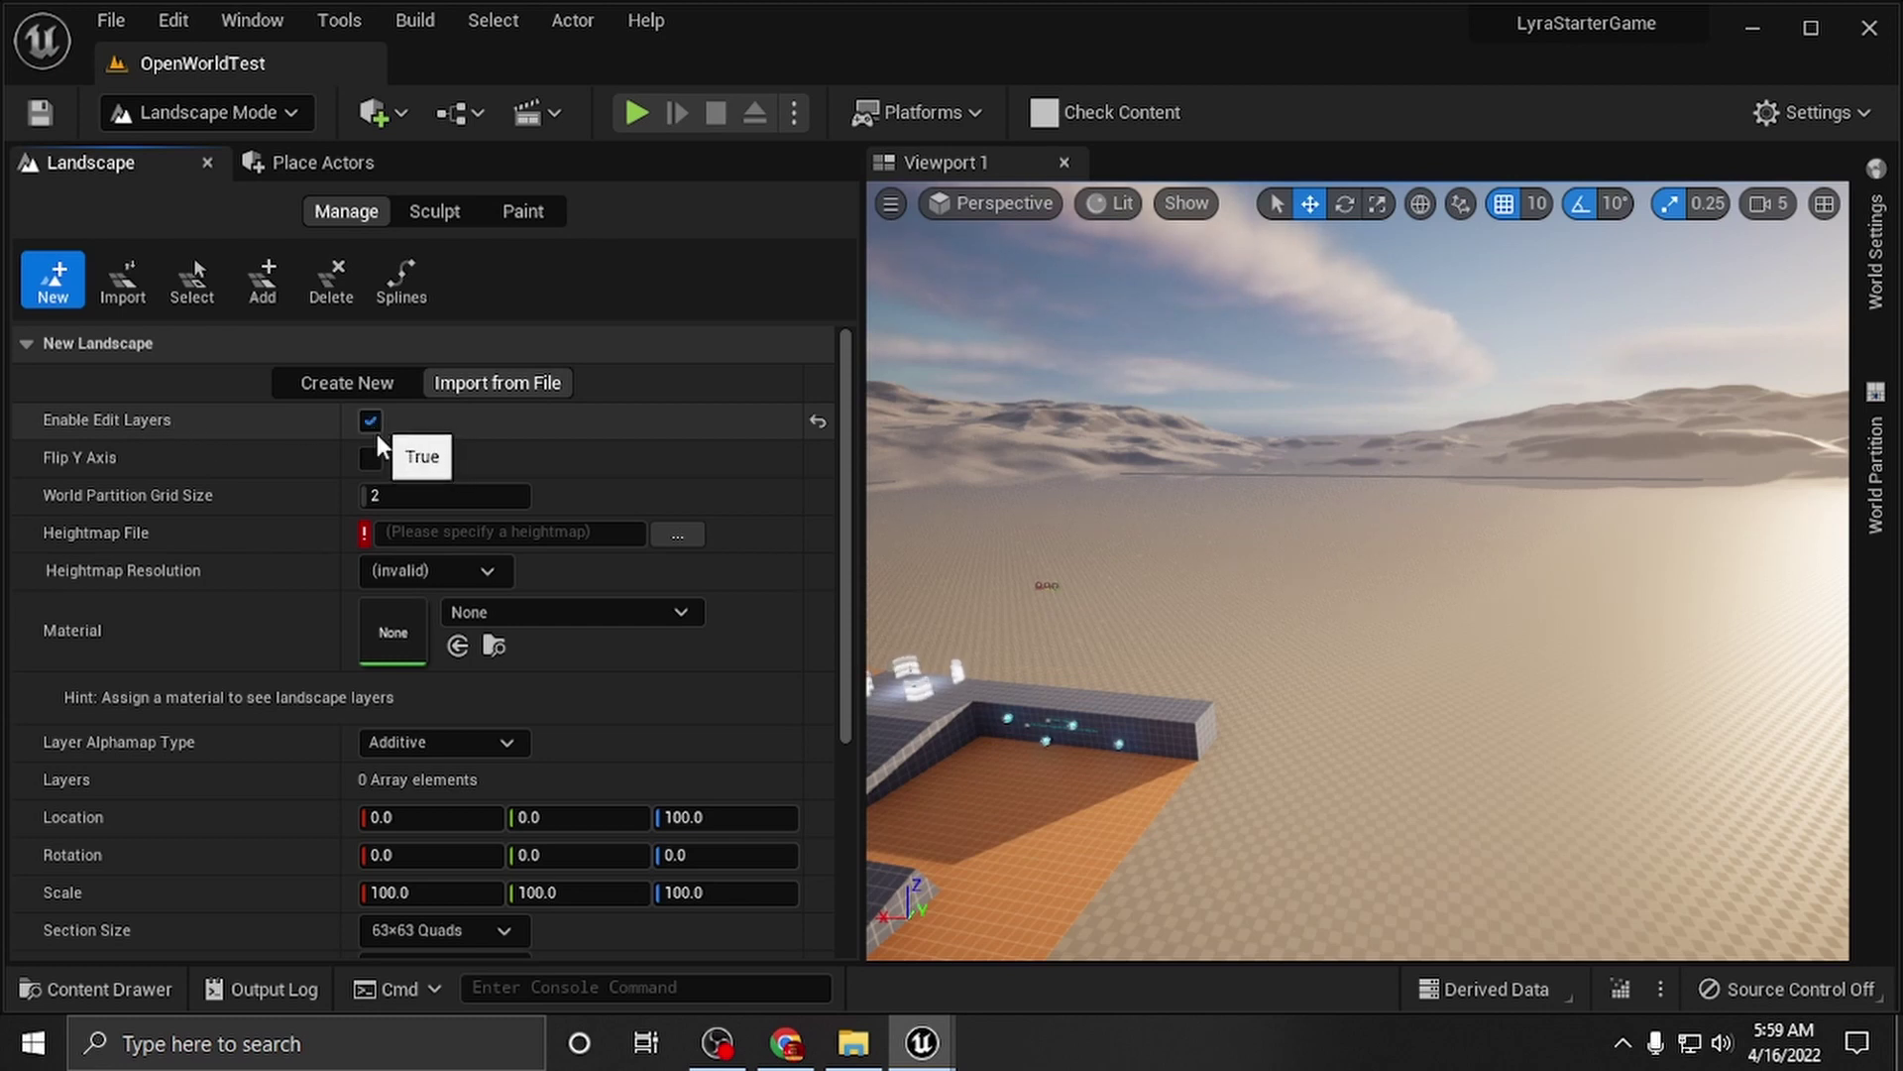
left_click(677, 536)
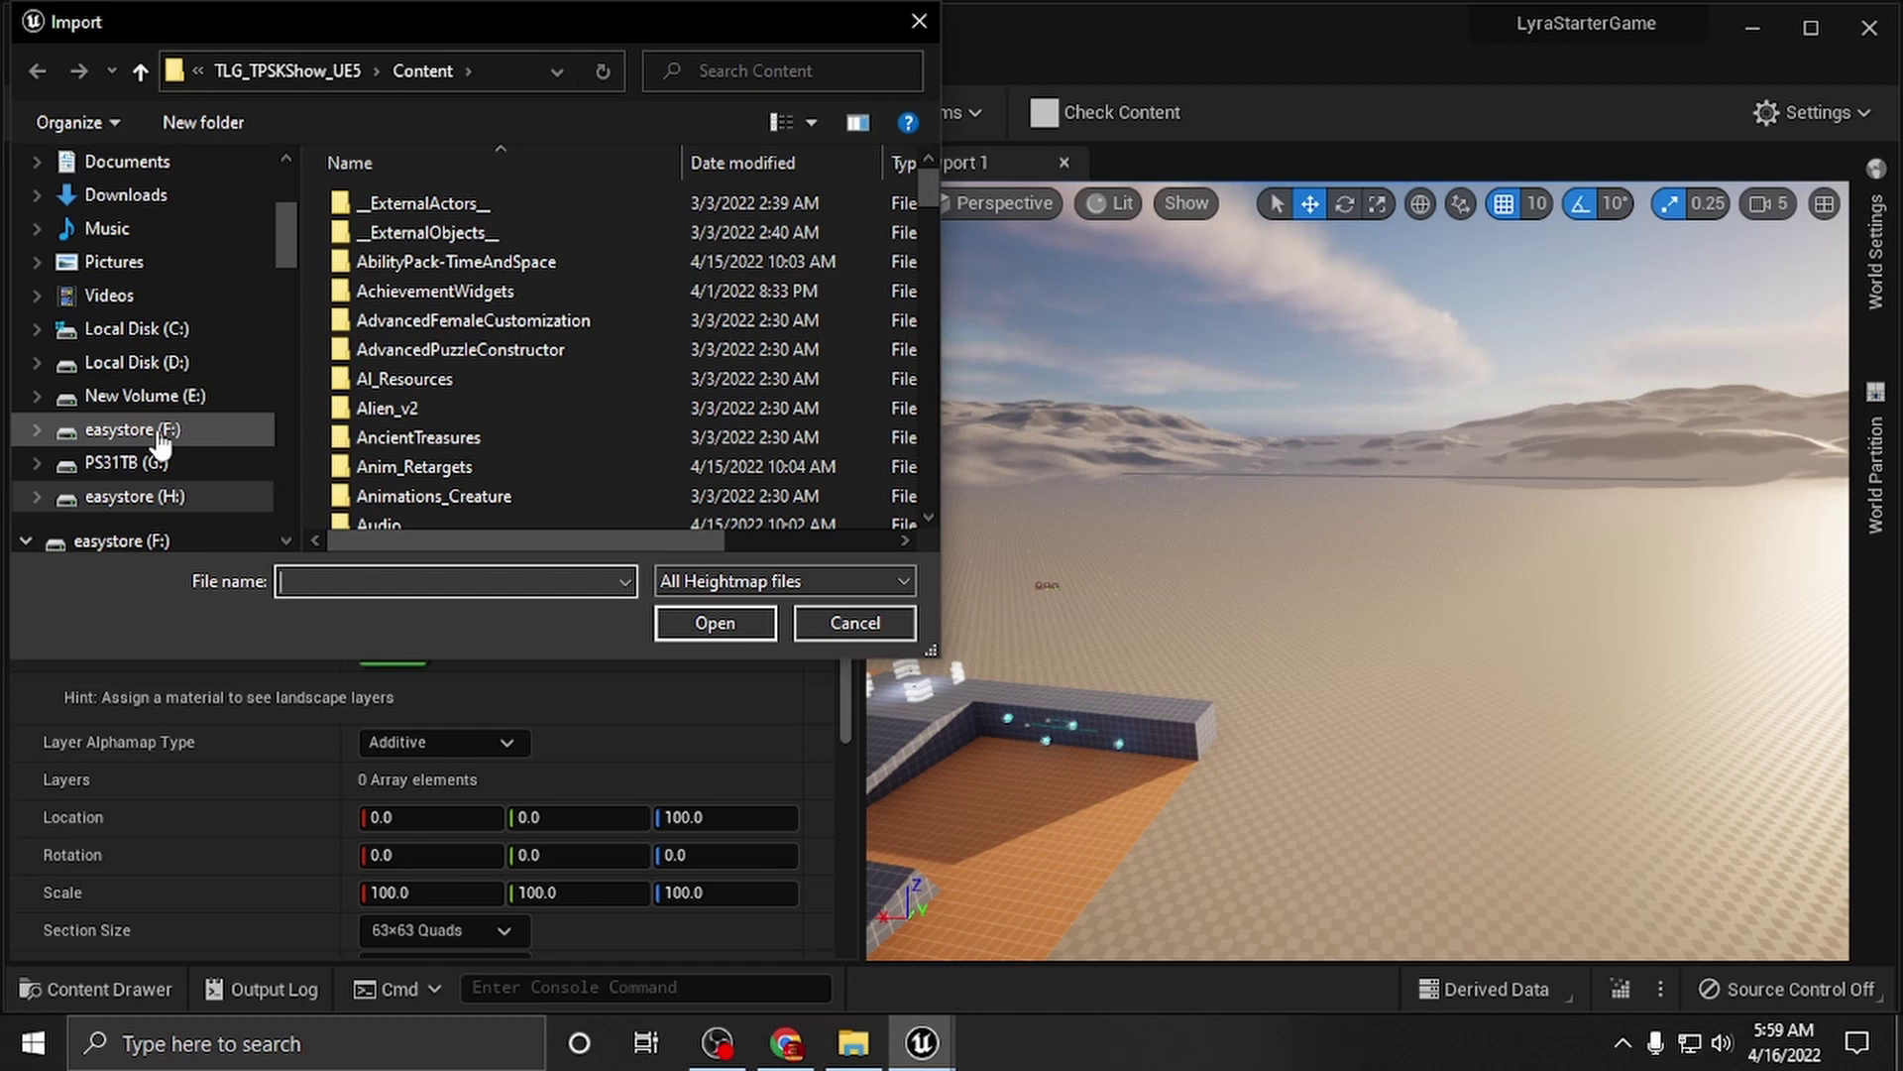
Step: Browse to the F:/WC_Maps/Ue5Test folder in the file dialog
scroll(357, 456, "down", 10)
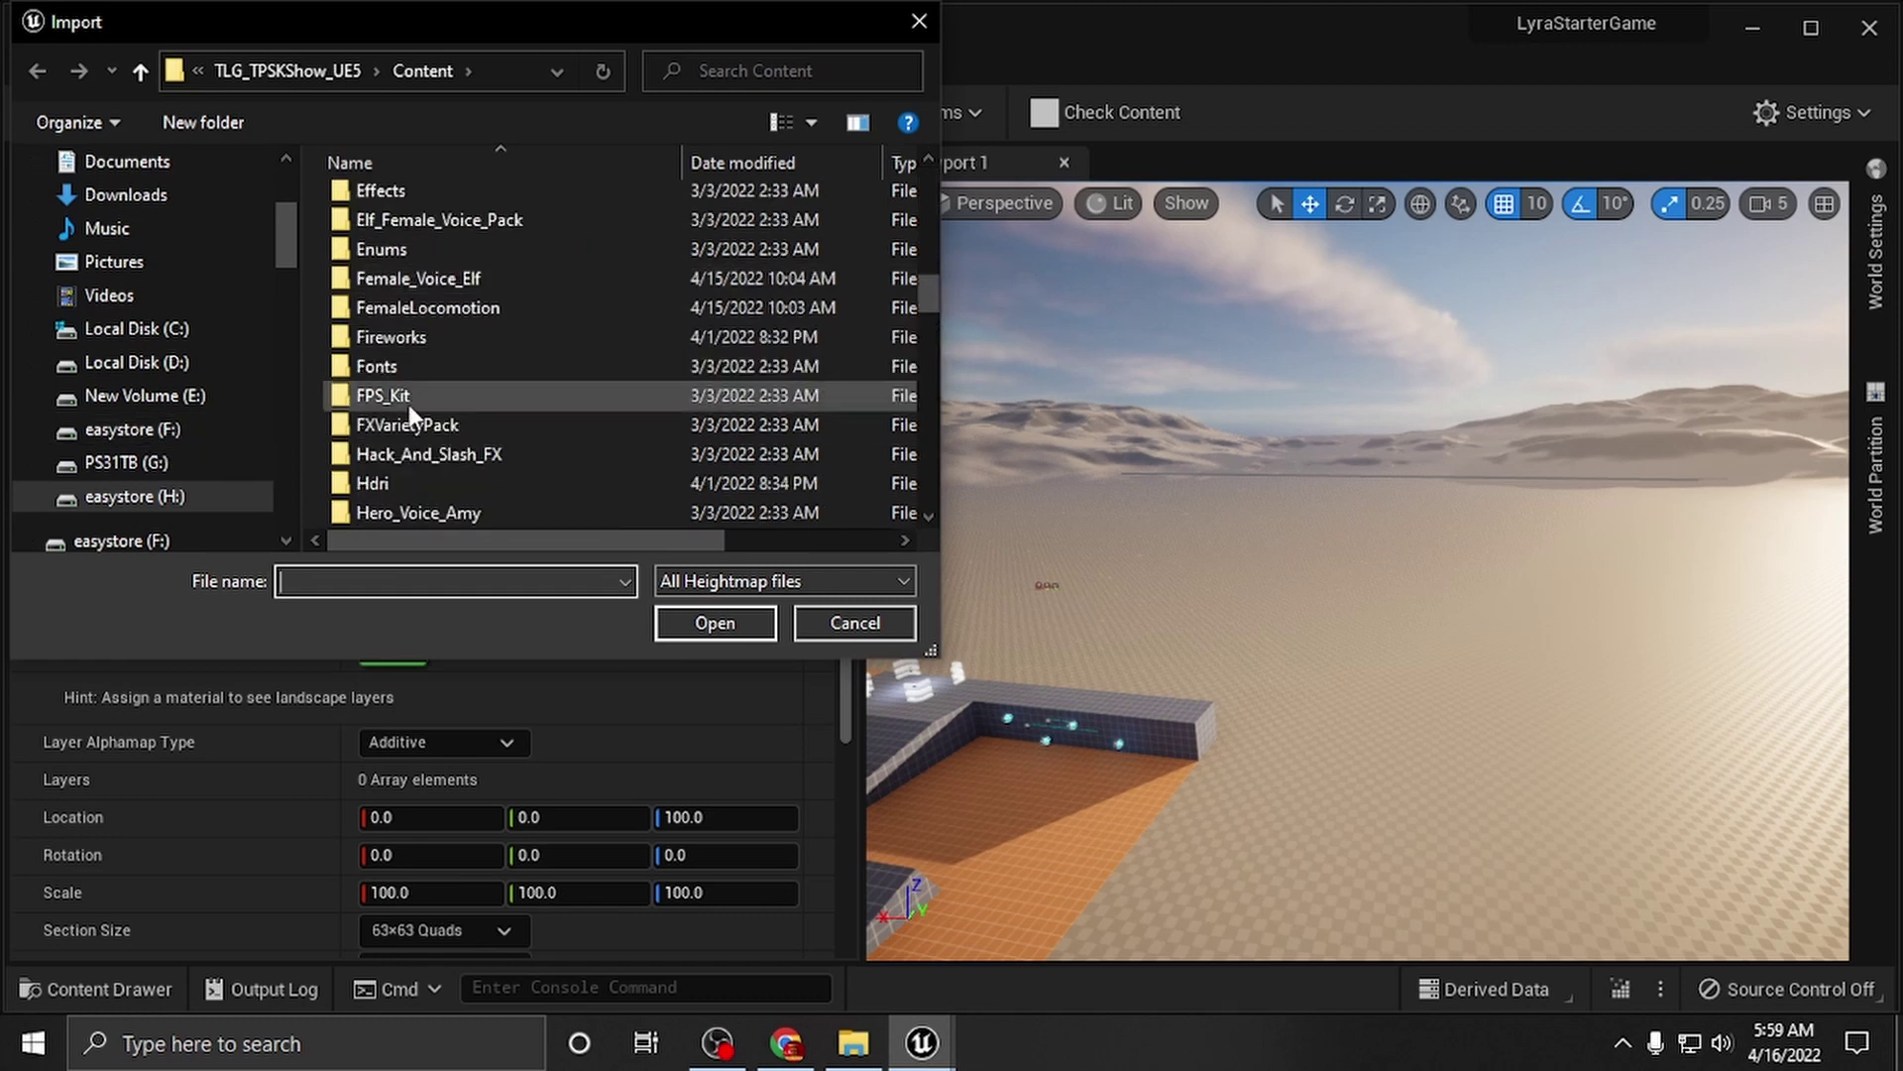
left_click(204, 492)
scroll(478, 437, "down", 1)
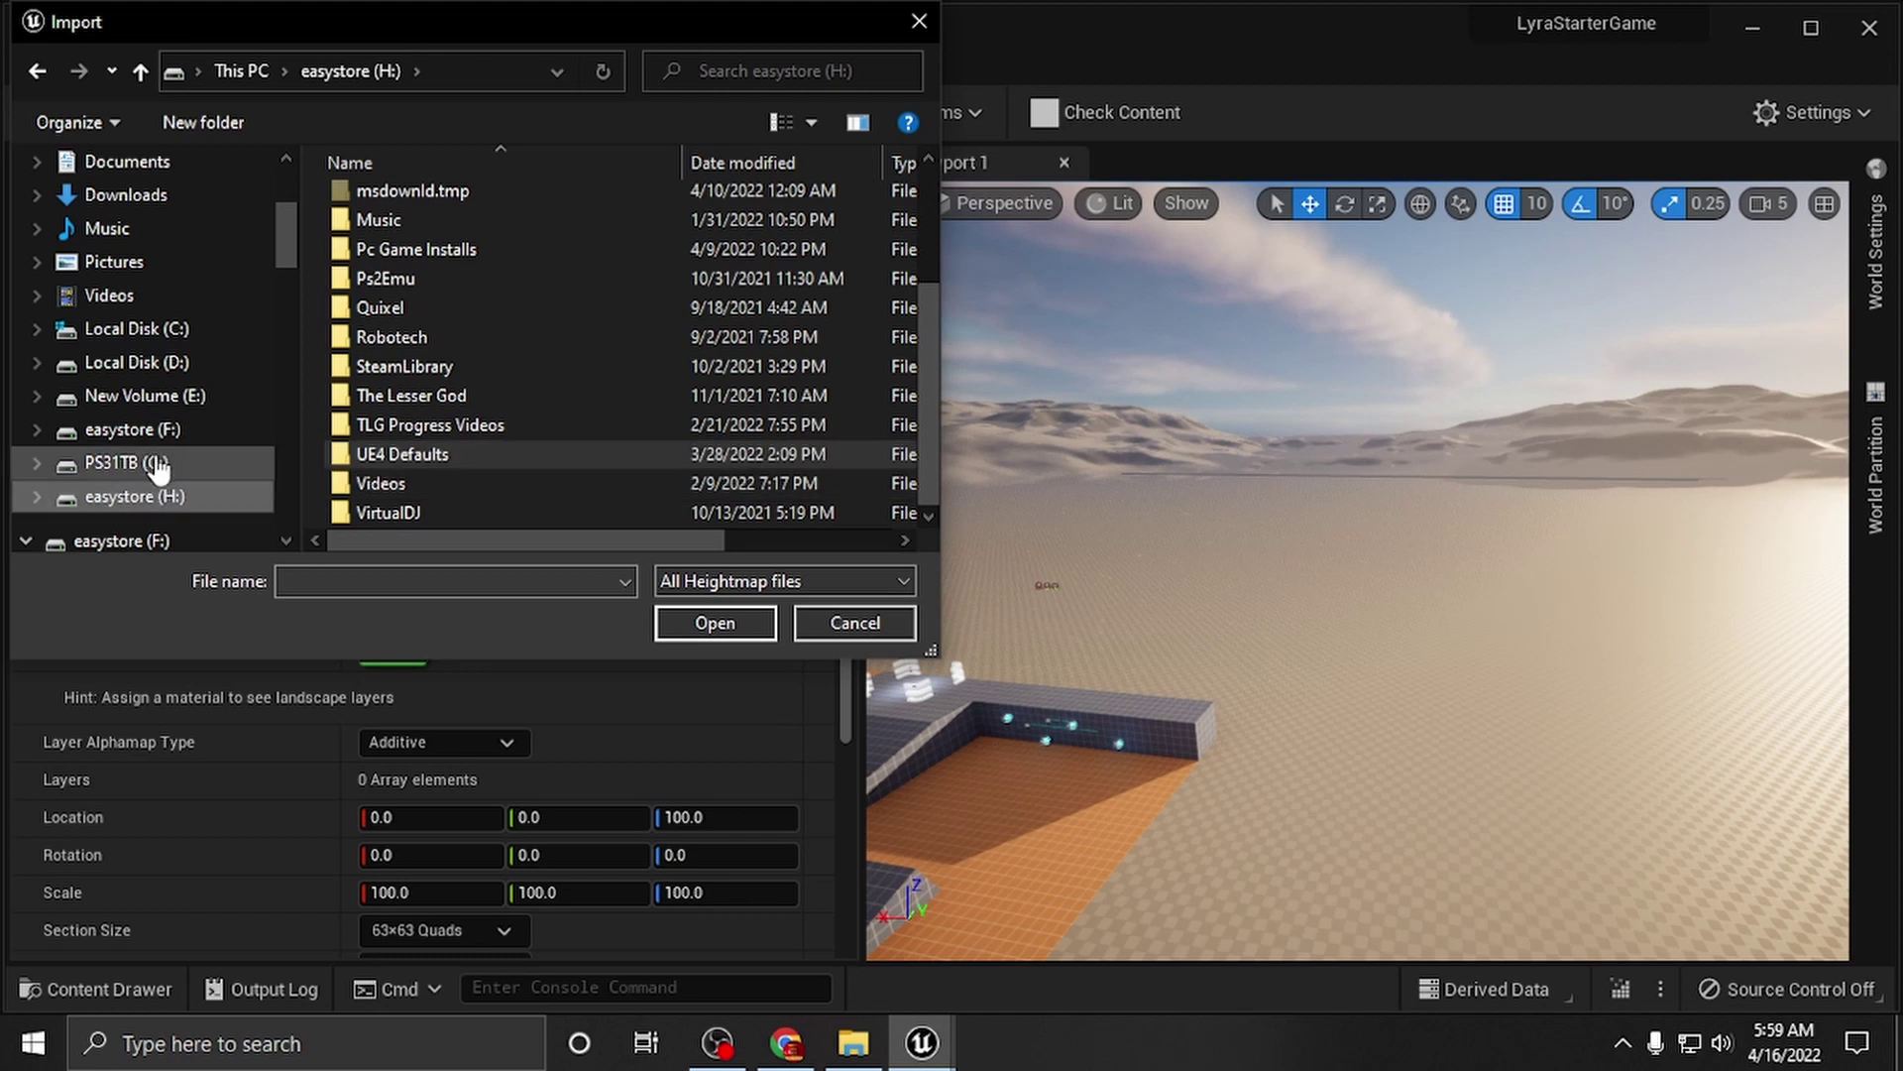
left_click(157, 541)
scroll(419, 454, "down", 15)
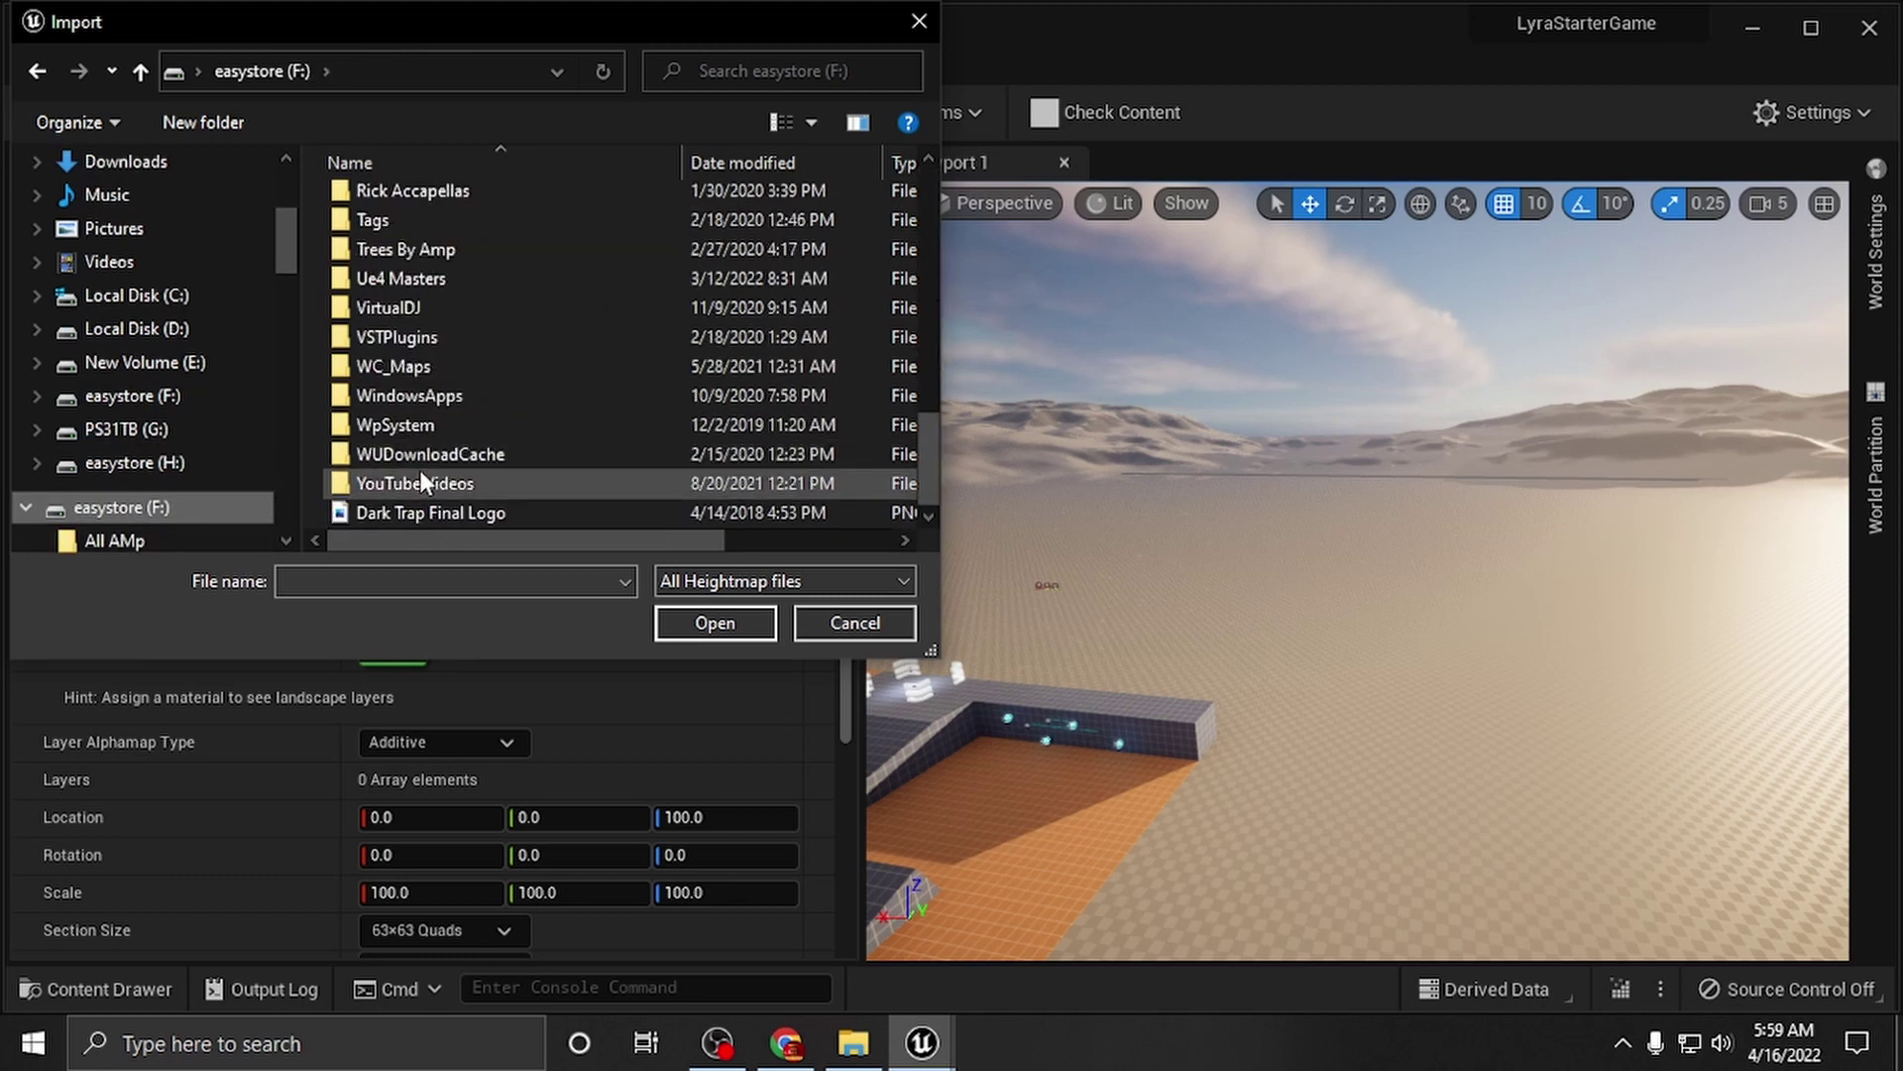
double_click(388, 365)
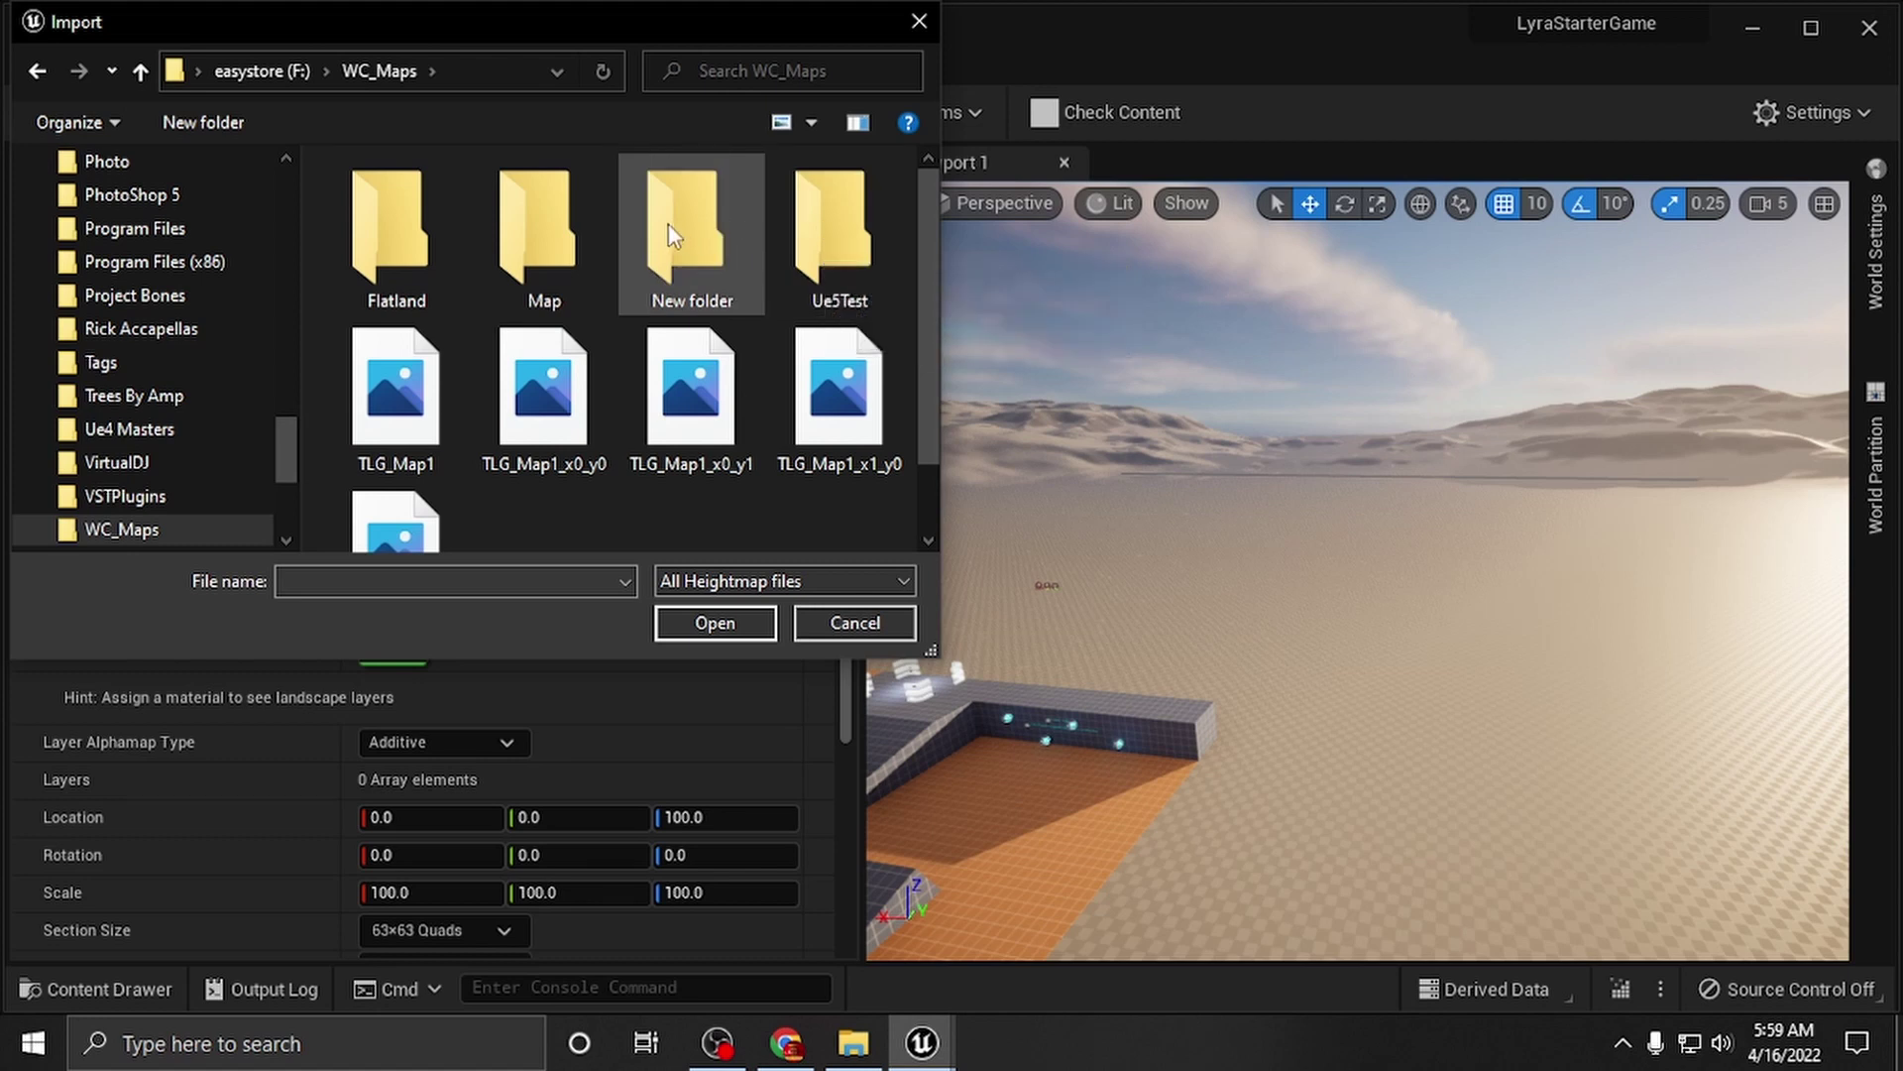
double_click(822, 230)
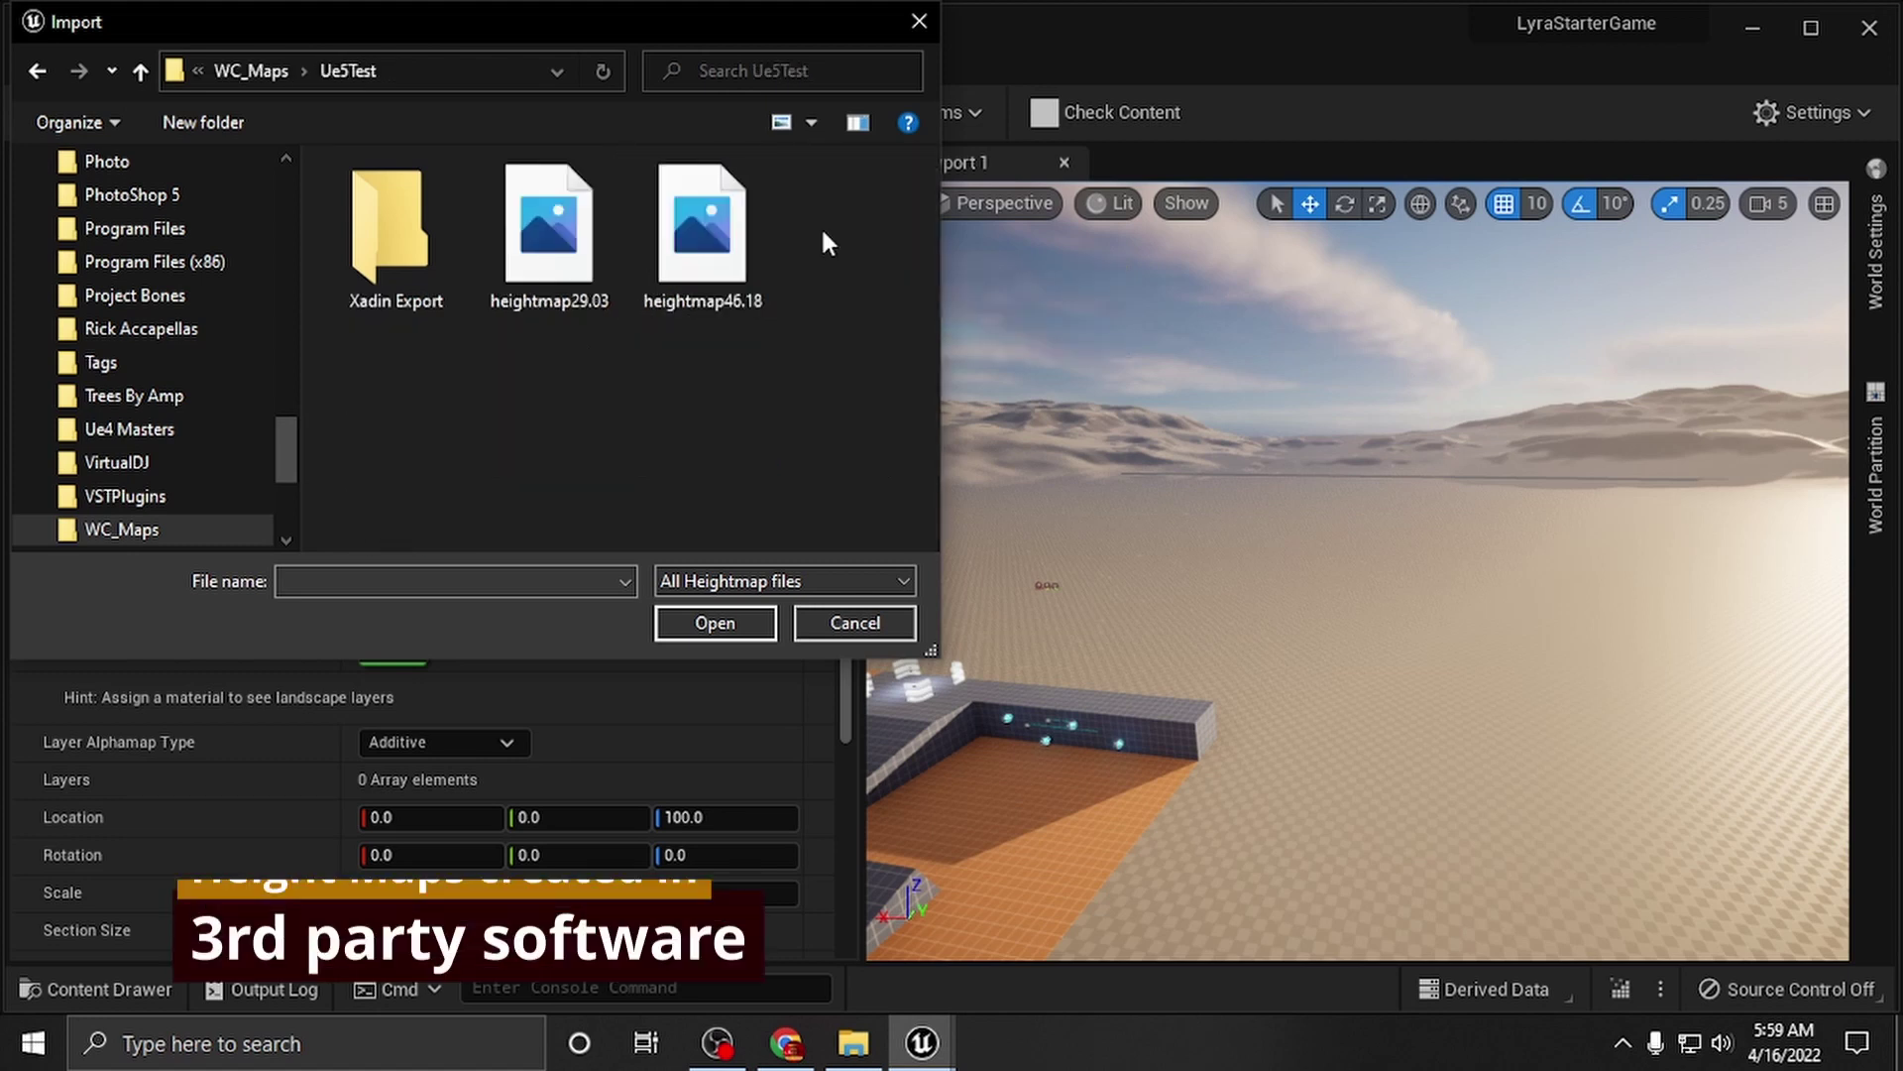
Step: Pick heightmap46.18 from Ue5Test as the landscape heightmap and open it
left_click(709, 263)
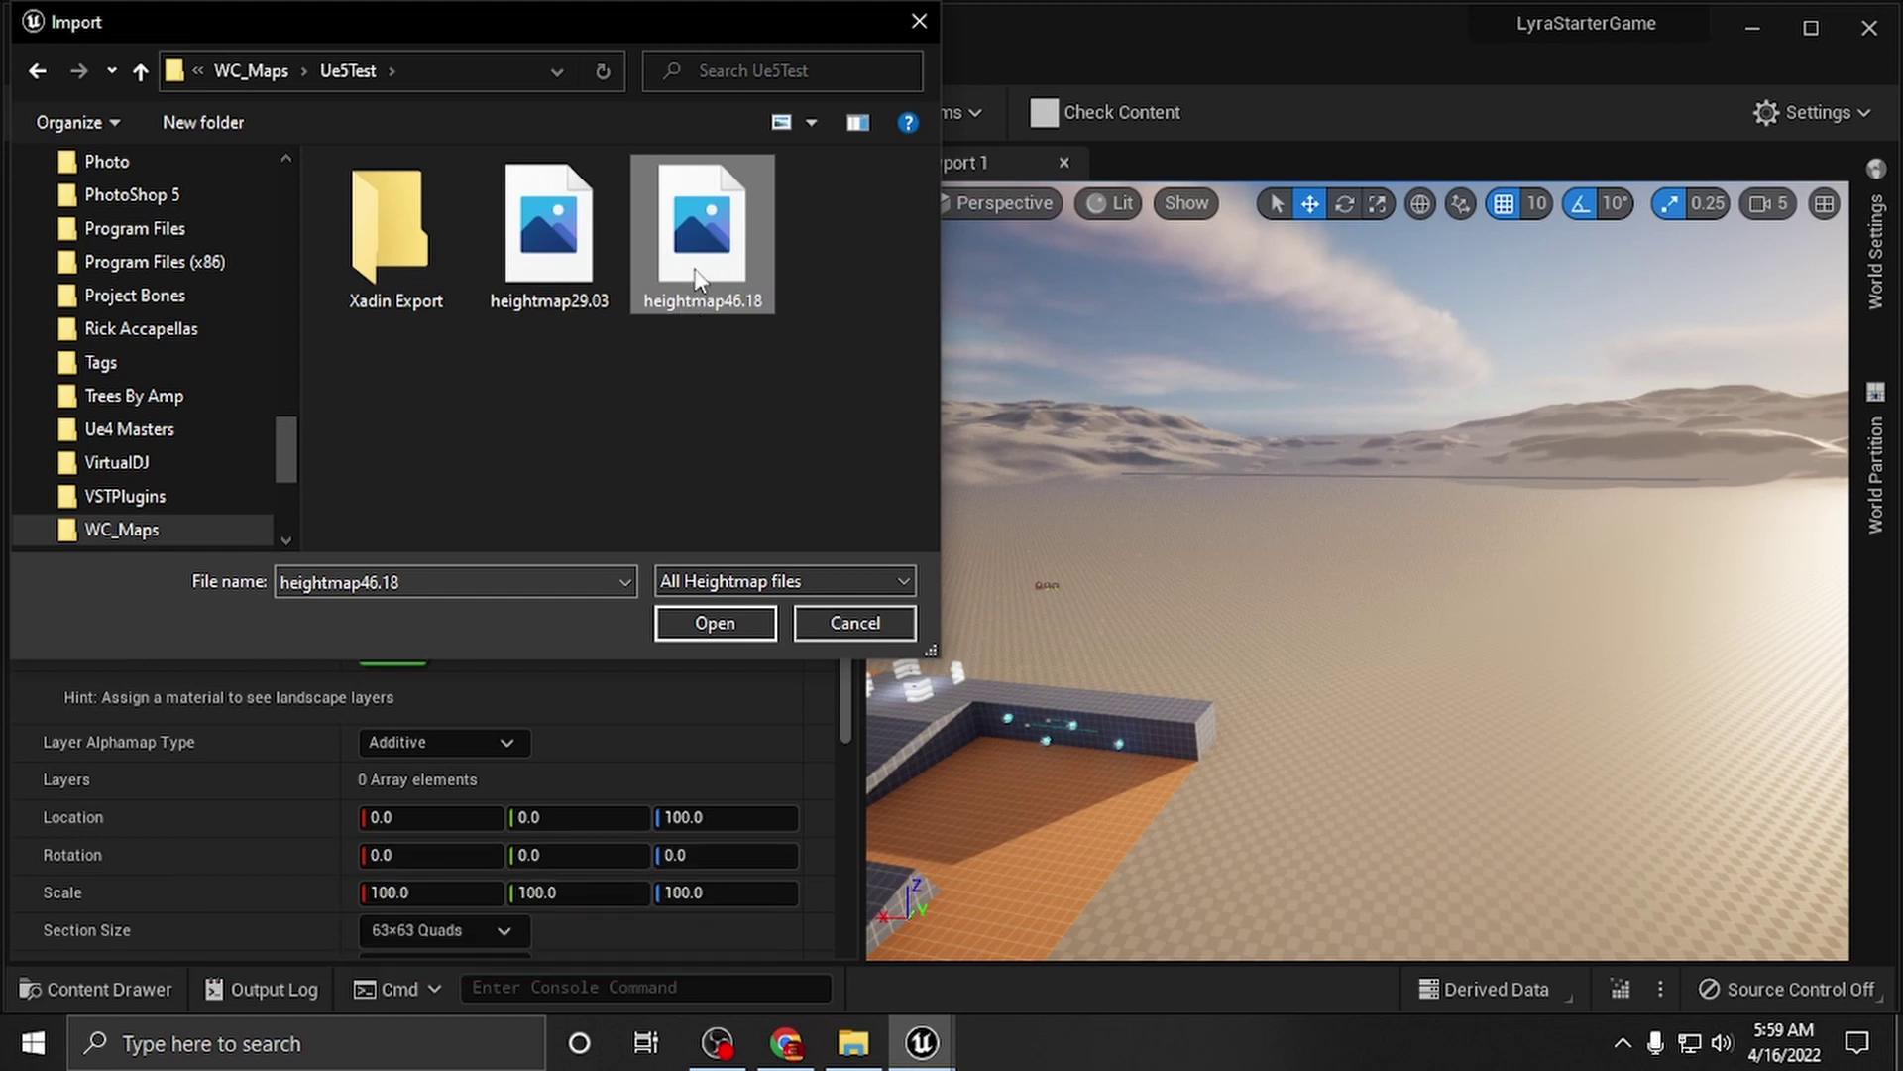
left_click(552, 270)
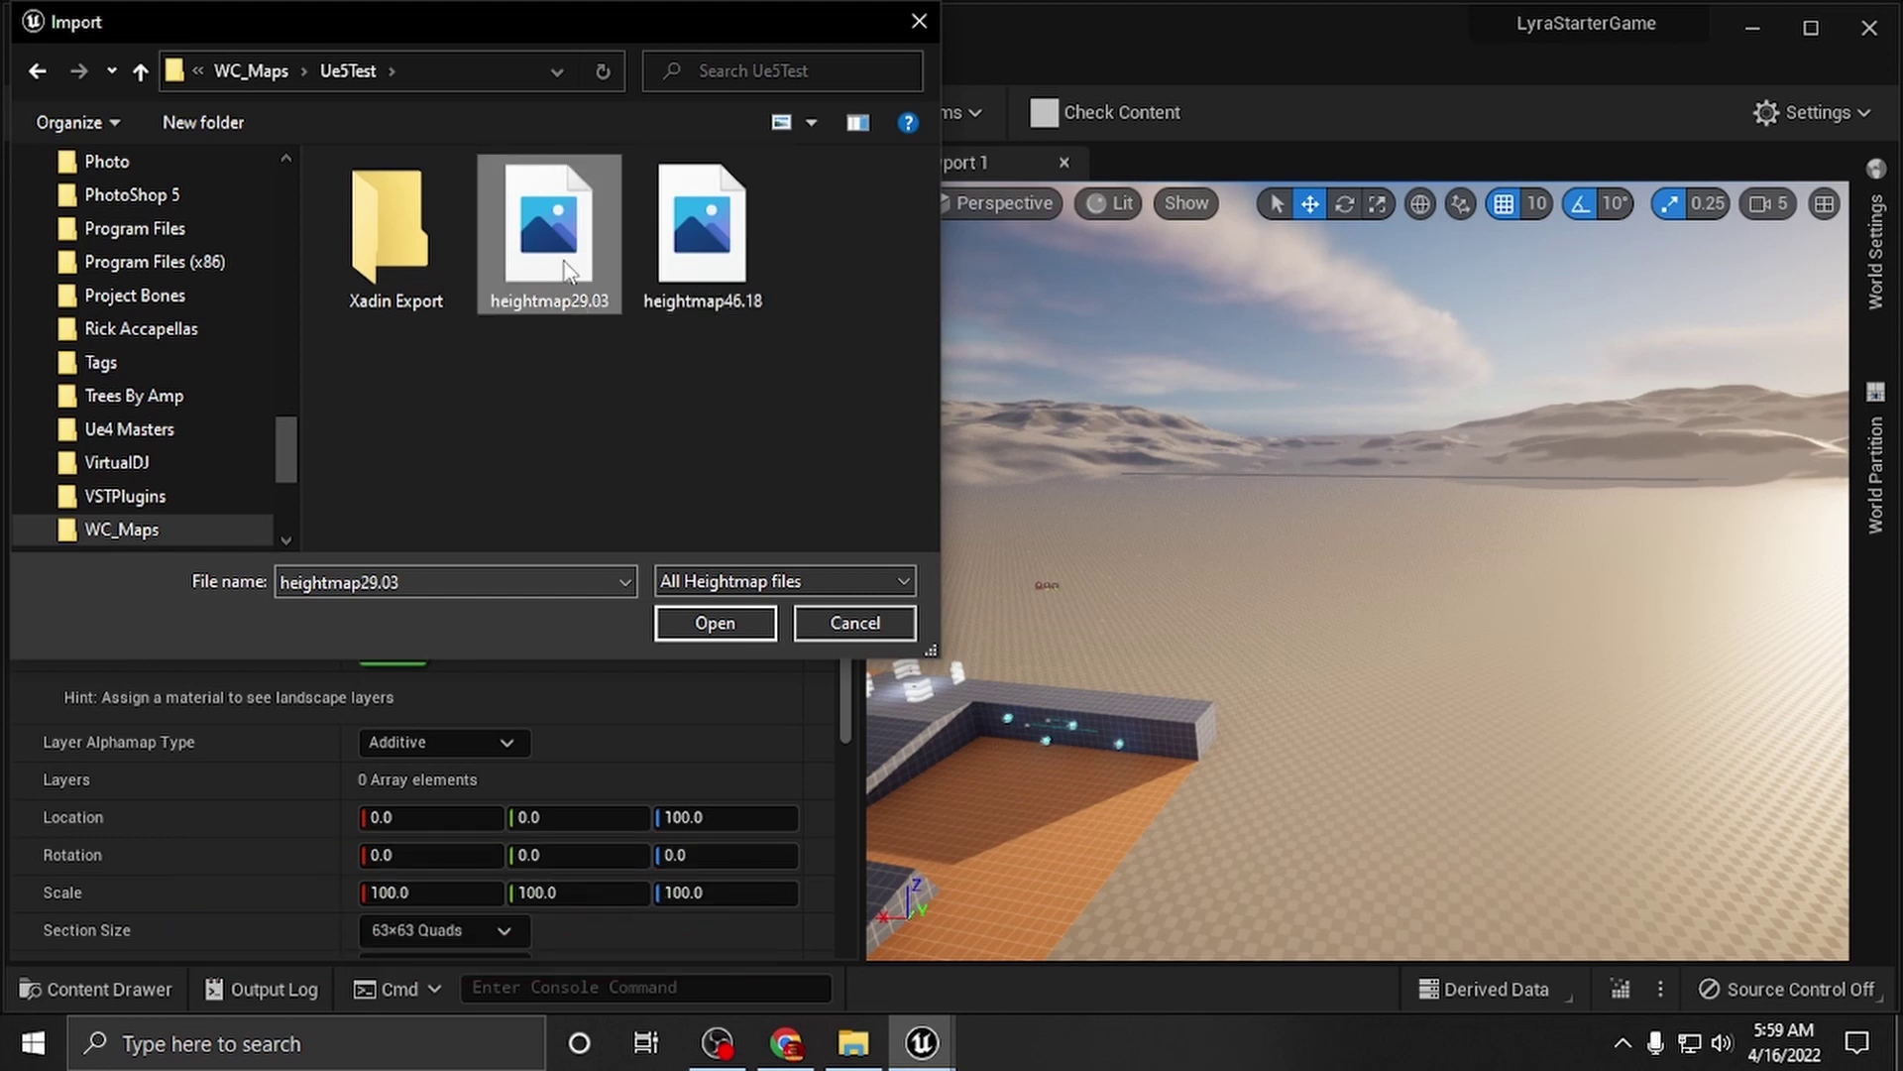
left_click(703, 278)
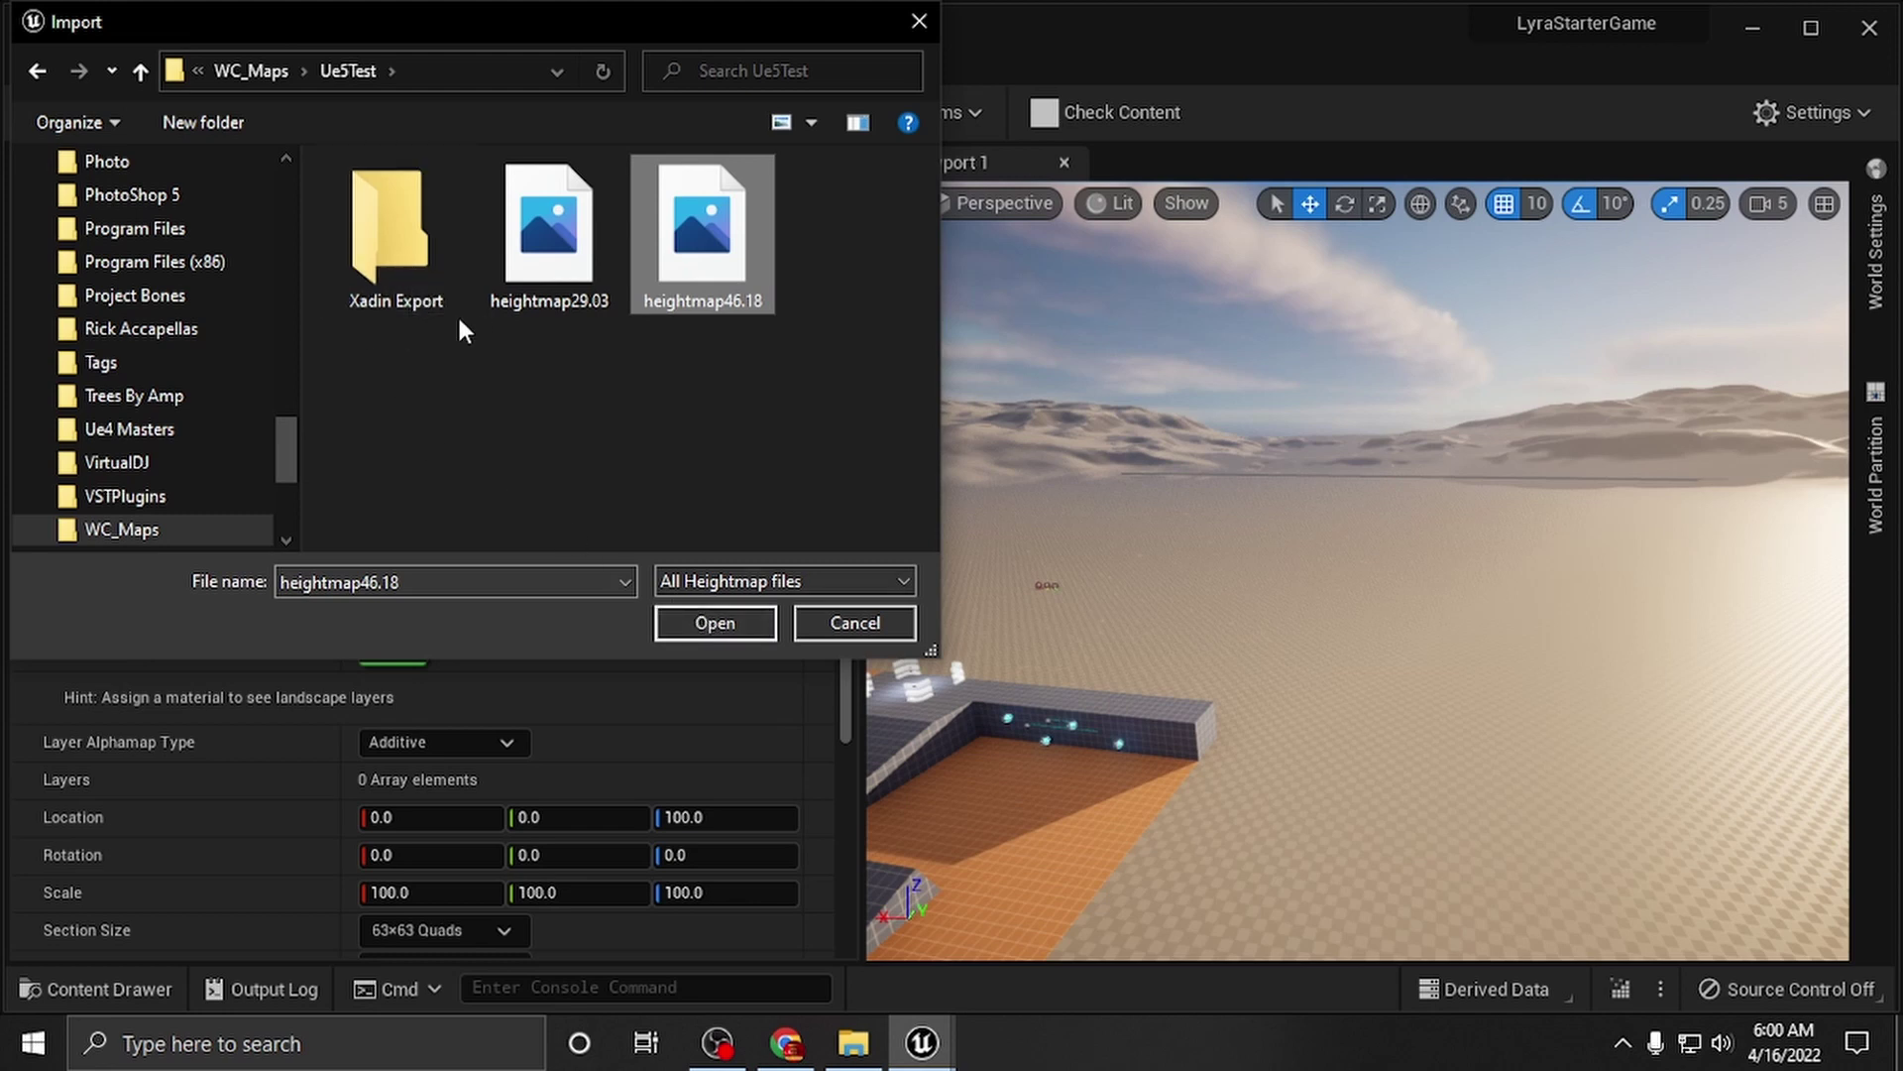
double_click(400, 264)
left_click(399, 281)
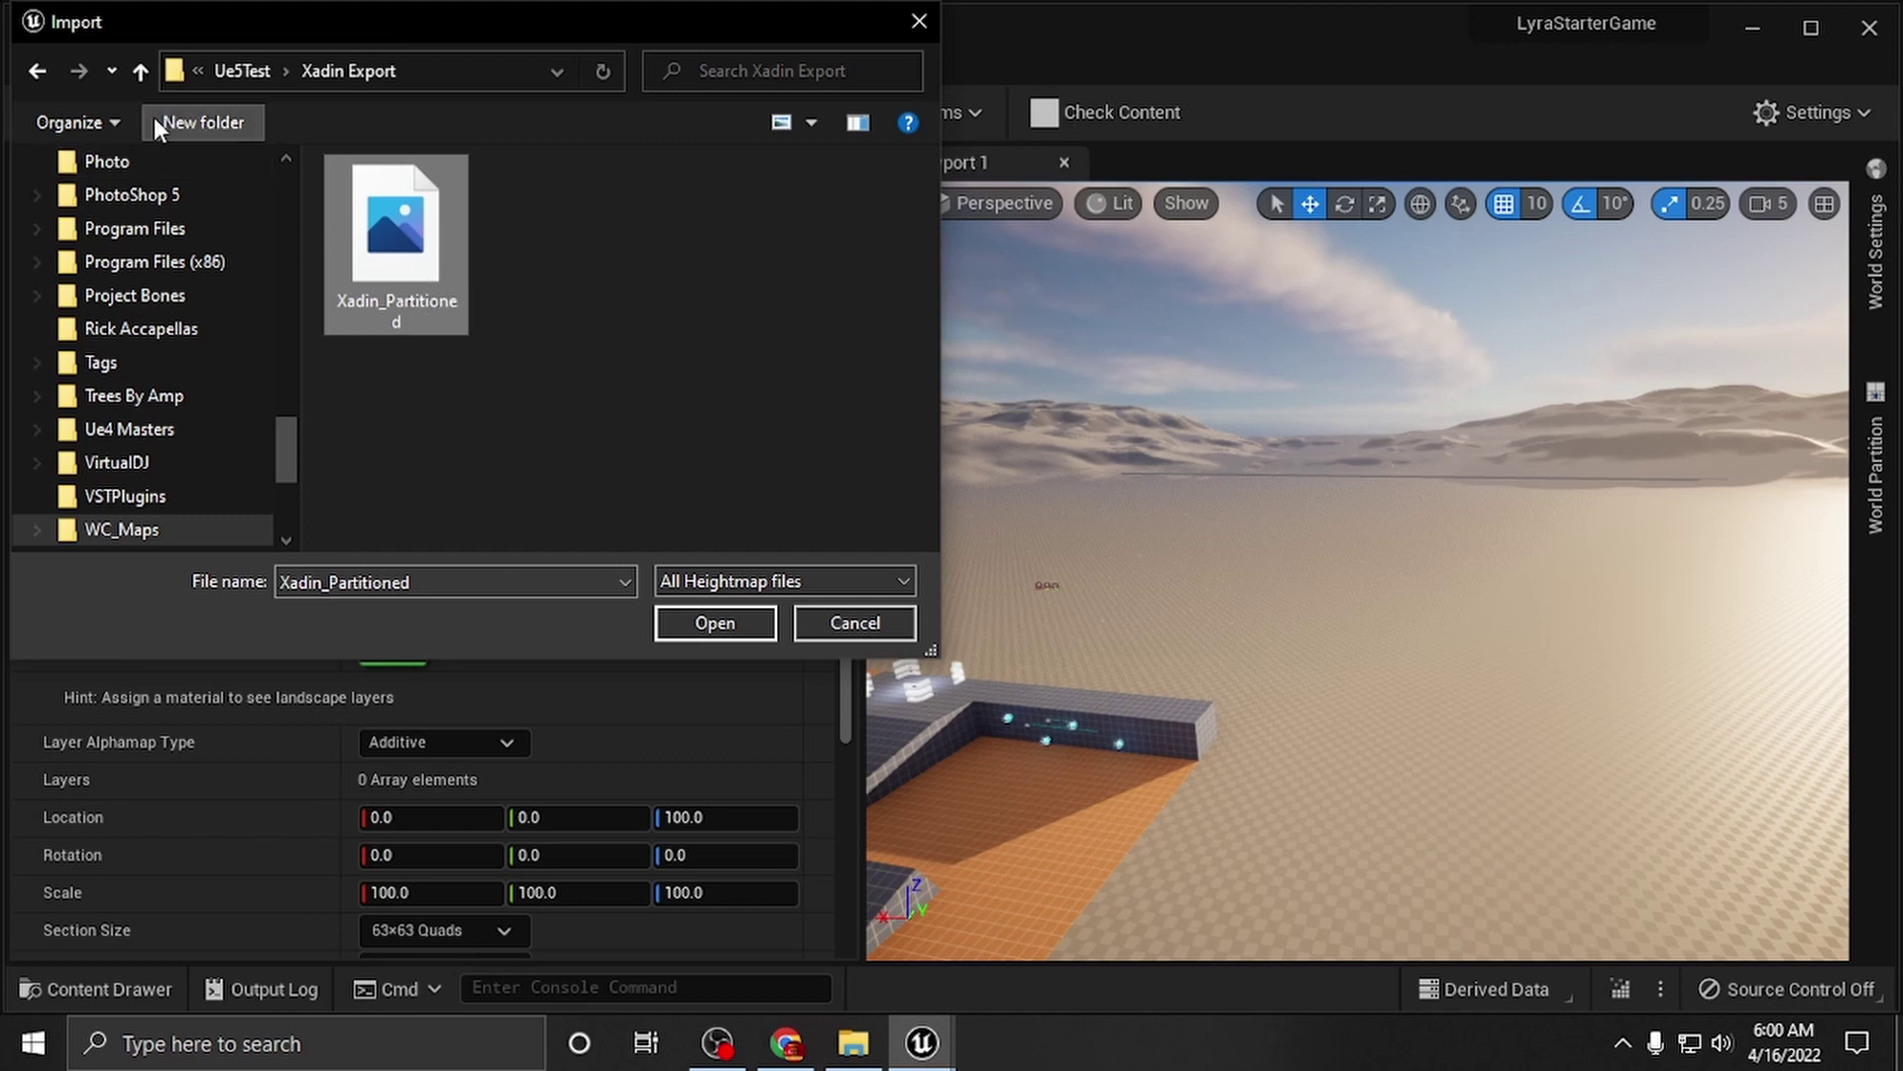
left_click(33, 74)
left_click(681, 226)
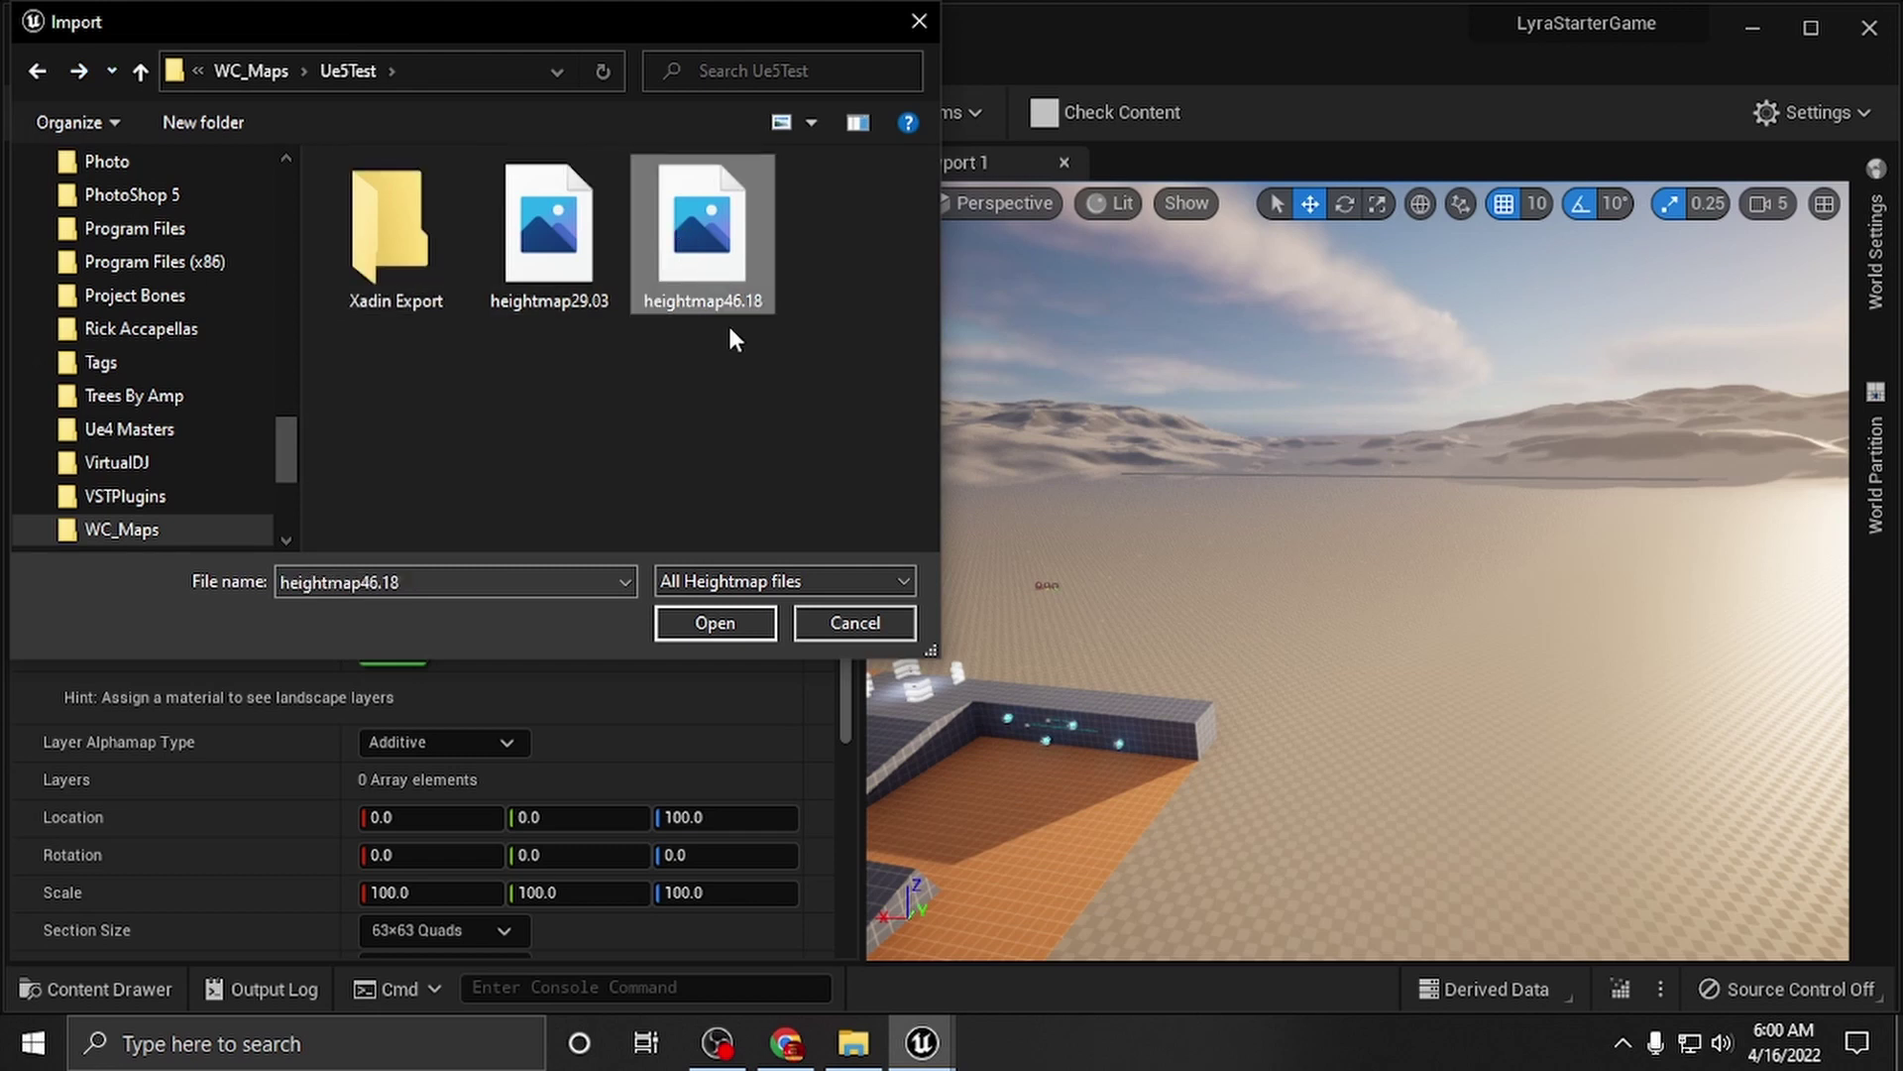
left_click(715, 625)
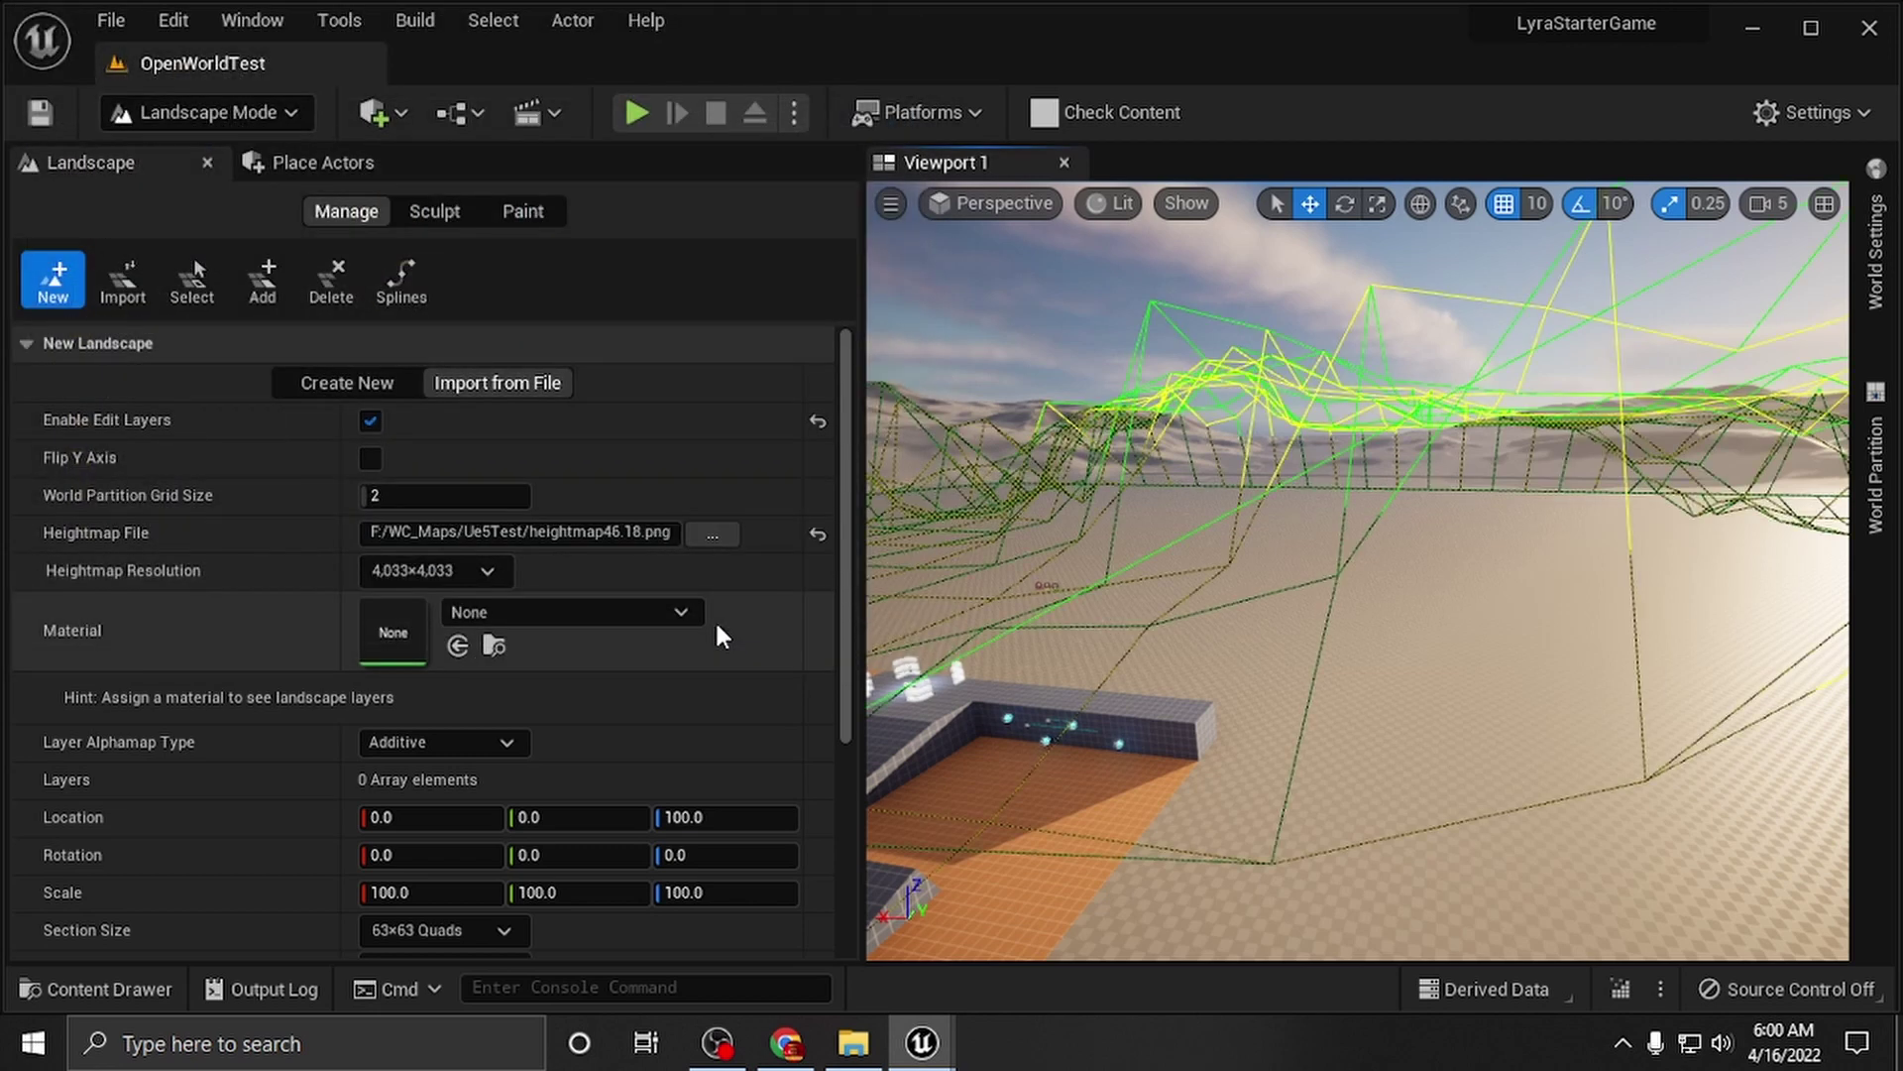
Step: Reload heightmap46.18 as the new landscape's heightmap file
scroll(1241, 580, "down", 2)
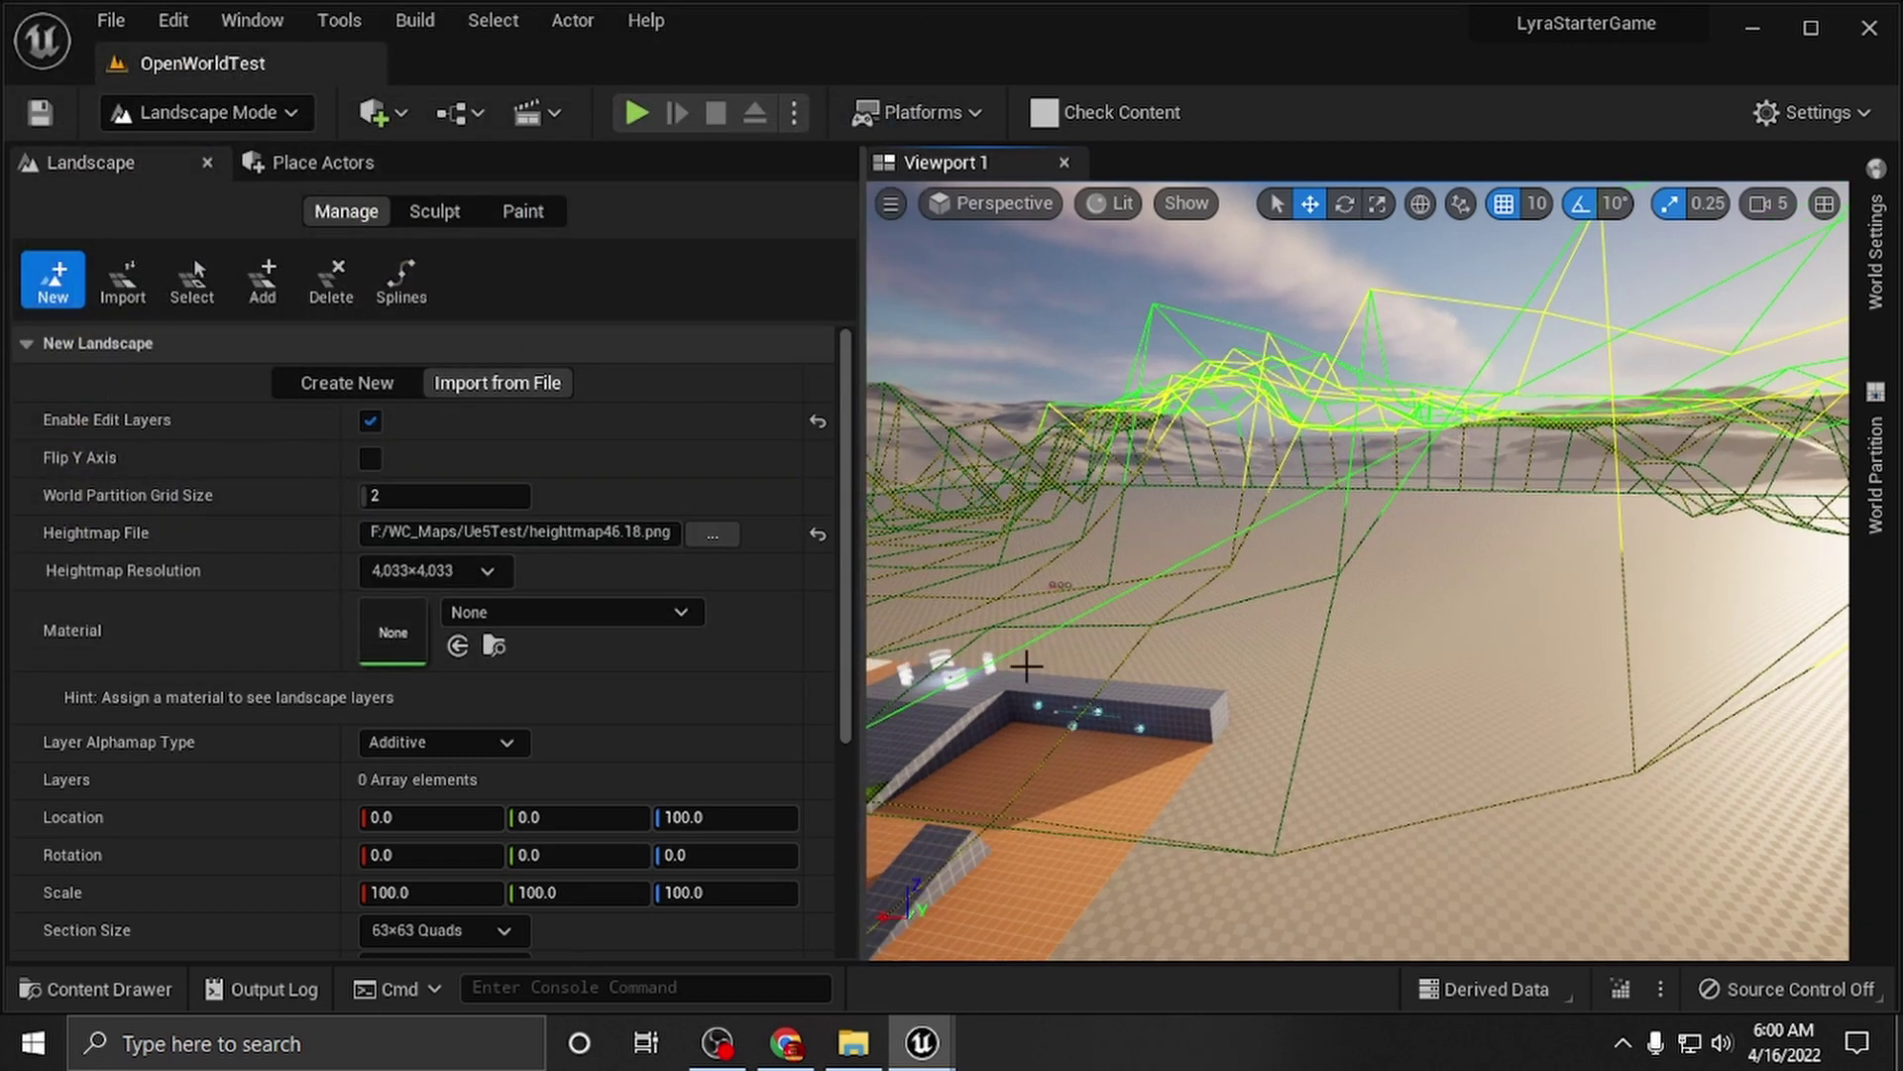
left_click(850, 1053)
left_click(847, 1054)
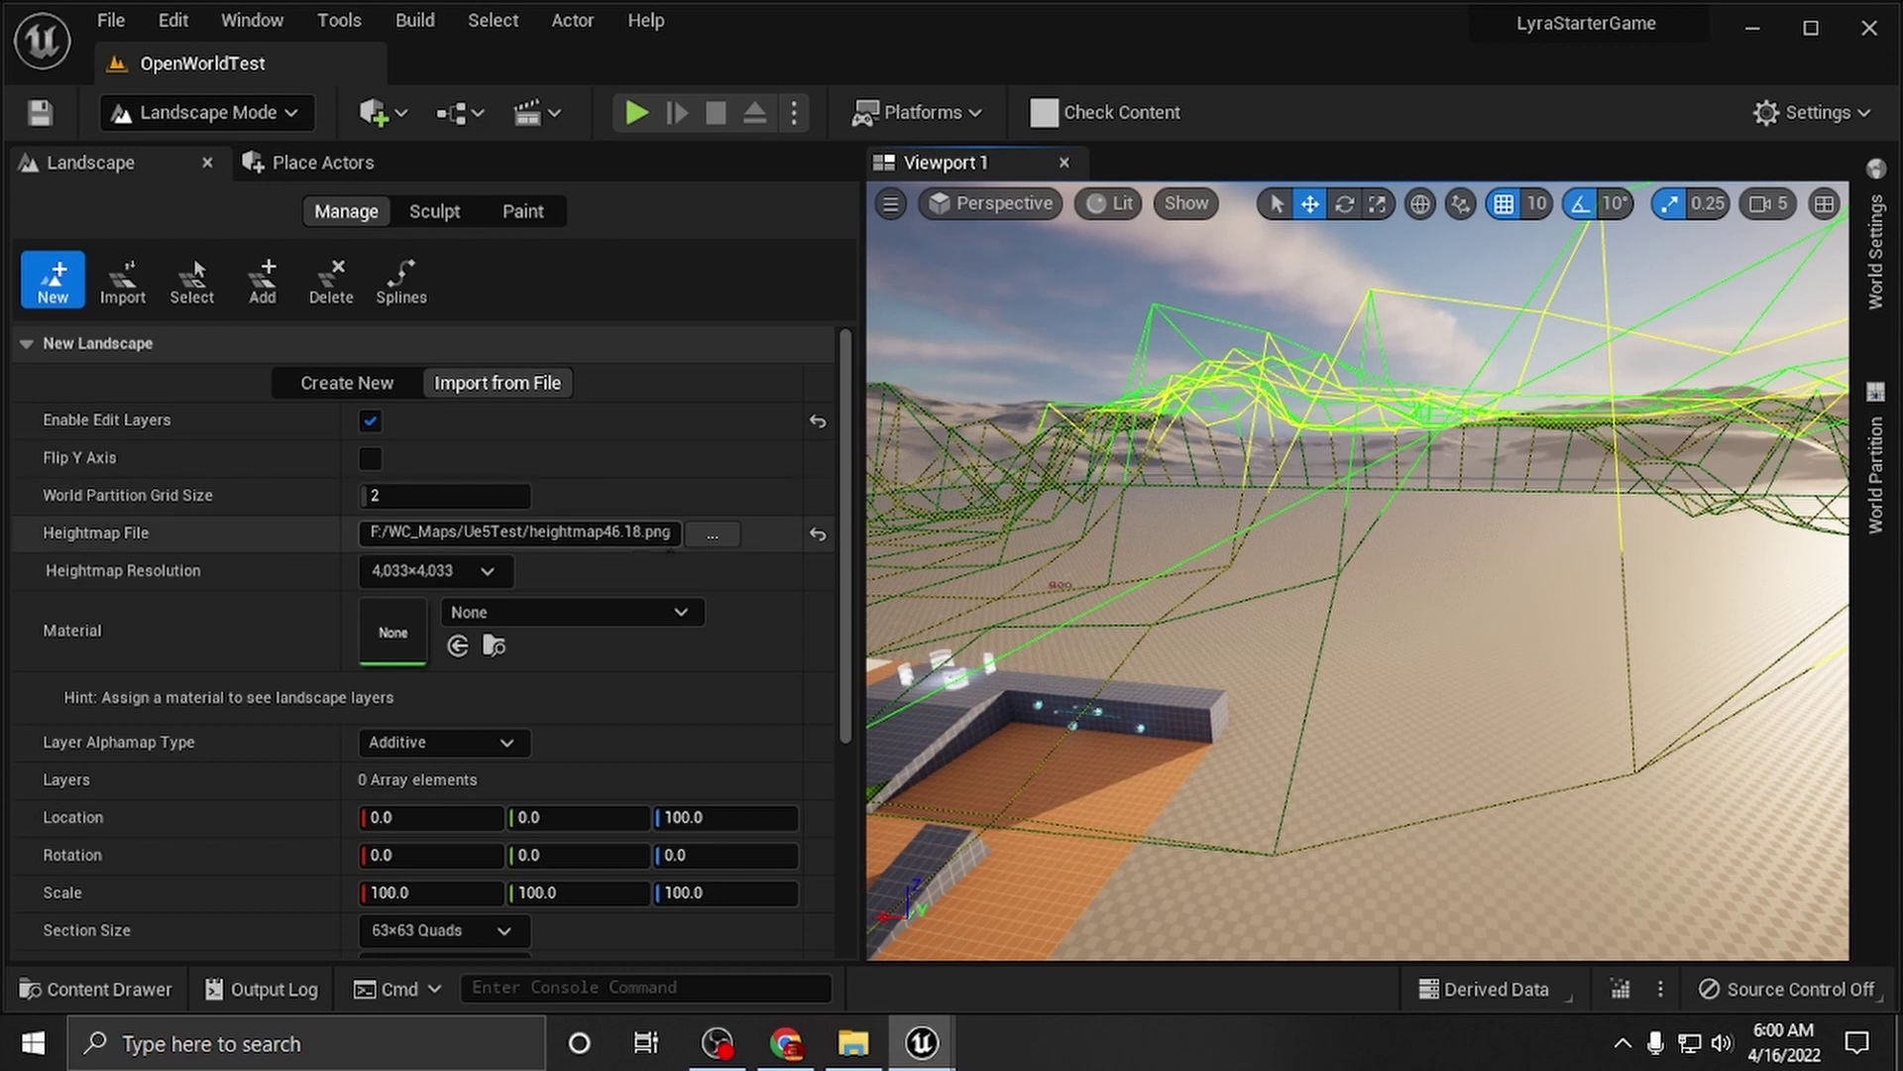
left_click(712, 534)
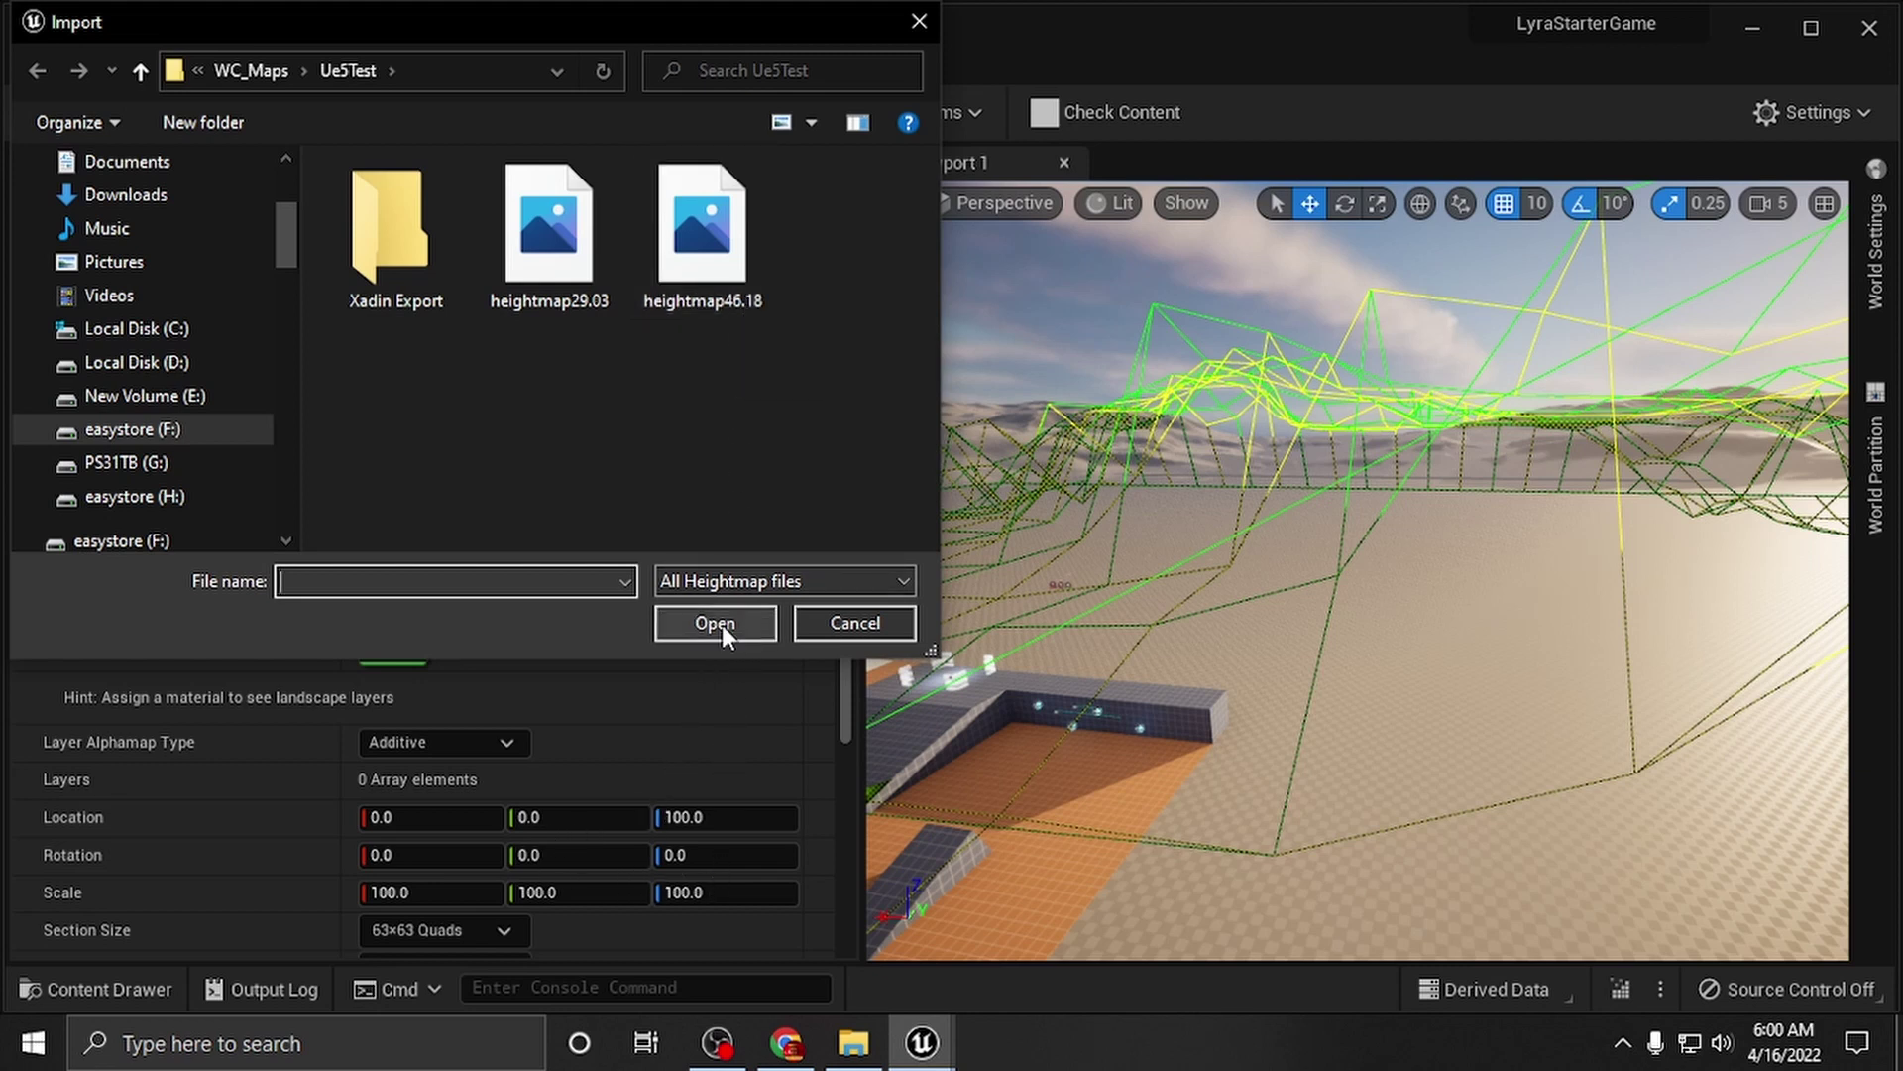
left_click(728, 263)
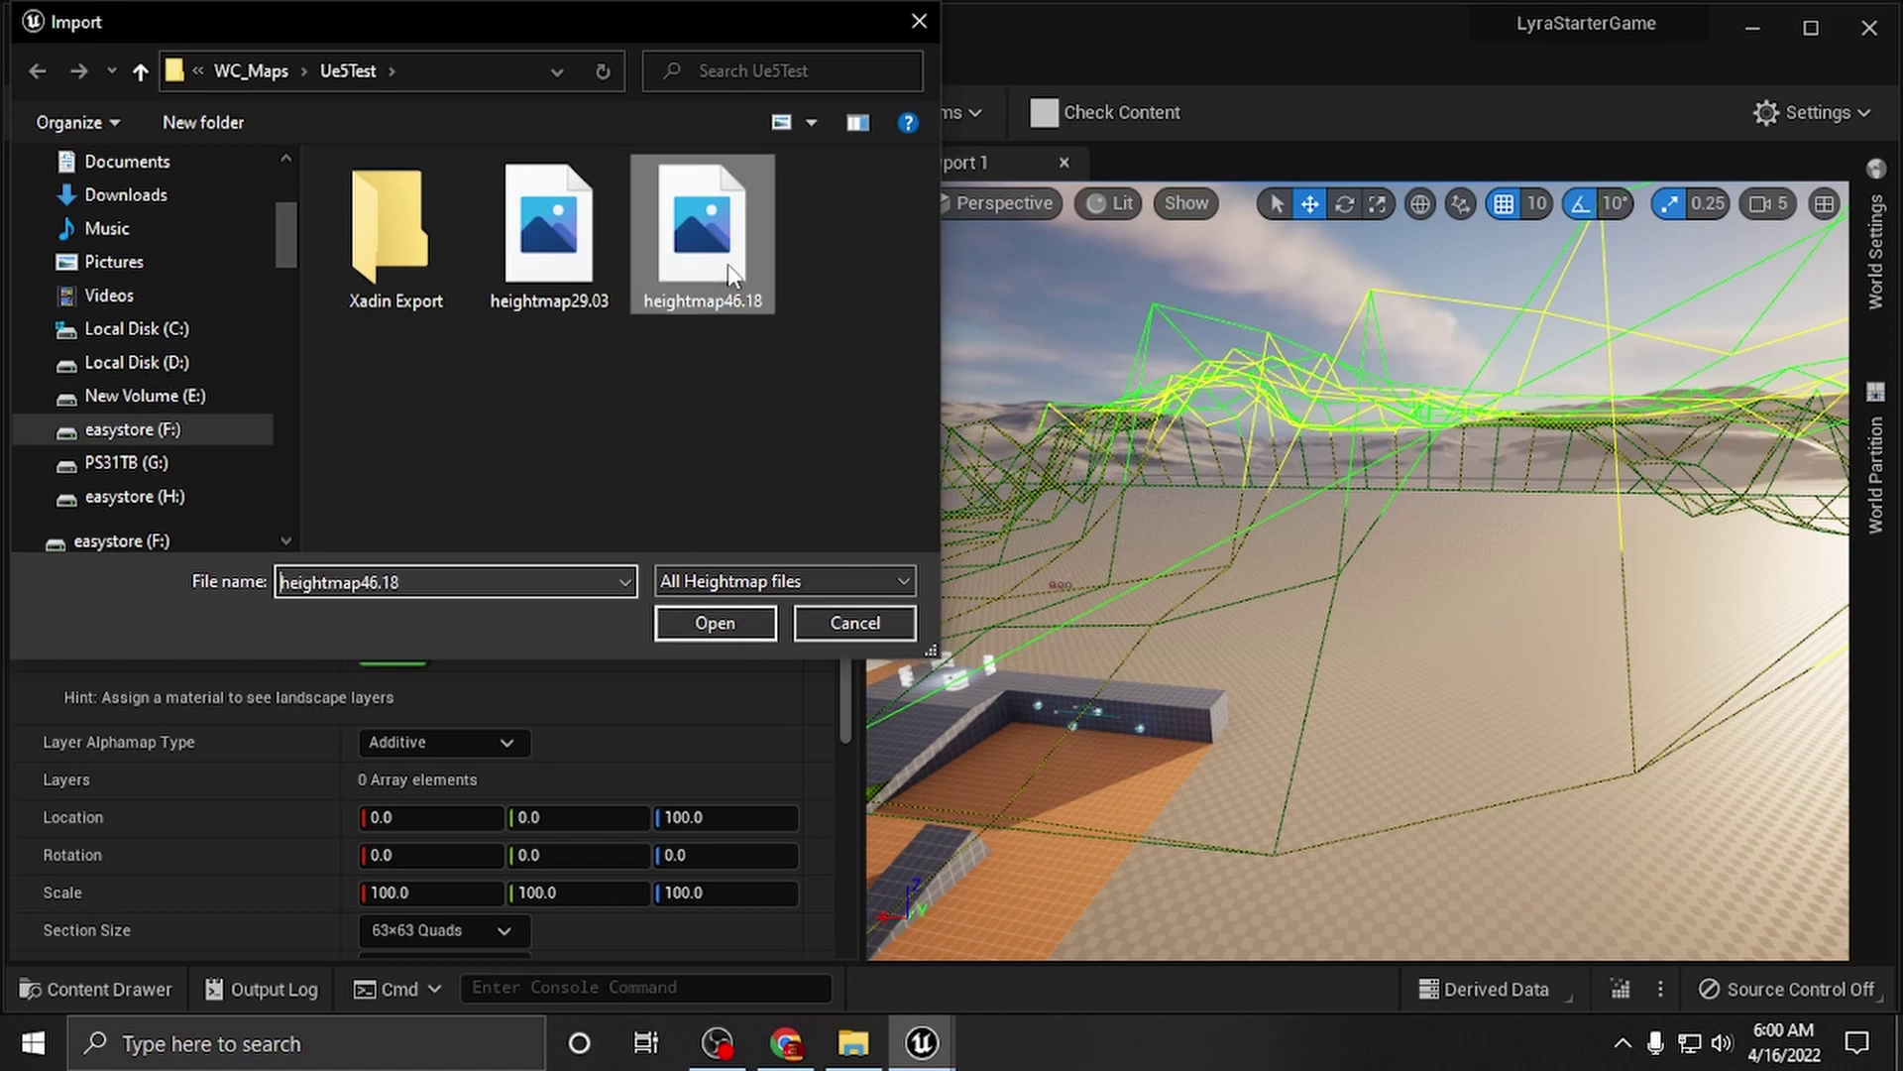
left_click(714, 622)
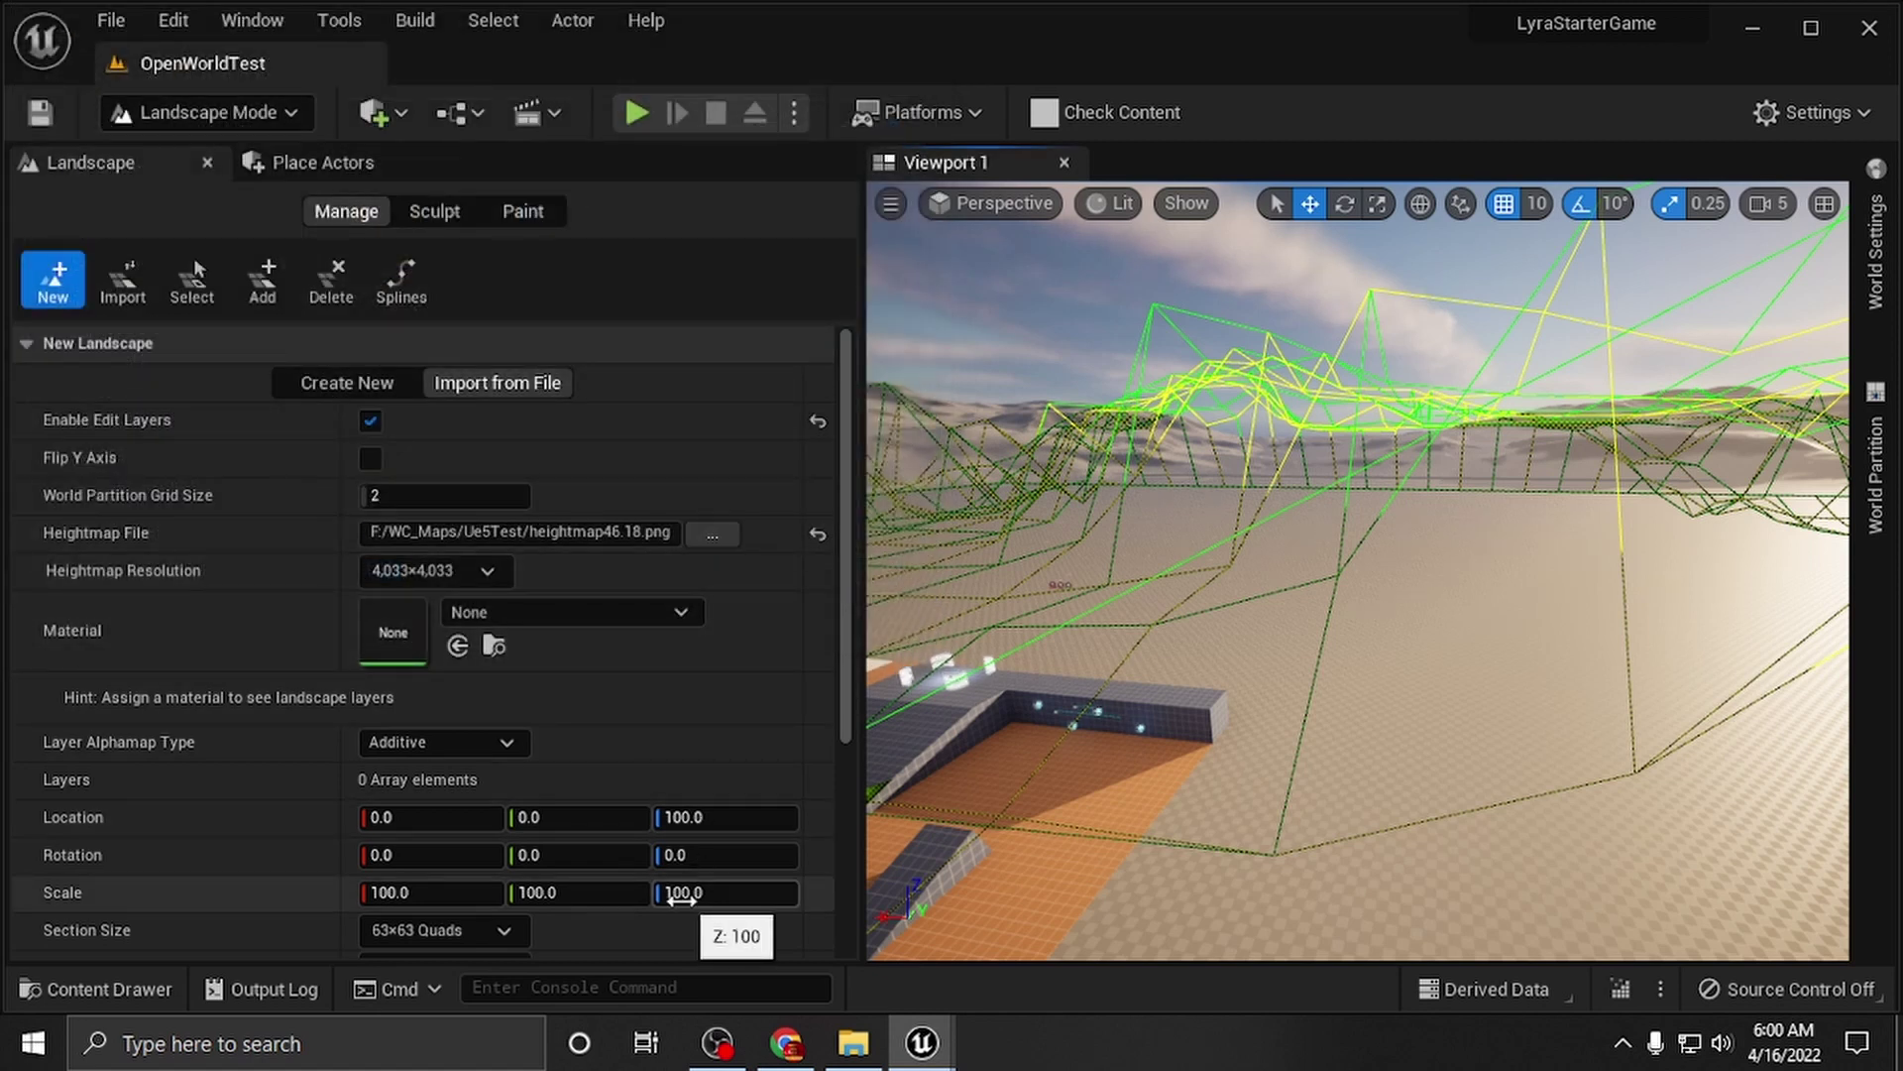
Step: Set the landscape's Scale Z to 46.18
left_click(684, 893)
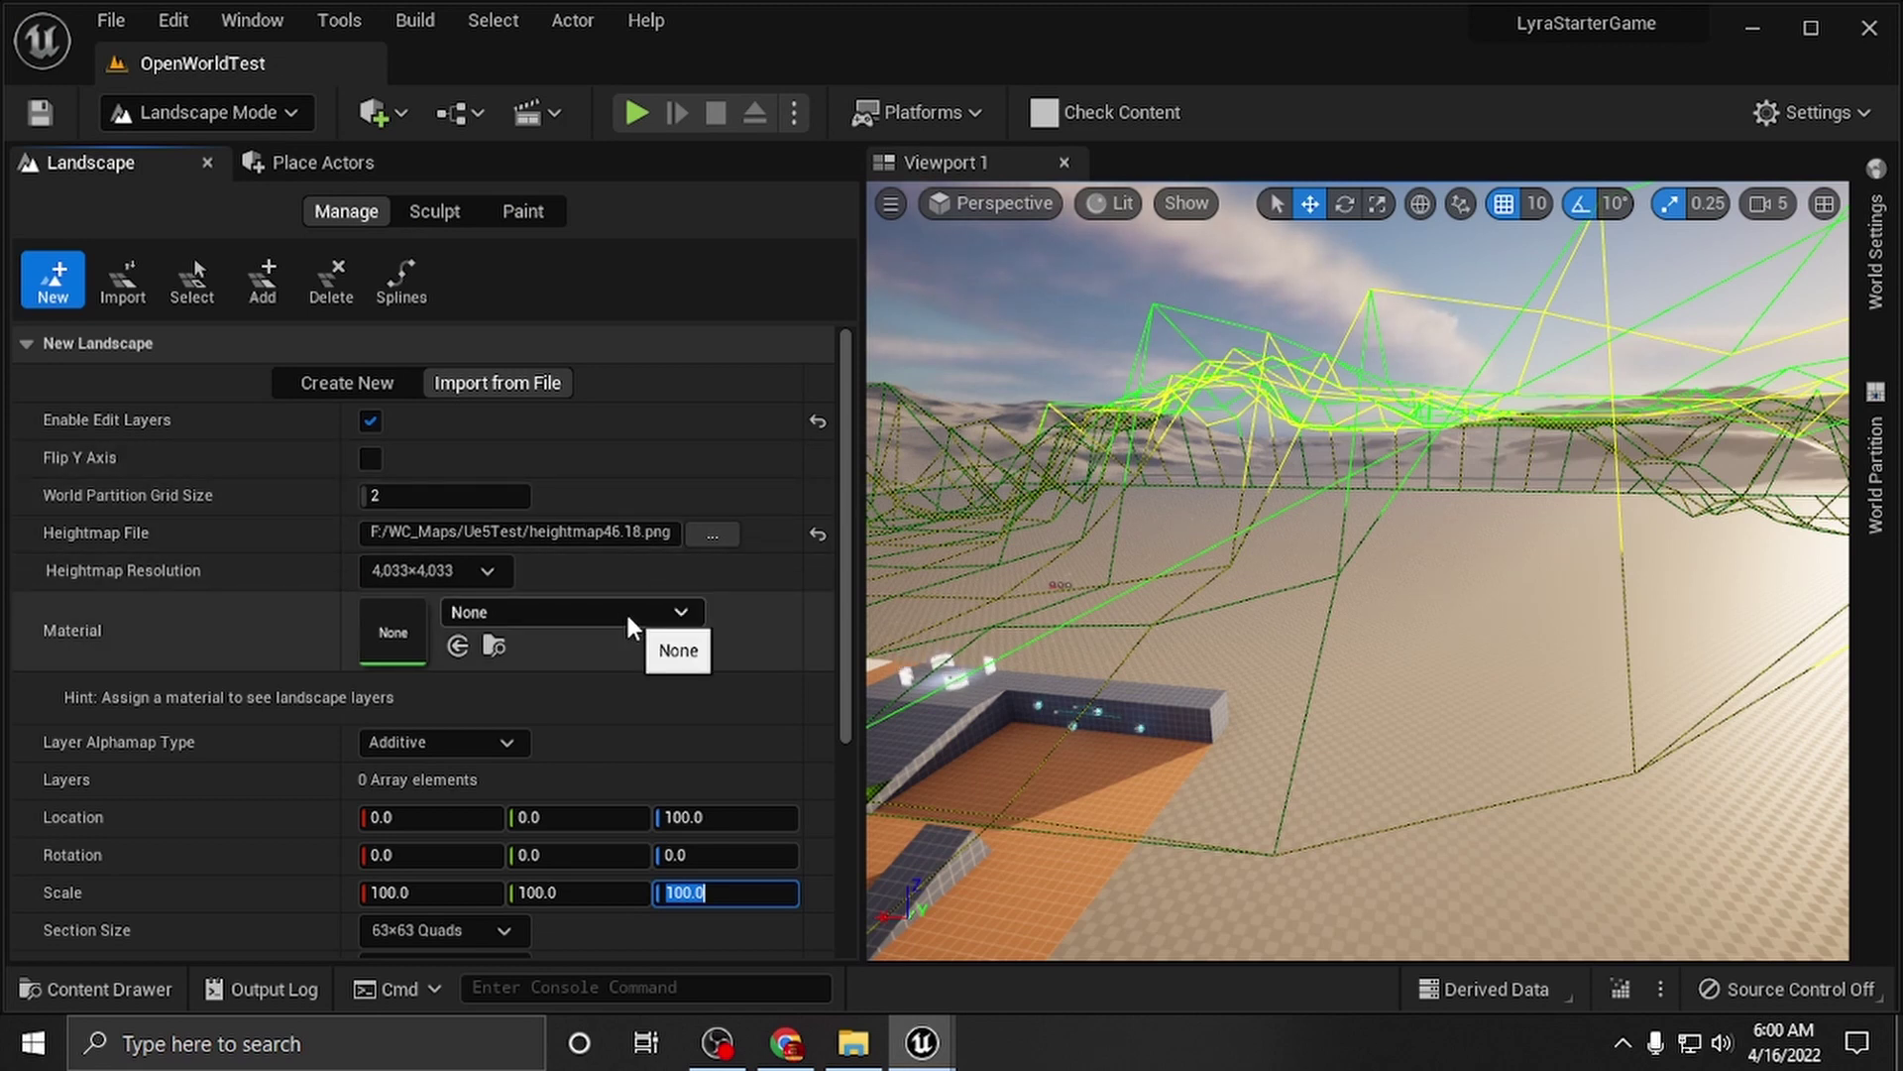
type("46.18")
key("Return")
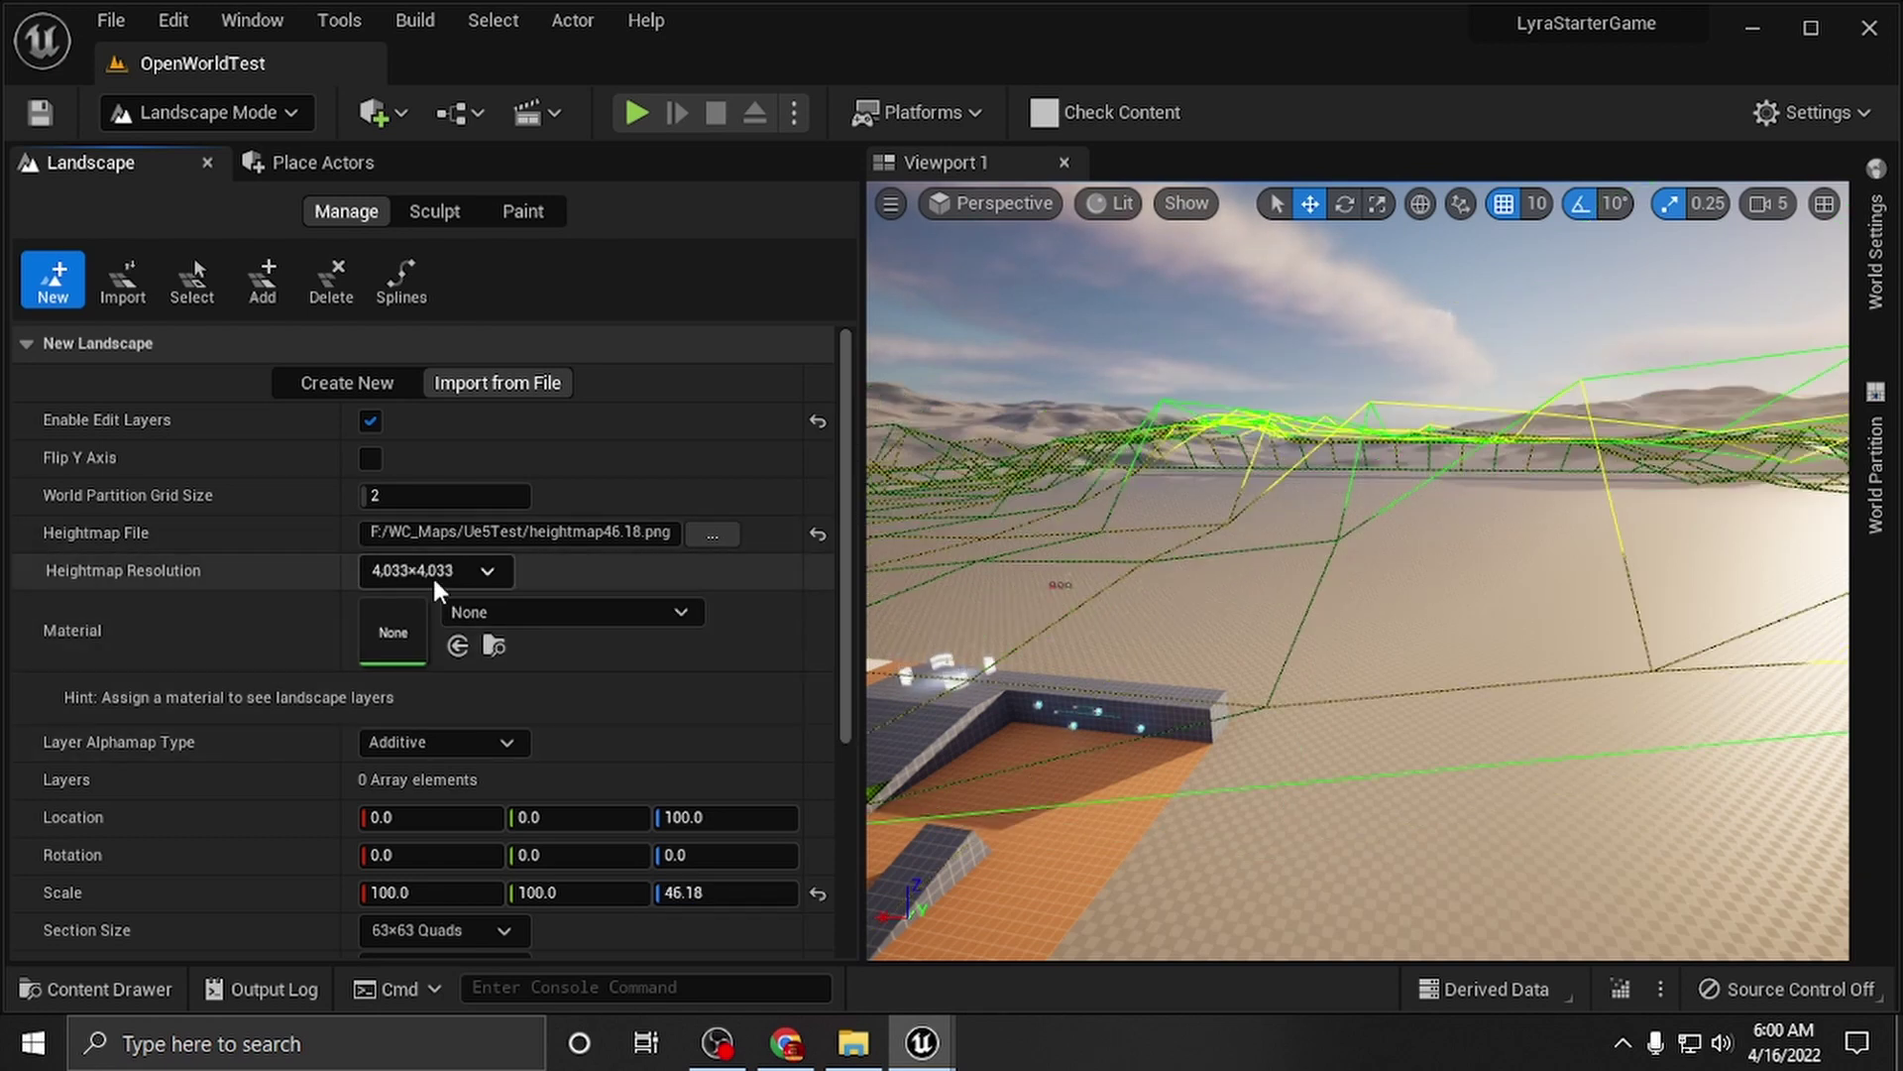
left_click(520, 610)
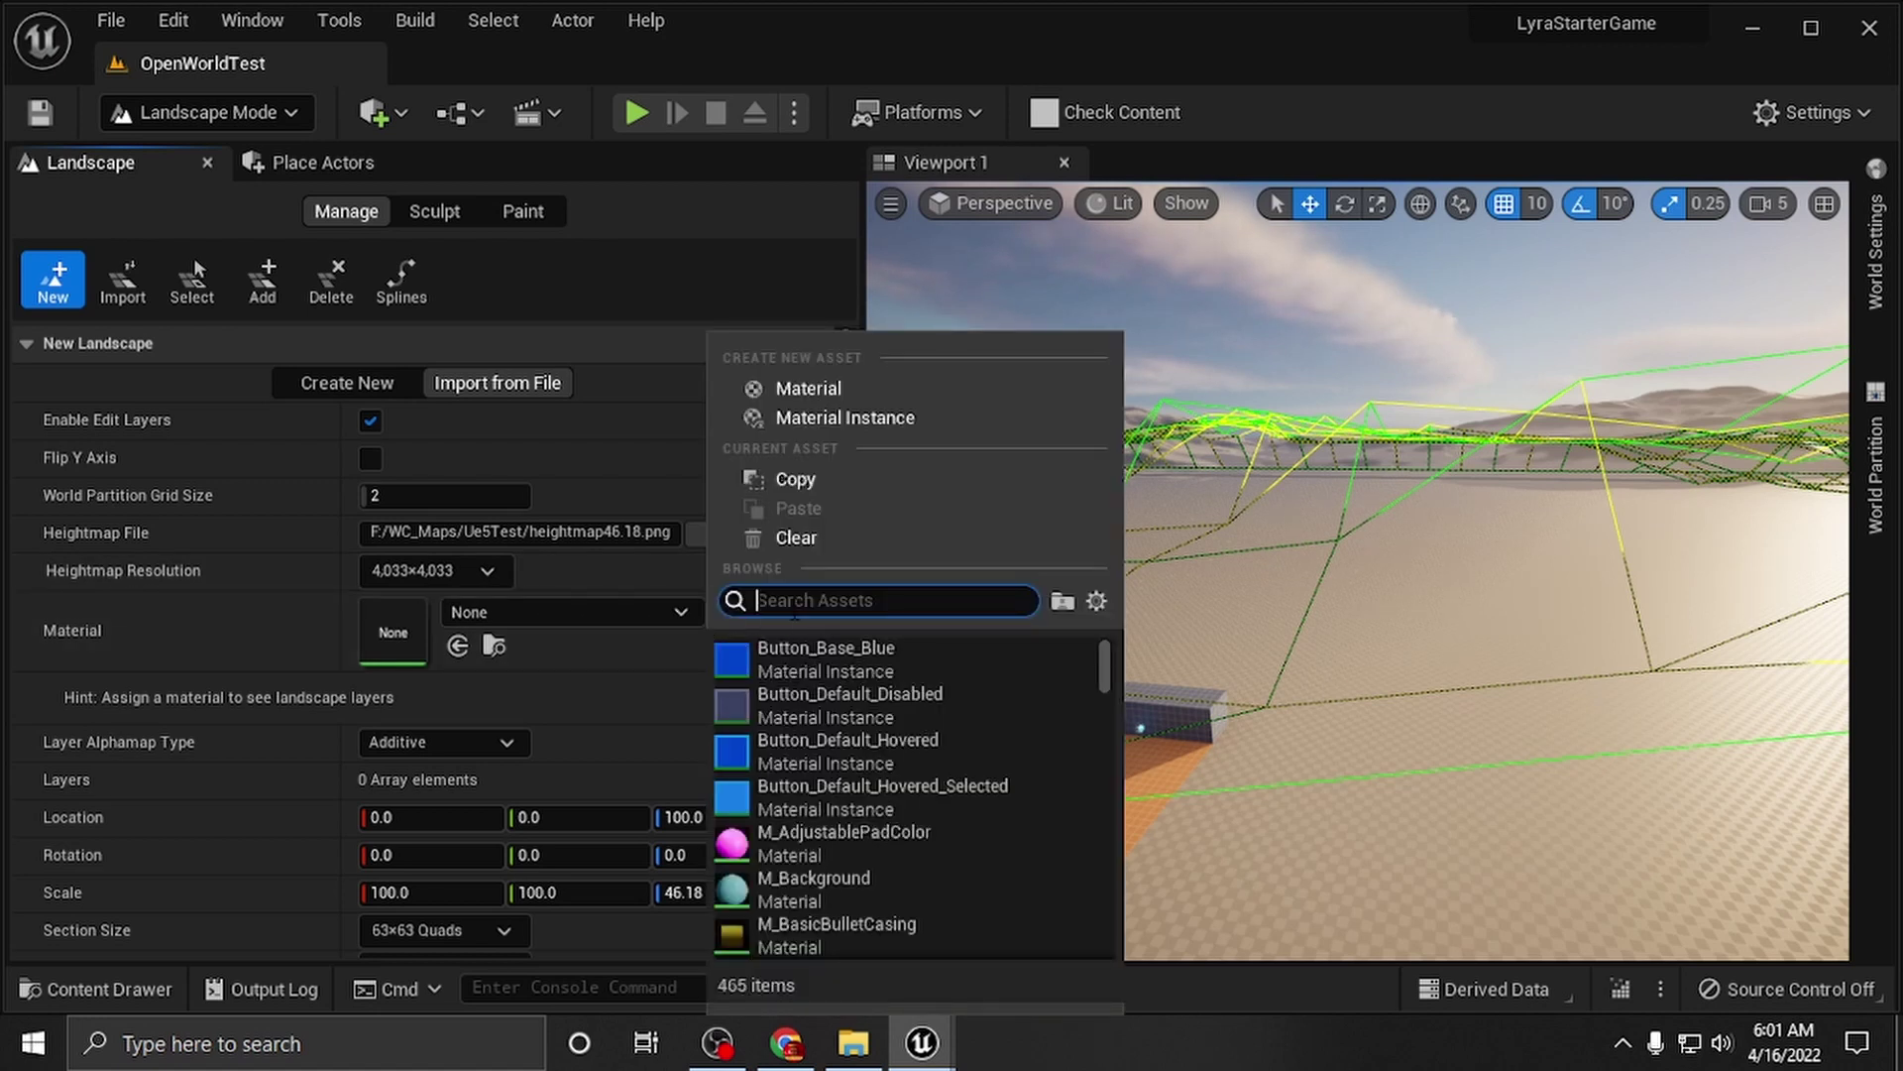
type("land")
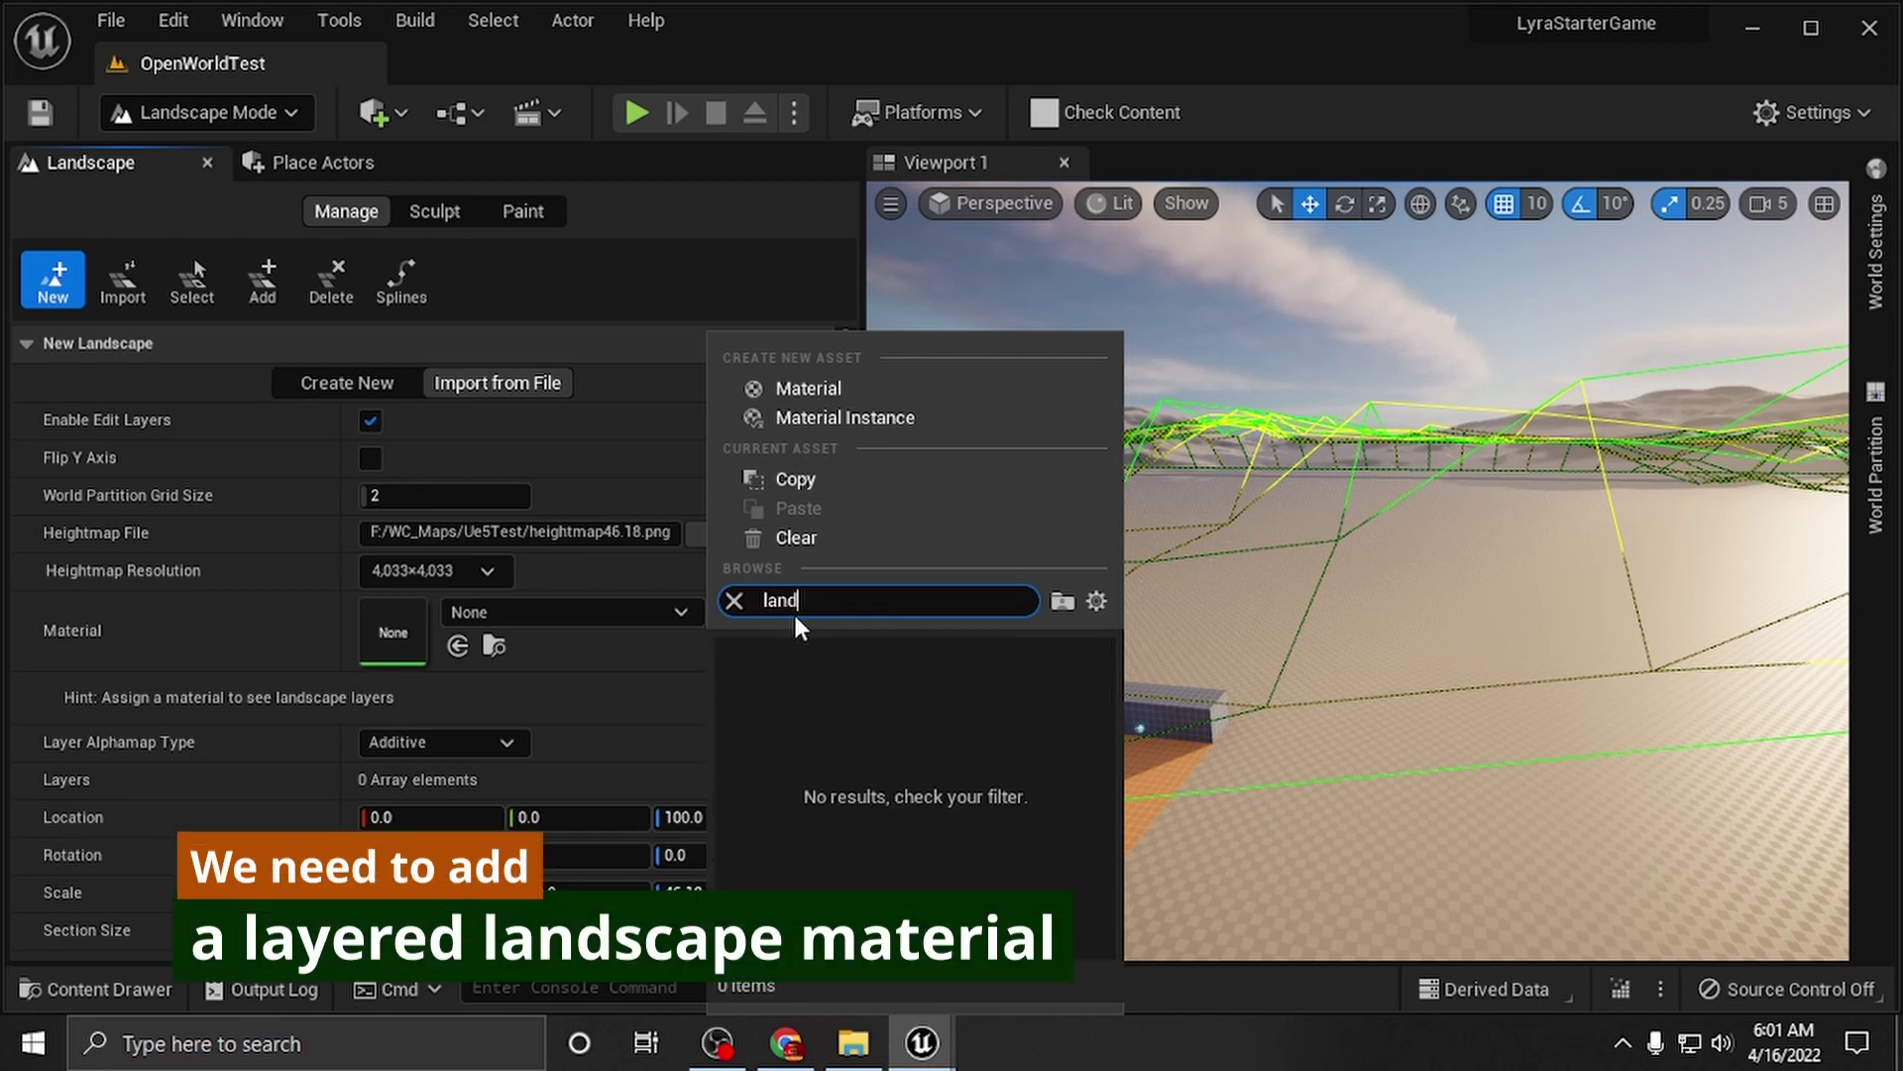
key("BackSpace")
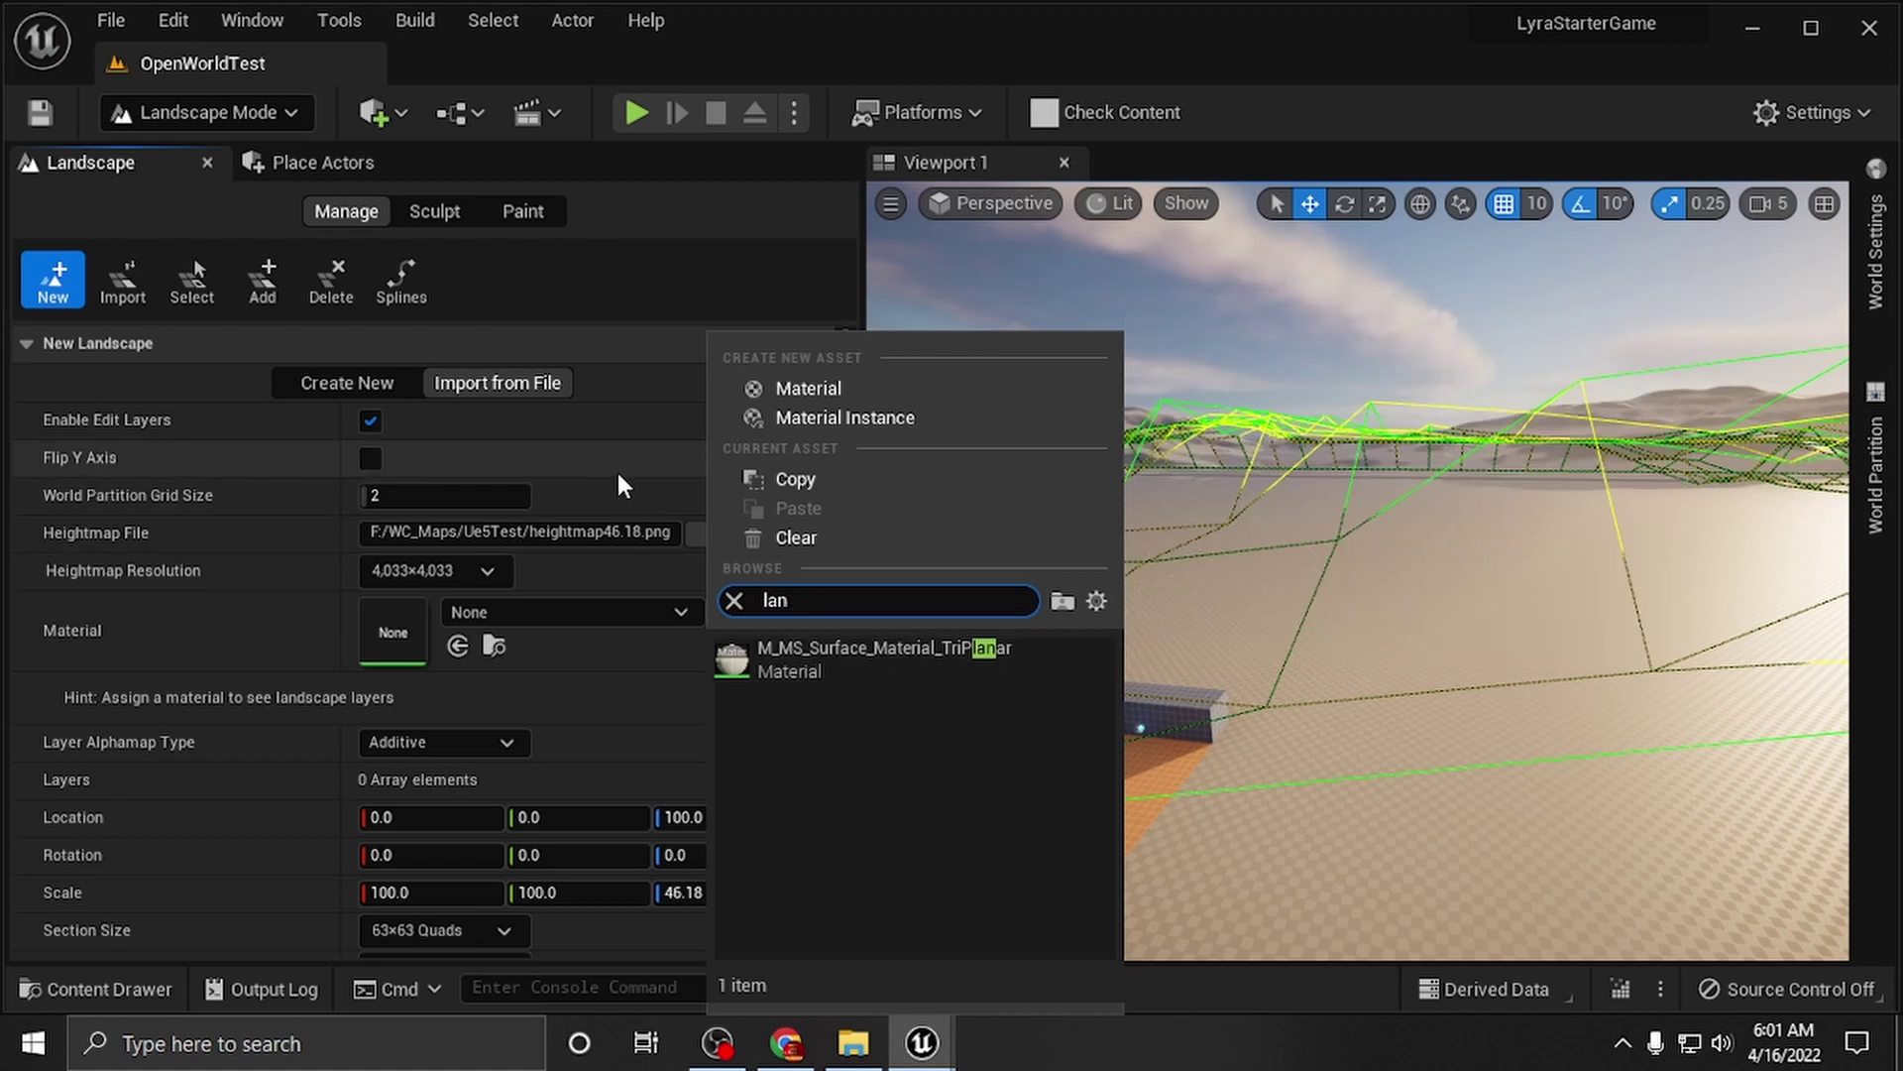
left_click(734, 601)
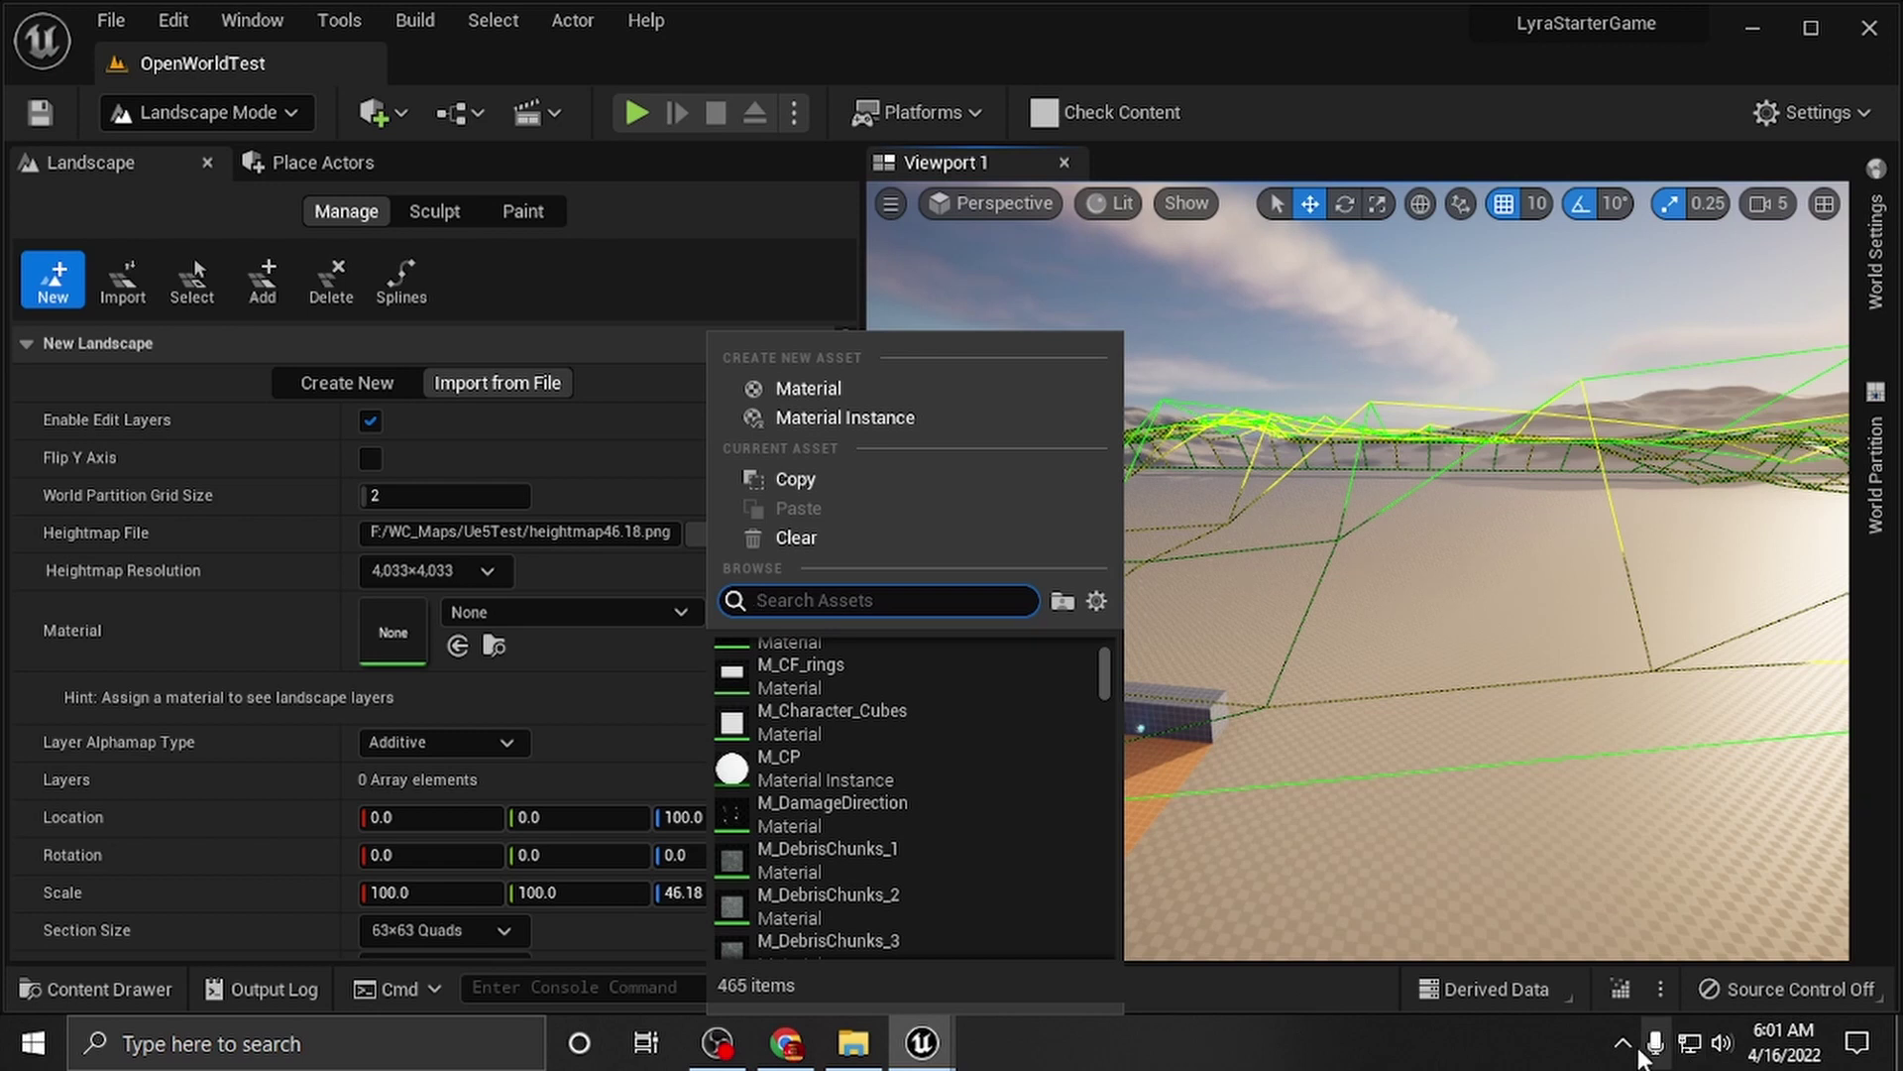
left_click(1624, 1044)
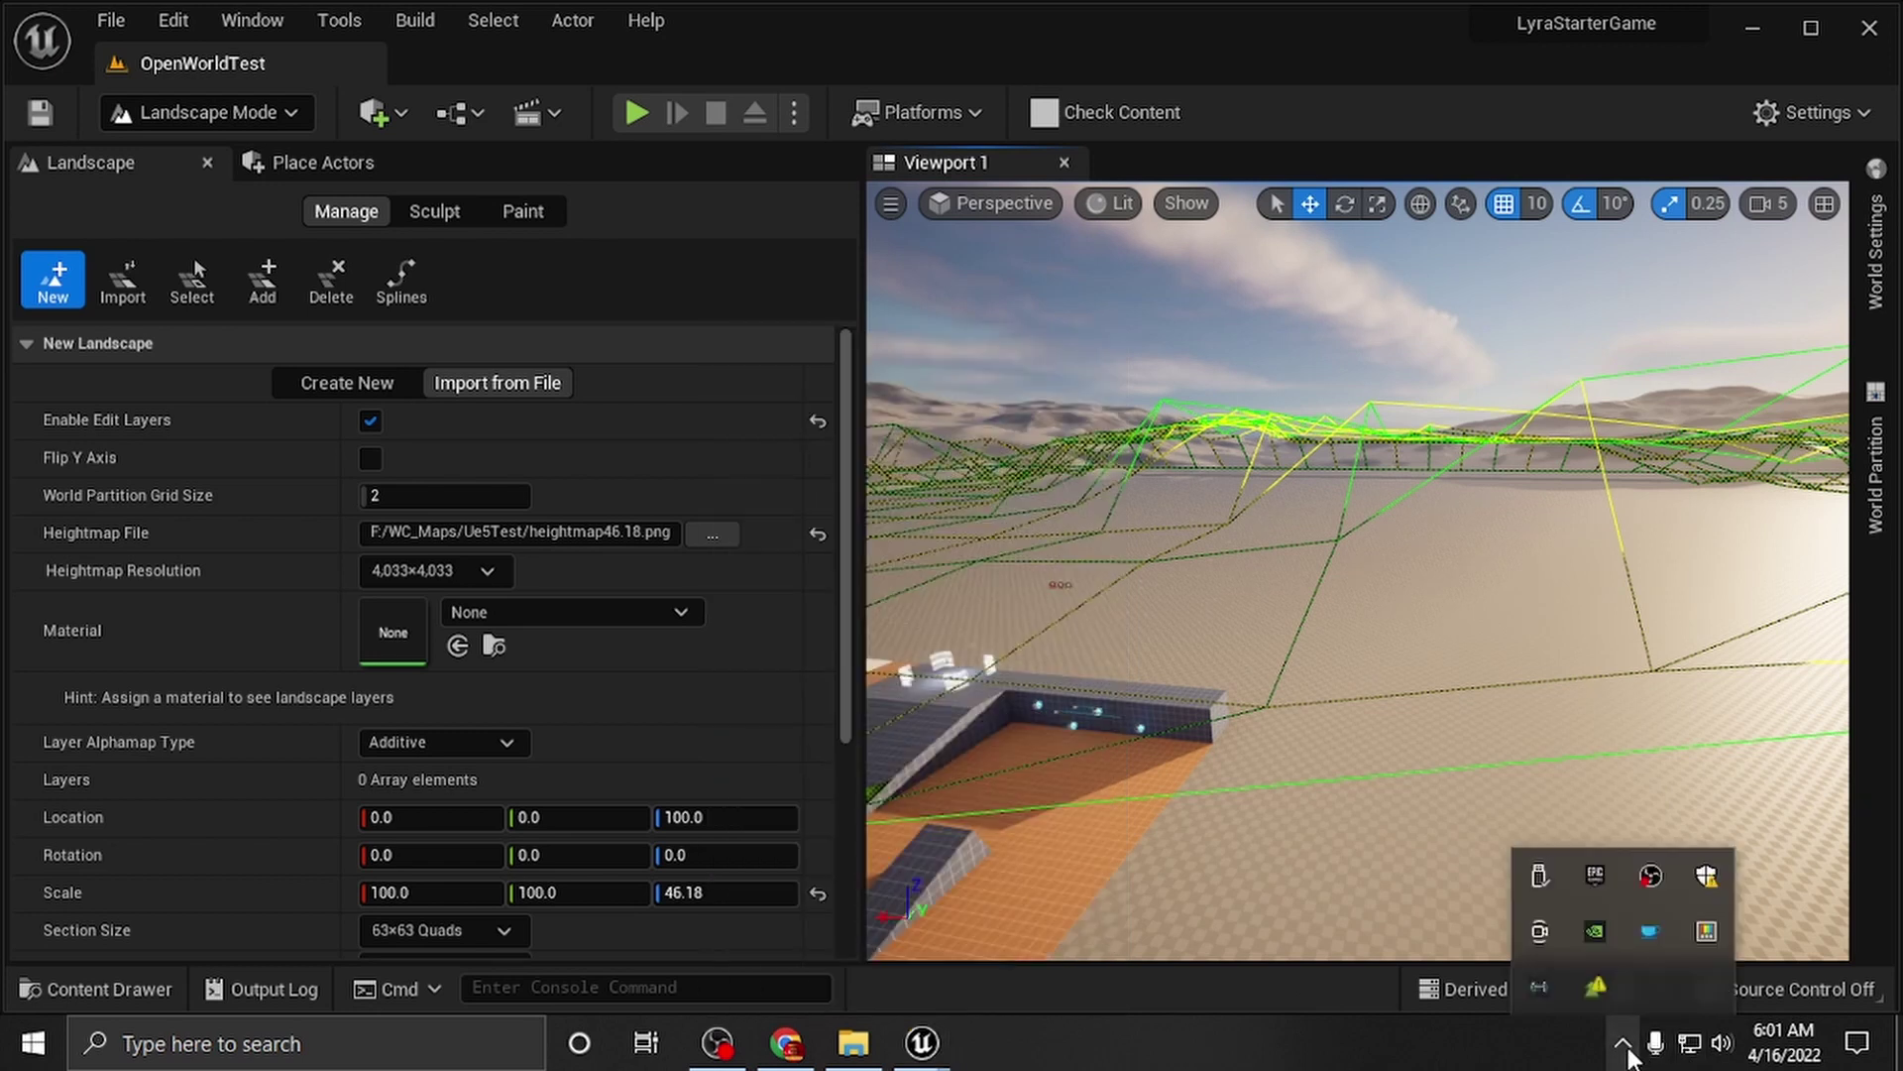
Step: Bring up Epic Games Launcher and scroll its Library down to the Vault
left_click(1596, 874)
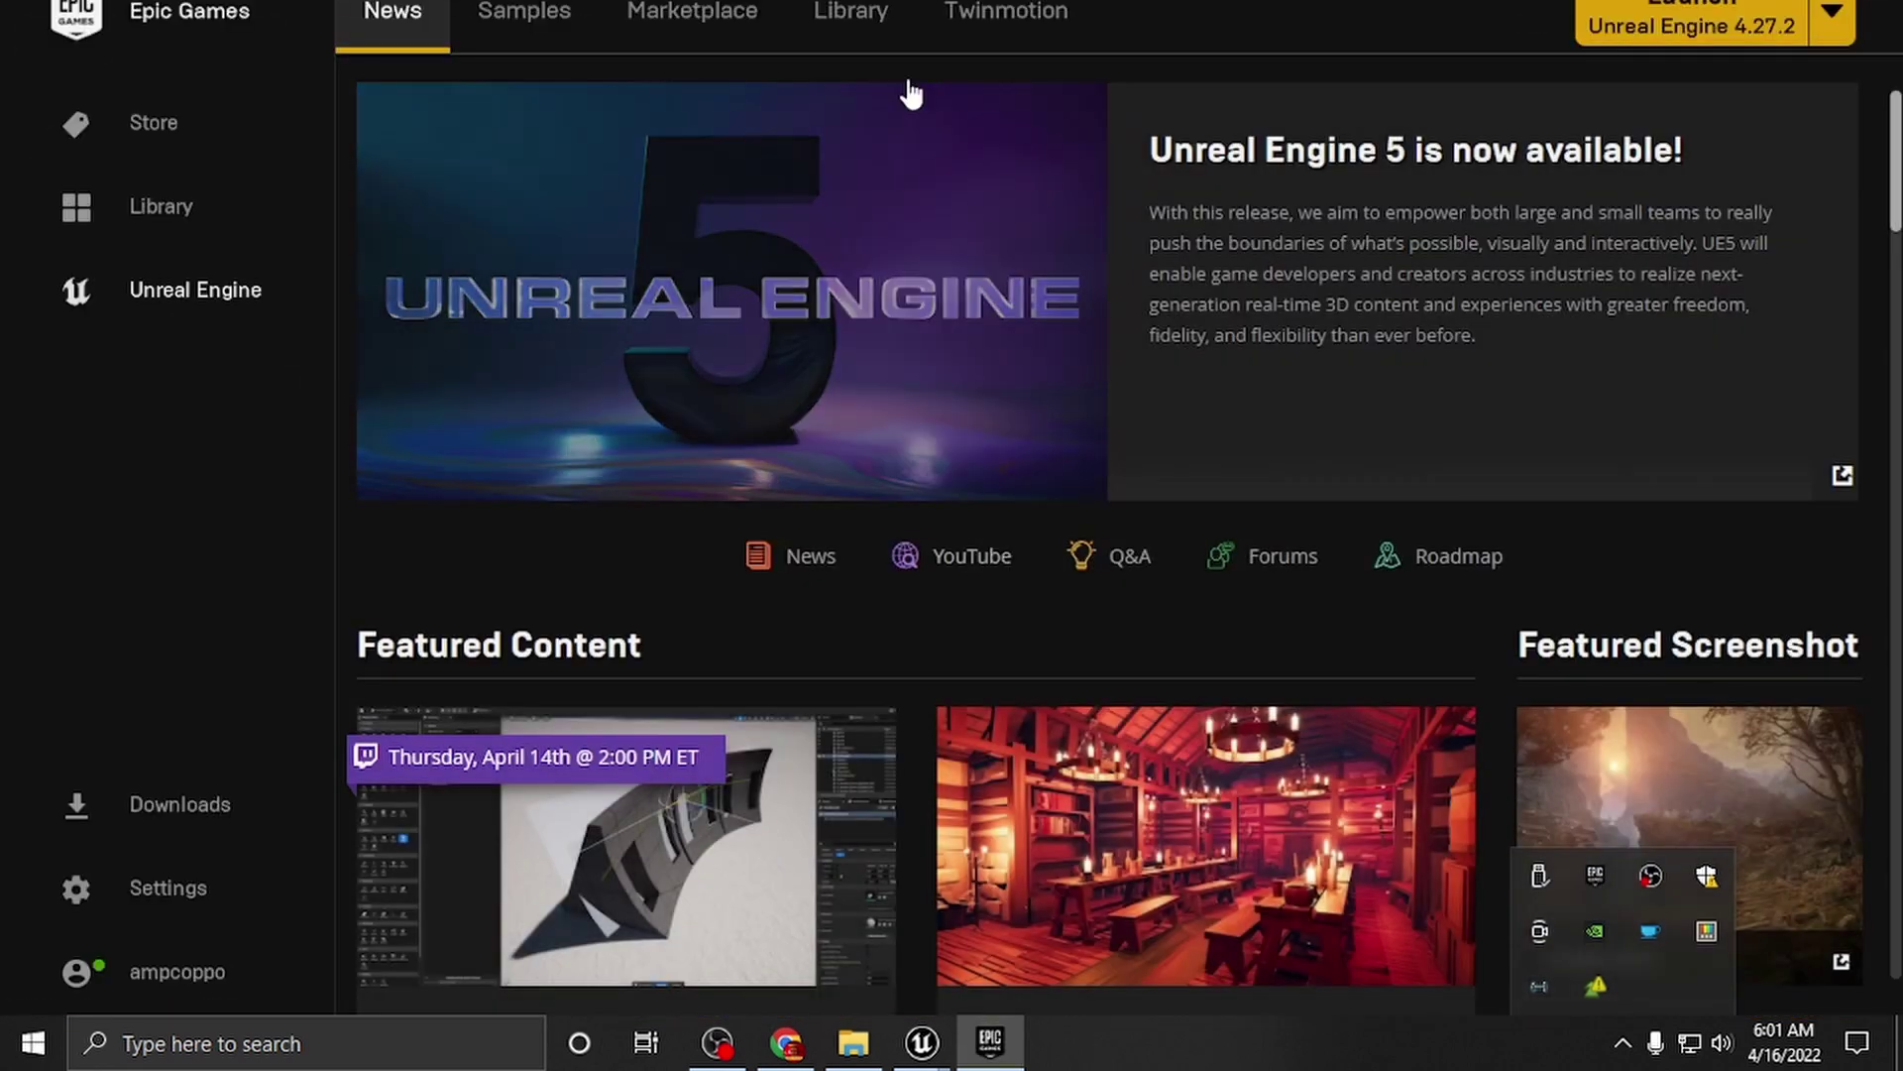
left_click(850, 13)
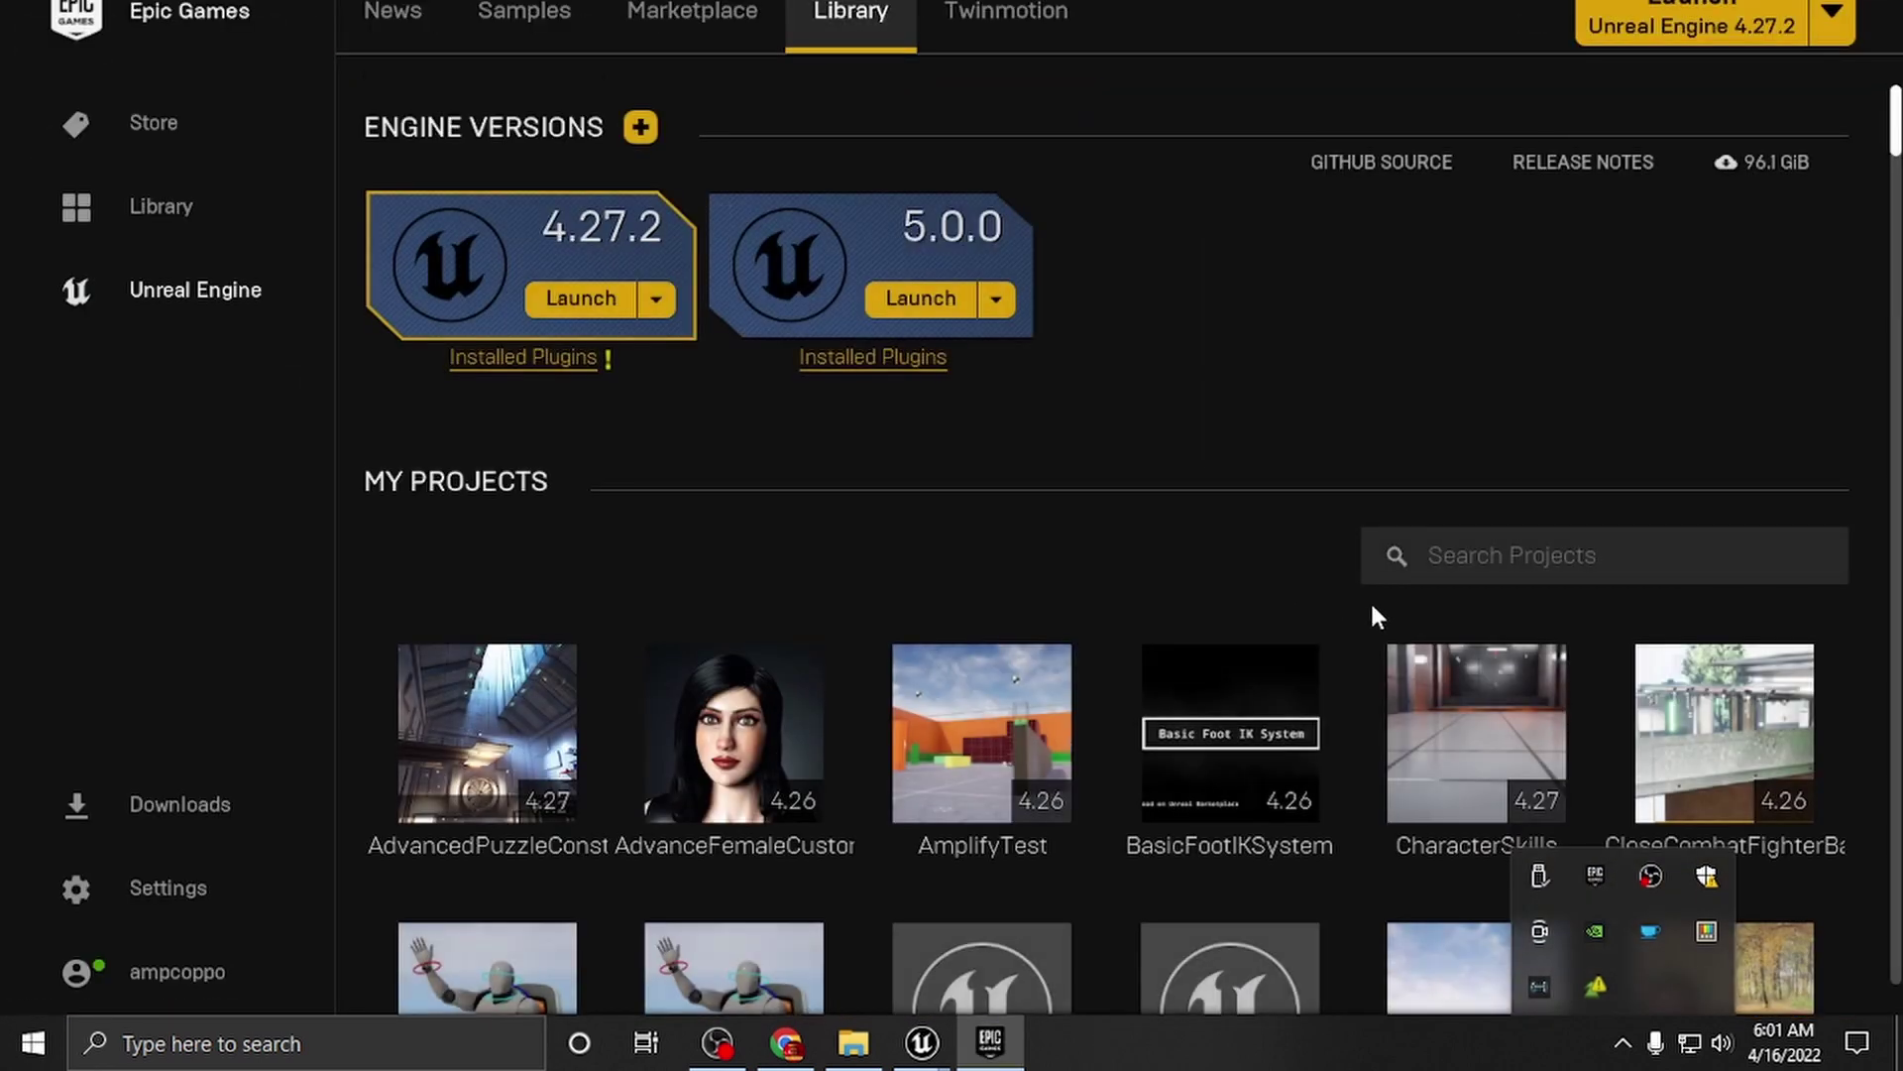
scroll(1382, 641, "down", 5)
scroll(1382, 641, "down", 15)
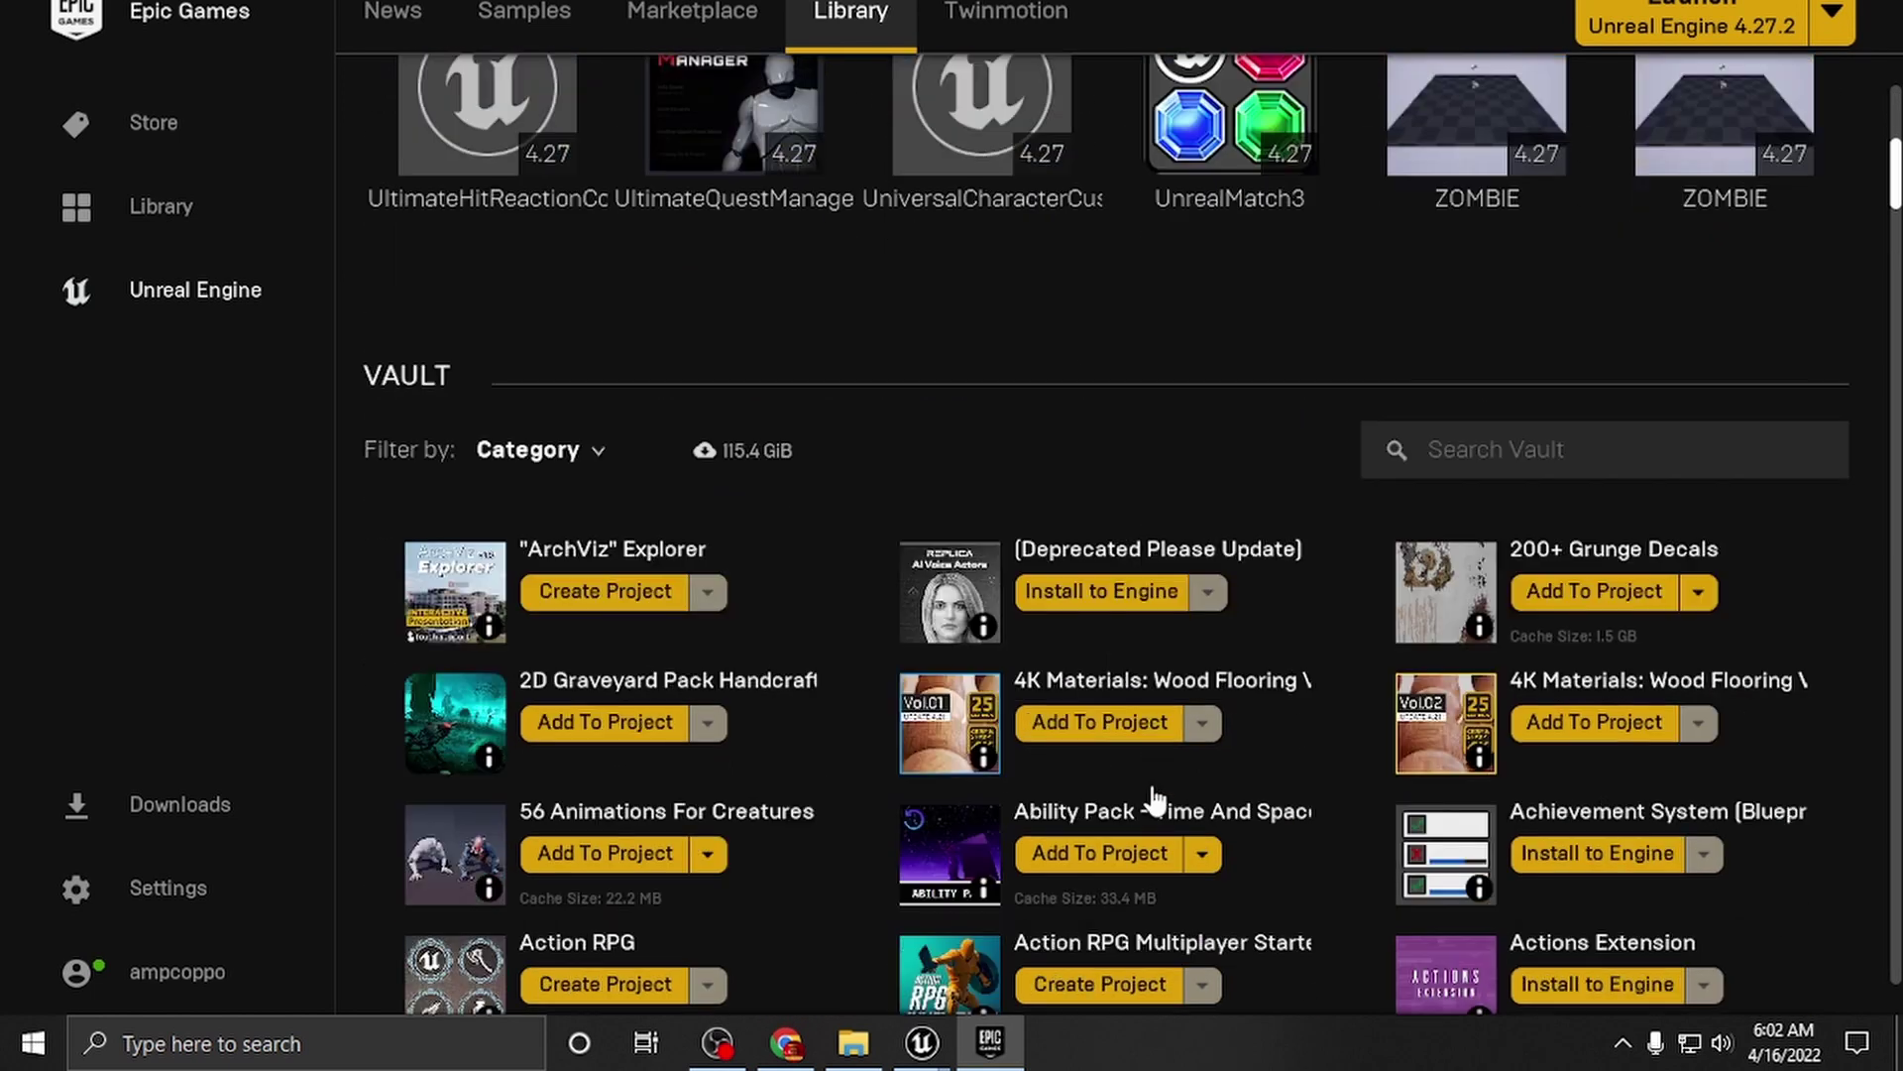
Step: Search the vault for 'dream' to find the Dreamscape Nature : Meadow pack
left_click(1487, 451)
type("dram")
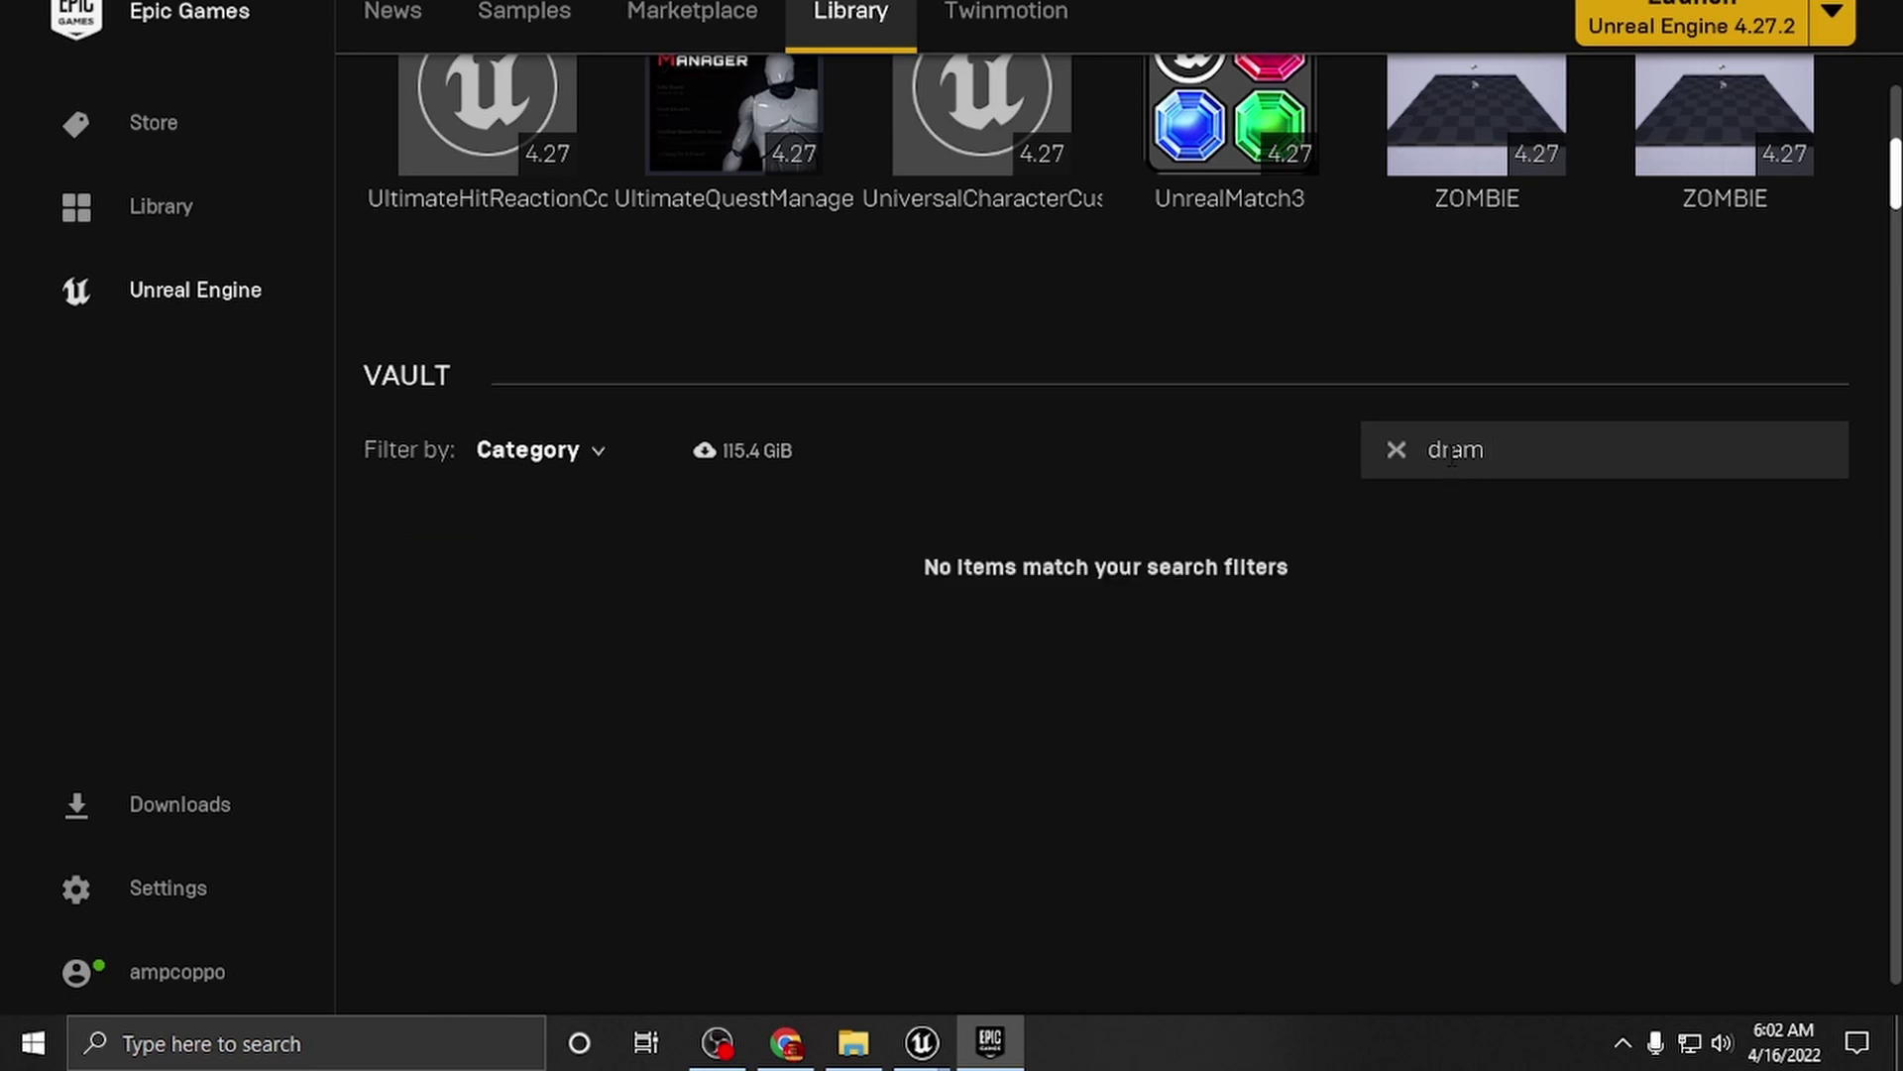
left_click(1456, 451)
type("e")
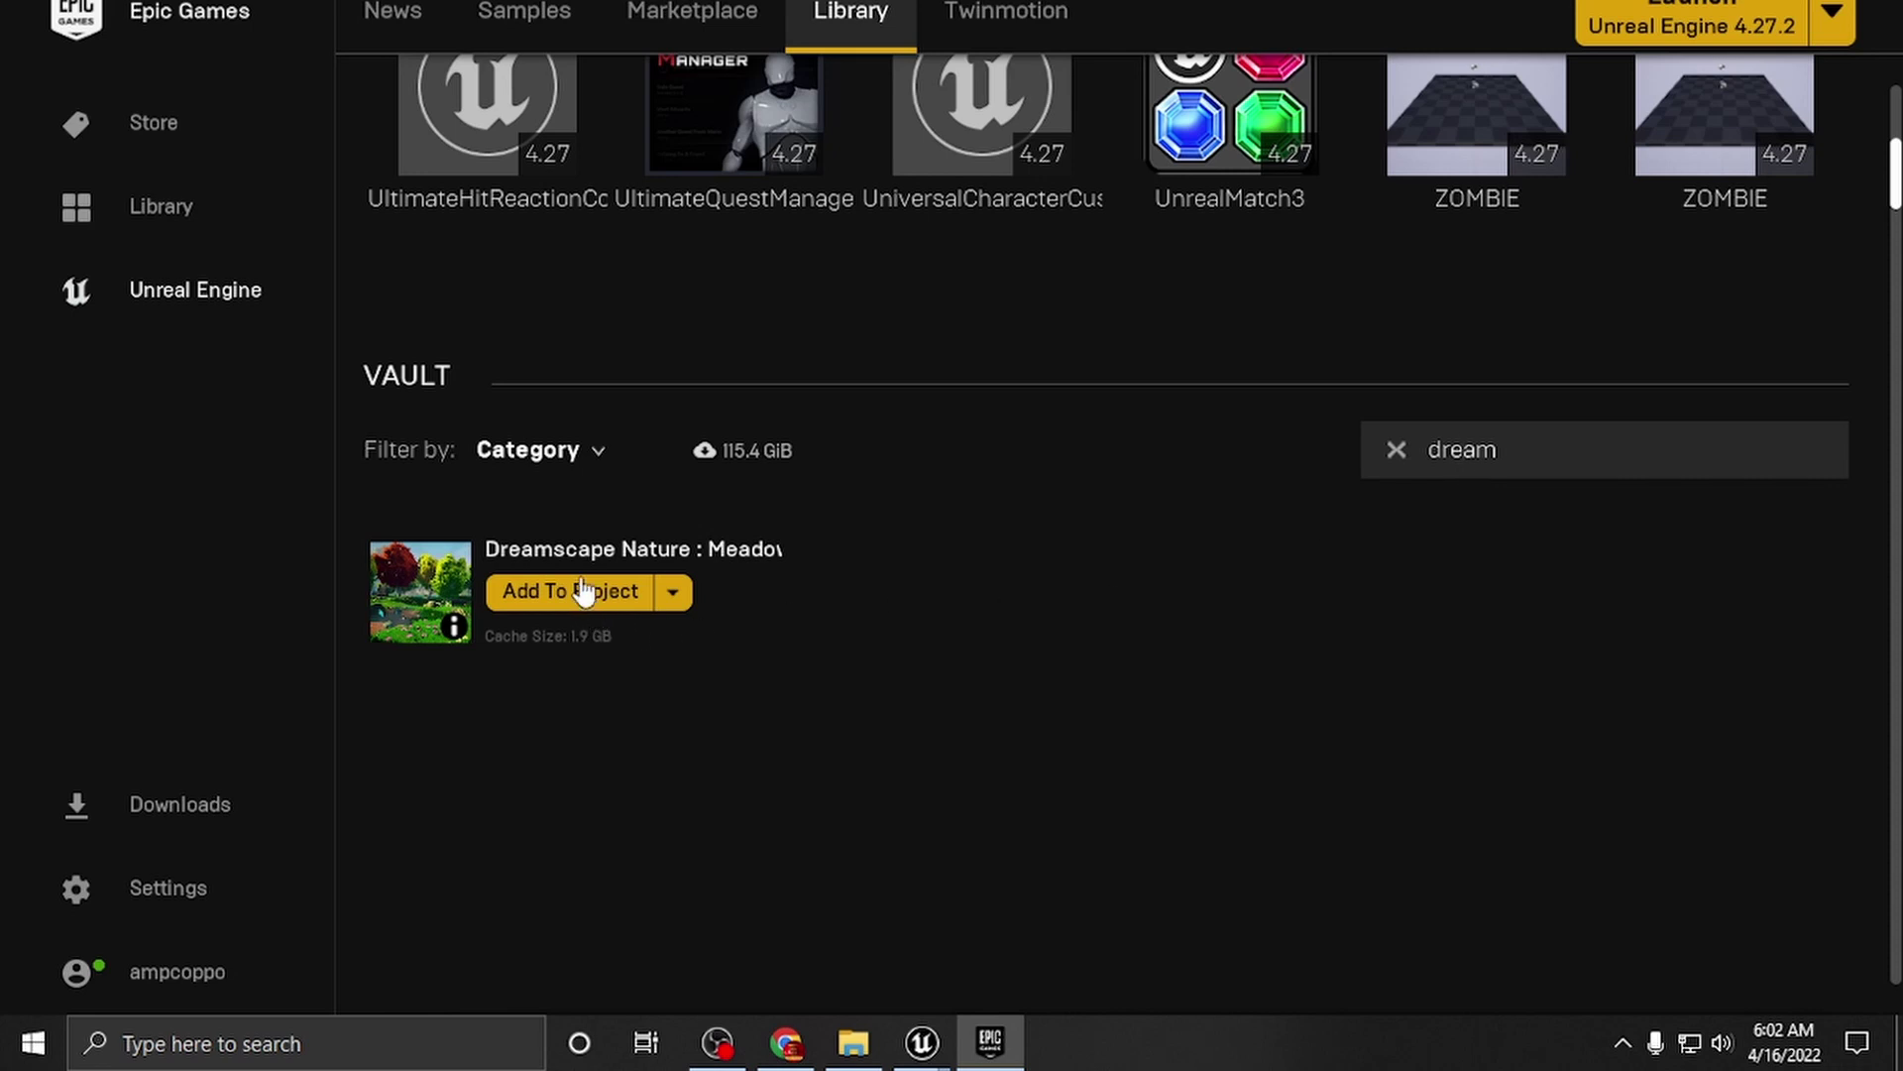
left_click(583, 590)
Step: Show all projects and add the Dreamscape Nature pack to LyraStarterGame (5.0)
scroll(913, 508, "down", 6)
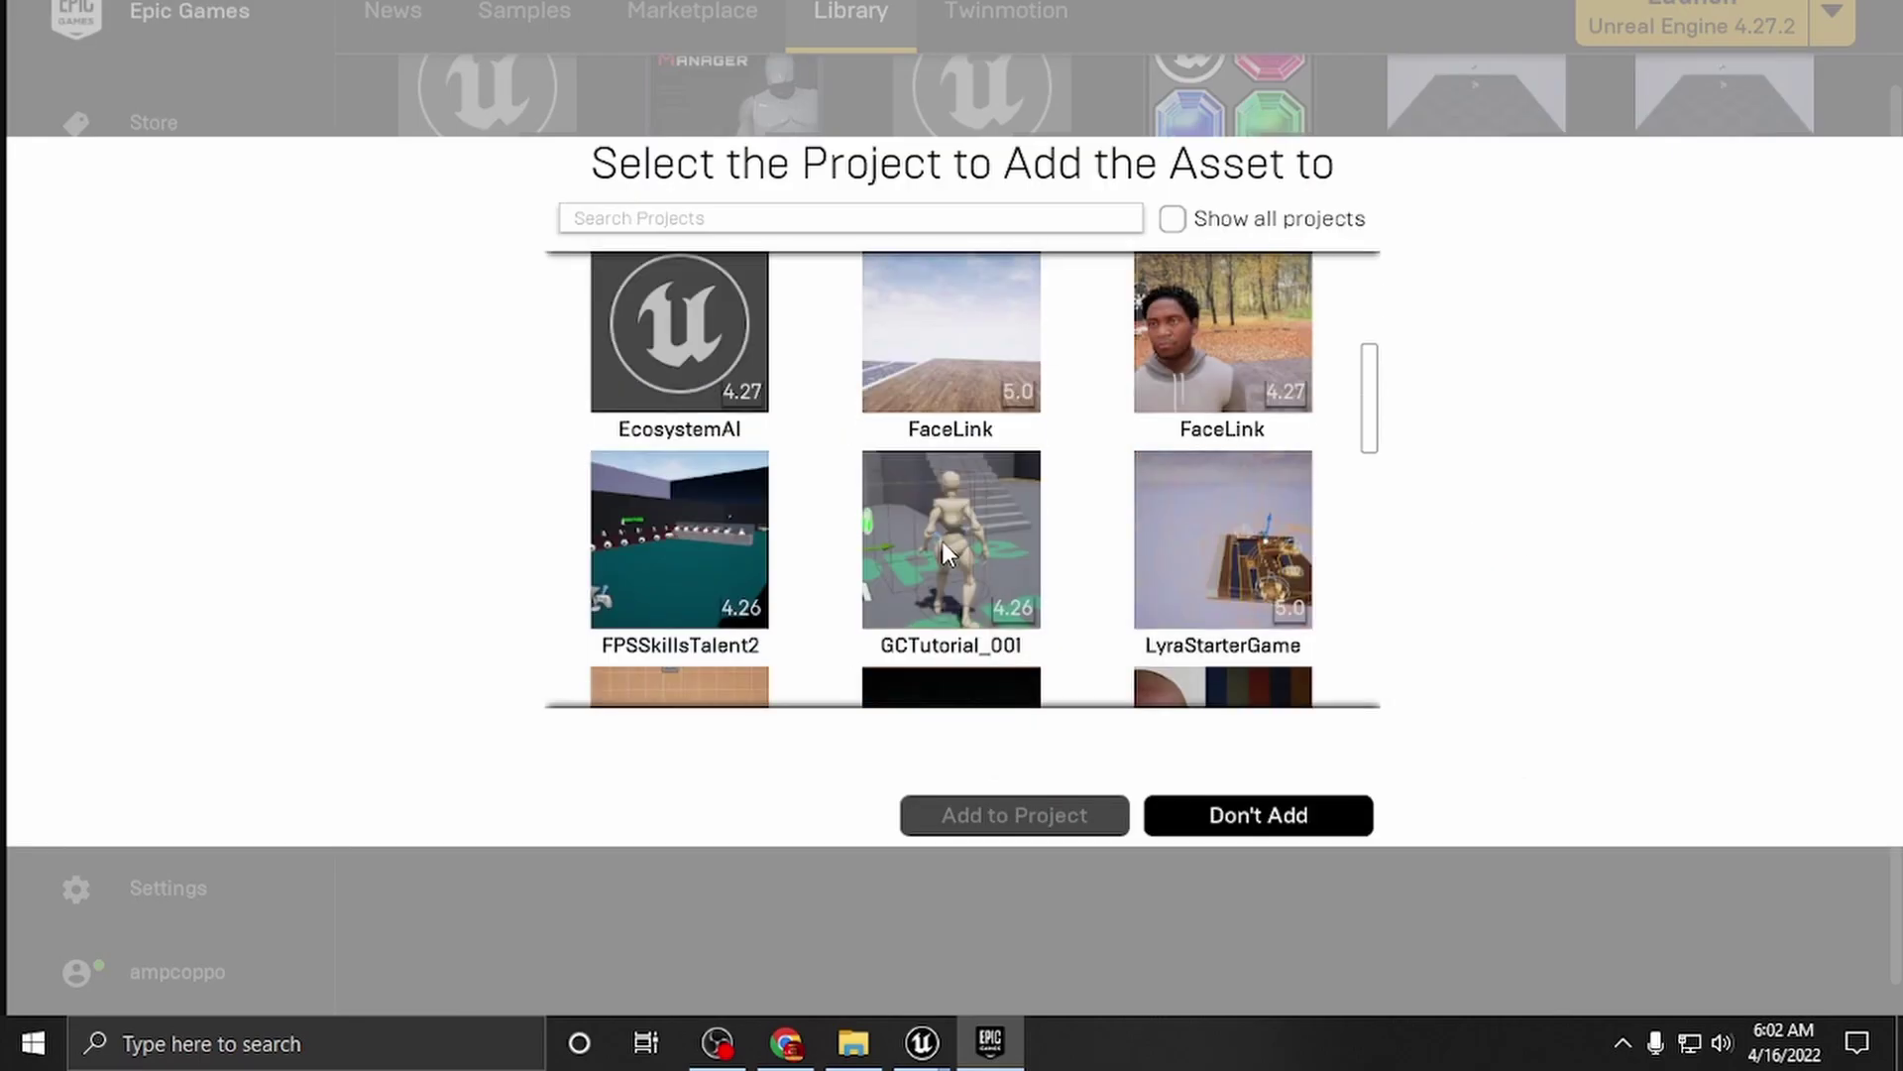
scroll(942, 540, "down", 7)
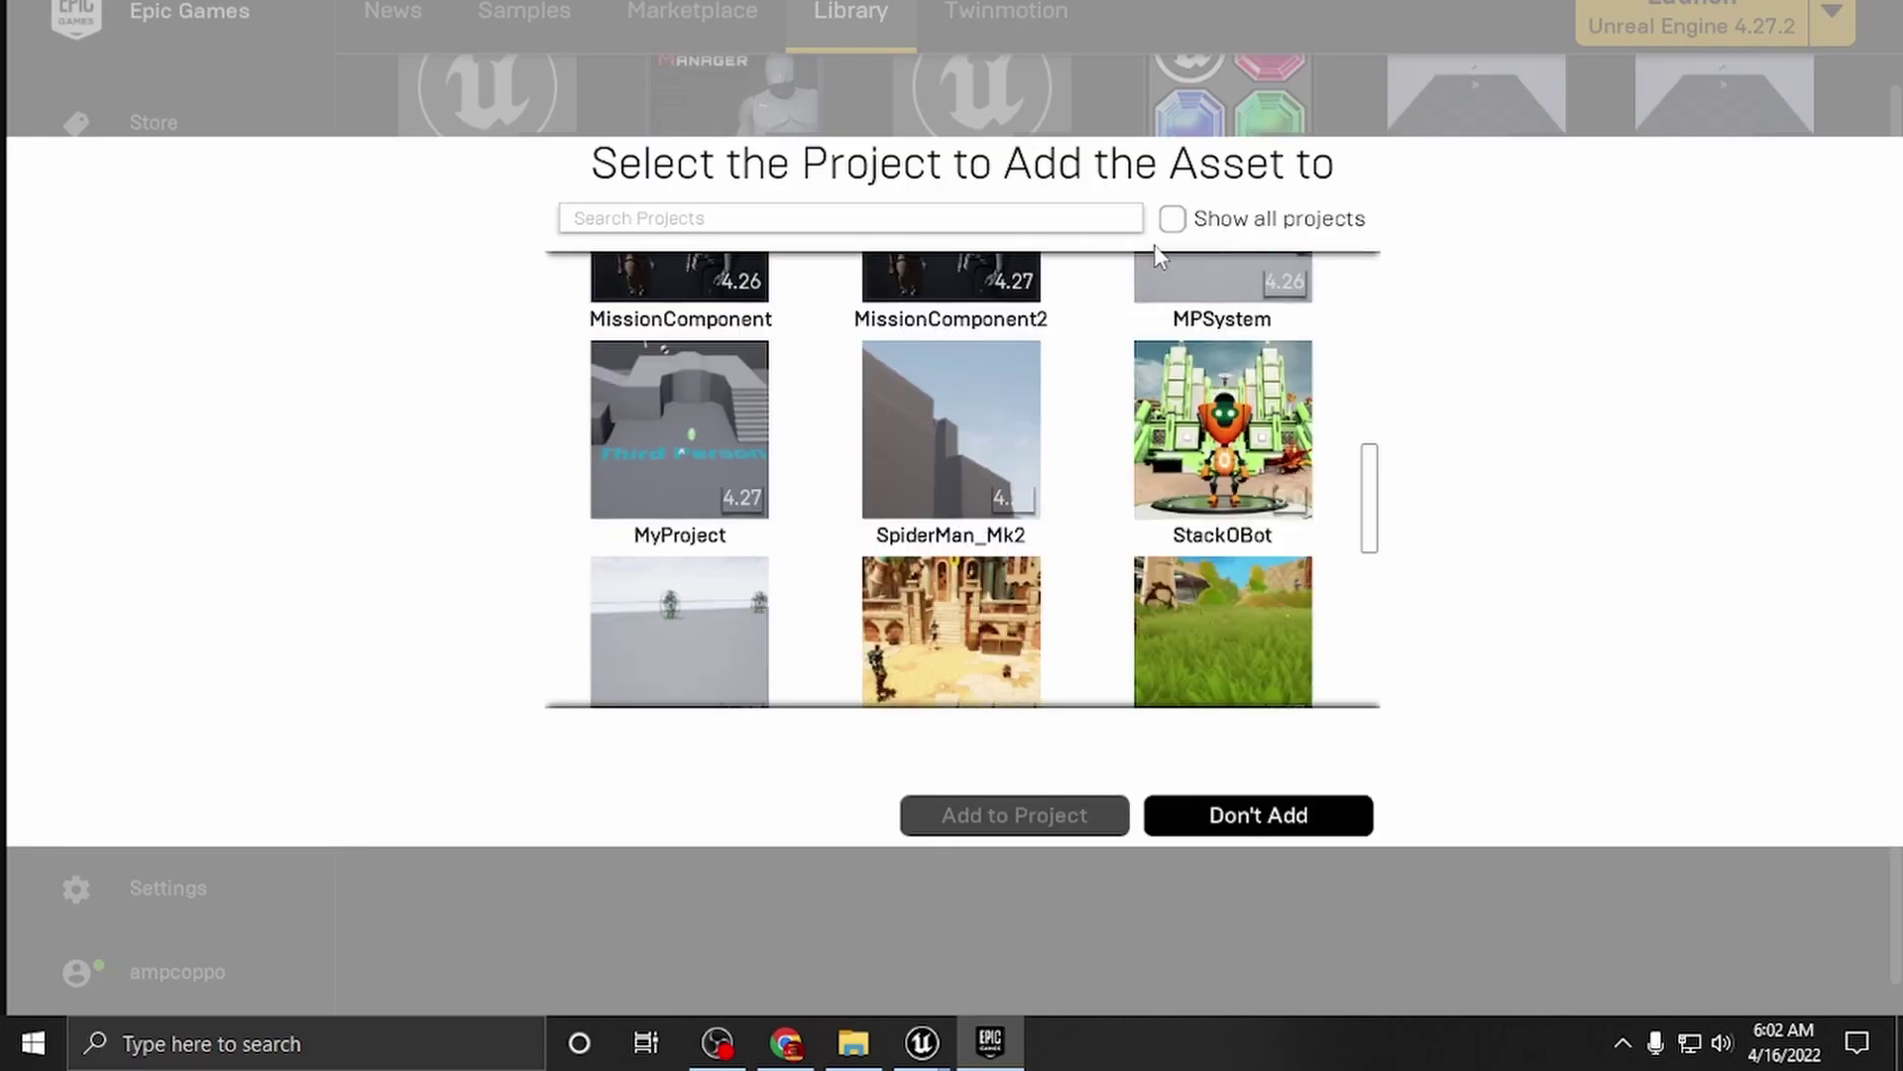
left_click(1173, 218)
scroll(1100, 436, "down", 2)
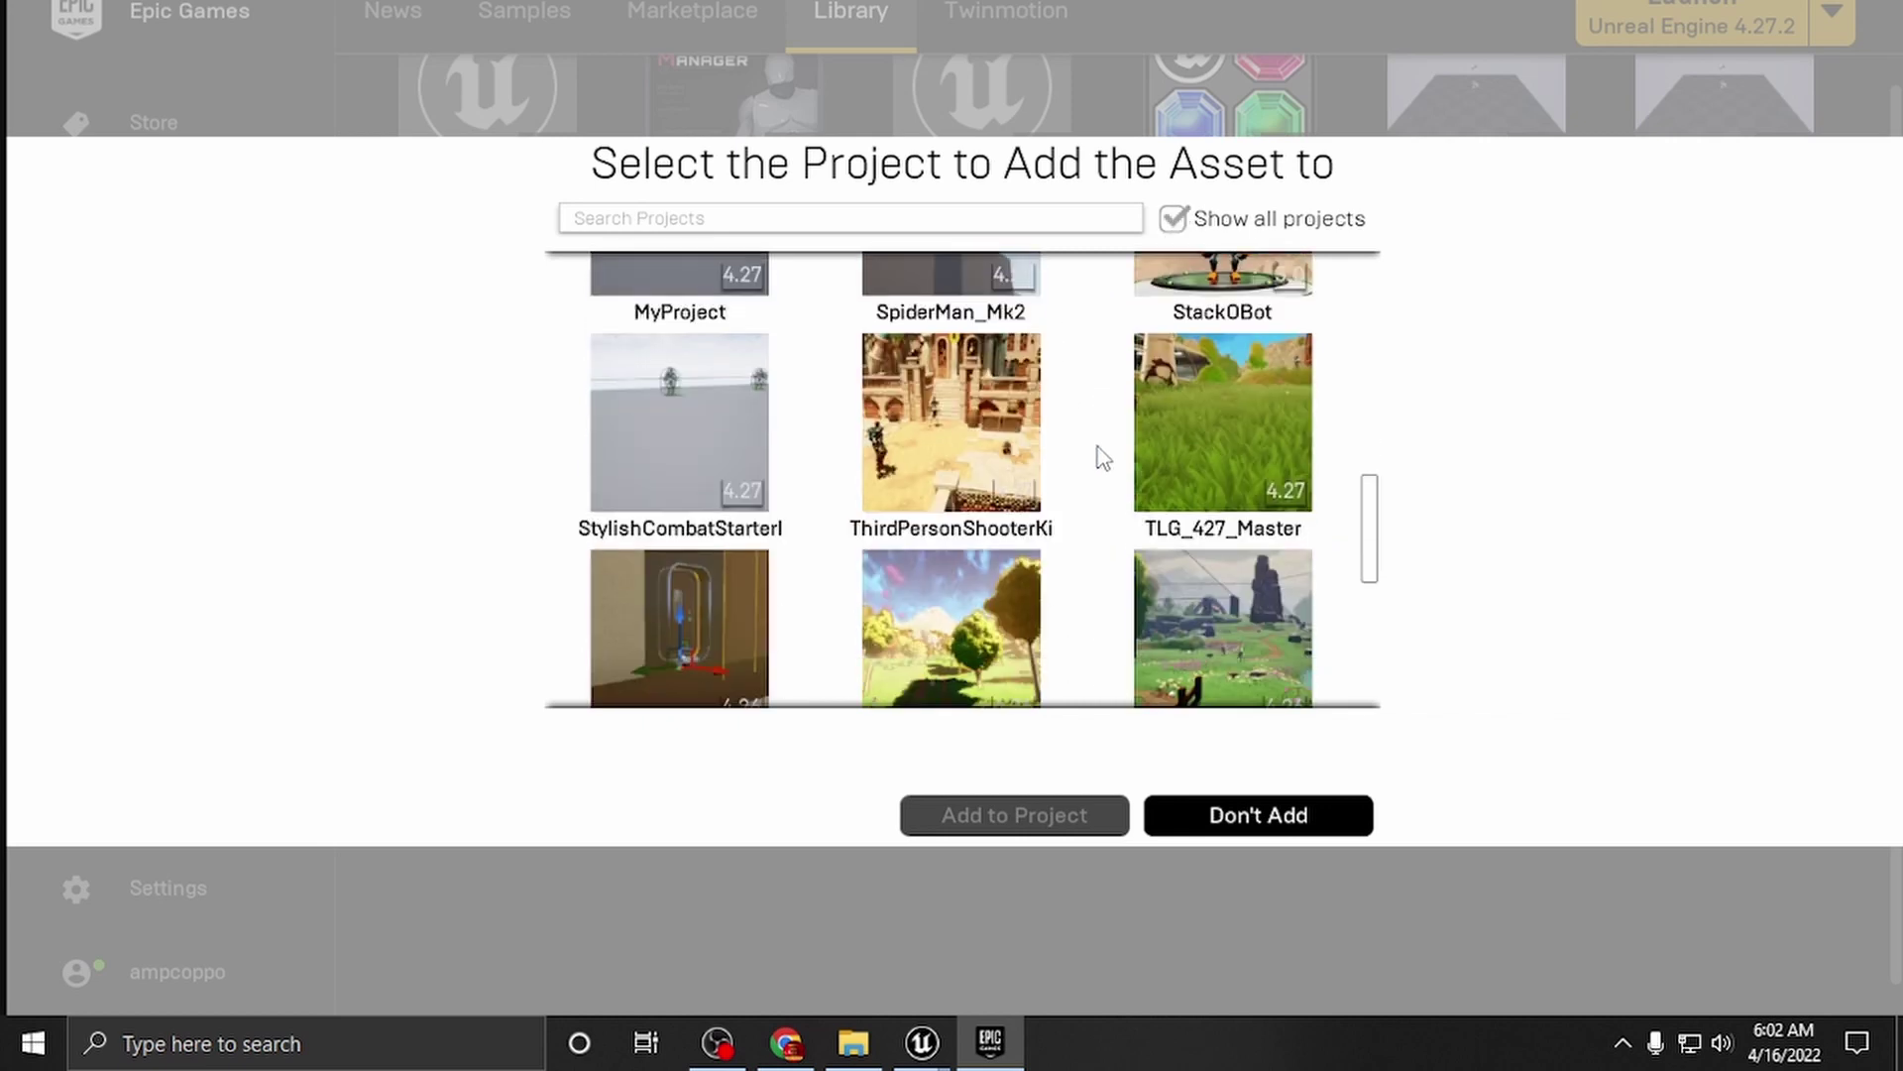
scroll(1104, 458, "down", 3)
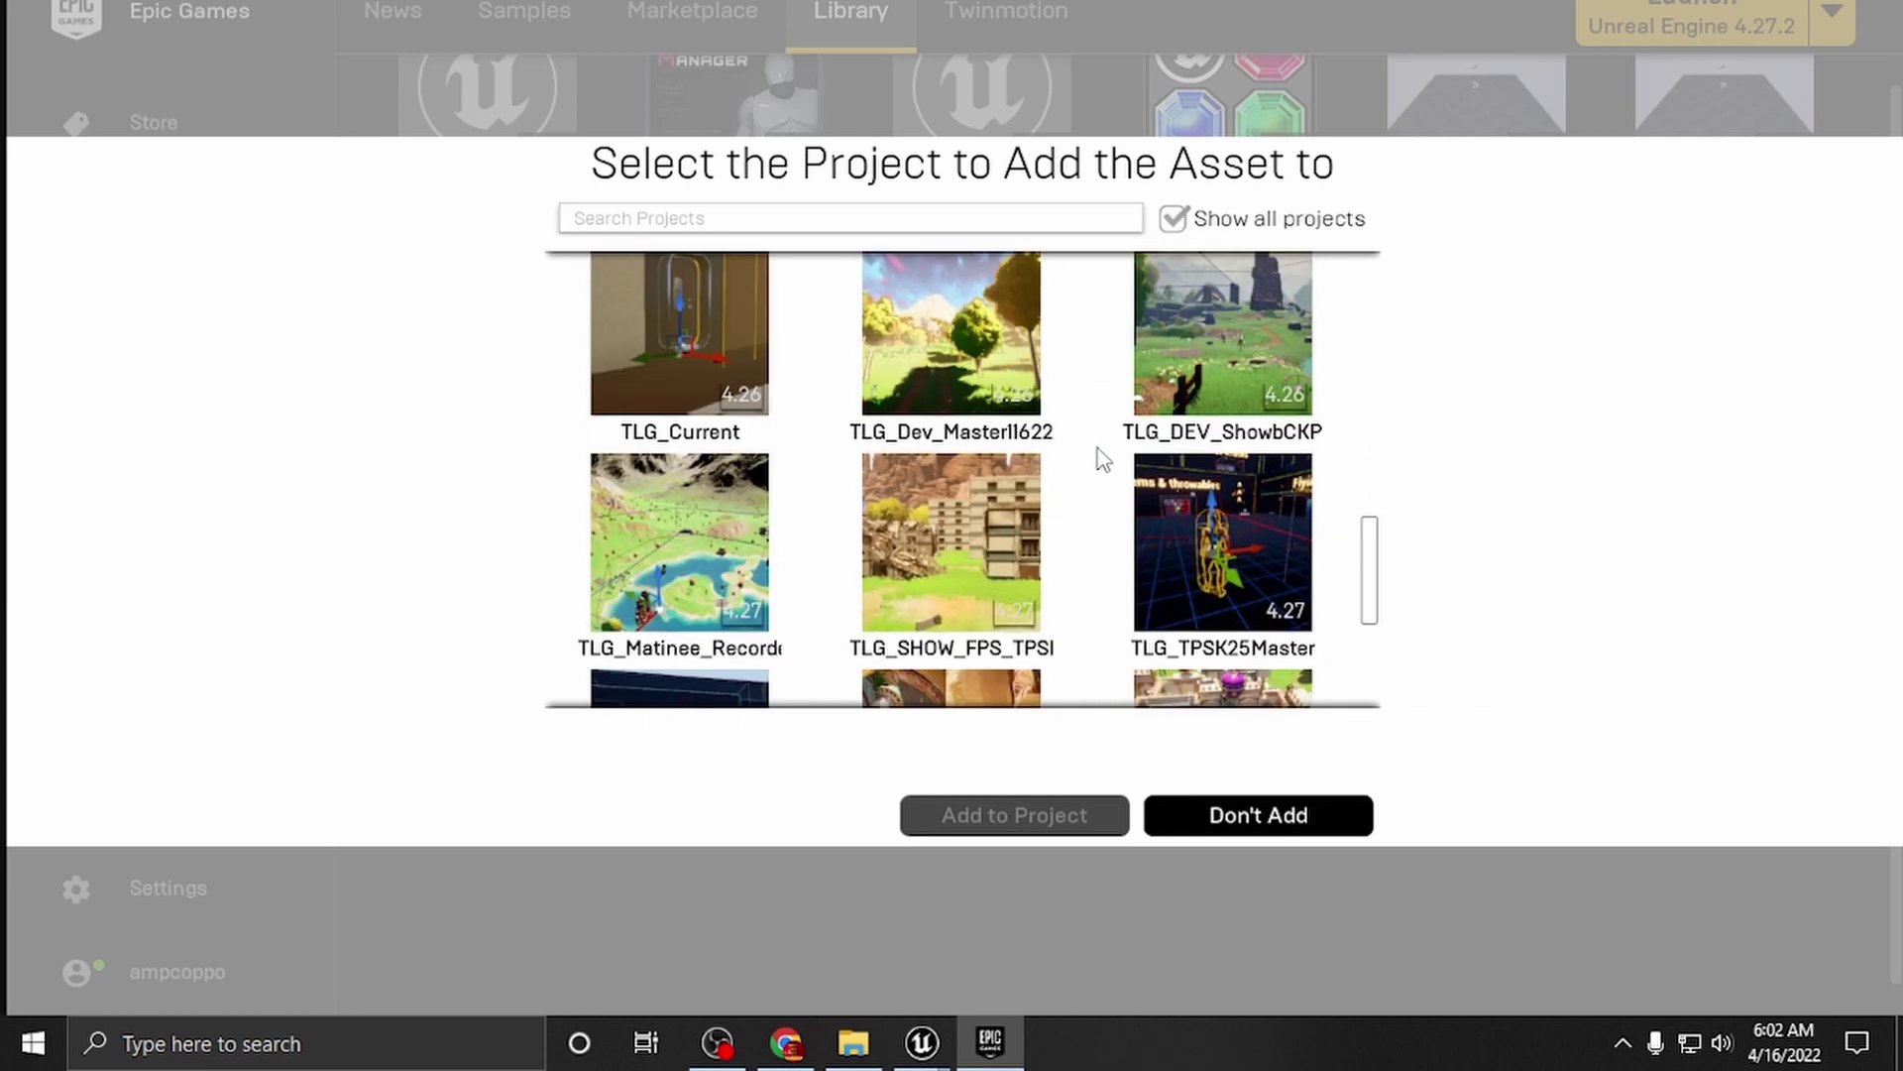
scroll(1109, 459, "up", 8)
scroll(1113, 461, "up", 2)
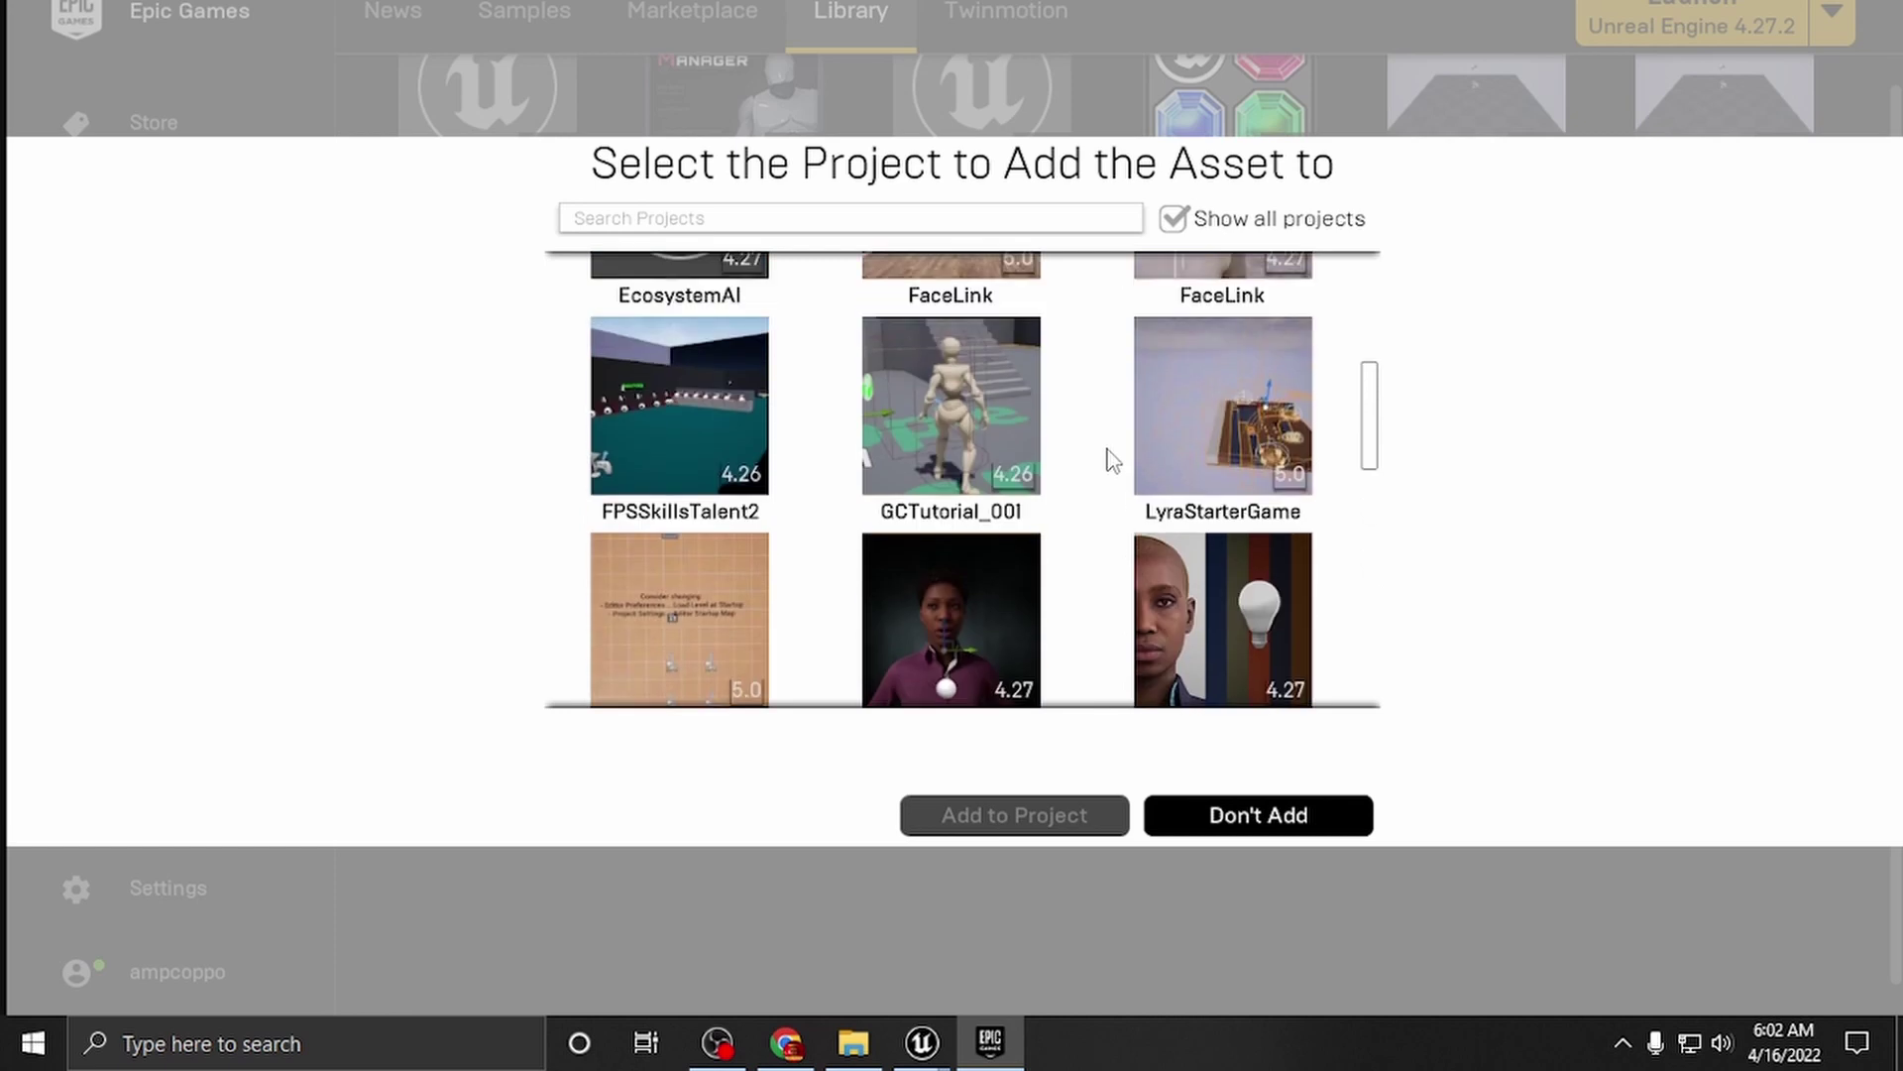
scroll(1114, 459, "down", 1)
left_click(739, 565)
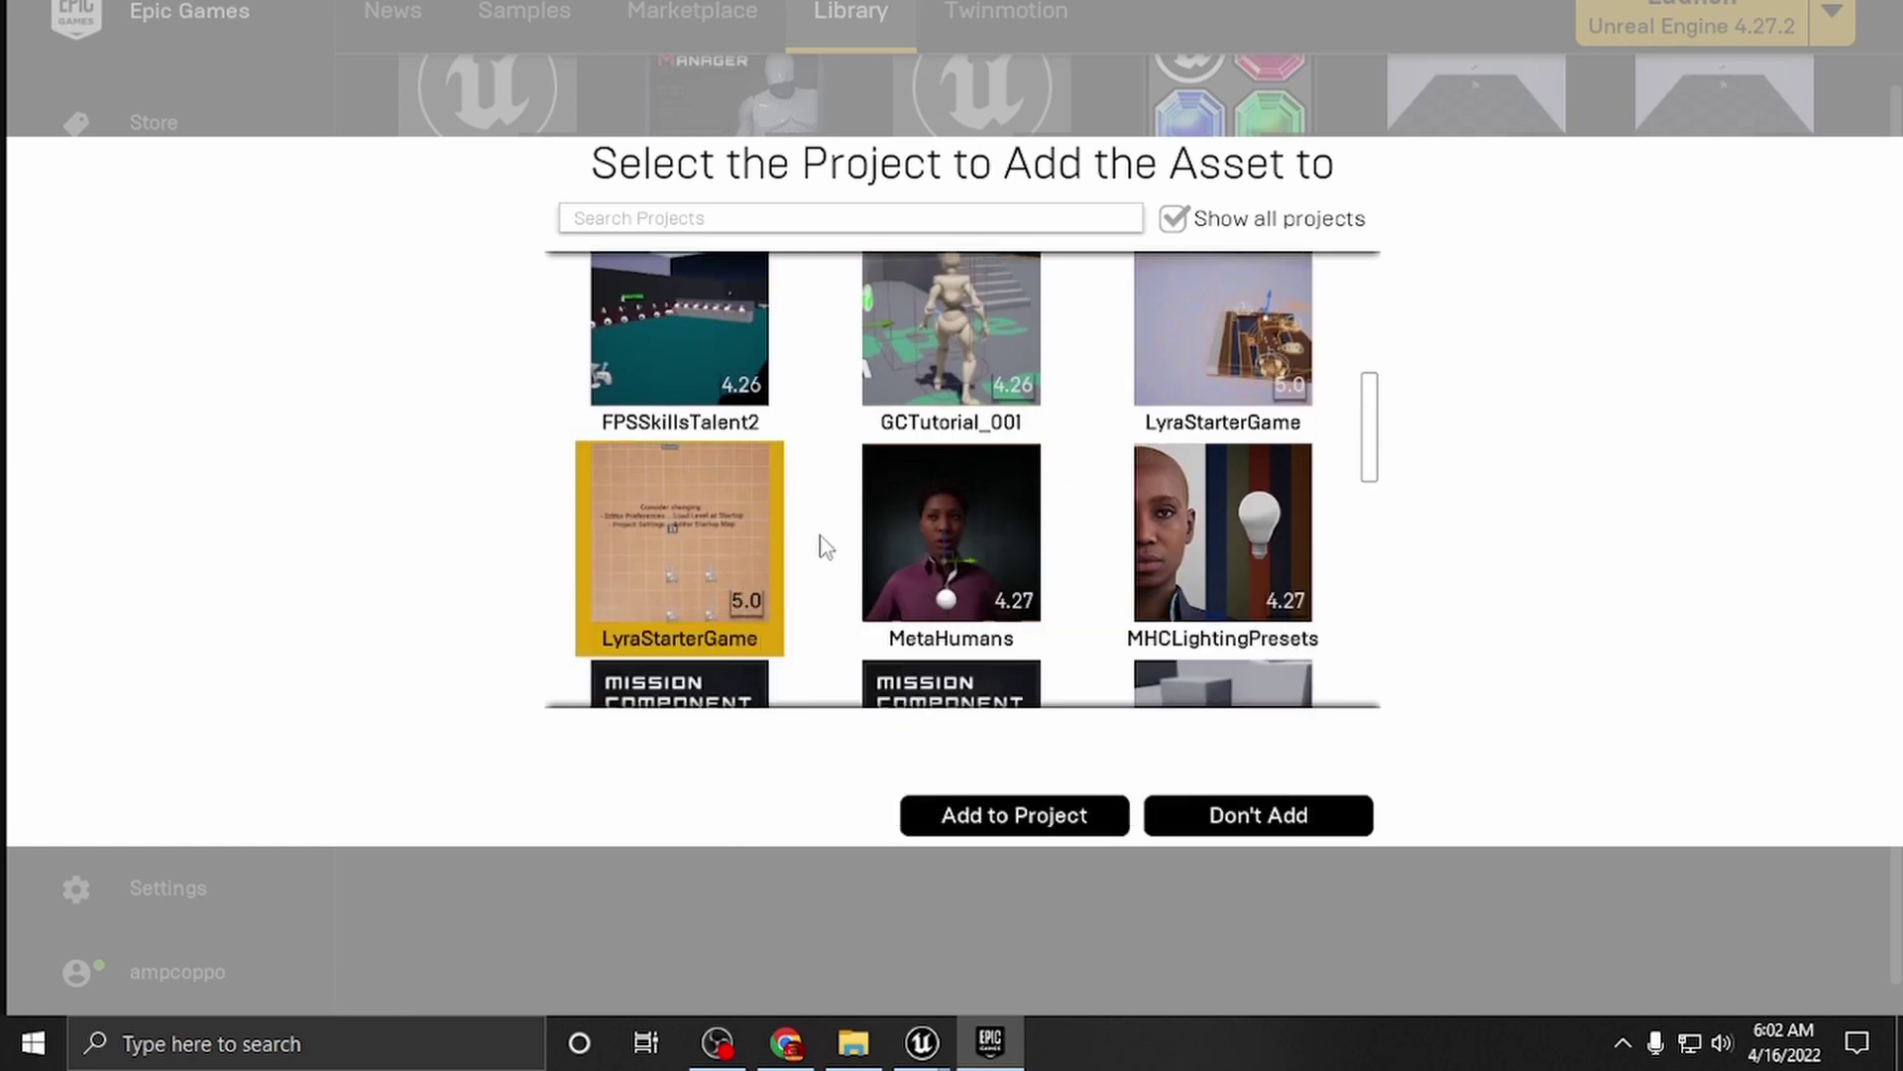
scroll(786, 682, "down", 1)
left_click(949, 804)
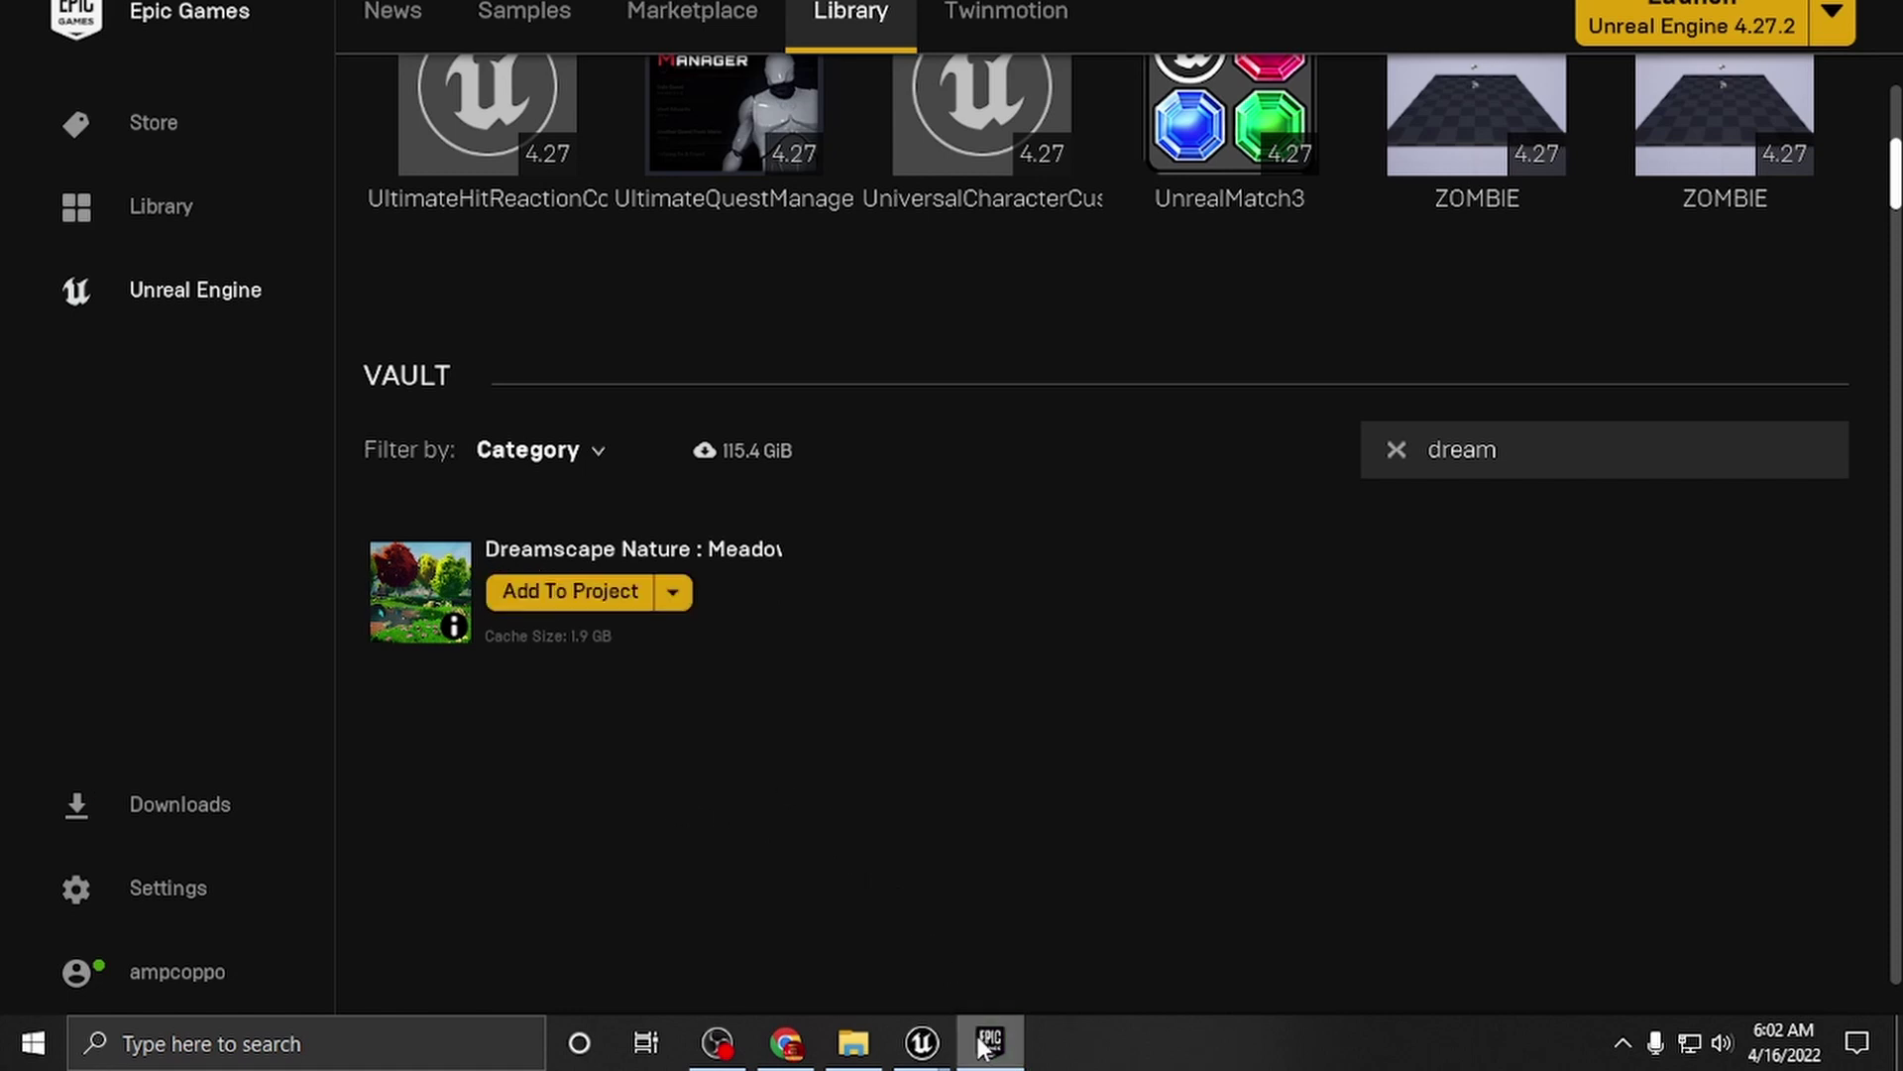
Step: Close the Epic Games Launcher from its taskbar icon
mouse_move(985, 1052)
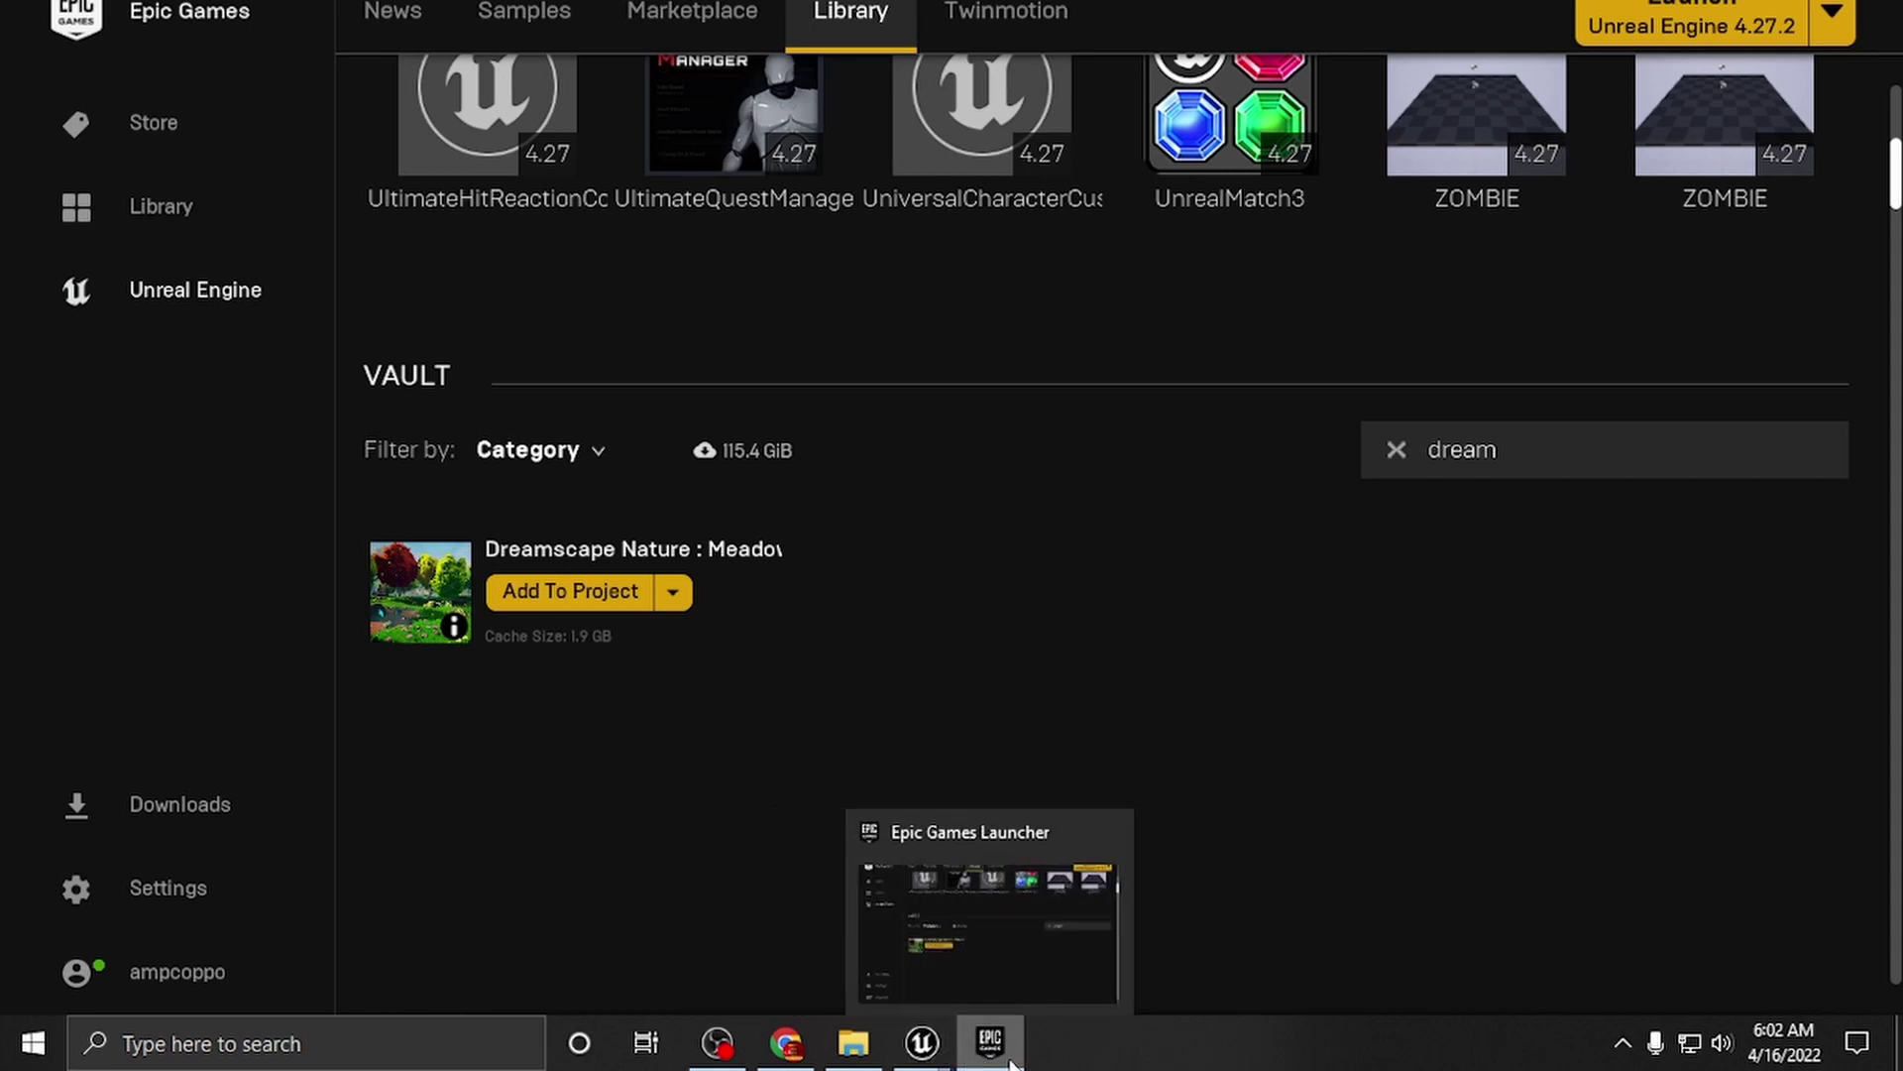
right_click(991, 1043)
left_click(920, 984)
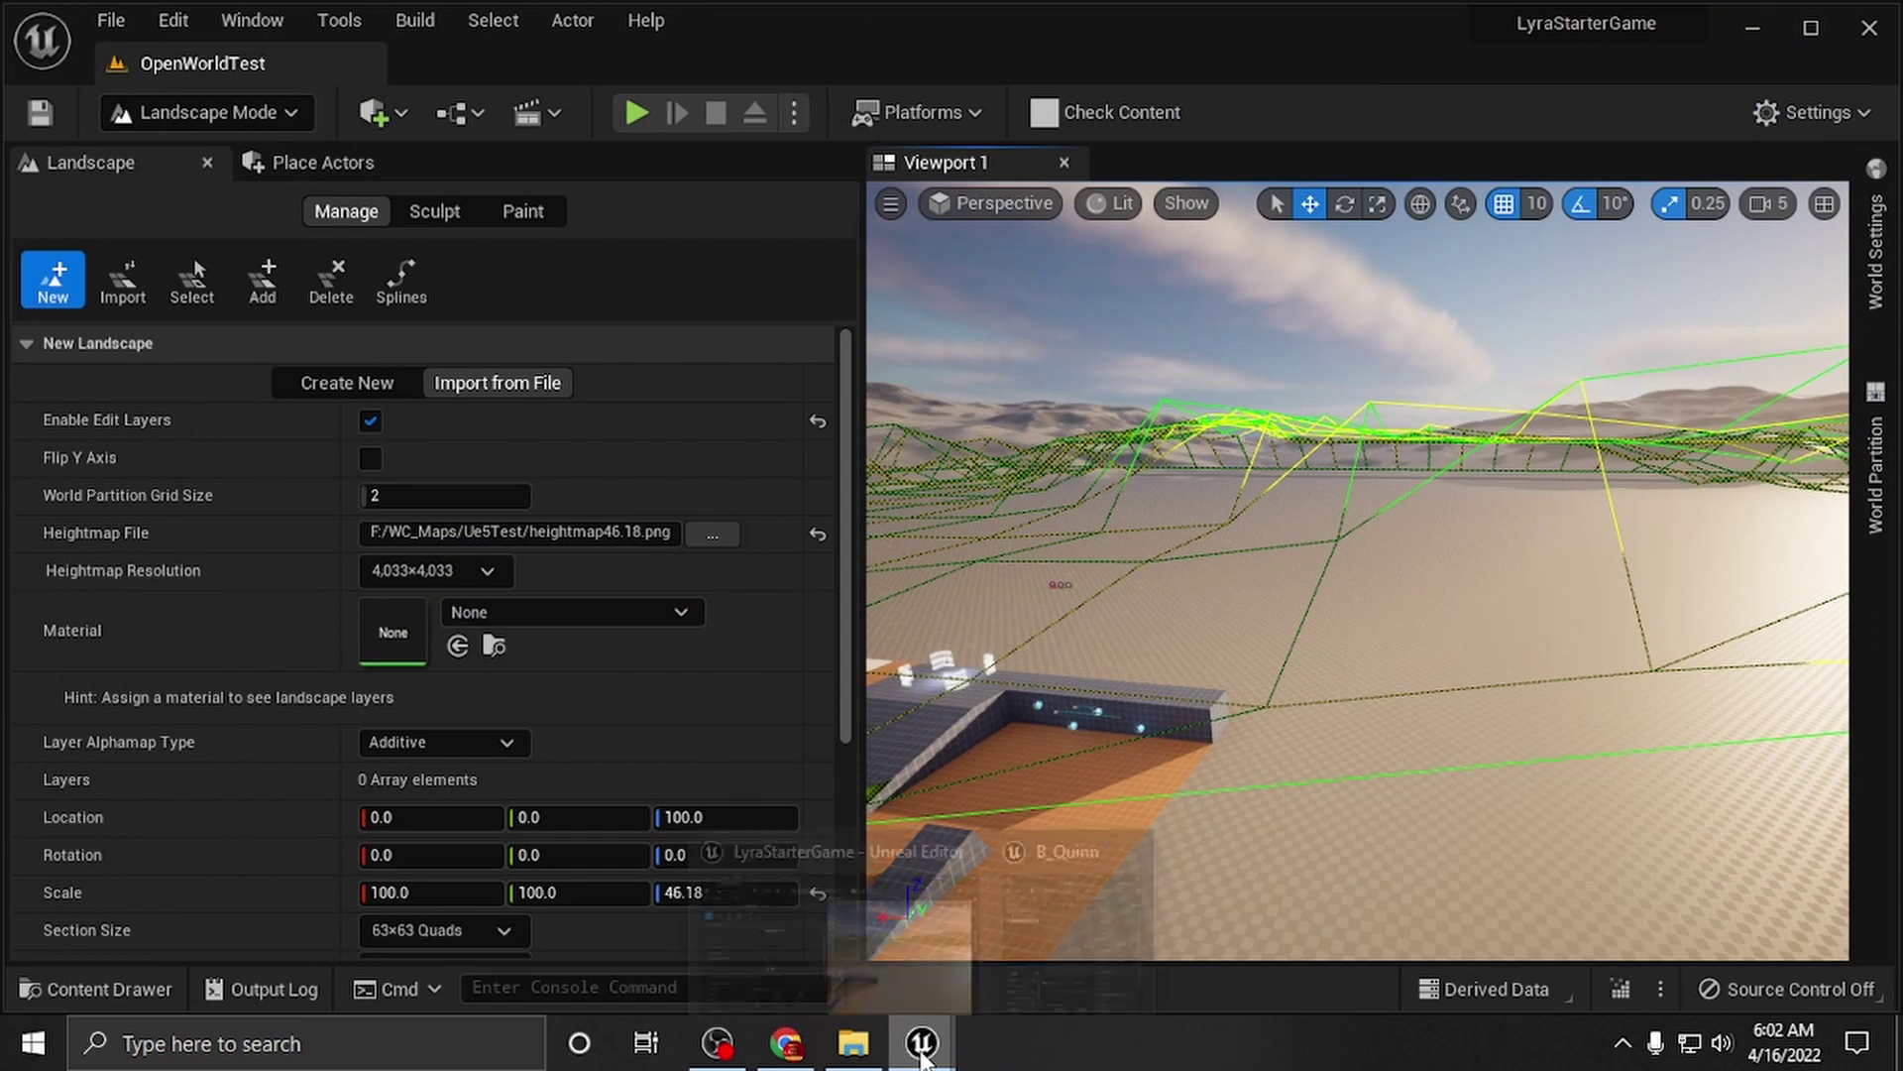
left_click(514, 611)
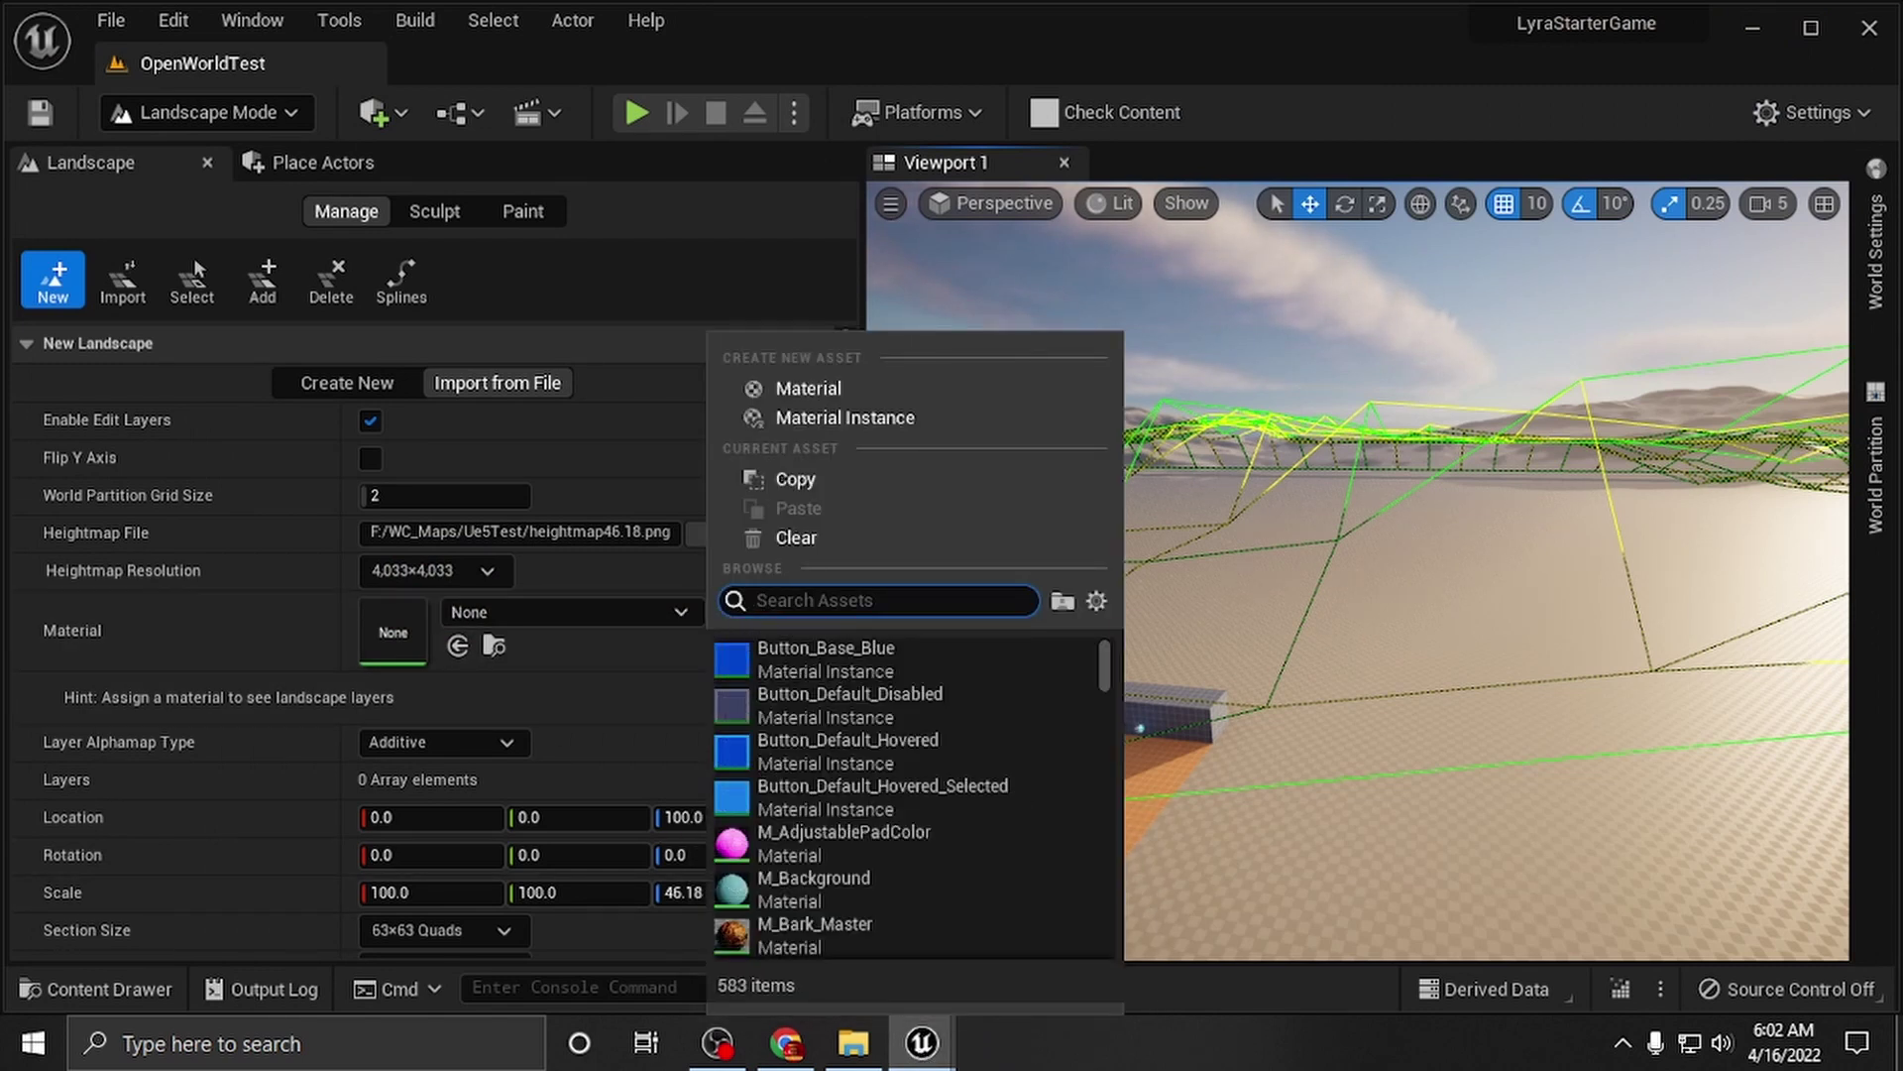
type("demo")
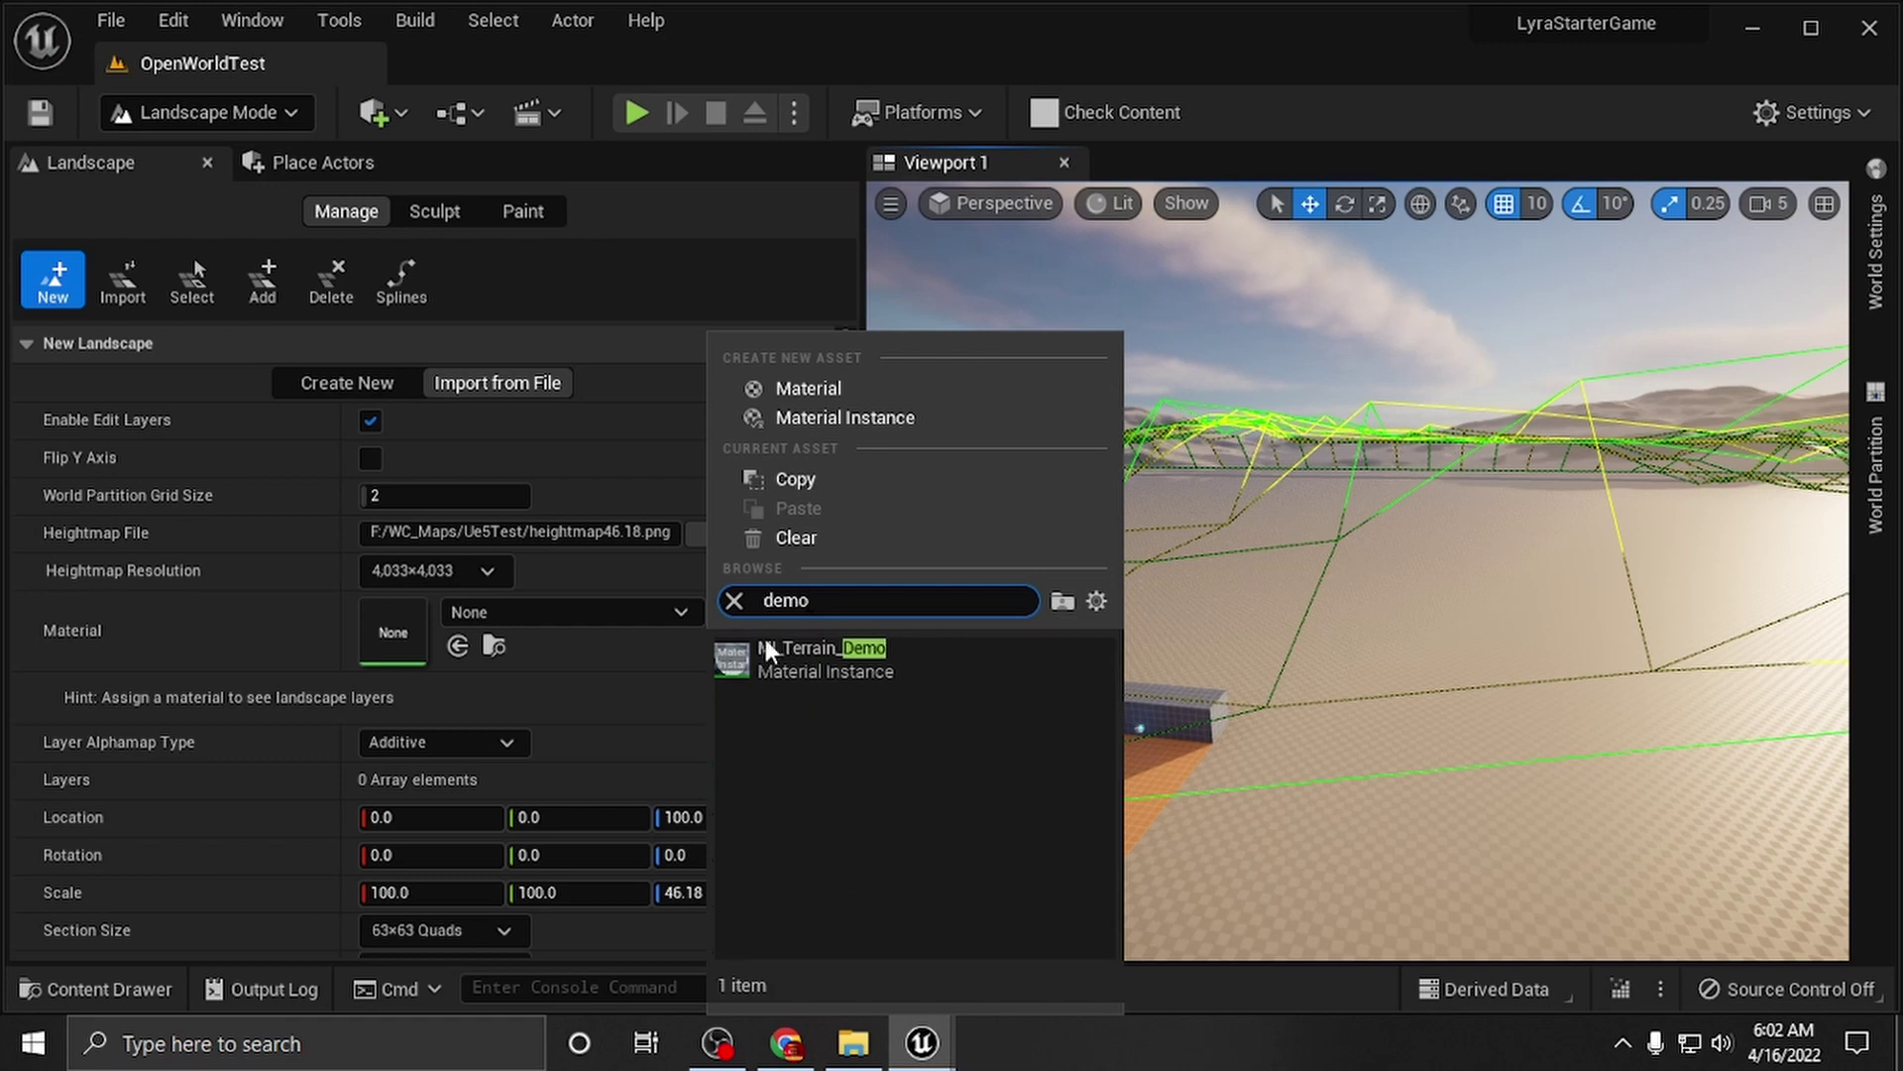
left_click(787, 662)
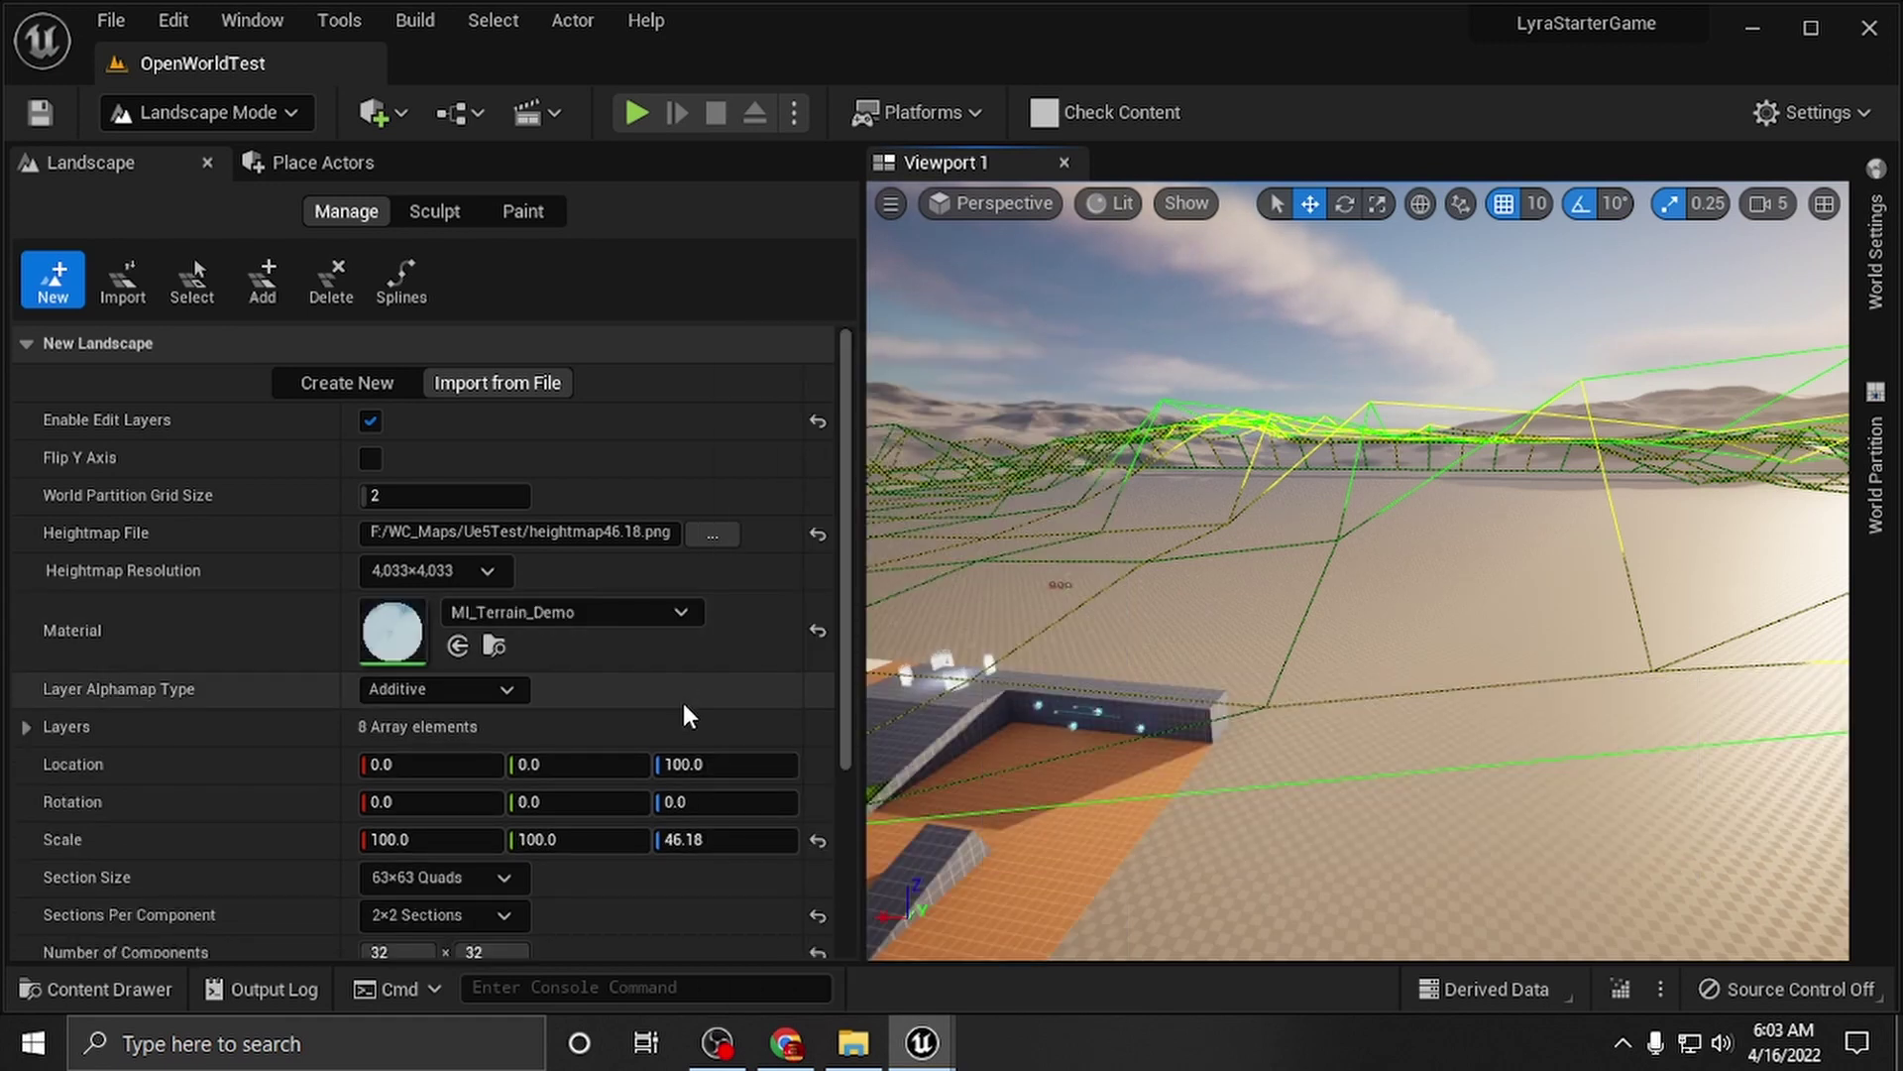
scroll(690, 652, "down", 5)
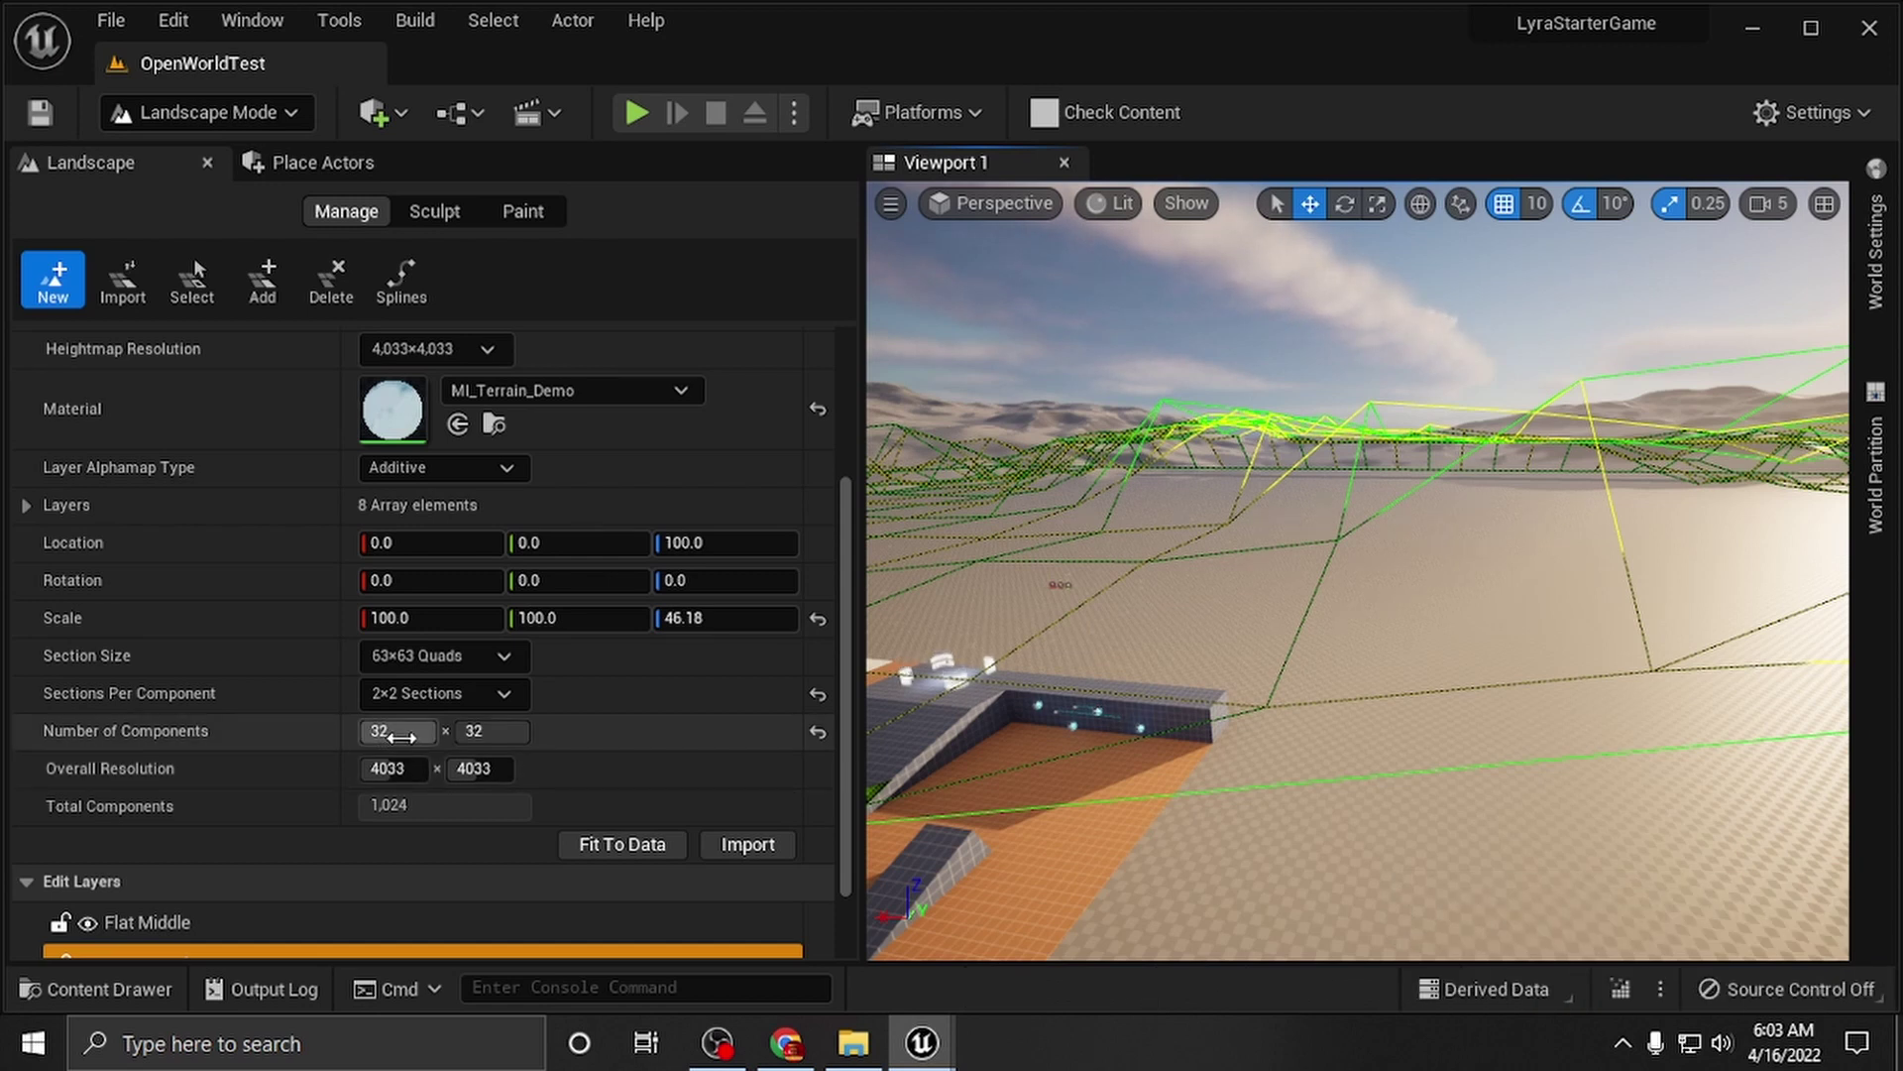
scroll(402, 736, "up", 2)
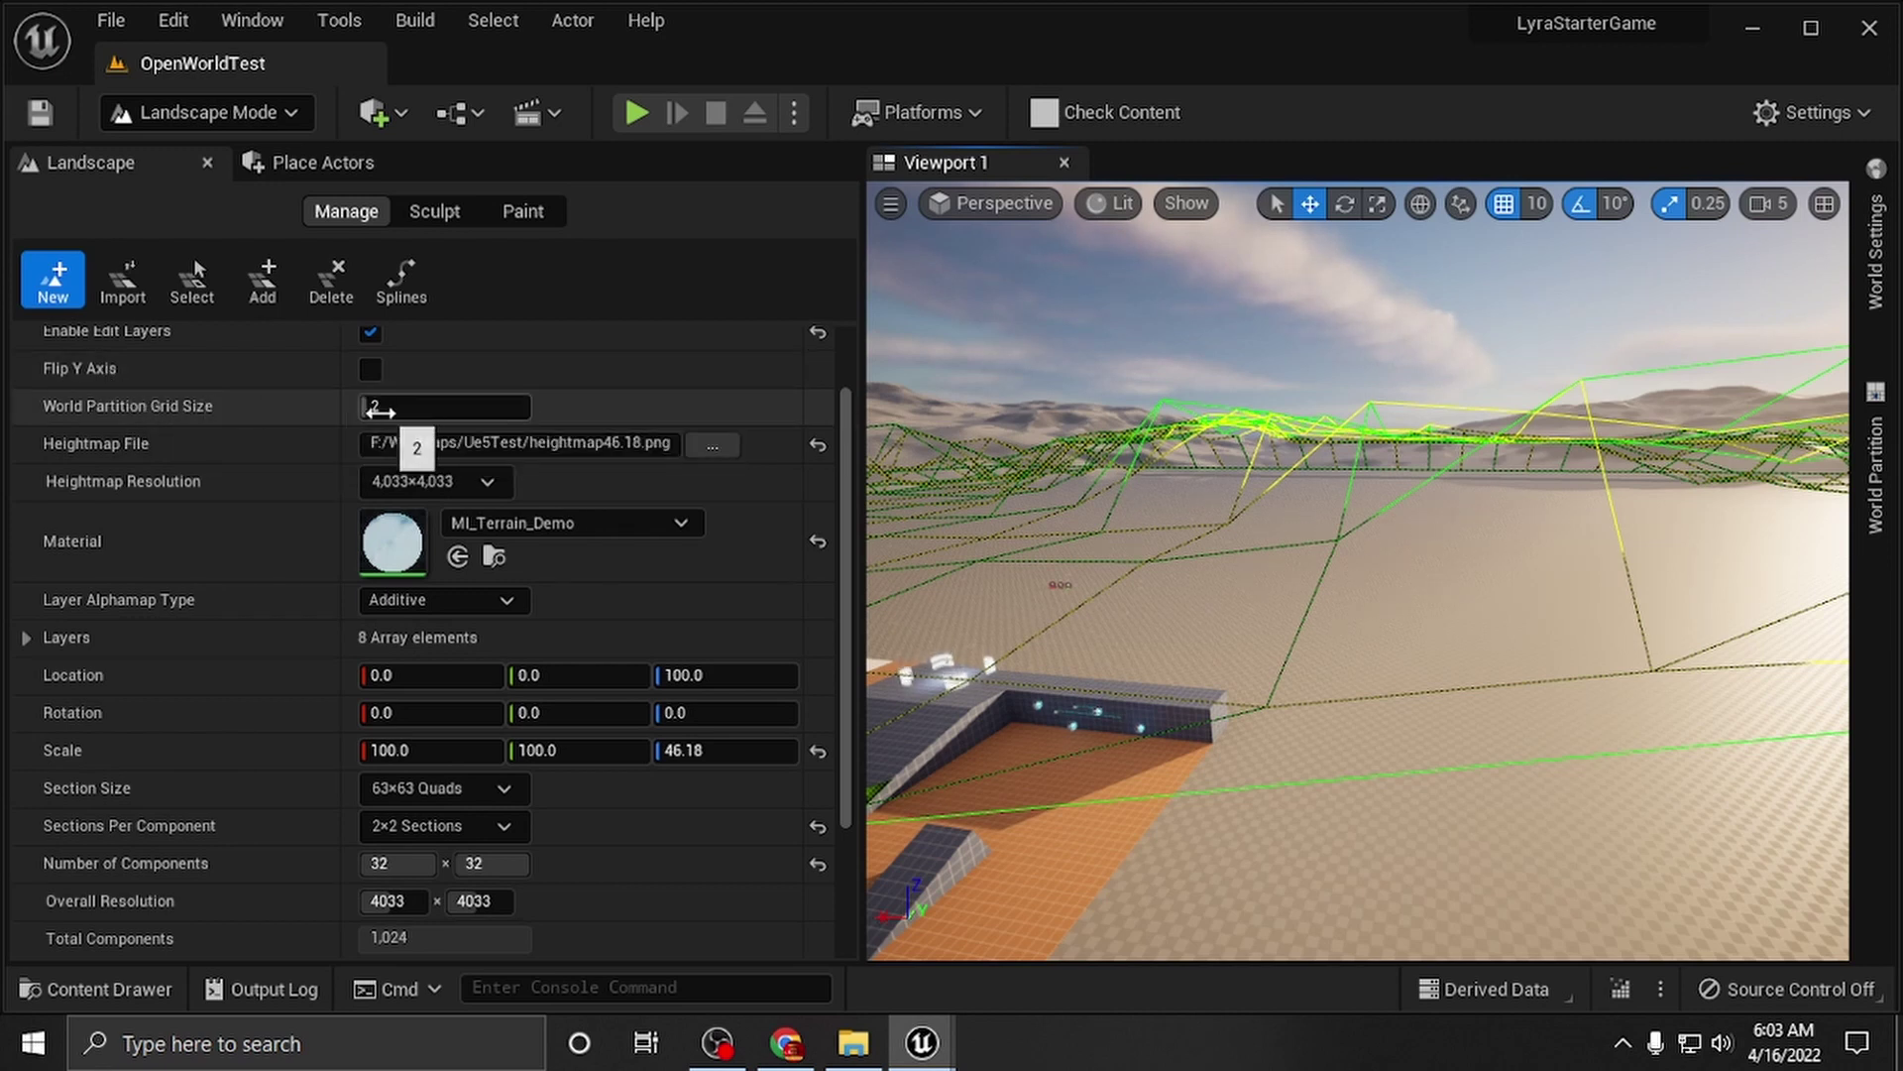
scroll(574, 670, "down", 3)
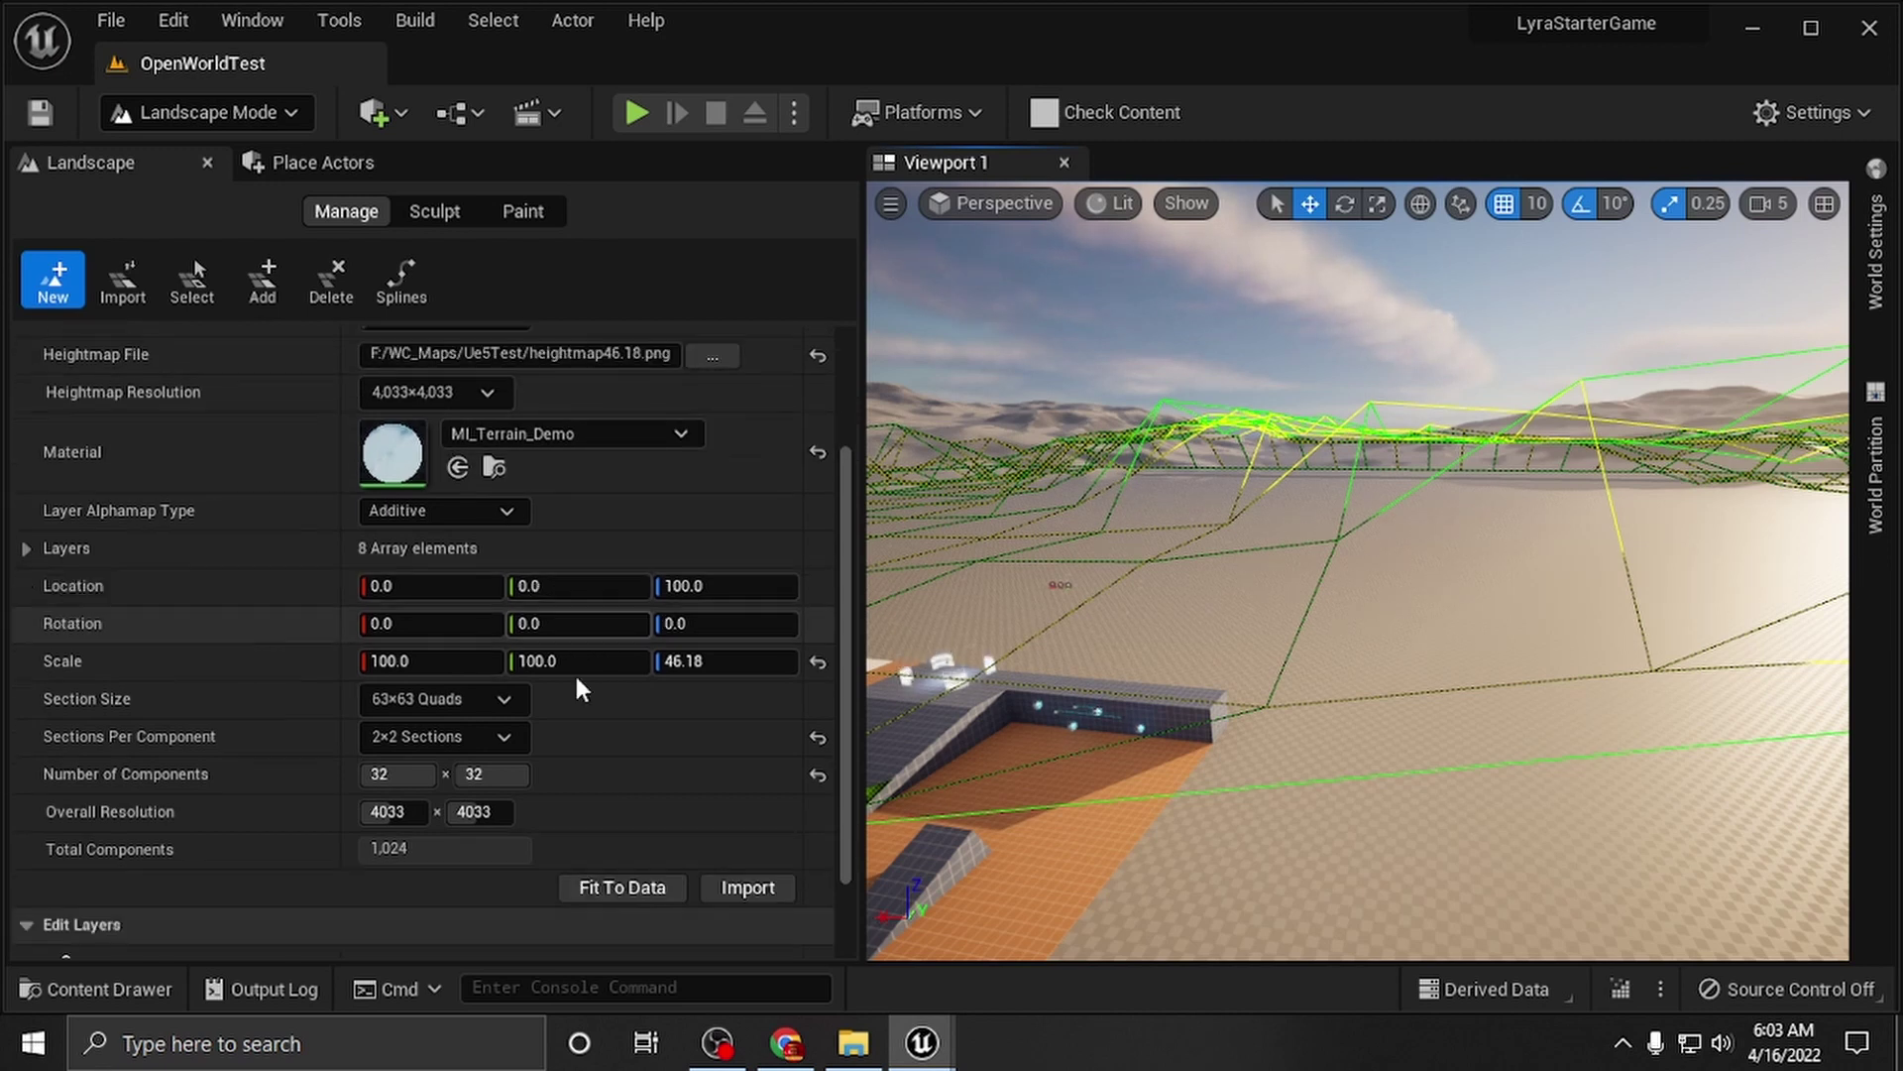
scroll(637, 787, "down", 1)
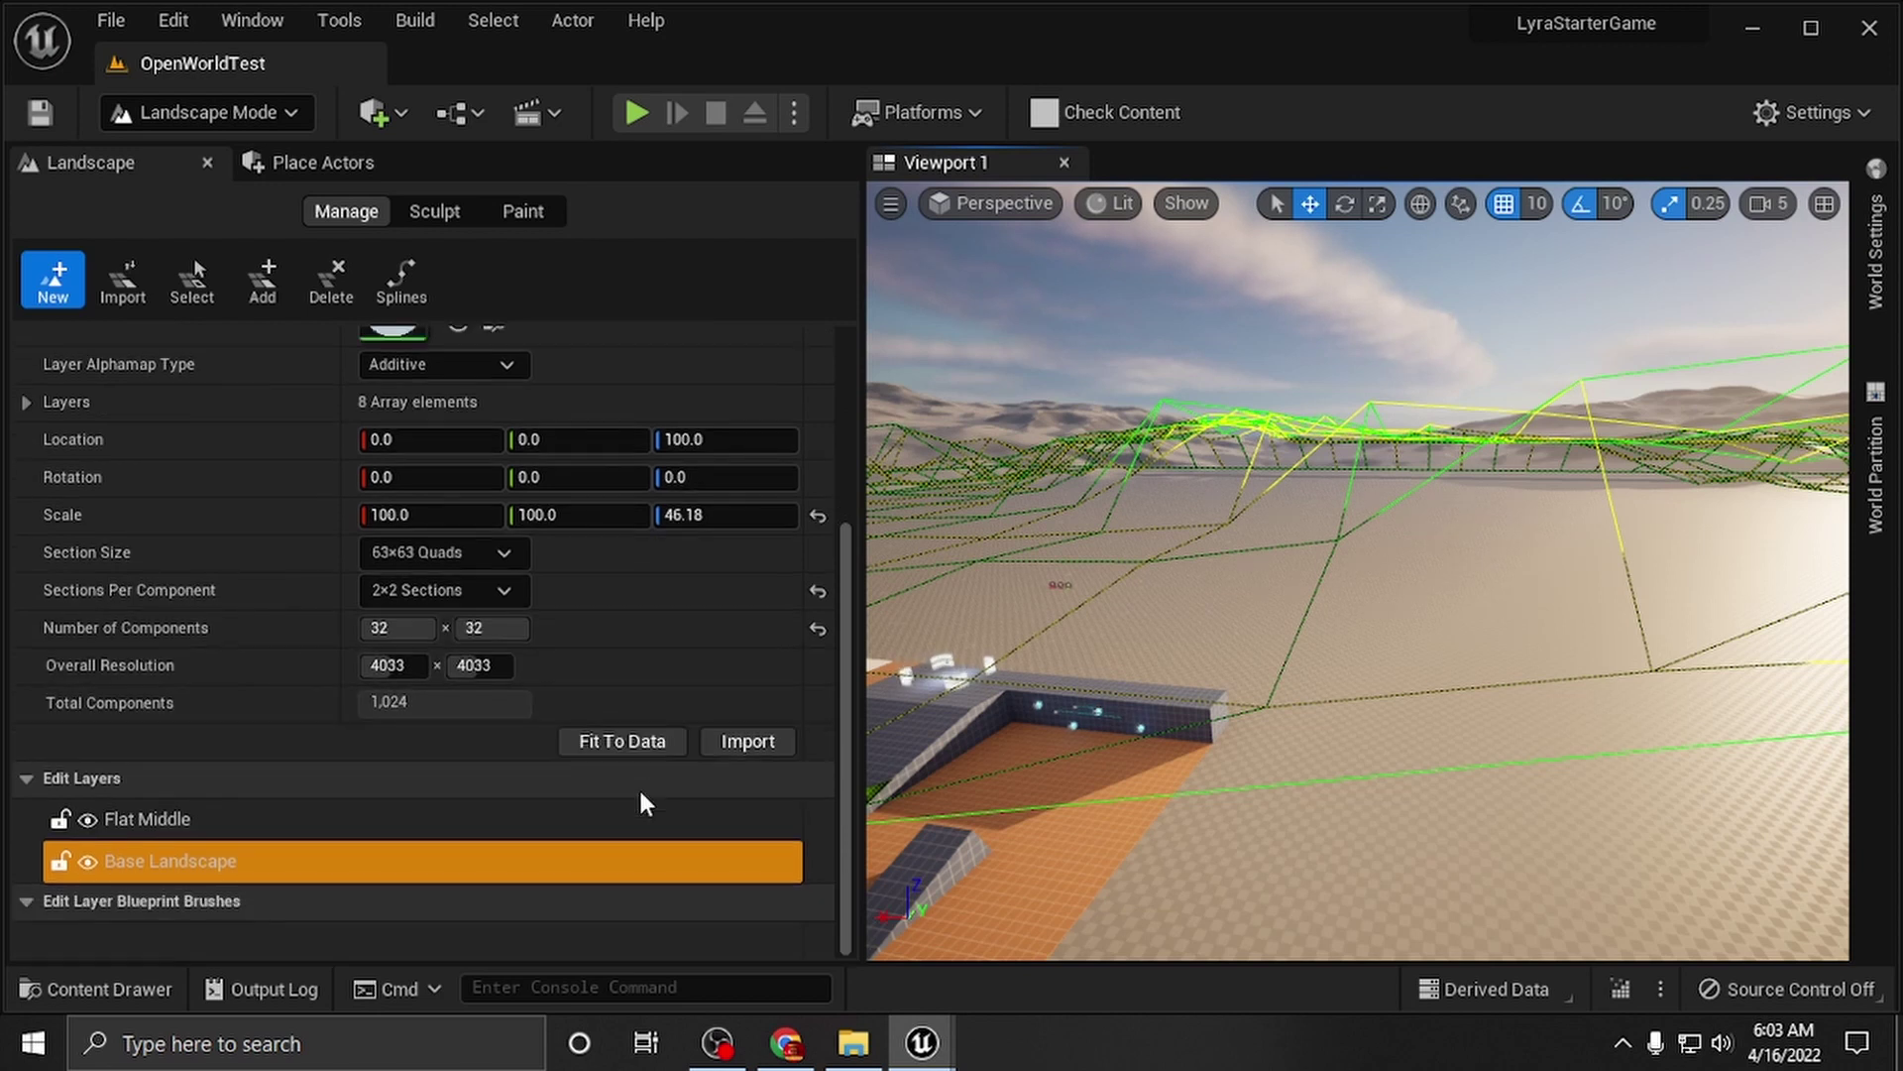
Step: Import the heightmap as the new landscape Landscape2
left_click(746, 751)
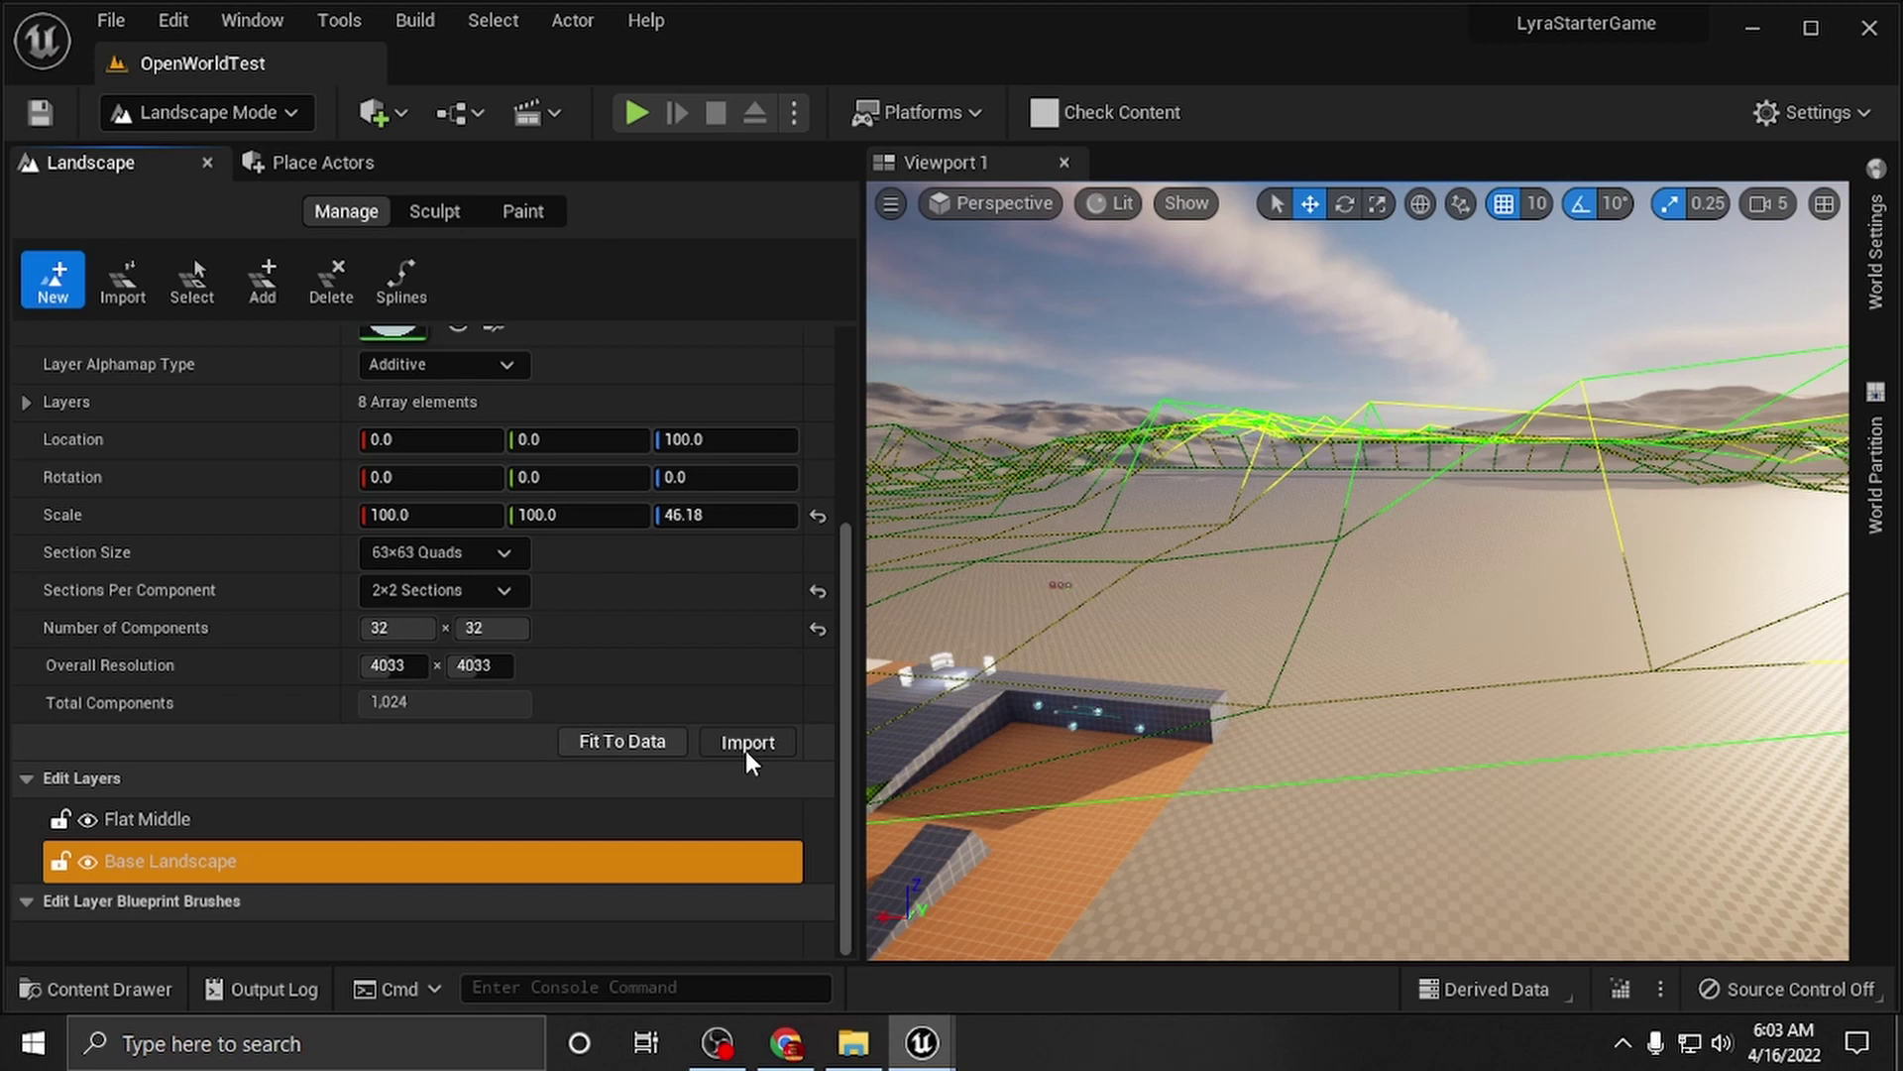
left_click(746, 752)
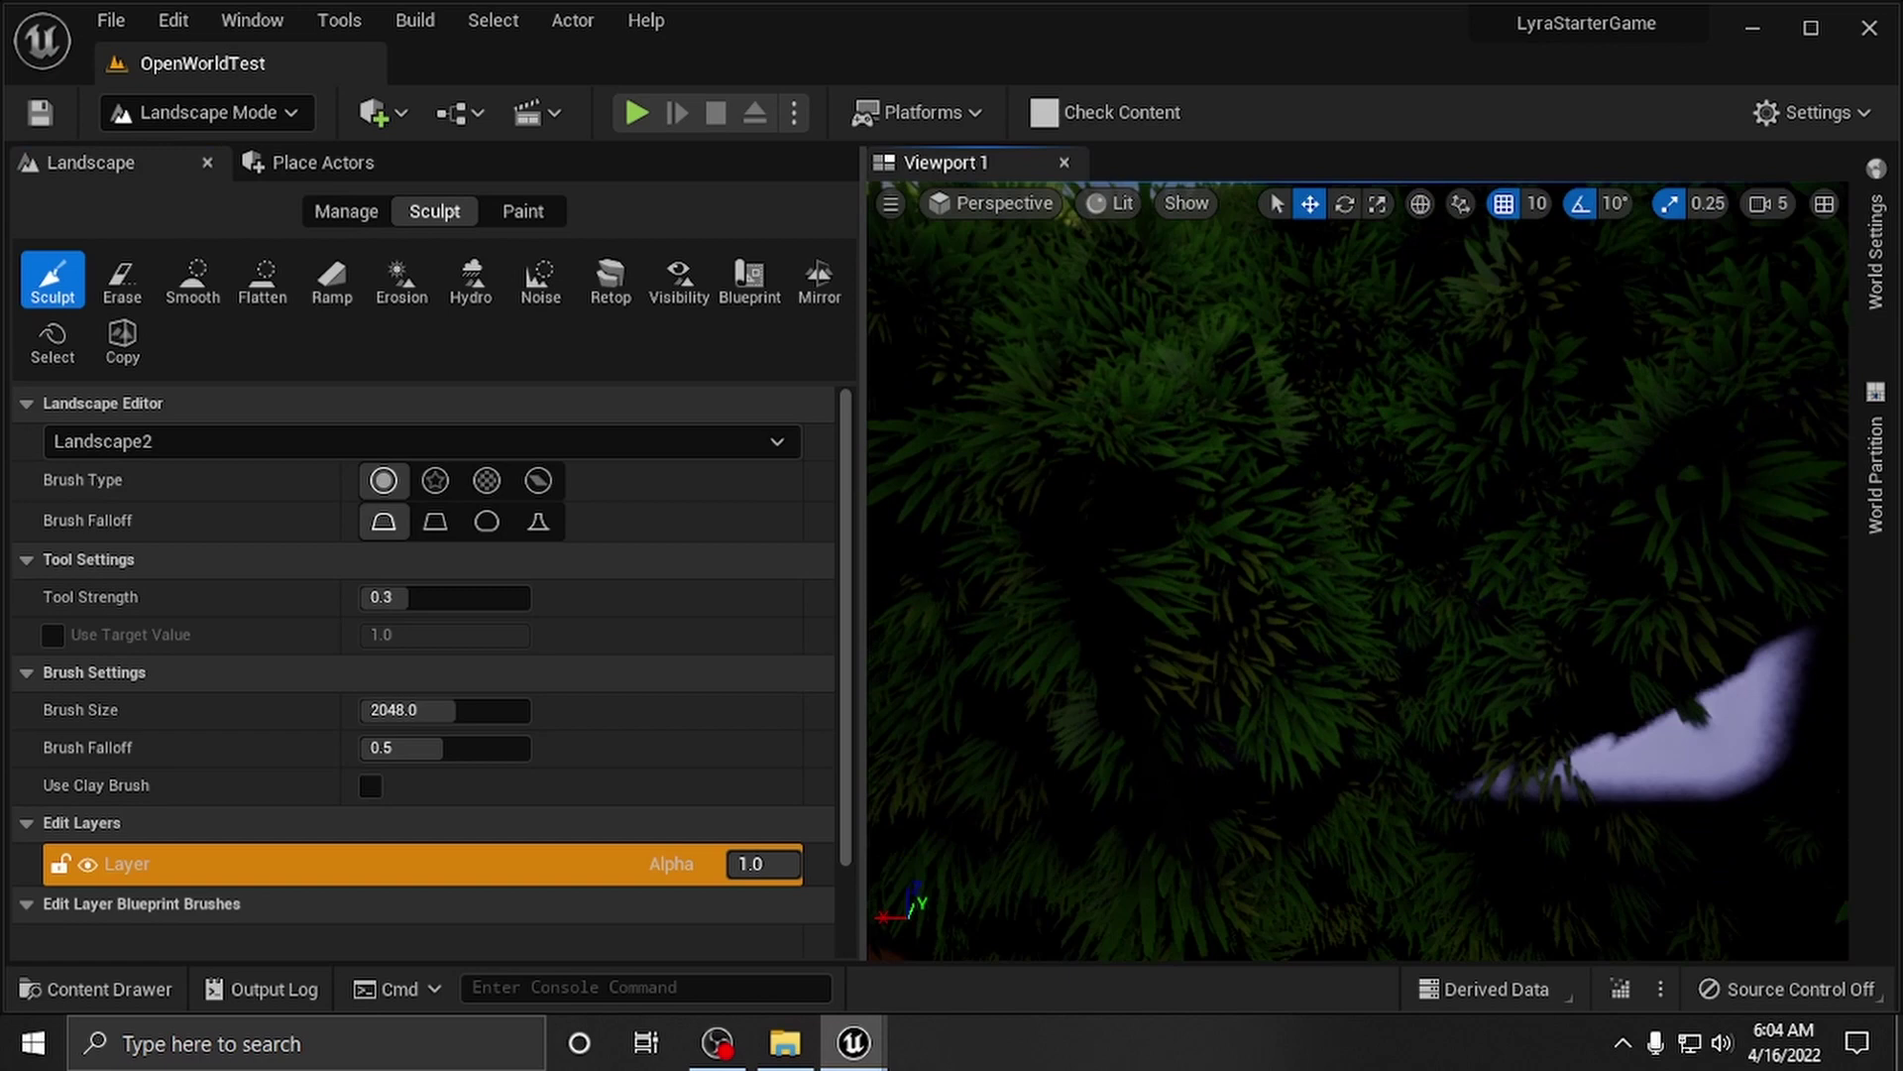
scroll(1139, 535, "down", 10)
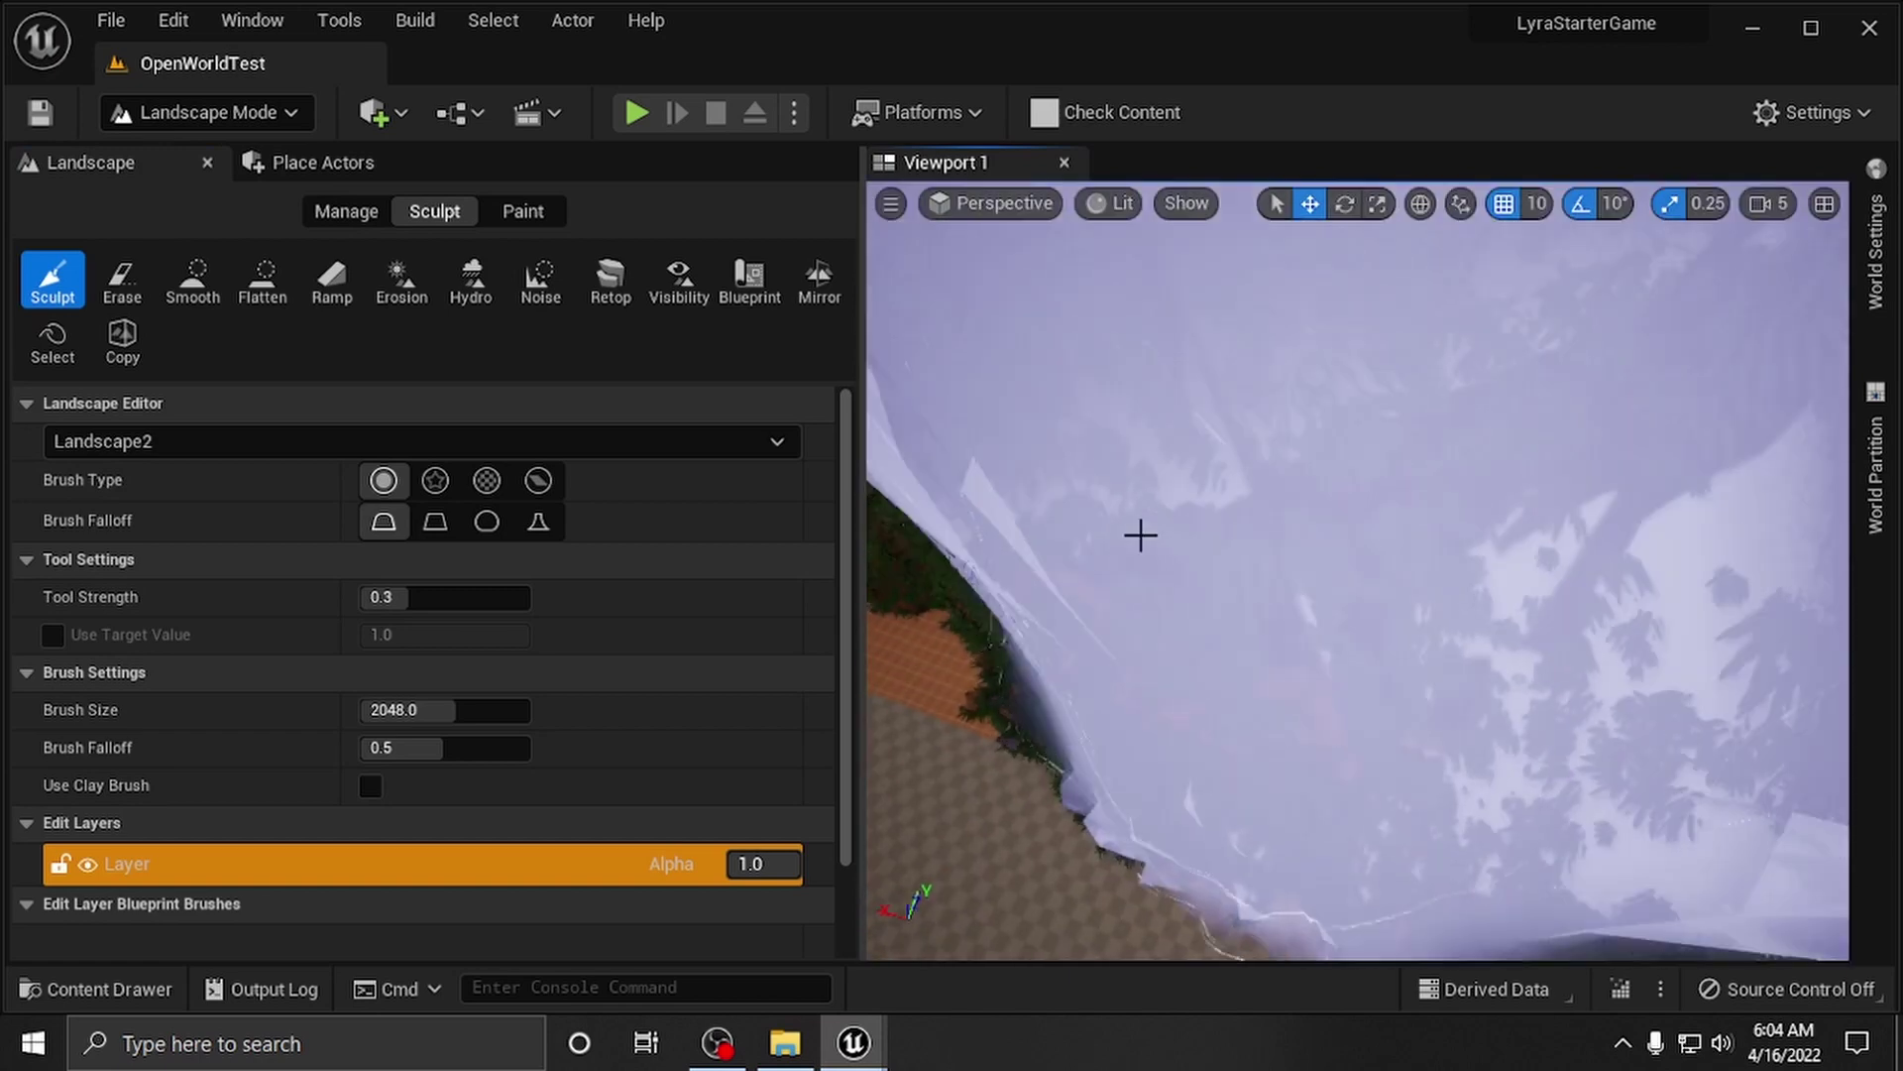
Step: Fly over Landscape2 to inspect its hills, snowy ridges and plateau
mouse_move(1132, 531)
right_mouse_down()
mouse_move(1140, 302)
mouse_move(1458, 285)
mouse_move(1160, 332)
mouse_move(1083, 262)
mouse_move(1122, 529)
right_mouse_up()
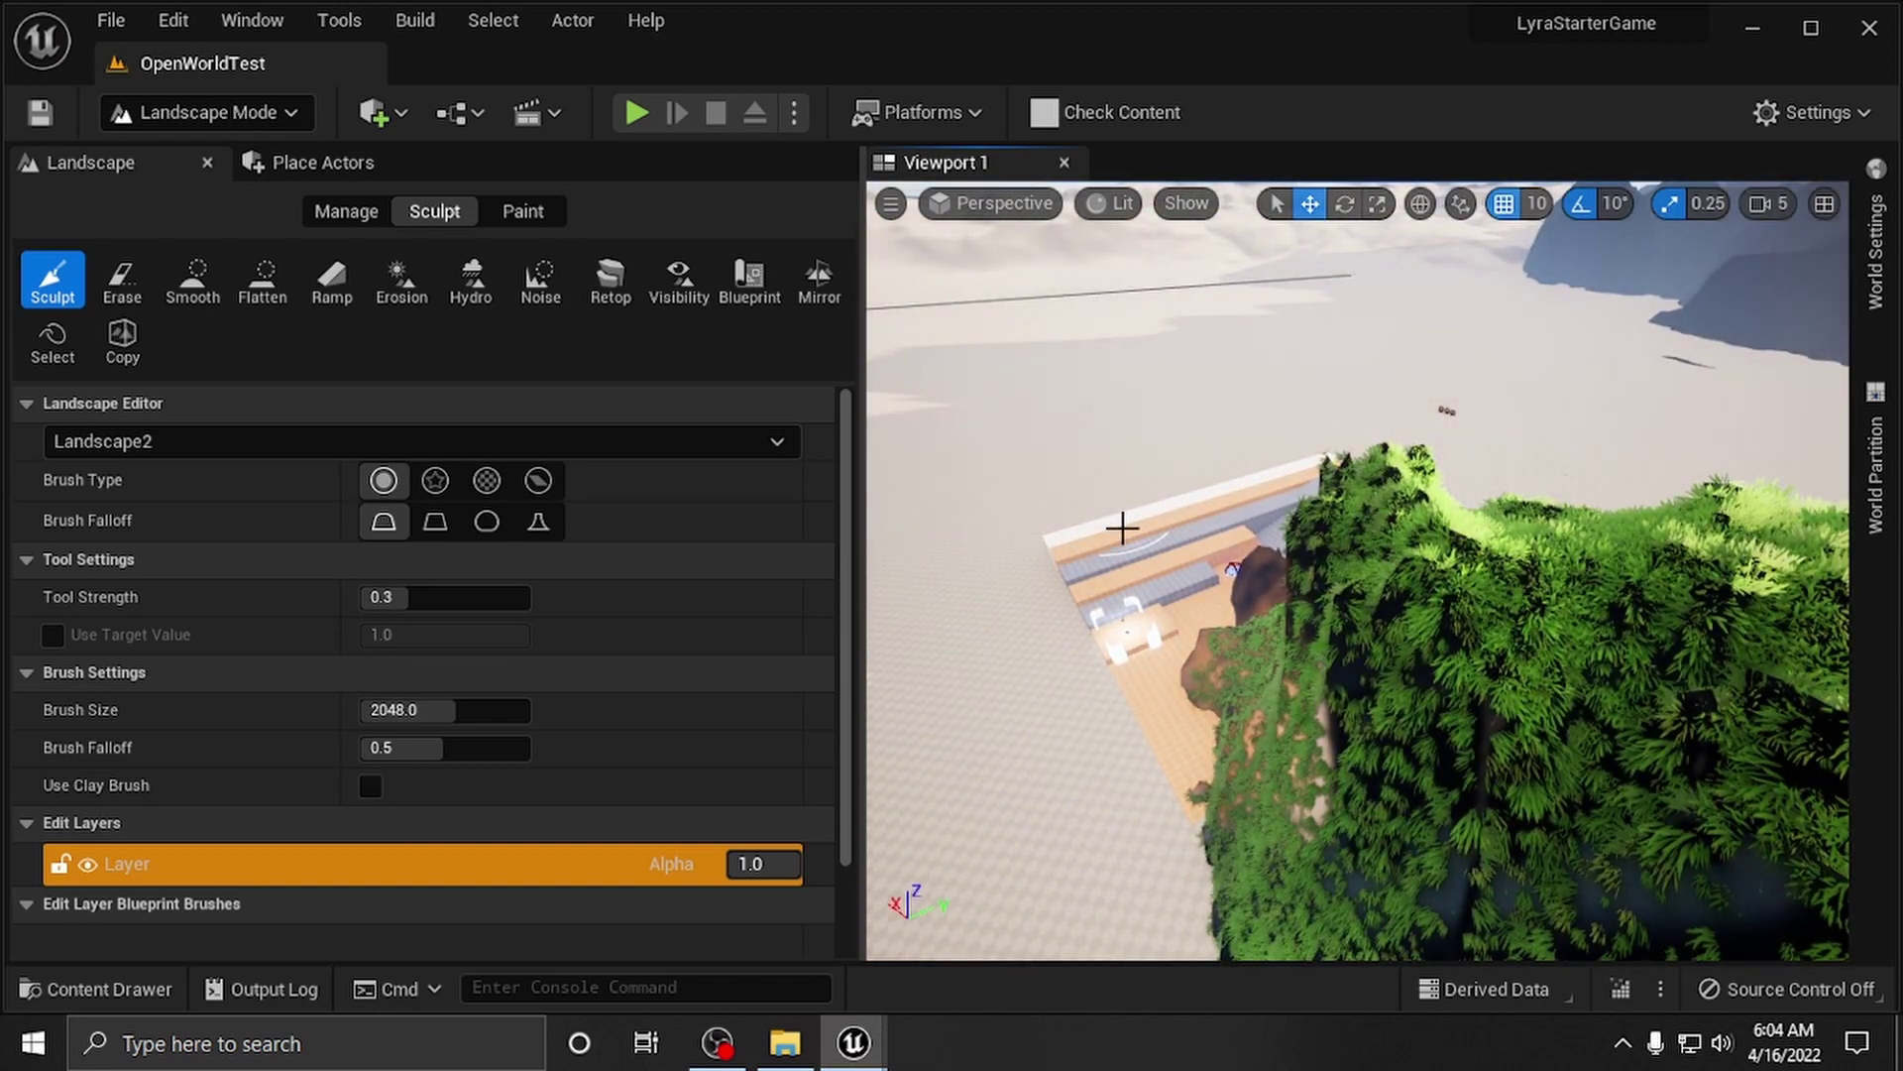
right_click_drag(1122, 528, 1122, 528)
right_click_drag(1237, 554, 1224, 616)
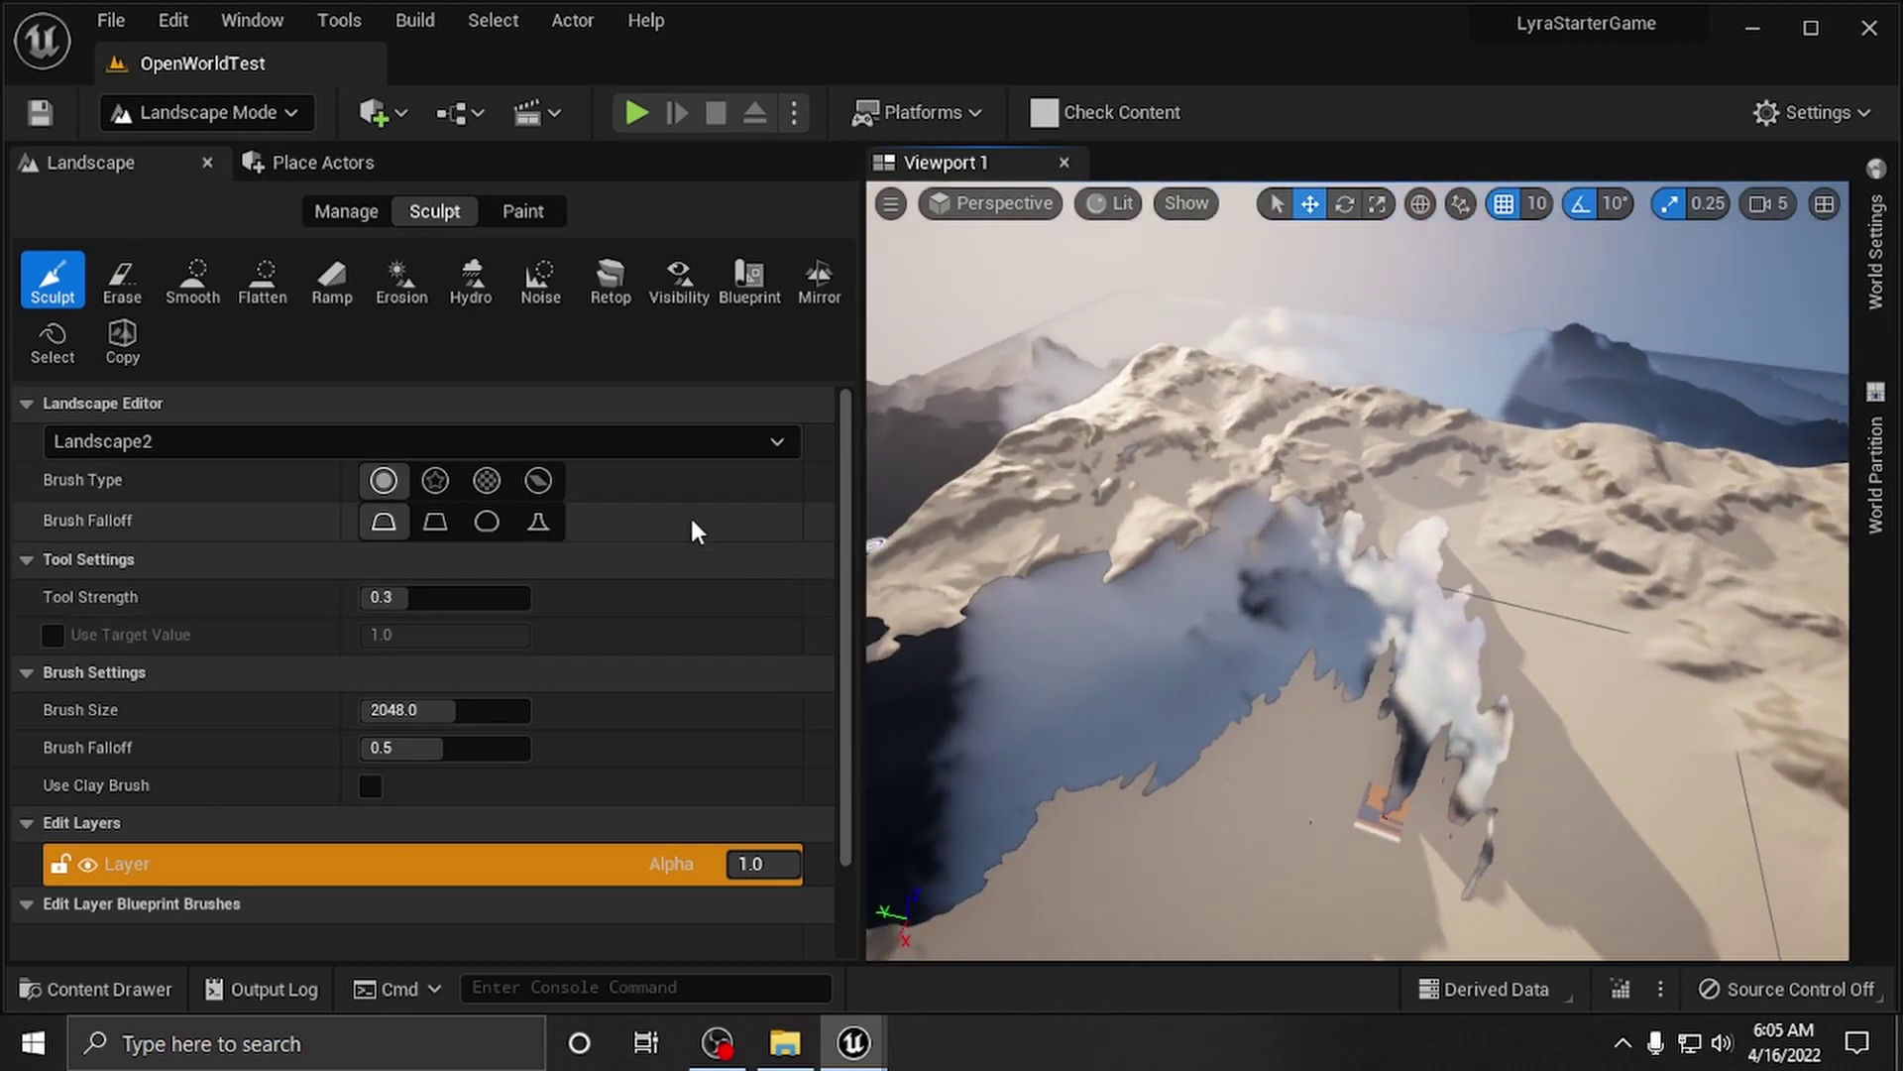
left_click(521, 212)
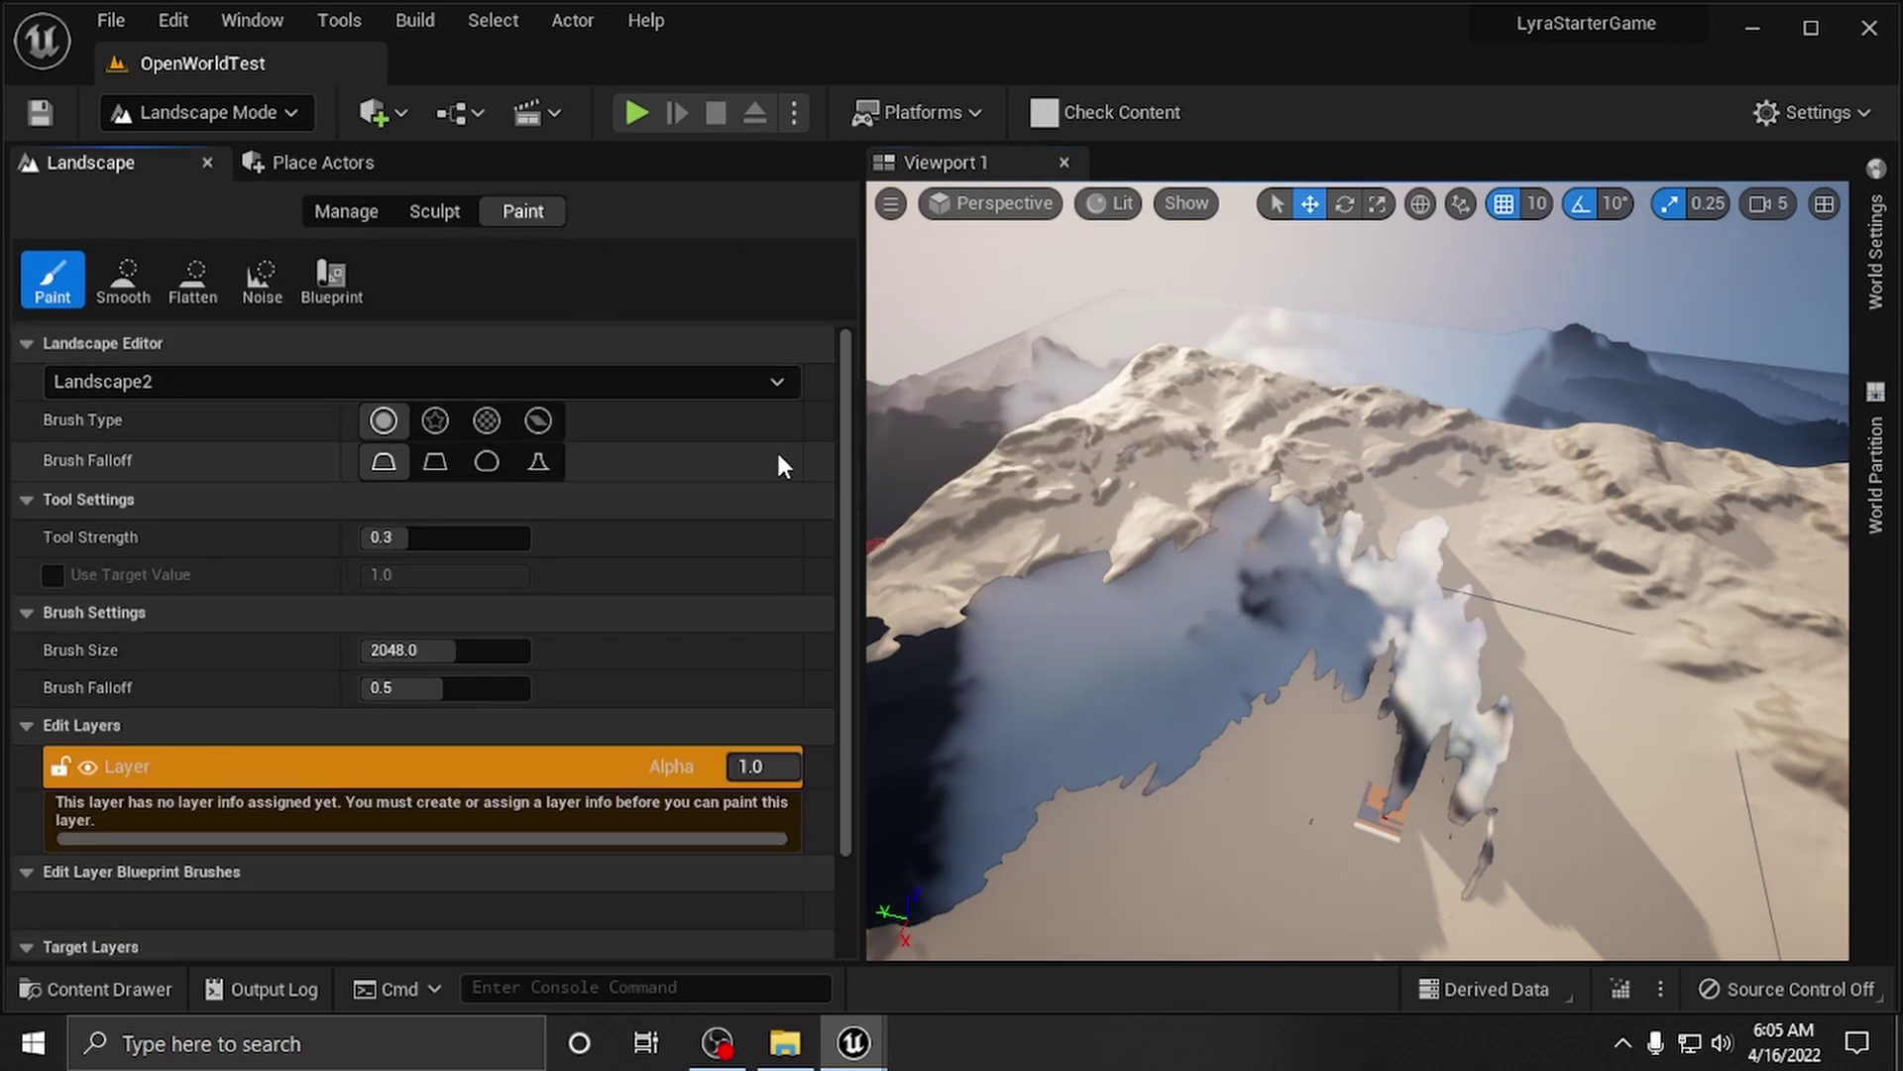
Step: Assign AutoLandscape_LayerInfo to the Auto Landscape target layer so grass and rock appear
left_click_drag(861, 510, 720, 509)
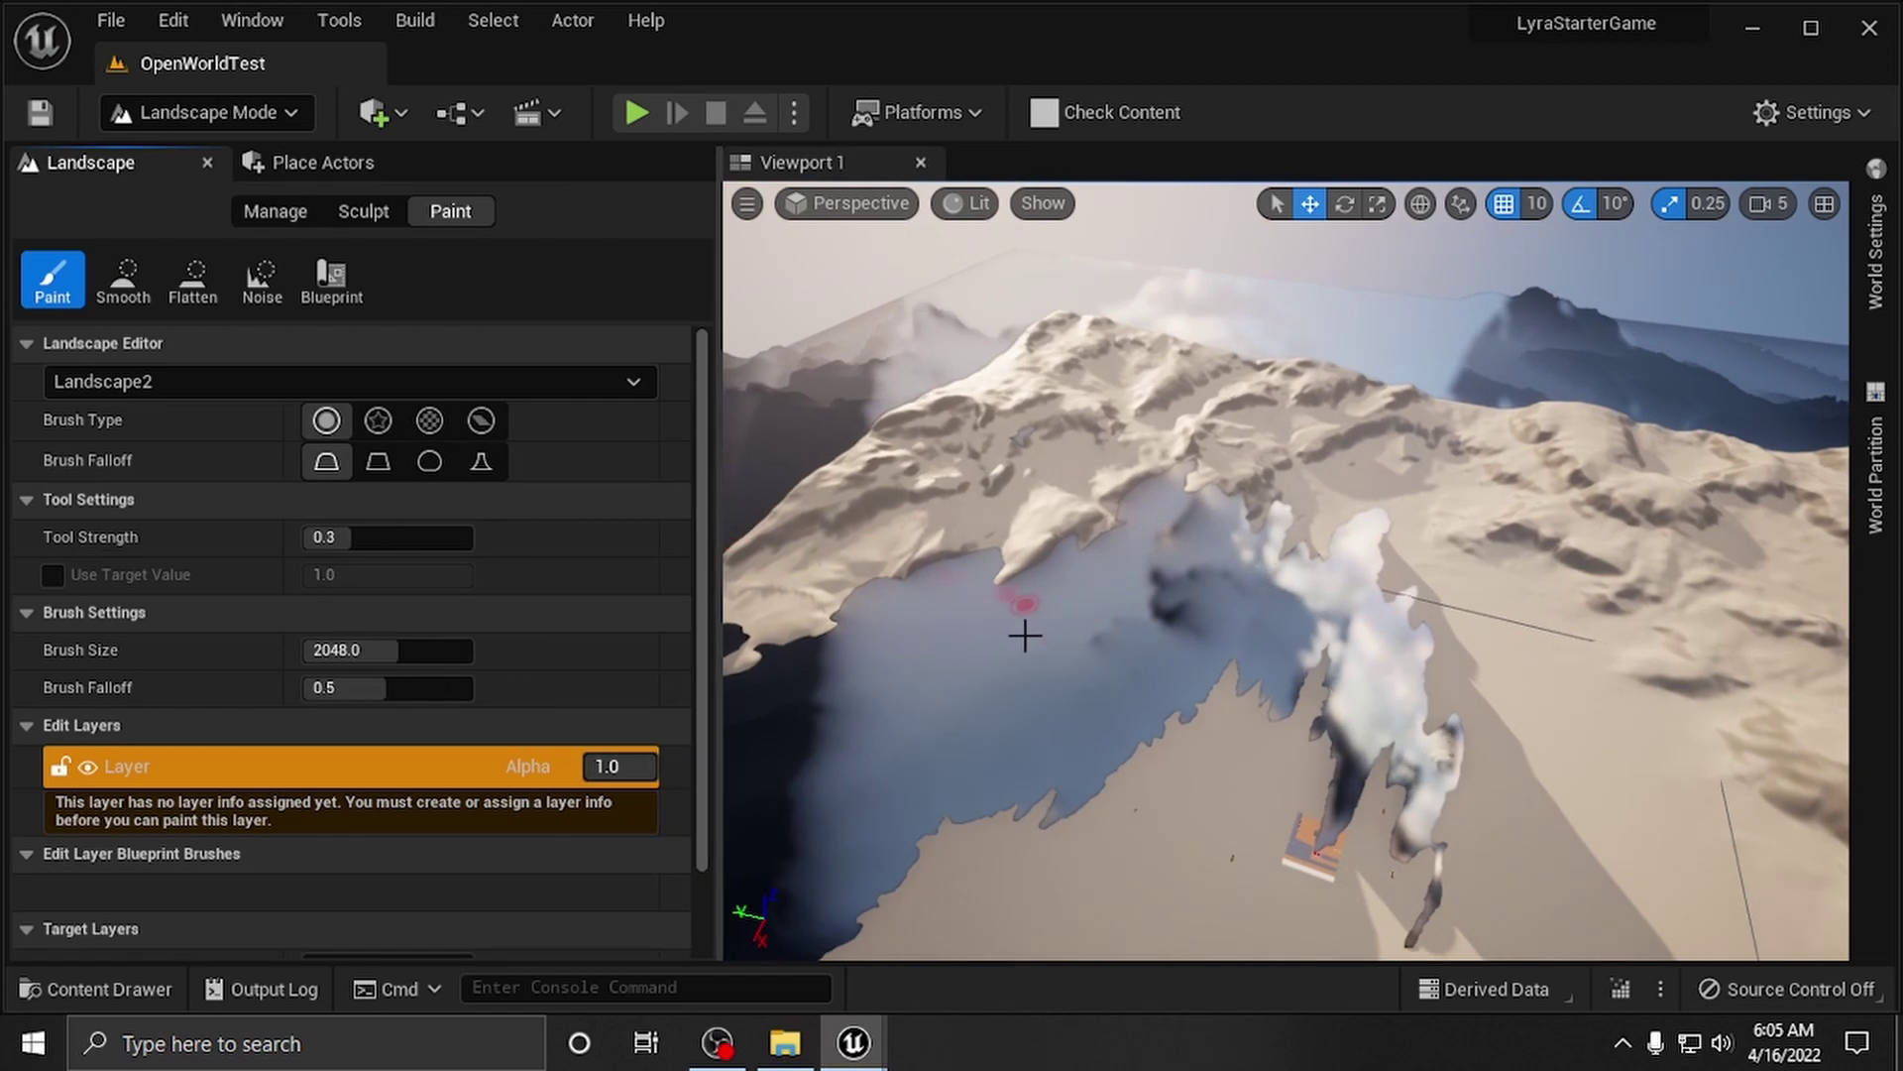
mouse_move(1101, 625)
right_mouse_down()
mouse_move(1101, 684)
mouse_move(1113, 629)
right_mouse_up()
key("w")
scroll(1078, 631, "up", 6)
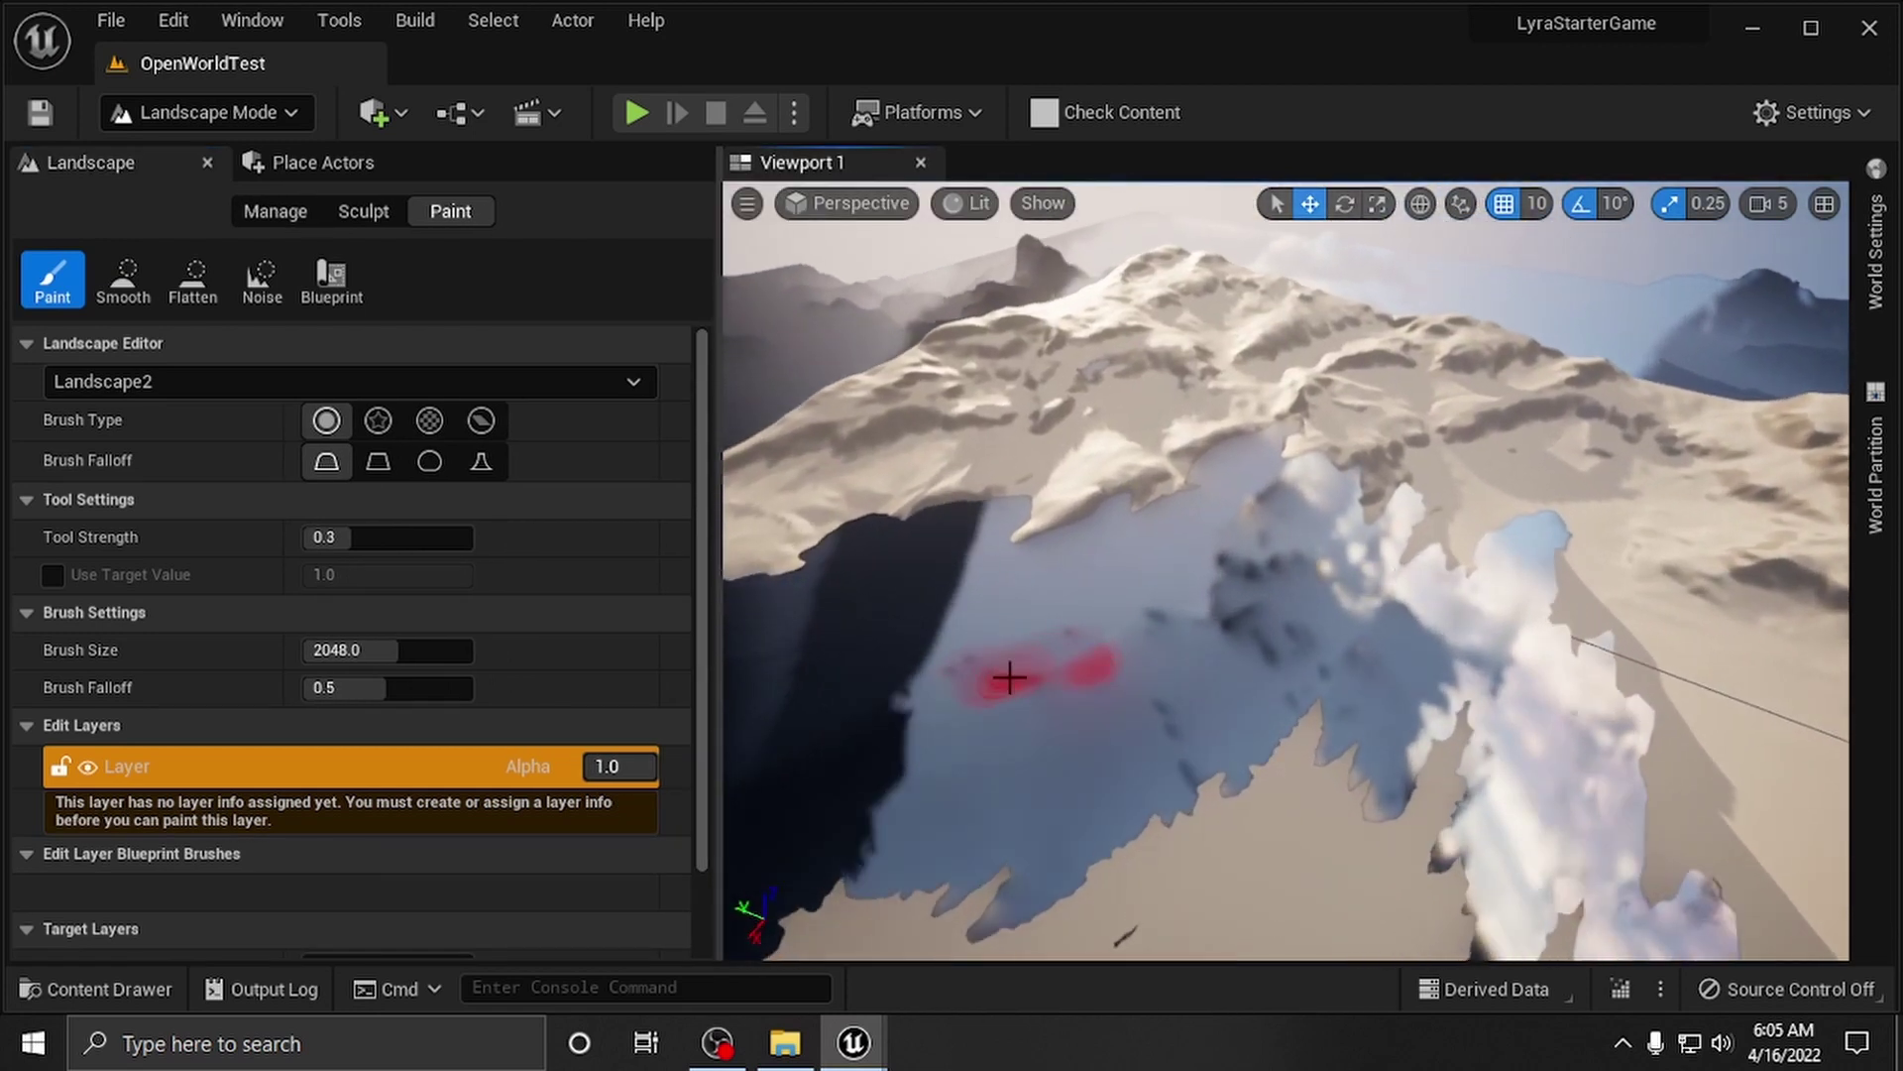
scroll(431, 771, "down", 10)
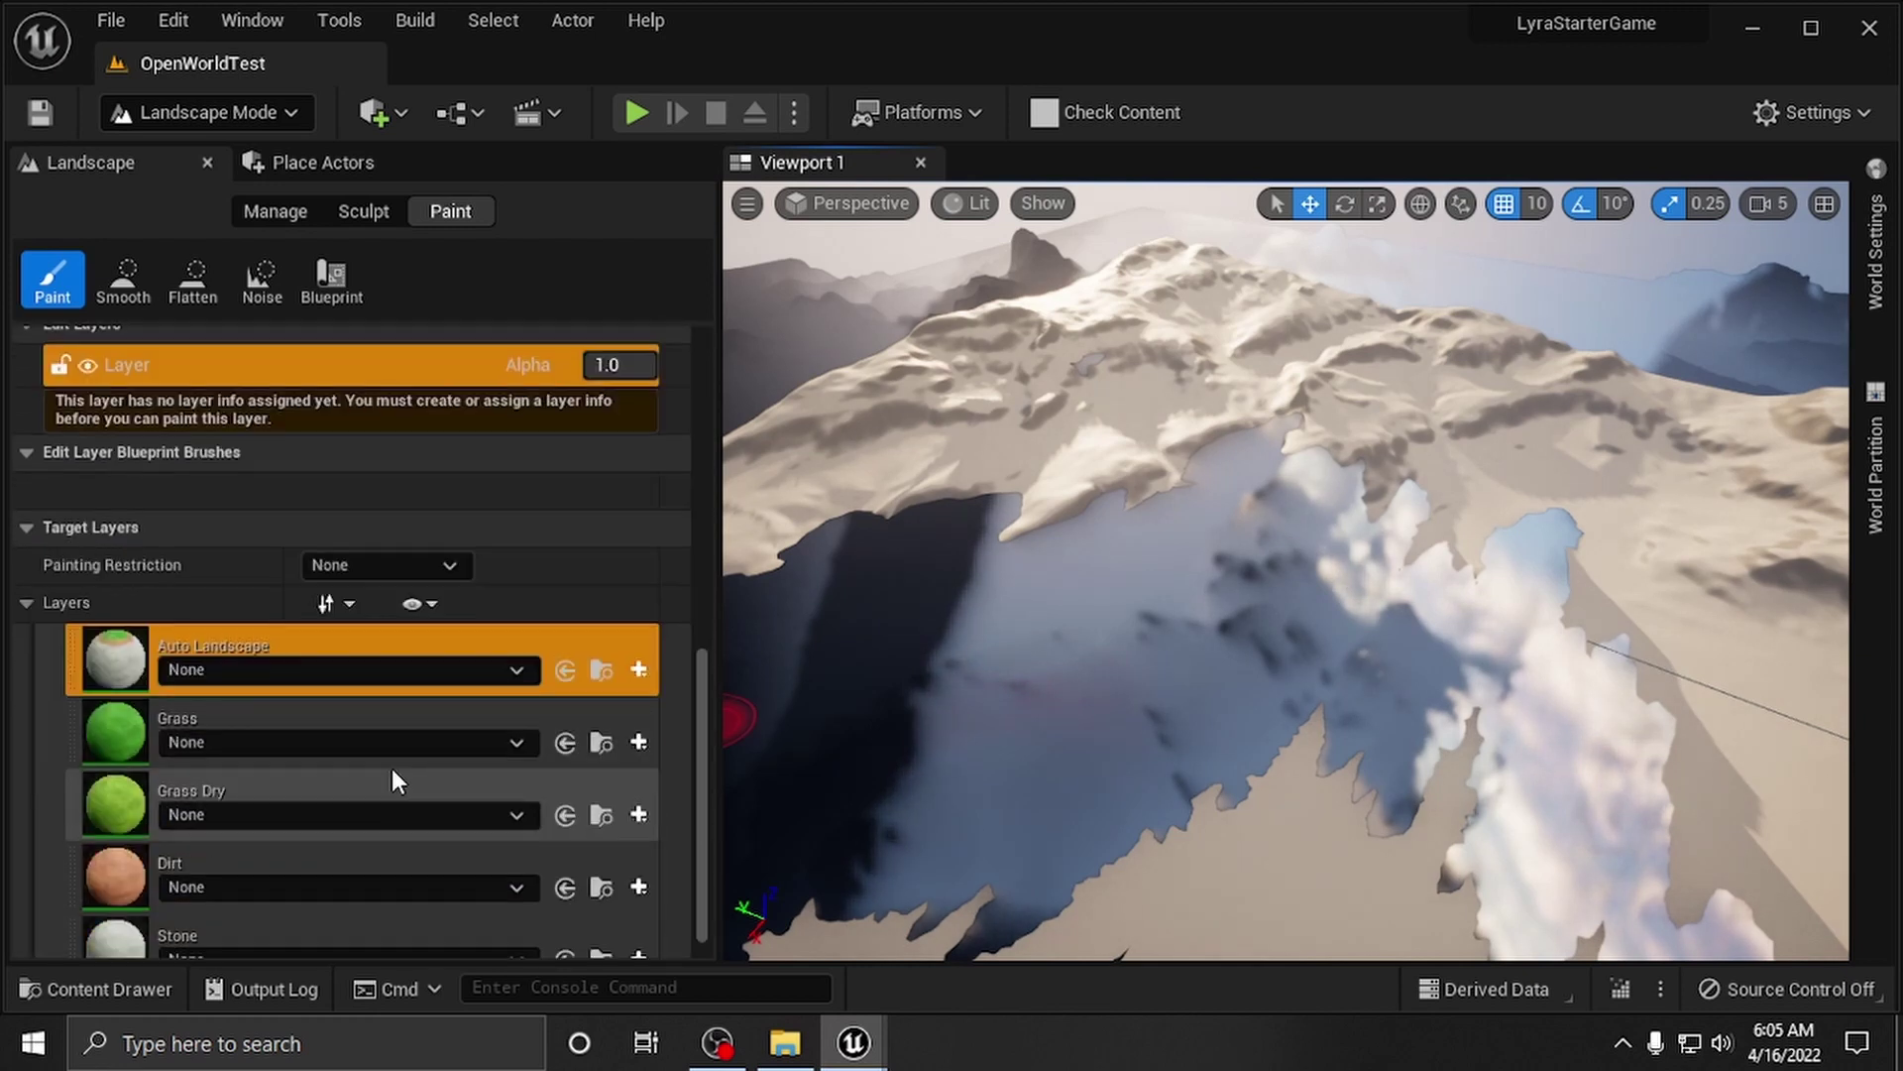
left_click(343, 551)
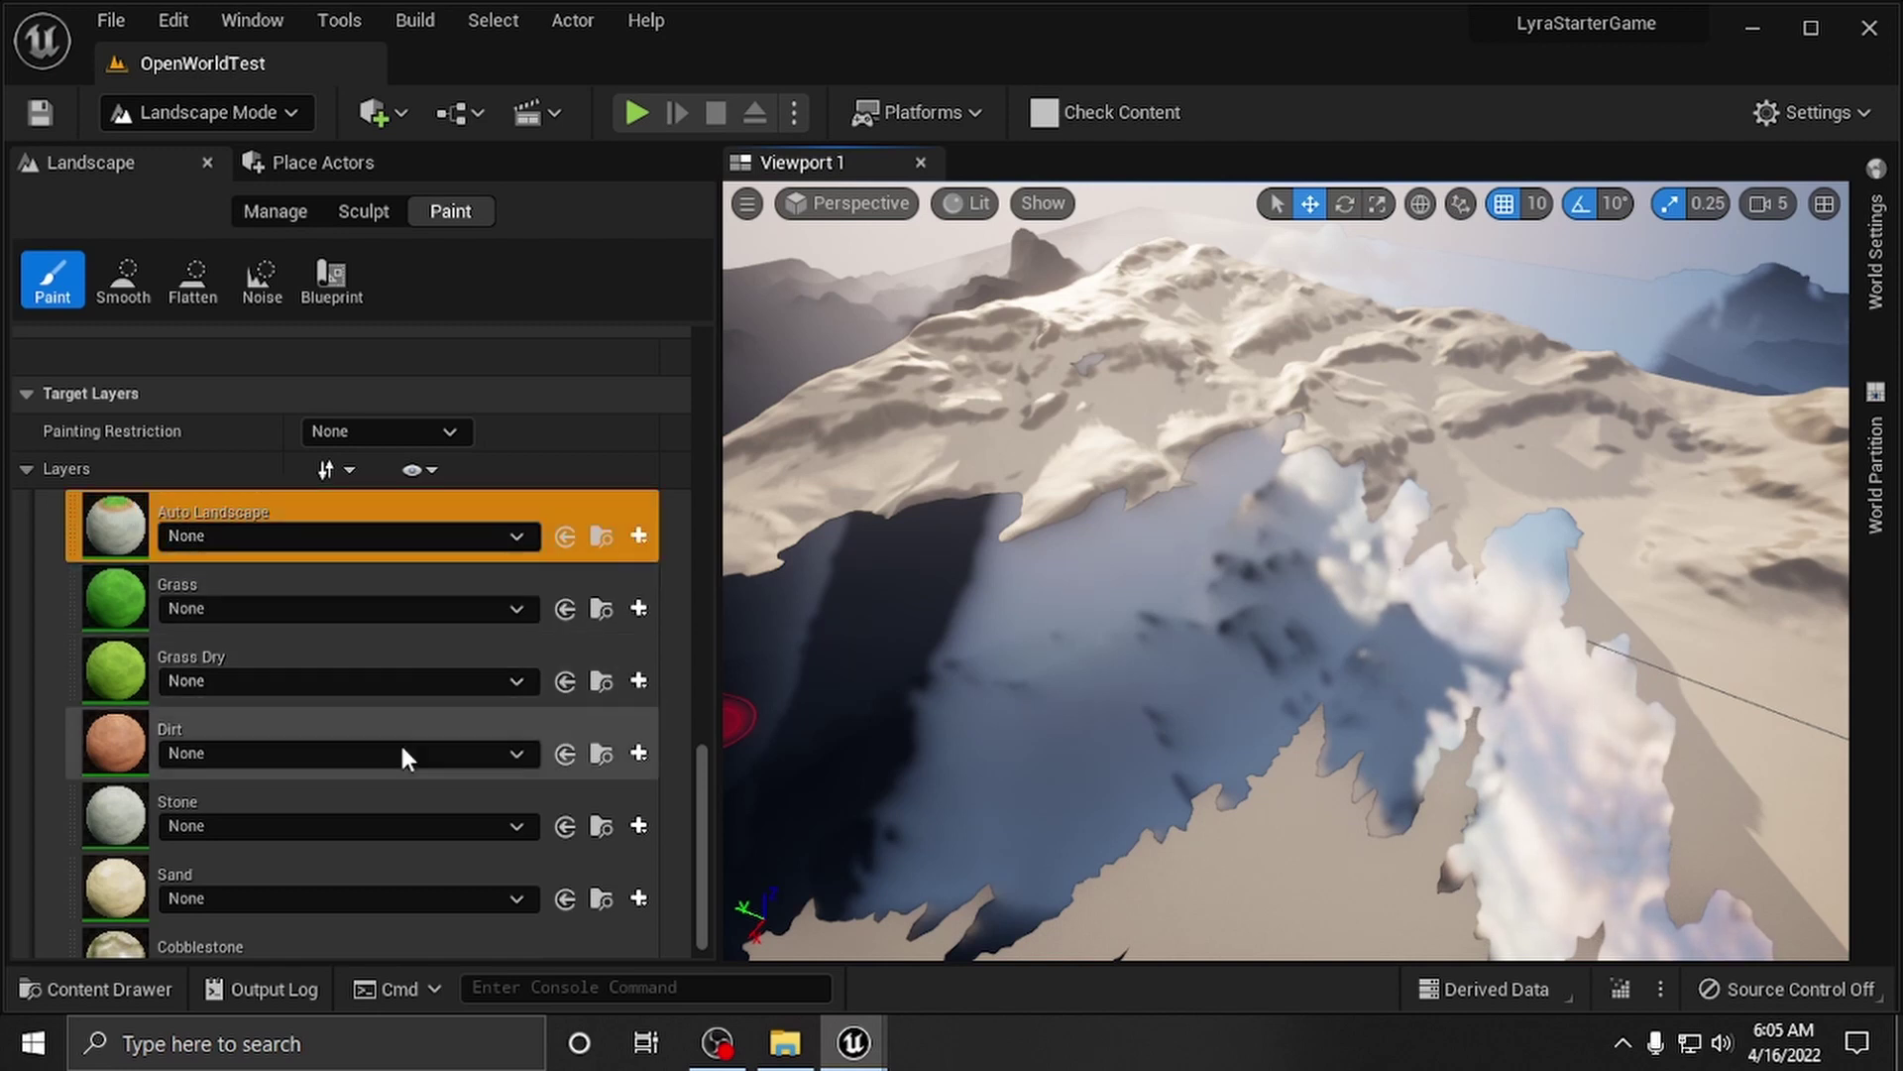
scroll(448, 693, "down", 2)
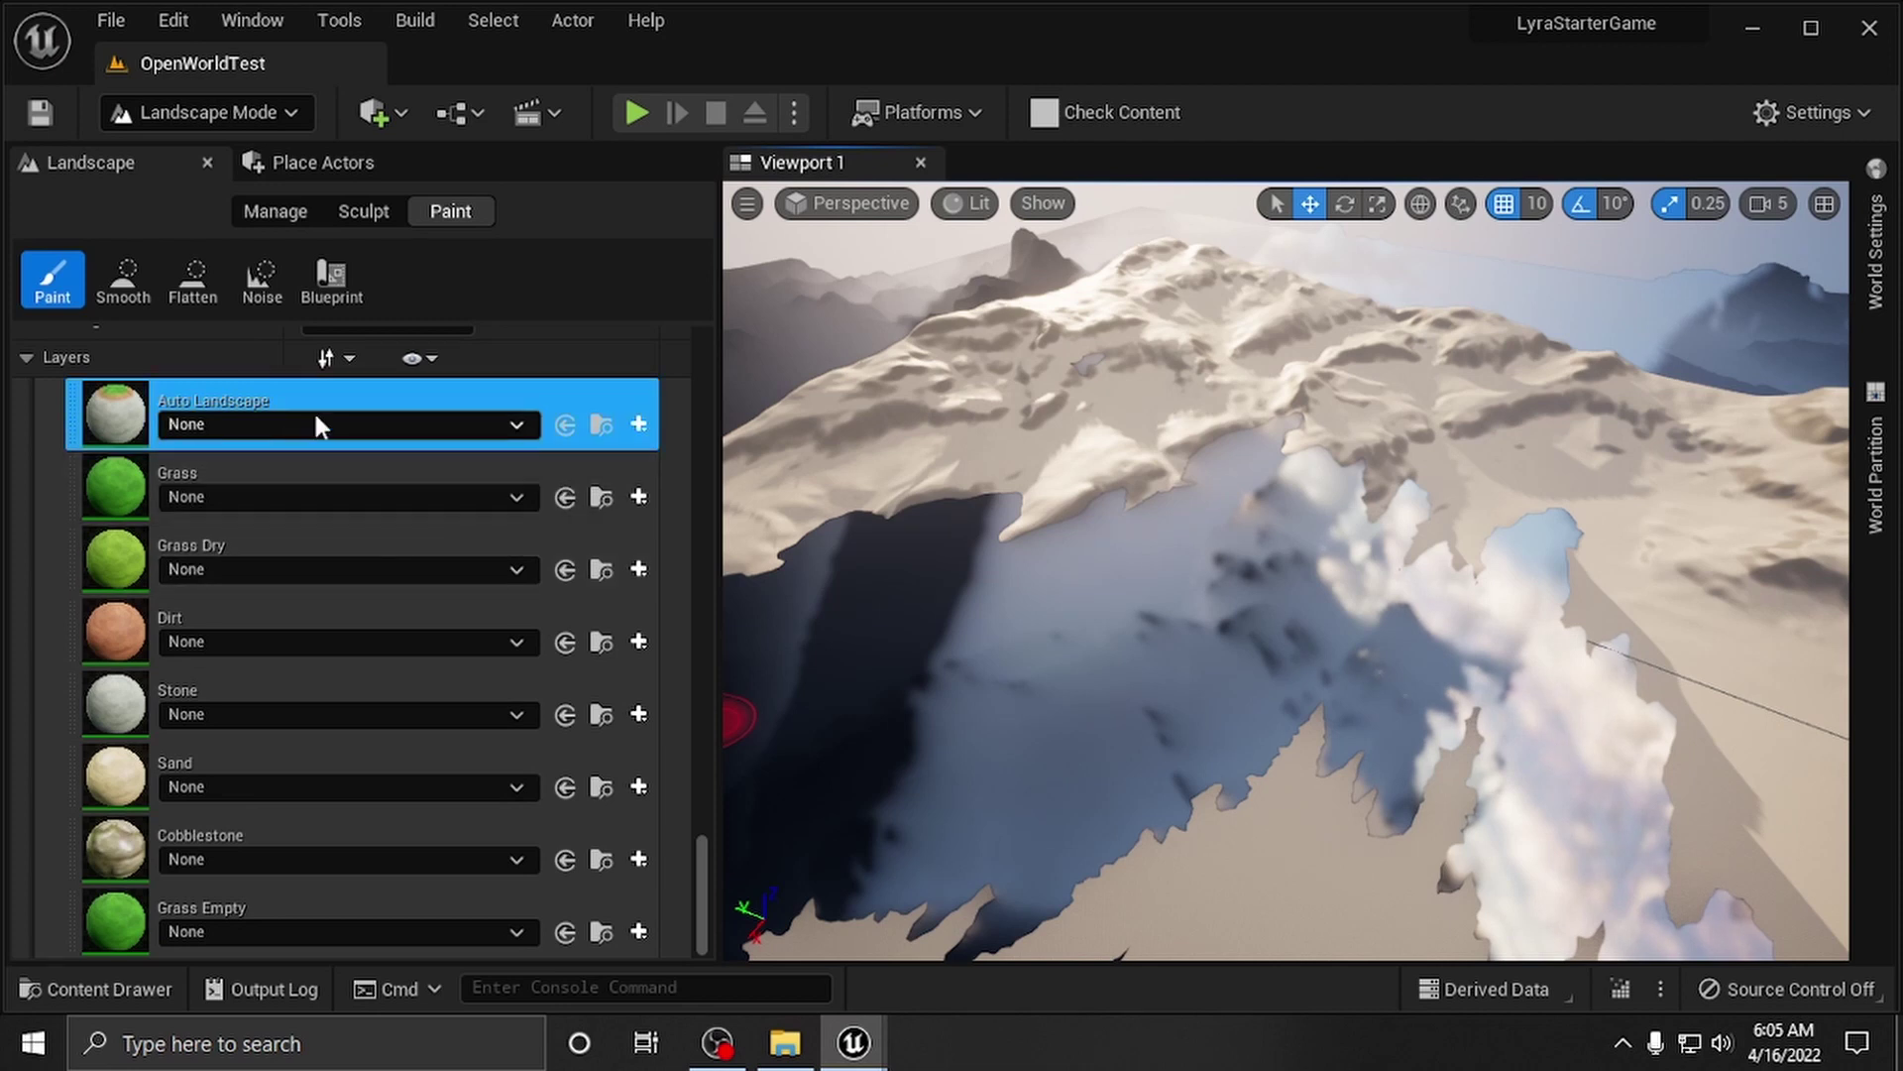
left_click(498, 424)
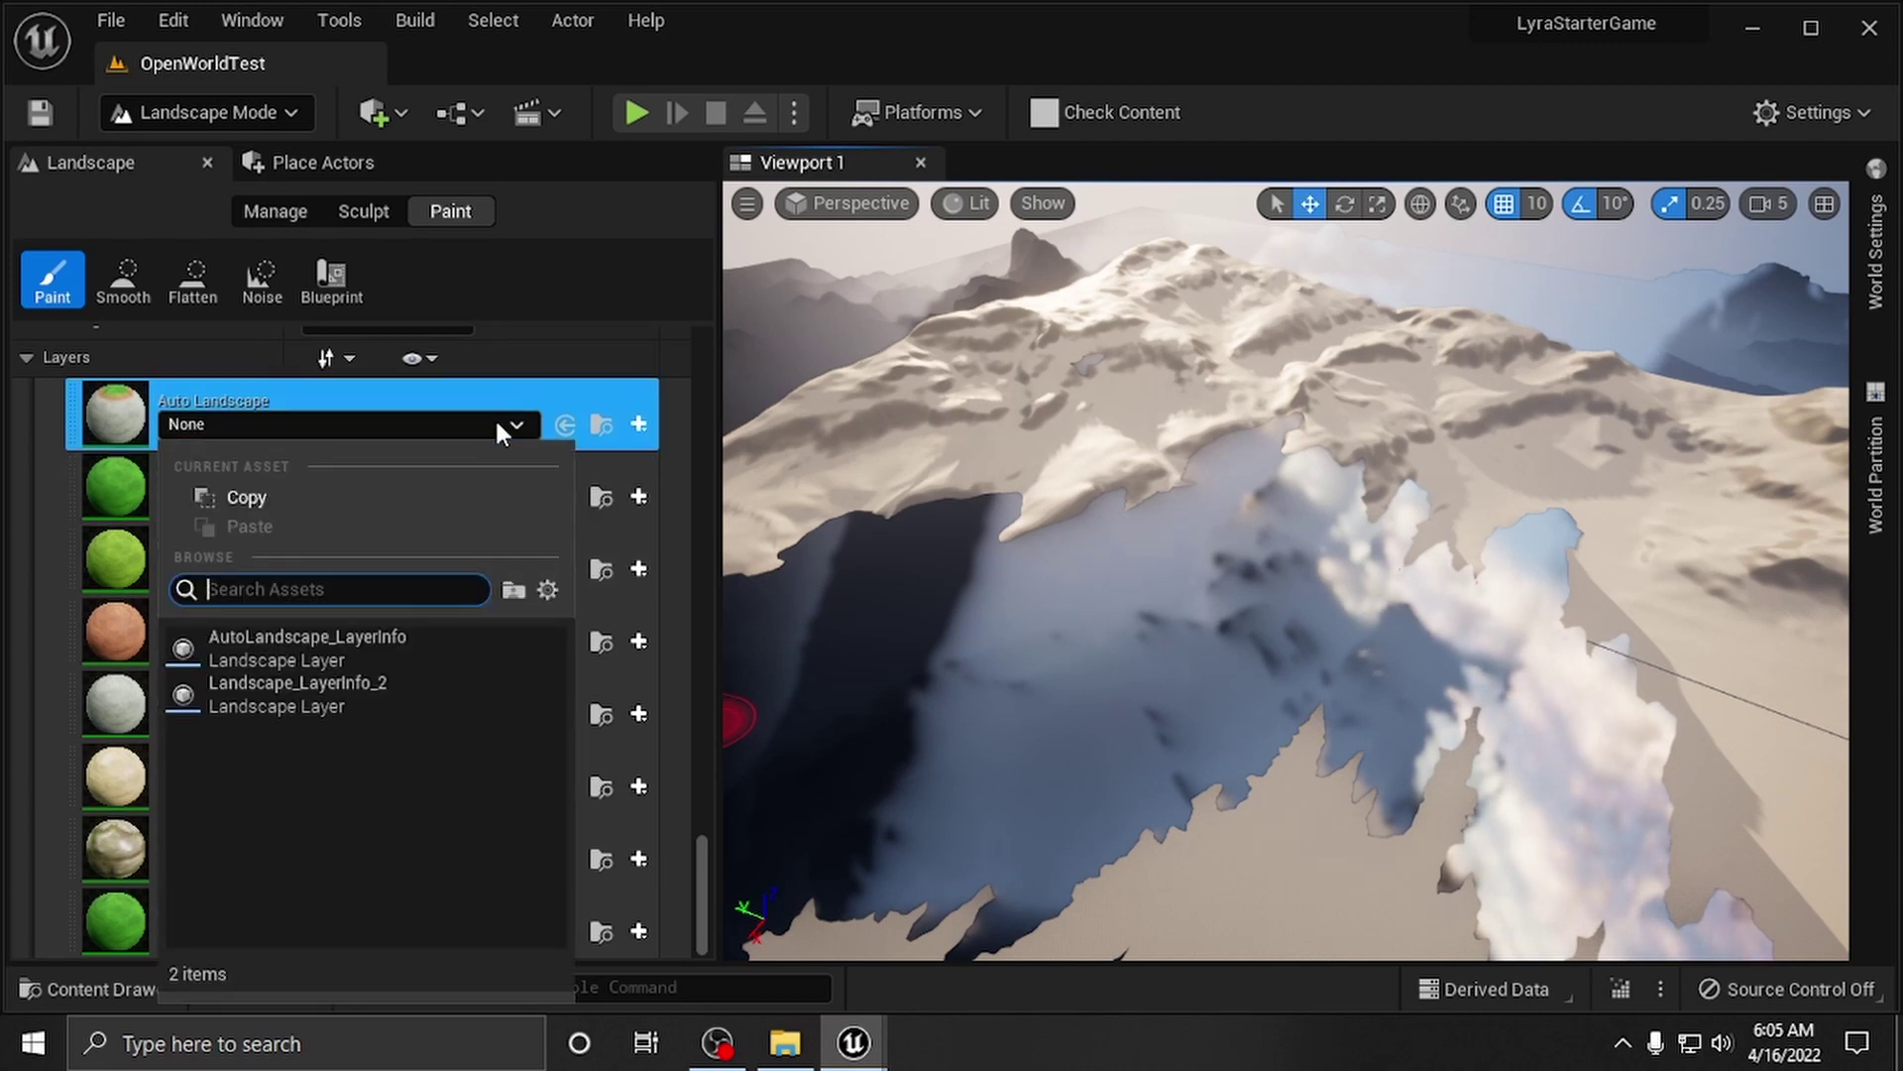
left_click(302, 641)
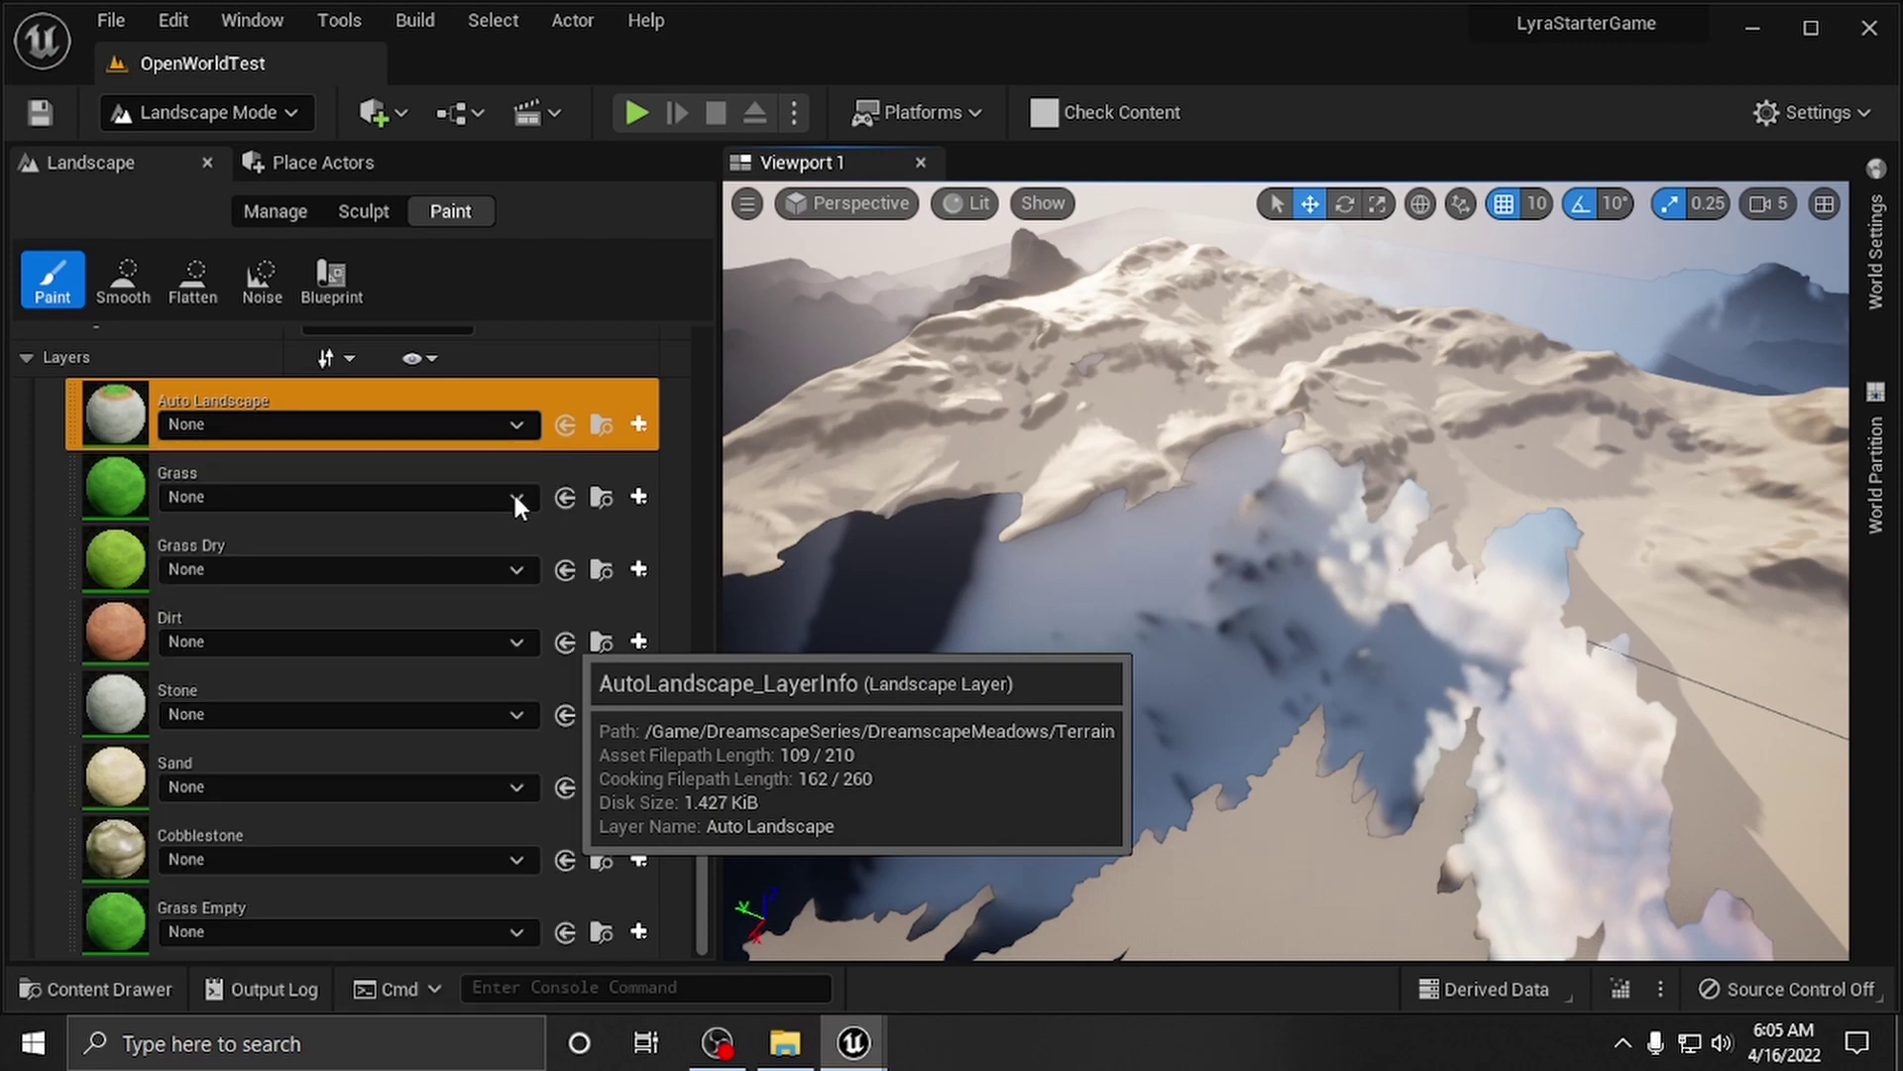
left_click(975, 704)
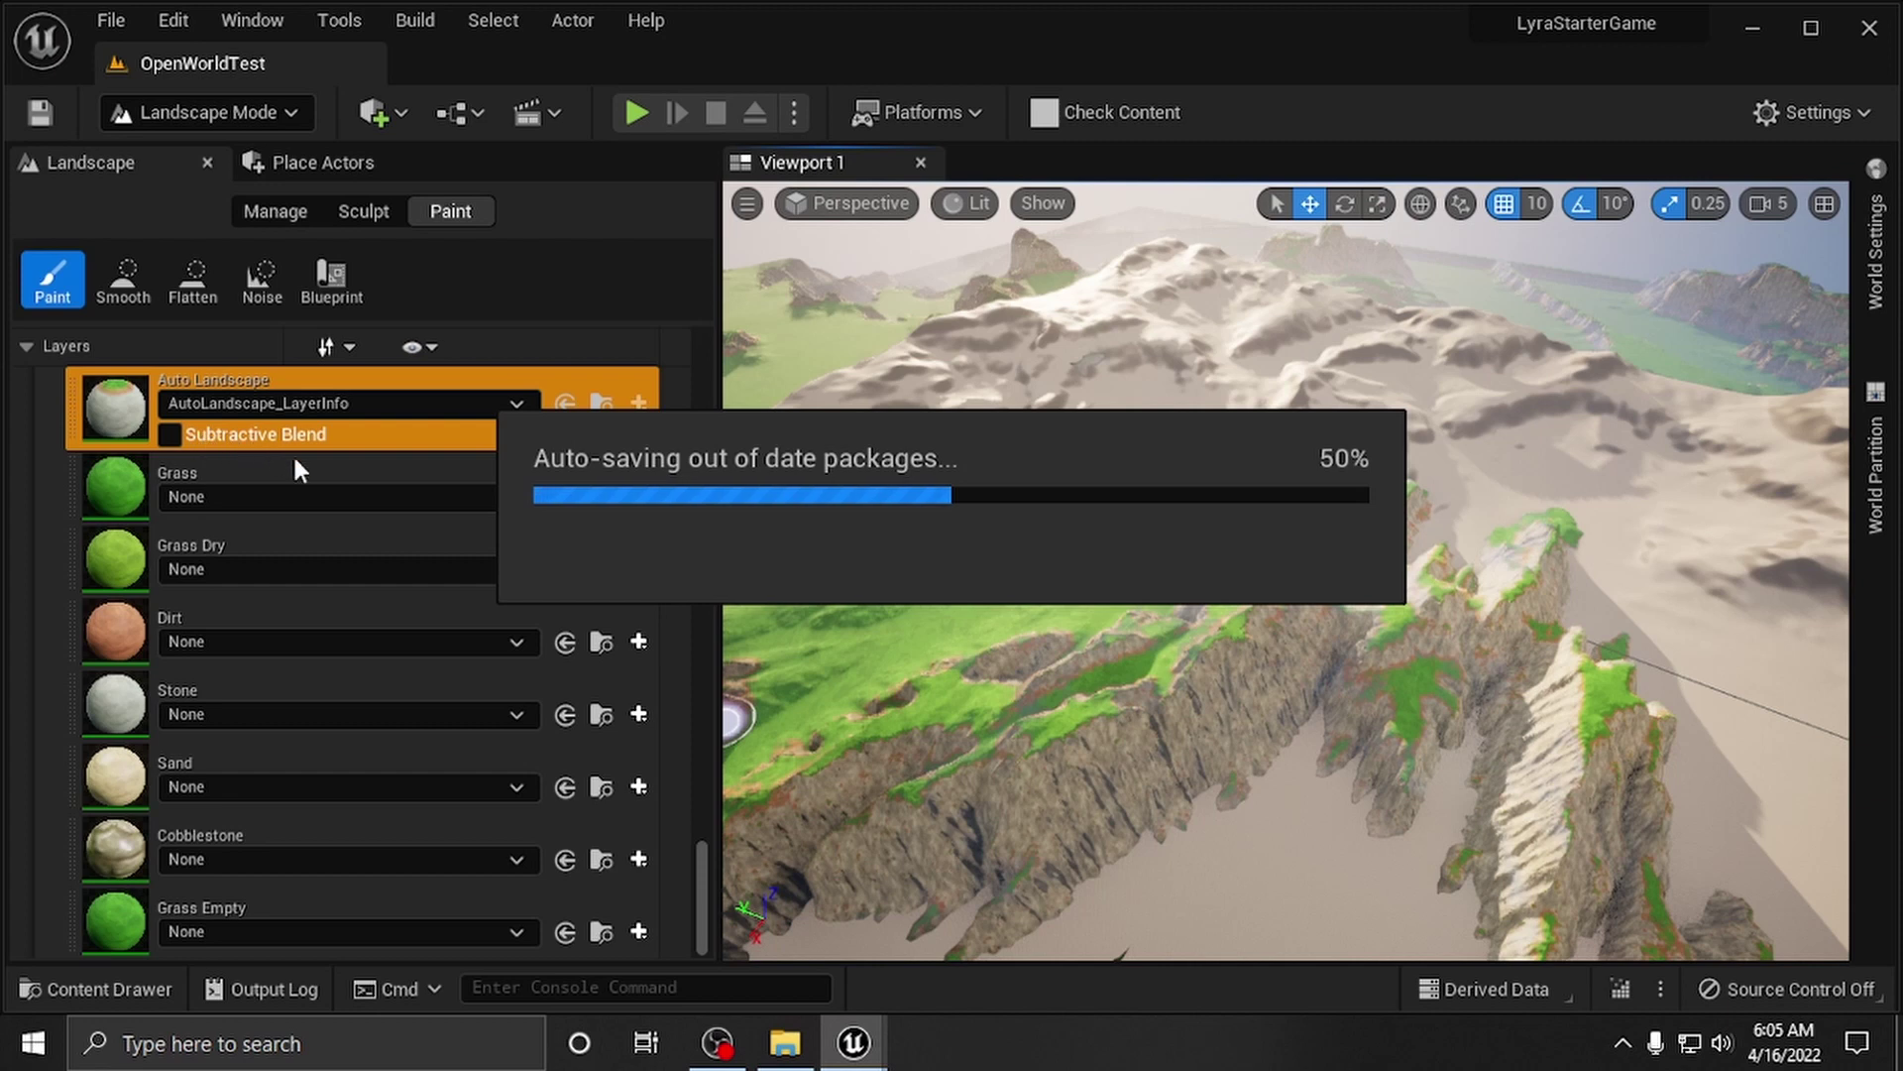
Step: Enable subtractive blending on Auto Landscape and assign layer infos for Grass, Grass Dry, Dirt, Stone and Sand
left_click(171, 437)
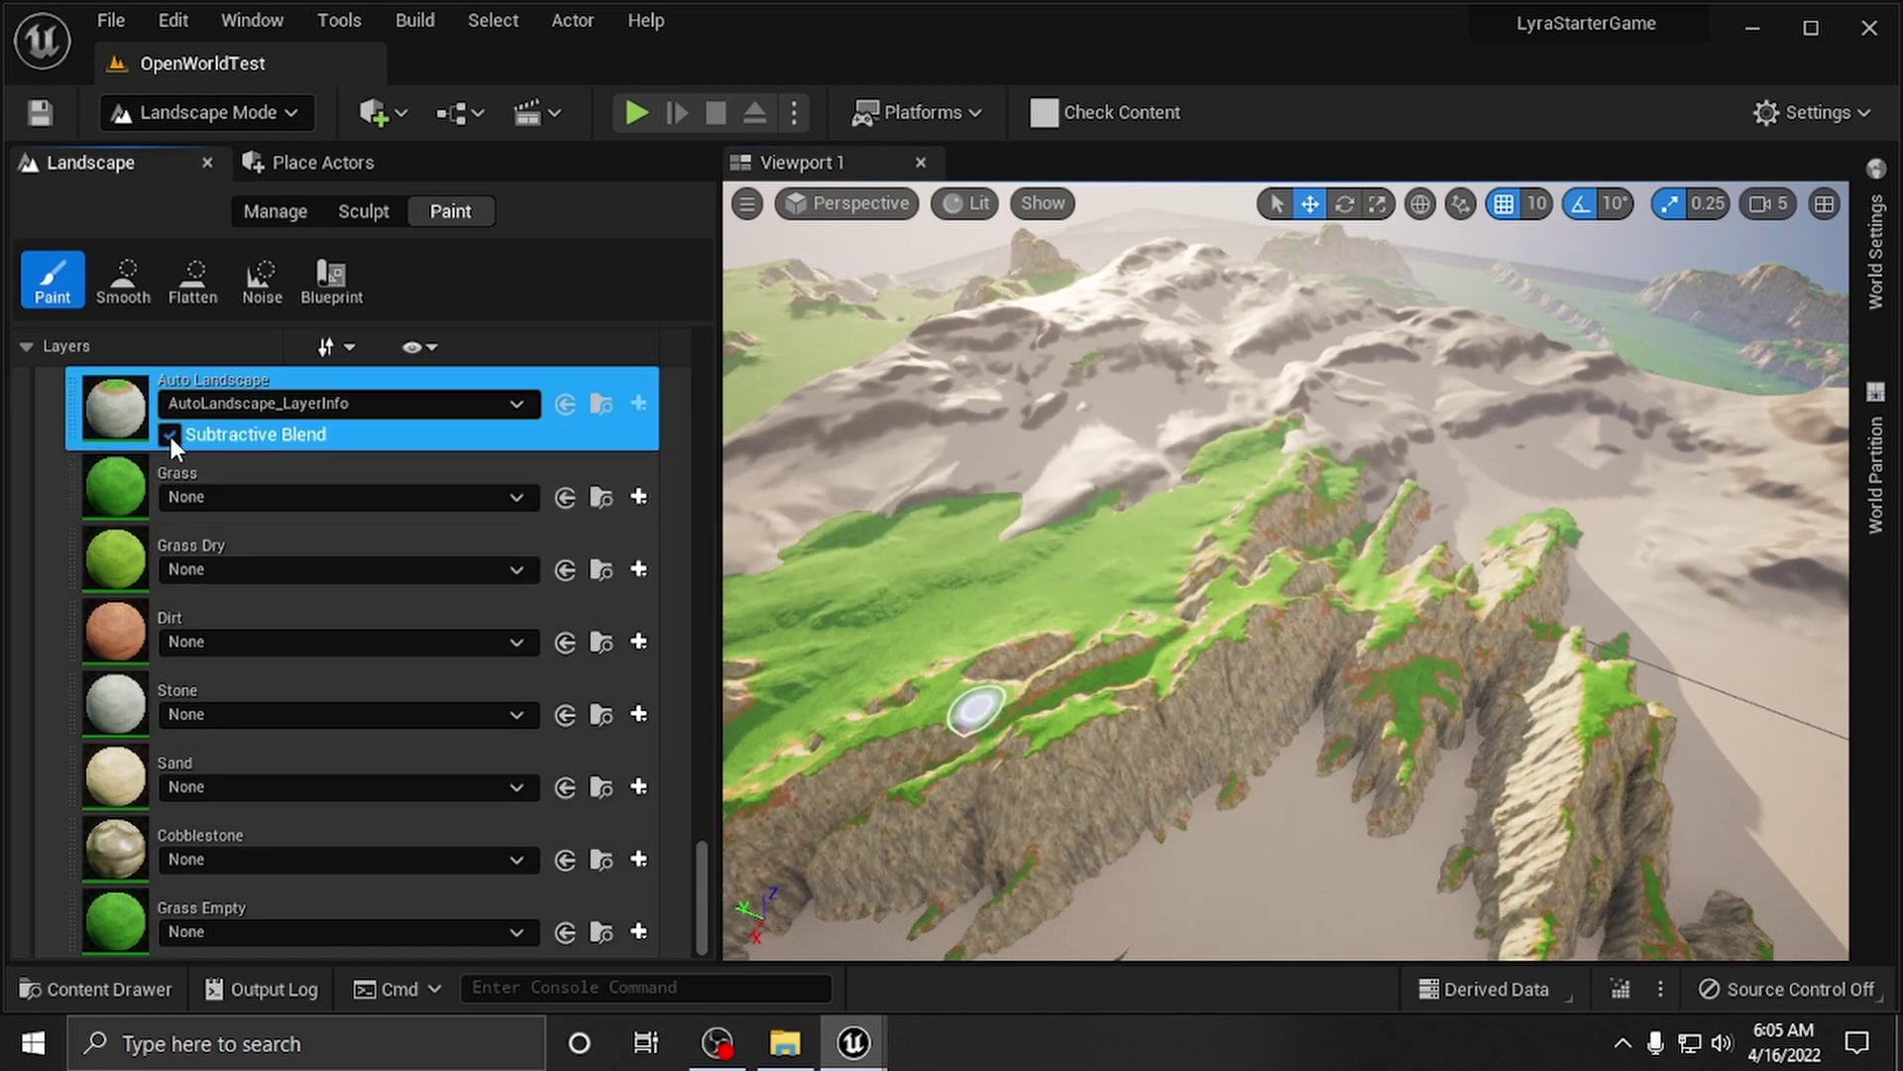
left_click(486, 497)
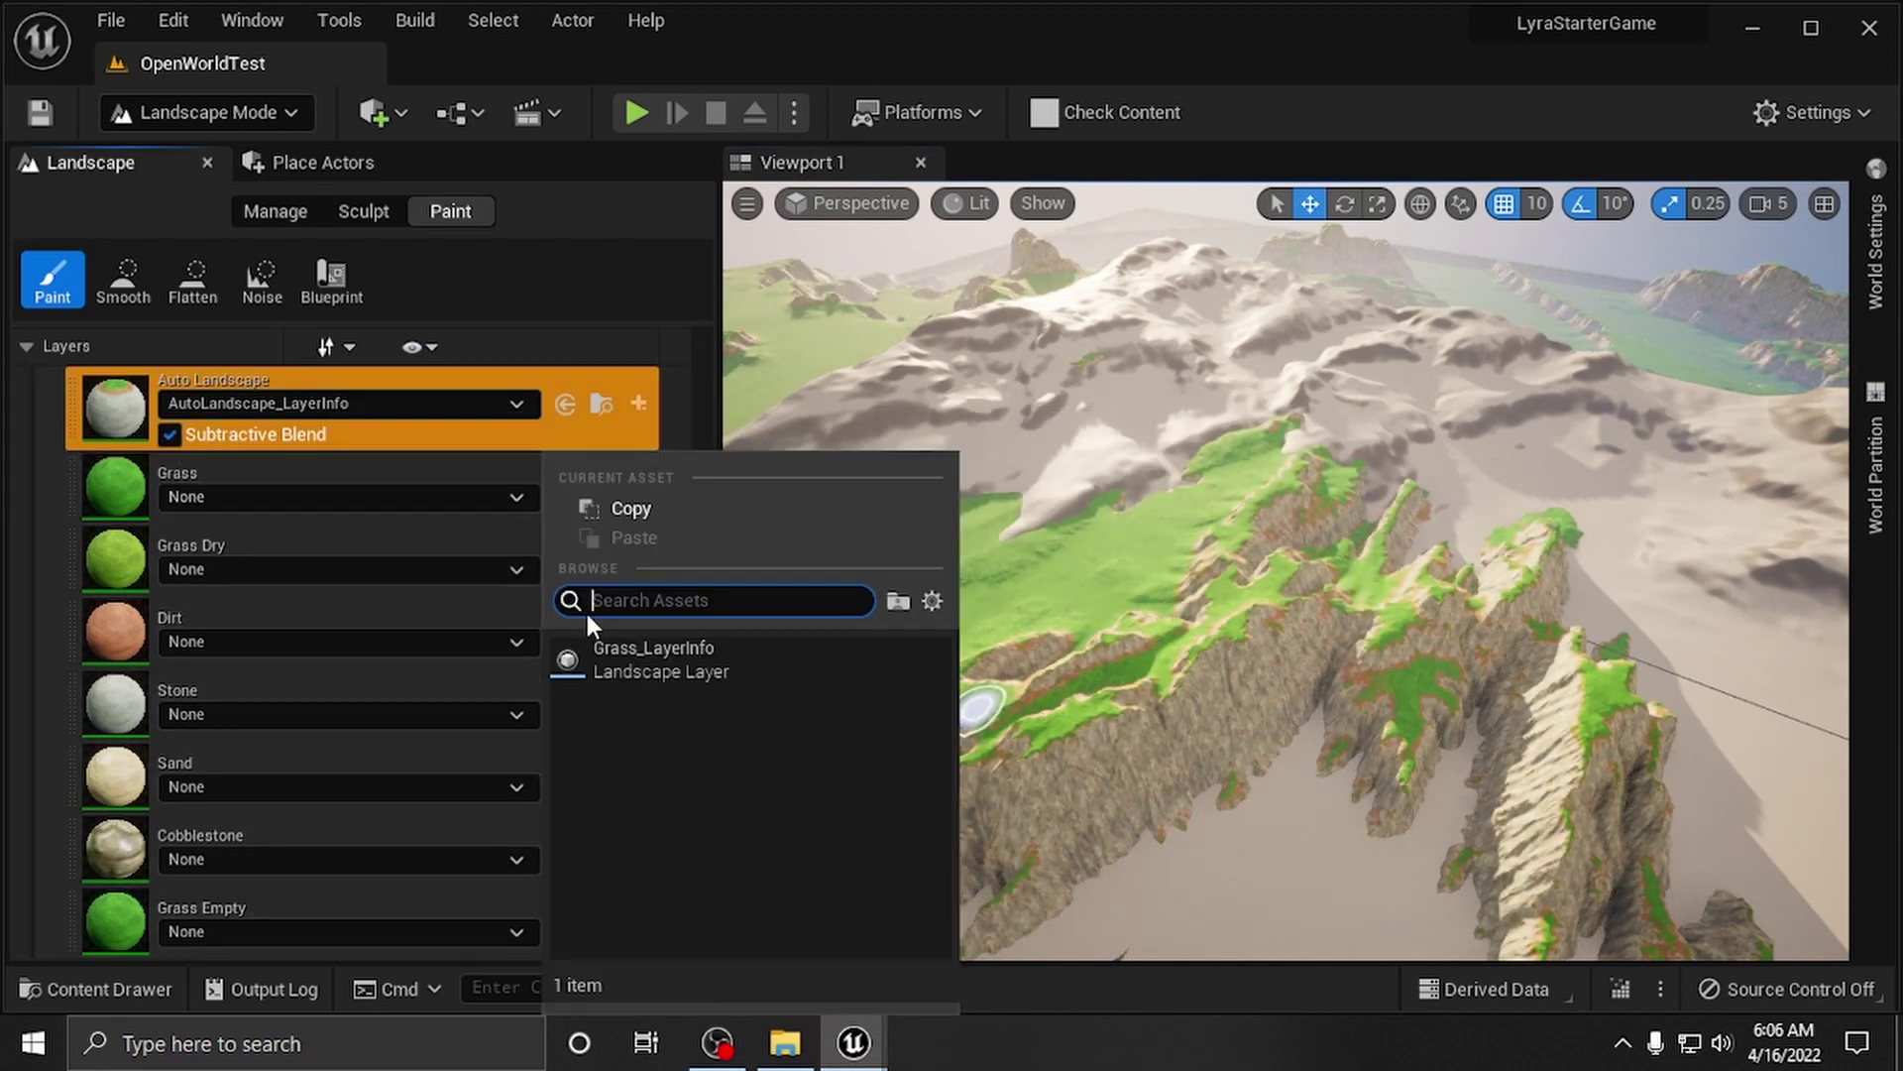
left_click(595, 656)
left_click(504, 583)
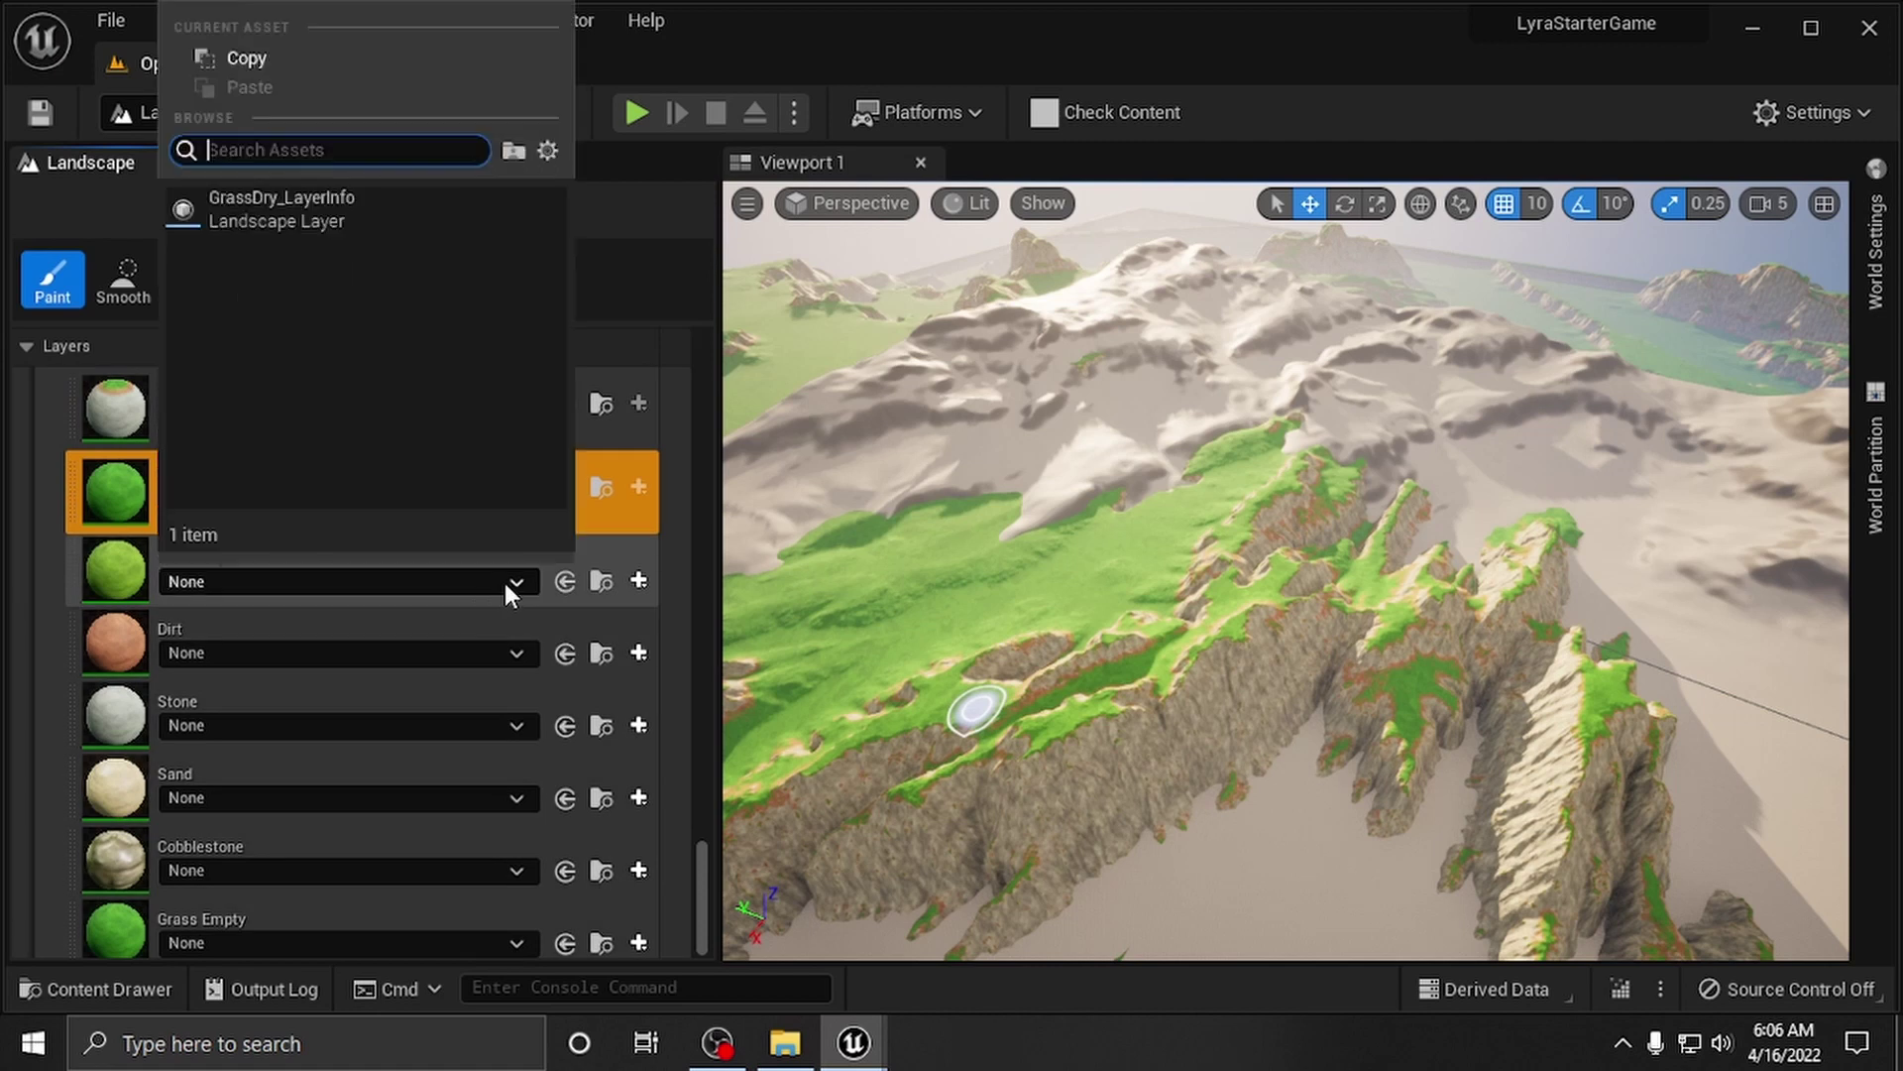
left_click(378, 223)
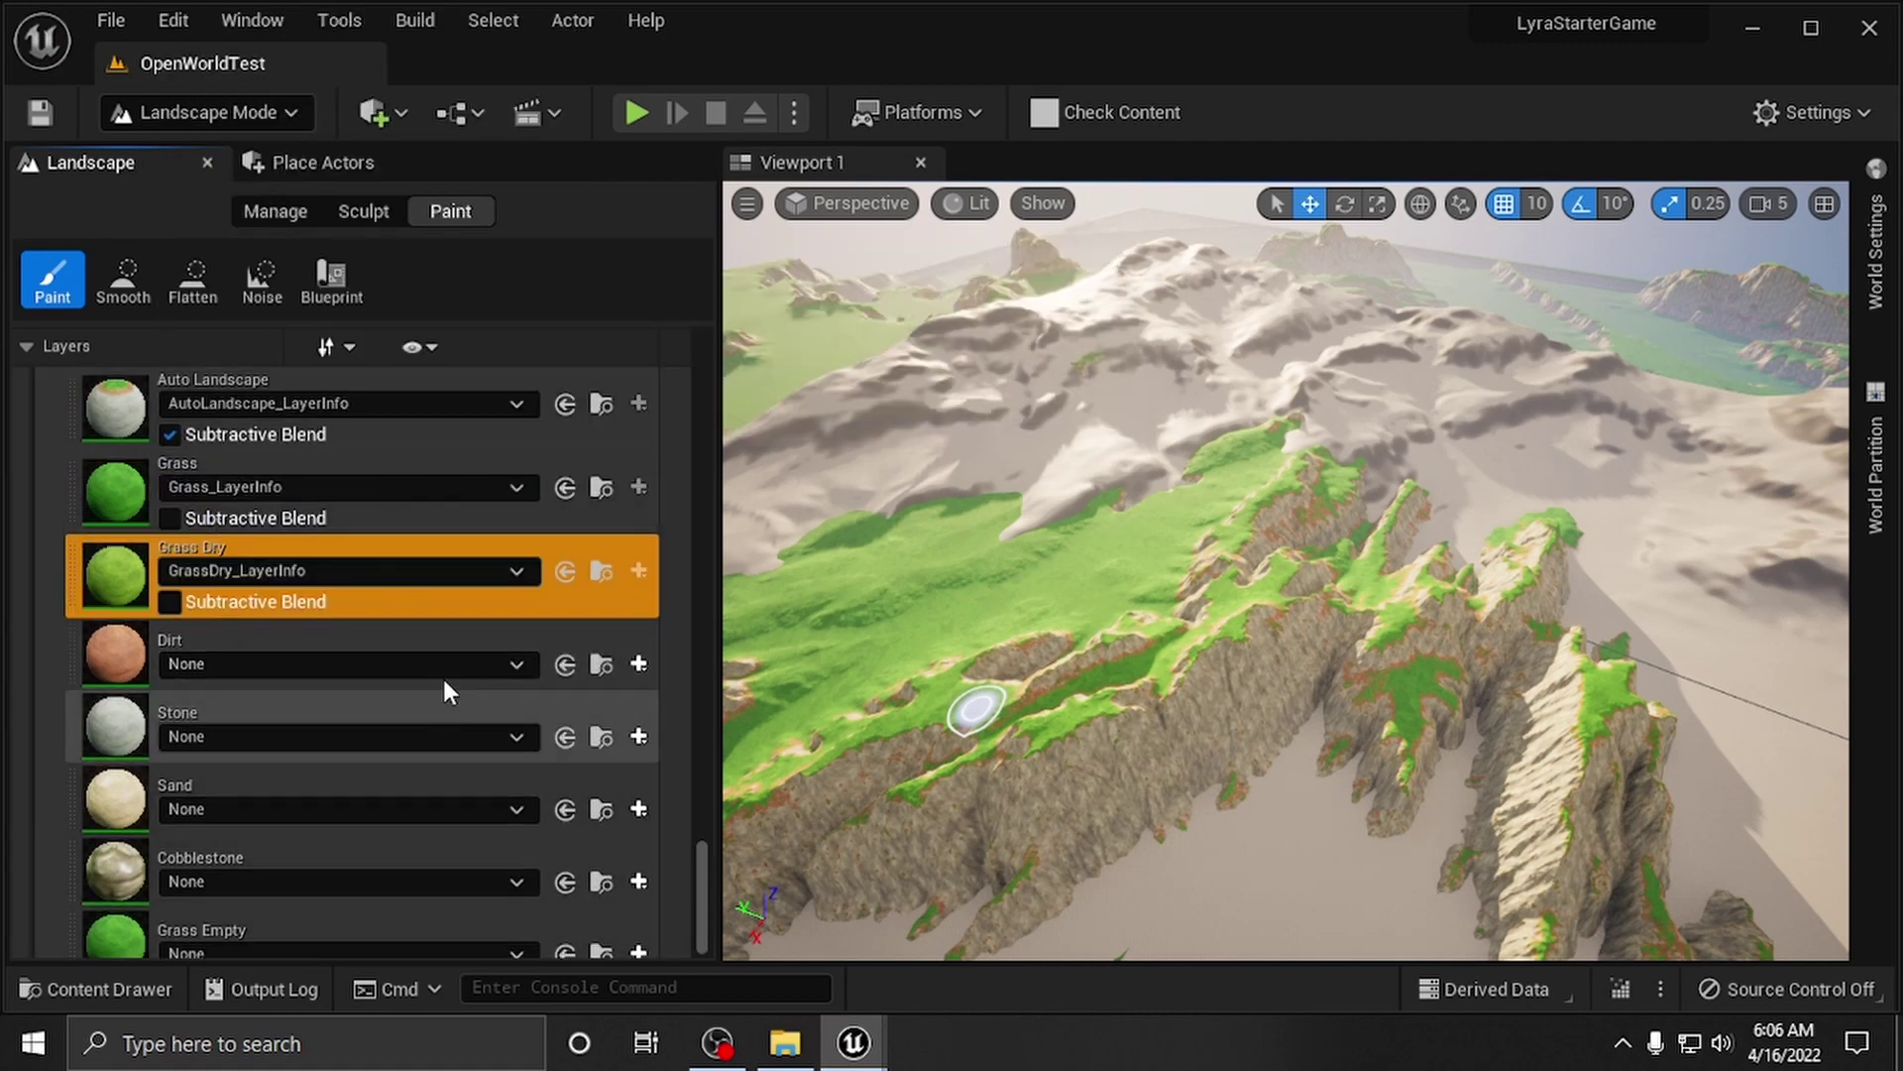
left_click(458, 662)
left_click(359, 297)
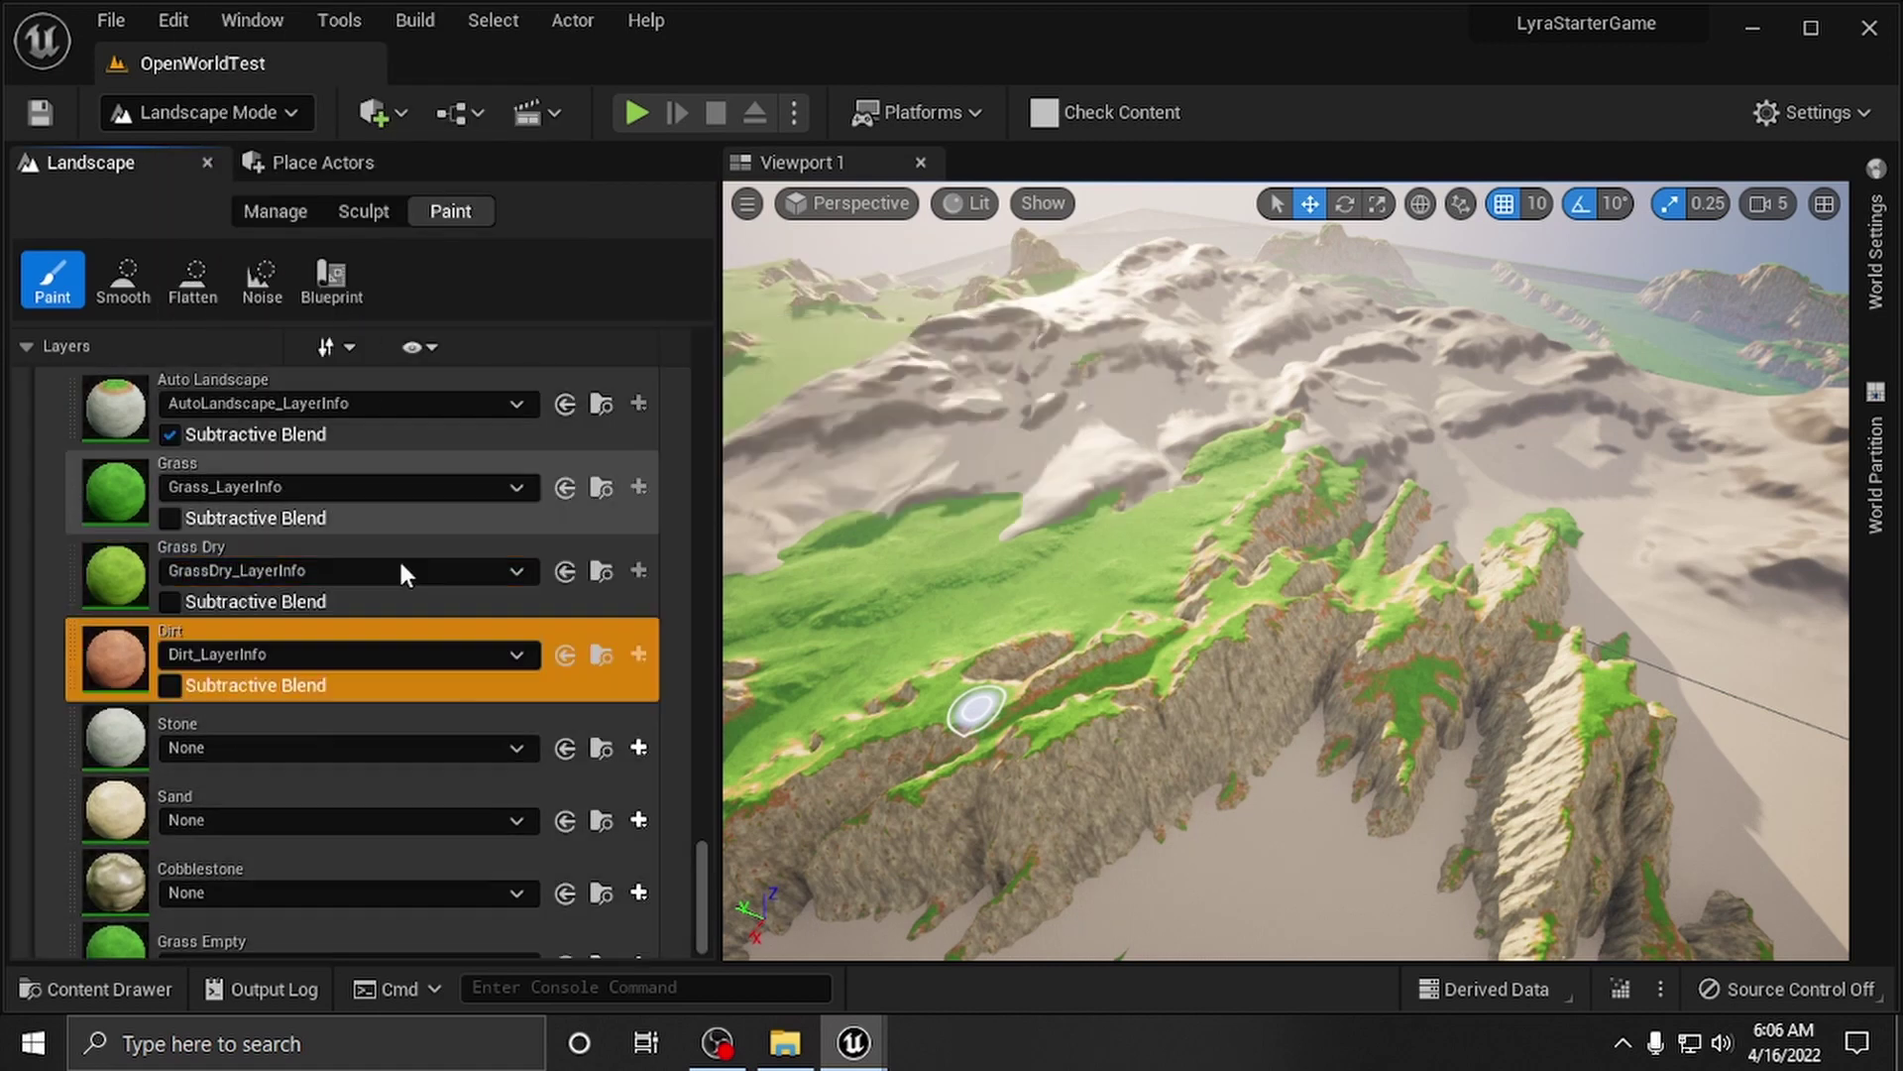
left_click(458, 739)
left_click(369, 387)
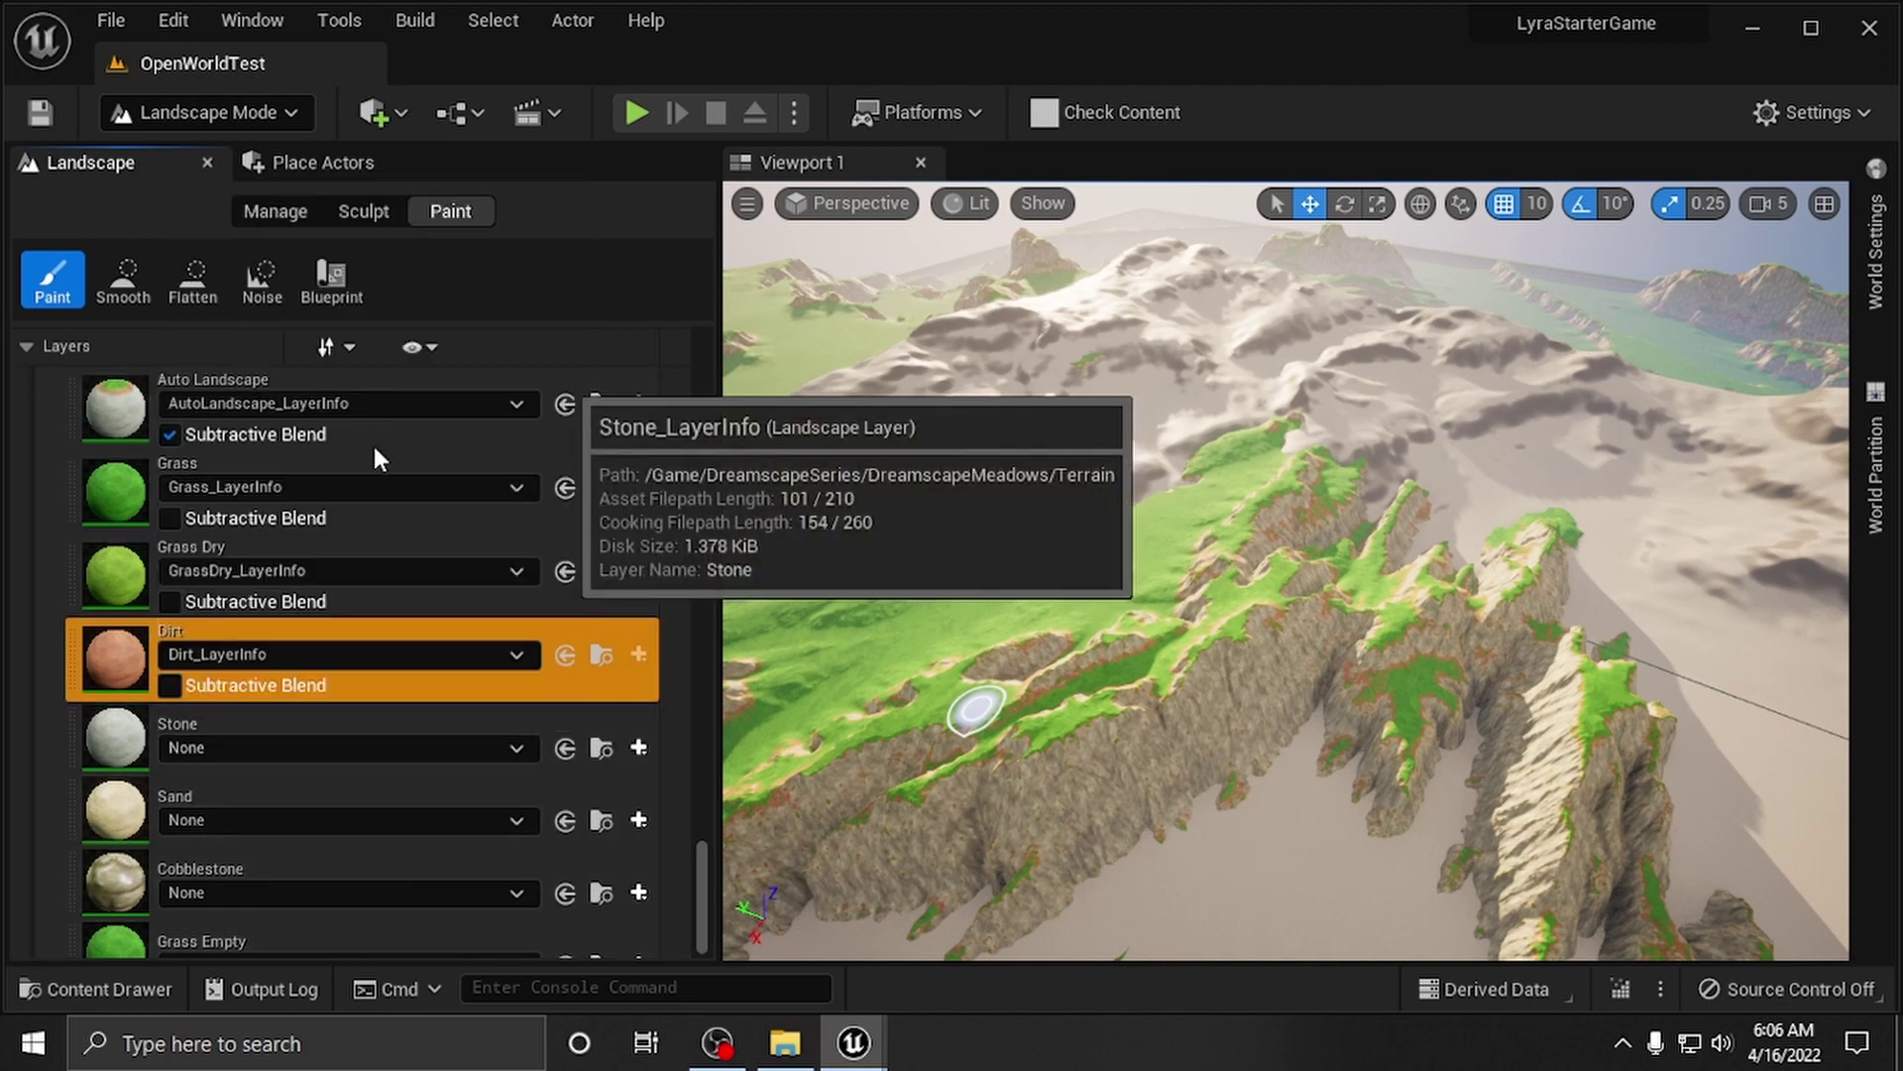
left_click(462, 835)
left_click(348, 461)
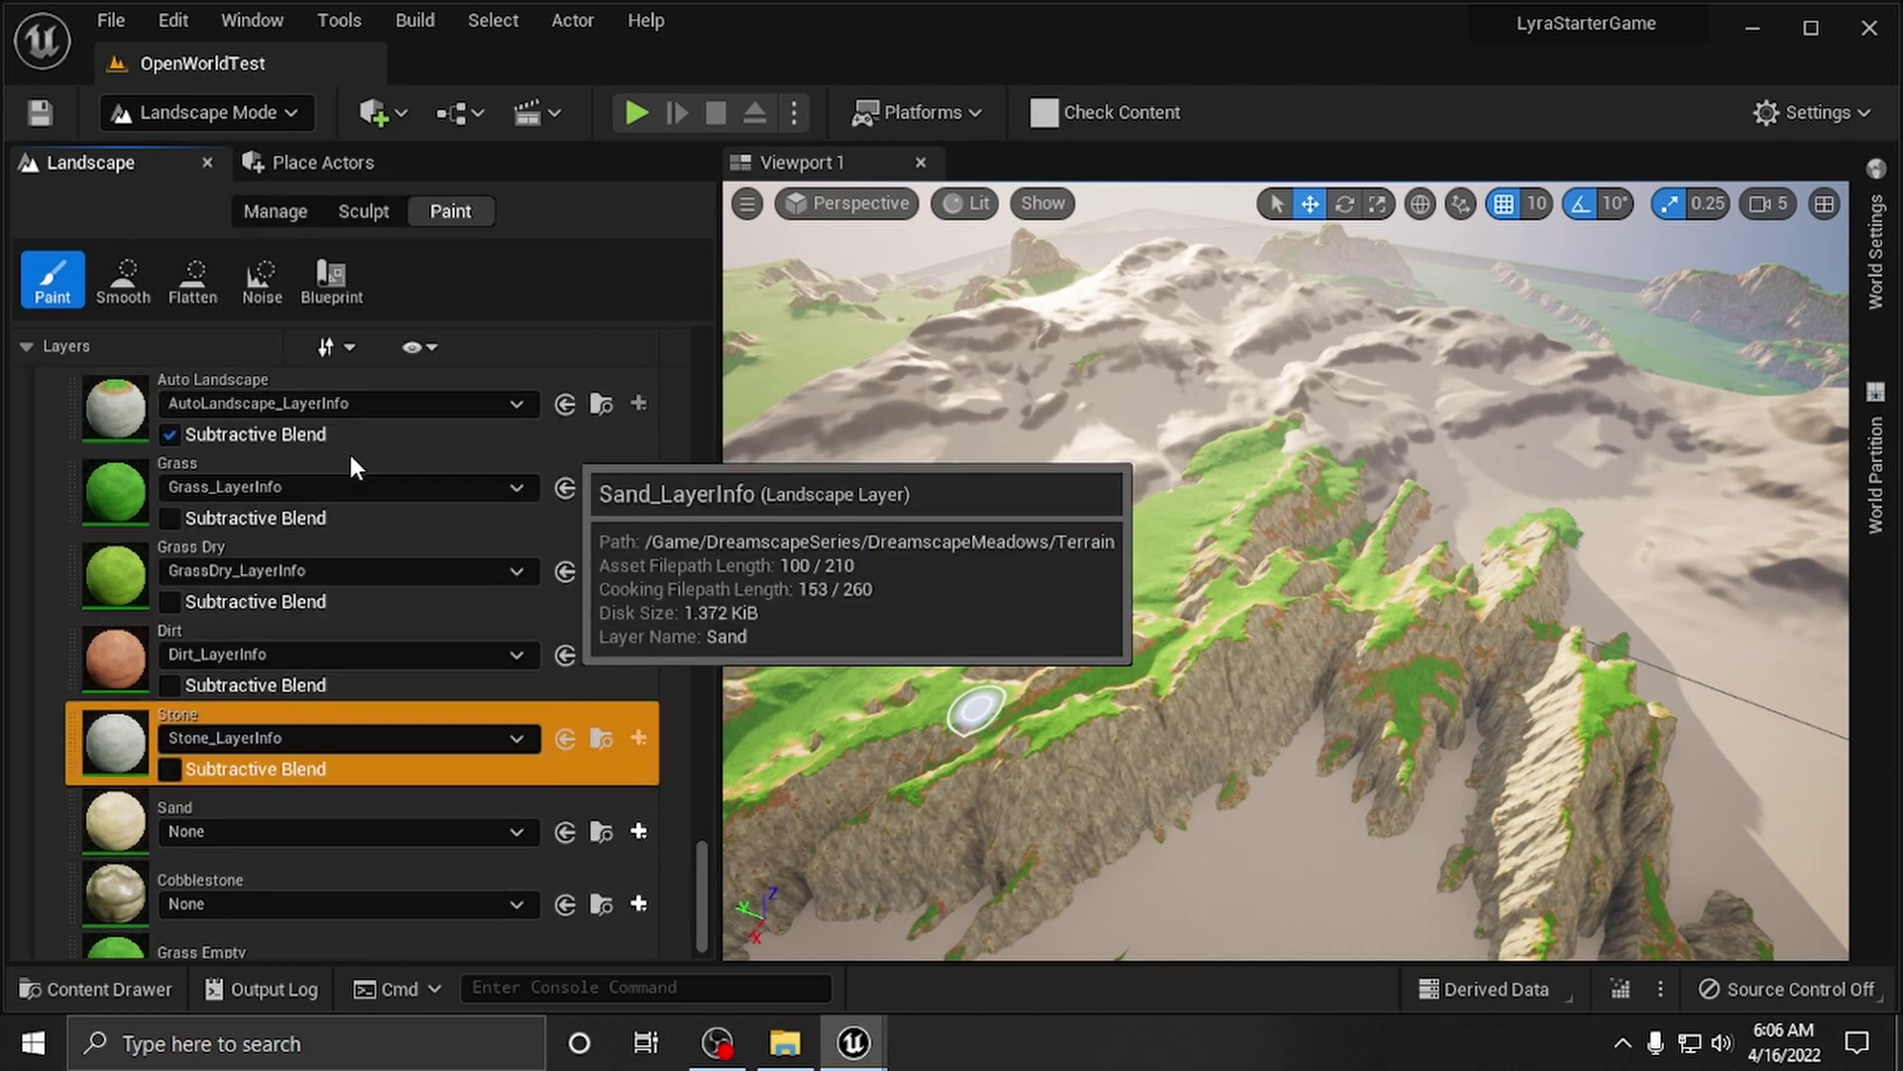
Step: Assign Cobblestone_LayerInfo and GrassEmpty_LayerInfo to the Cobblestone and Grass Empty layers
scroll(353, 692, "down", 1)
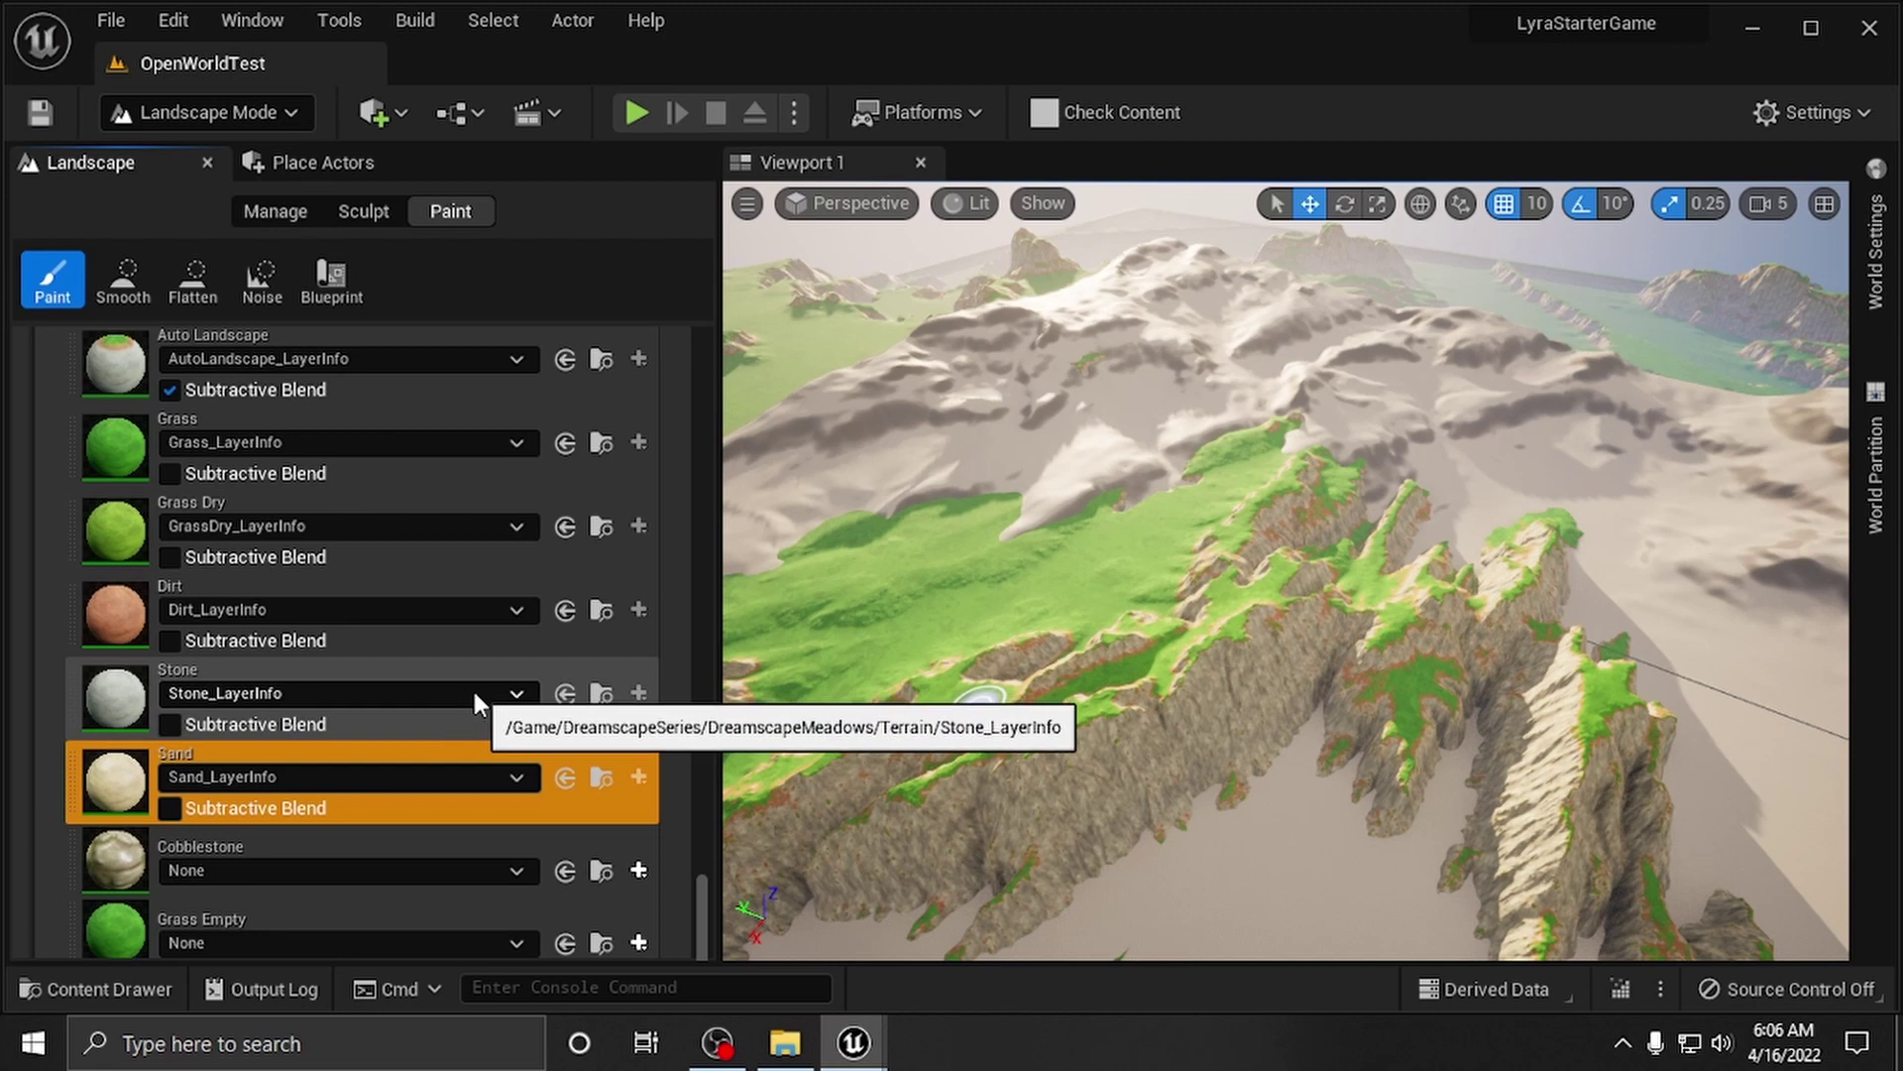
left_click(480, 766)
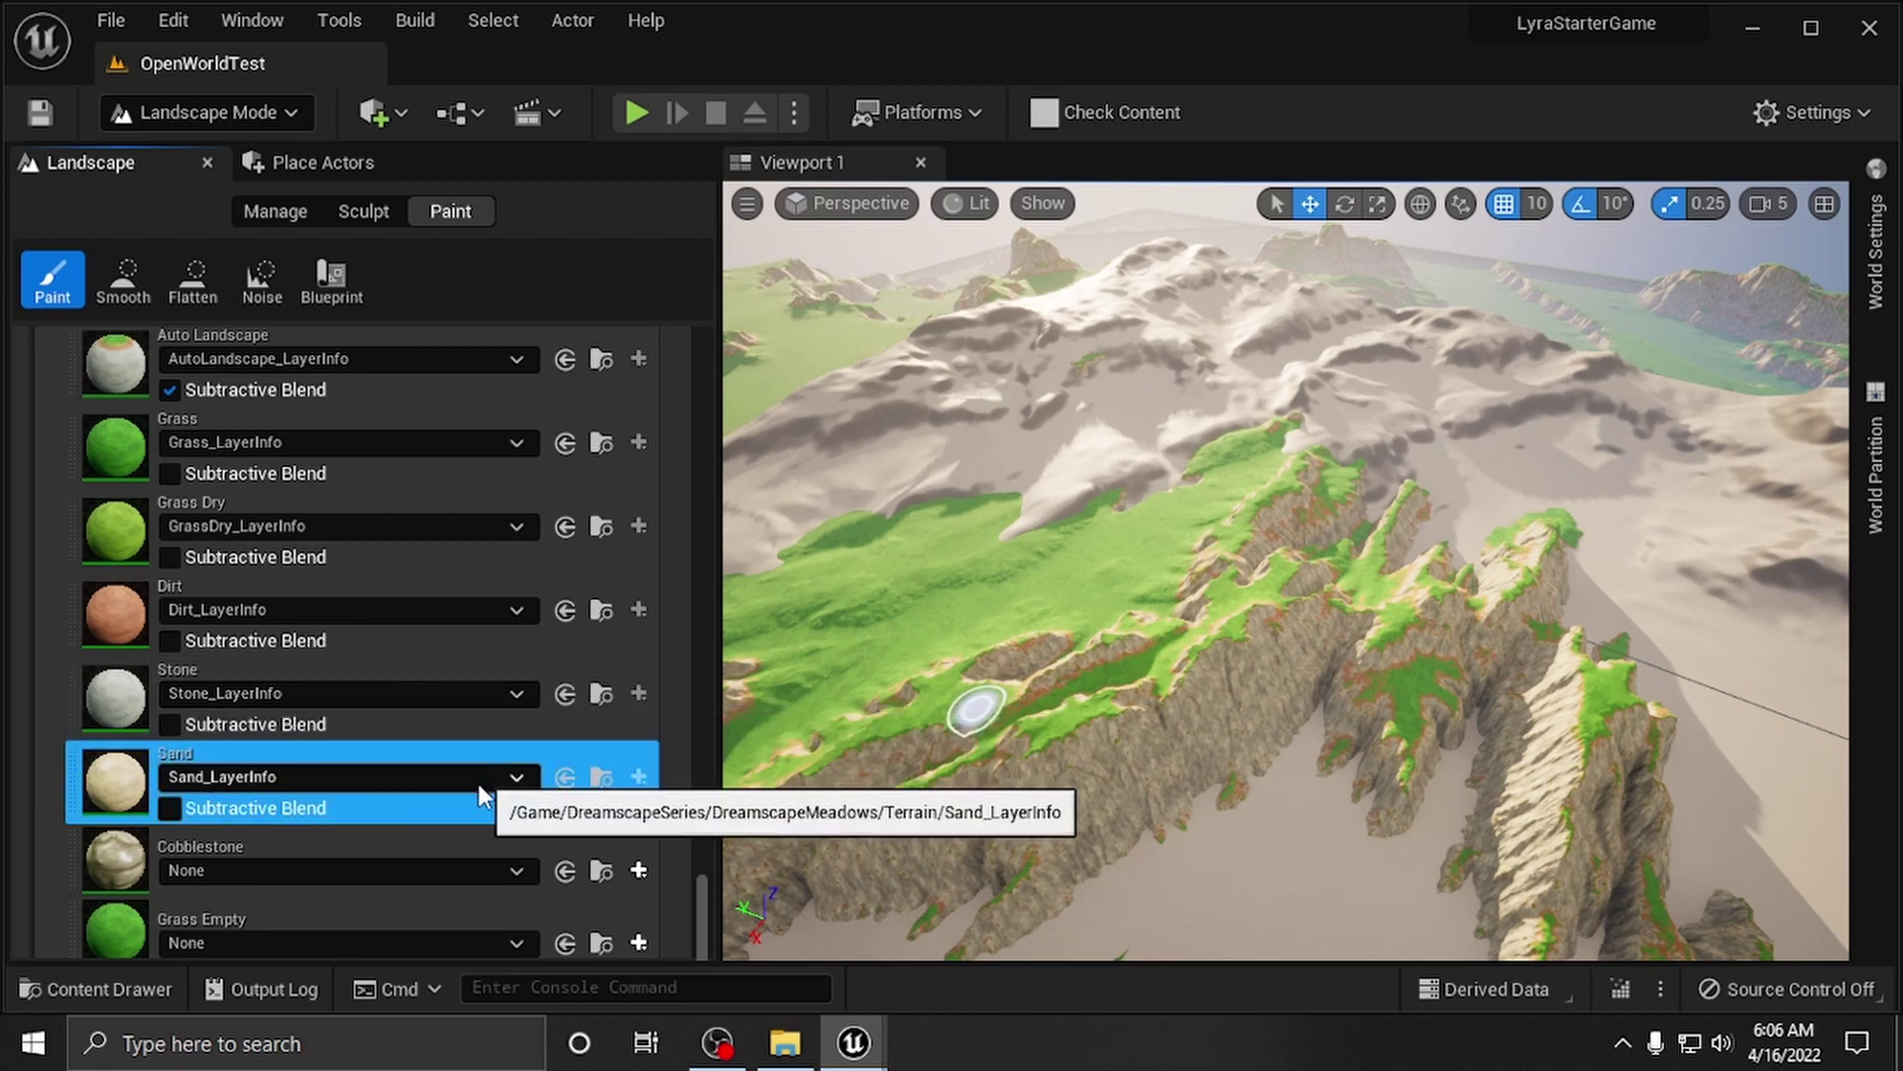
left_click(484, 870)
left_click(335, 509)
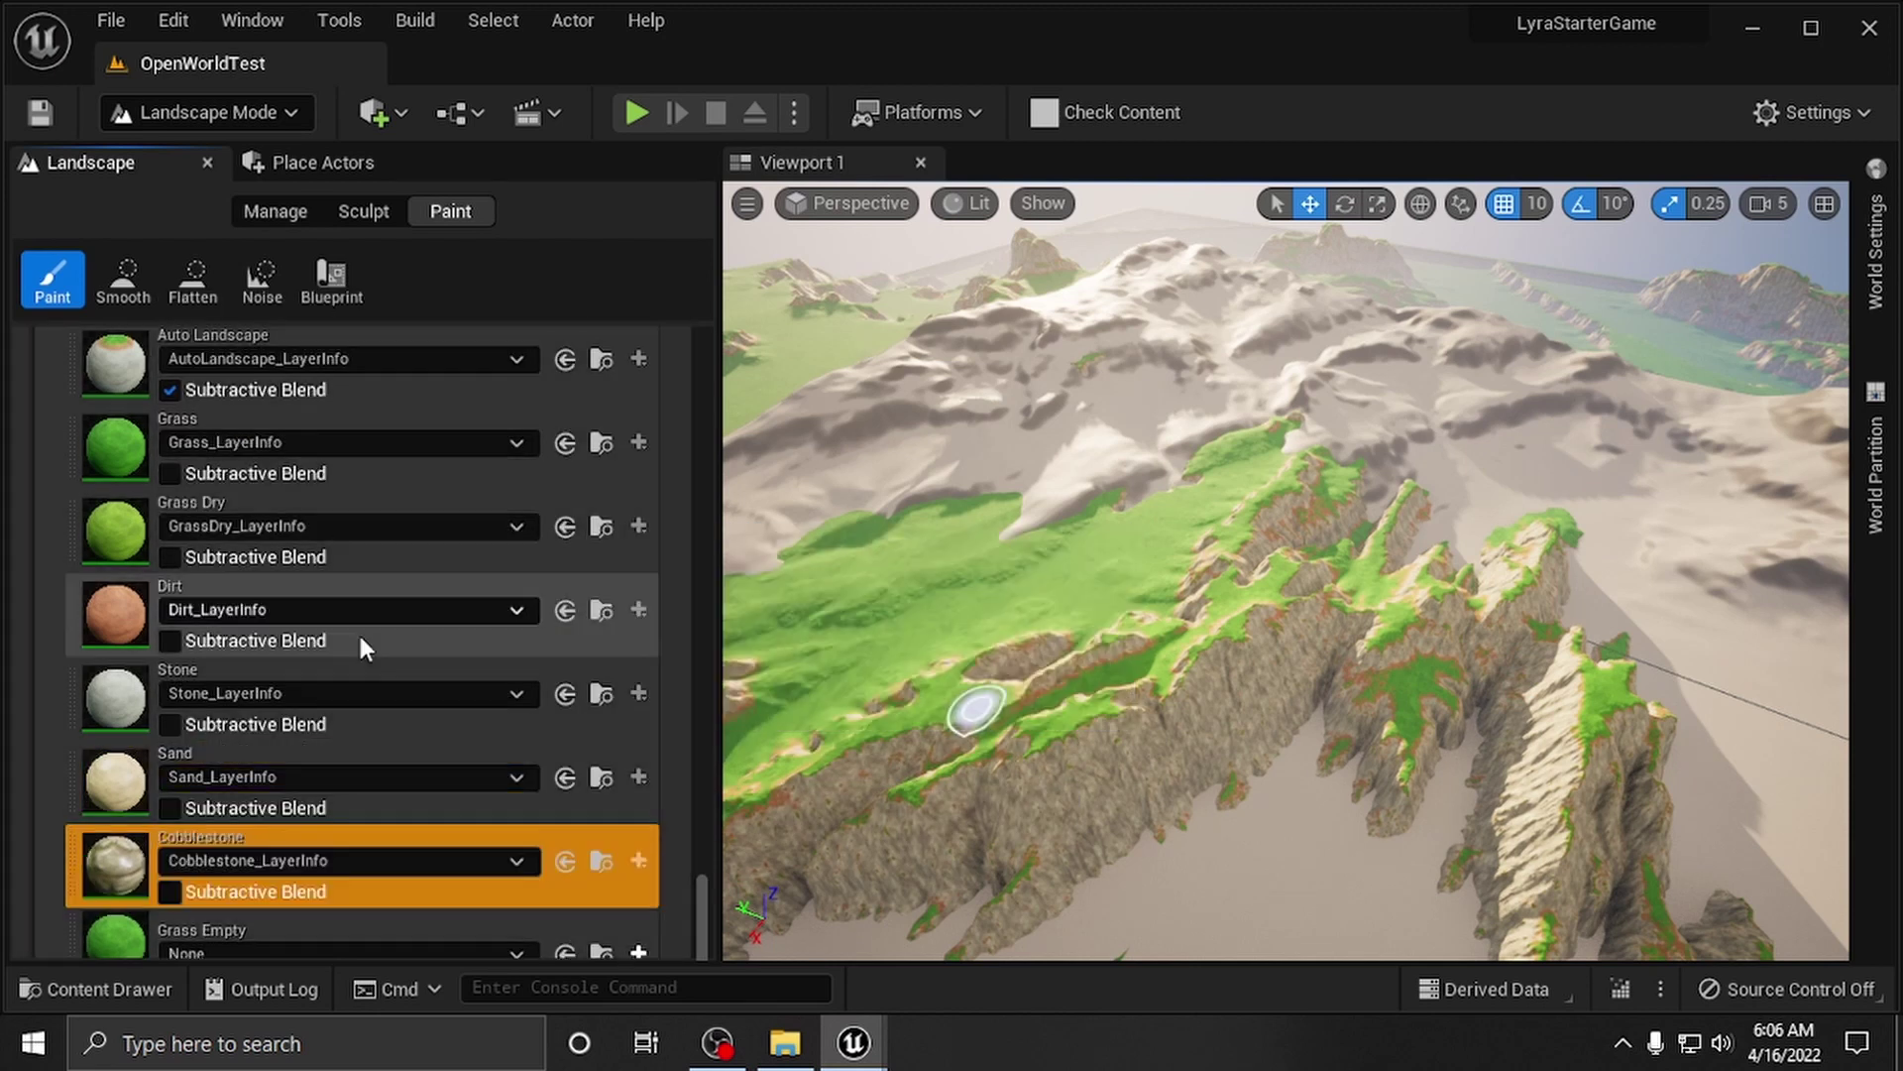
left_click(474, 946)
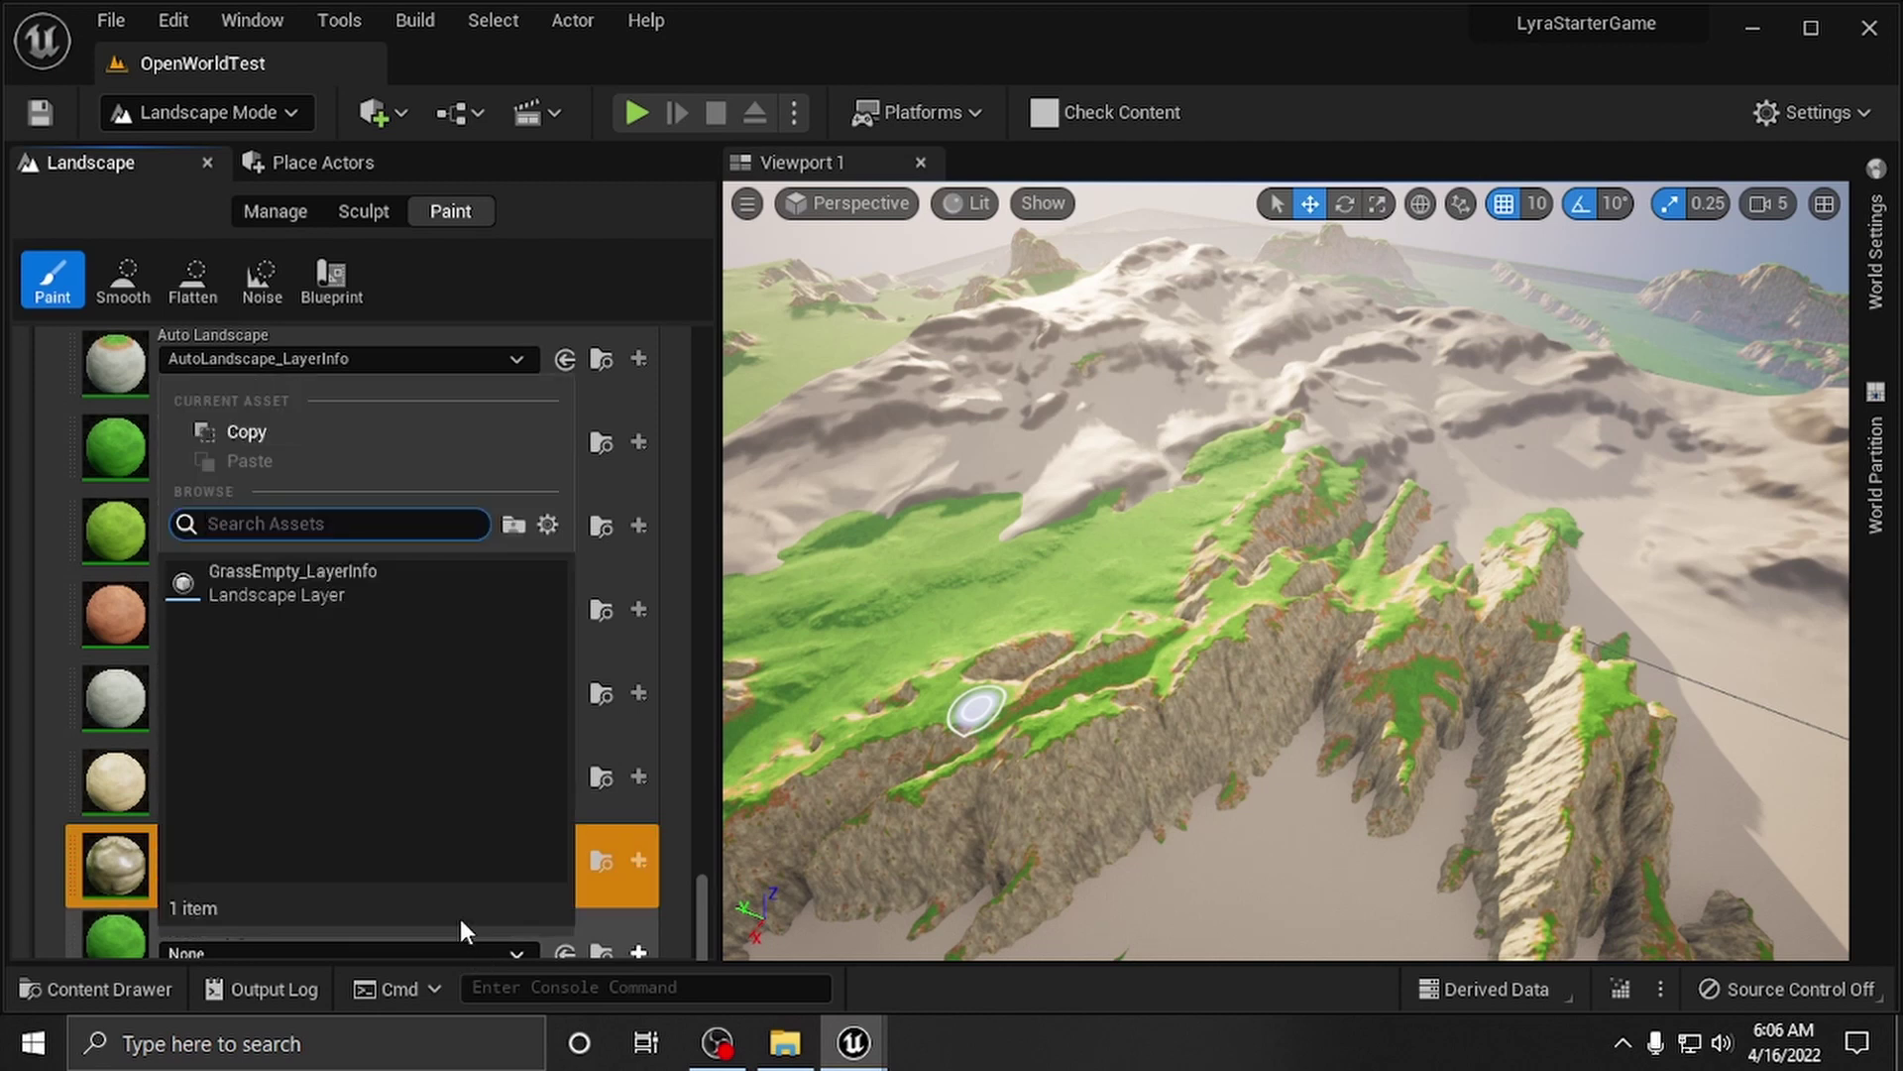
left_click(284, 583)
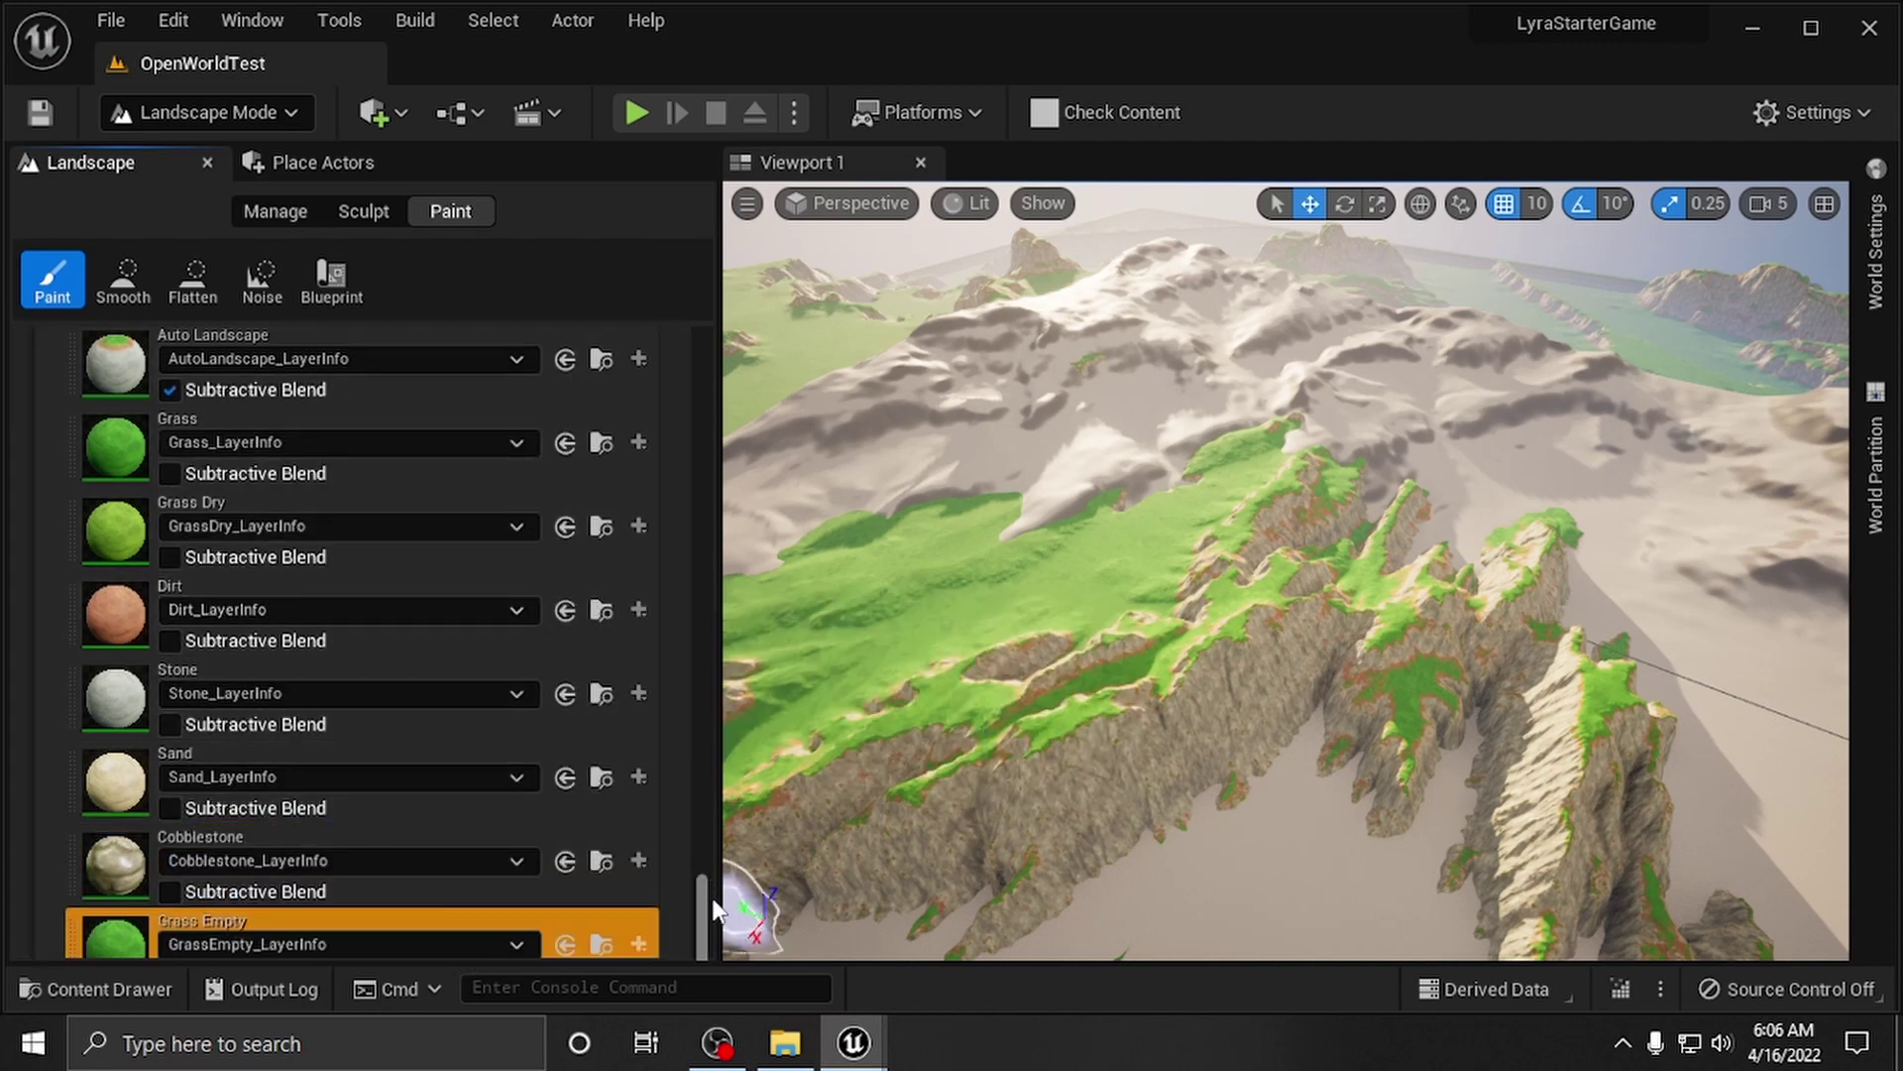
left_click_drag(698, 884, 683, 838)
Step: Fly the camera over the painted cliffs, ridges and canyon to inspect the terrain
scroll(682, 827, "up", 2)
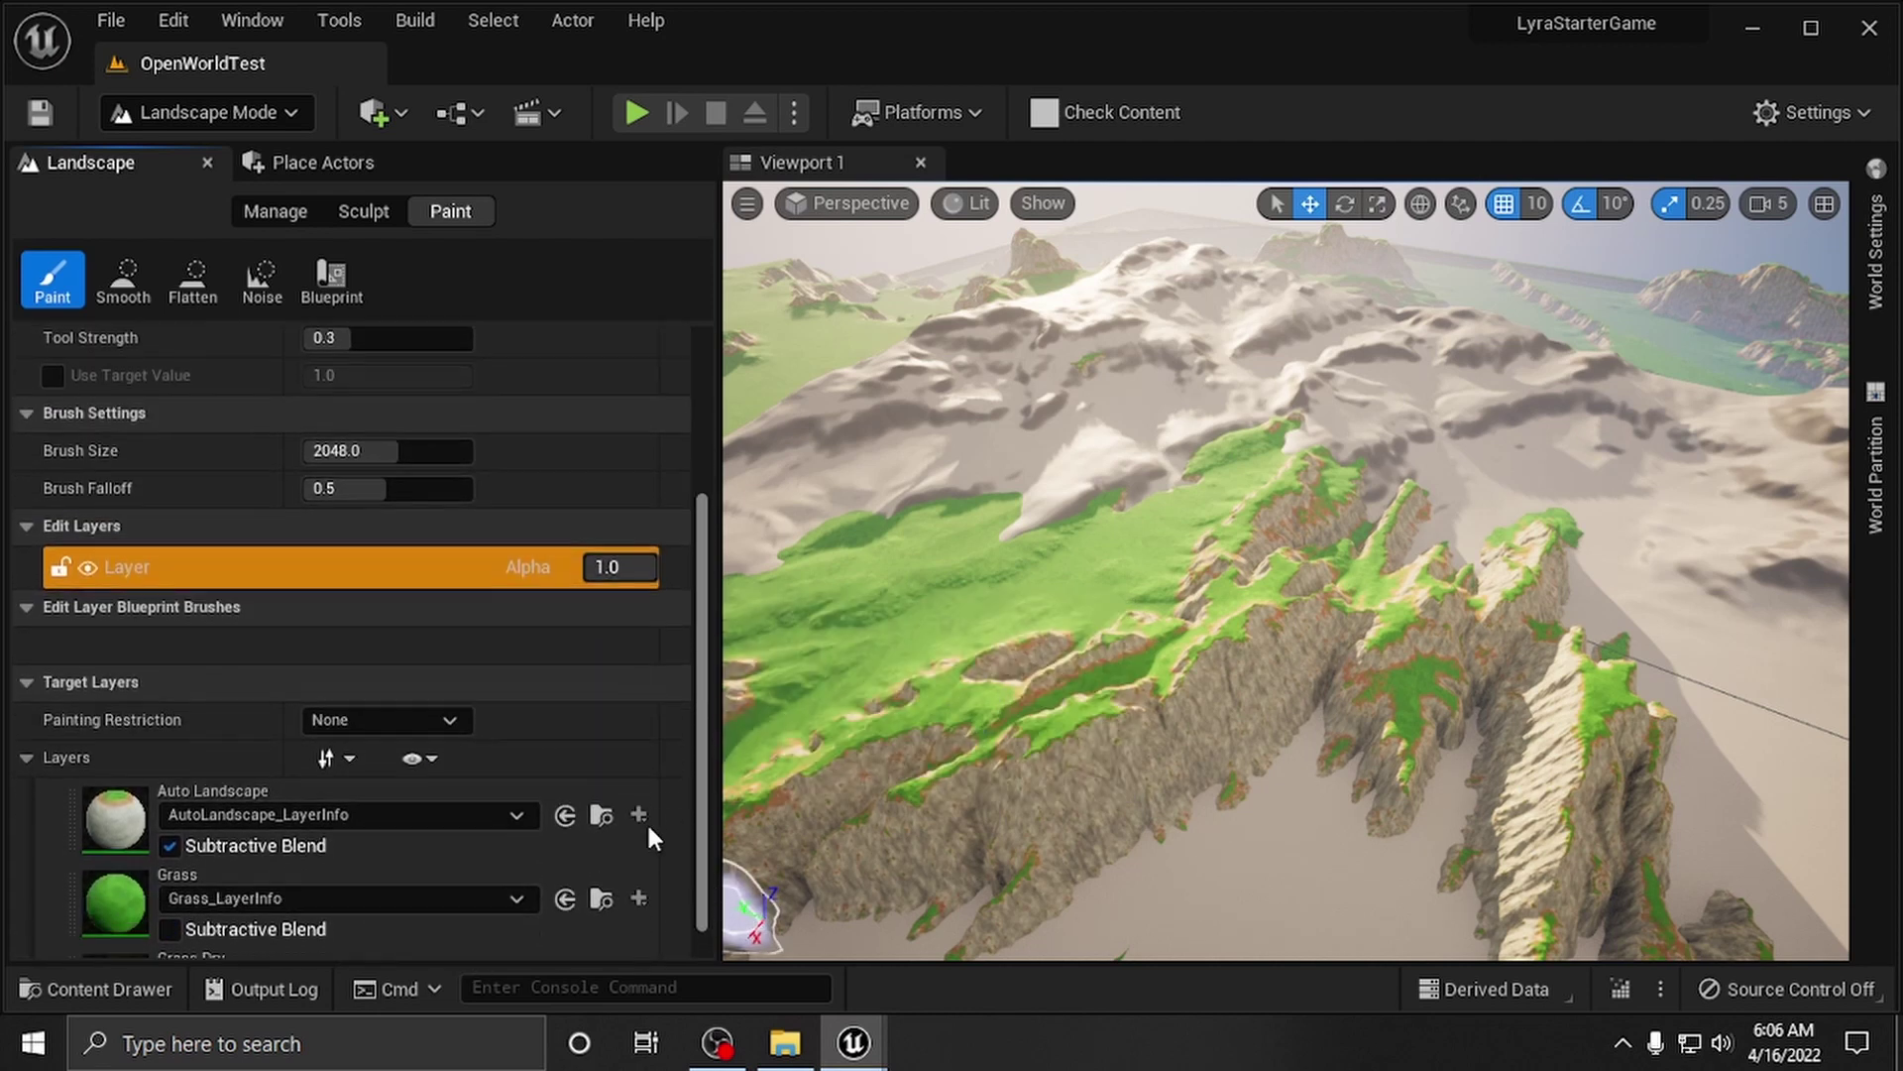
scroll(646, 820, "down", 3)
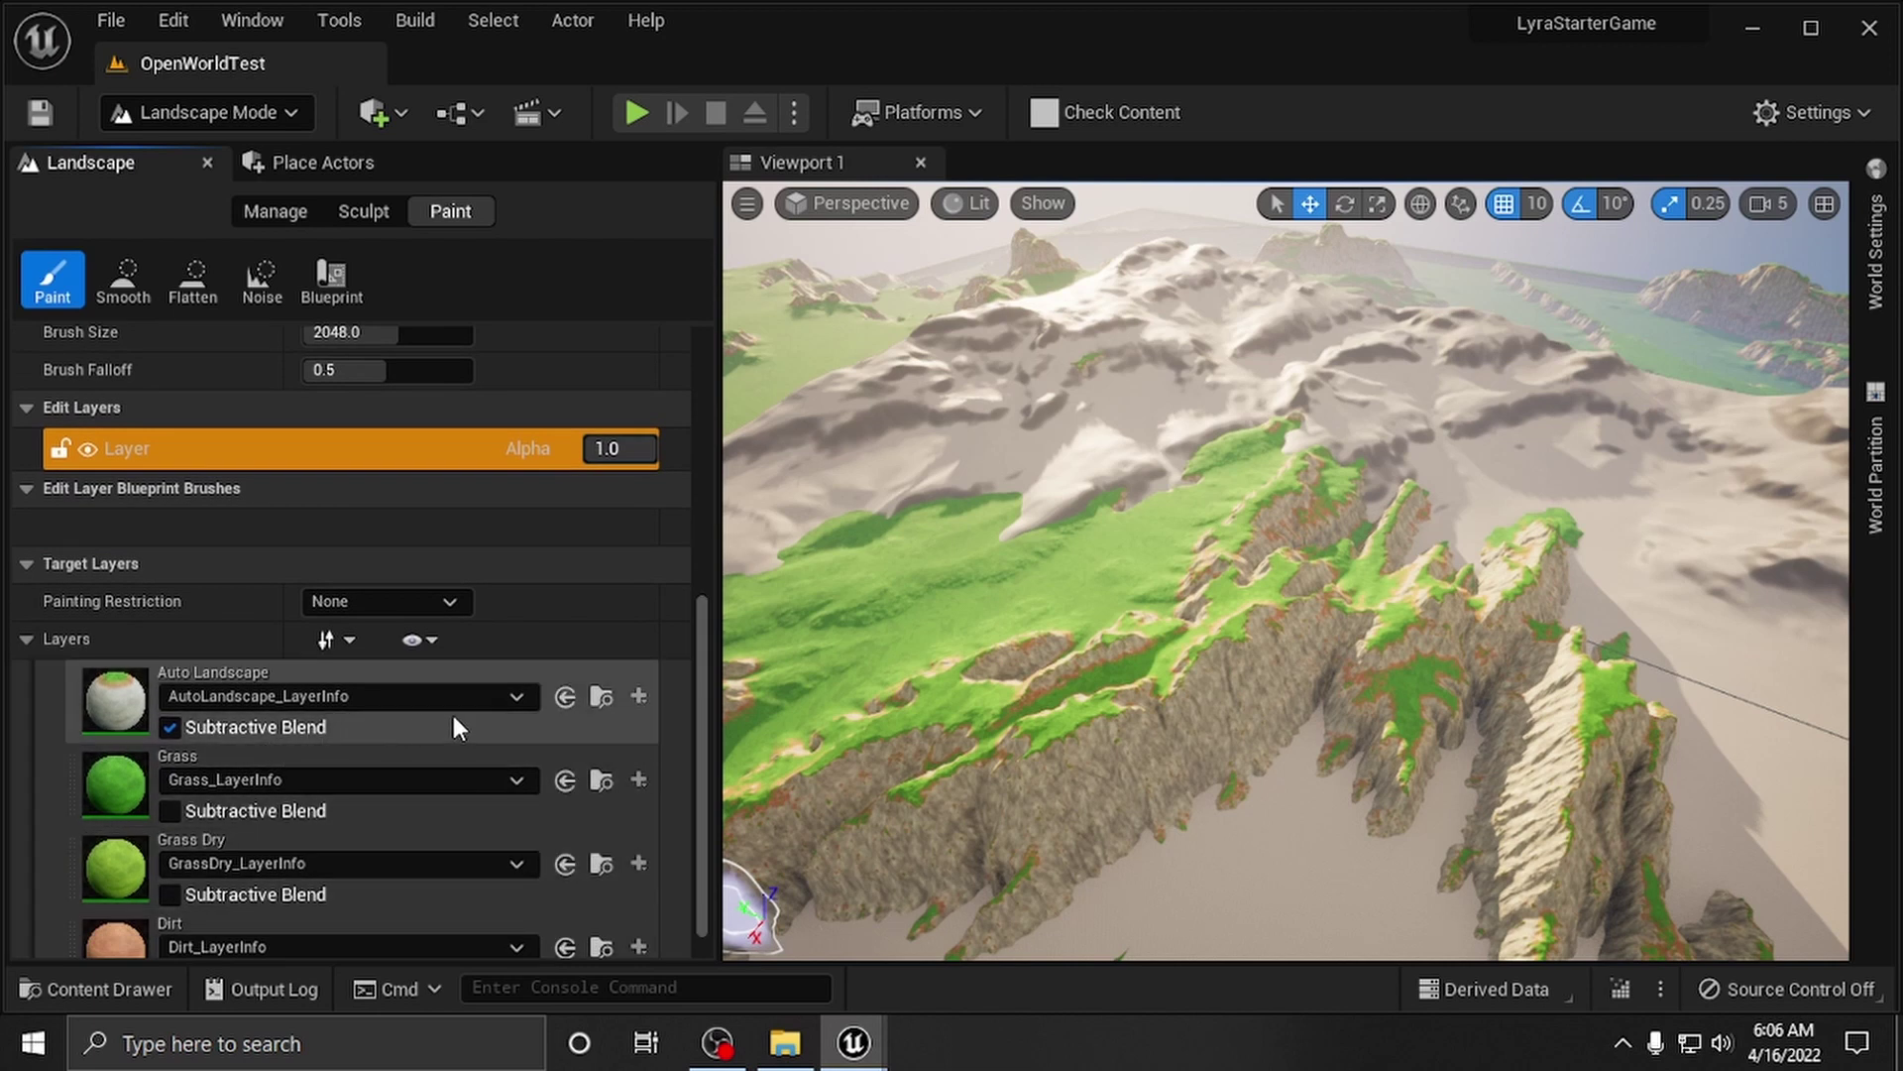
mouse_move(922, 561)
right_mouse_down()
mouse_move(1081, 654)
mouse_move(1108, 636)
right_mouse_up()
key("w")
right_click_drag(952, 606, 1031, 630)
key("s")
right_click_drag(1286, 570, 1323, 570)
right_click_drag(930, 564, 930, 564)
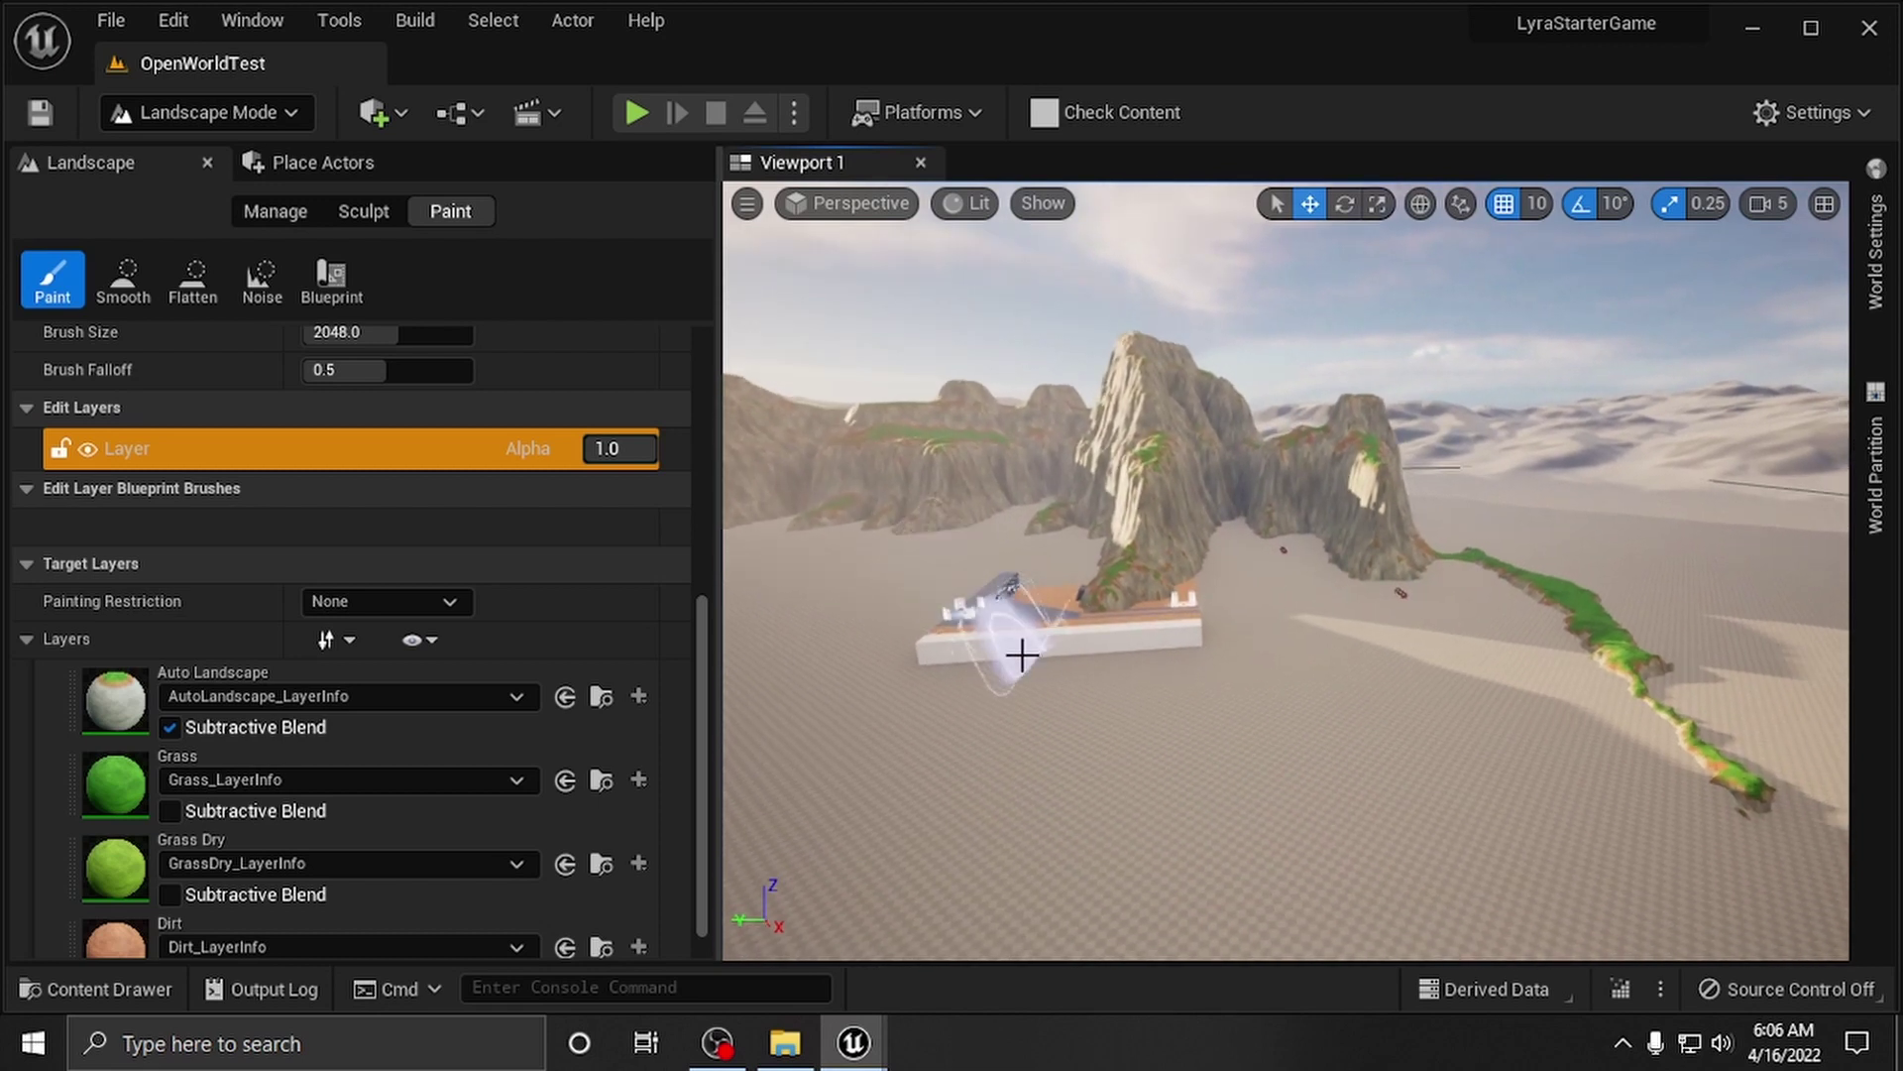
Step: Widen the 3D viewport and bring up the World Settings panel
mouse_move(1125, 779)
right_mouse_down()
mouse_move(1091, 754)
mouse_move(823, 799)
right_mouse_up()
key("d")
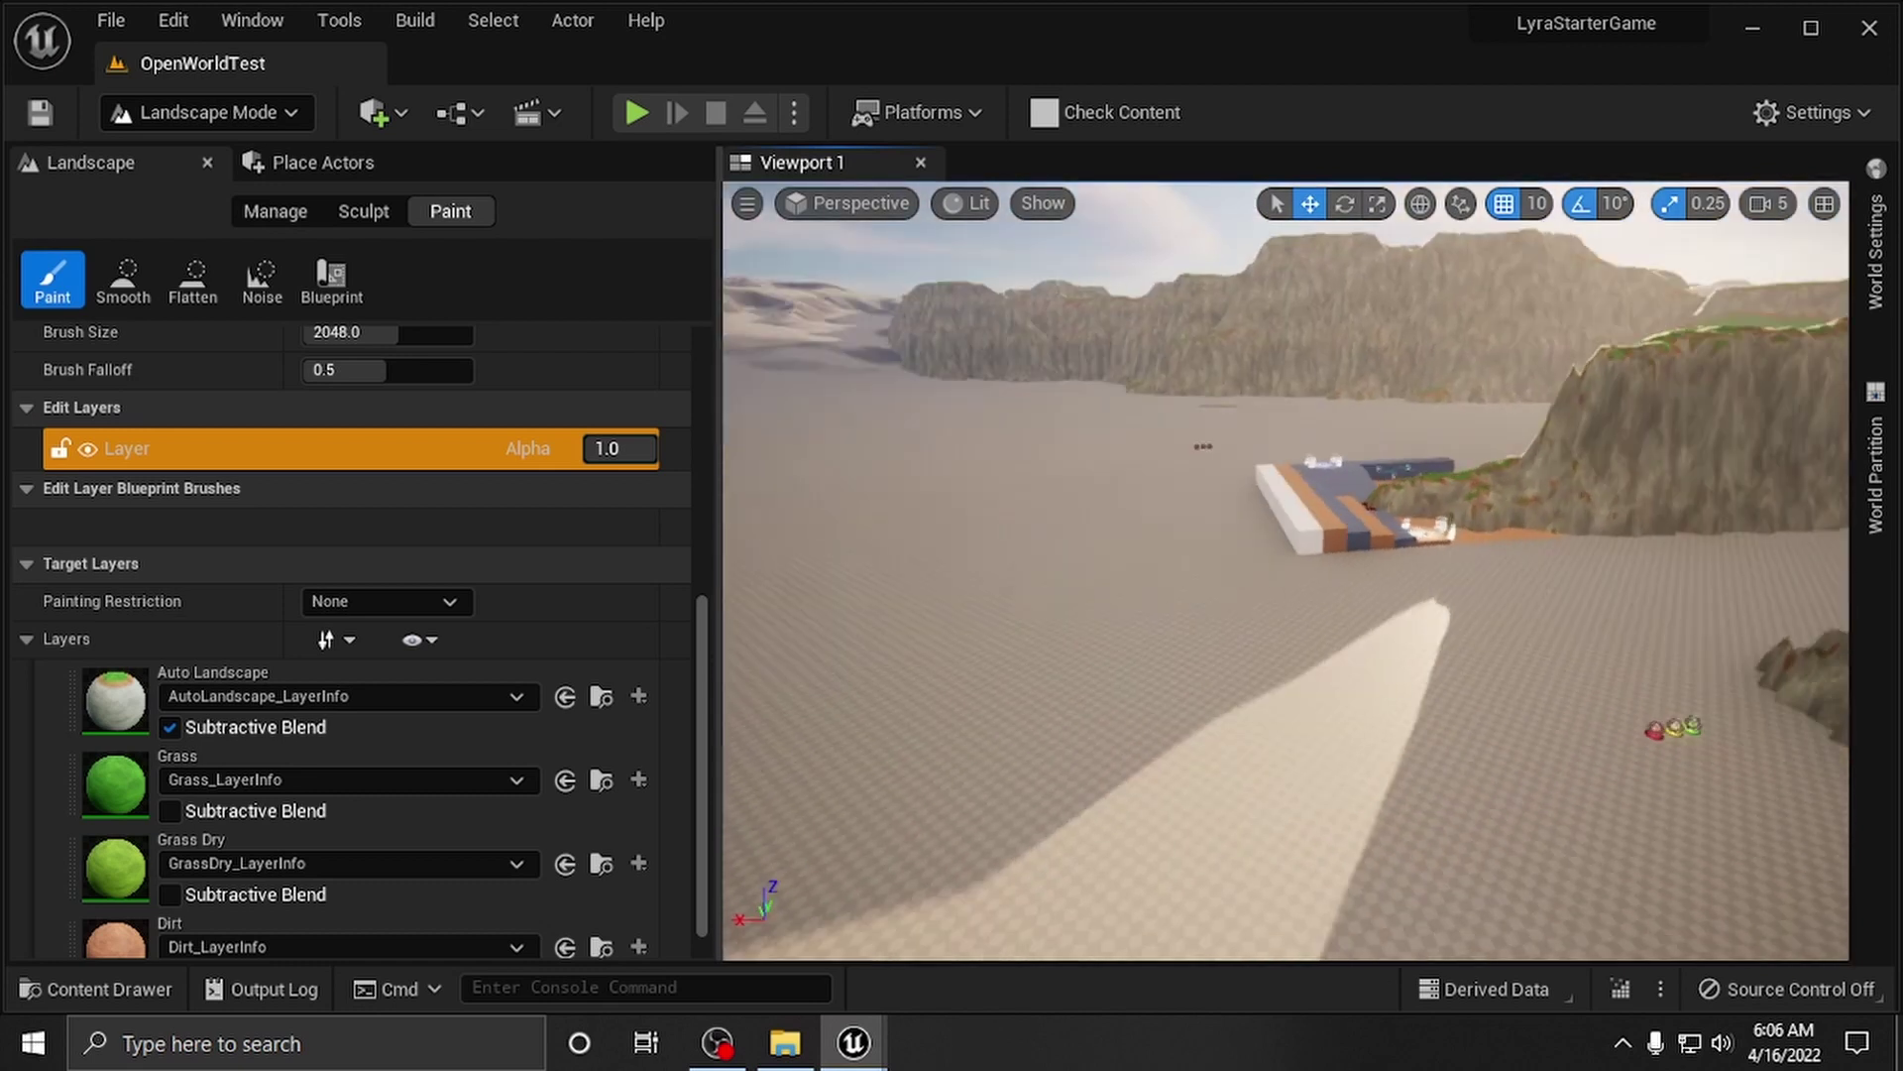
right_click_drag(1477, 709, 1477, 708)
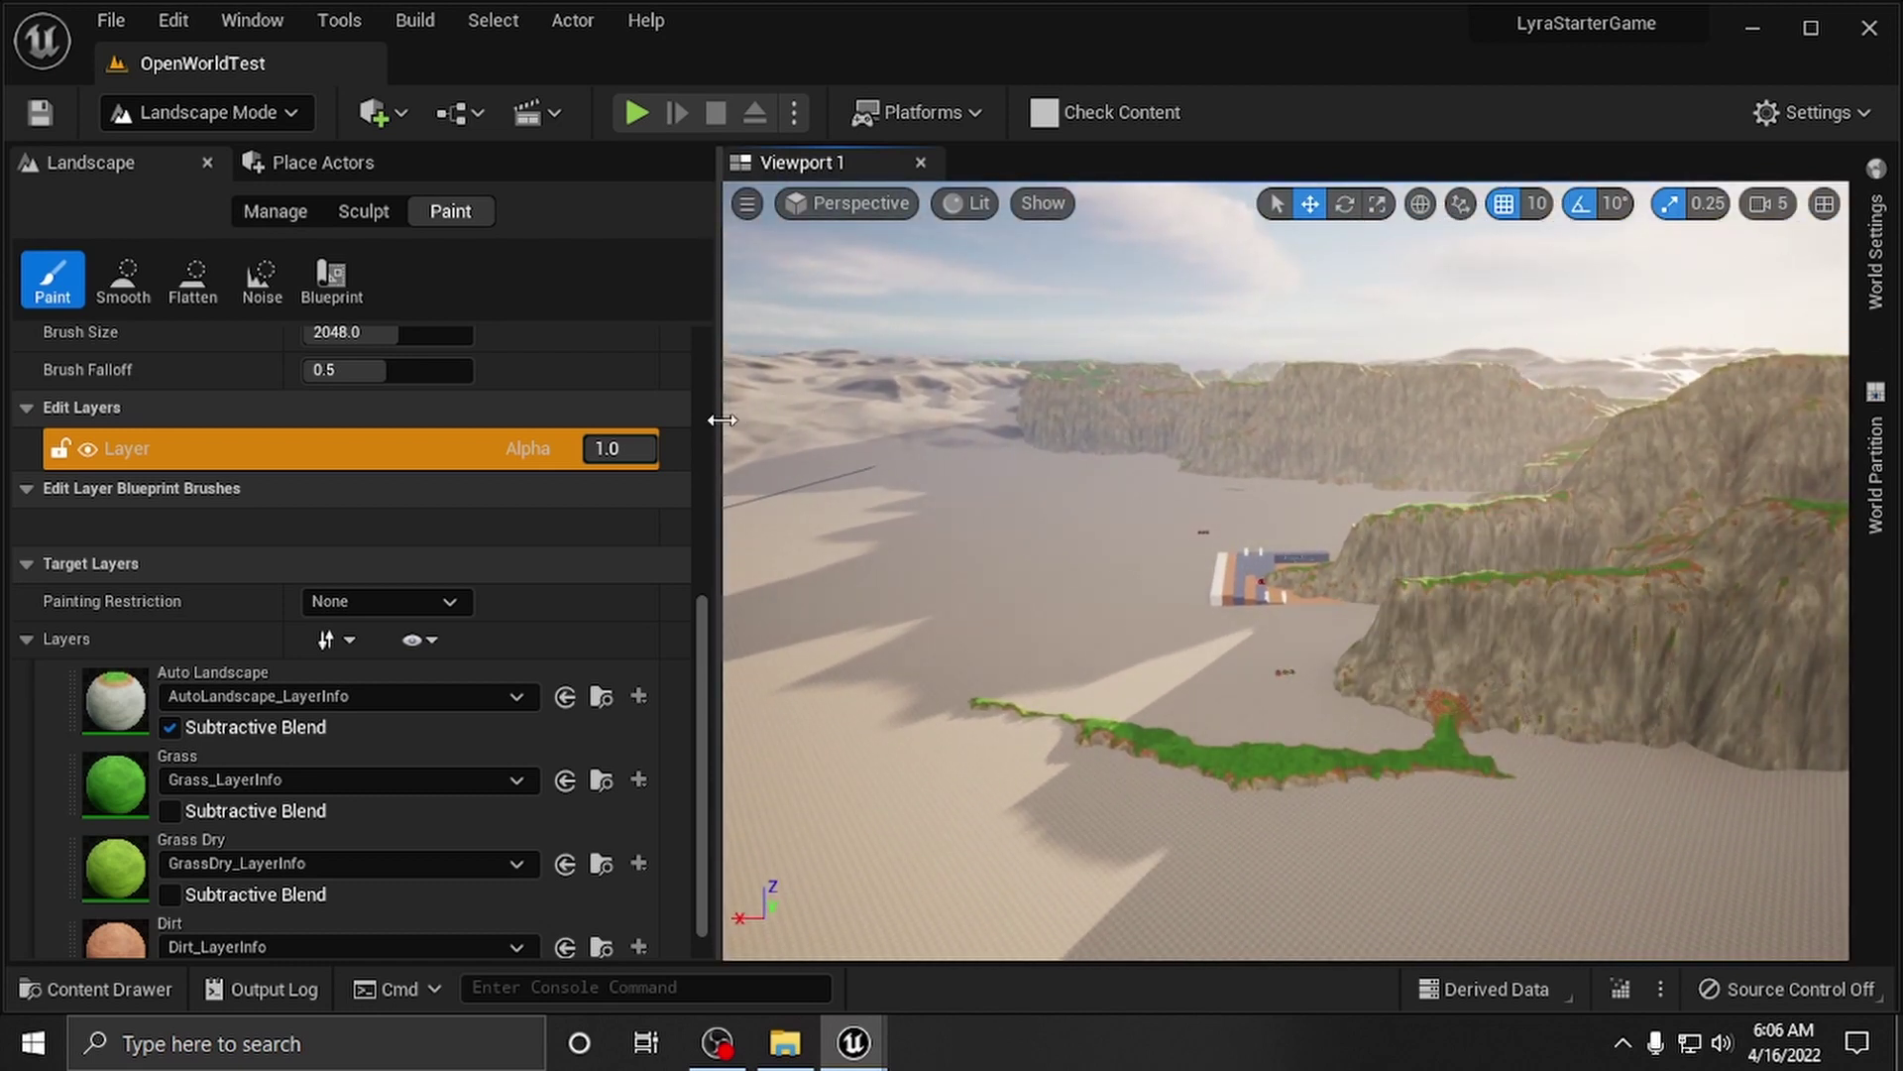
left_click_drag(718, 418, 496, 480)
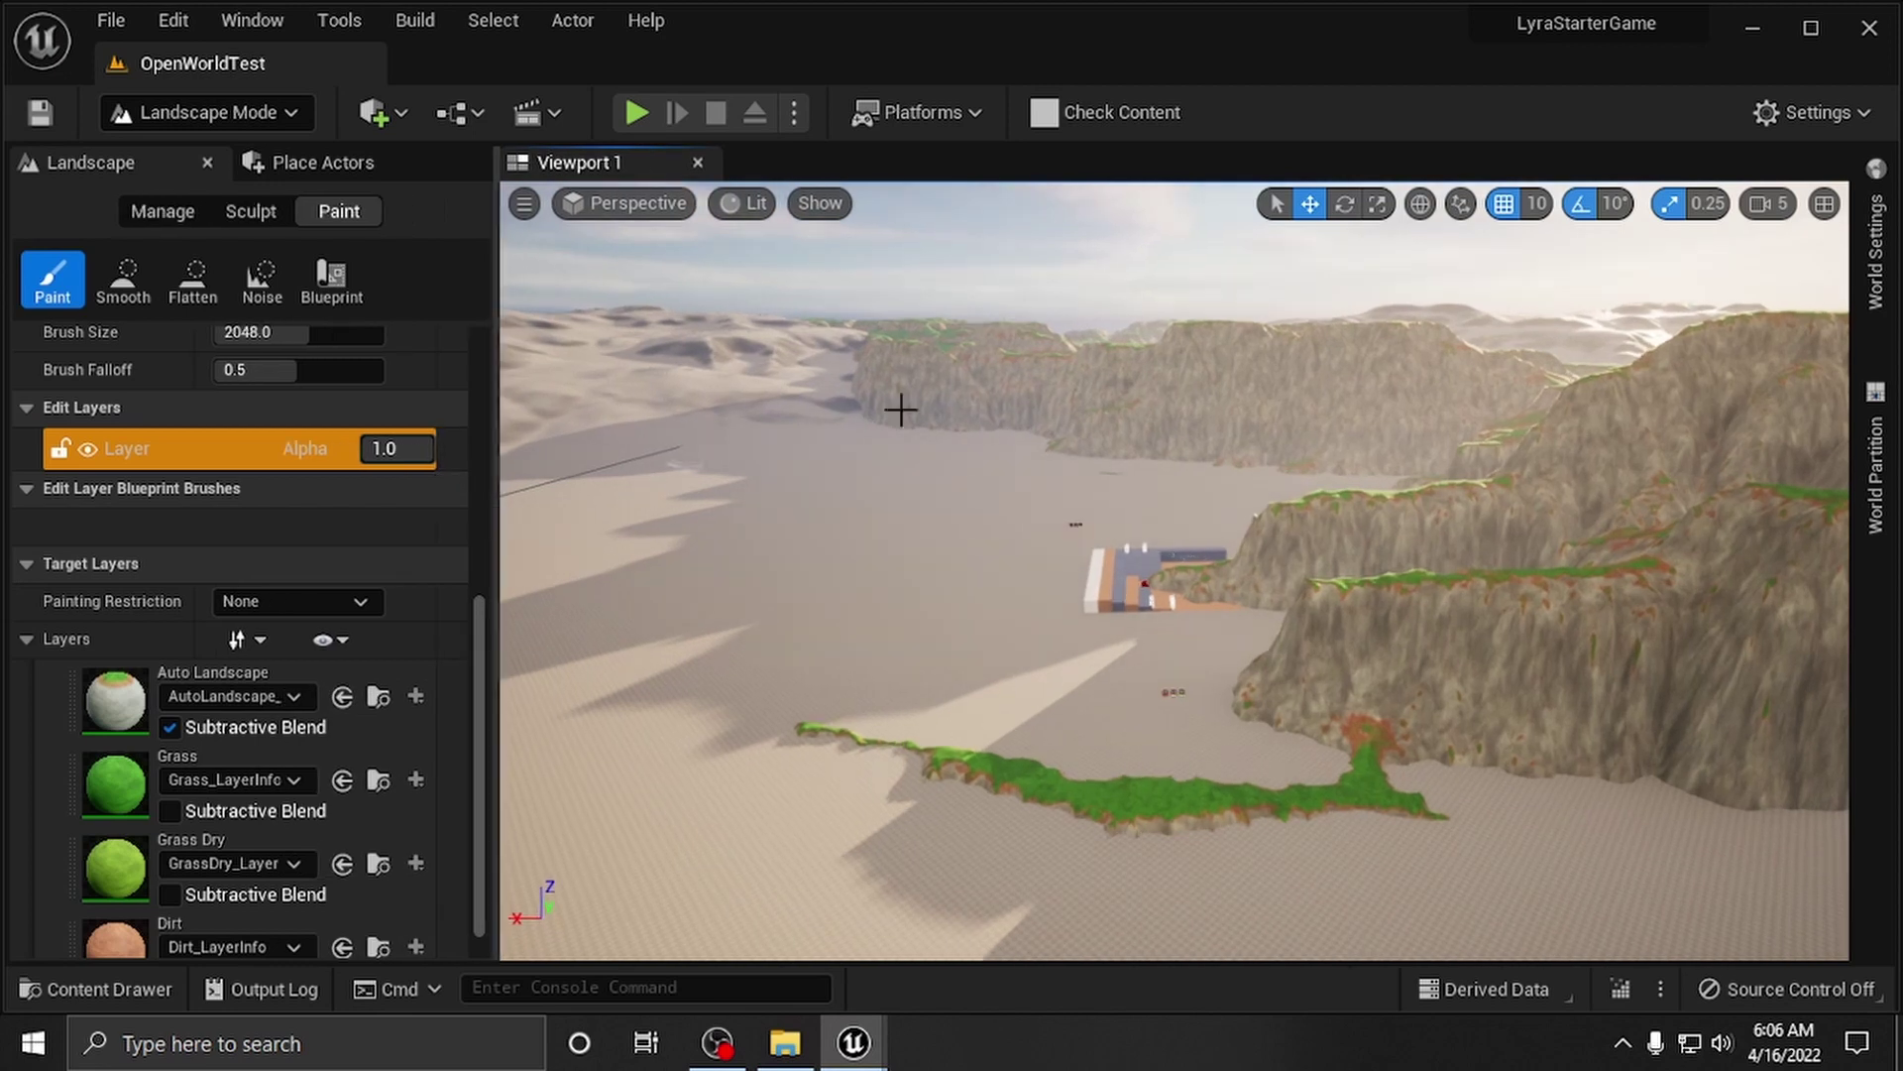
left_click(1877, 258)
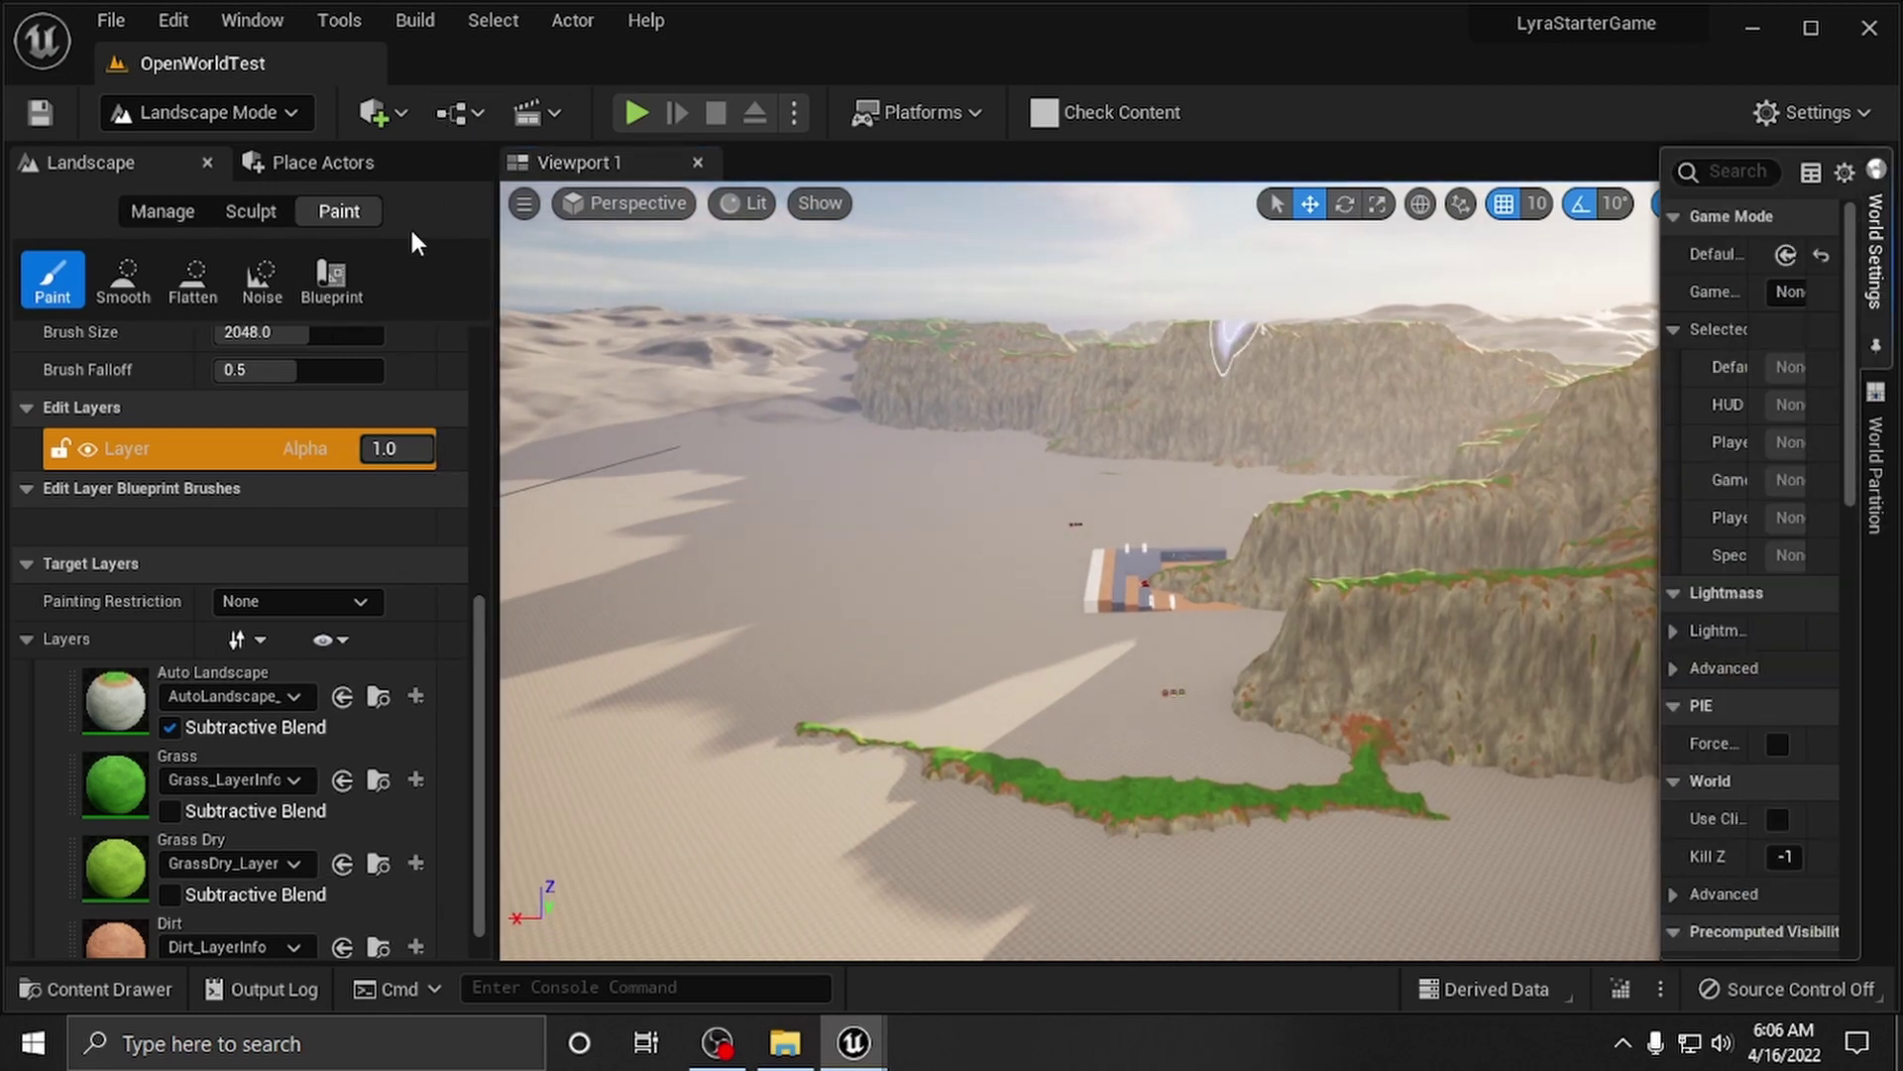
Step: Switch from Landscape Mode to Select Mode, reveal Outliner and Details, and select a landscape proxy
left_click(247, 113)
left_click(204, 158)
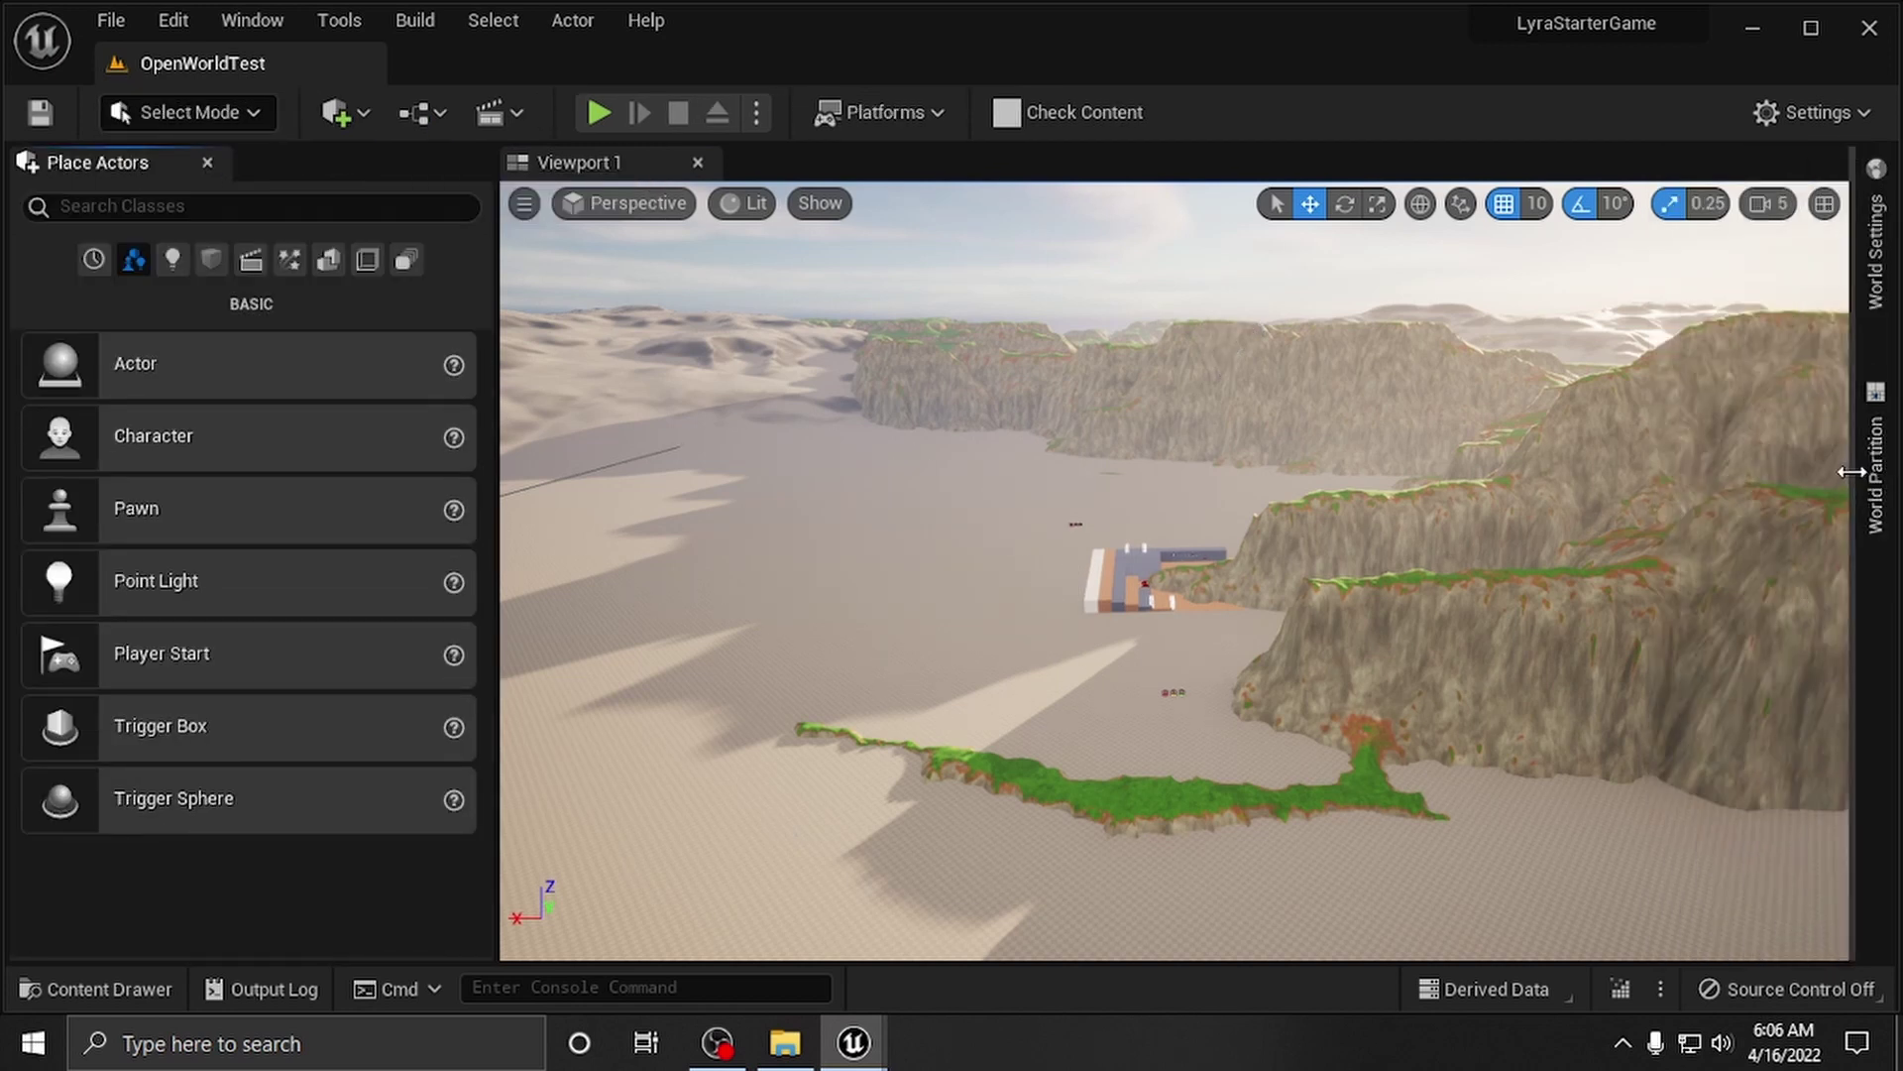
left_click_drag(1769, 485, 1399, 506)
left_click(748, 584)
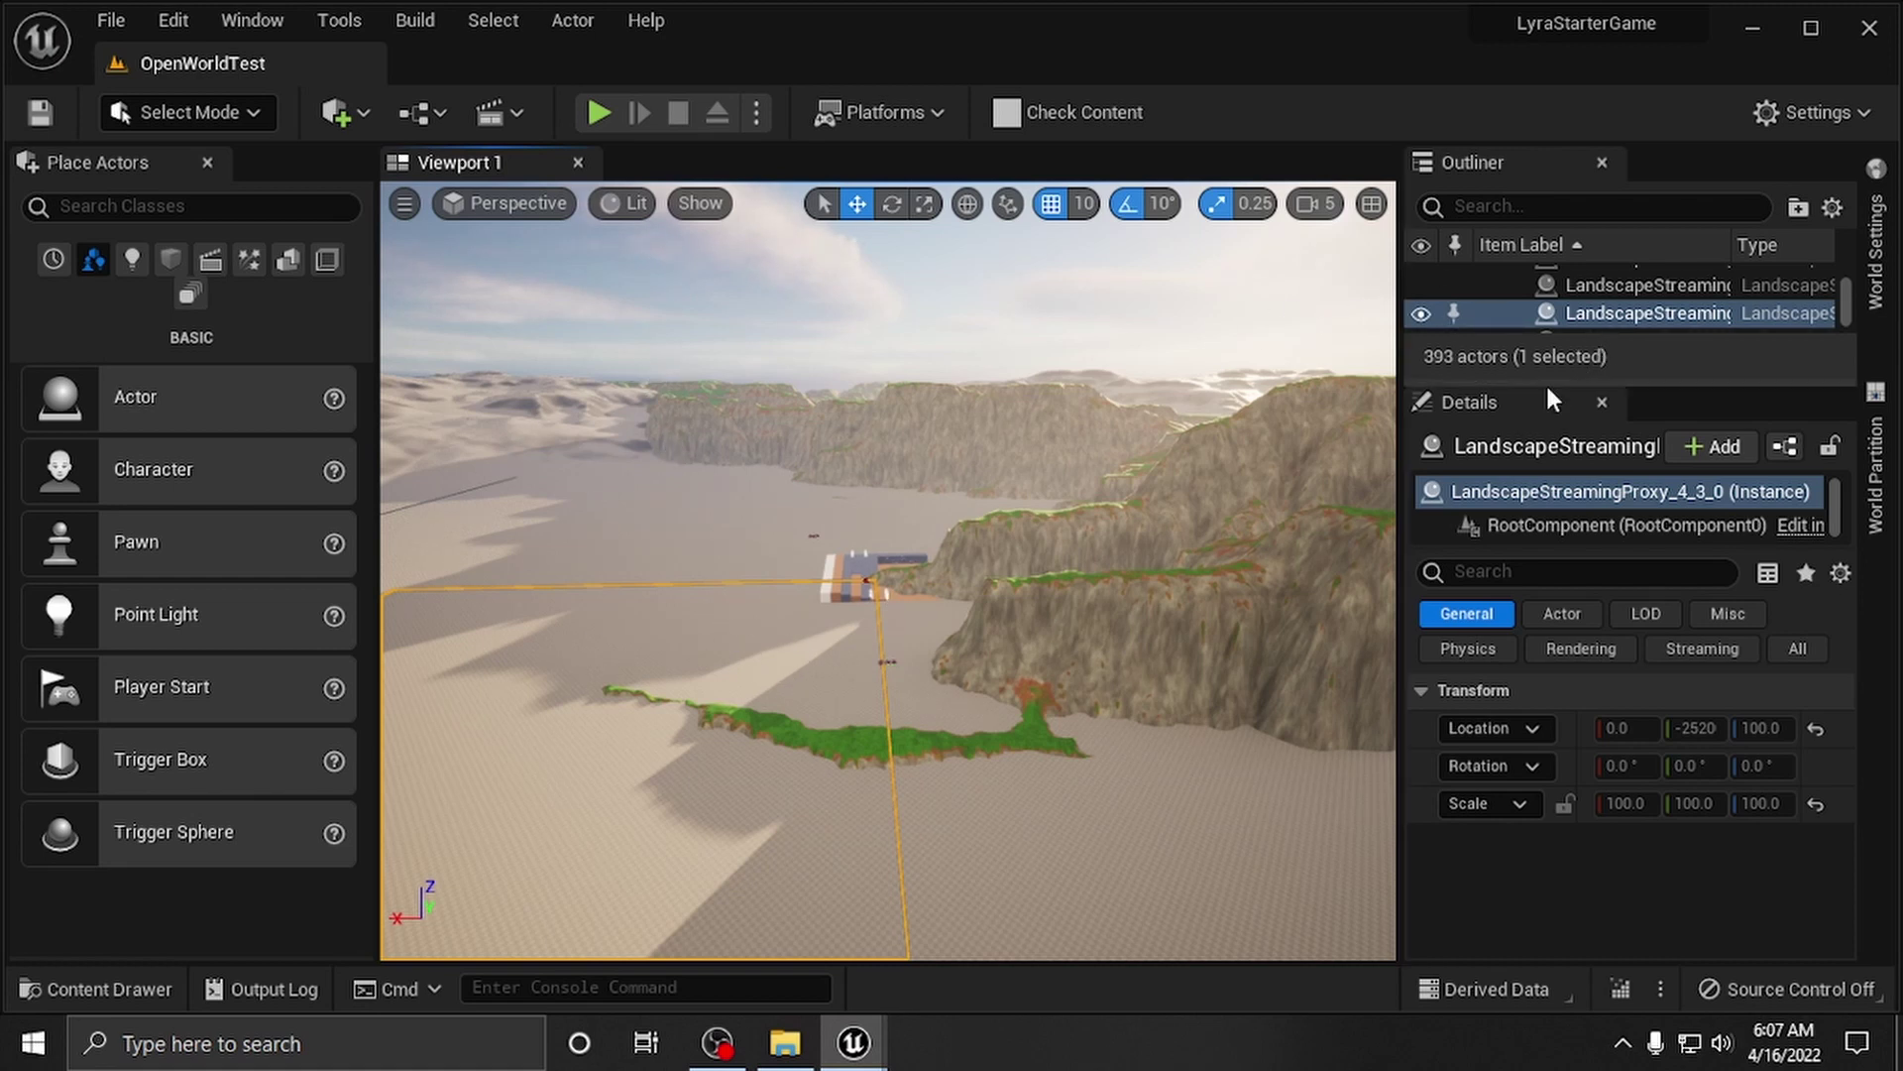
Step: Re-dock the Details panel below the Outliner
mouse_move(1545, 396)
left_mouse_down()
mouse_move(1542, 450)
mouse_move(1532, 412)
left_mouse_up()
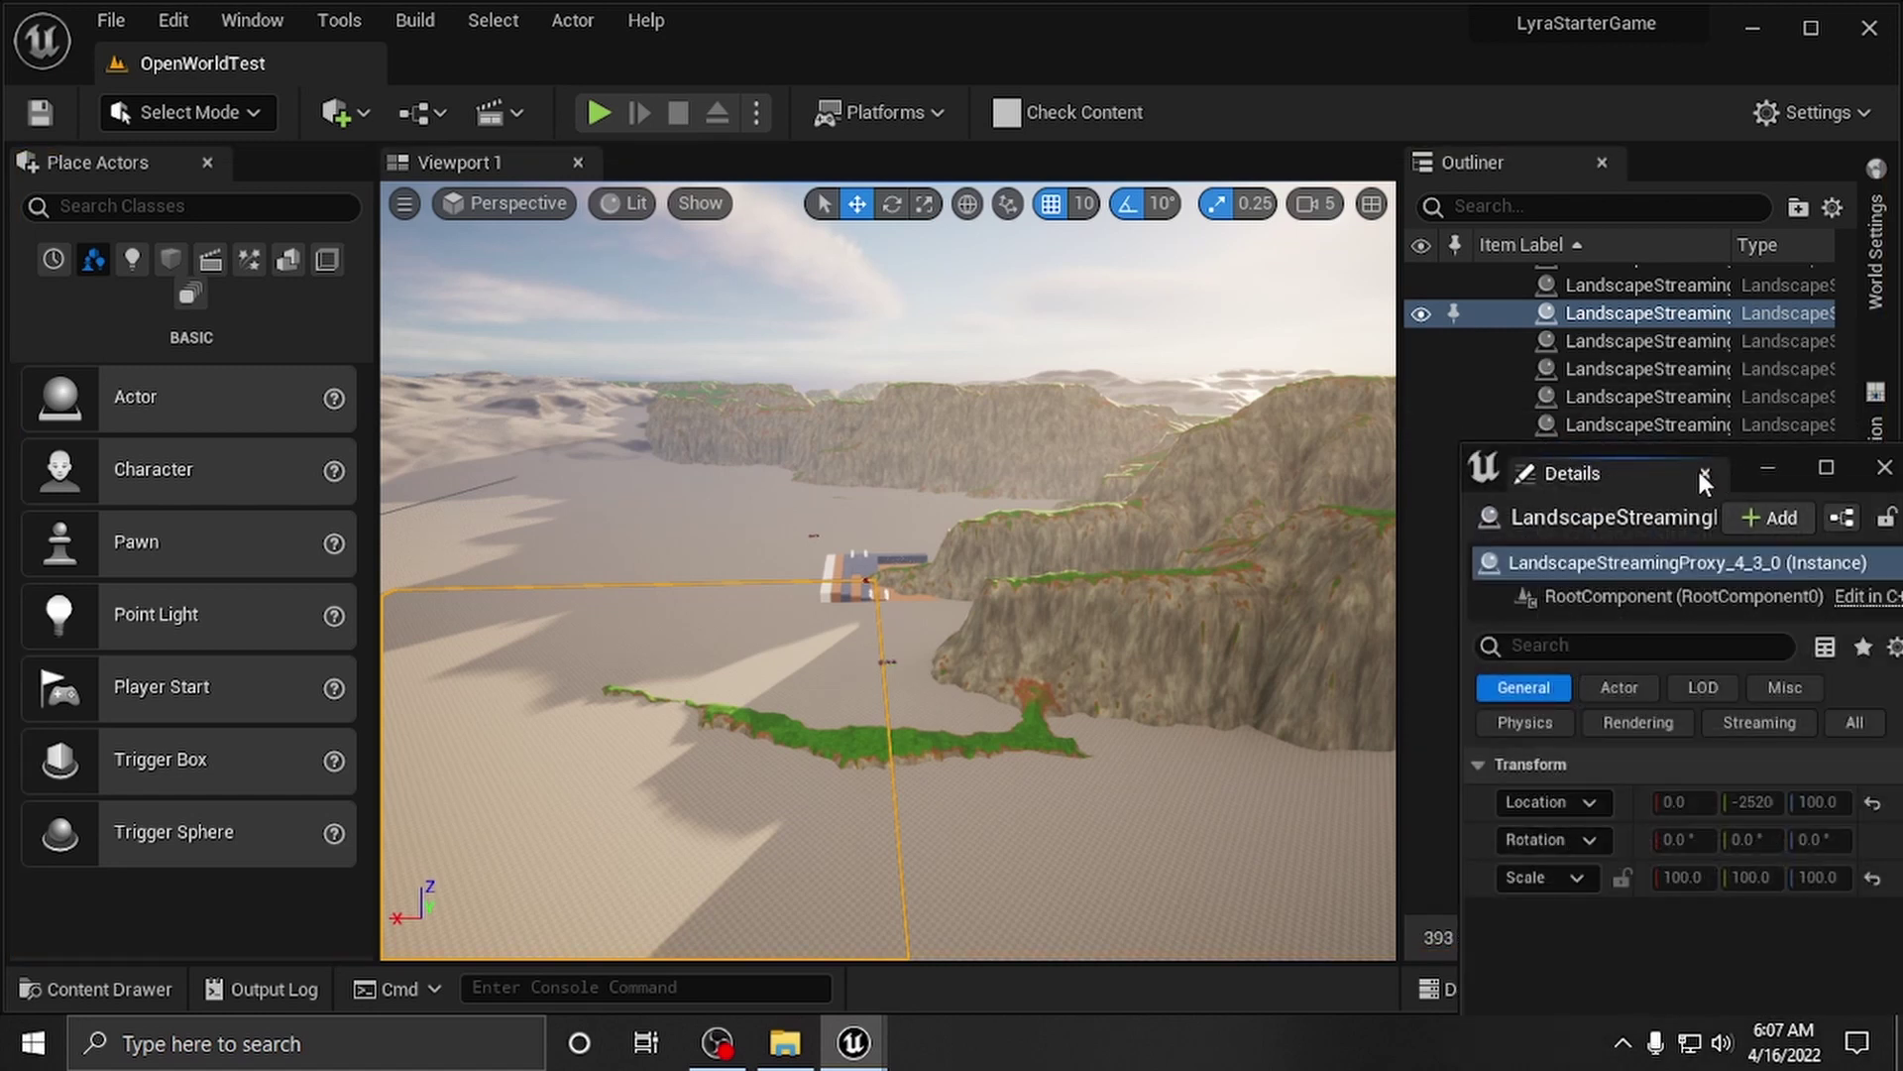
left_click_drag(1699, 472, 1649, 480)
scroll(1654, 471, "up", 5)
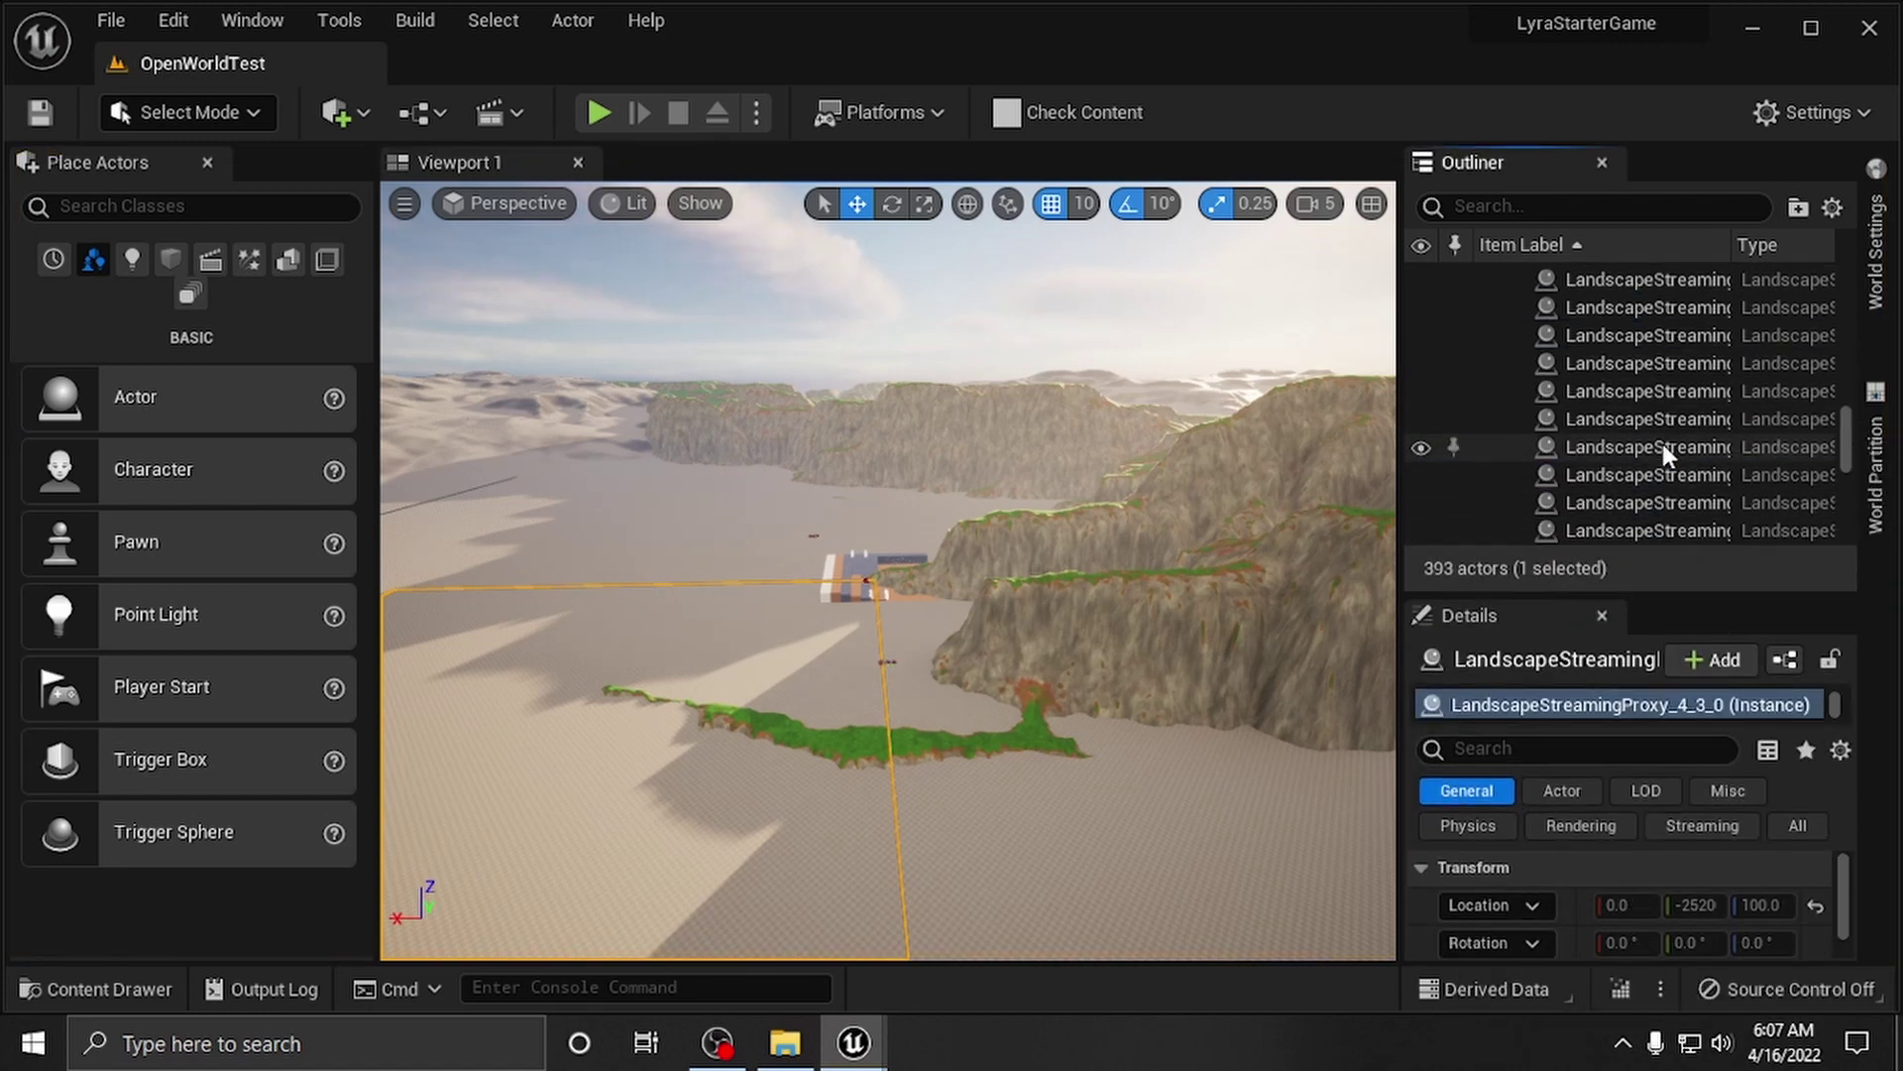
scroll(1664, 443, "down", 8)
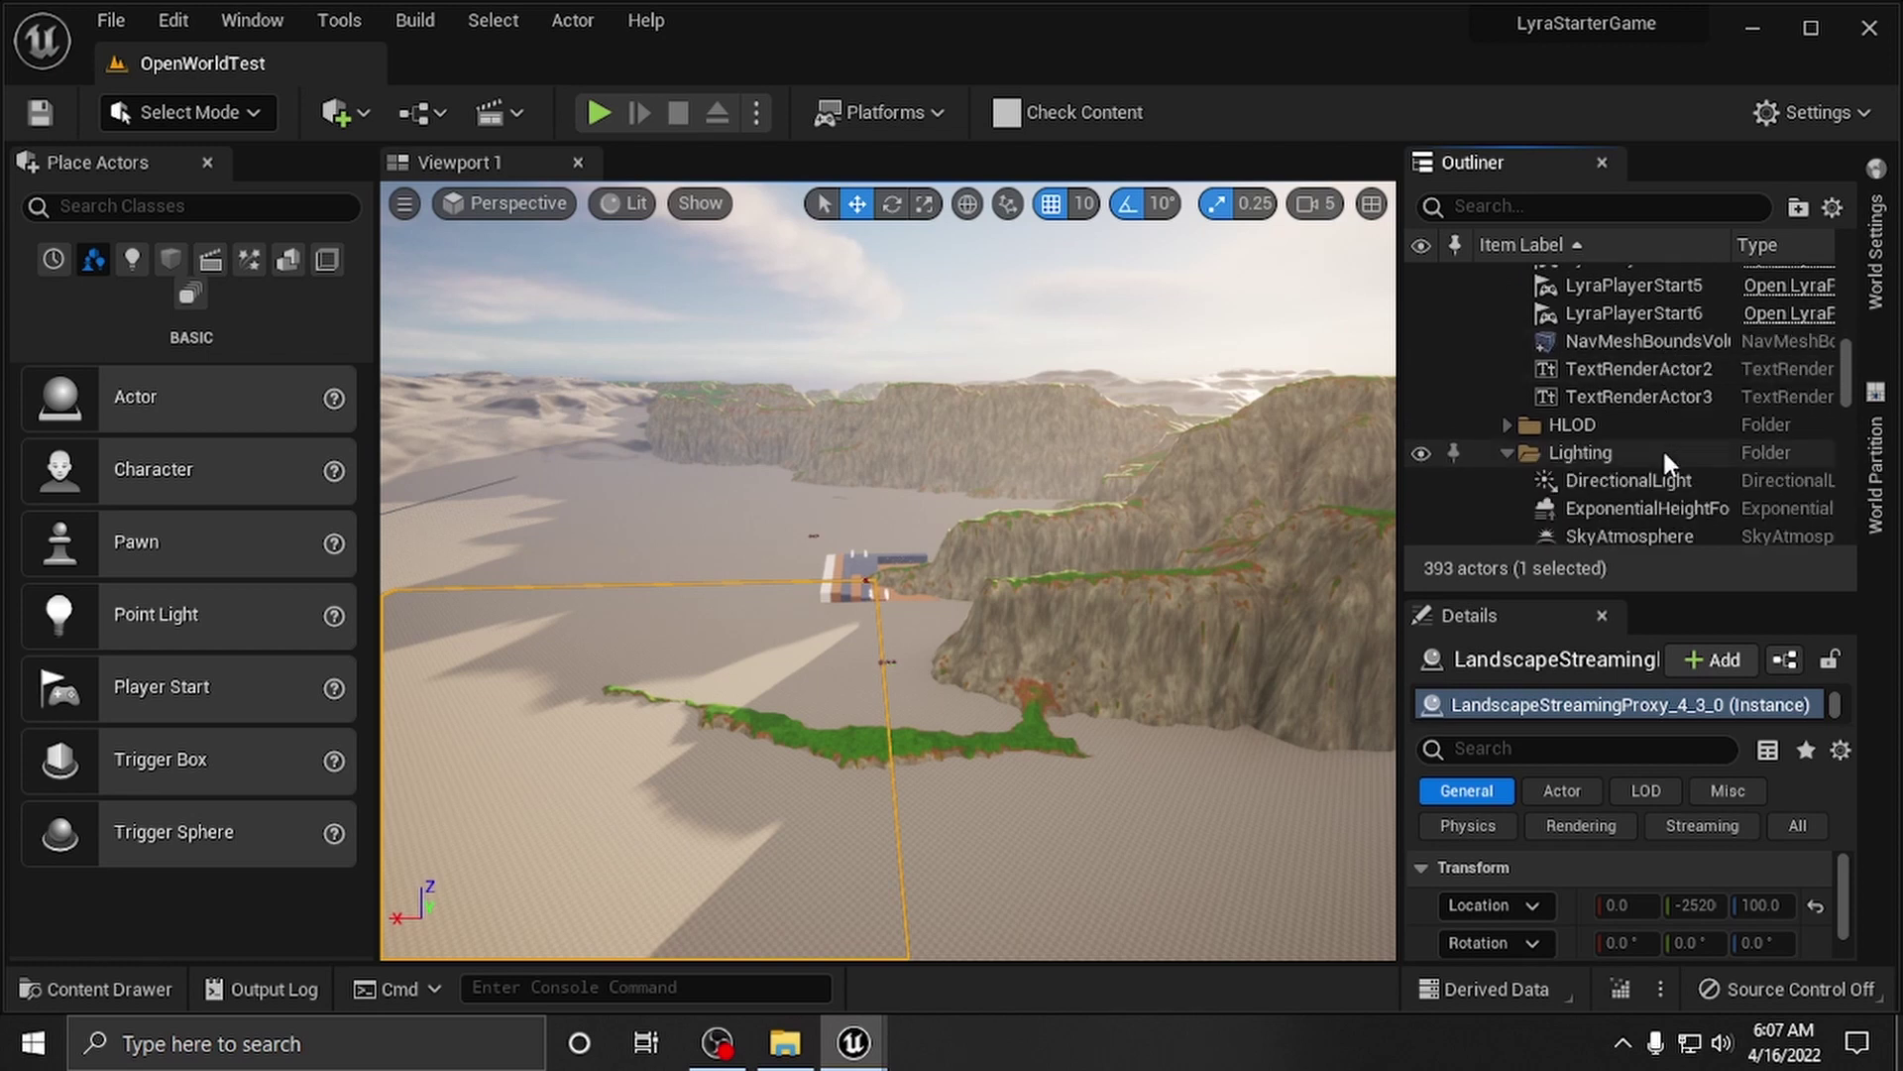
scroll(1660, 442, "down", 3)
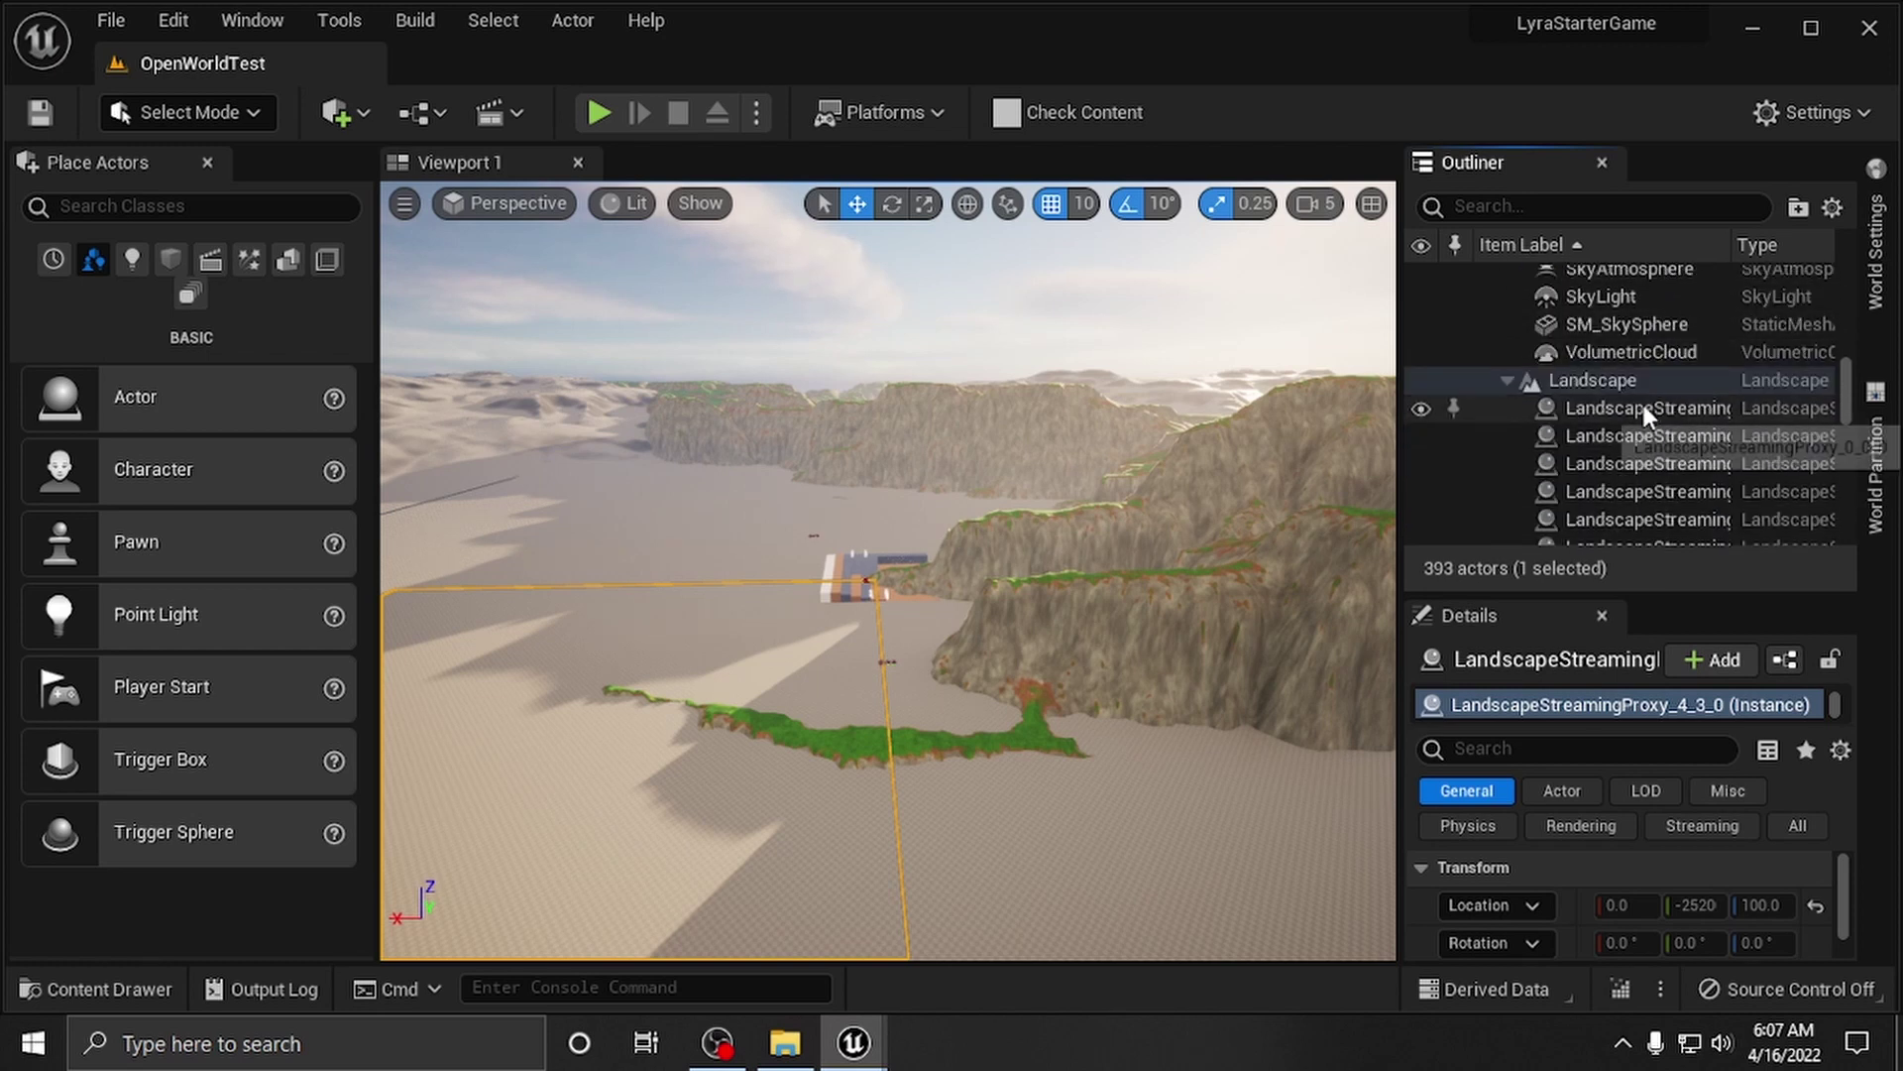
Step: Select LandscapeStreamingProxy_0_0_0 through the last of the 64 landscape proxies
right_click(1539, 382)
mouse_move(1366, 662)
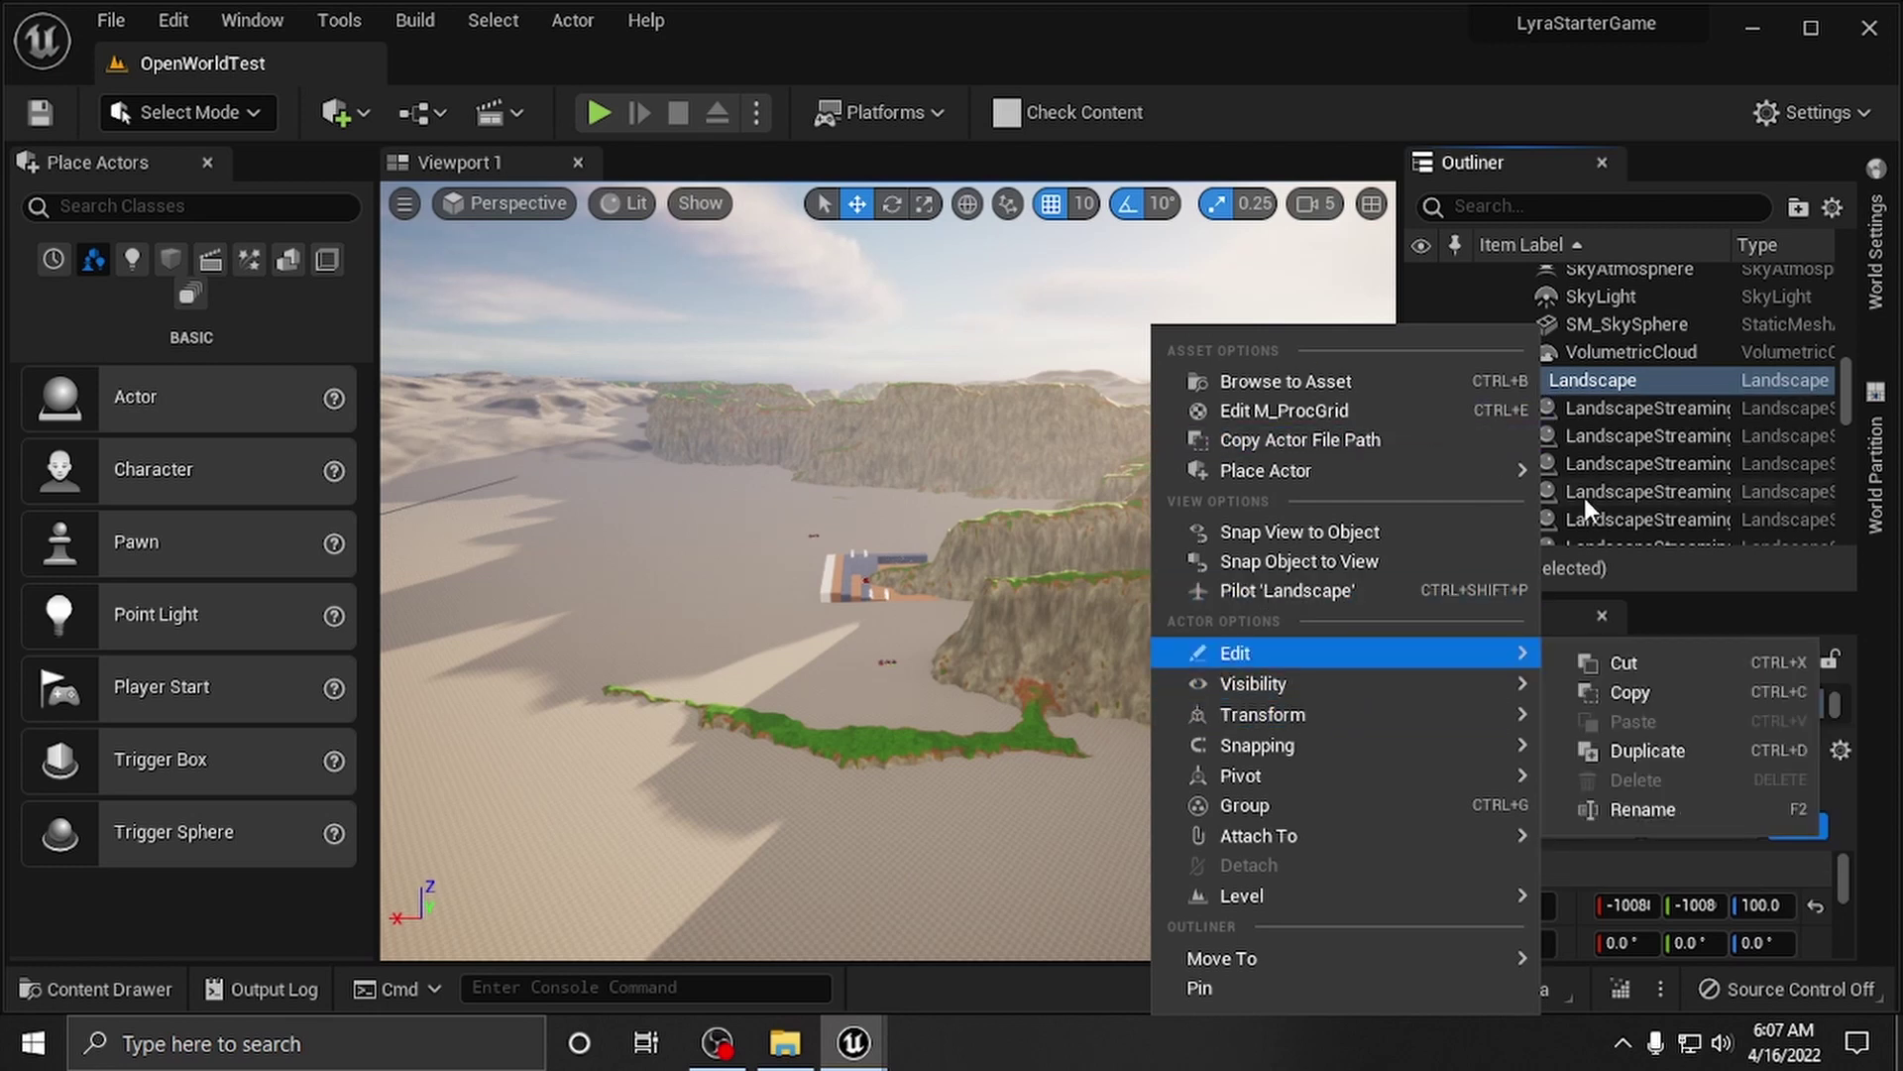
left_click(1614, 408)
scroll(1616, 420, "down", 5)
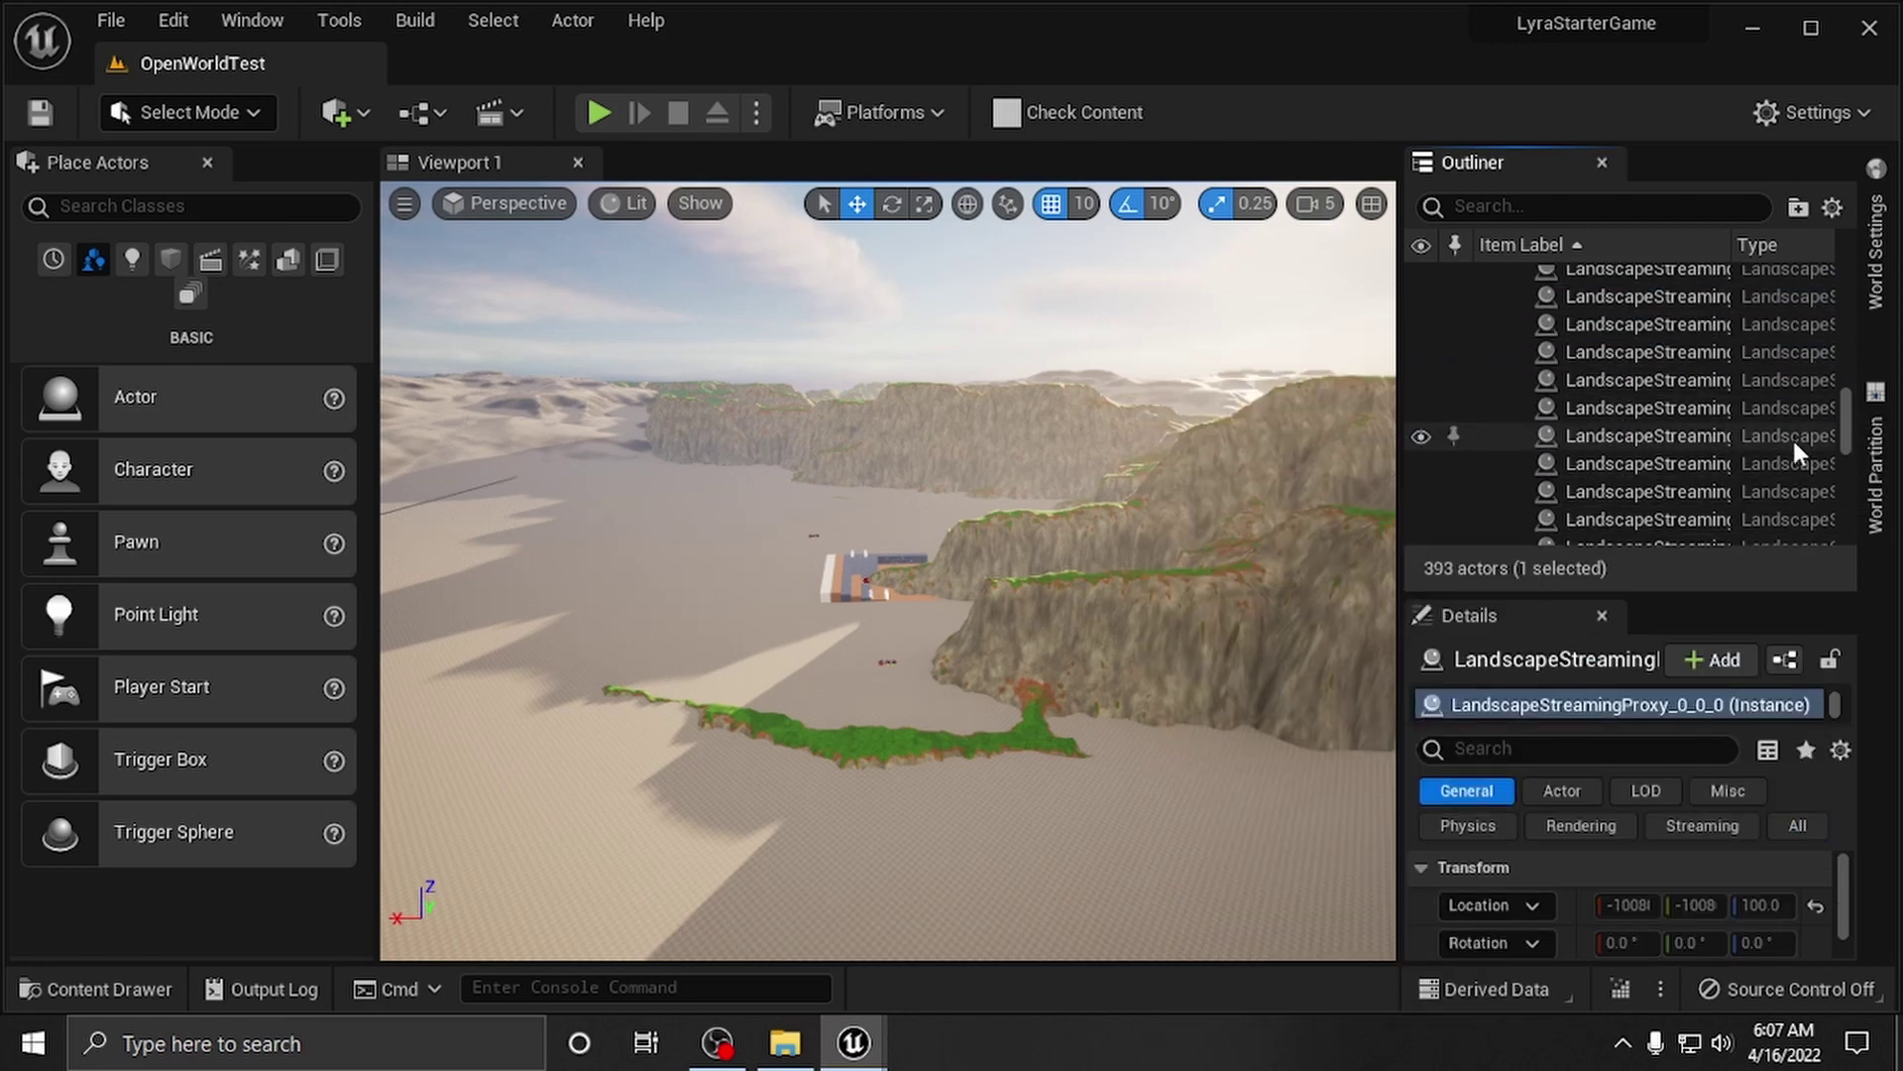
left_click_drag(1845, 433, 1862, 536)
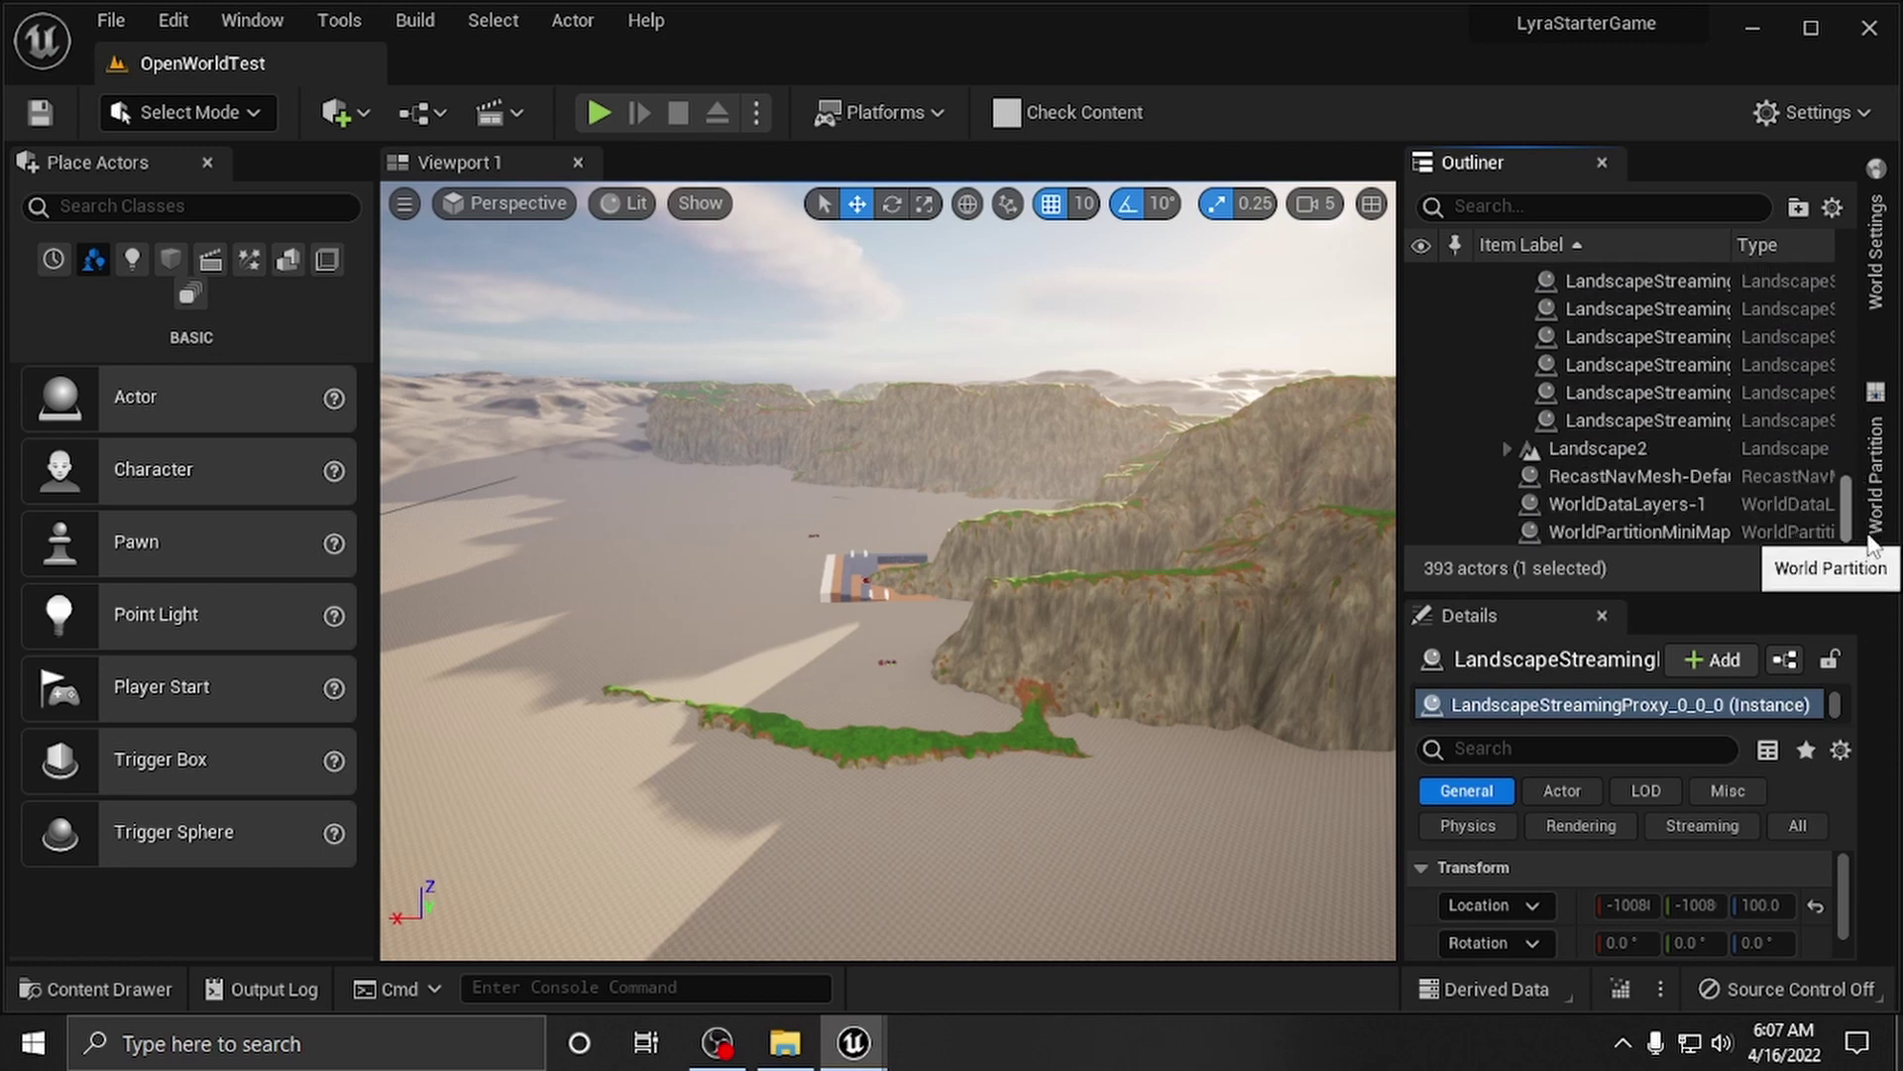
left_click(1637, 424, "shift")
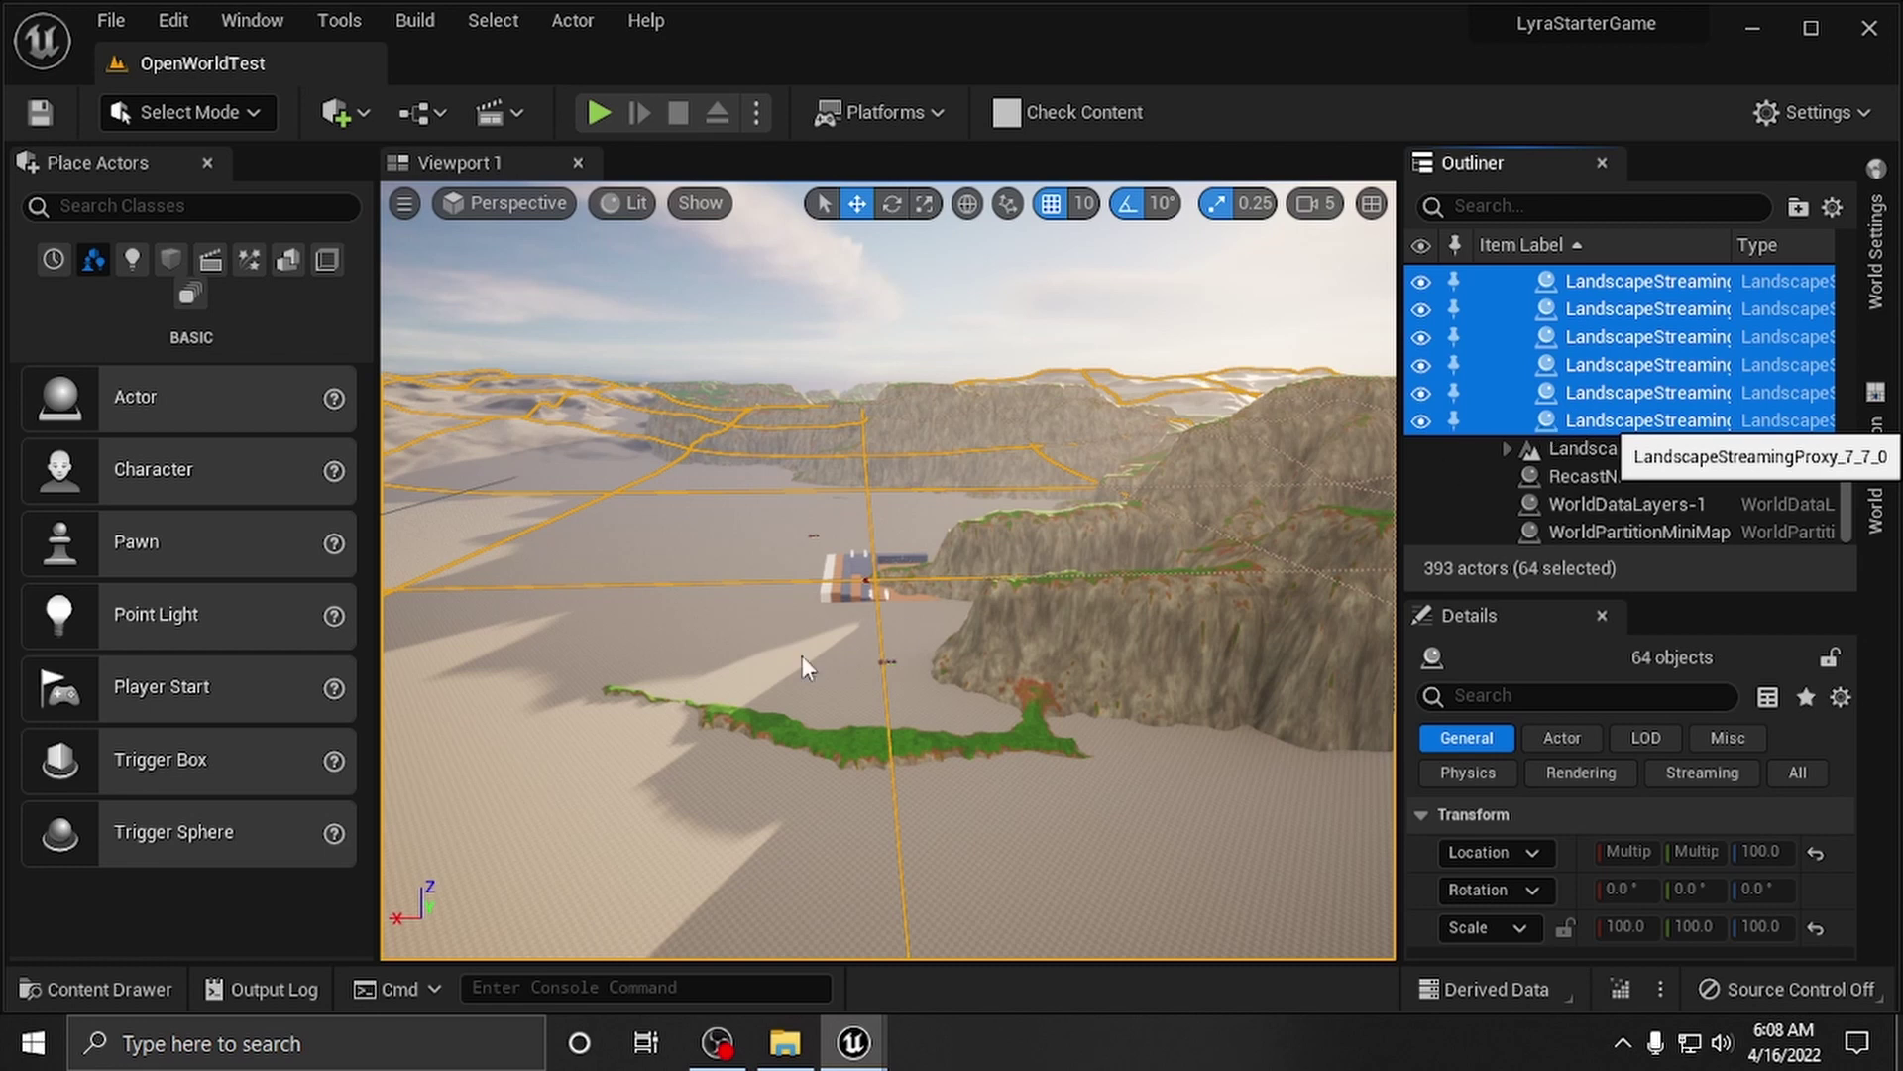
Step: Delete the 64 selected landscape proxies, then fly over the arena and the river valley
key("Delete")
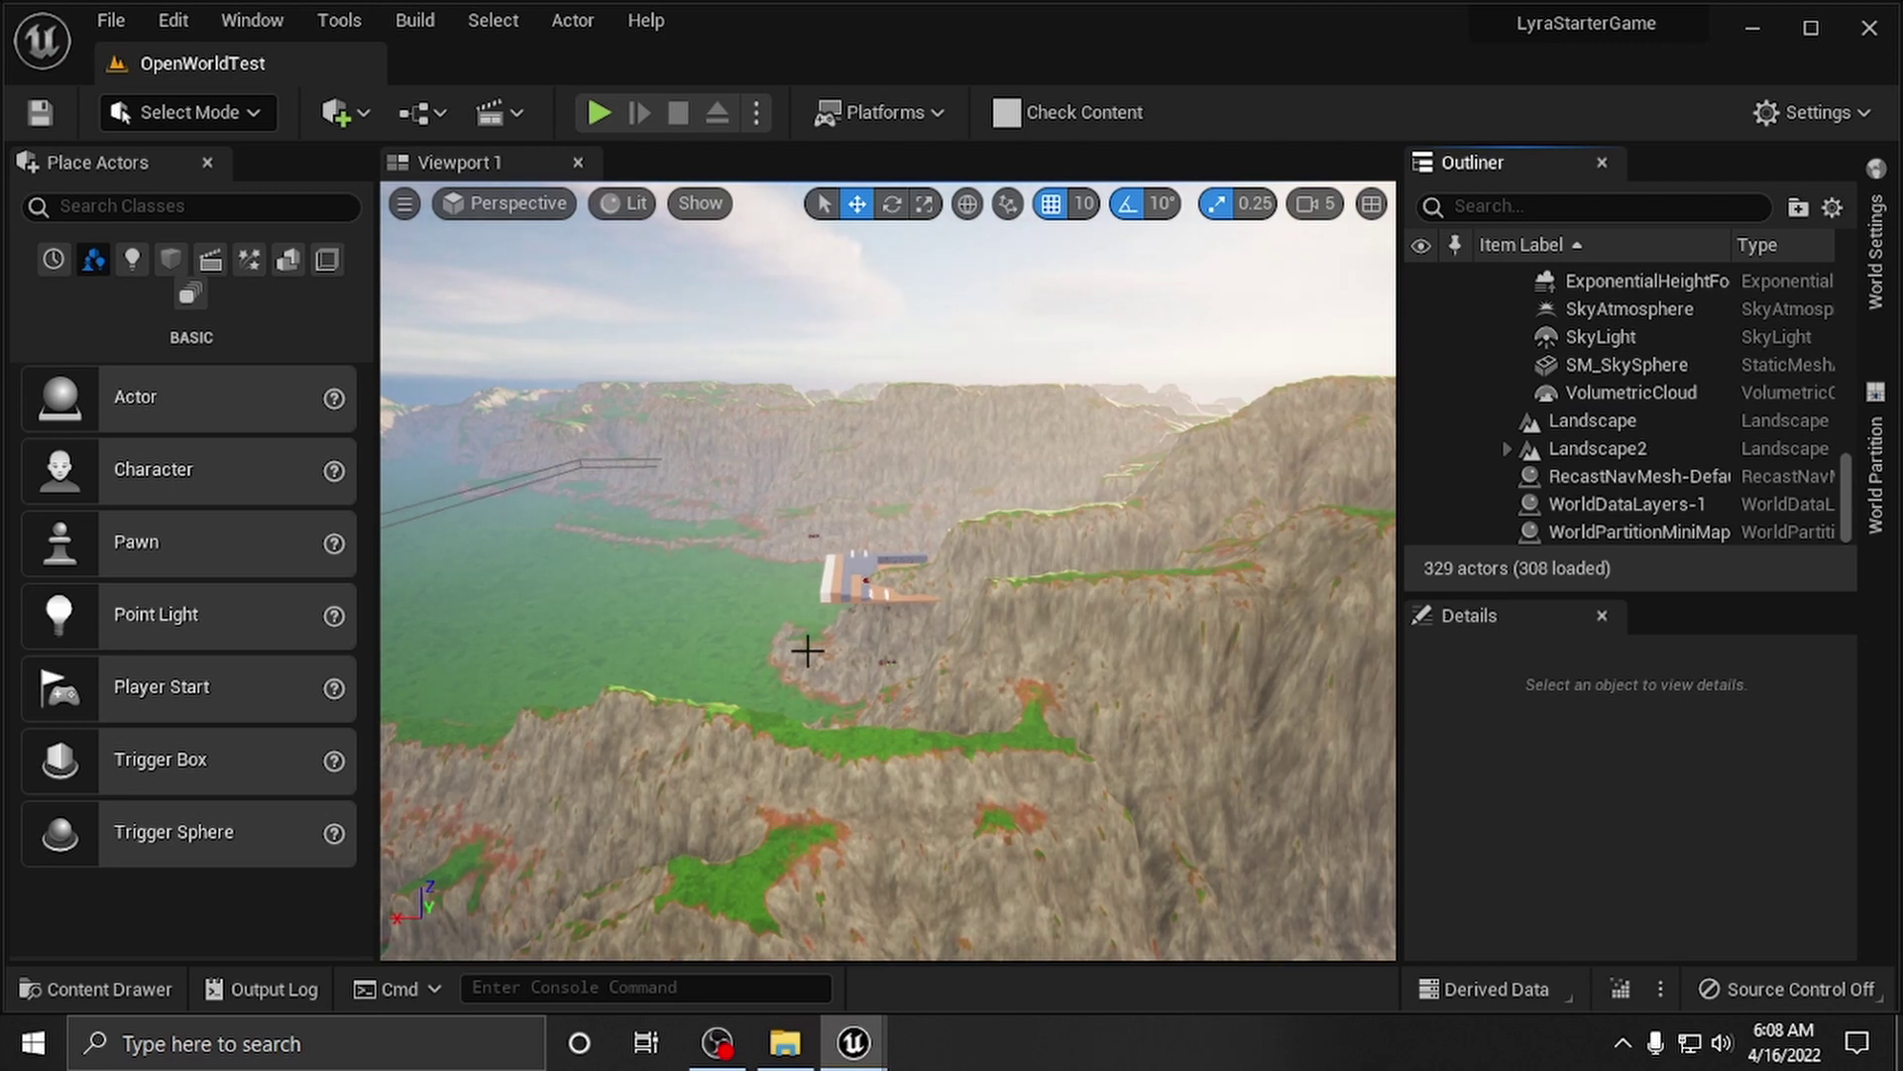
right_click_drag(785, 670, 922, 684)
key("w")
key("a")
right_click_drag(722, 697, 721, 697)
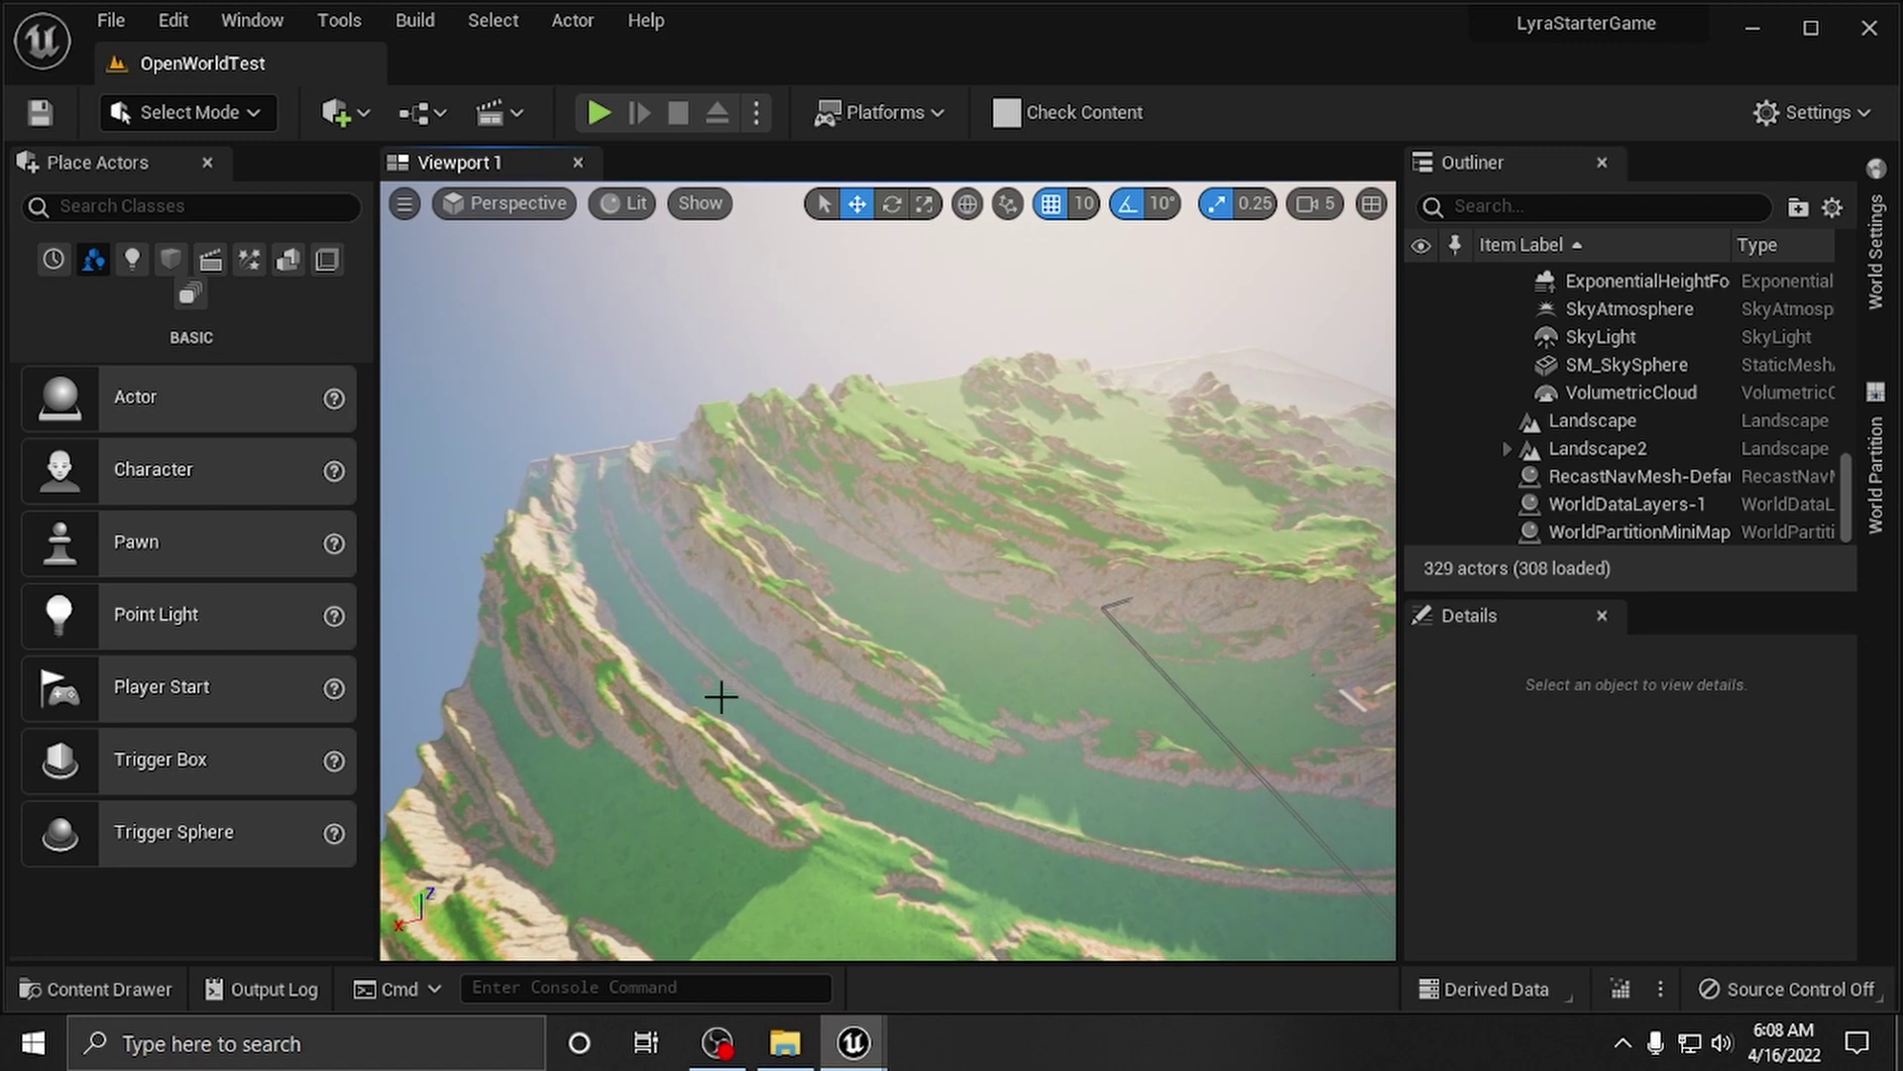
right_click_drag(722, 696, 722, 697)
right_click_drag(1019, 608, 1019, 607)
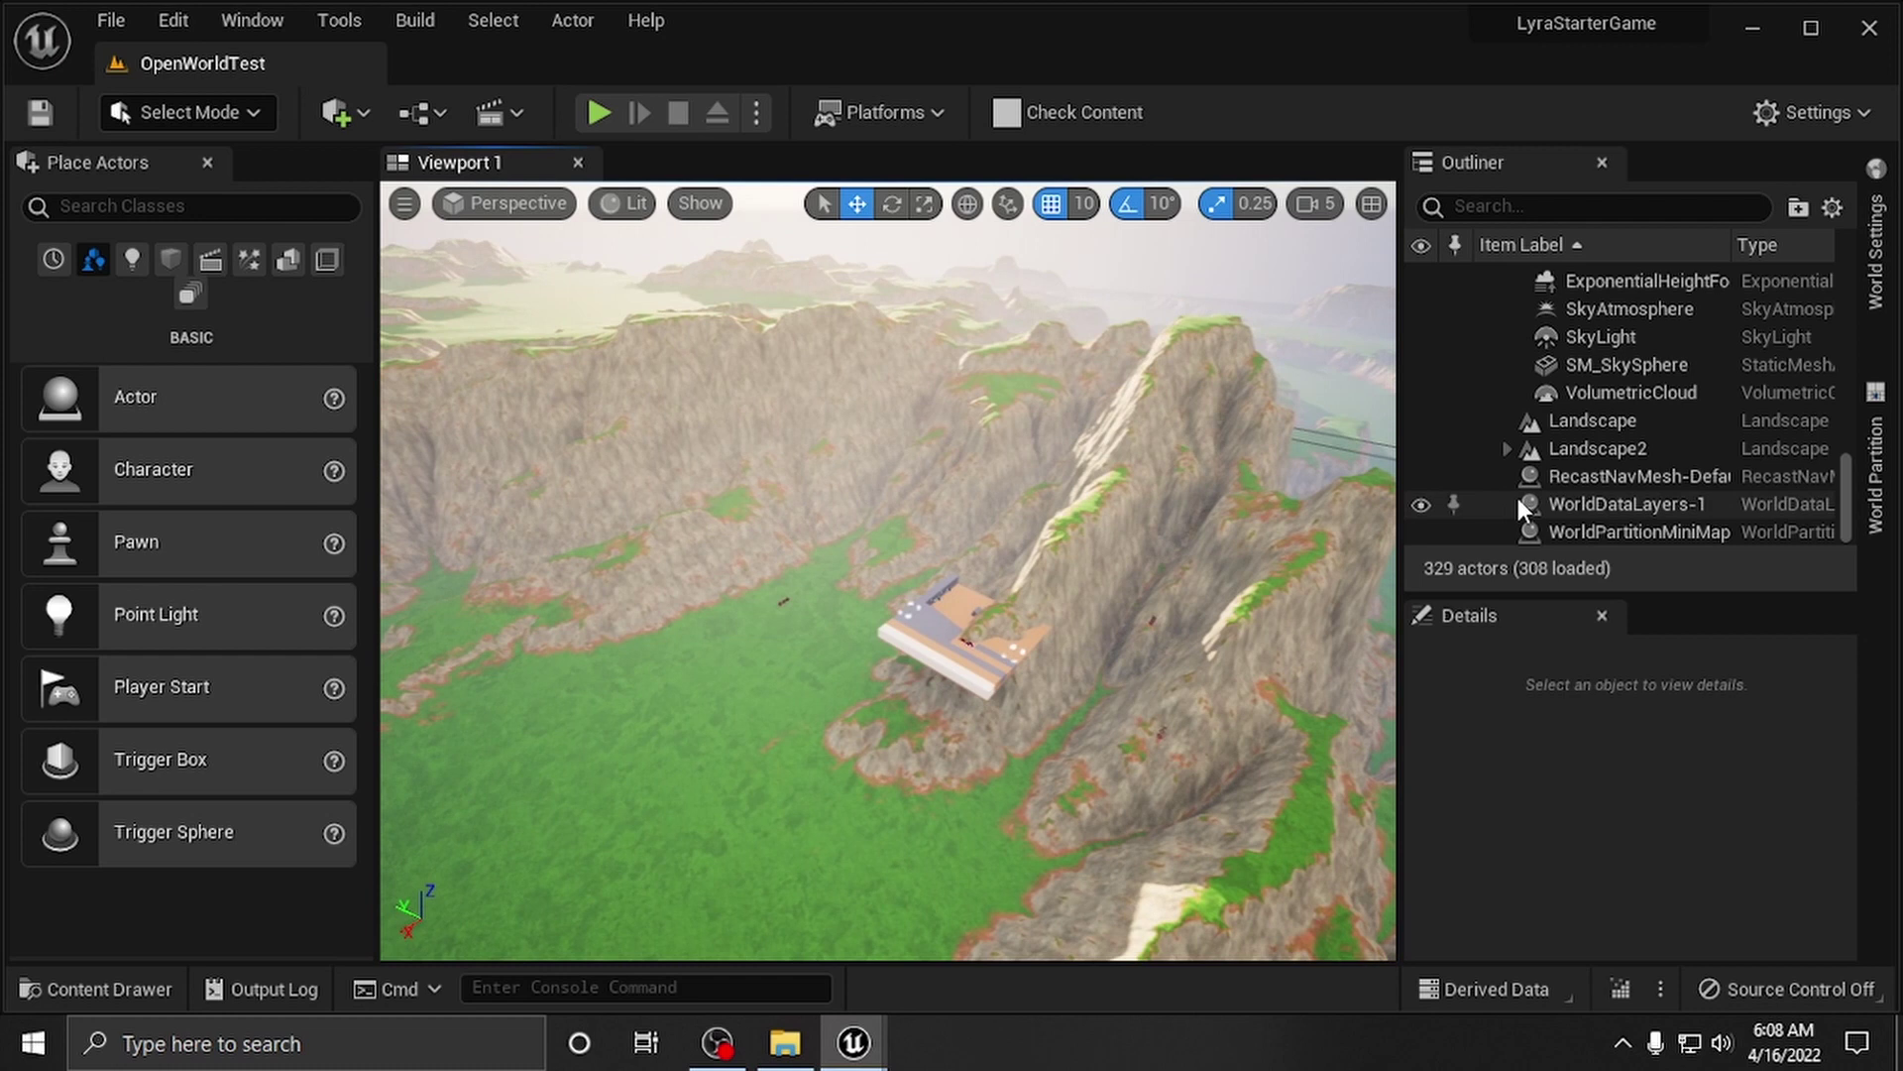
Step: Delete the old Landscape actor, leaving Landscape2 in the level
left_click(1580, 426)
right_click(1580, 426)
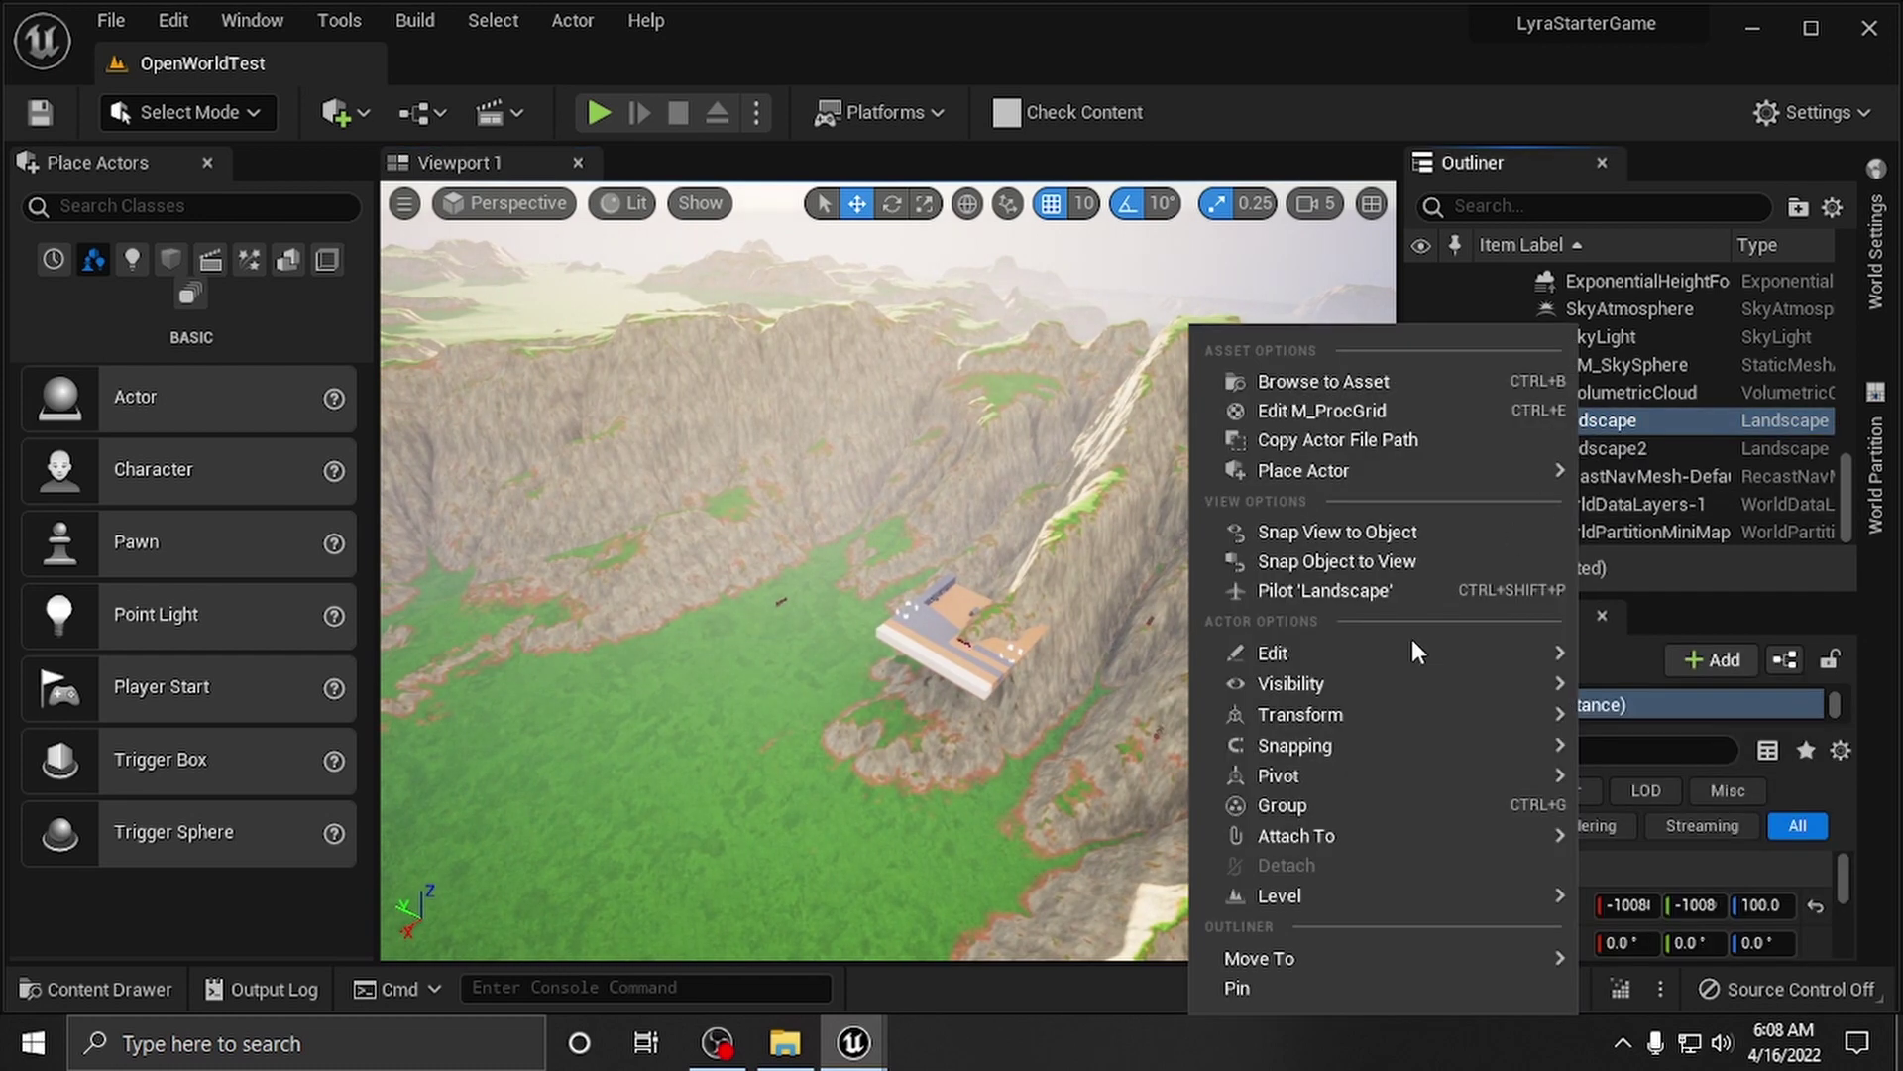
mouse_move(1398, 646)
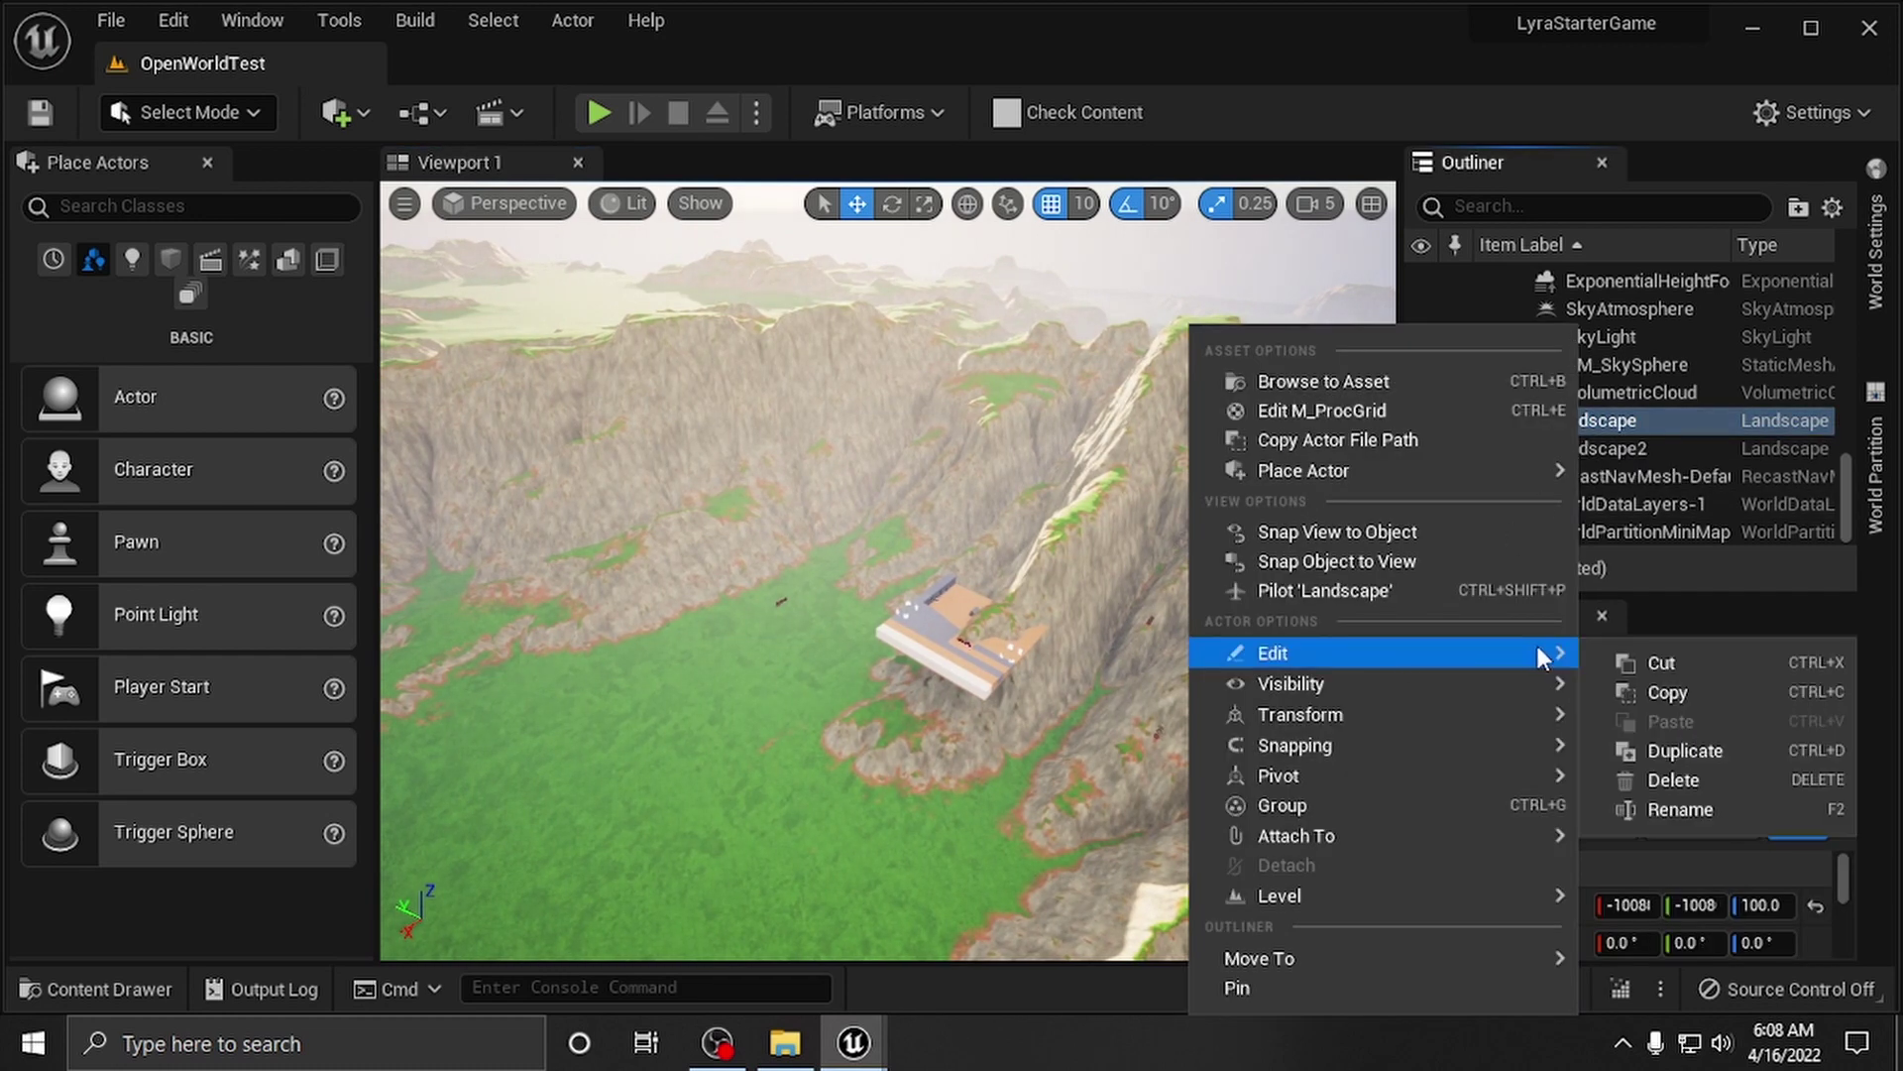
left_click(1673, 782)
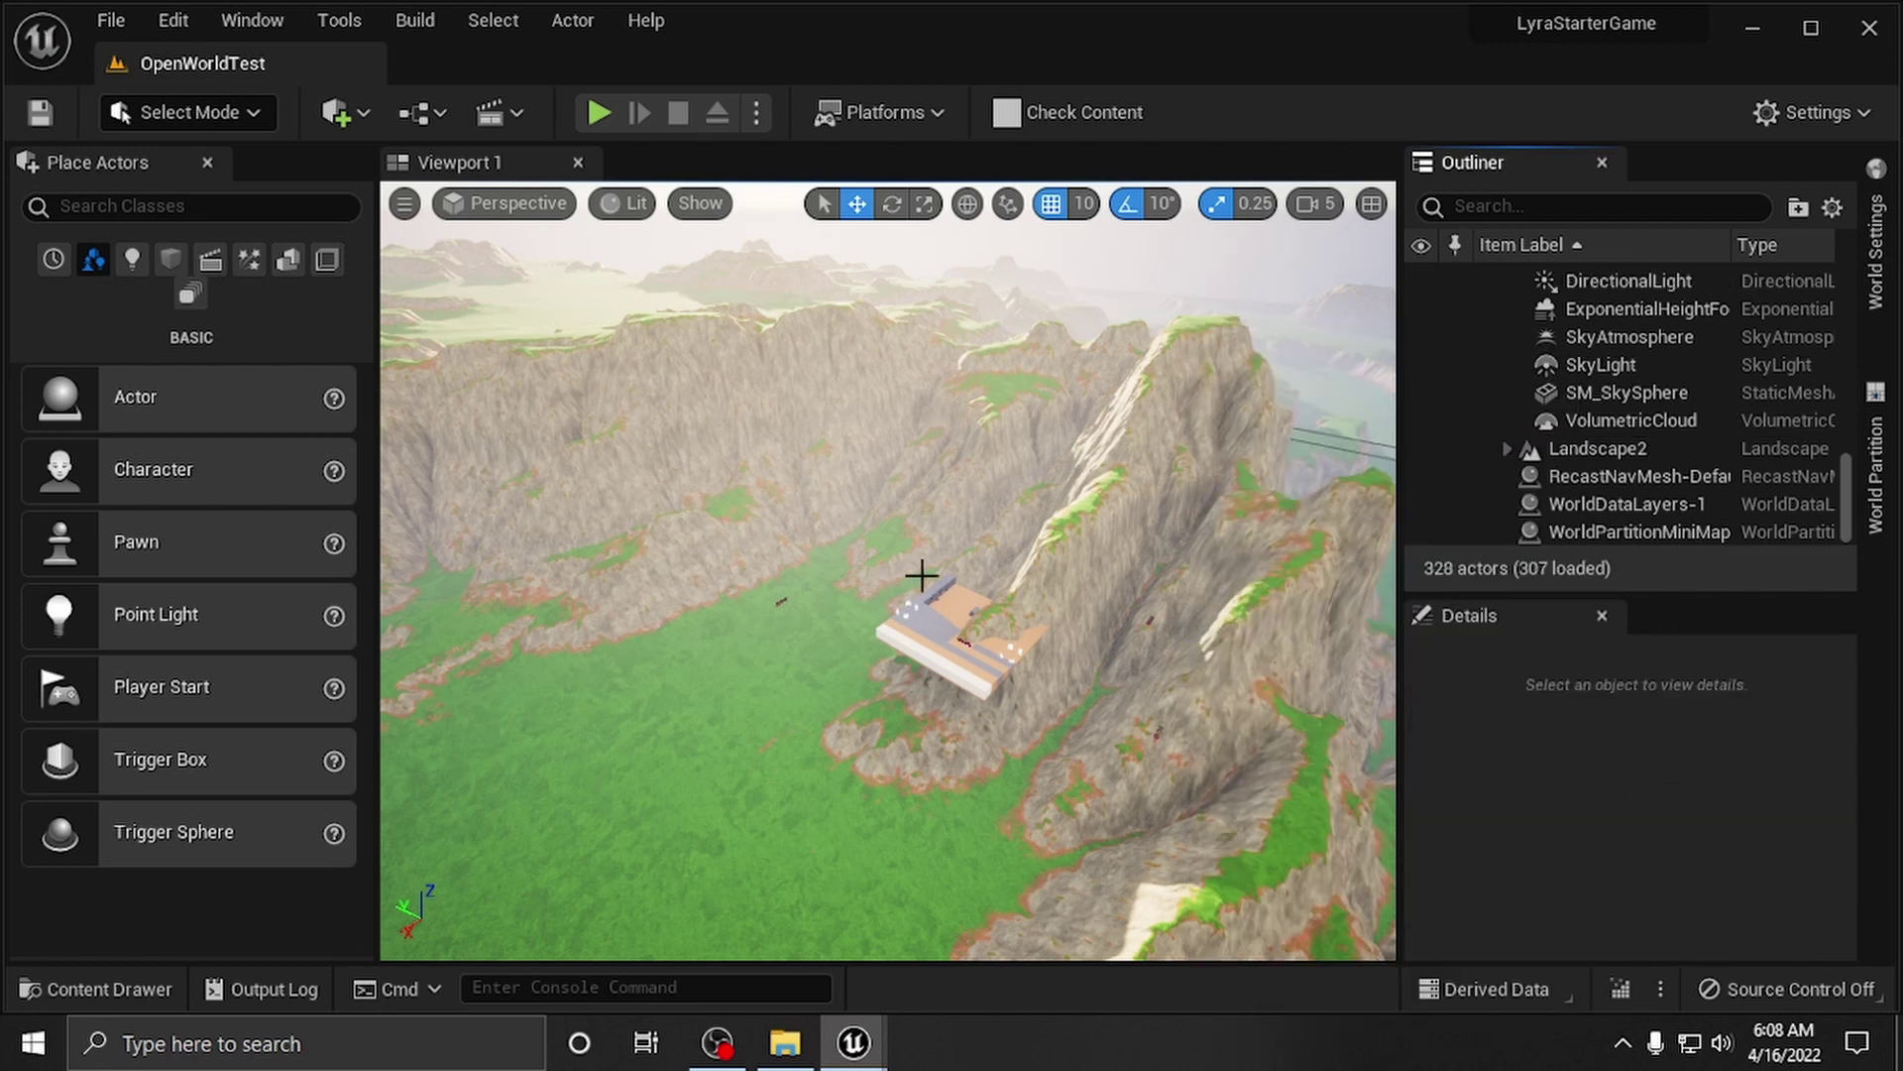
left_click(1506, 449)
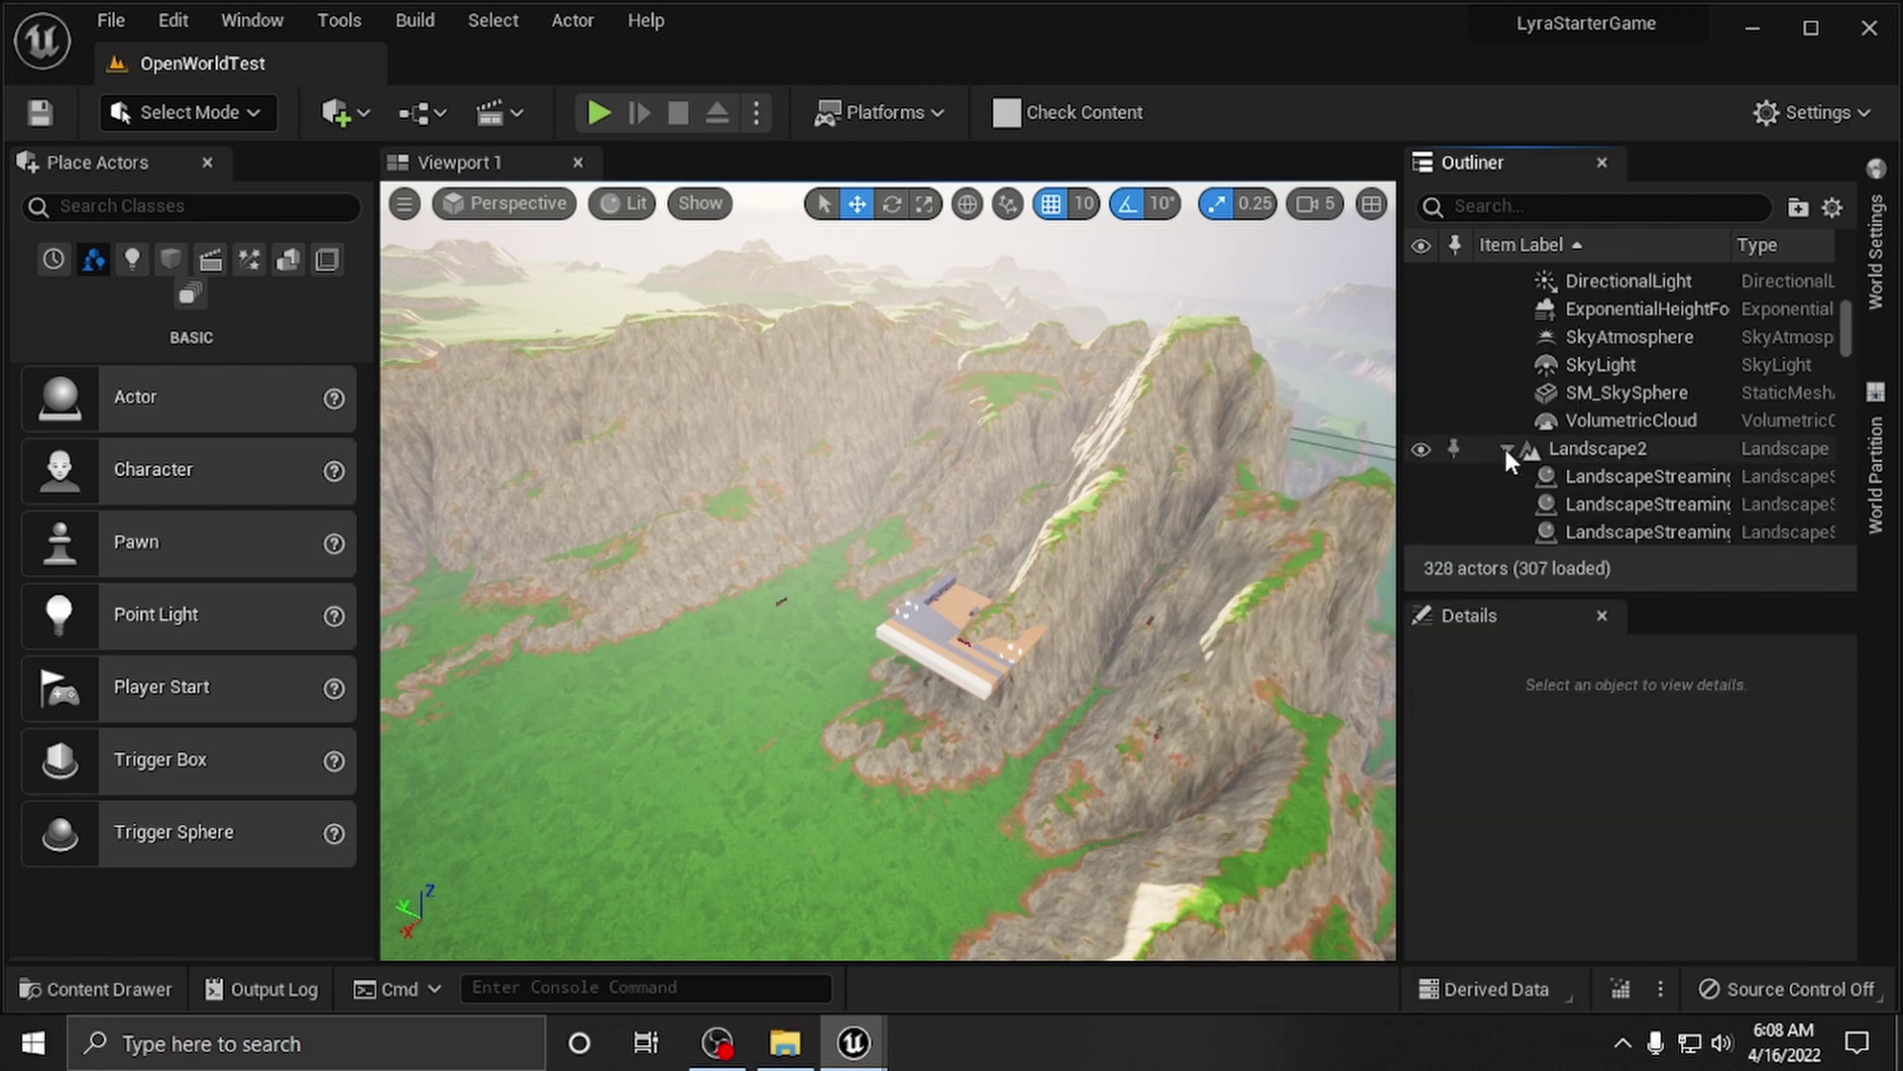
left_click(1505, 449)
mouse_move(804, 598)
right_mouse_down()
mouse_move(872, 660)
mouse_move(807, 595)
right_mouse_up()
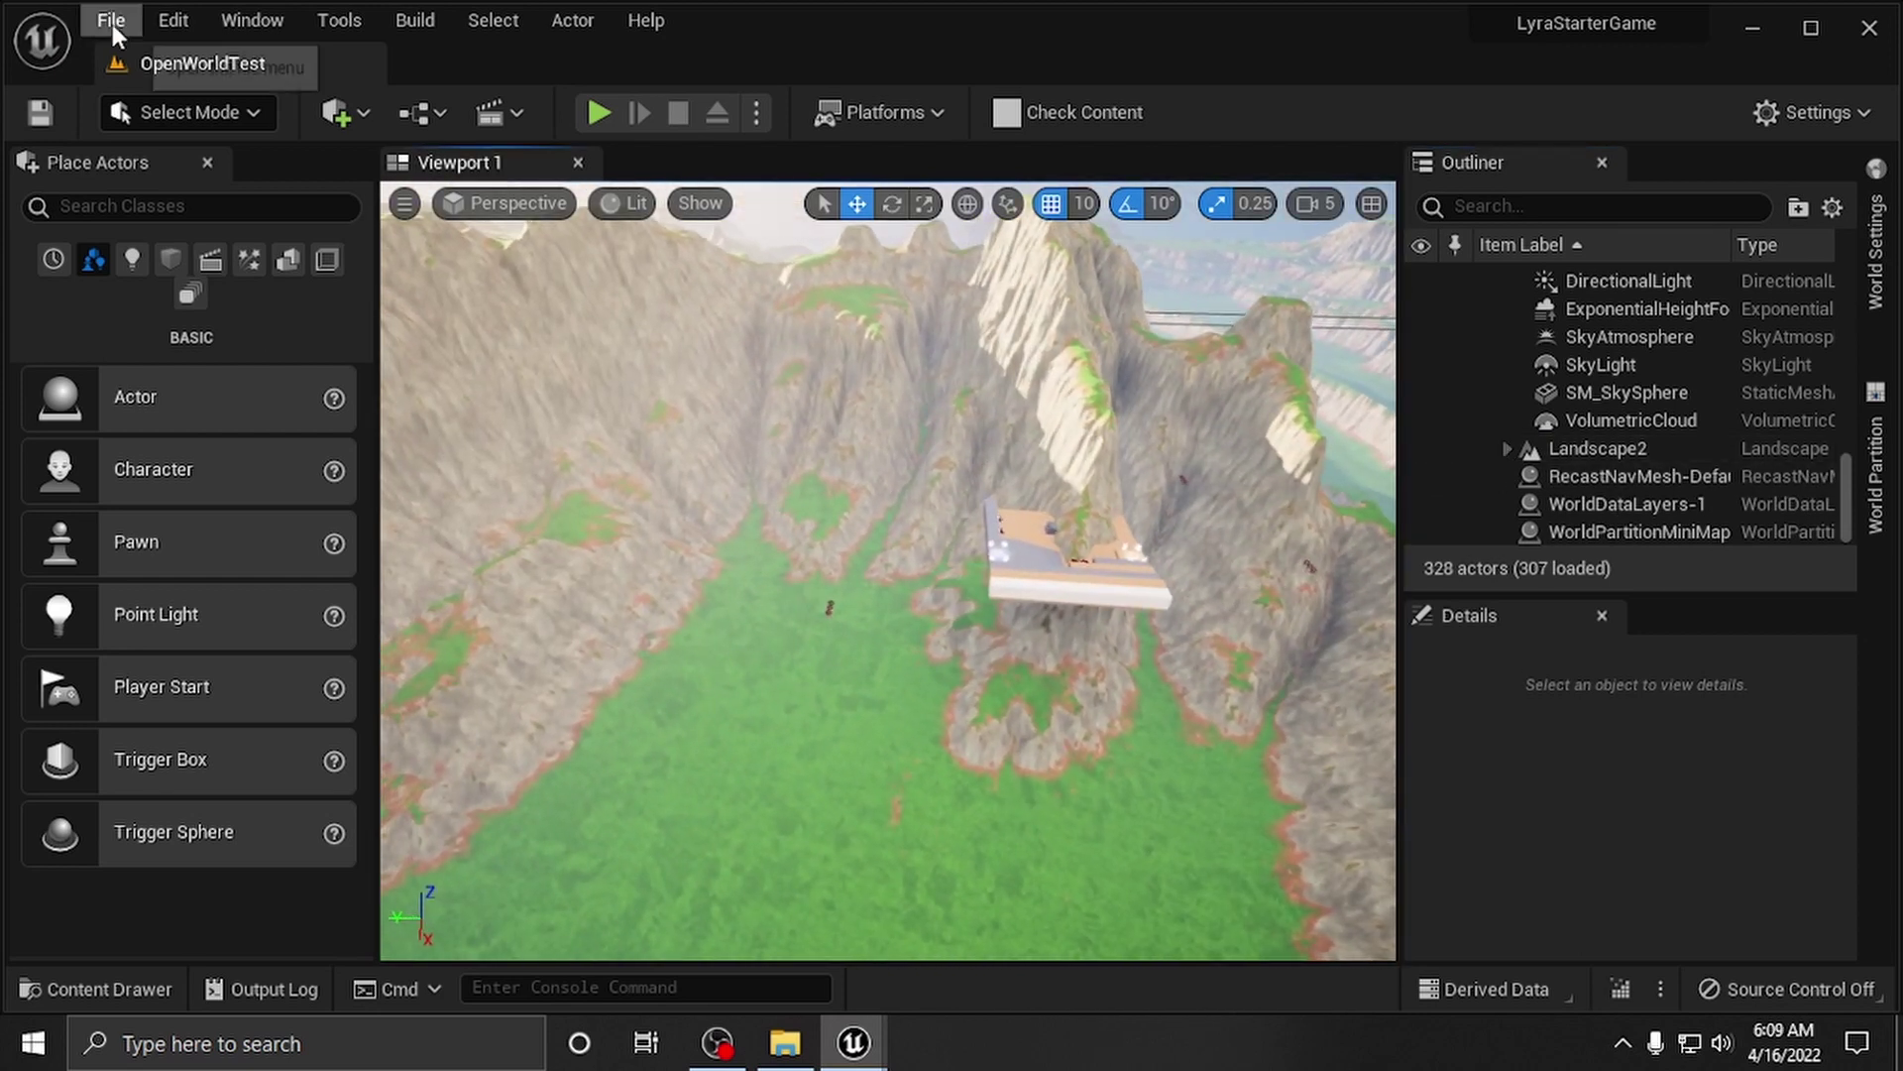
Step: Save all changed assets and select Landscape2
left_click(110, 22)
left_click(205, 335)
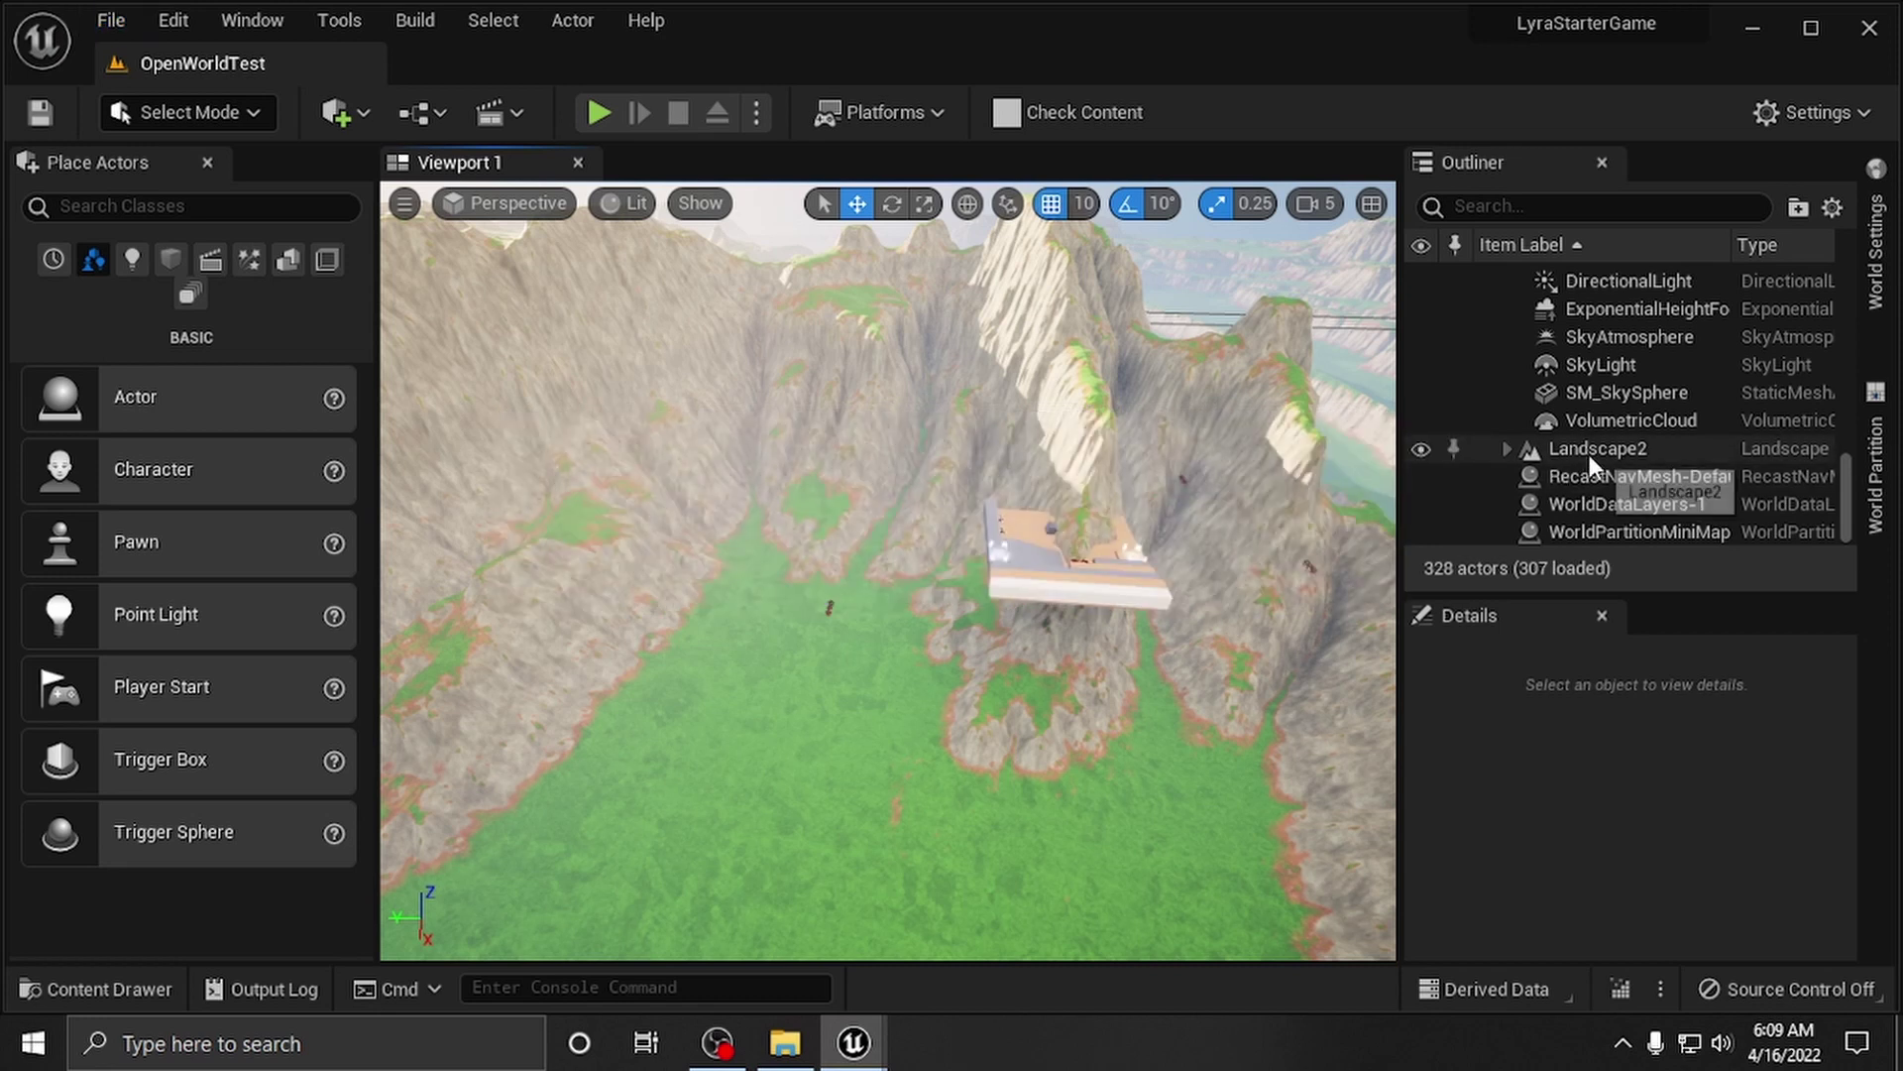
left_click(1622, 450)
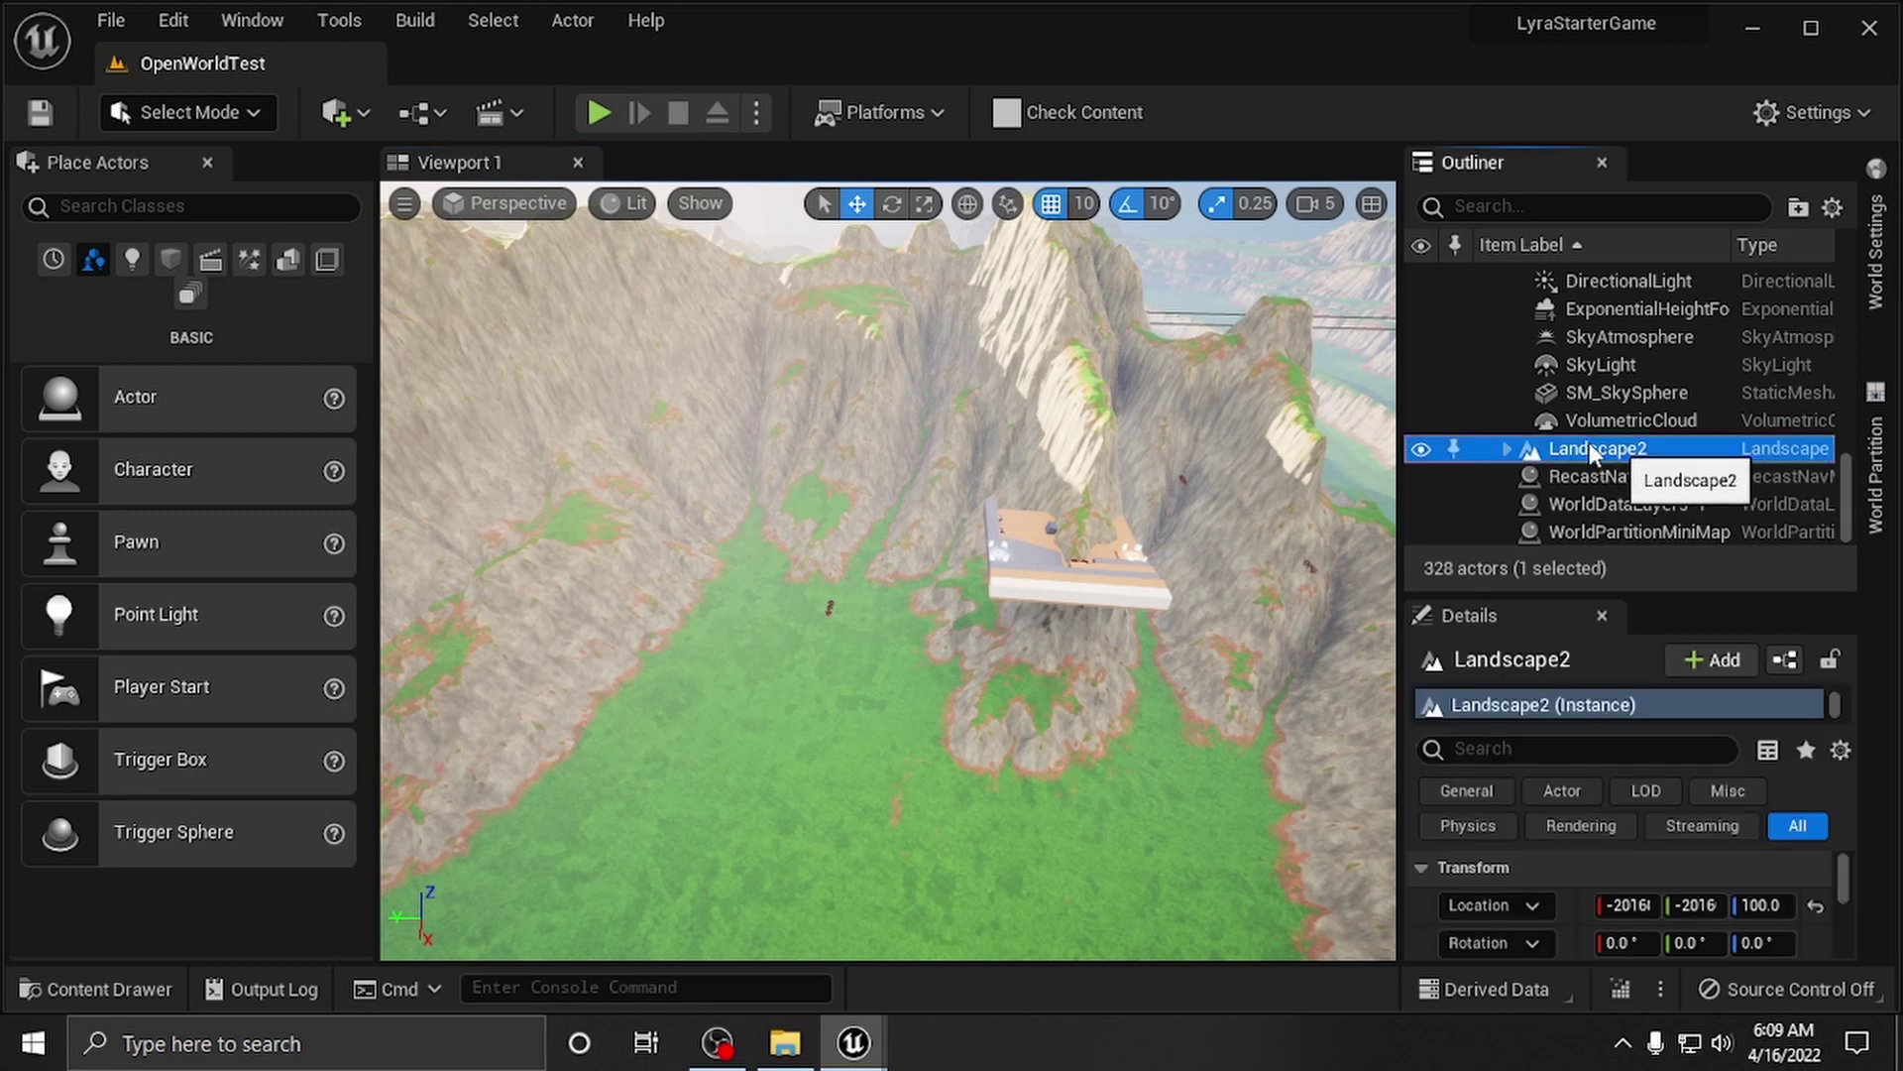
Step: Collapse the Lighting folder and scroll back to the top of the Outliner
scroll(1511, 444, "up", 5)
scroll(1509, 437, "down", 2)
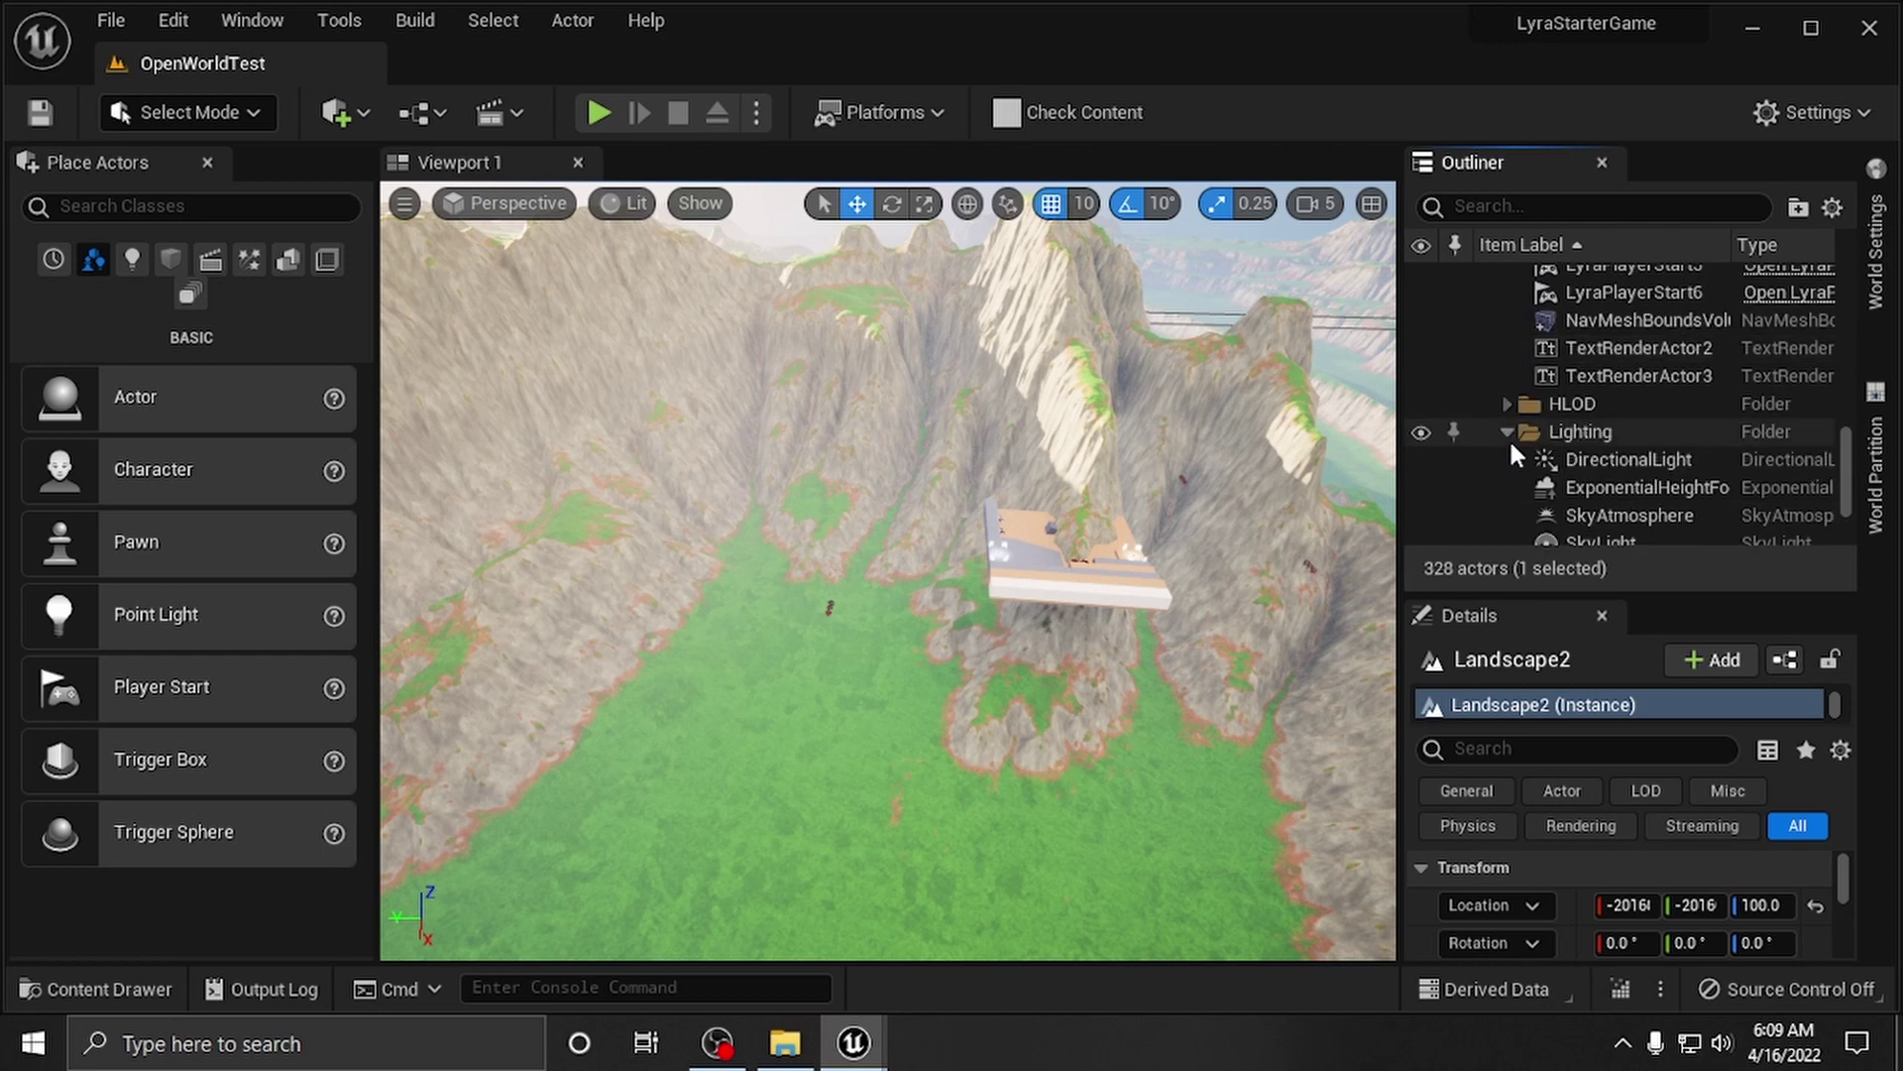
left_click(1506, 432)
scroll(1506, 432, "up", 5)
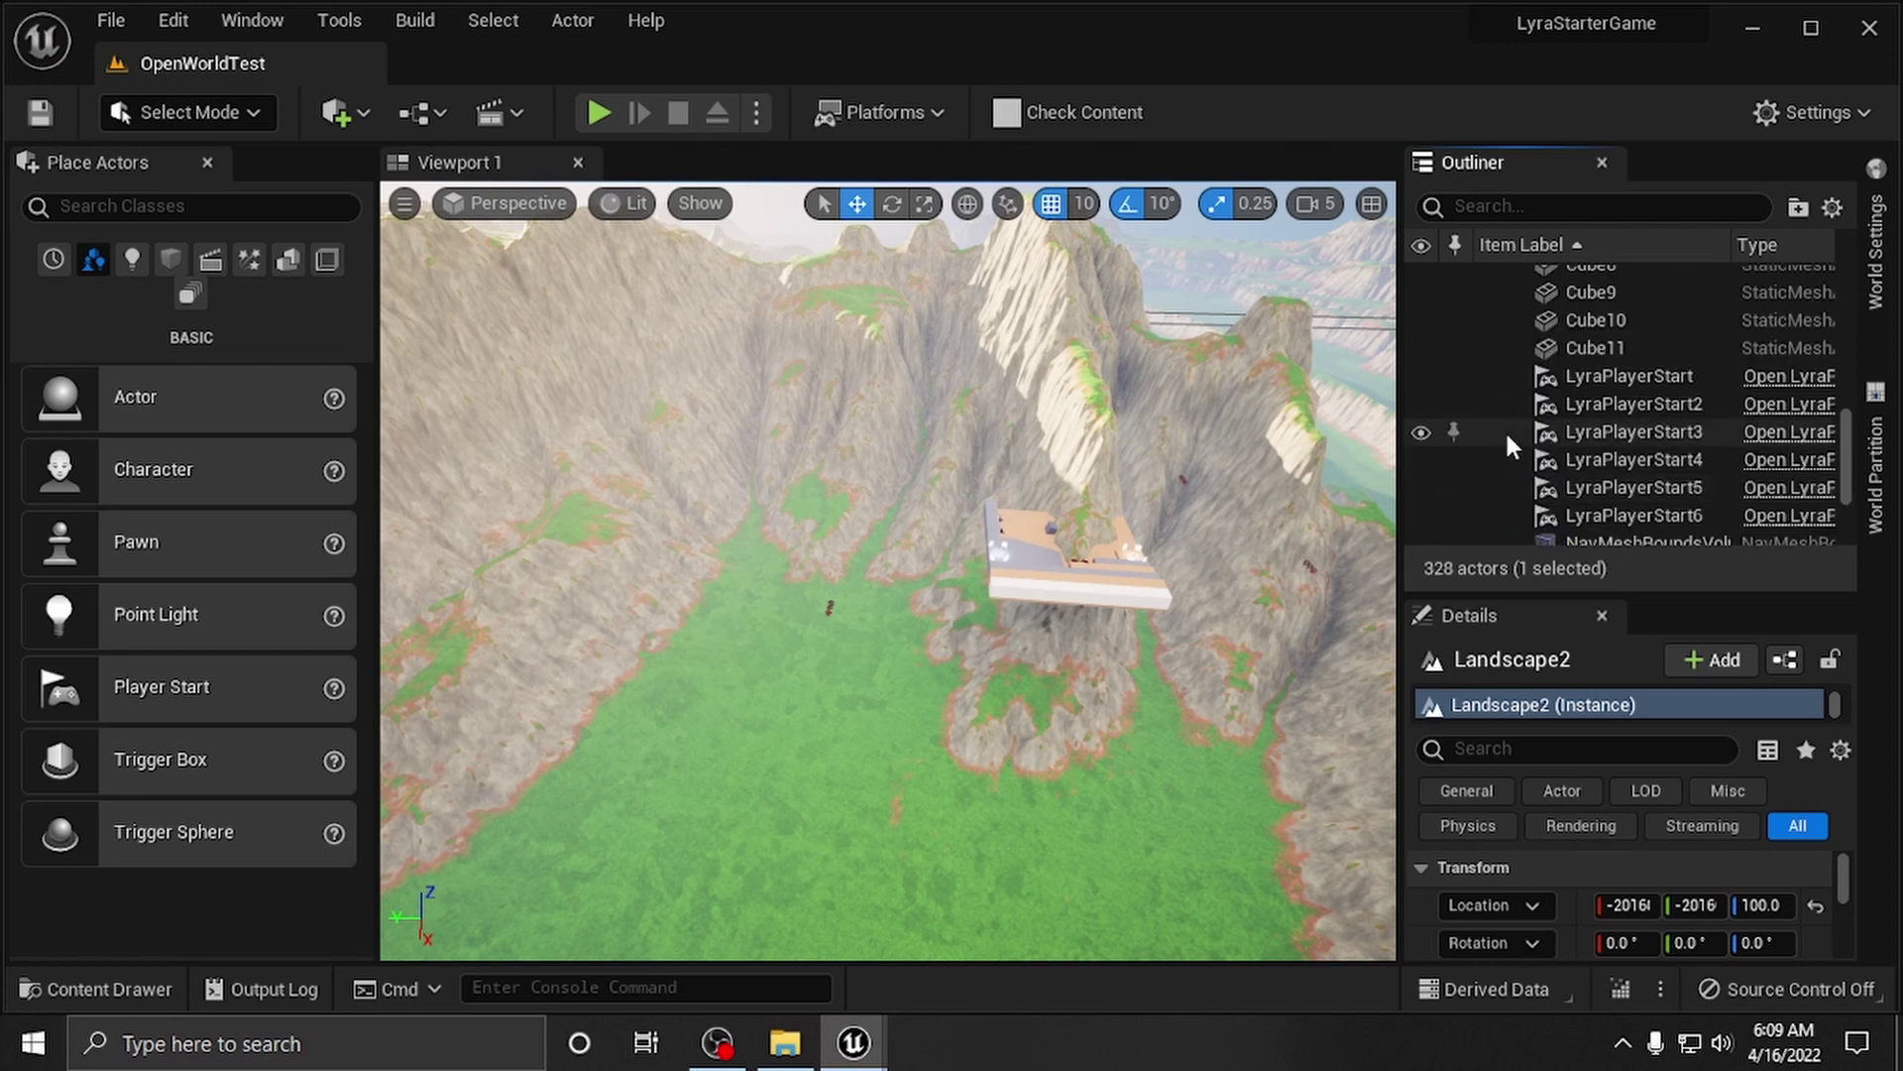
scroll(1505, 430, "up", 10)
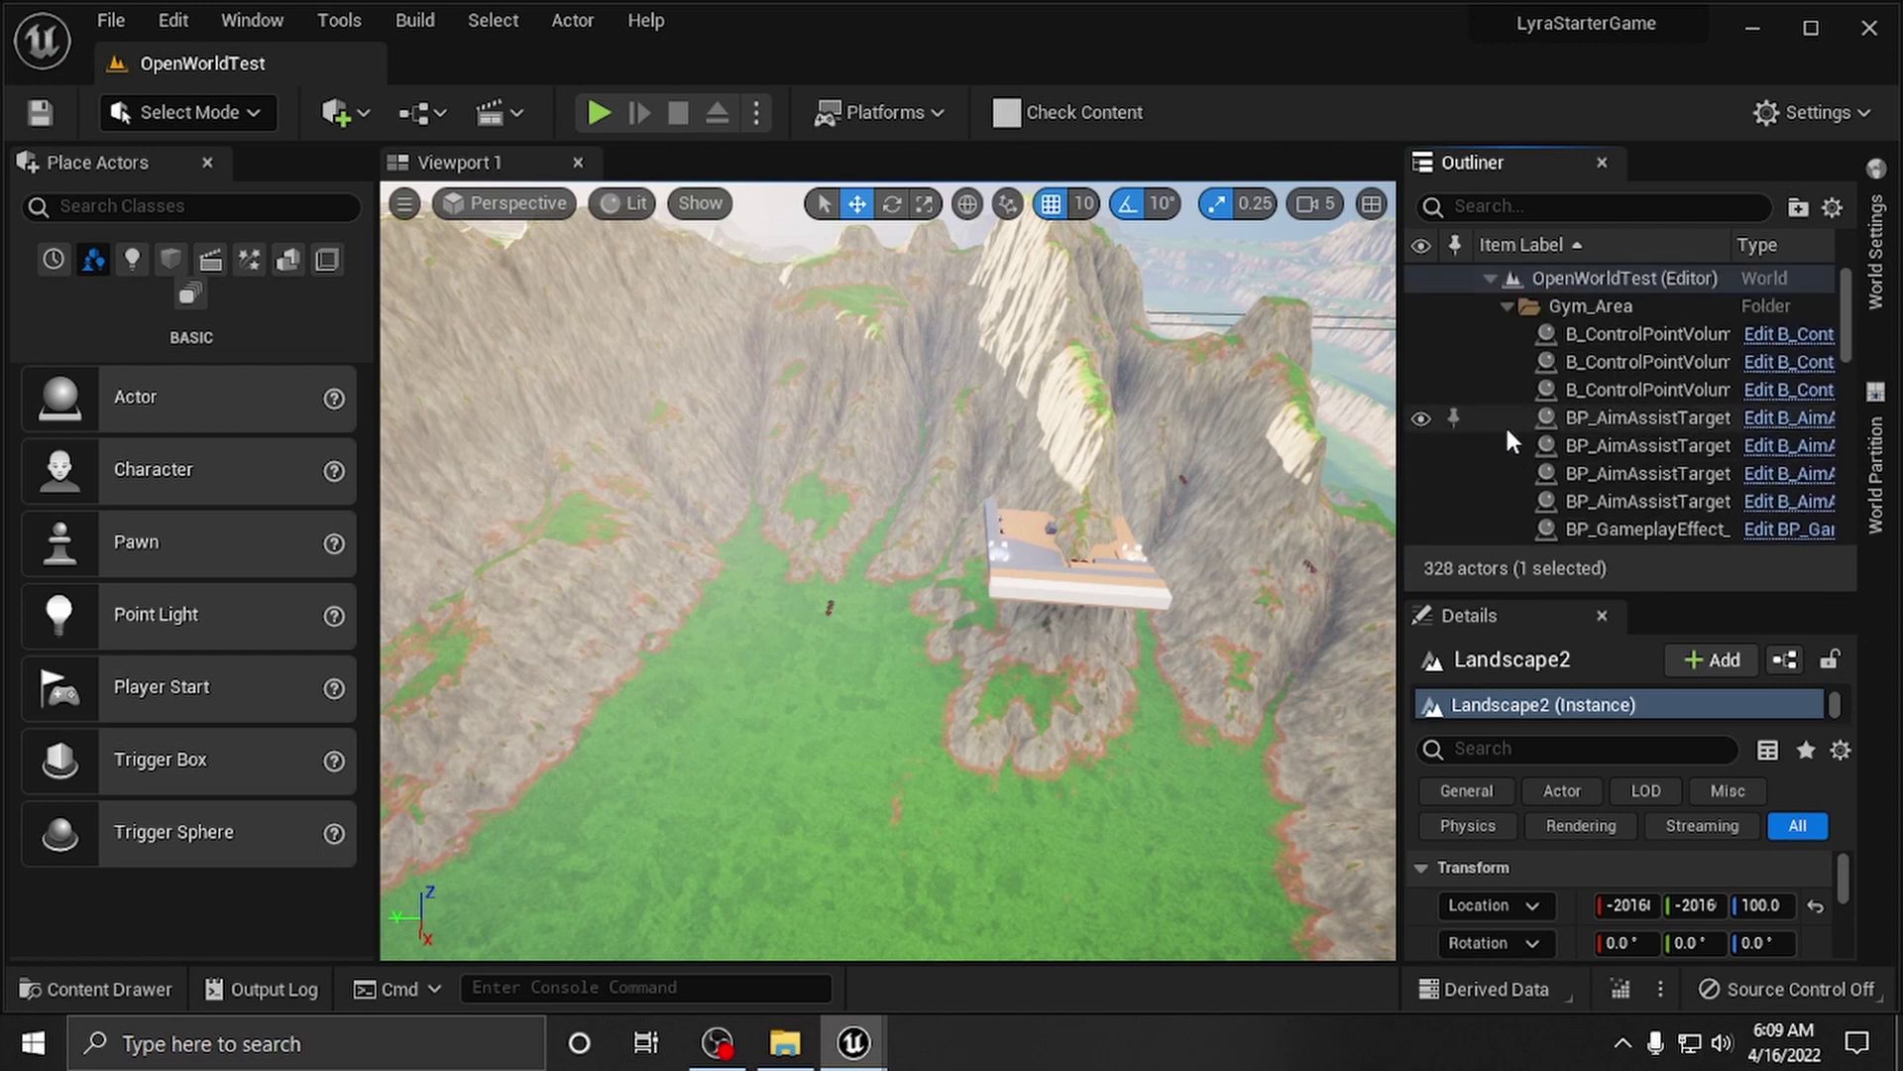
Step: Select all immediate children of the Gym_Area folder
left_click(1503, 304)
right_click(1540, 309)
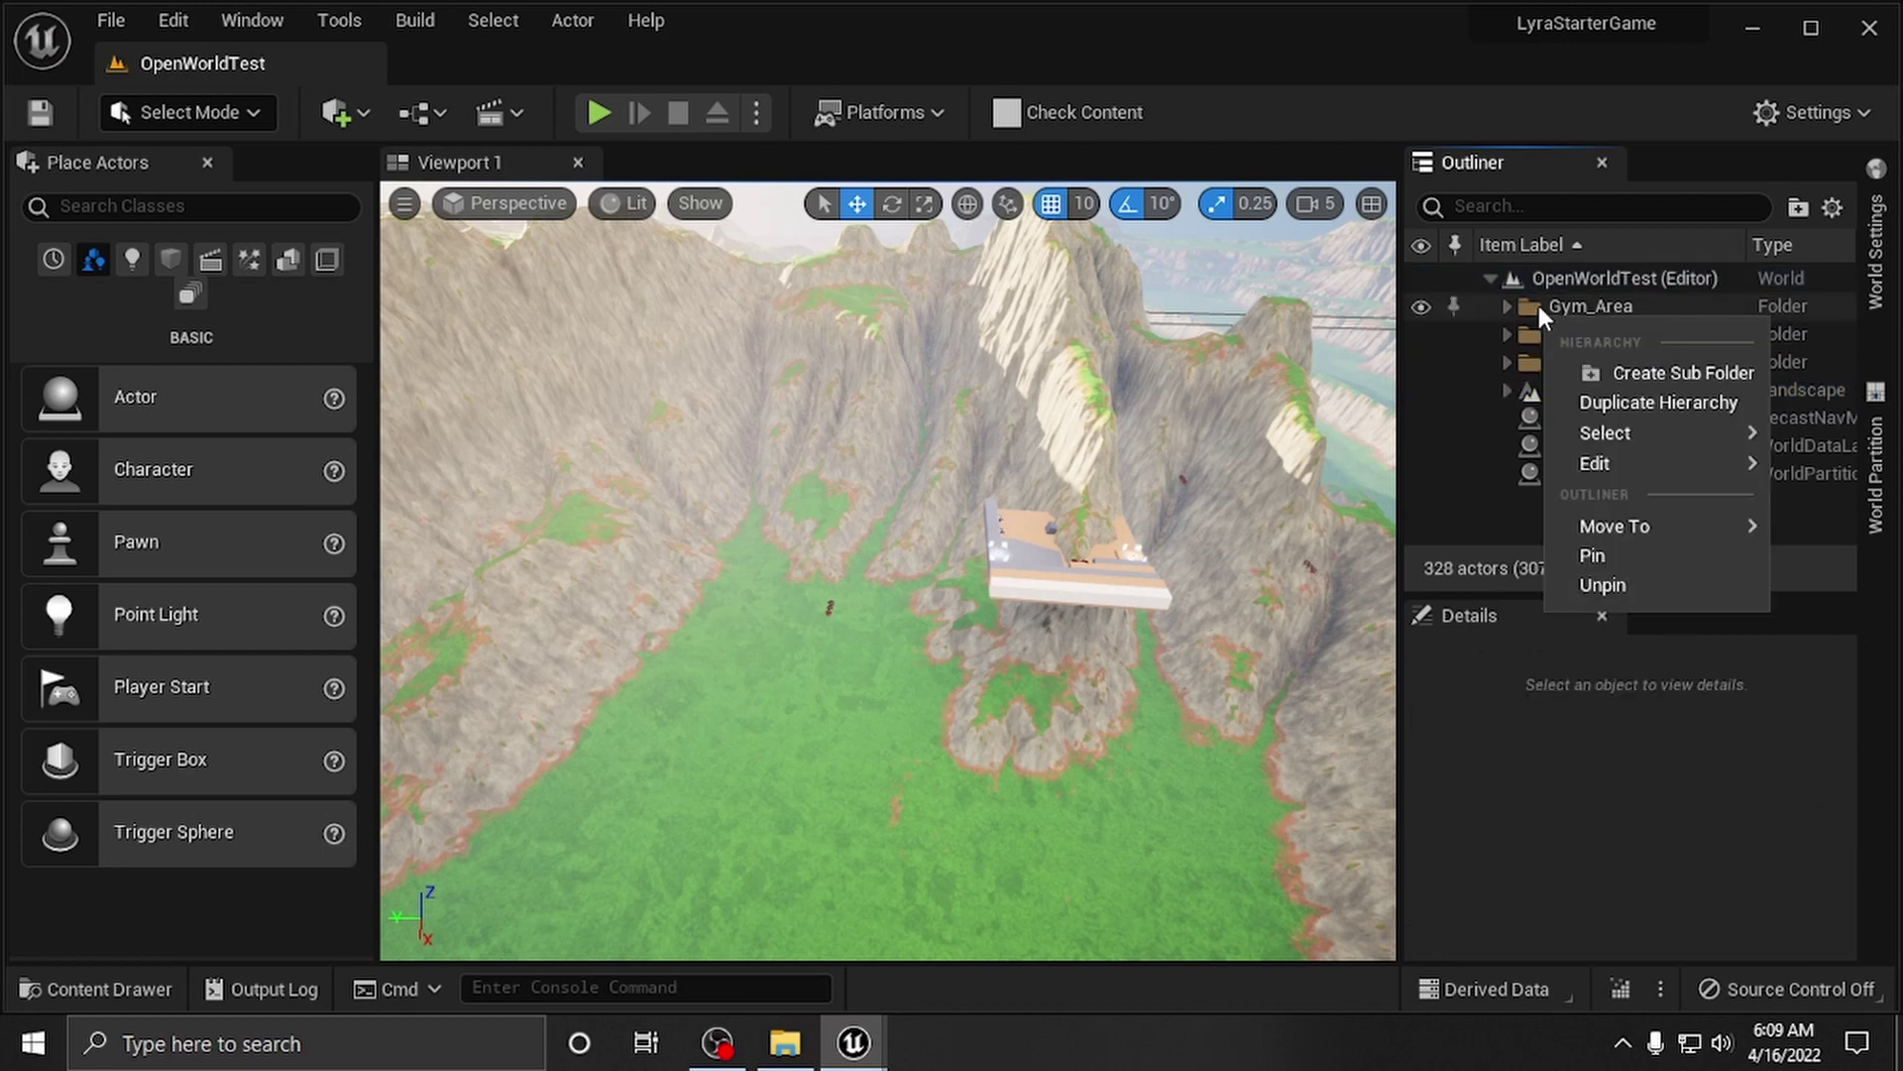
left_click(1531, 312)
right_click(1530, 312)
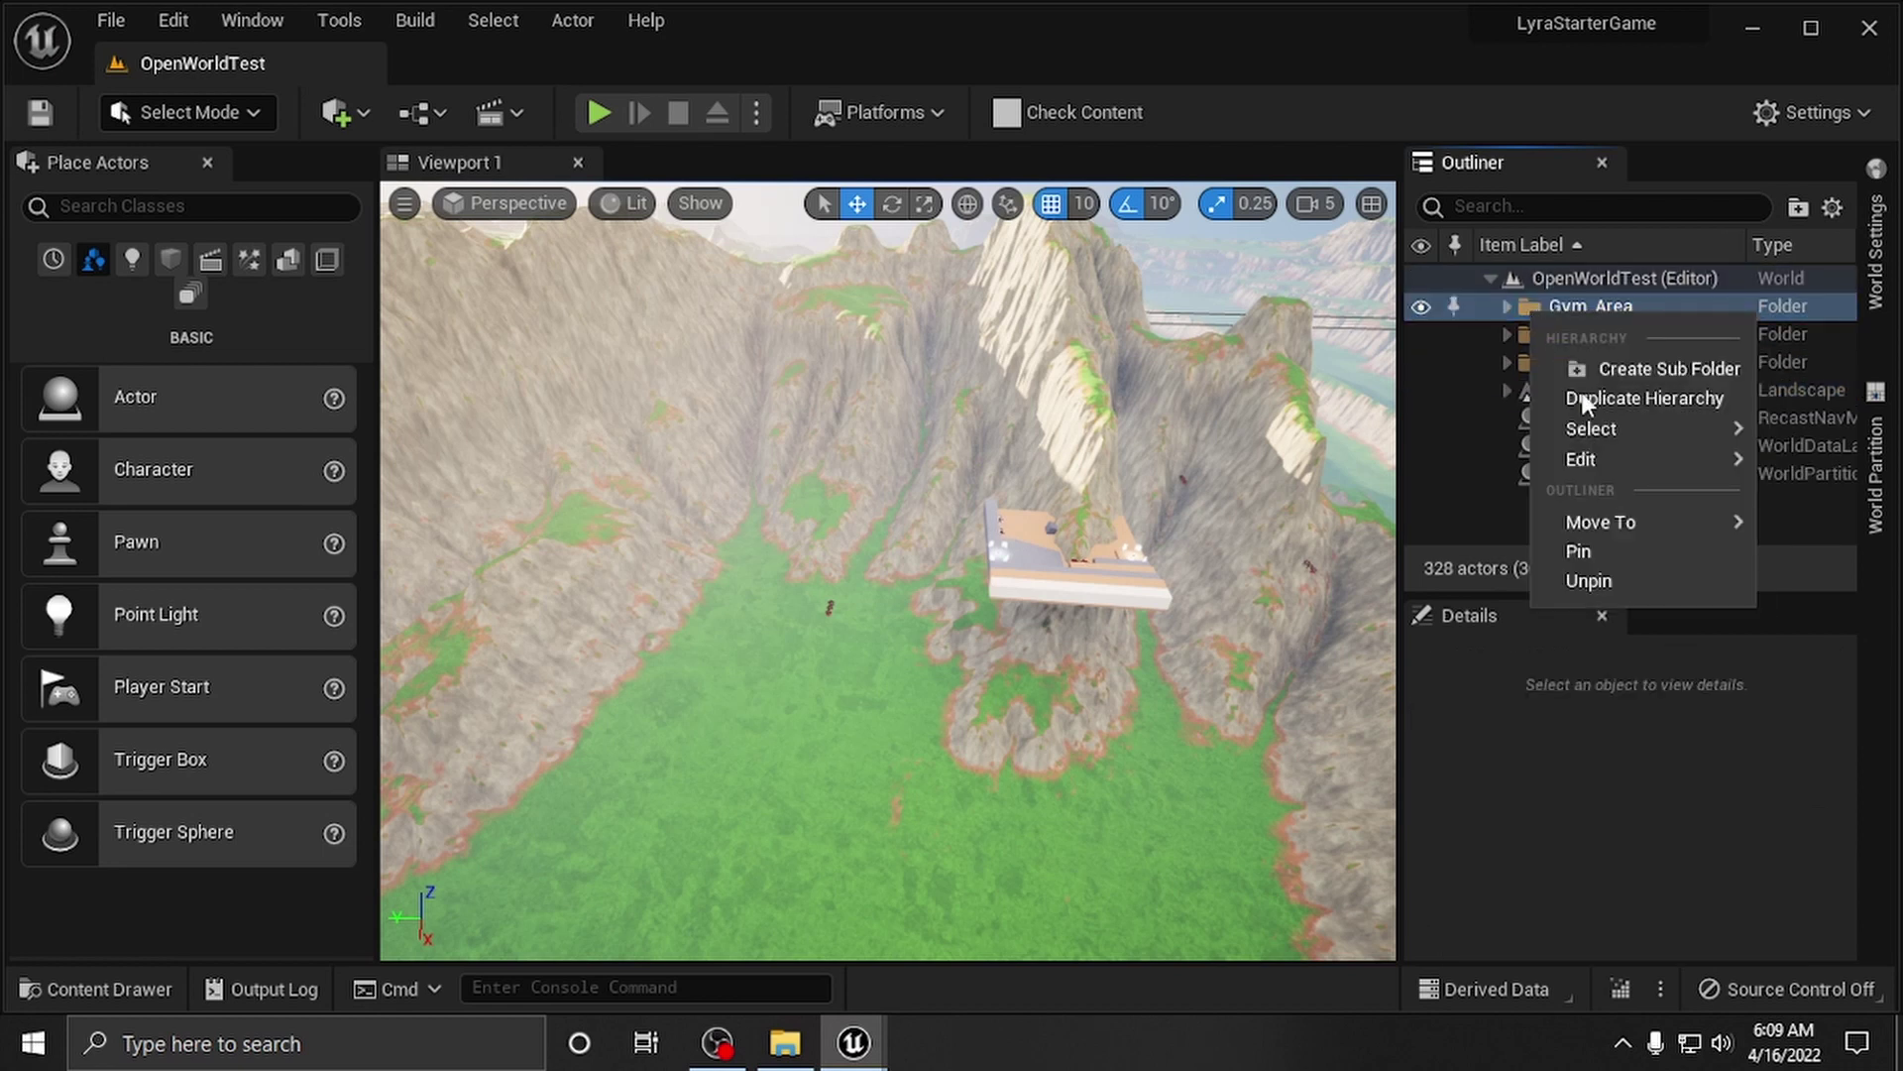
mouse_move(1651, 438)
left_click(1489, 436)
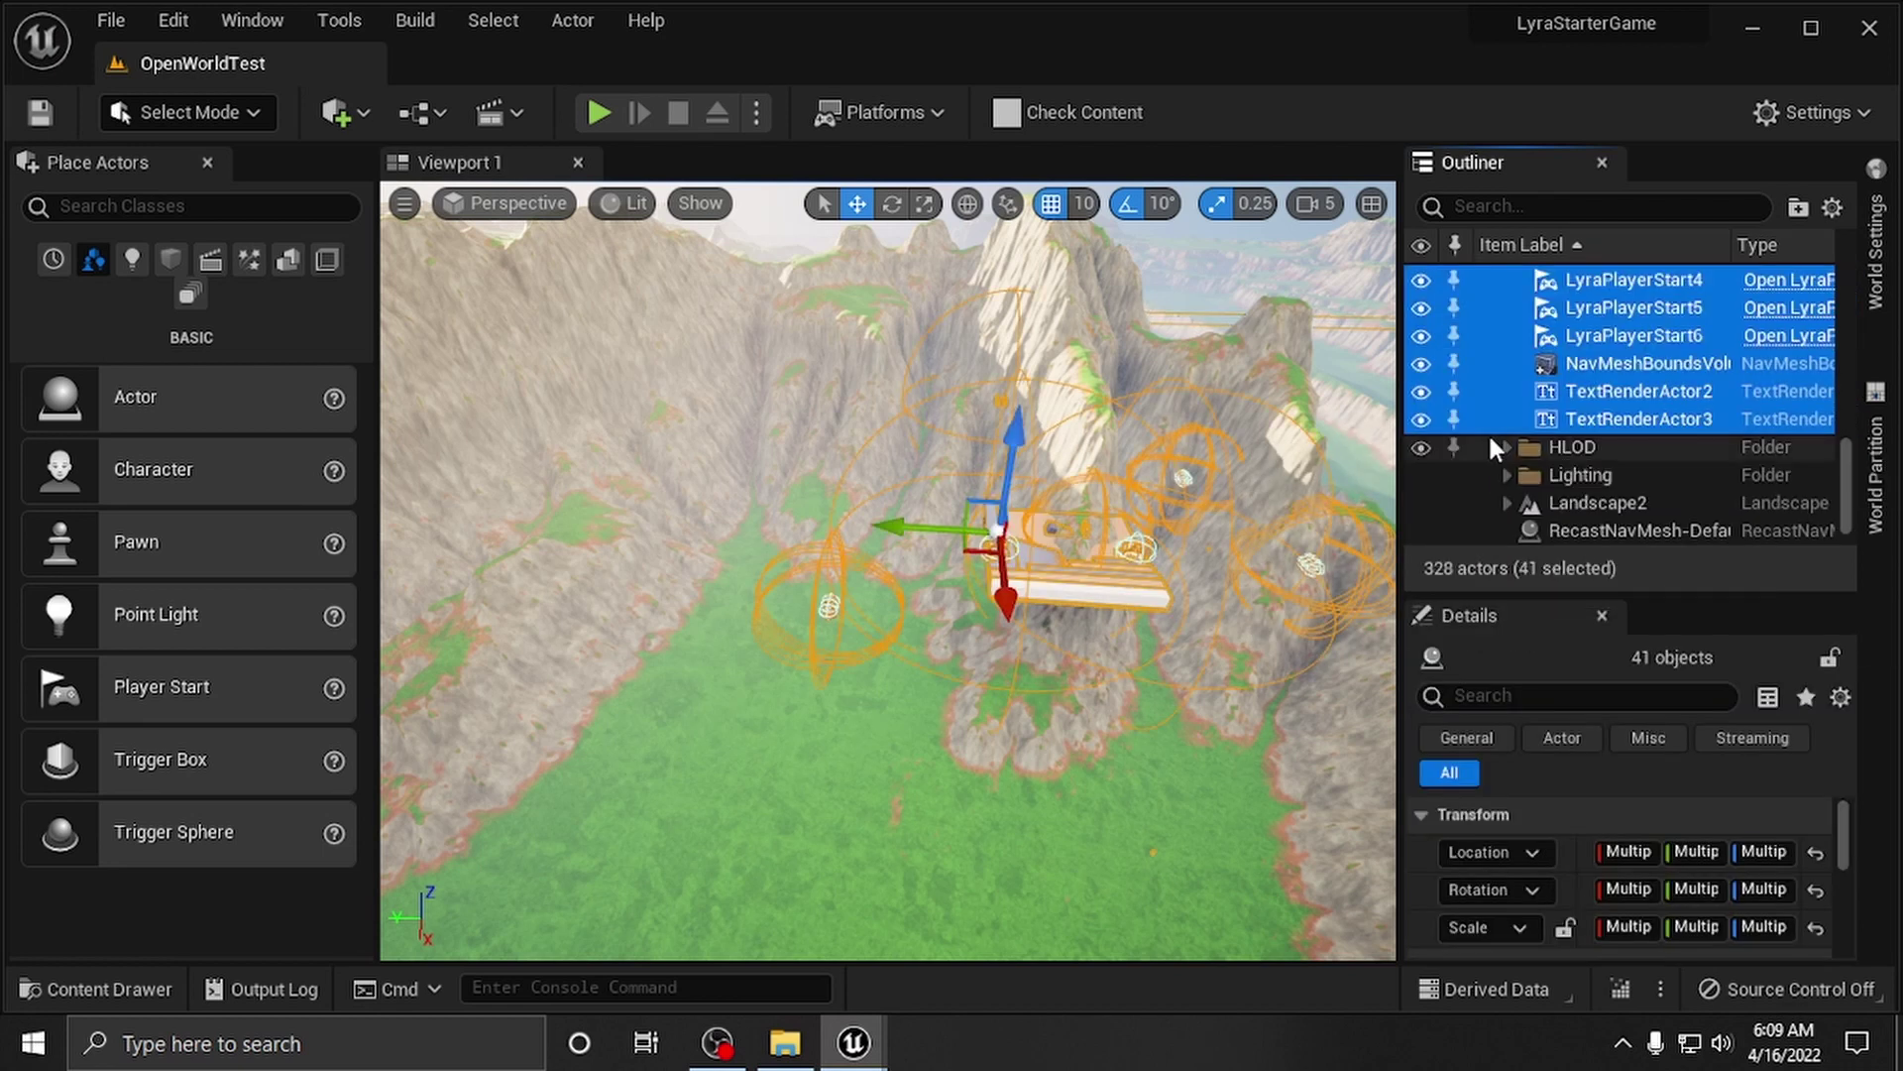
Step: Move the gym actors along X onto the flat grassy valley floor and frame them
left_click_drag(1010, 588, 1031, 855)
right_click_drag(1032, 855, 1039, 952)
right_click_drag(1016, 644, 1163, 736)
key("s")
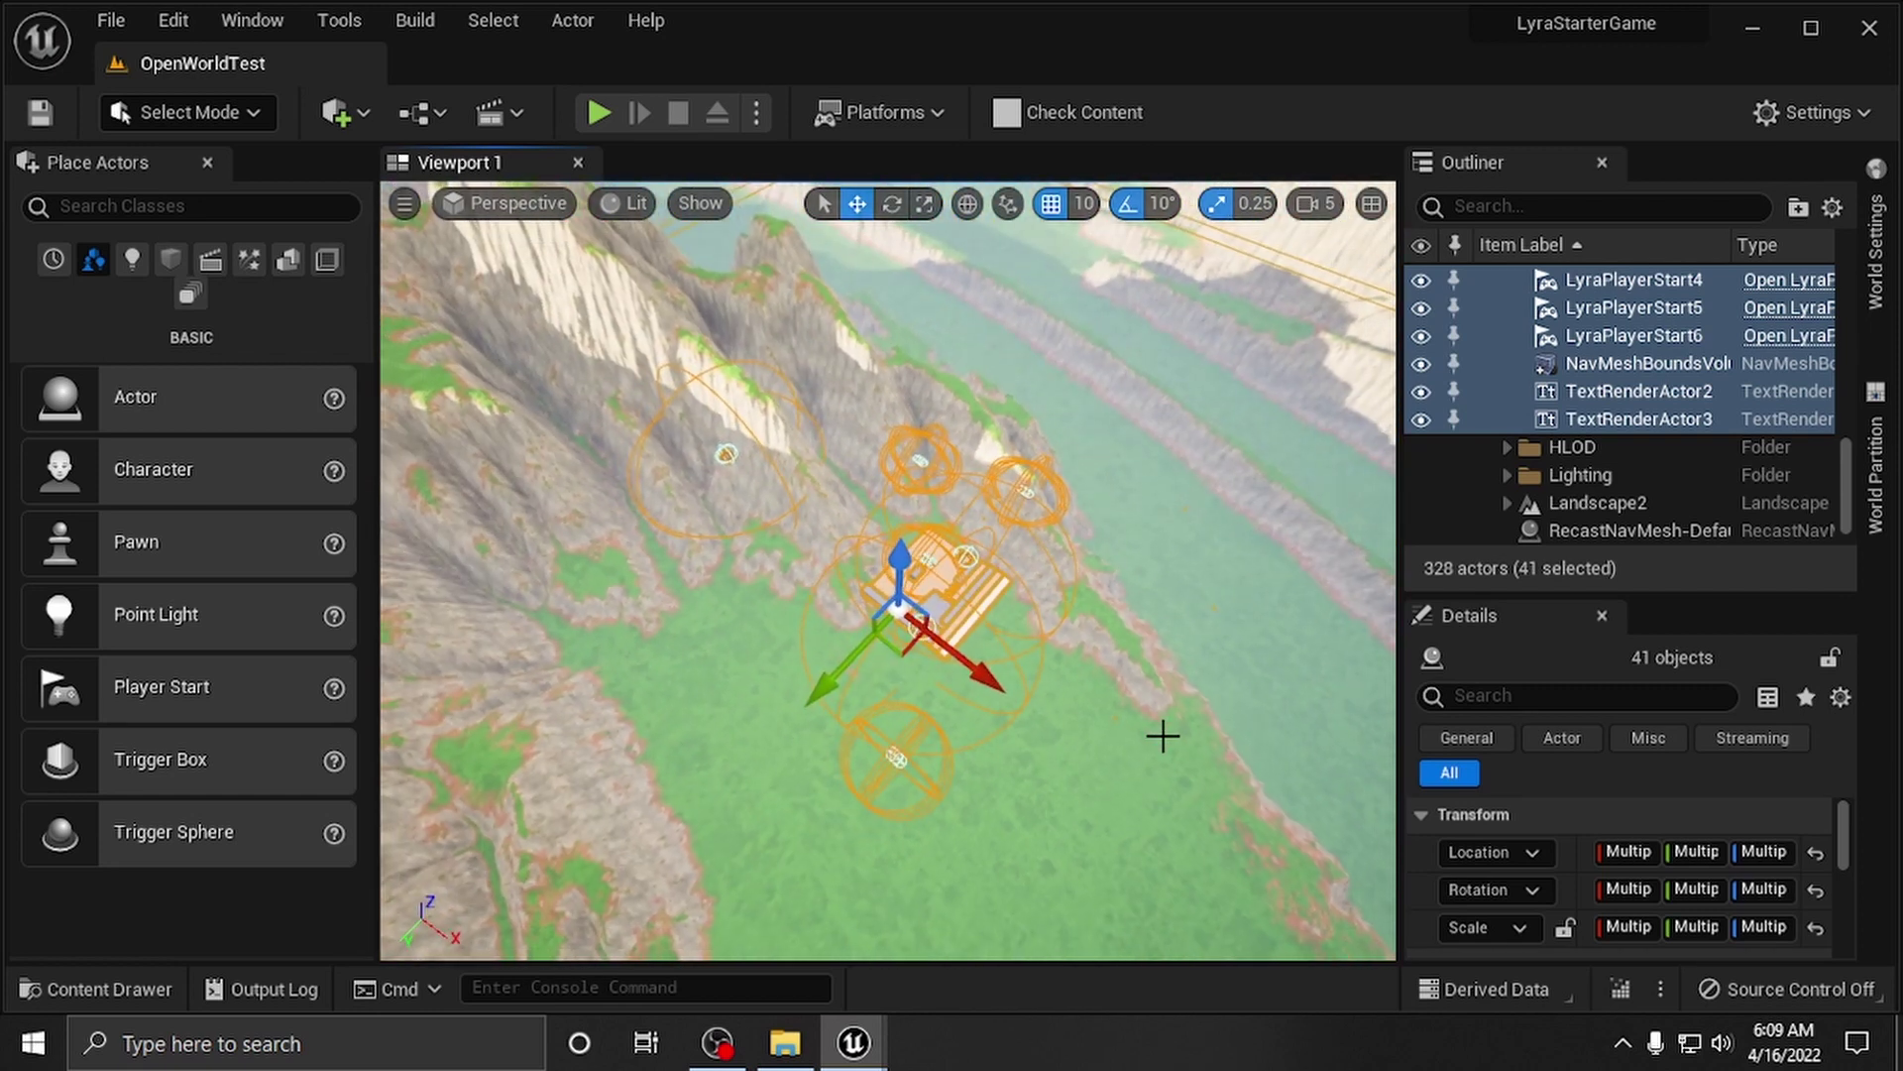
scroll(961, 707, "up", 2)
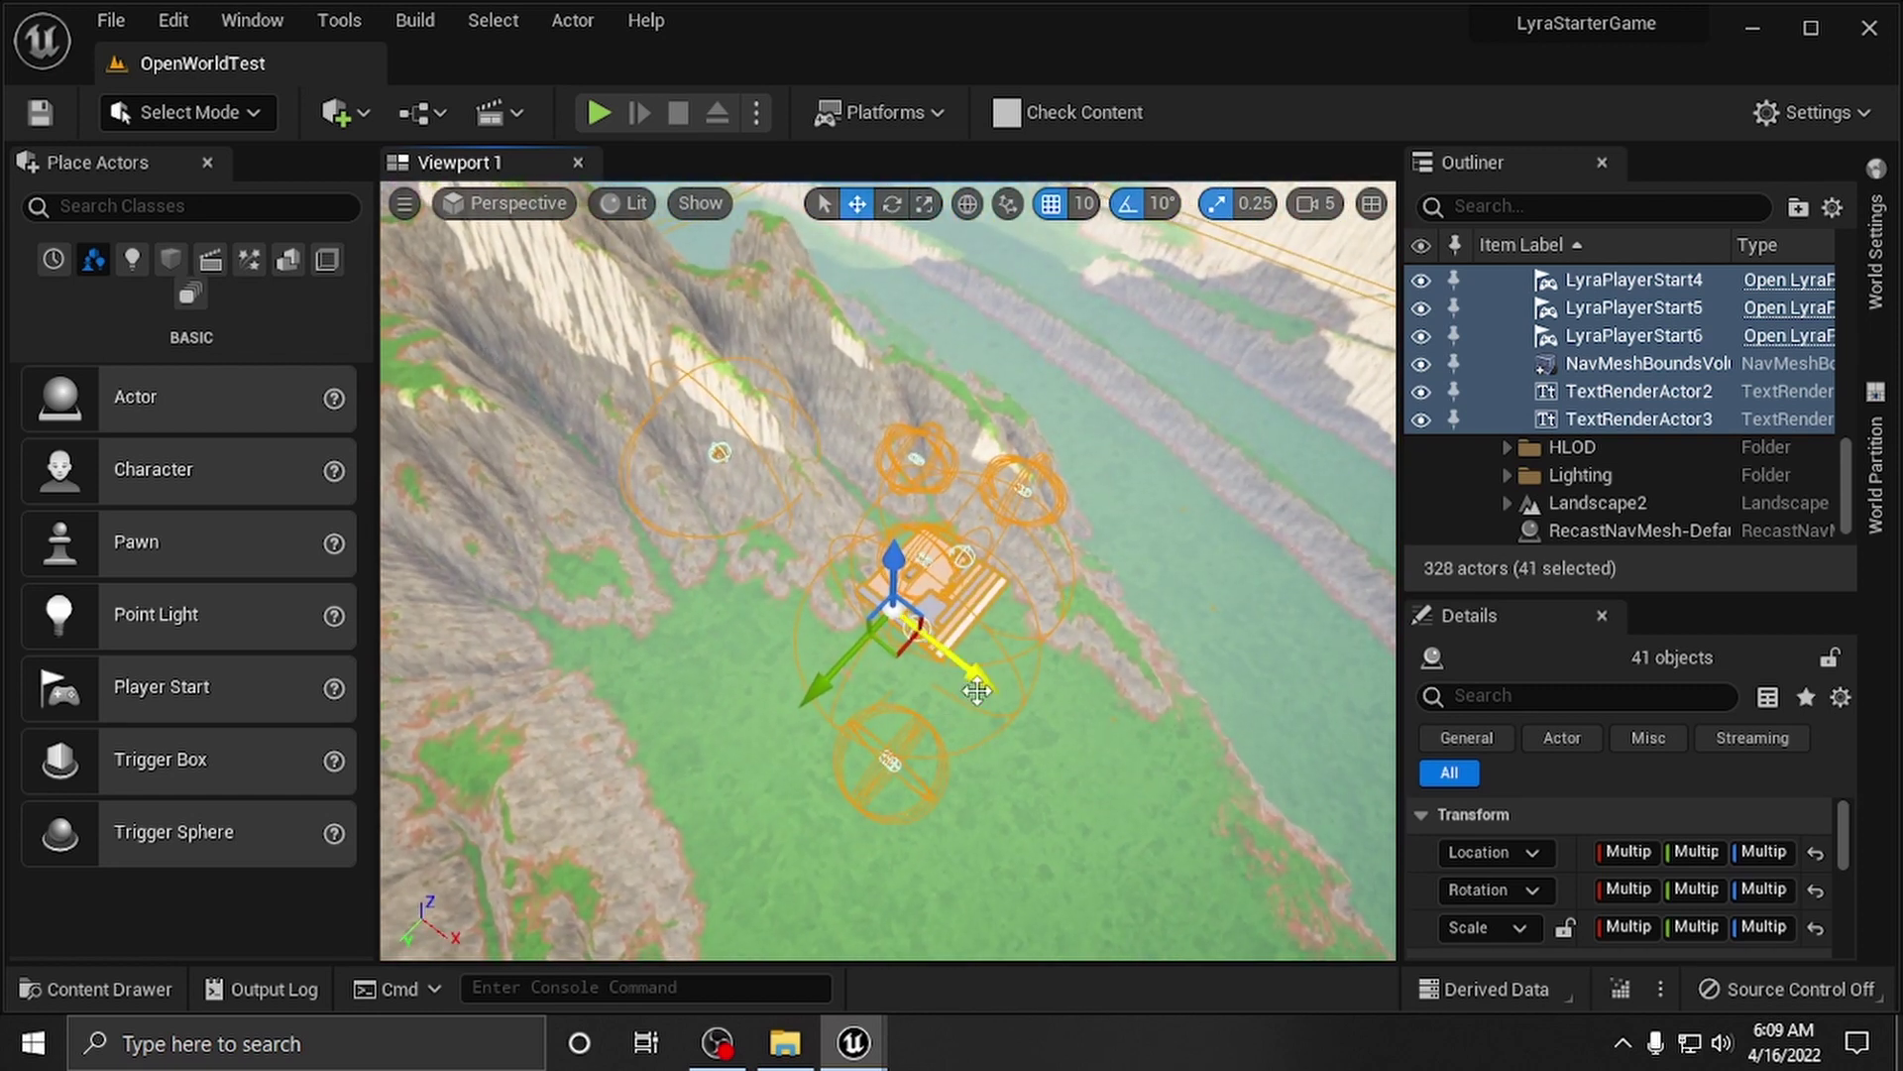
left_click_drag(973, 674, 1198, 941)
right_click_drag(930, 710, 930, 710)
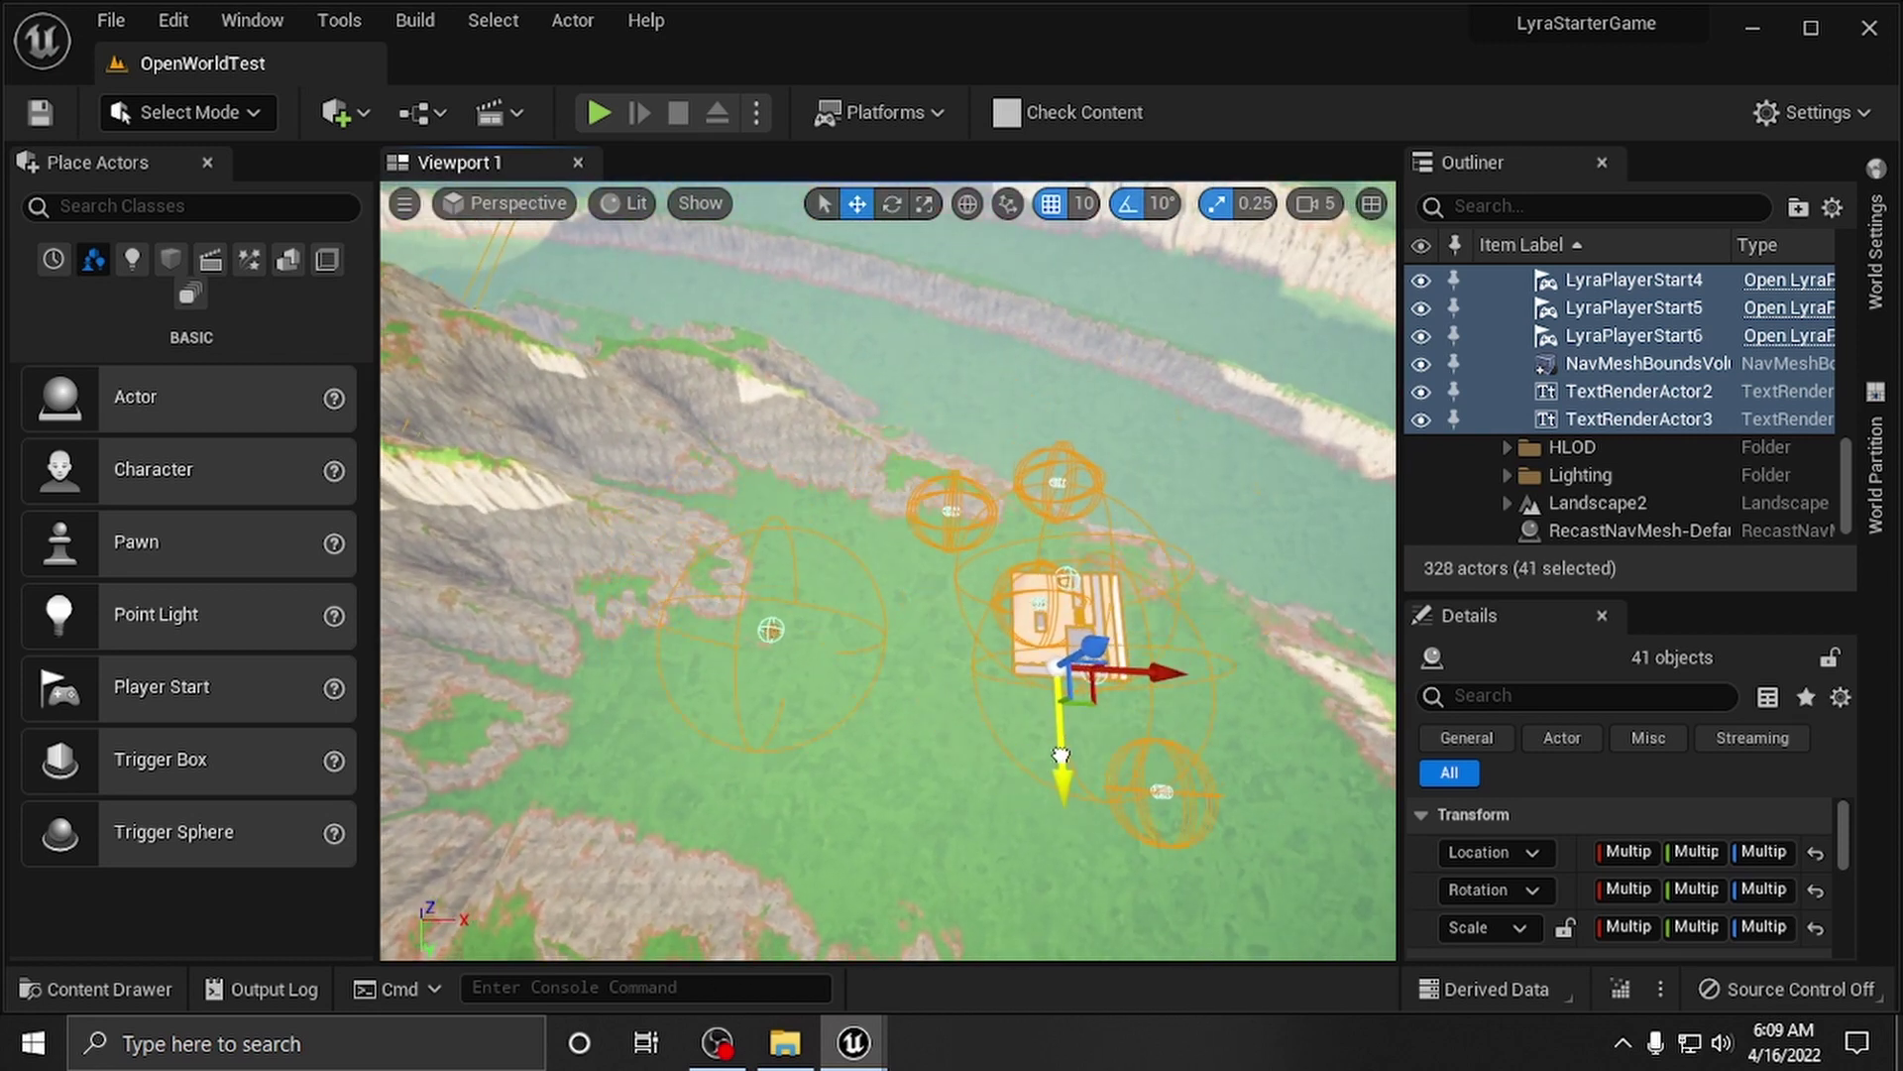
right_click_drag(978, 749, 928, 754)
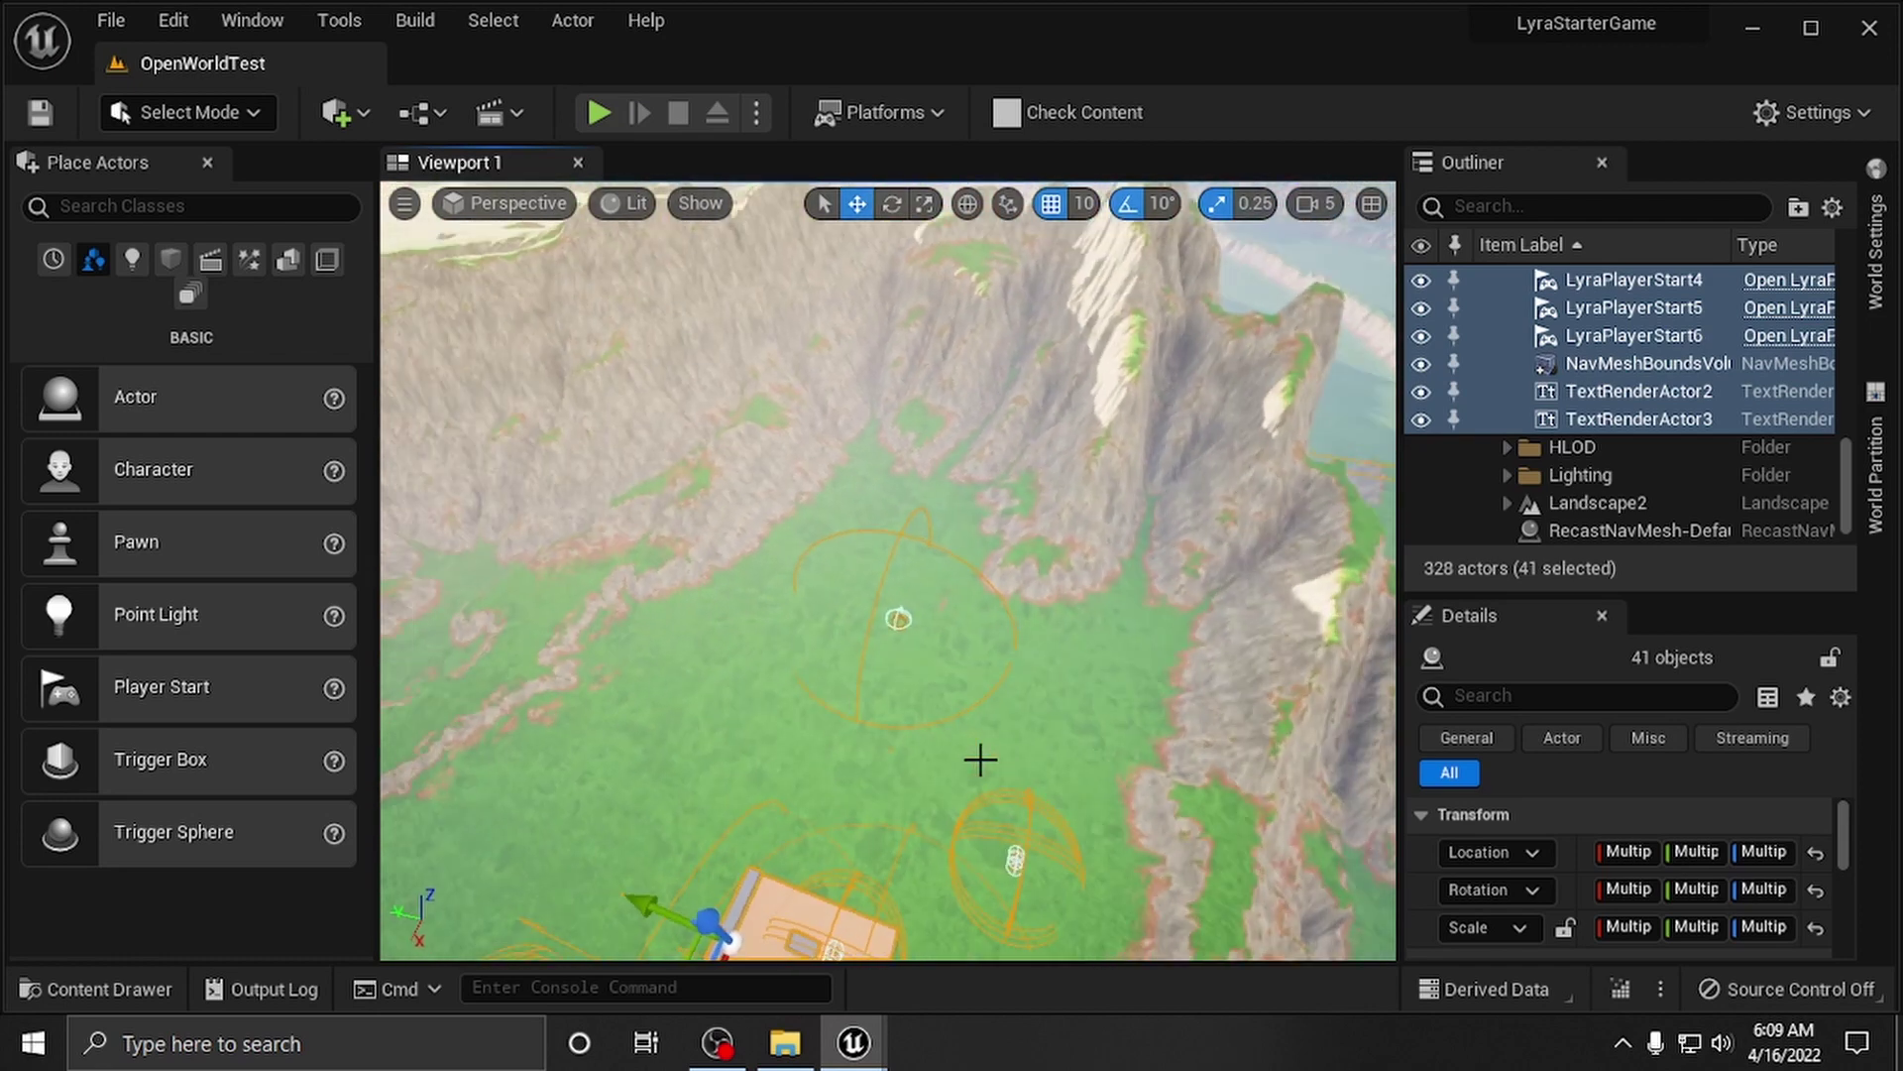
key("f")
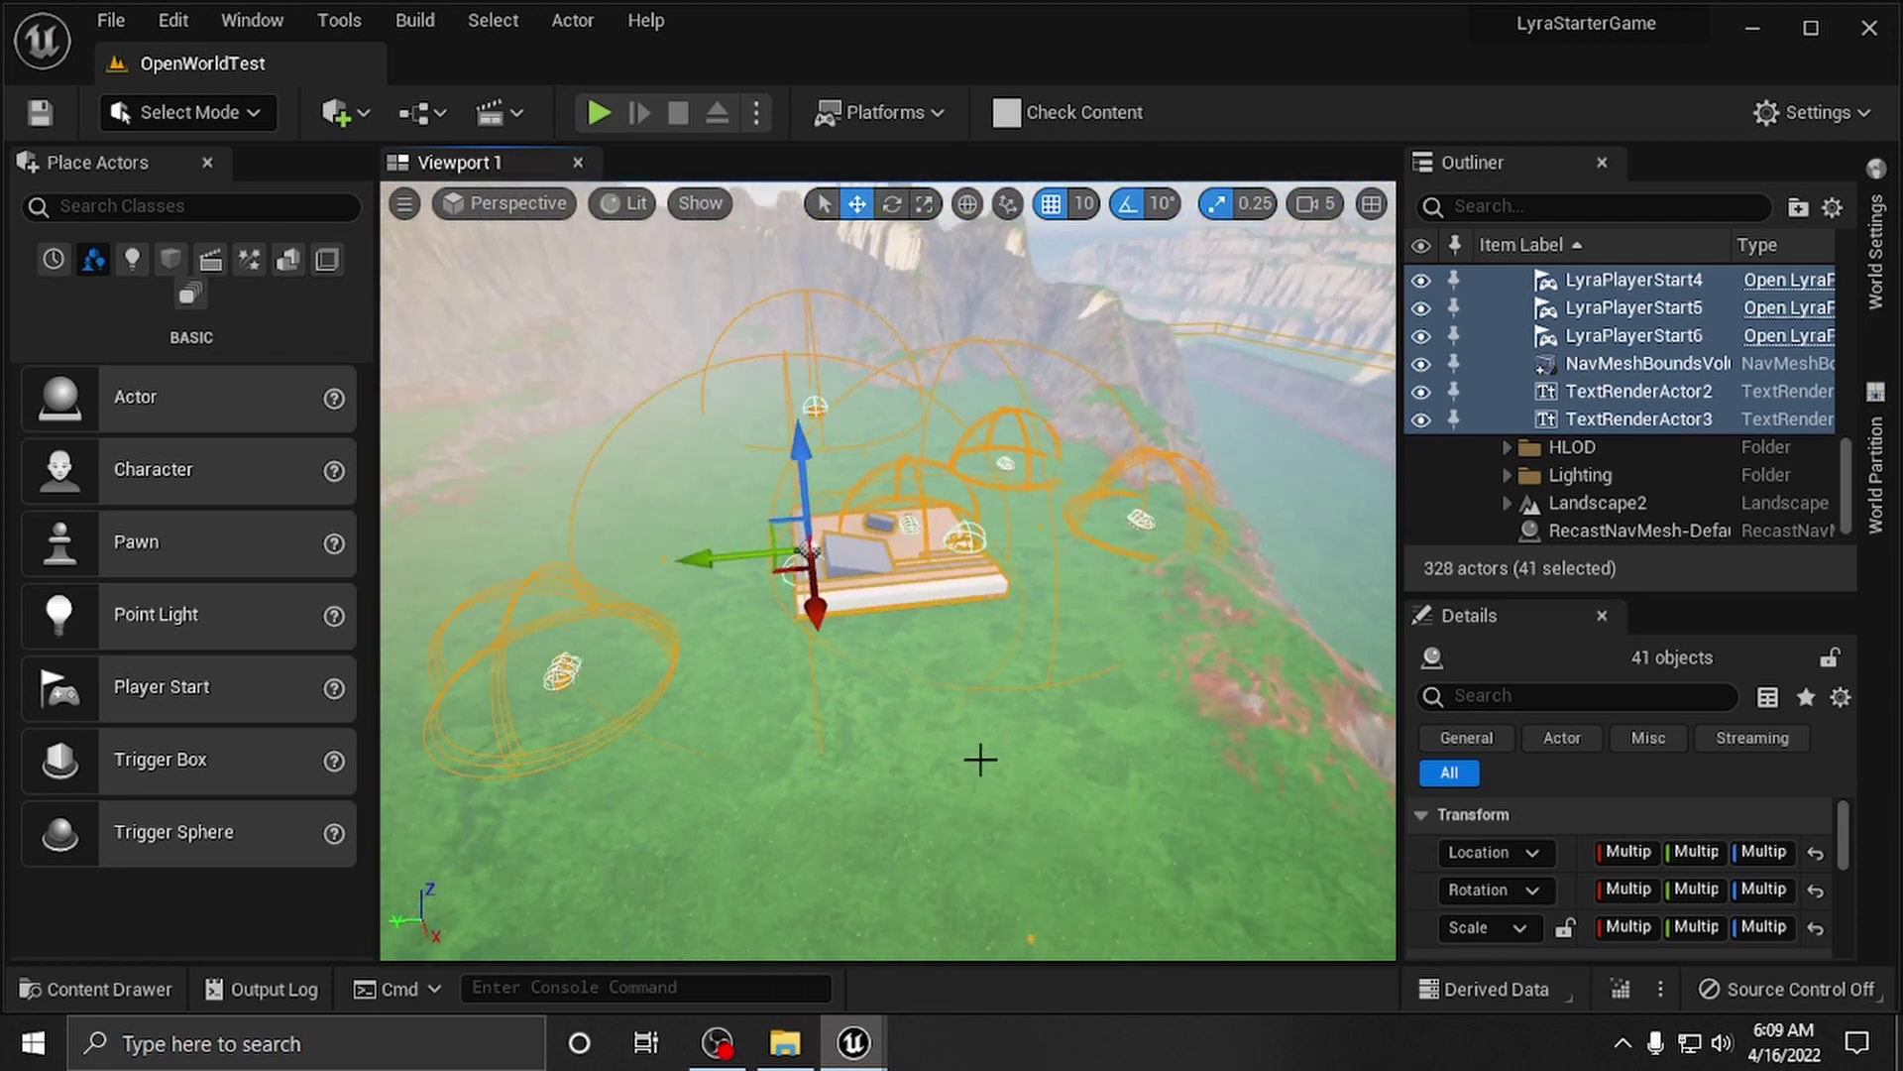
right_click_drag(981, 760, 1002, 753)
key("f")
key("d")
key("d")
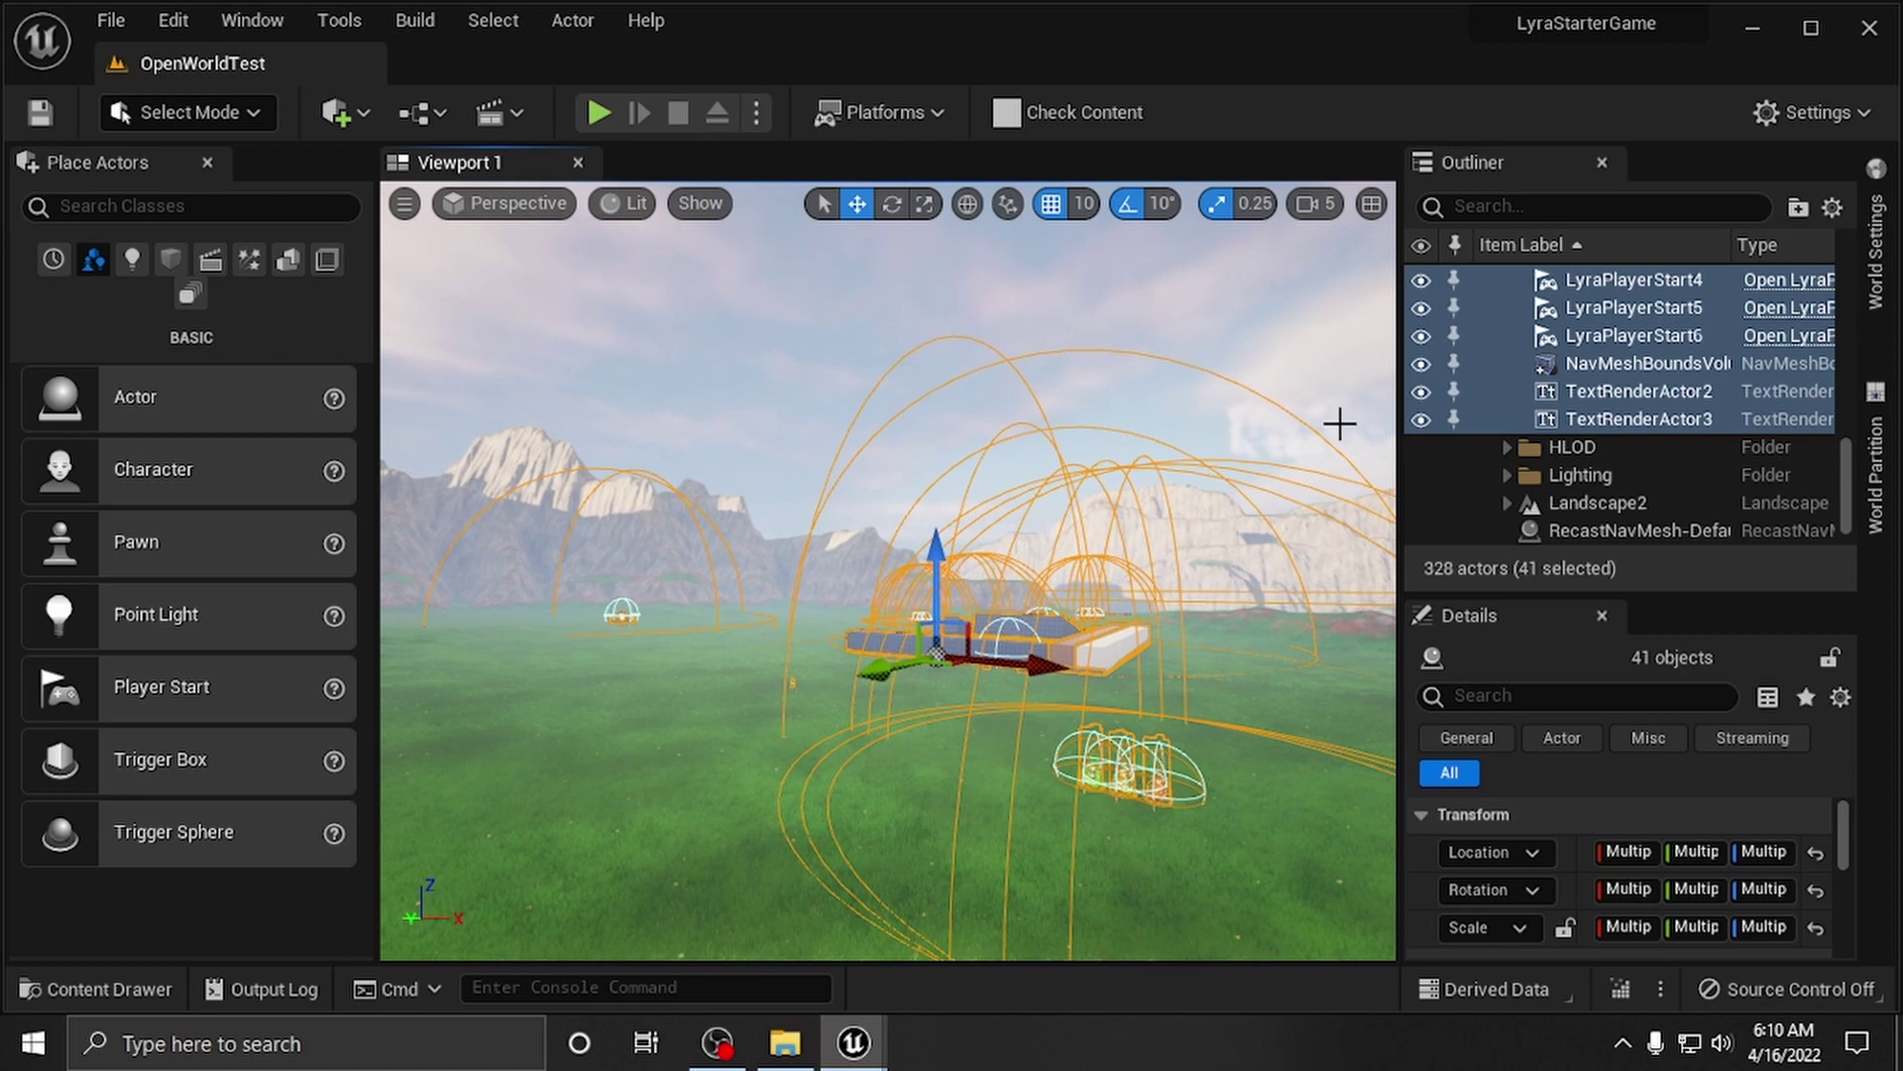
Step: Select the NavMeshBoundsVolume and change its Brush Settings X size from 80000 to 200000
left_click(1597, 367)
right_click_drag(1151, 442, 1131, 493)
key("s")
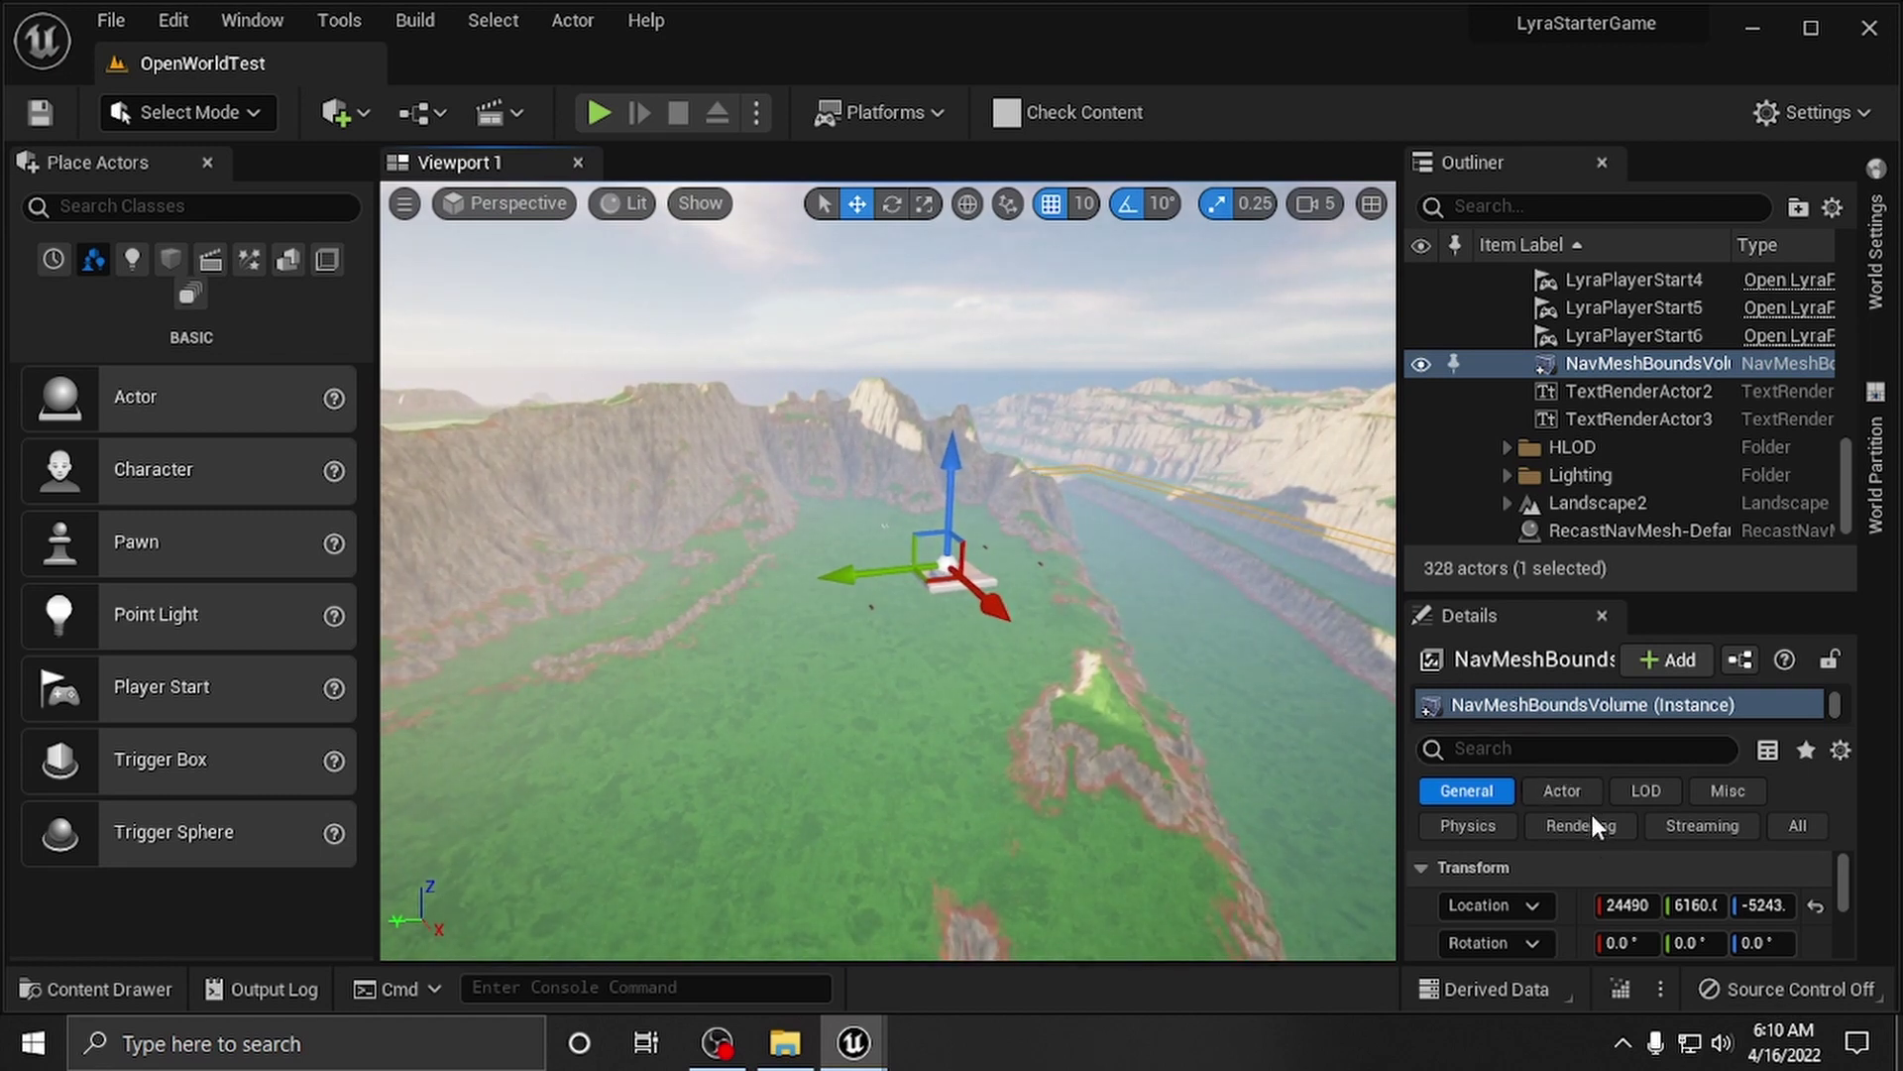
left_click_drag(1491, 605, 1502, 401)
scroll(1507, 807, "down", 3)
scroll(1508, 813, "down", 1)
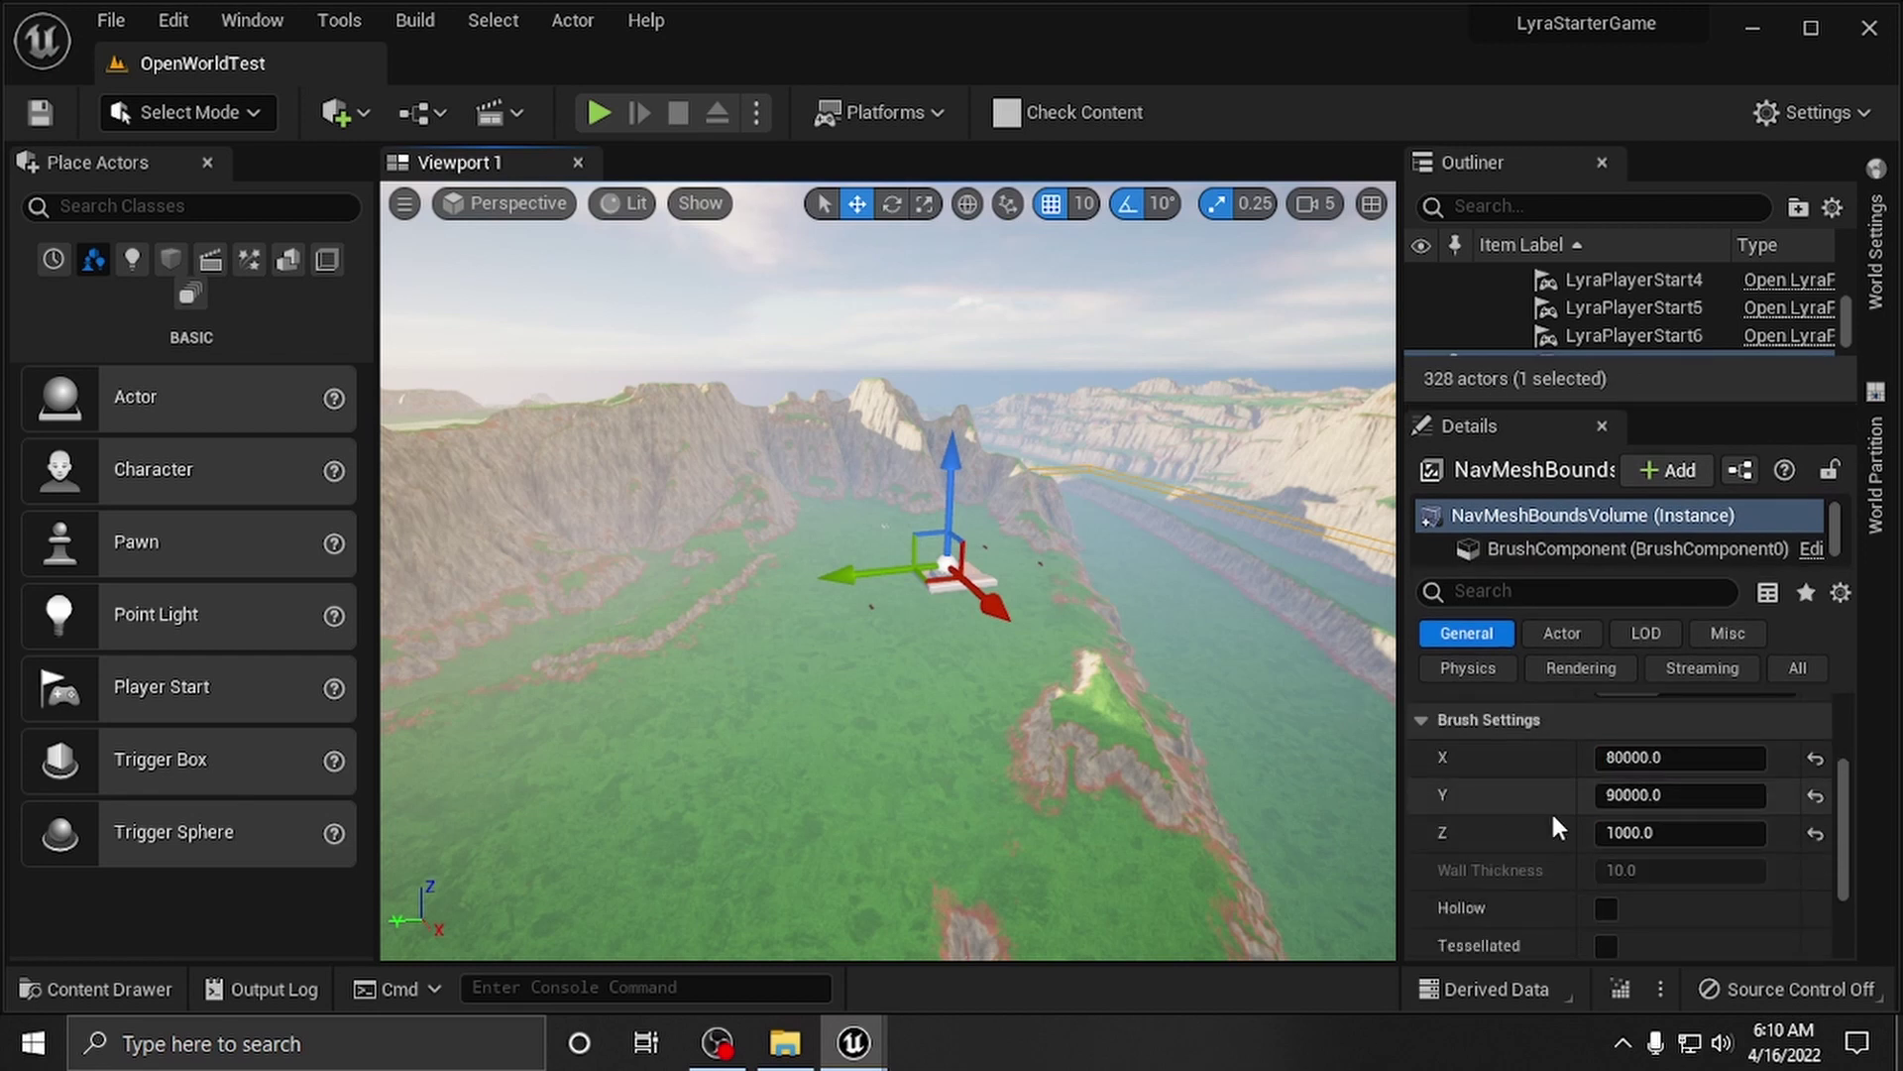
left_click(1663, 757)
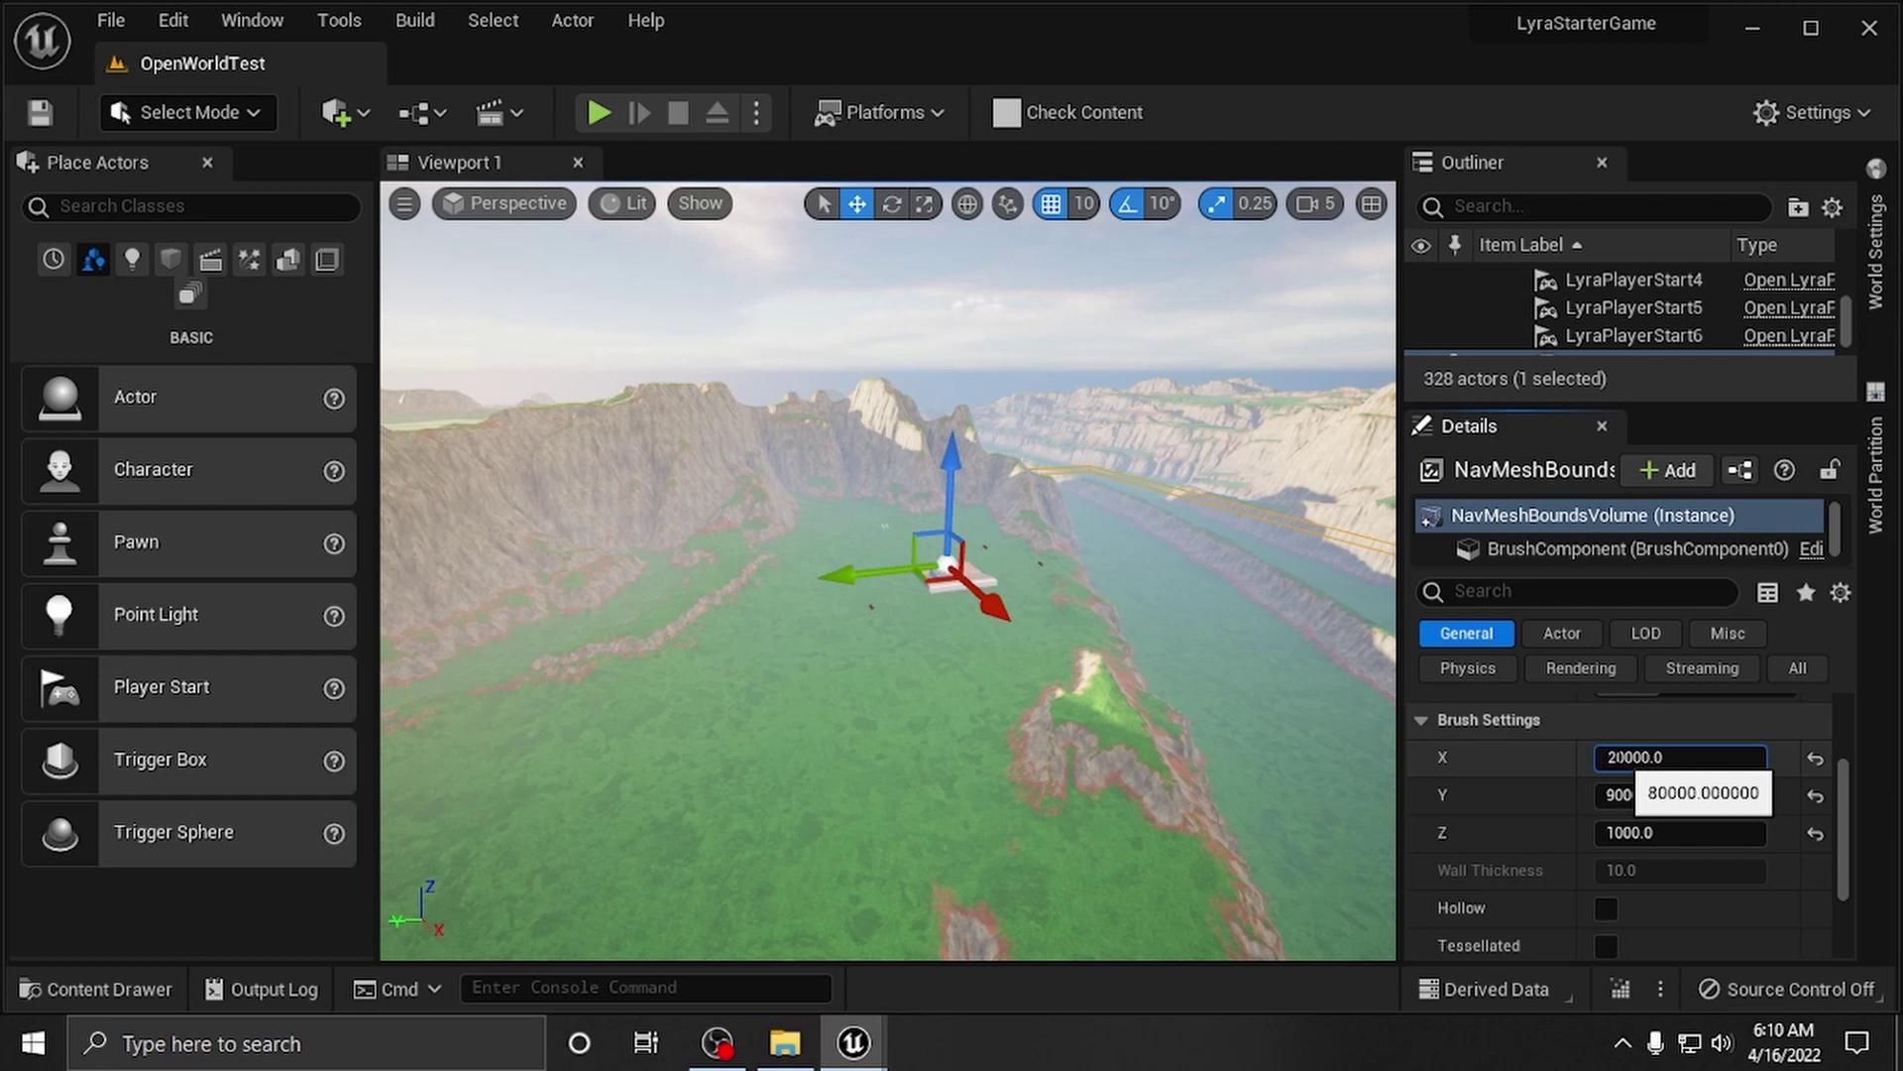
left_click(1174, 646)
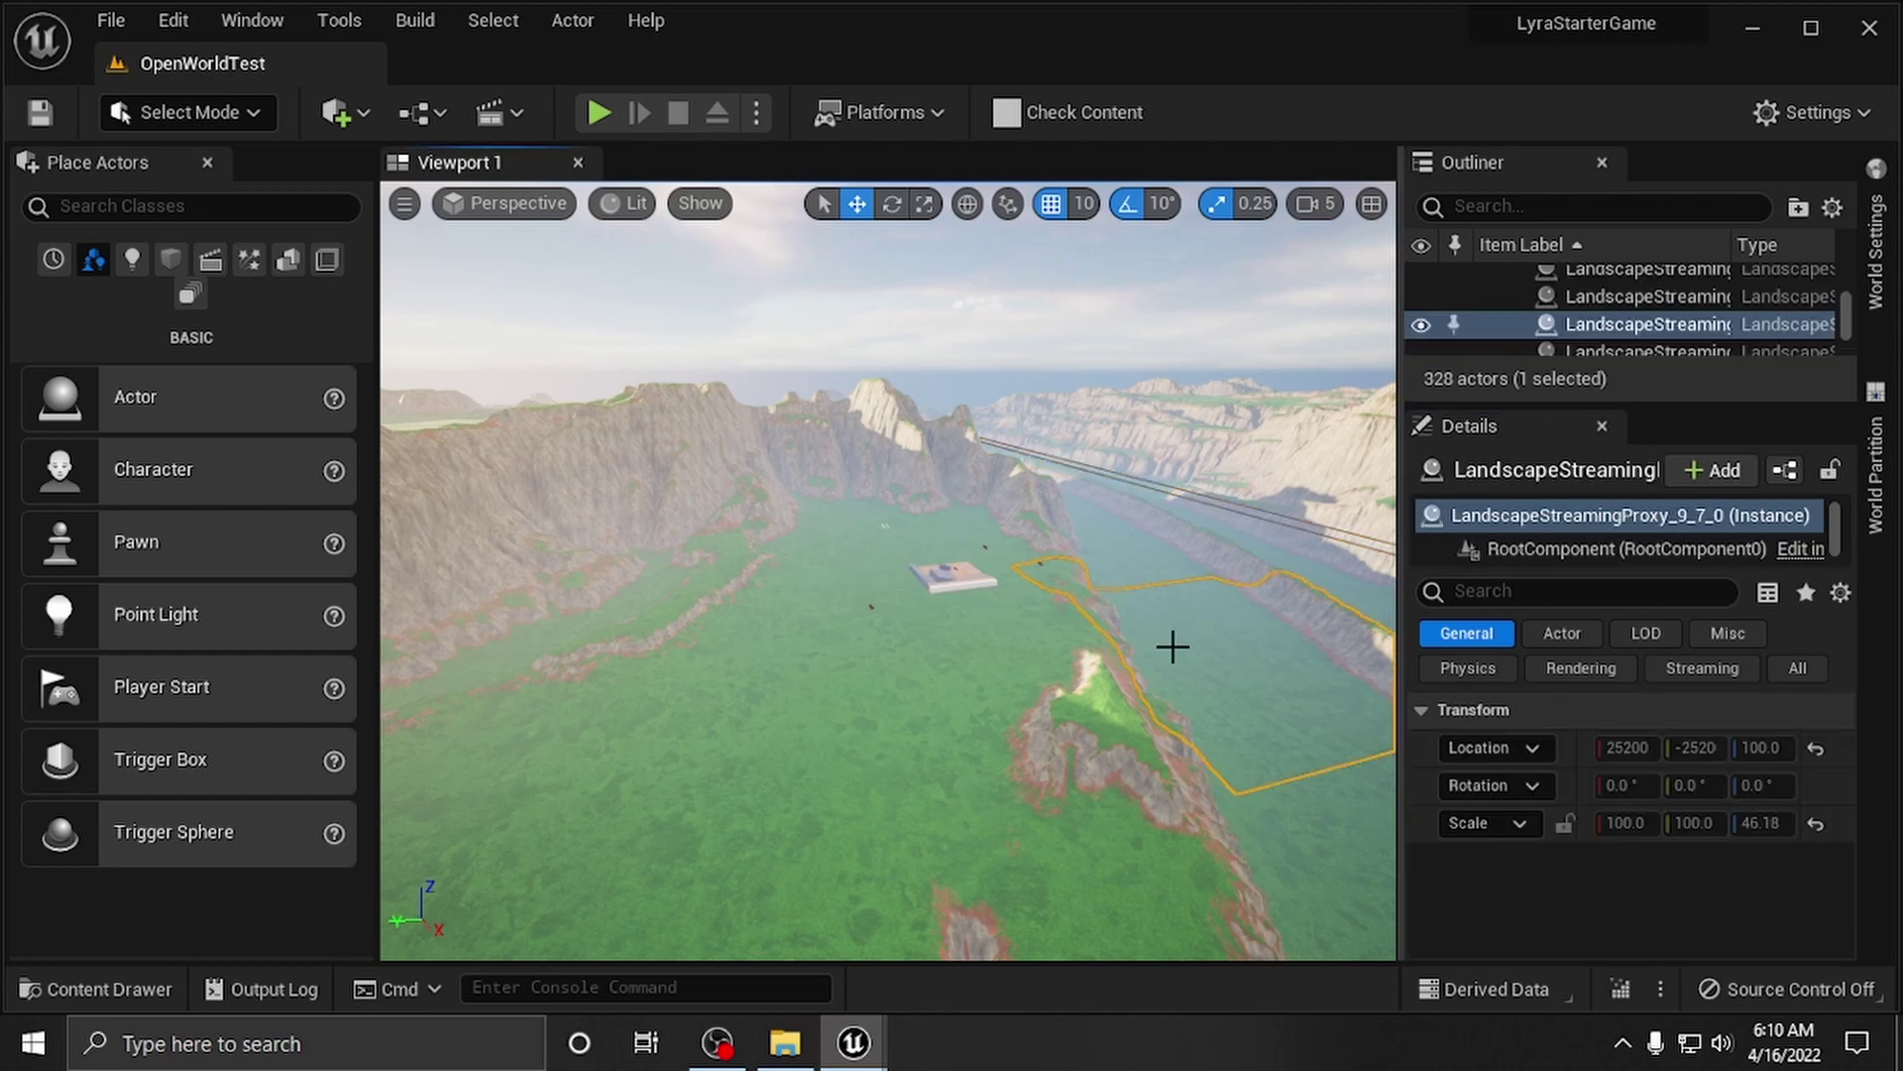
Step: Rotate the NavMeshBoundsVolume 30° in yaw to line up with the river valley
right_click_drag(1174, 646, 1130, 668)
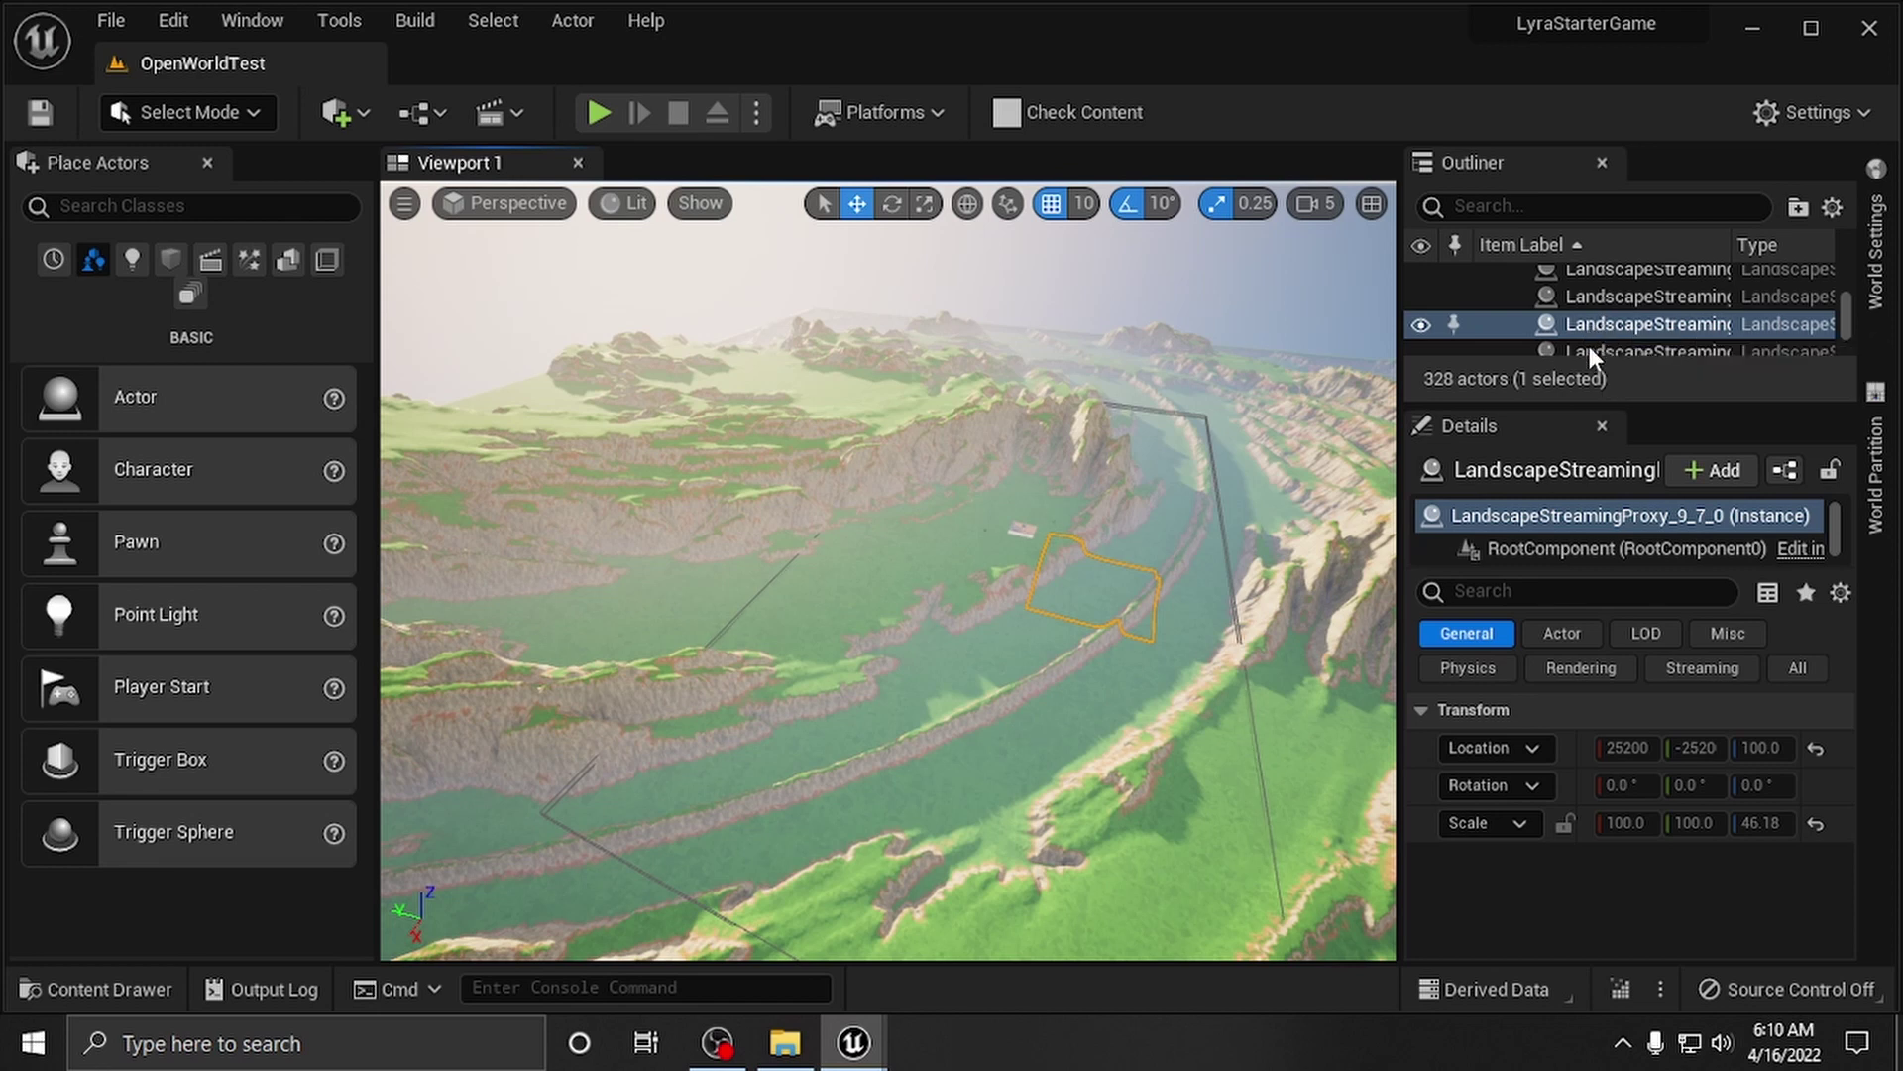
left_click(1223, 523)
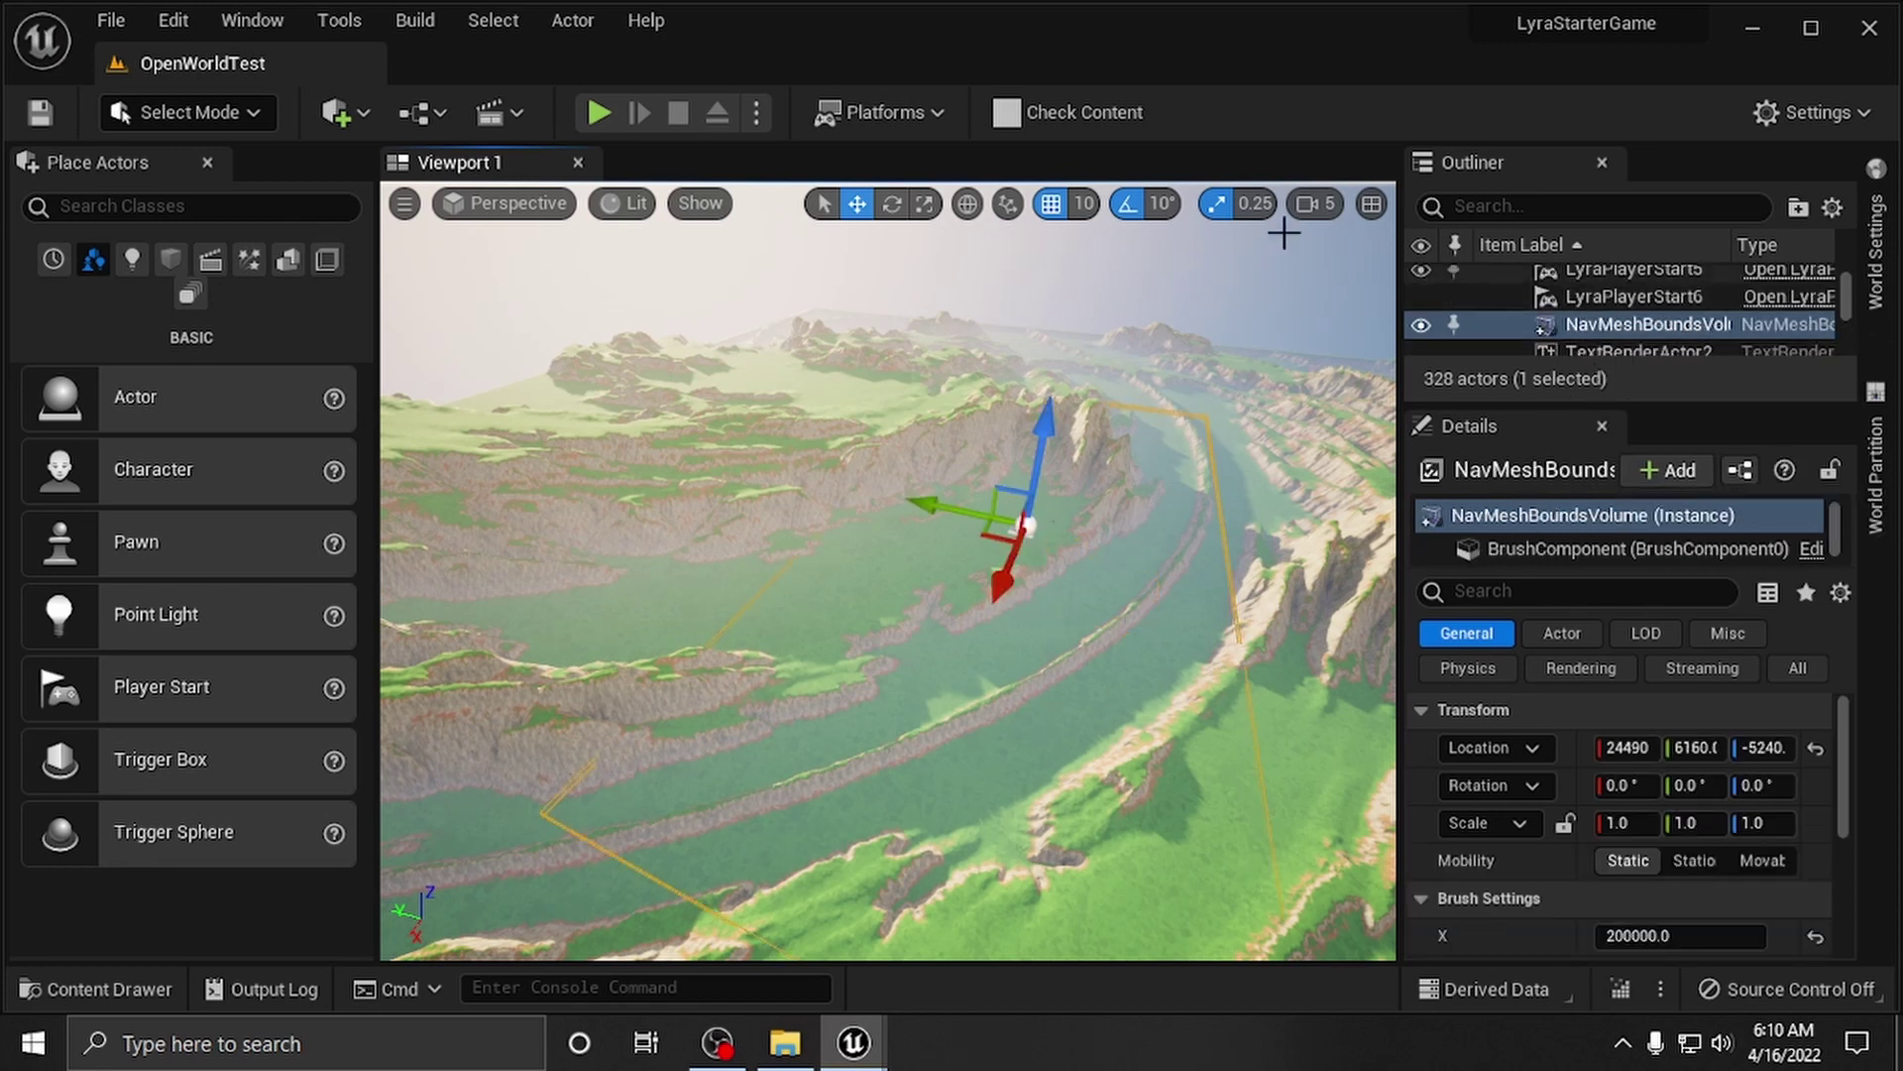
left_click(894, 205)
mouse_move(977, 569)
left_mouse_down()
mouse_move(988, 617)
mouse_move(952, 593)
left_mouse_up()
right_click_drag(905, 658, 843, 218)
Step: Move the volume over the river valley and set its brush Z size to 20000
left_click(858, 203)
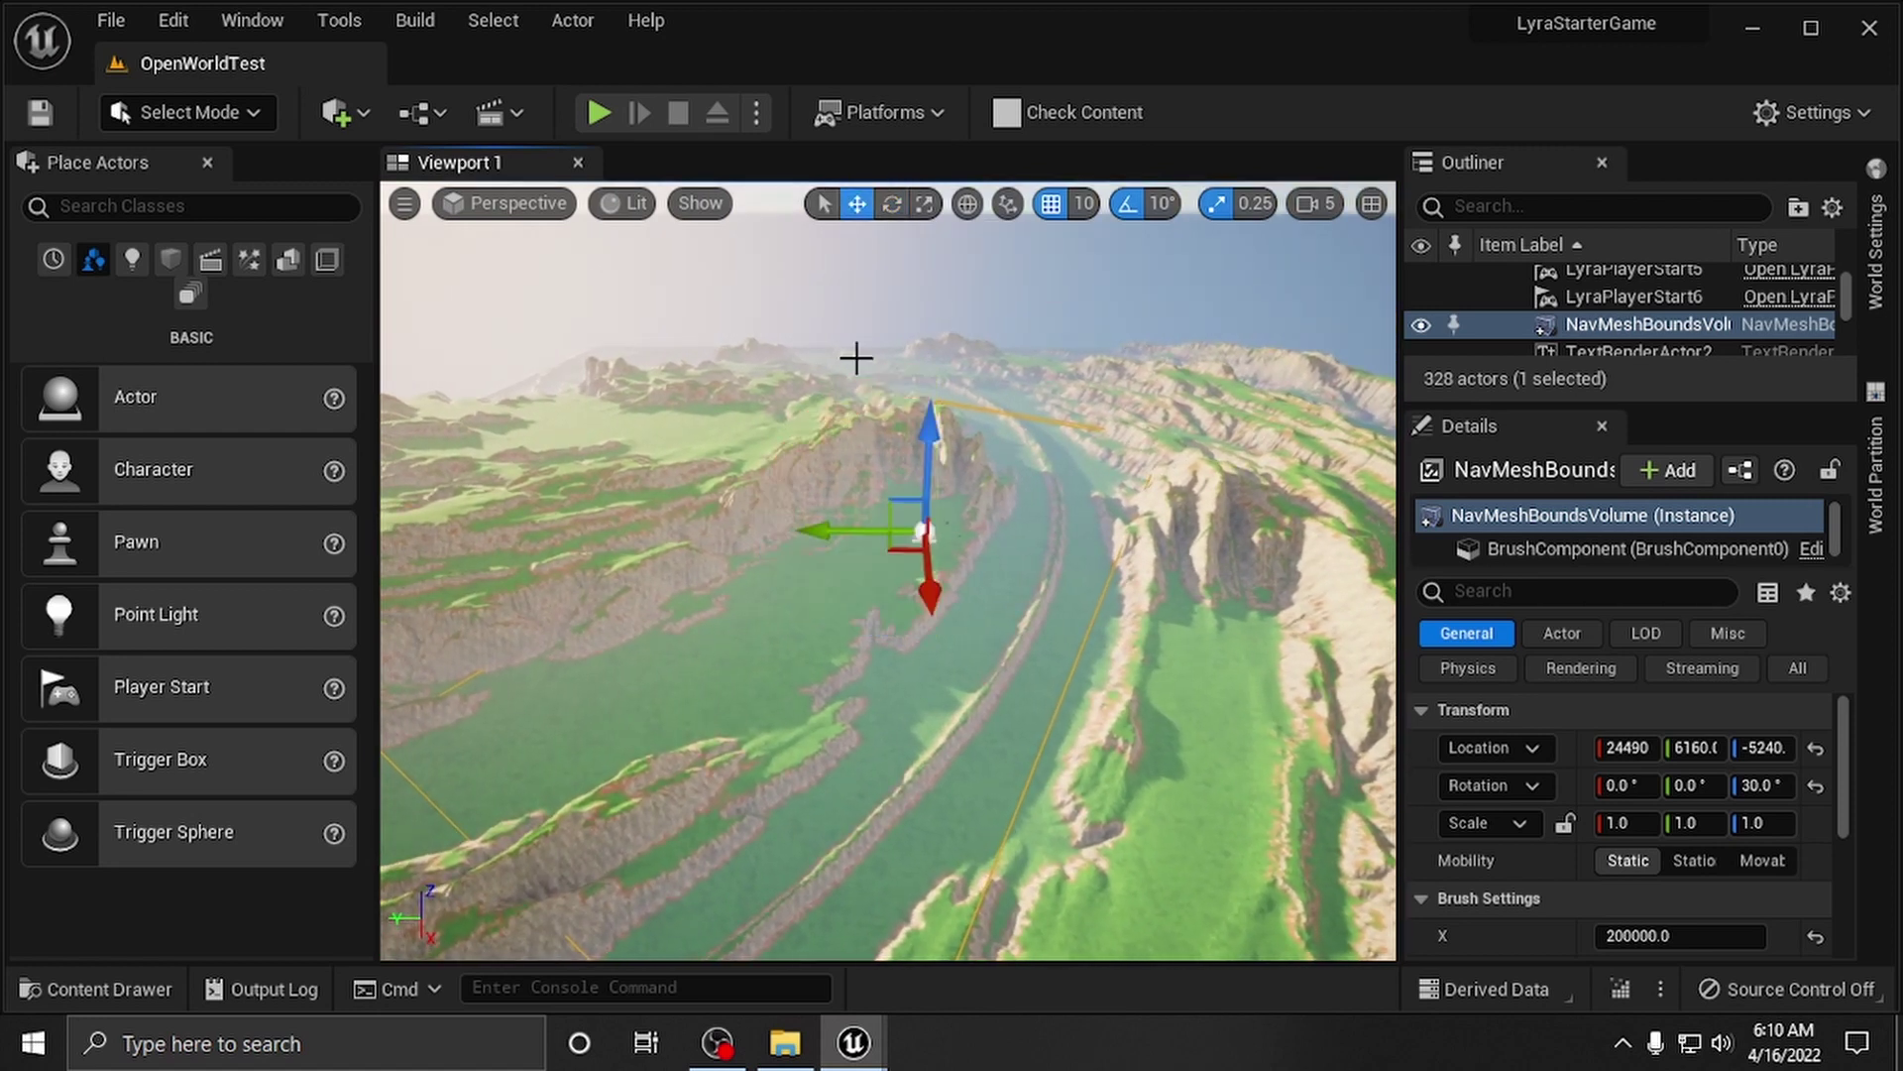
left_click_drag(902, 546, 934, 565)
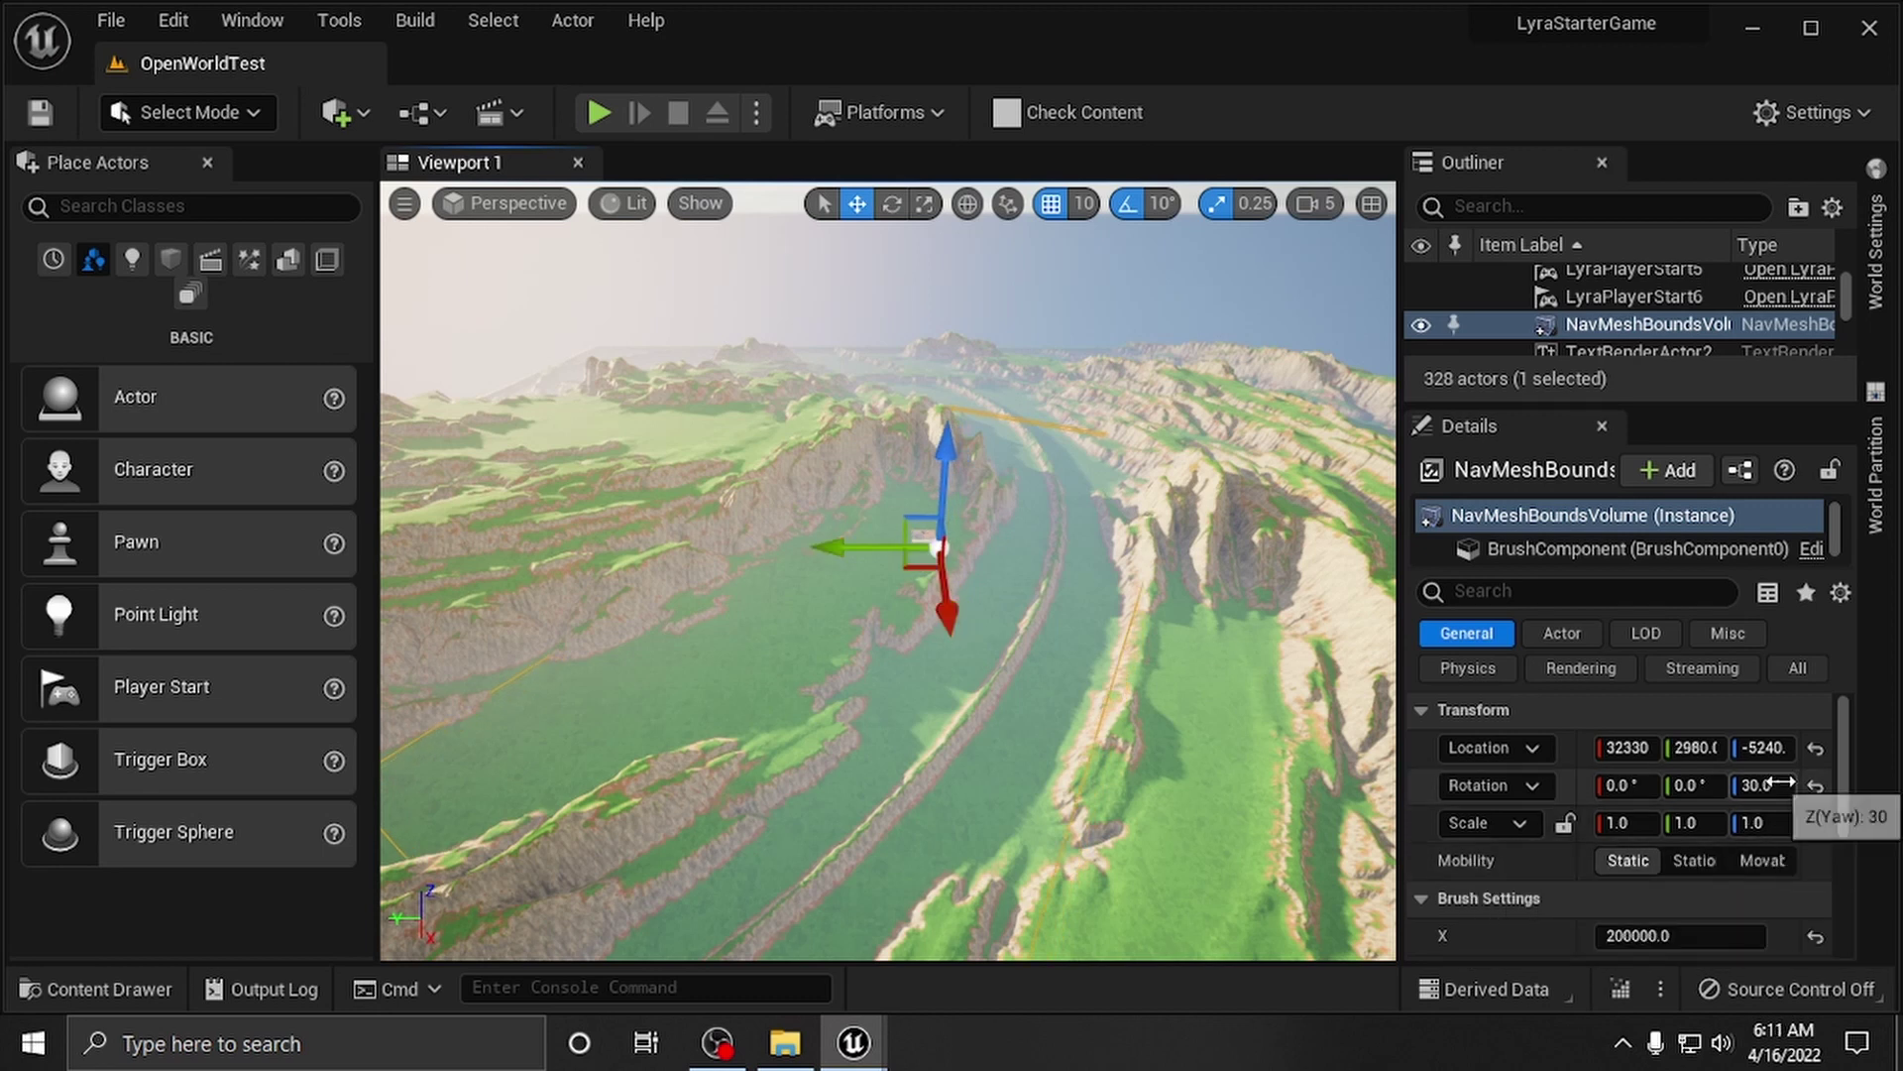
scroll(1757, 831, "down", 3)
left_click(1643, 832)
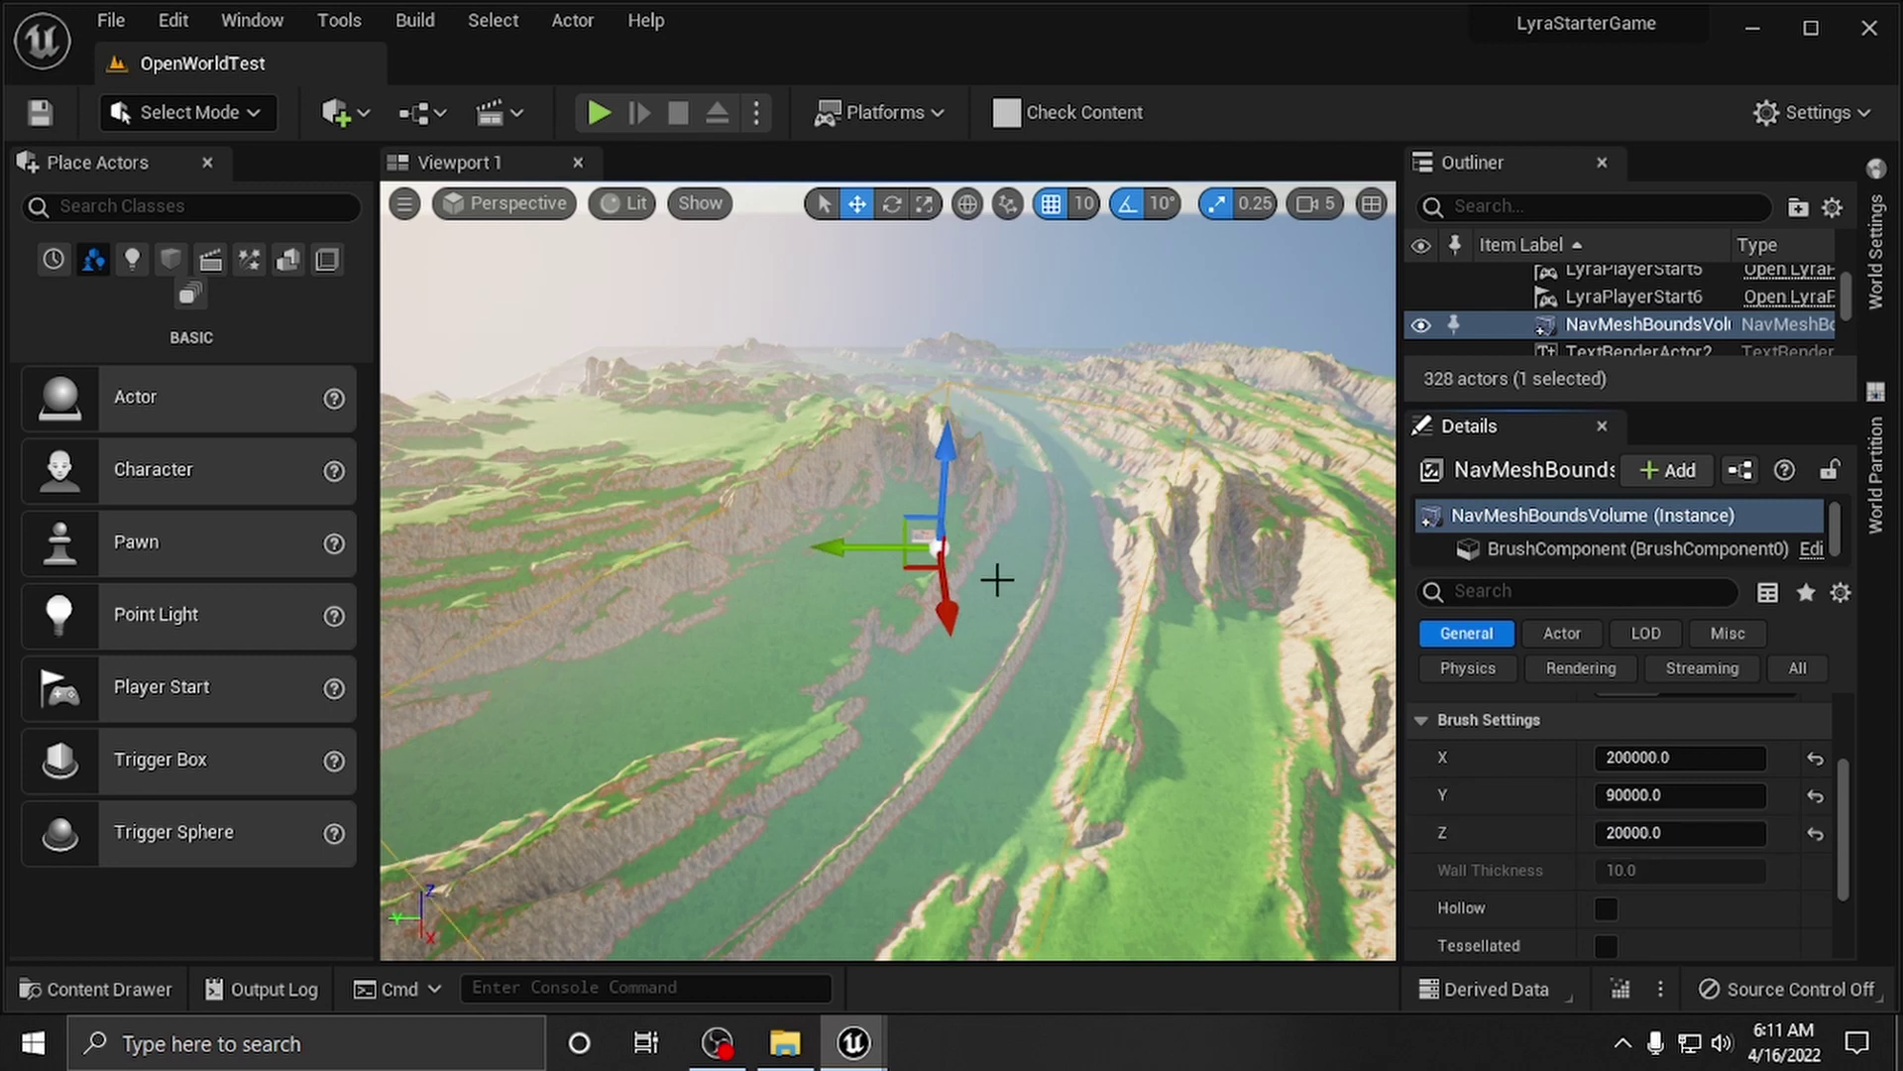
right_click_drag(996, 580, 942, 613)
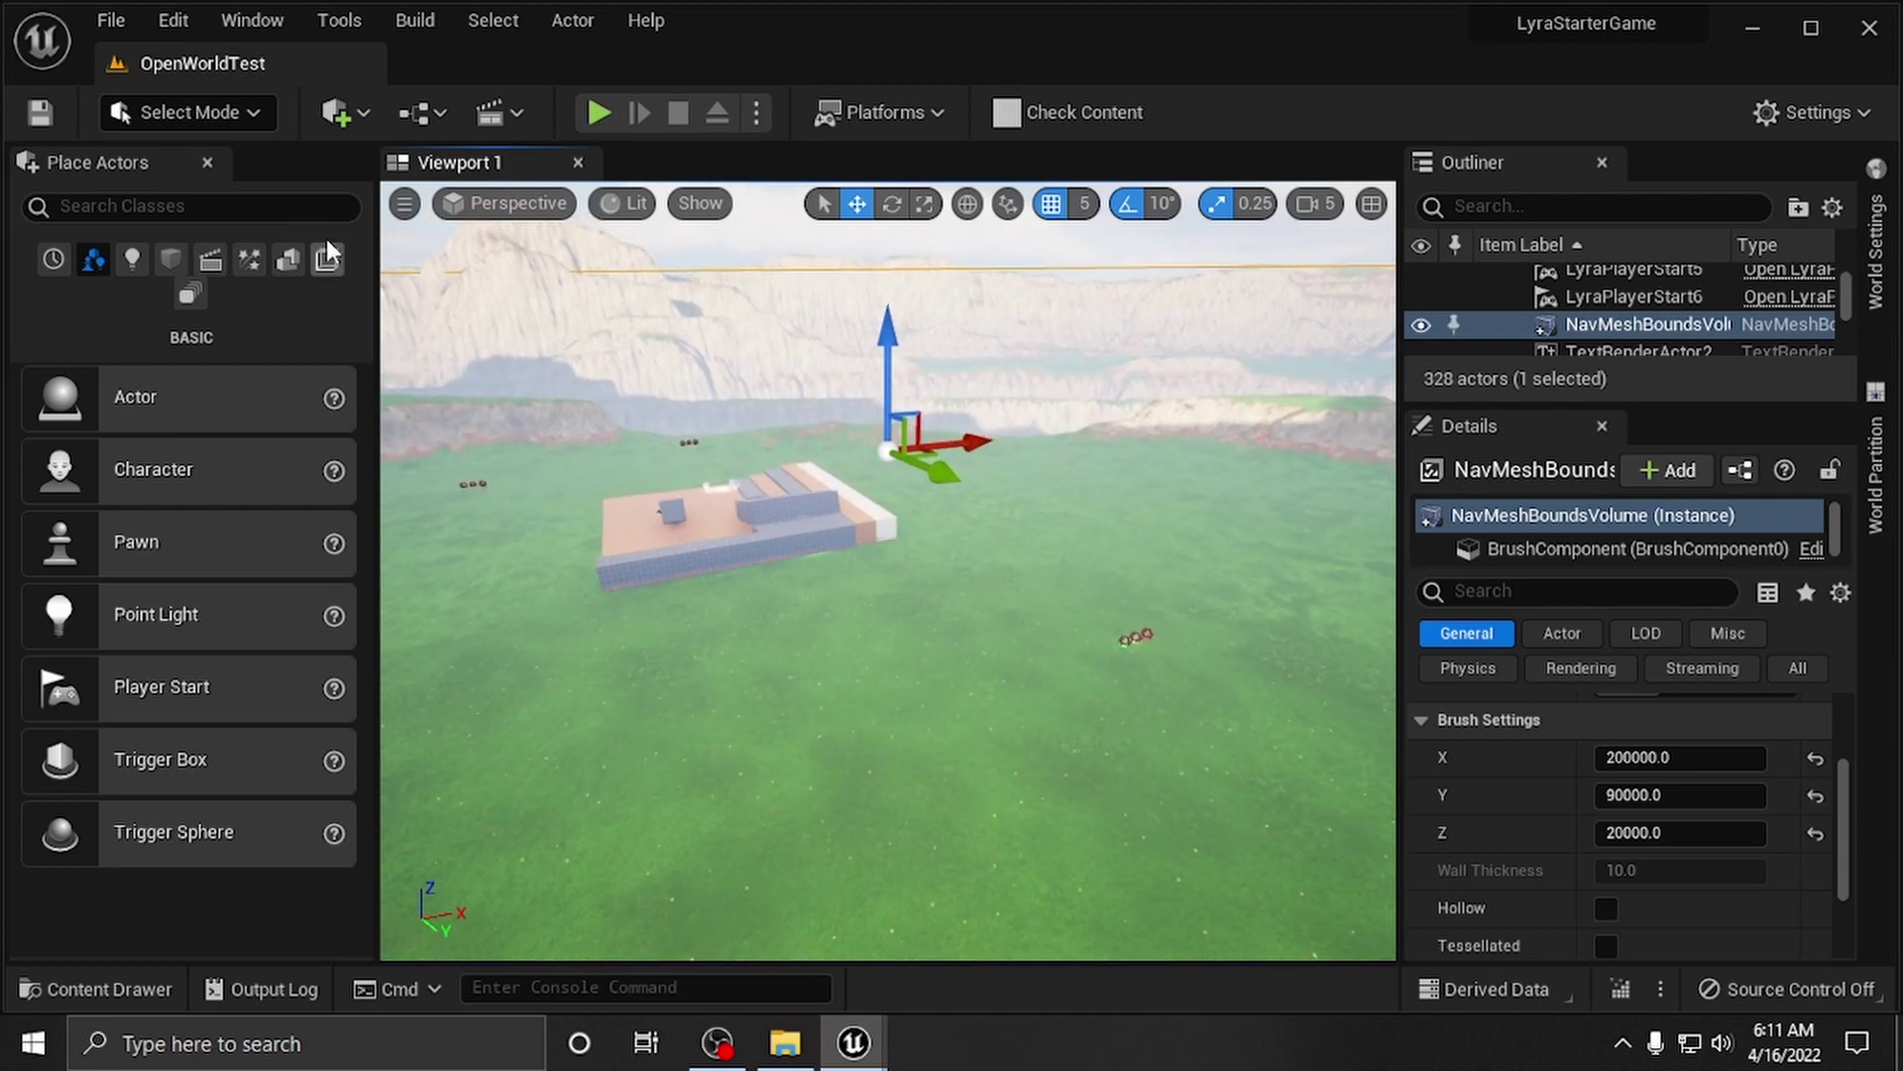
Step: Turn on Game View, Save All levels and assets, and narrow the side panels to widen the viewport
left_click(405, 204)
left_click(462, 601)
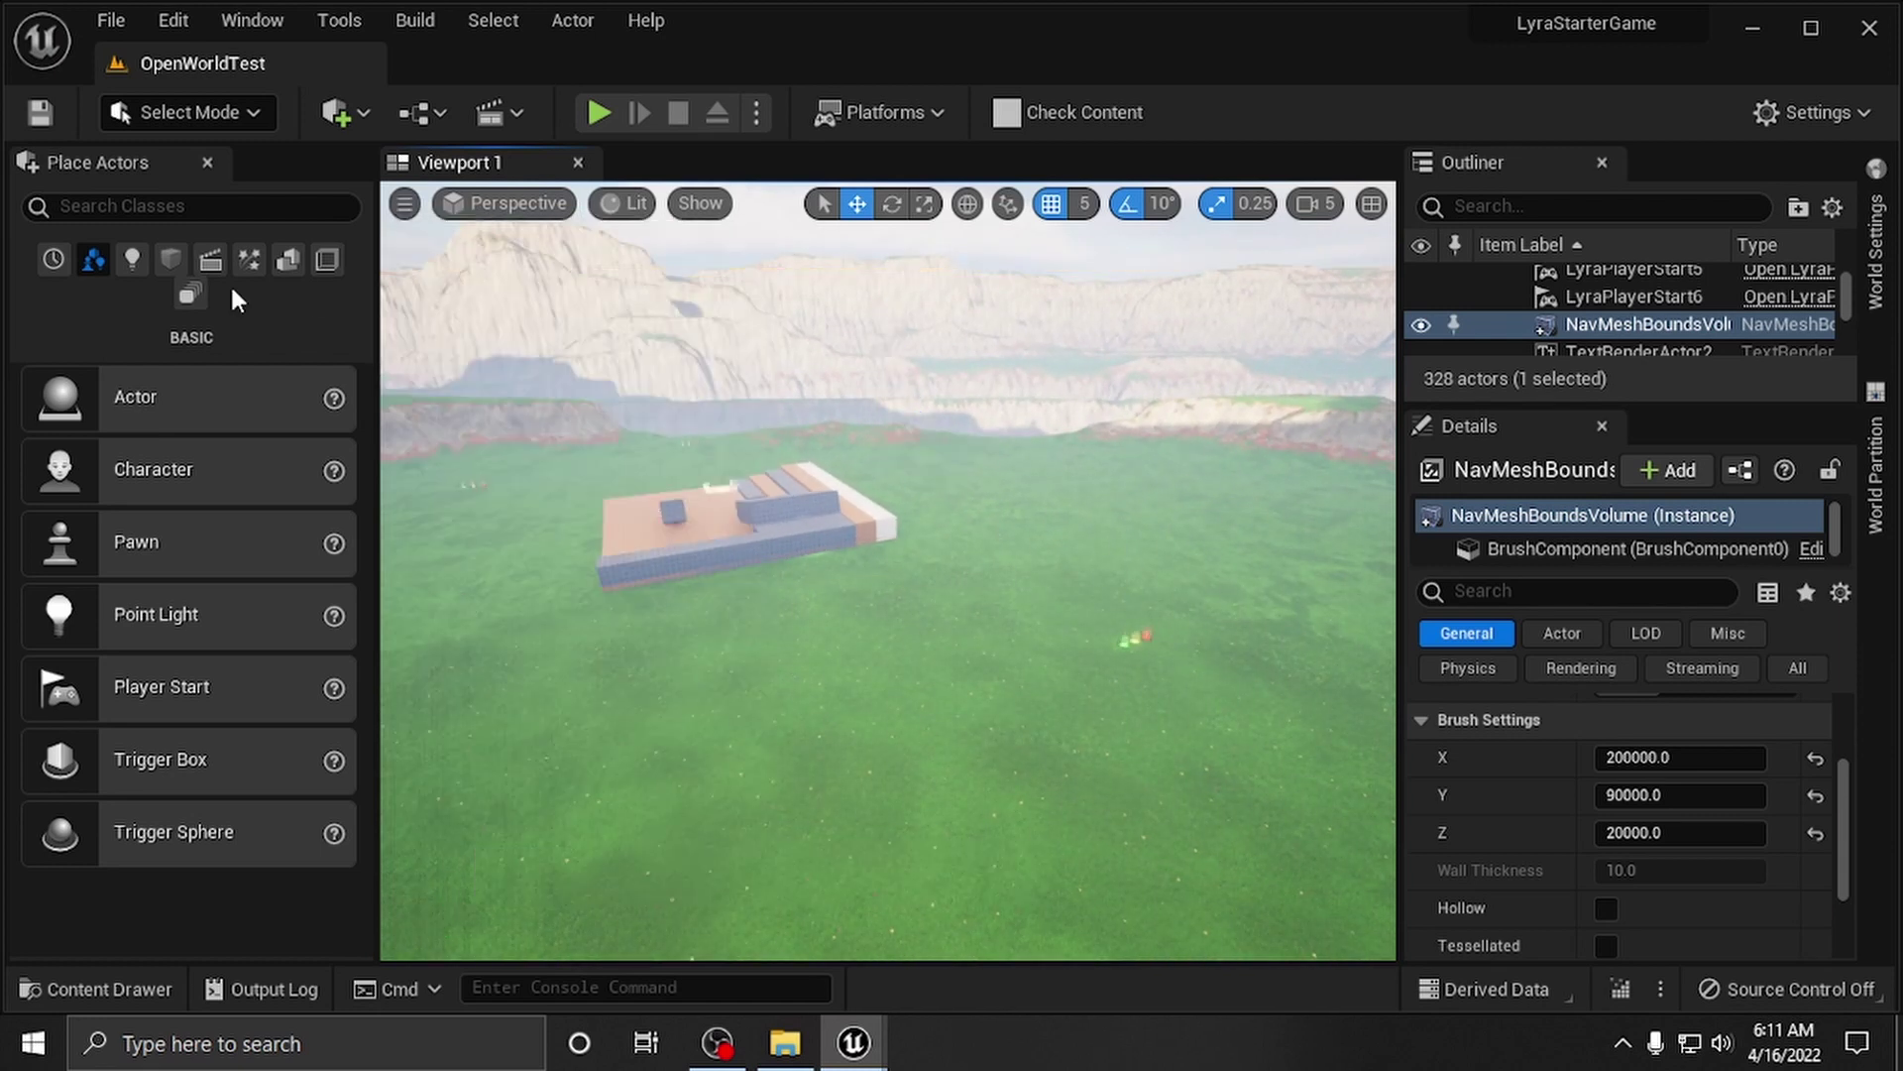
left_click(75, 22)
left_click(188, 327)
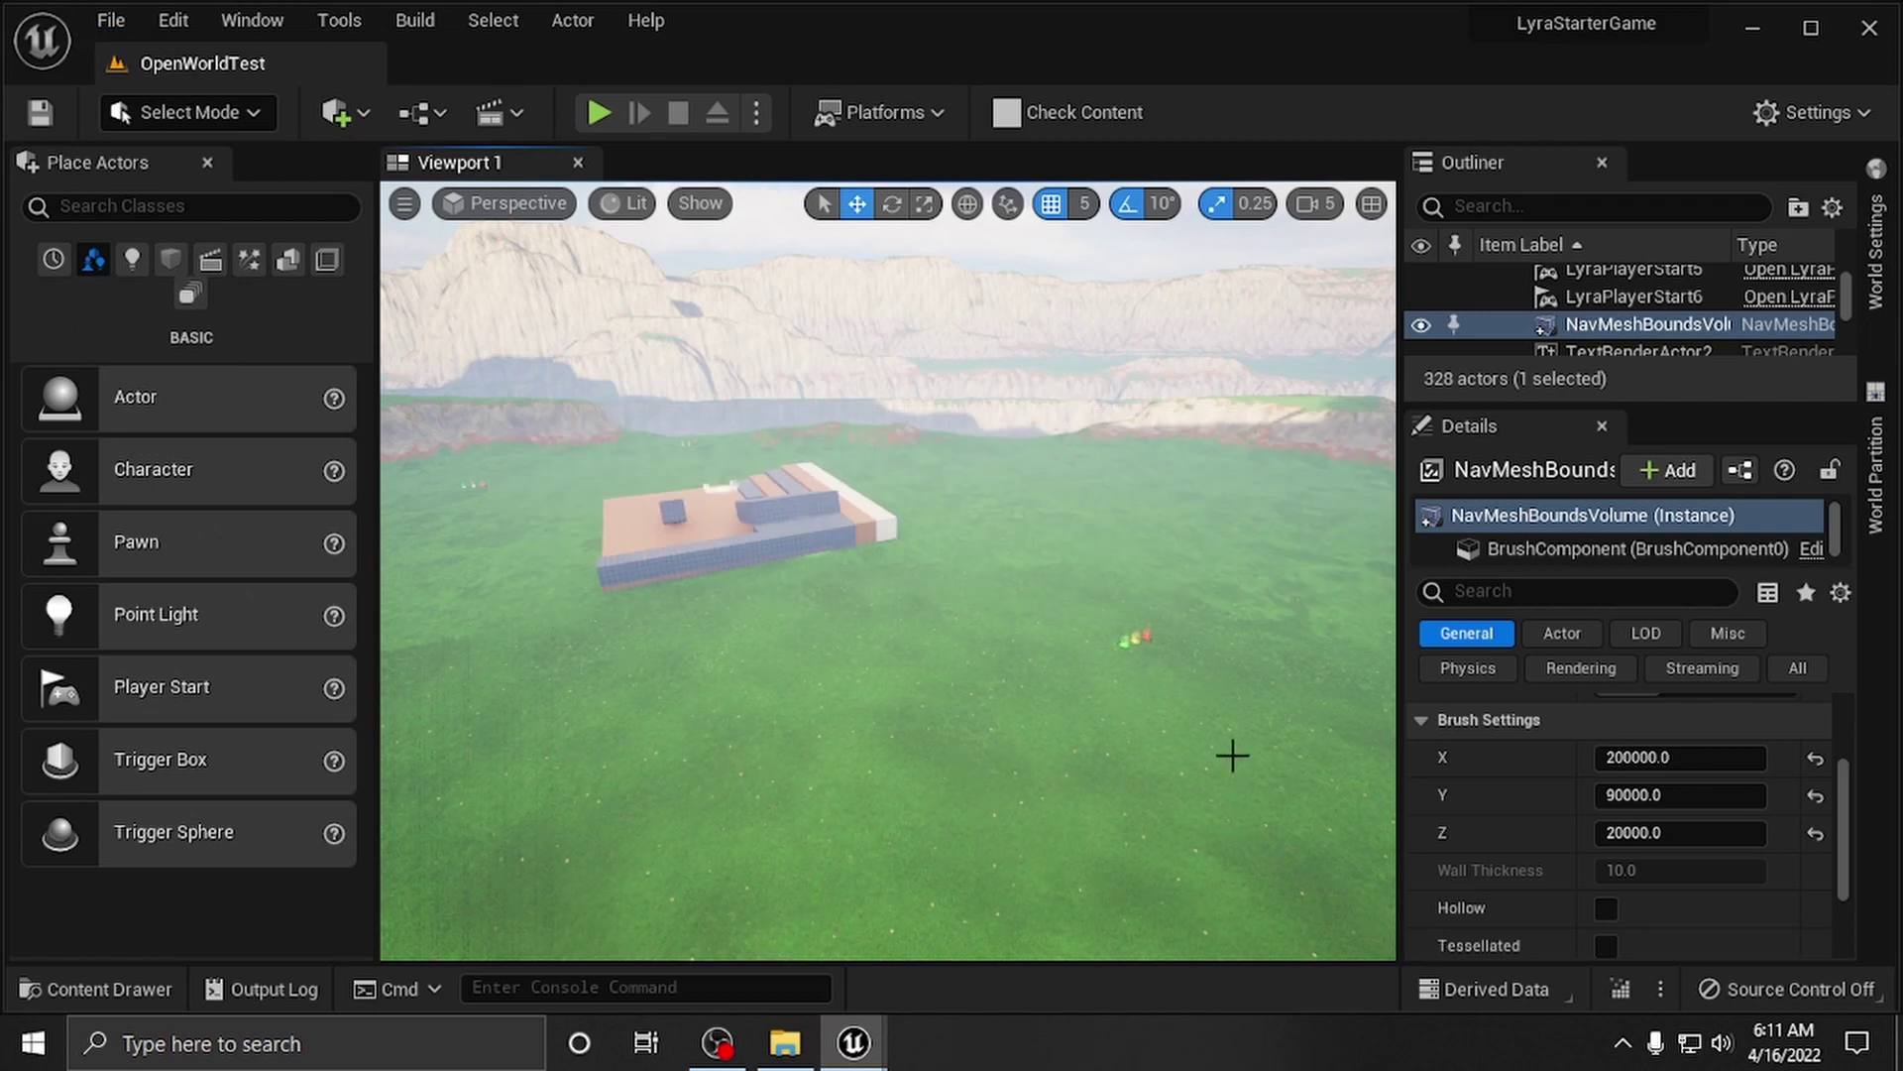
left_click_drag(1399, 653, 1535, 654)
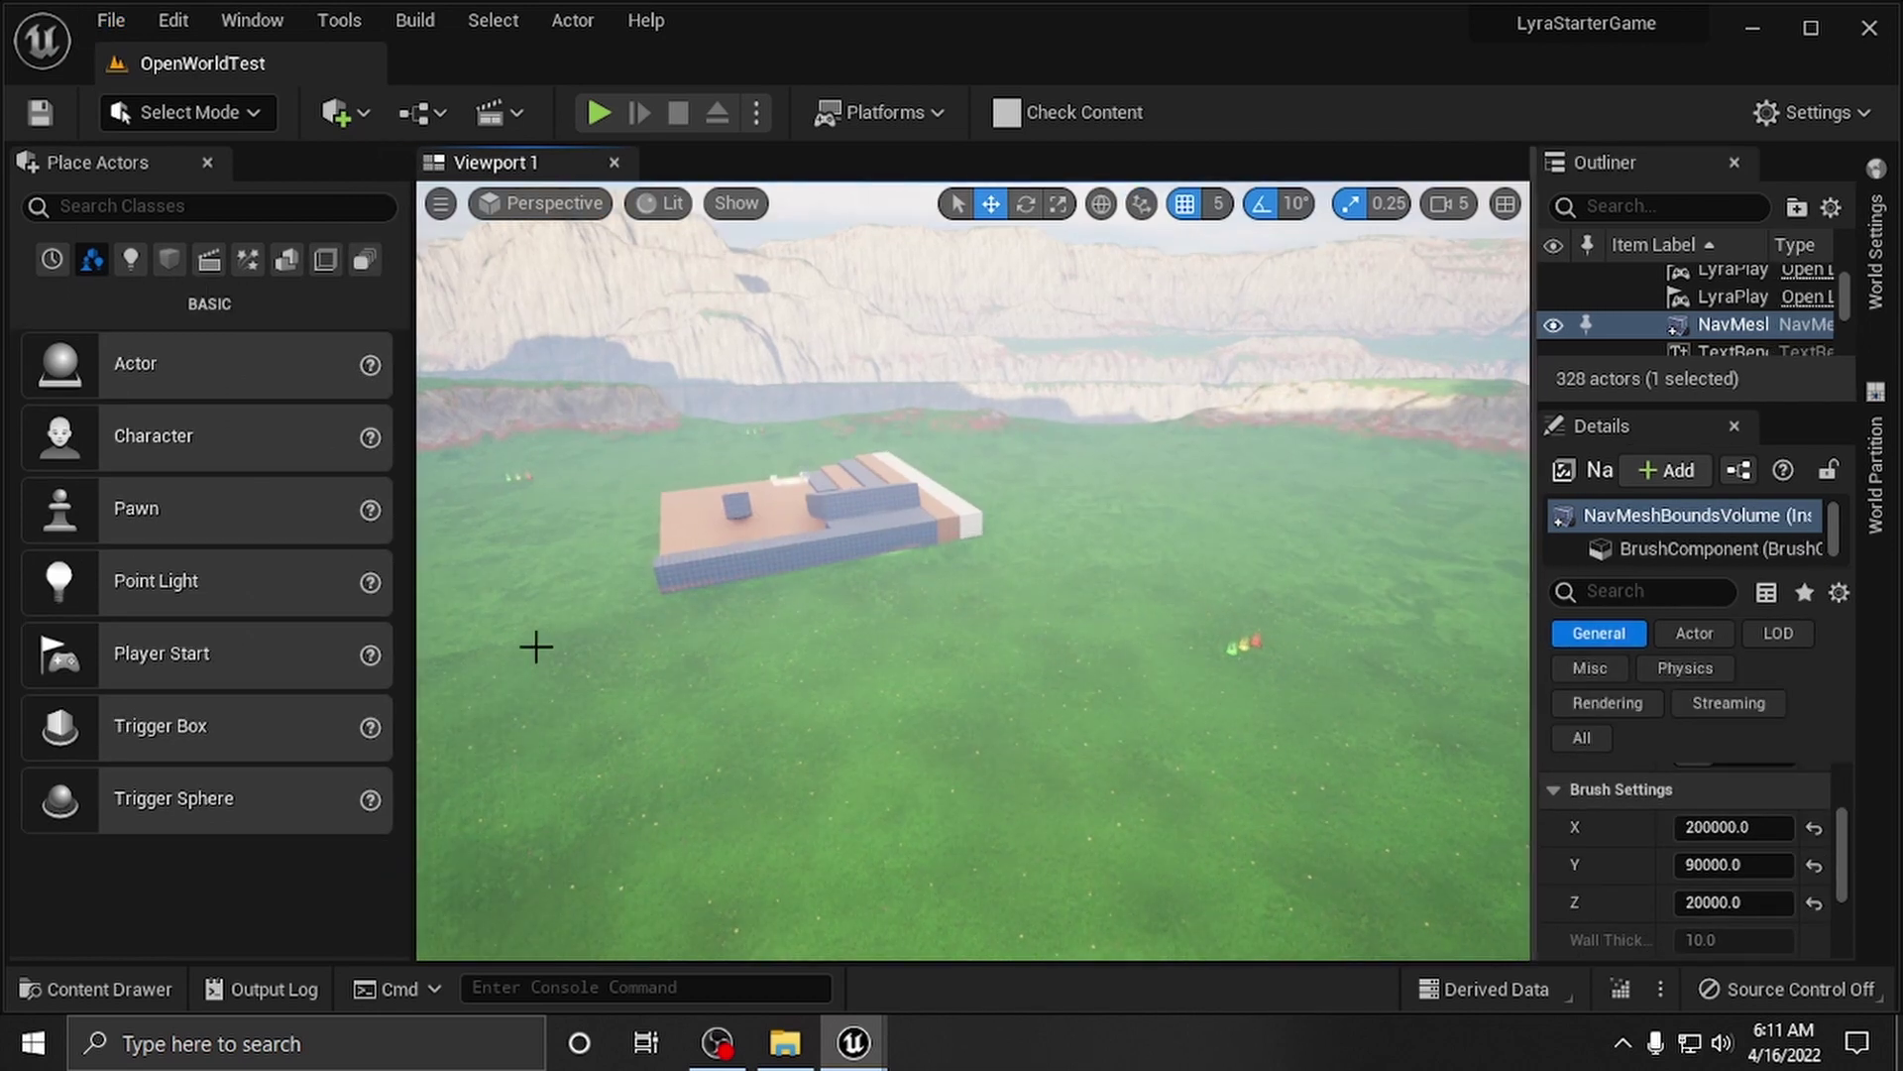
left_click_drag(412, 572, 217, 571)
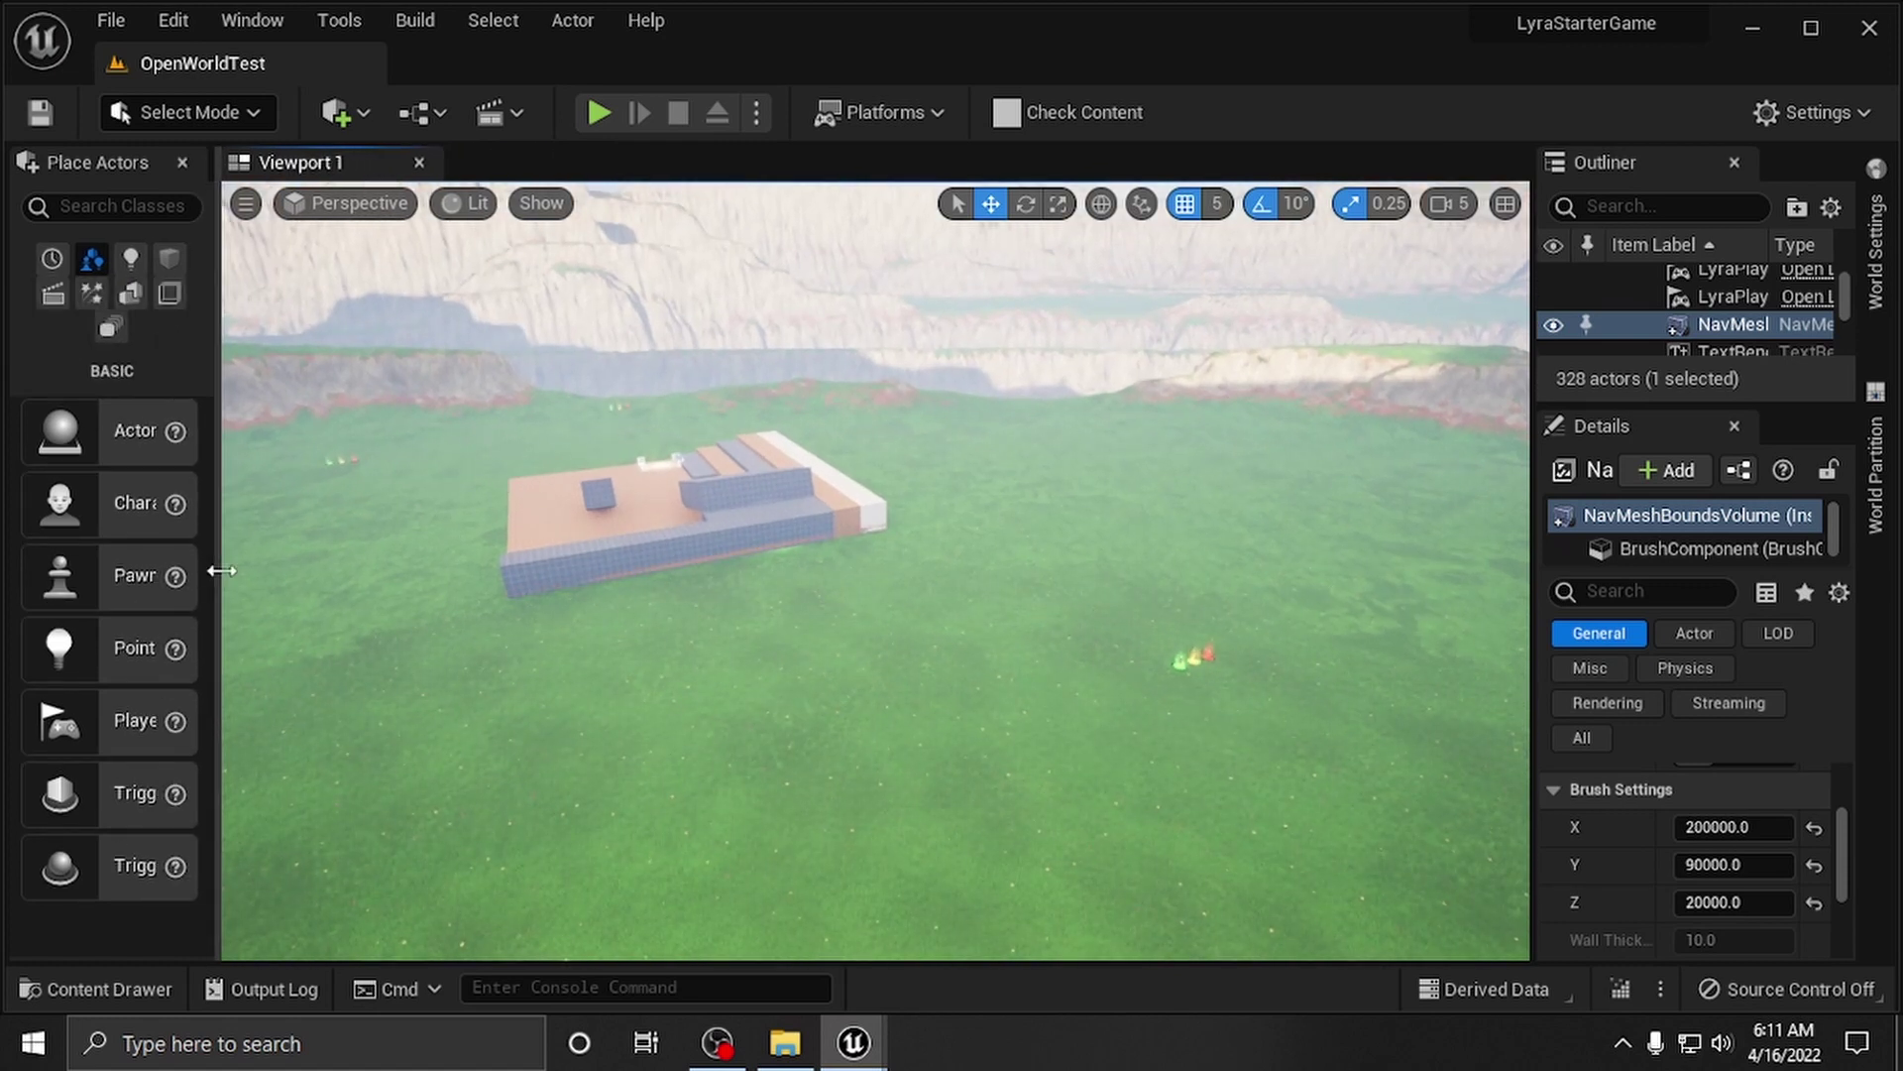
Step: Start a play-in-editor test, run forward into the grass and go fullscreen with F11
key("alt+p")
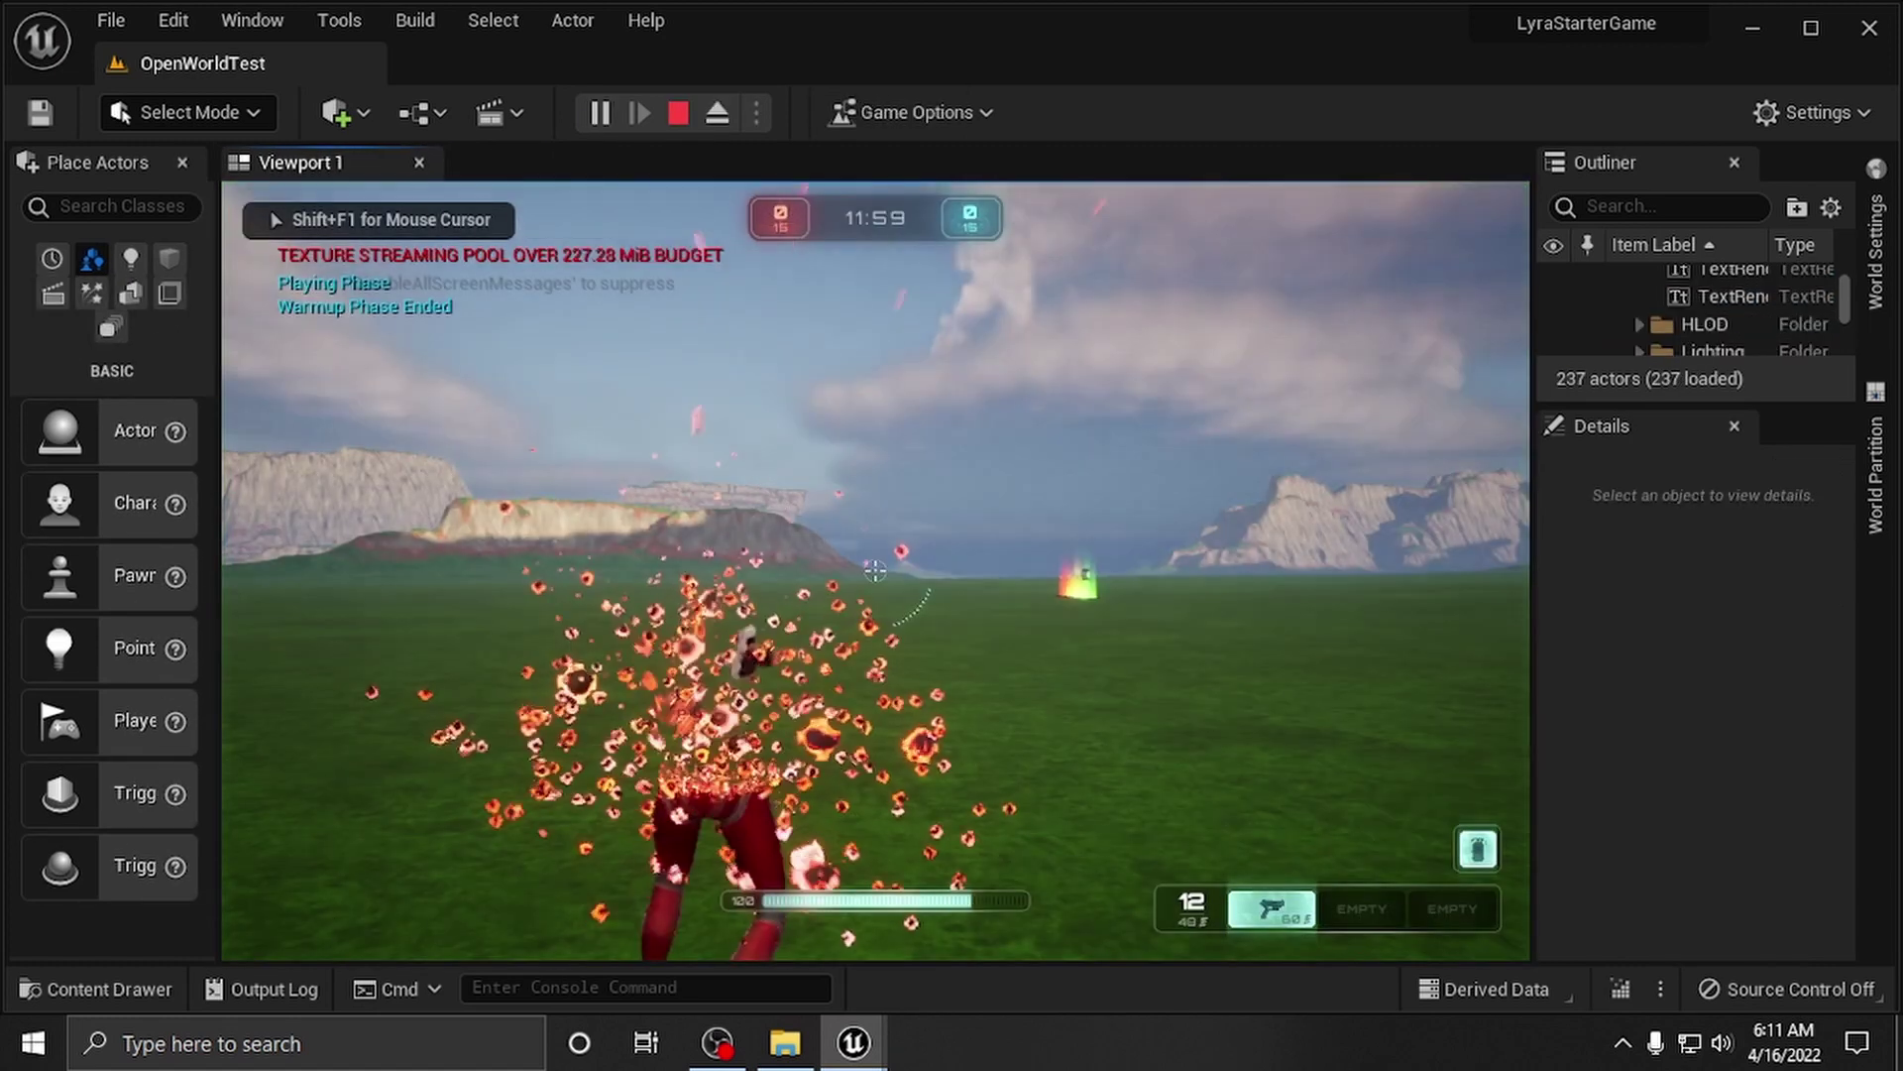
key("w")
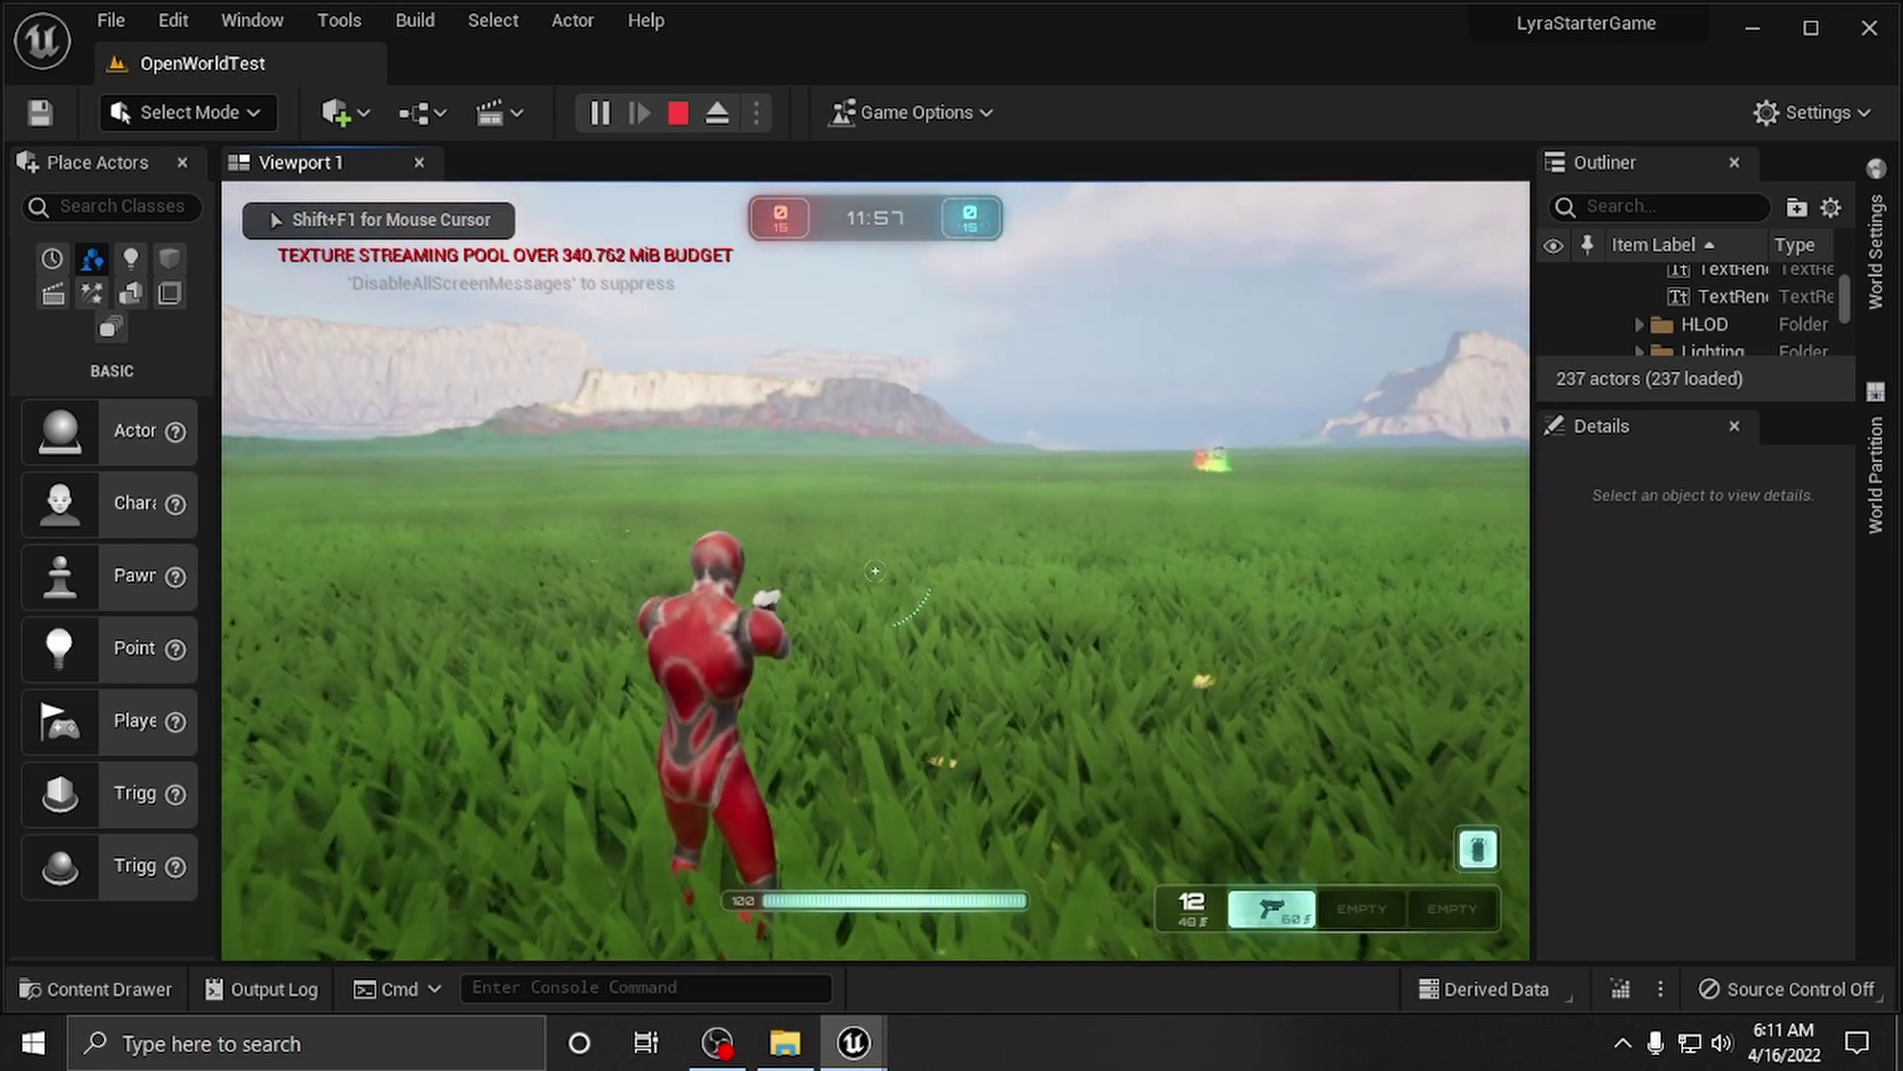
key("w")
key("F11")
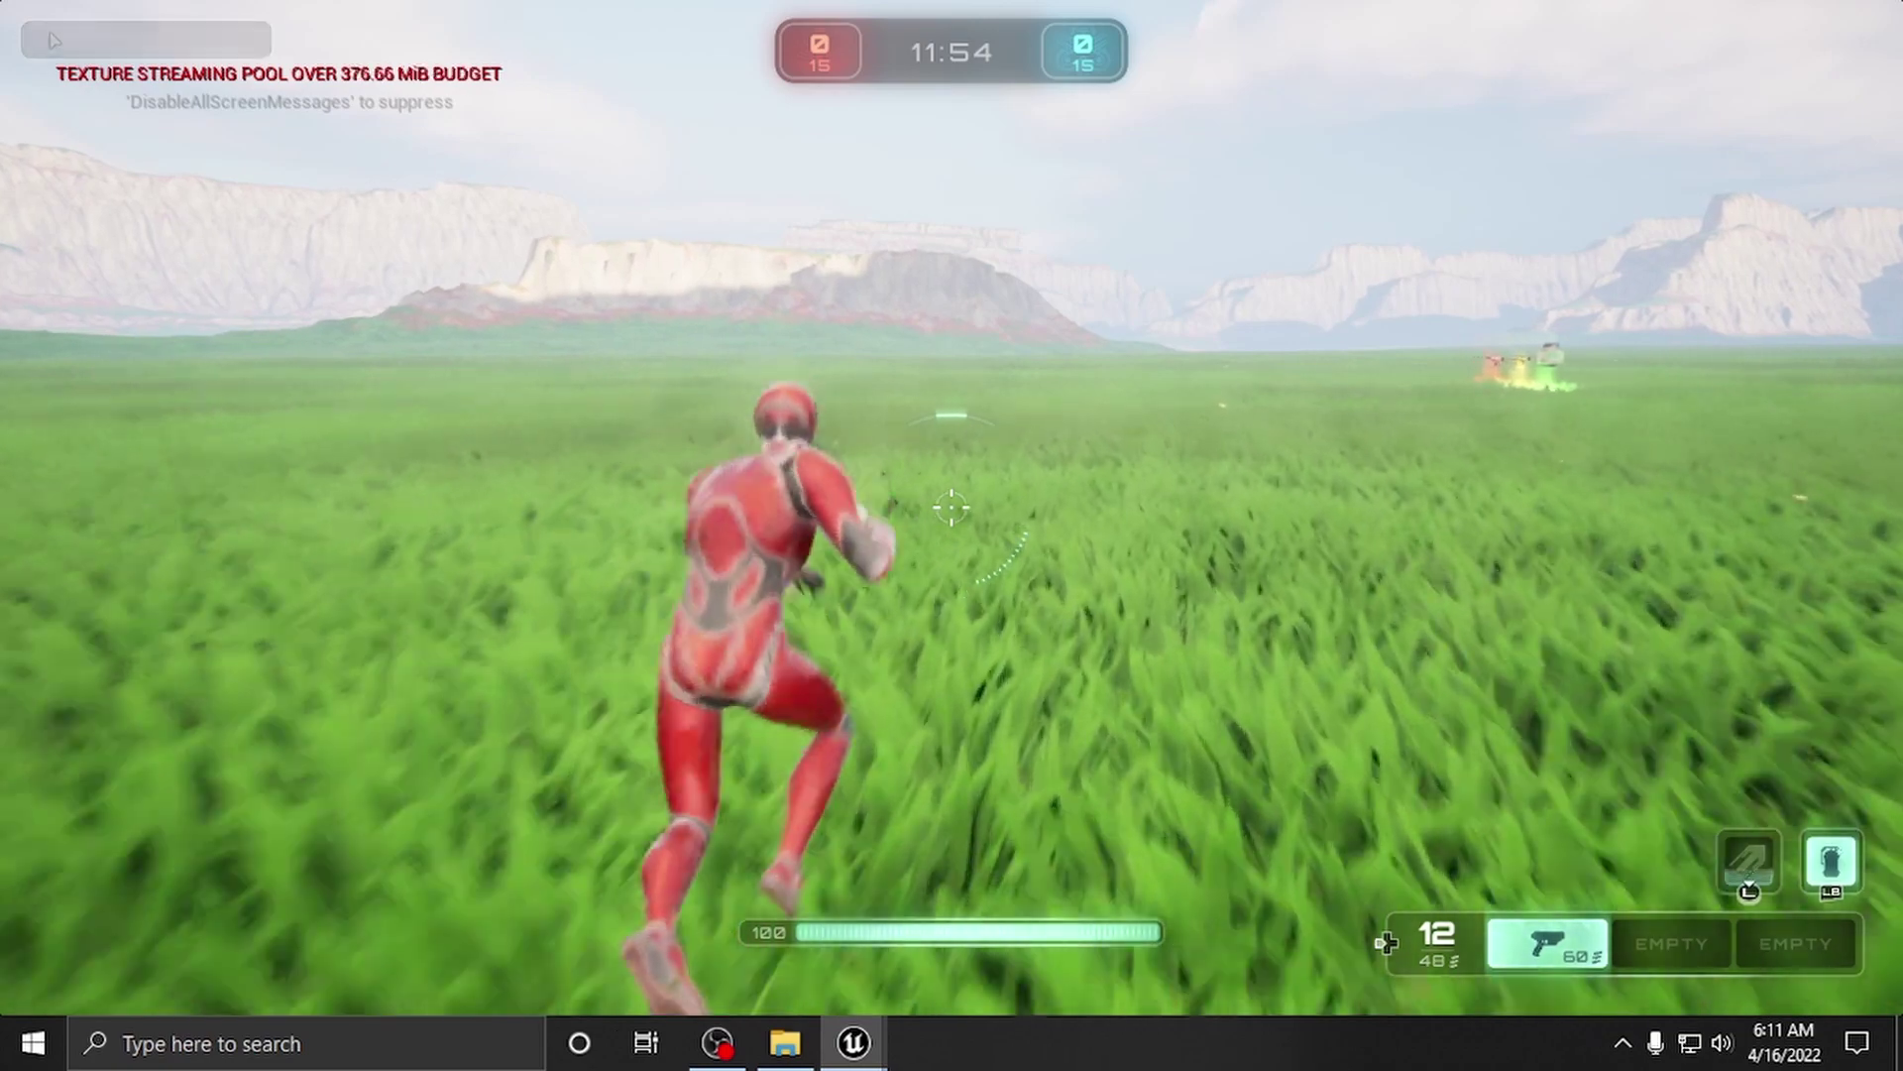
left_click(952, 535)
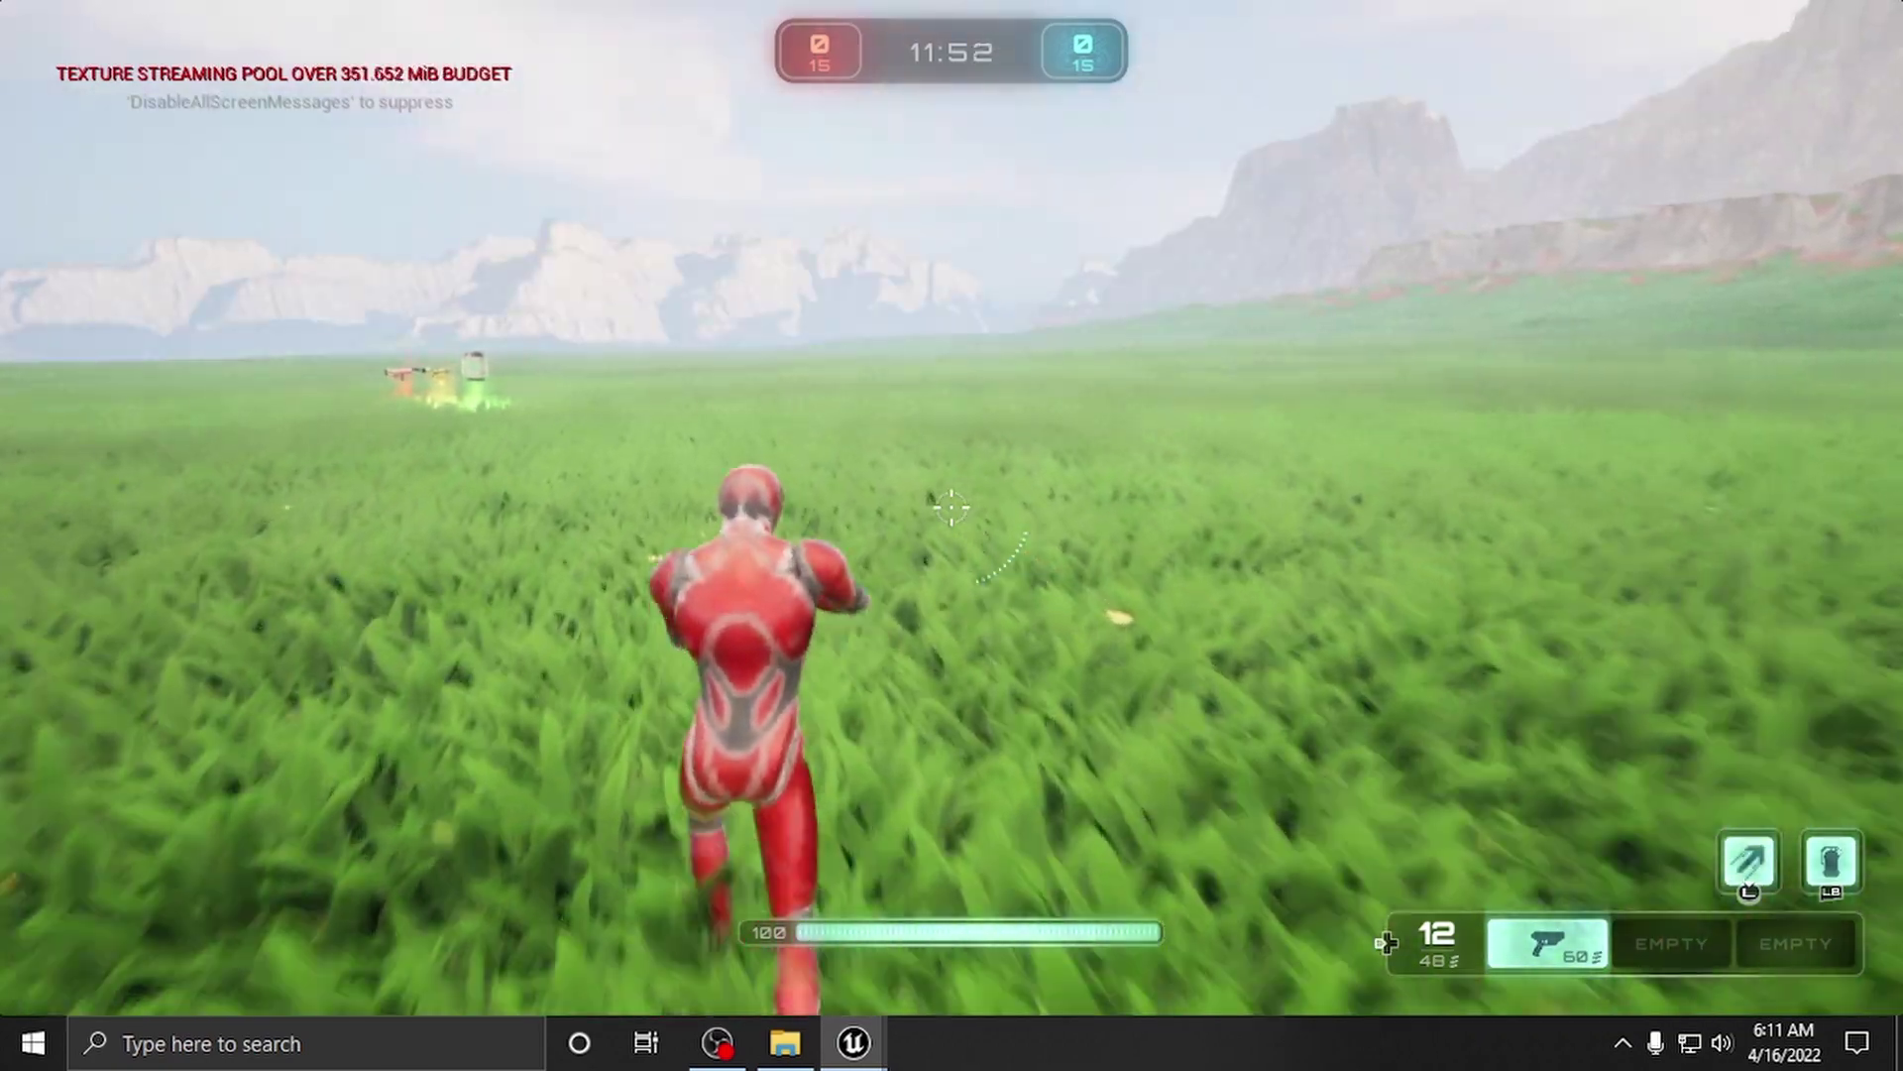
Step: Dash over the weapon pickups to collect them and run toward the blue gym building
key("shift")
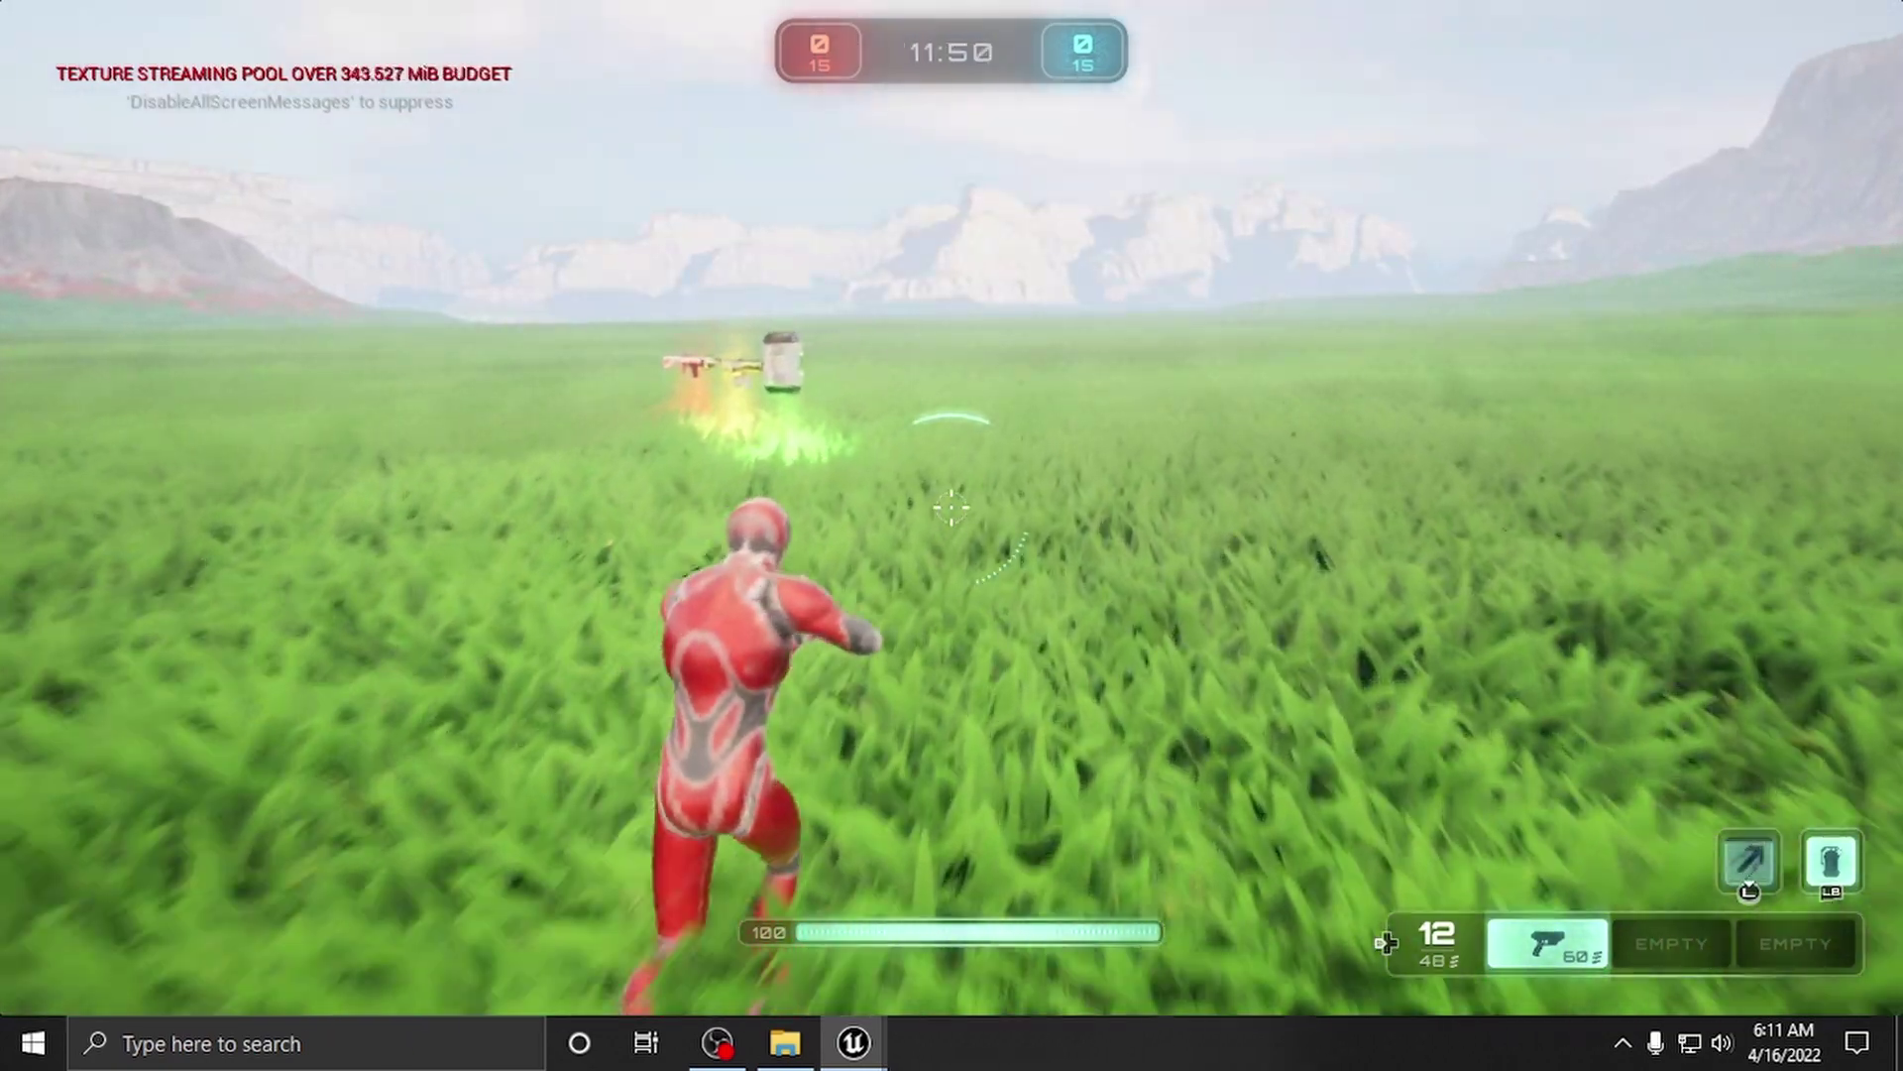
key("w")
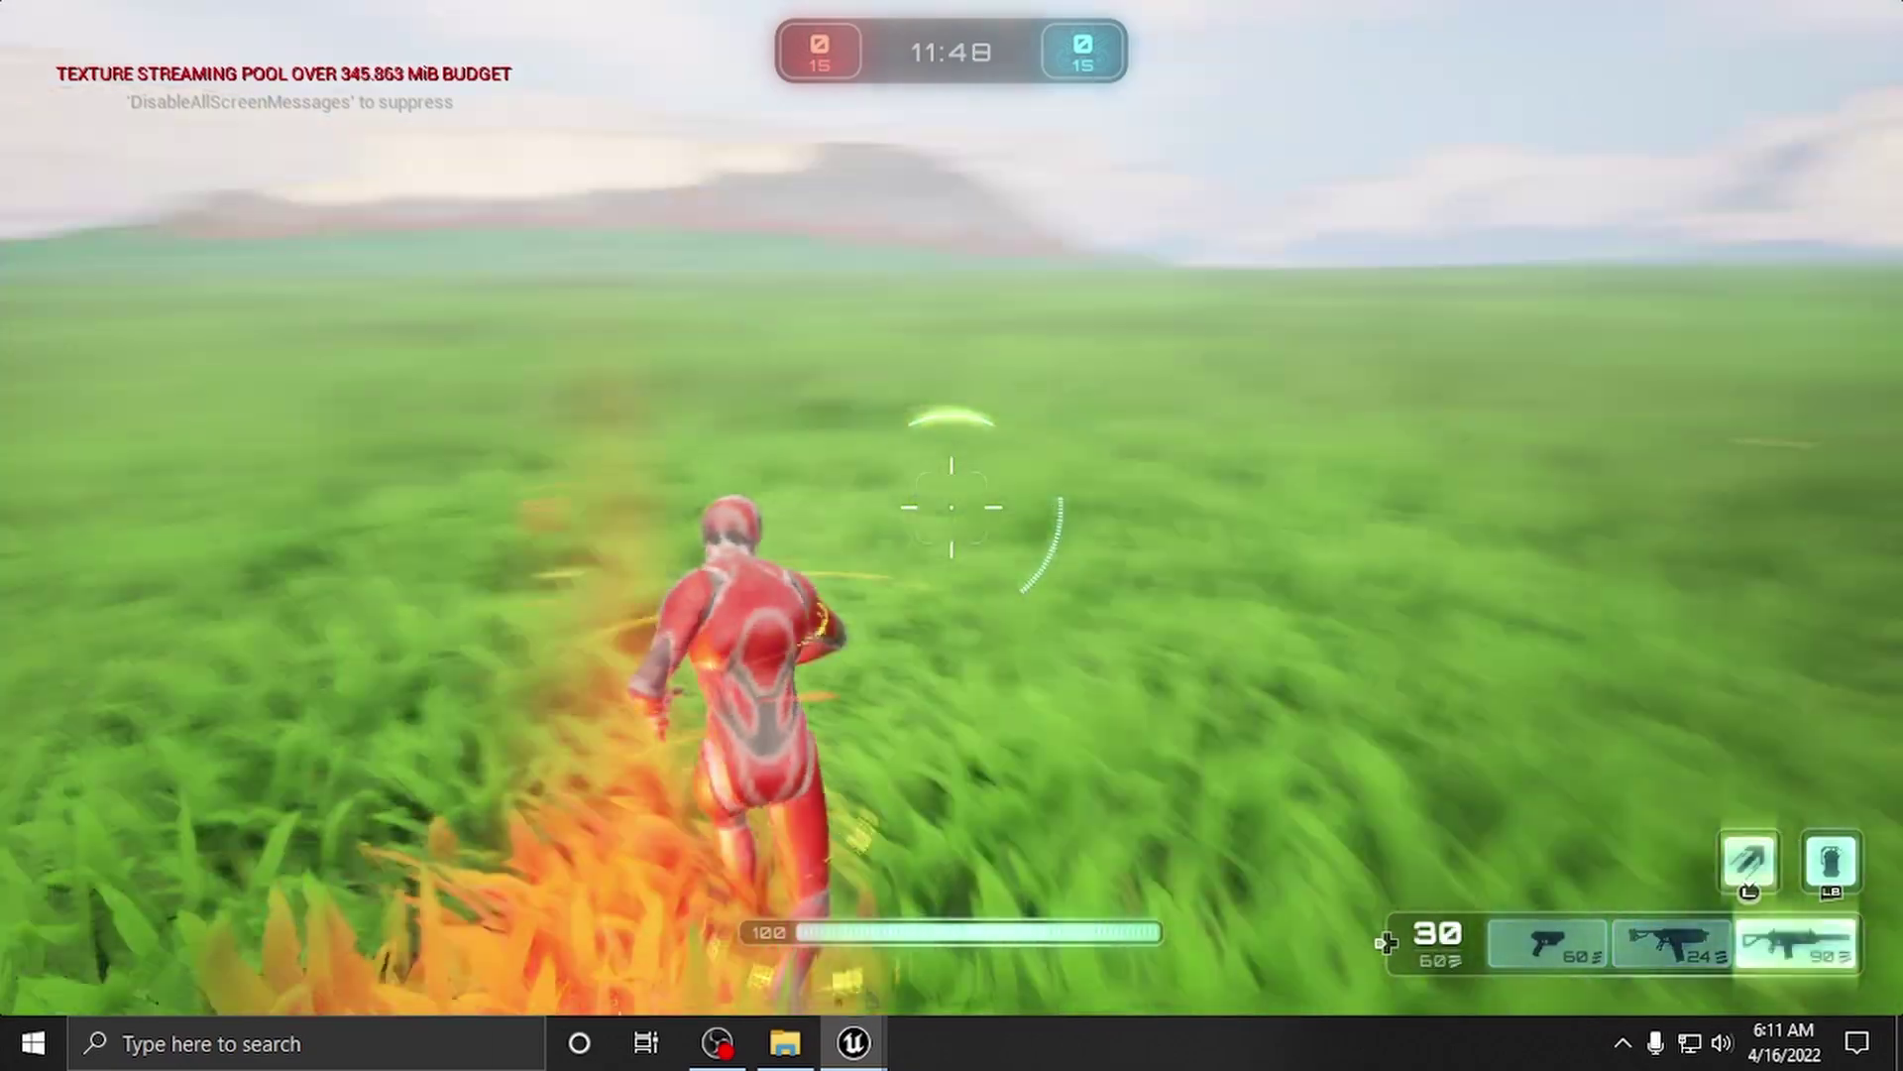
key("w")
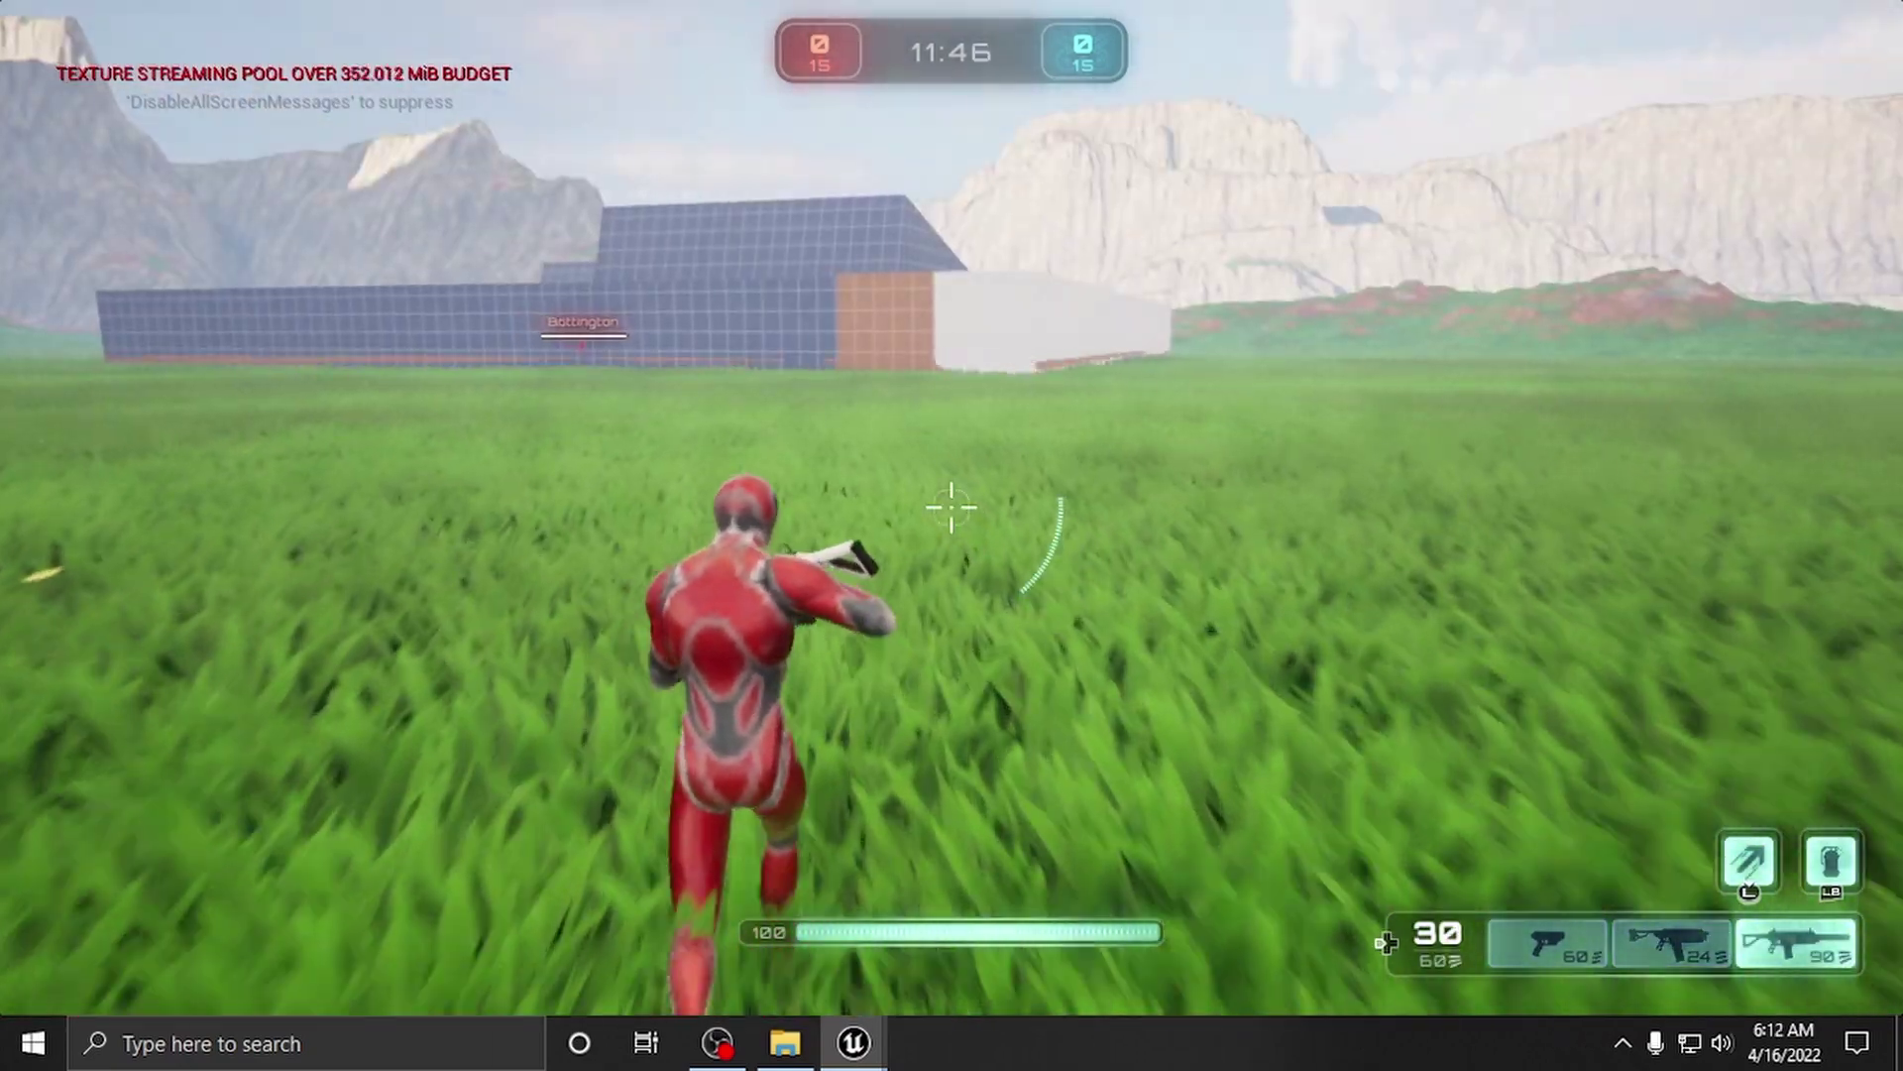
key("shift")
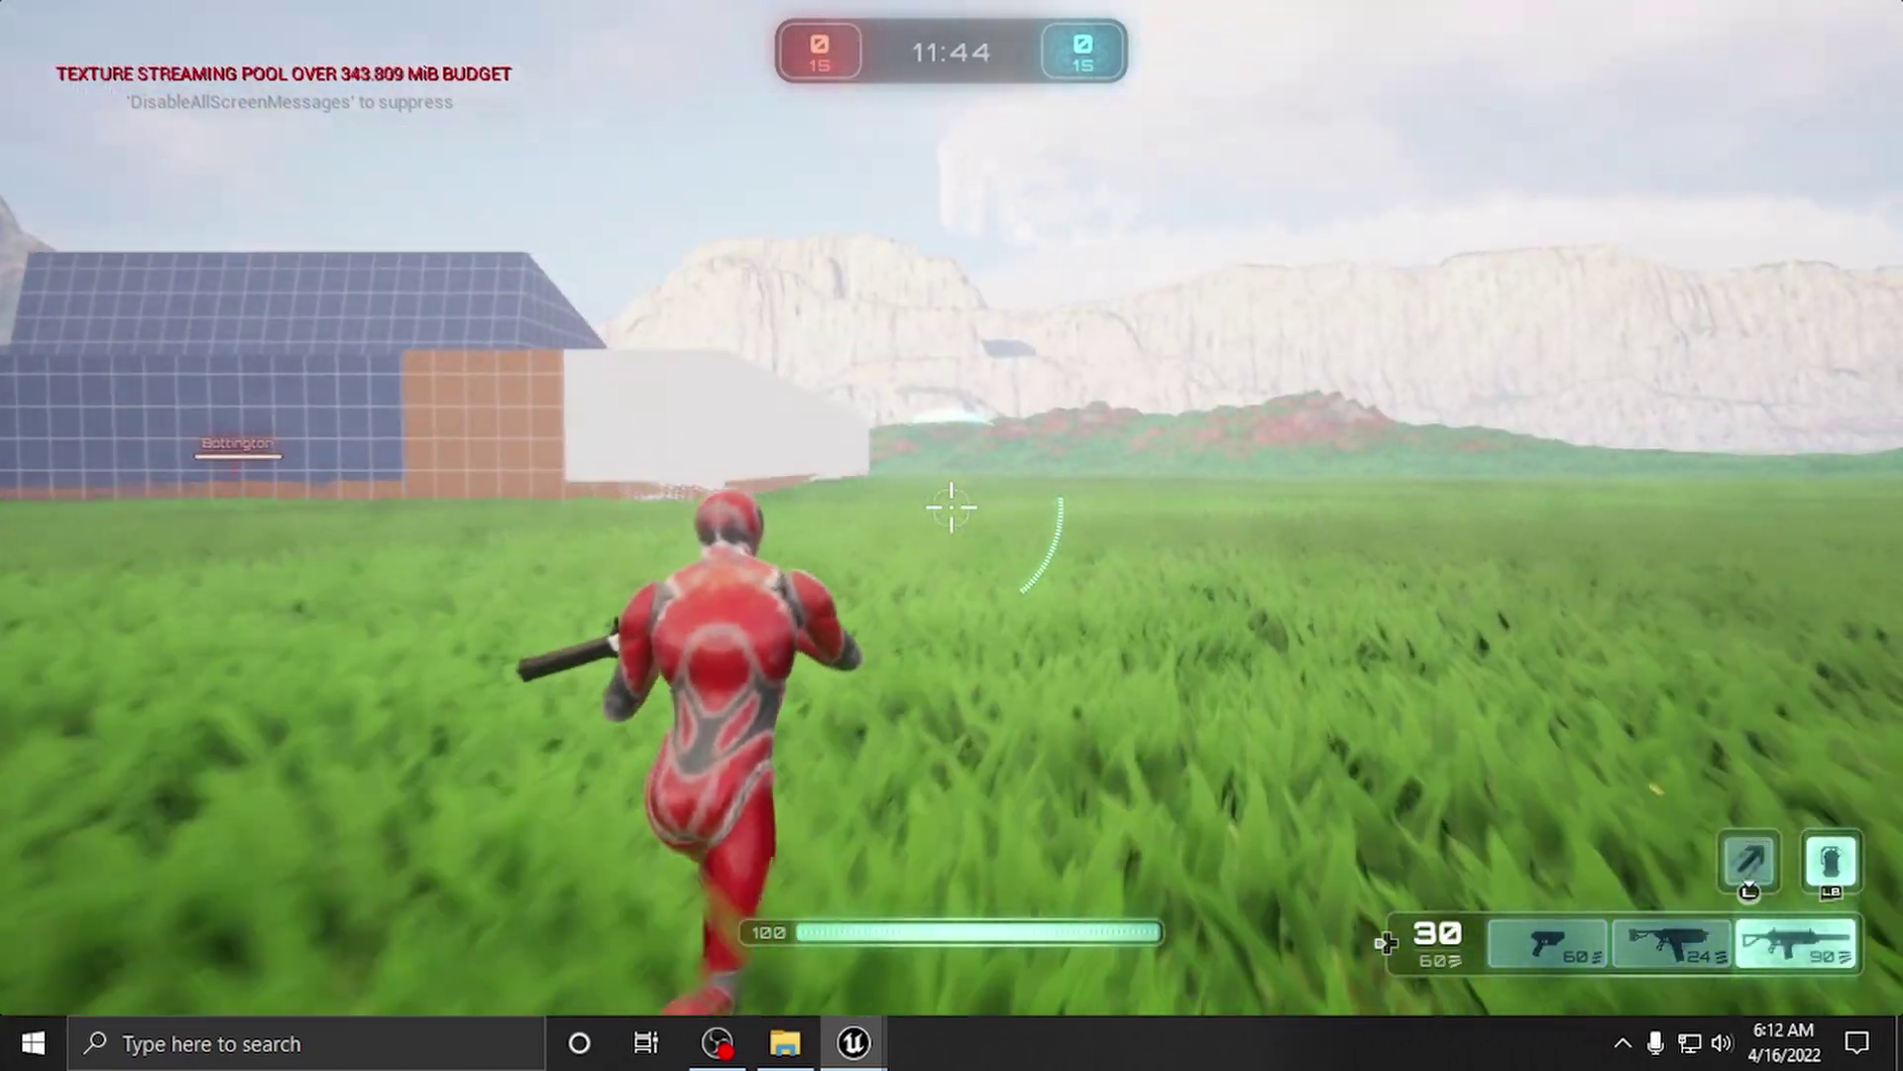
key("w")
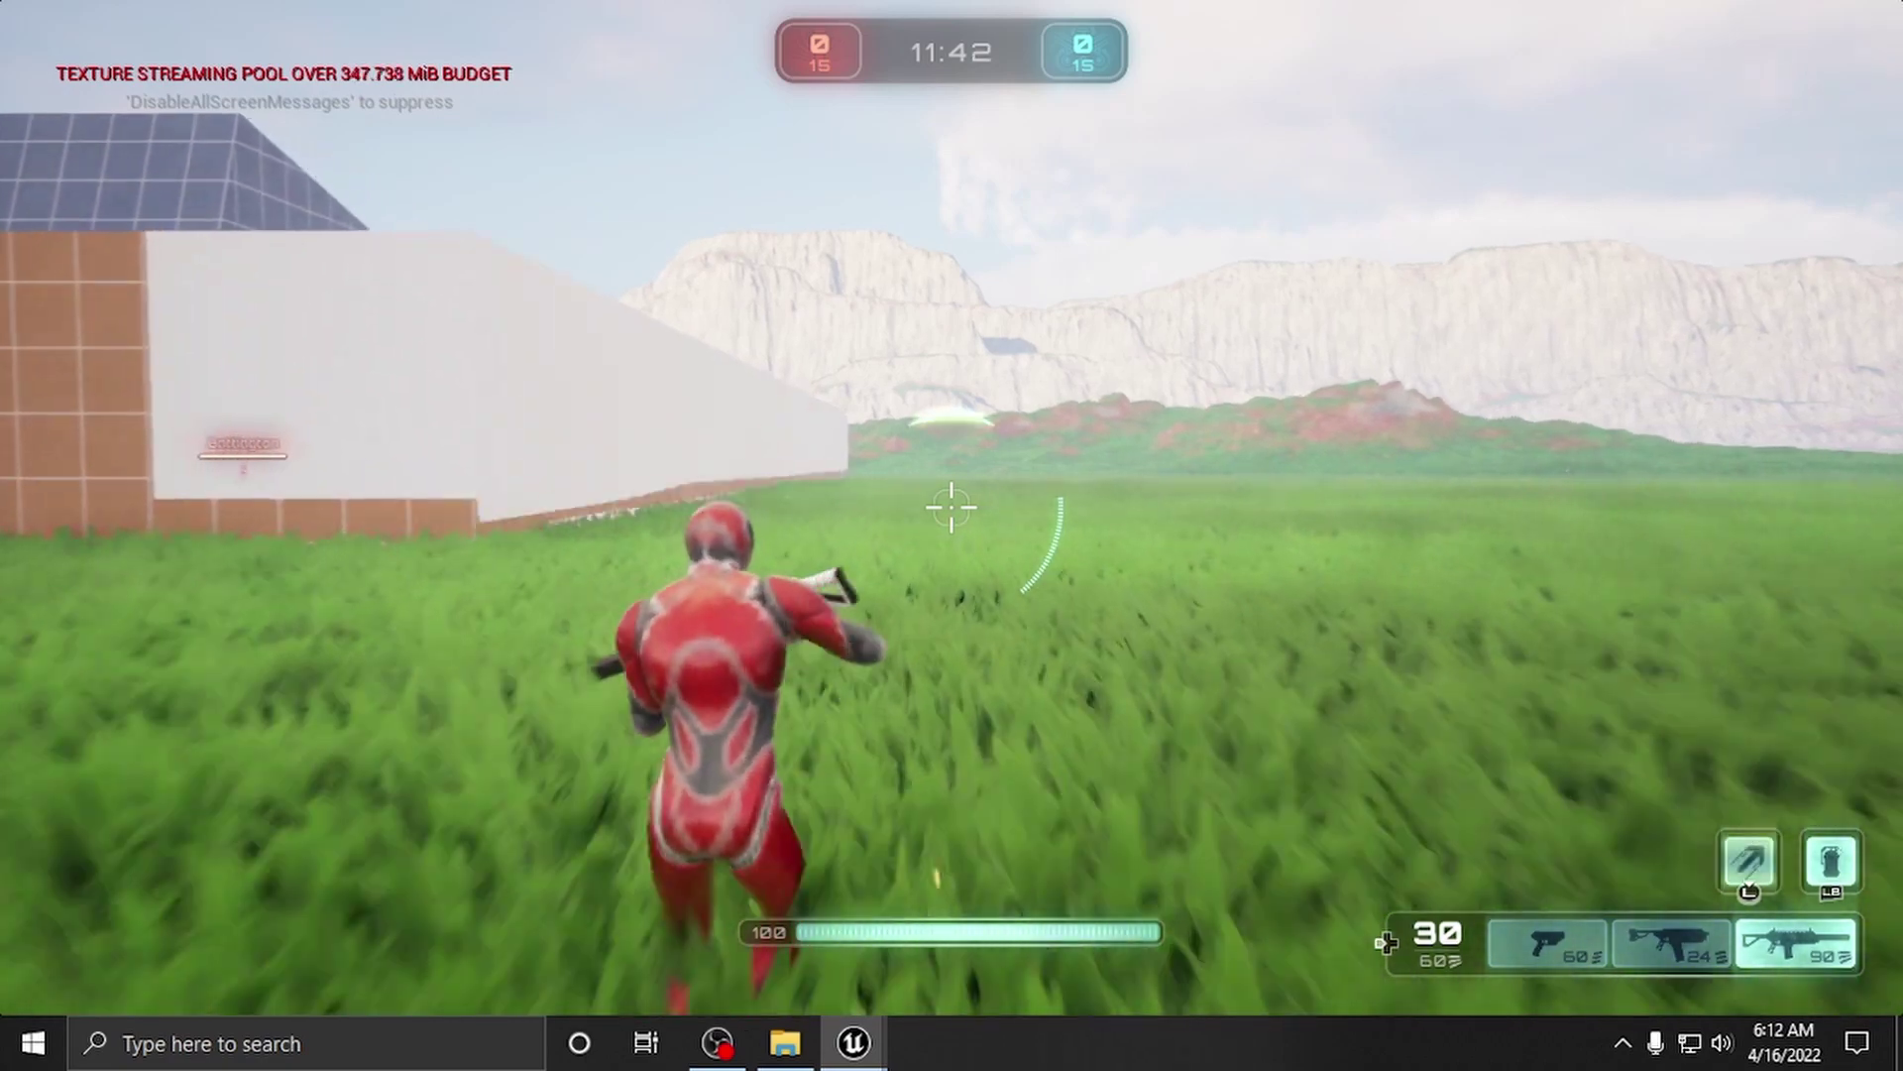
key("shift")
key("w")
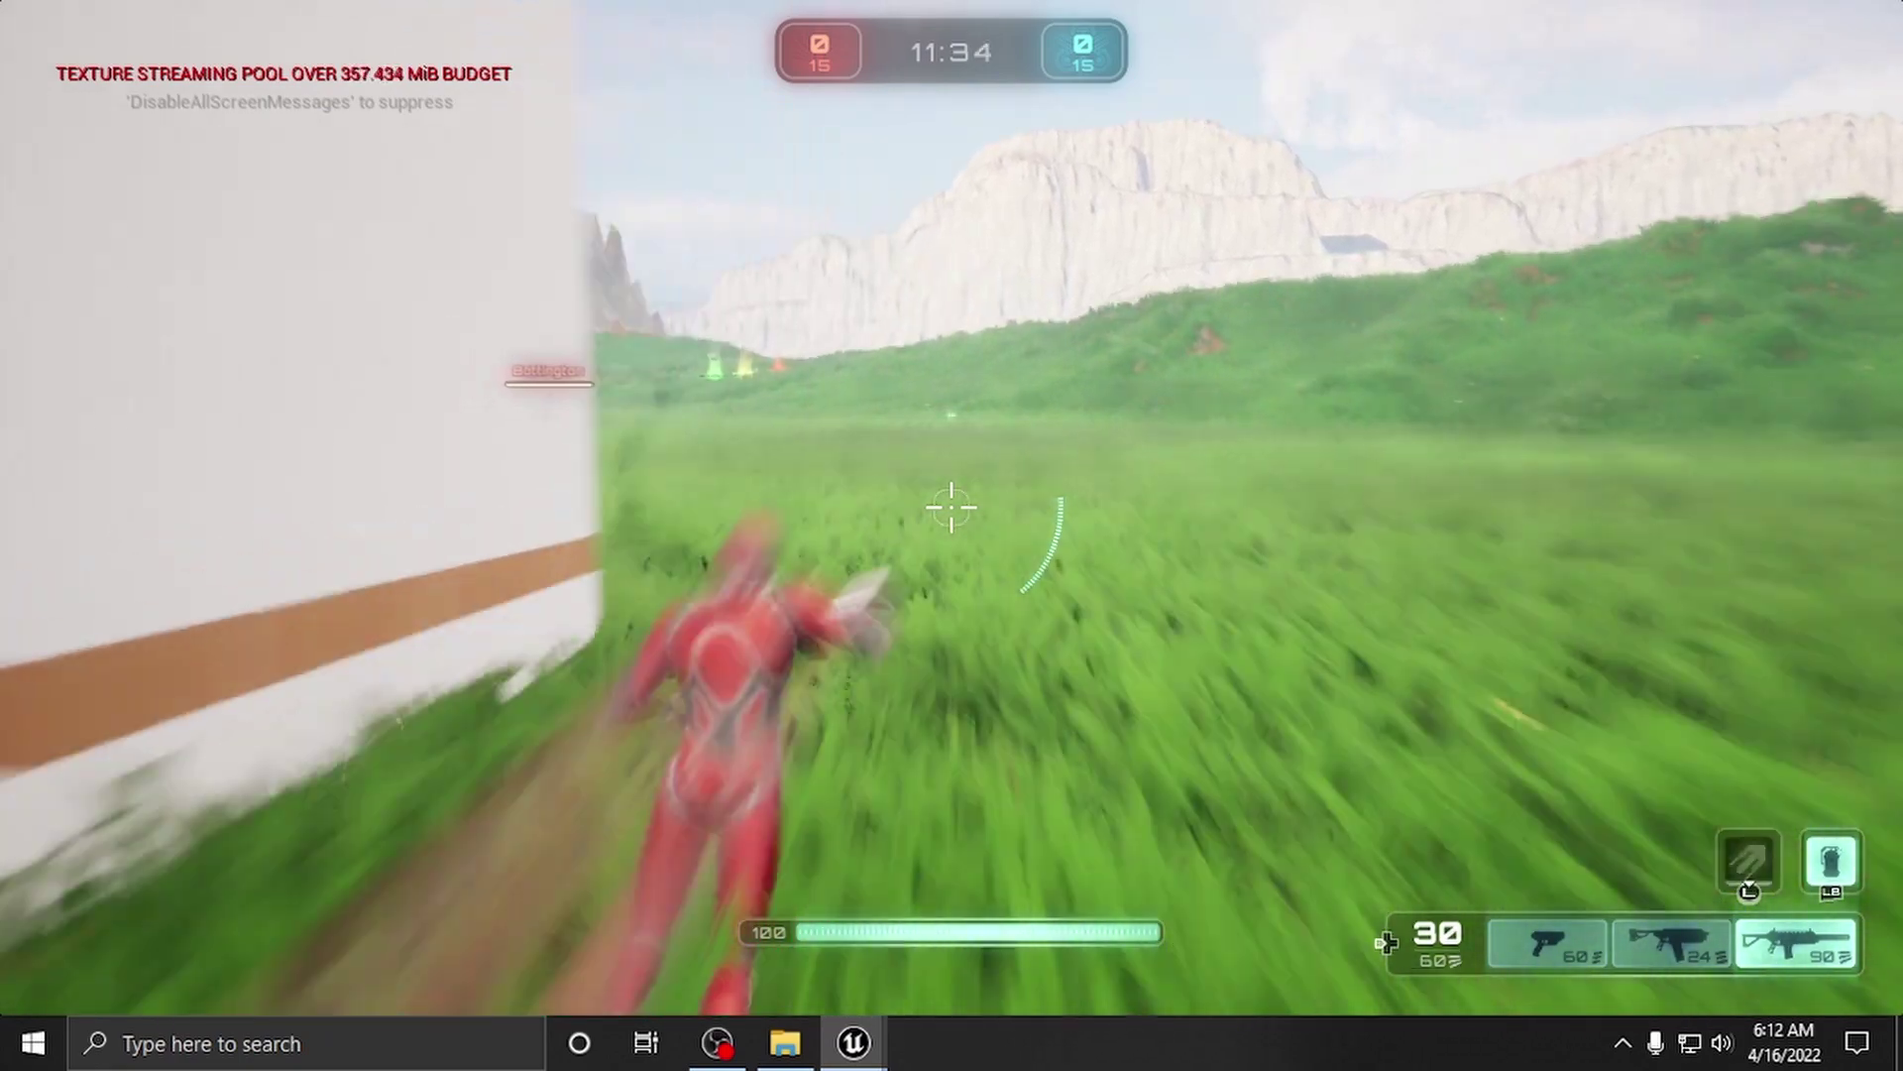
Step: Run across the grassy field past the gym buildings and pickups, then pause with Esc
key("w")
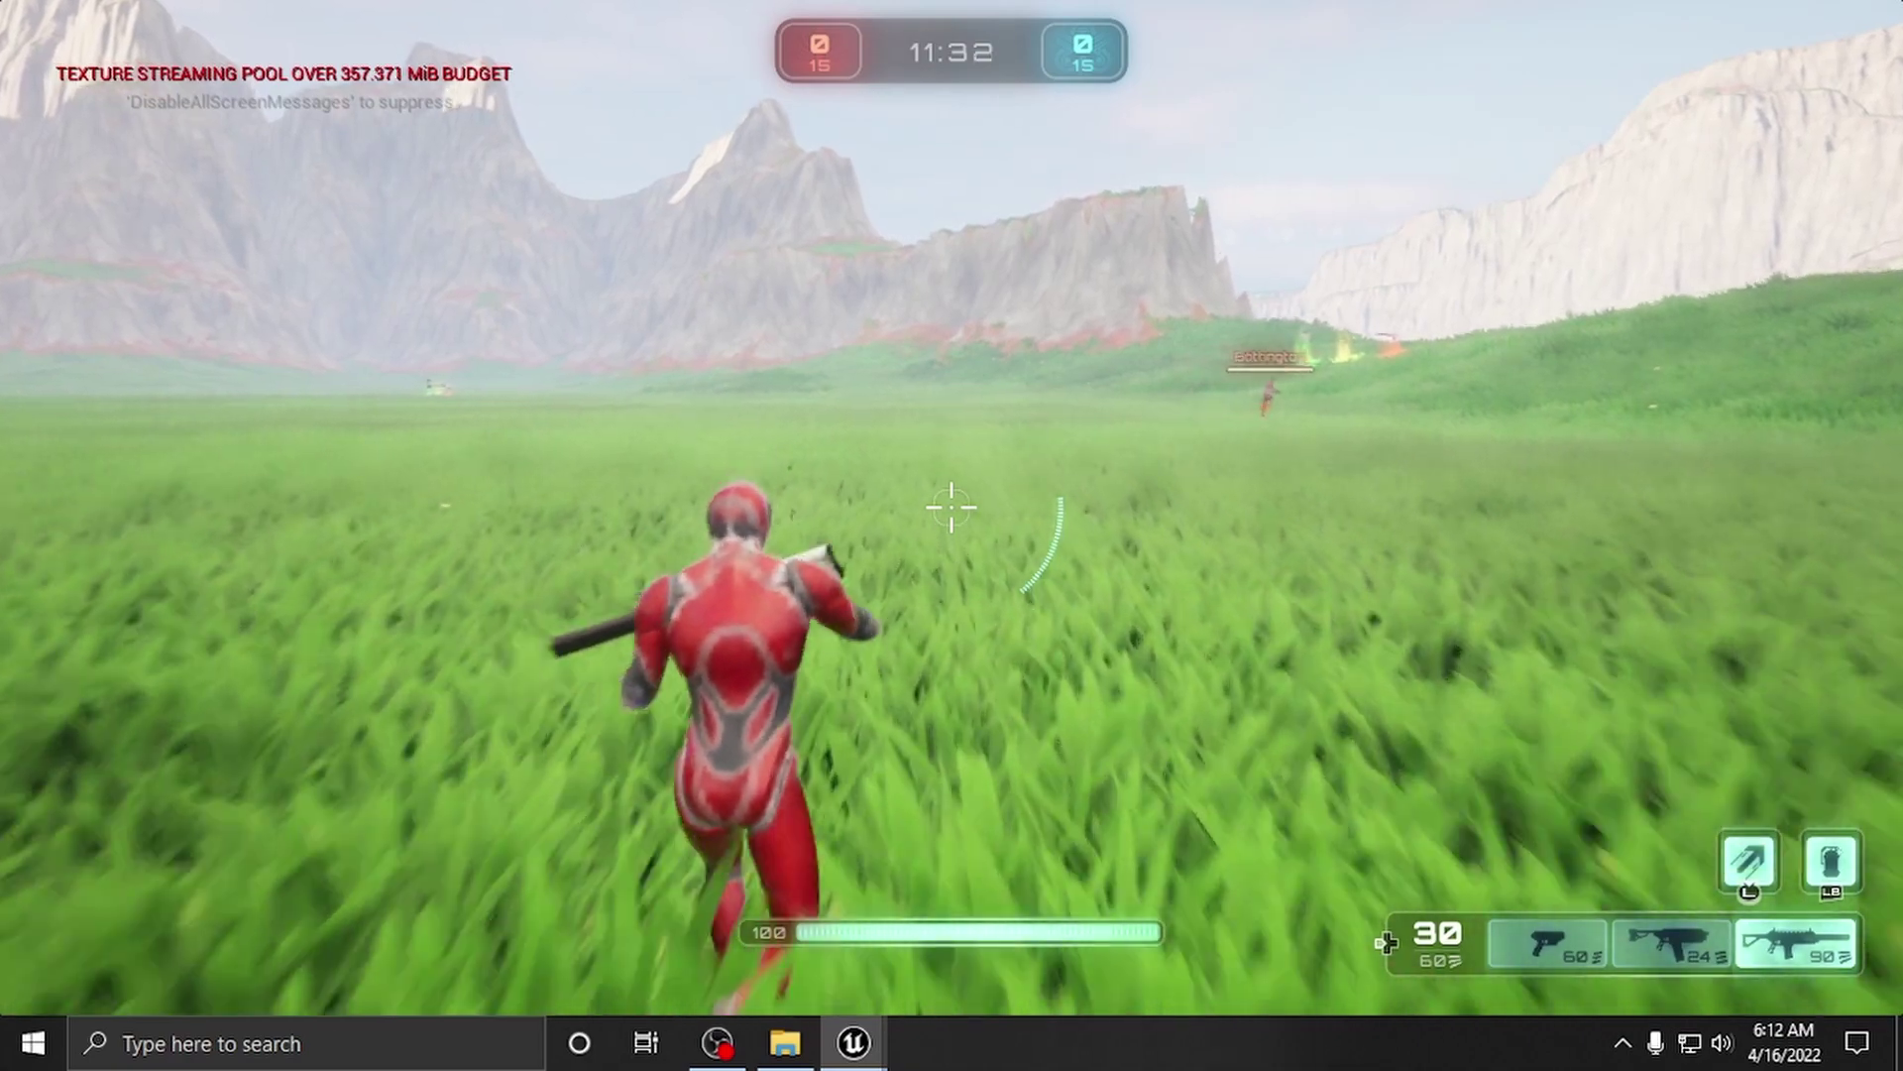
key("w")
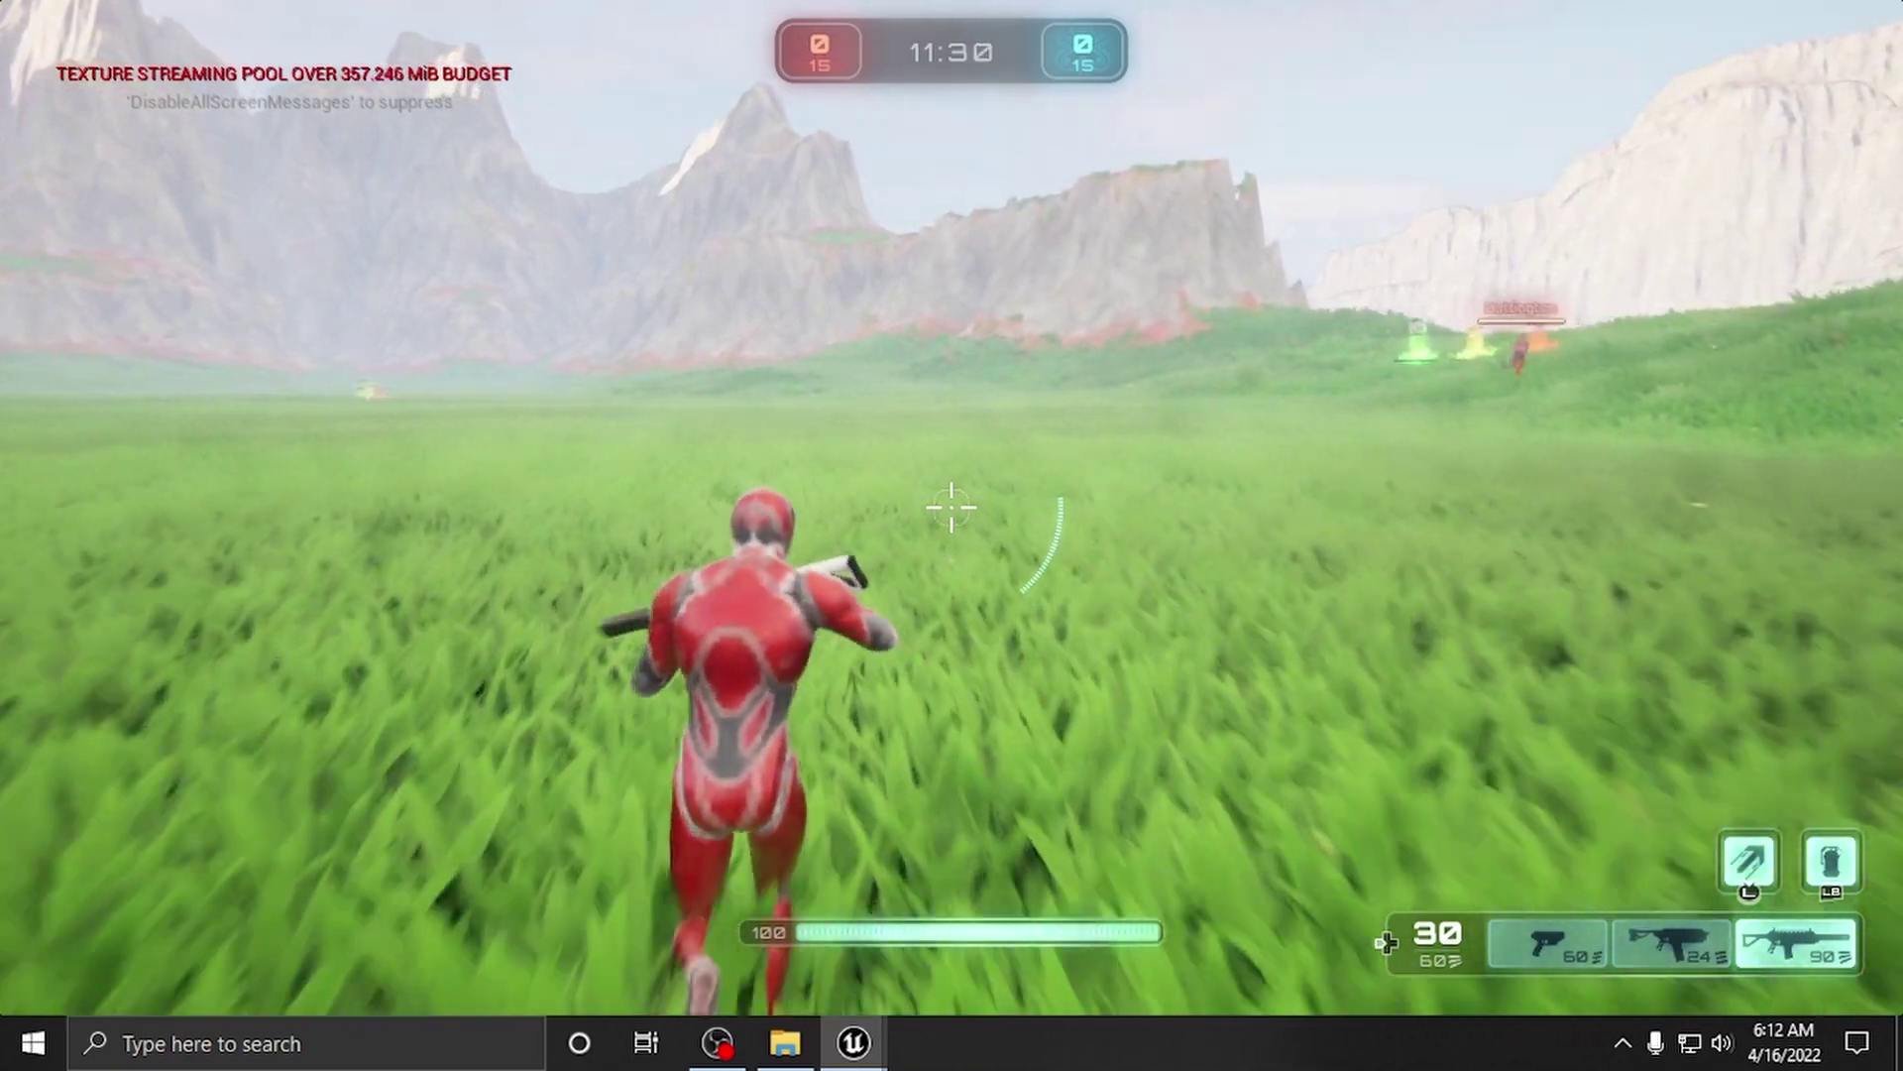
key("w")
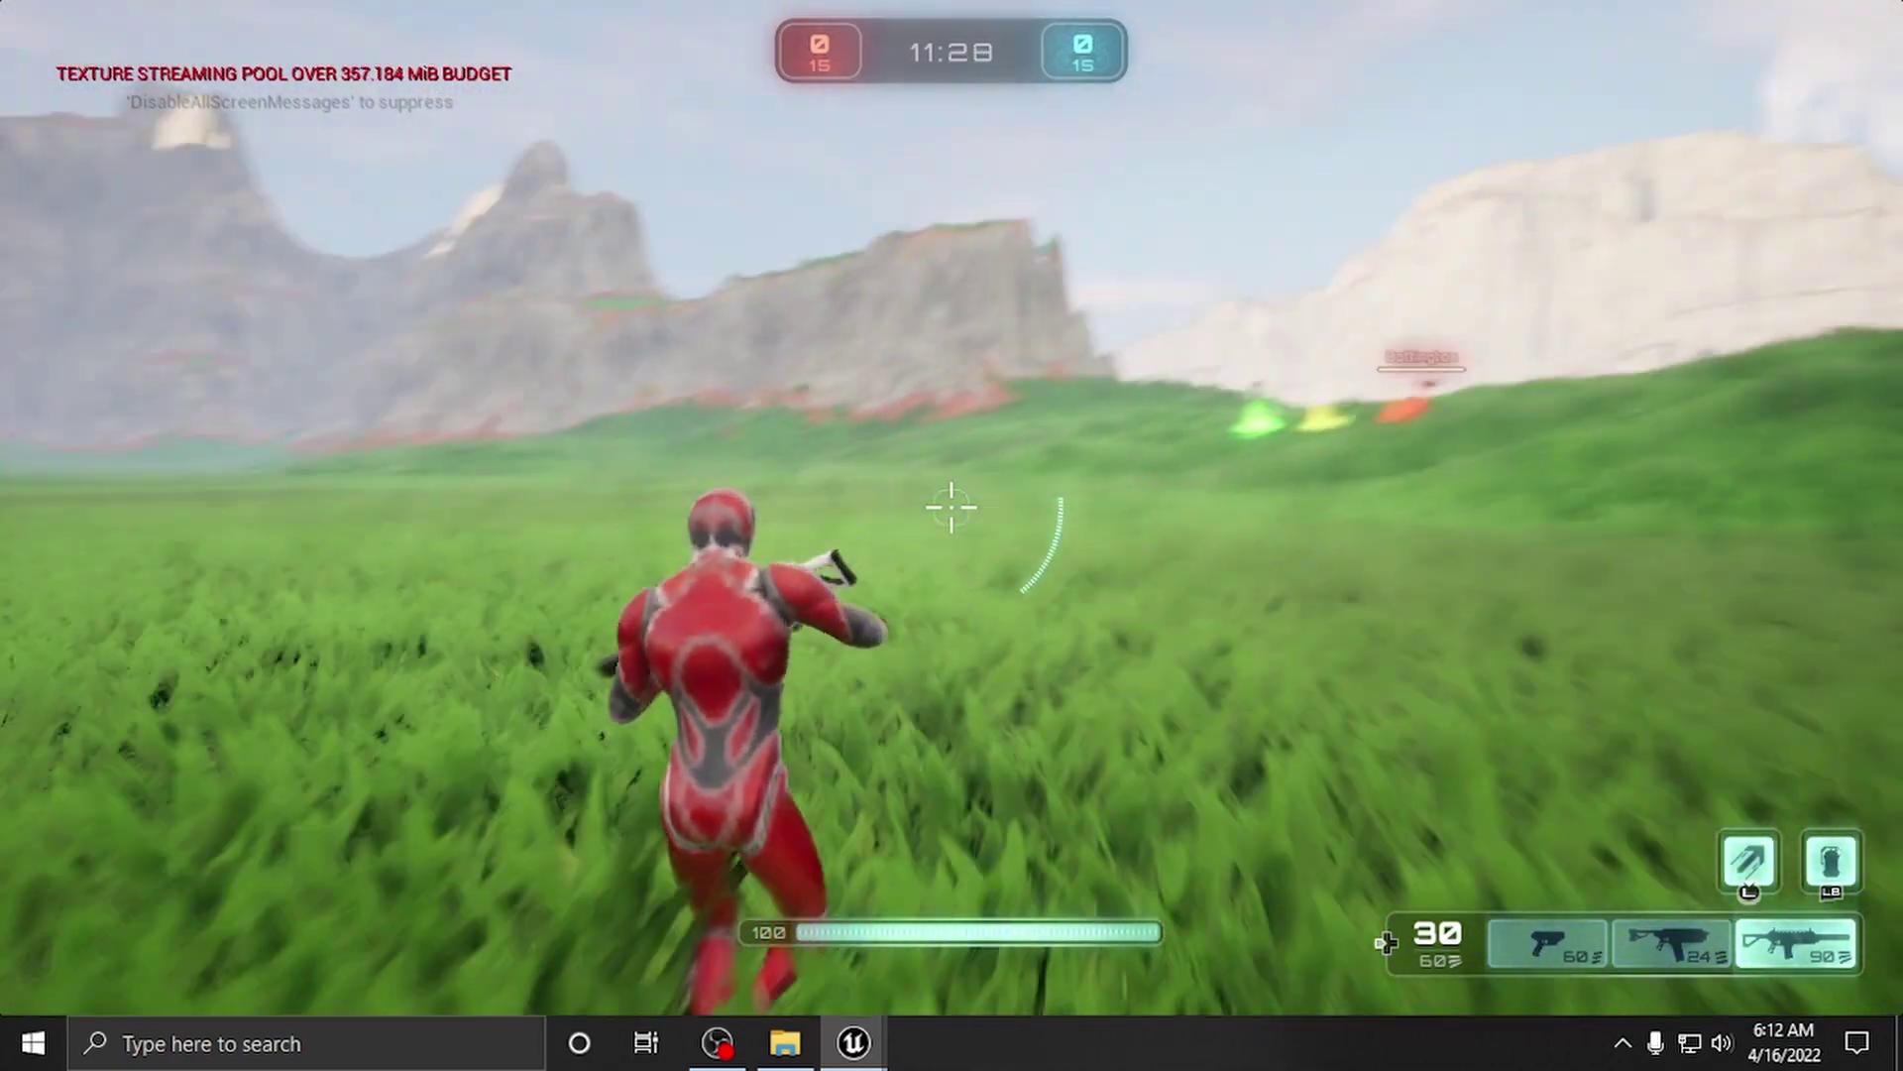
key("w")
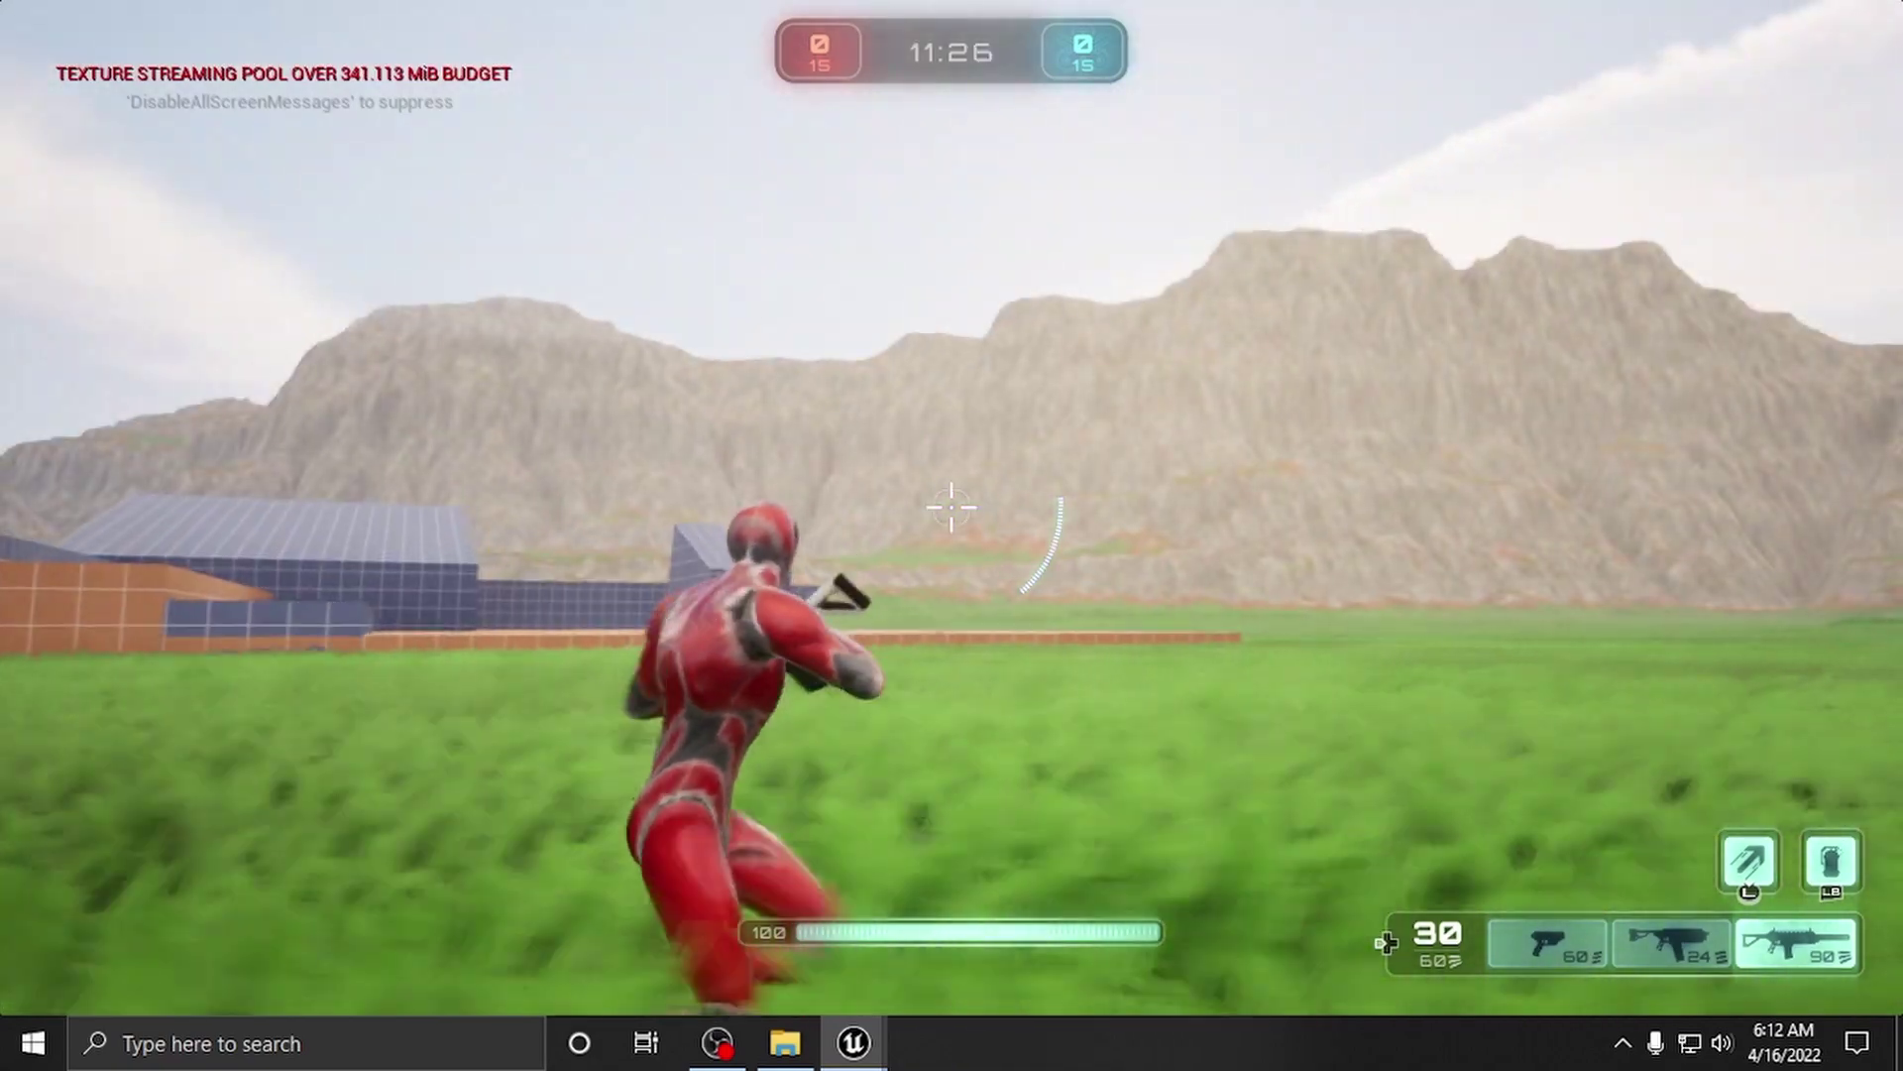
key("w")
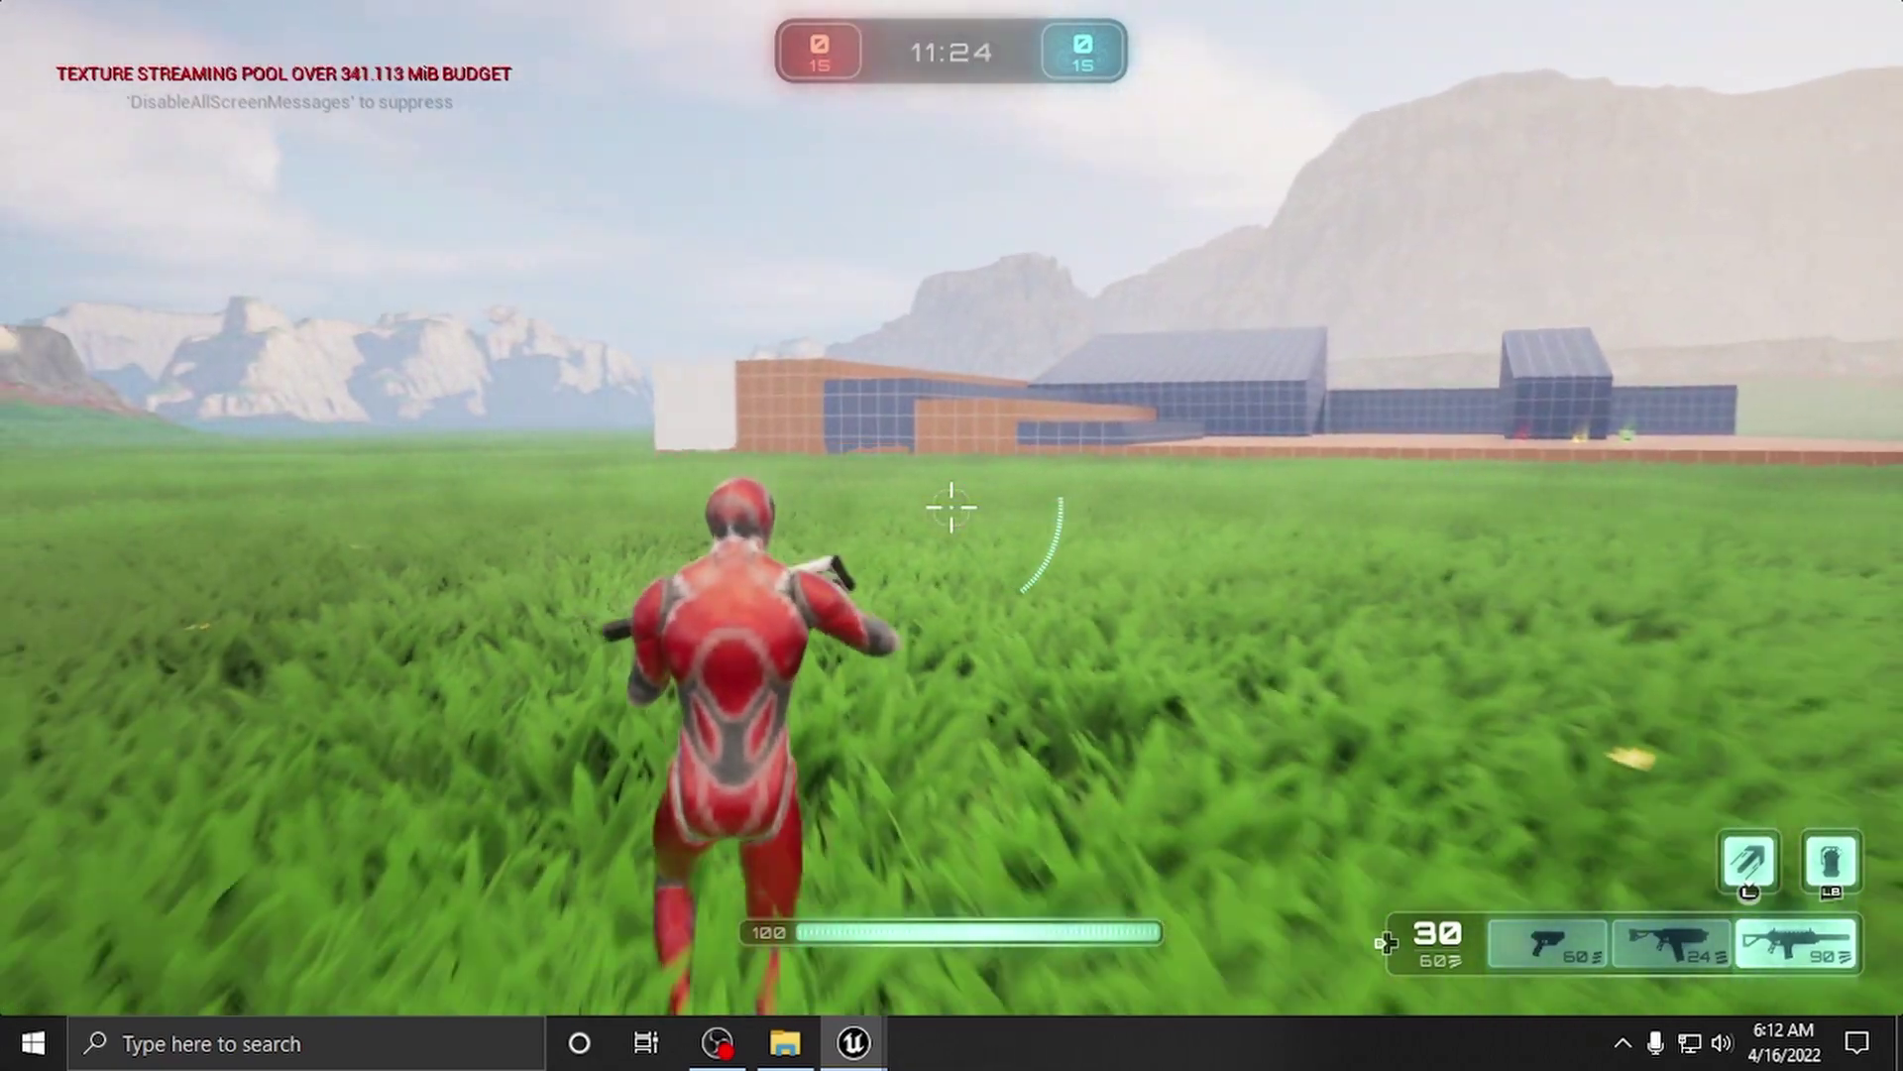
key("w")
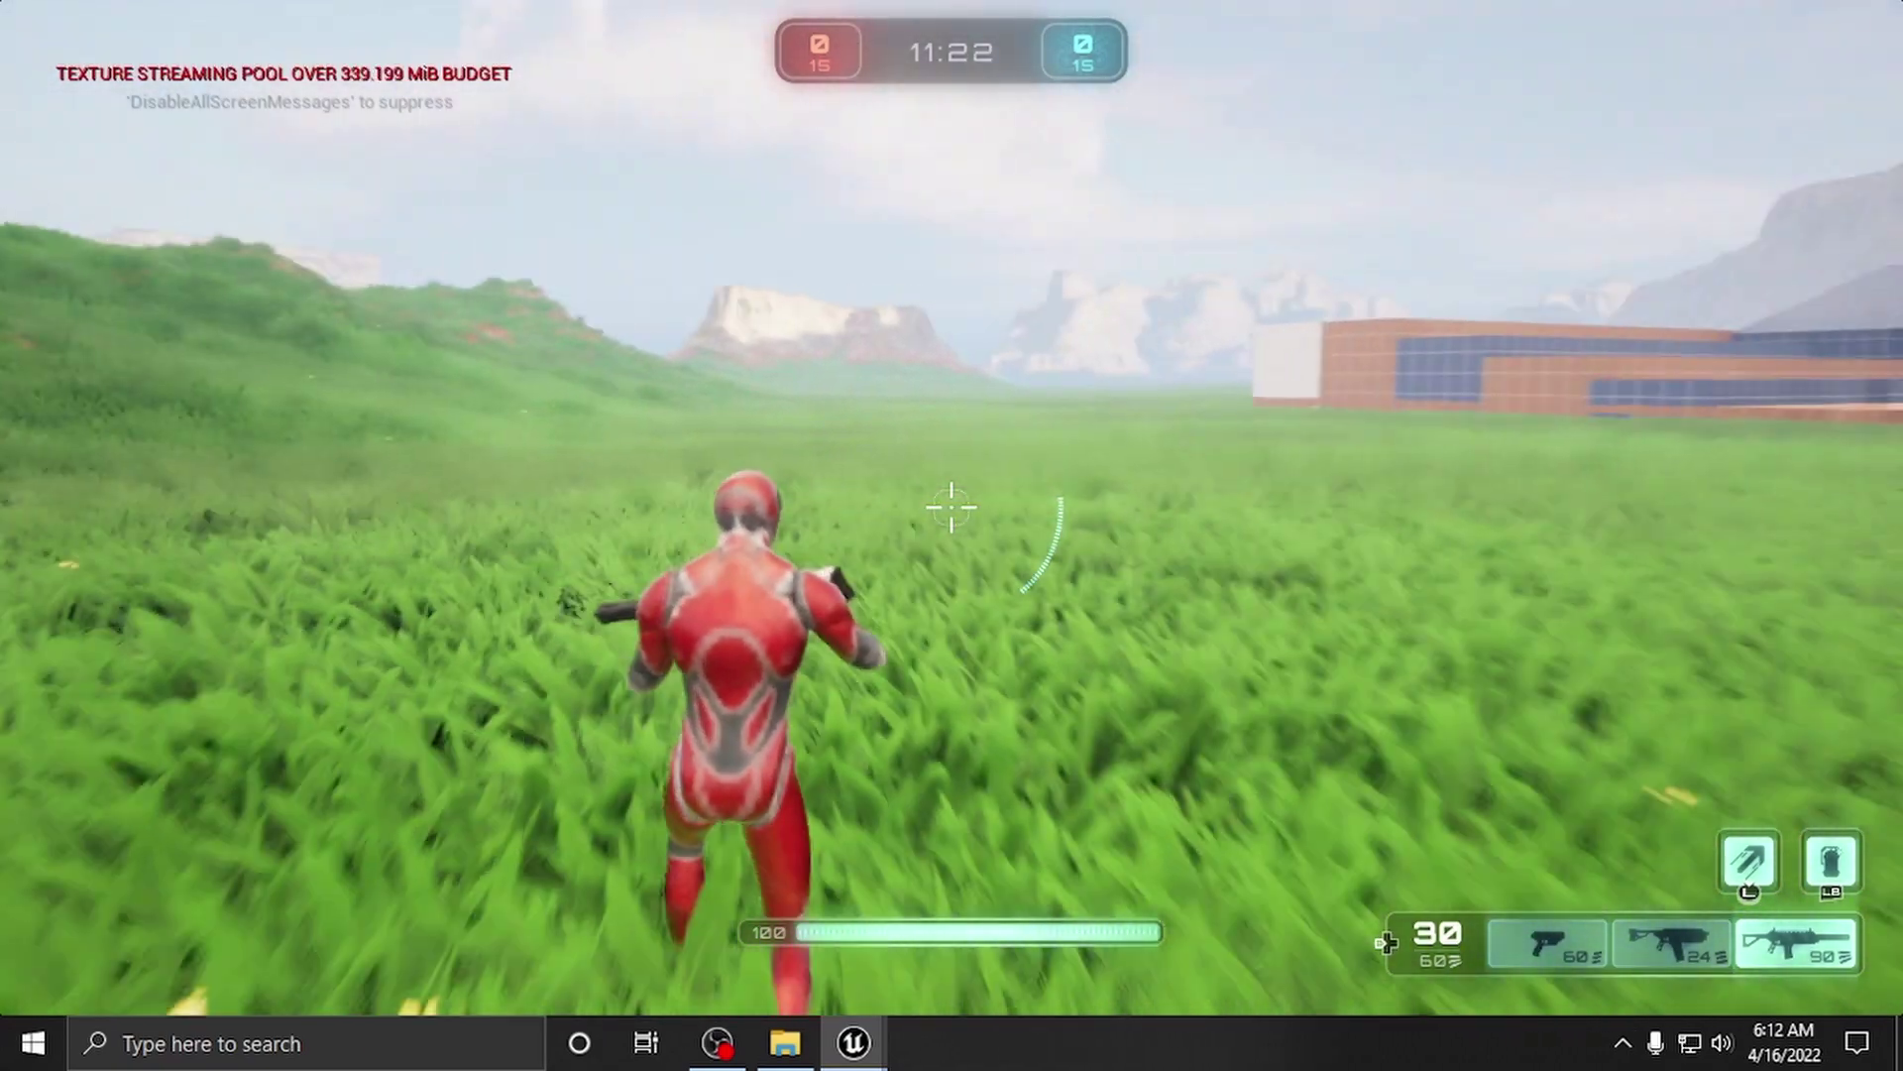
key("w")
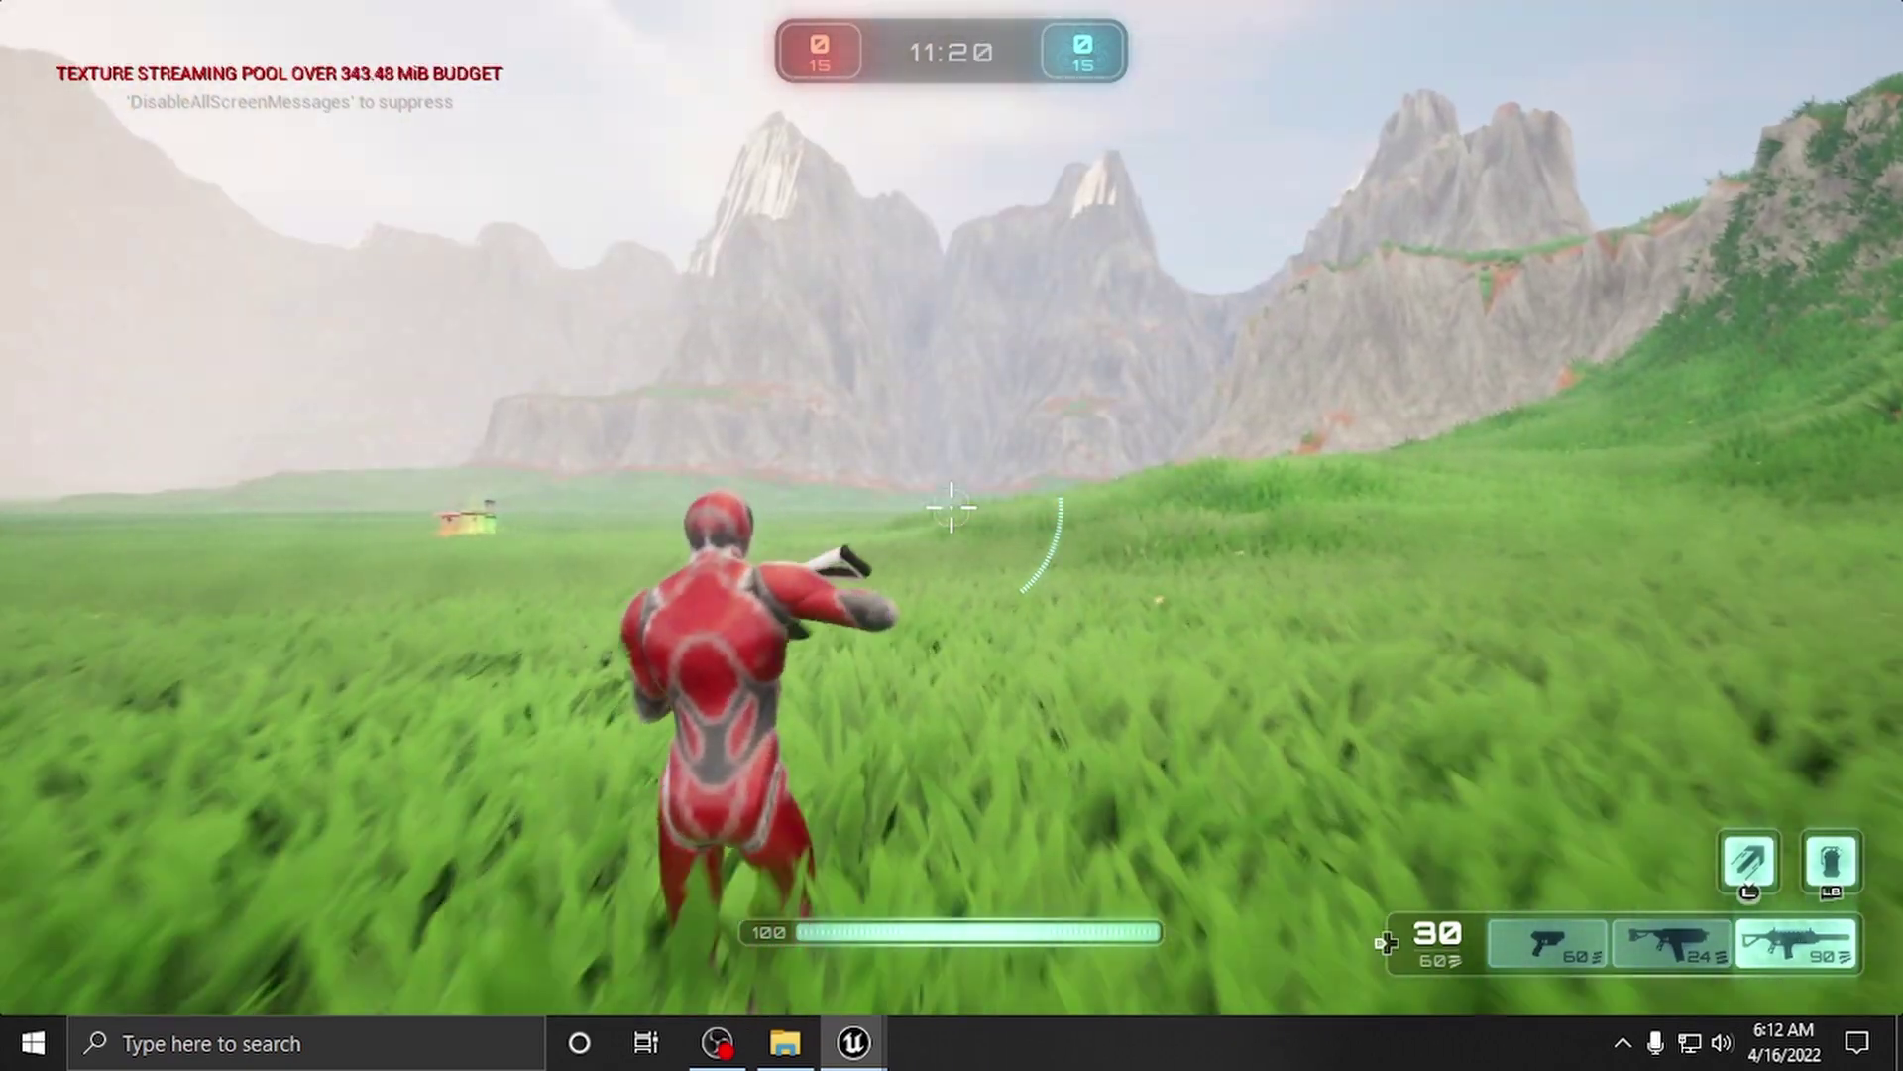
key("w")
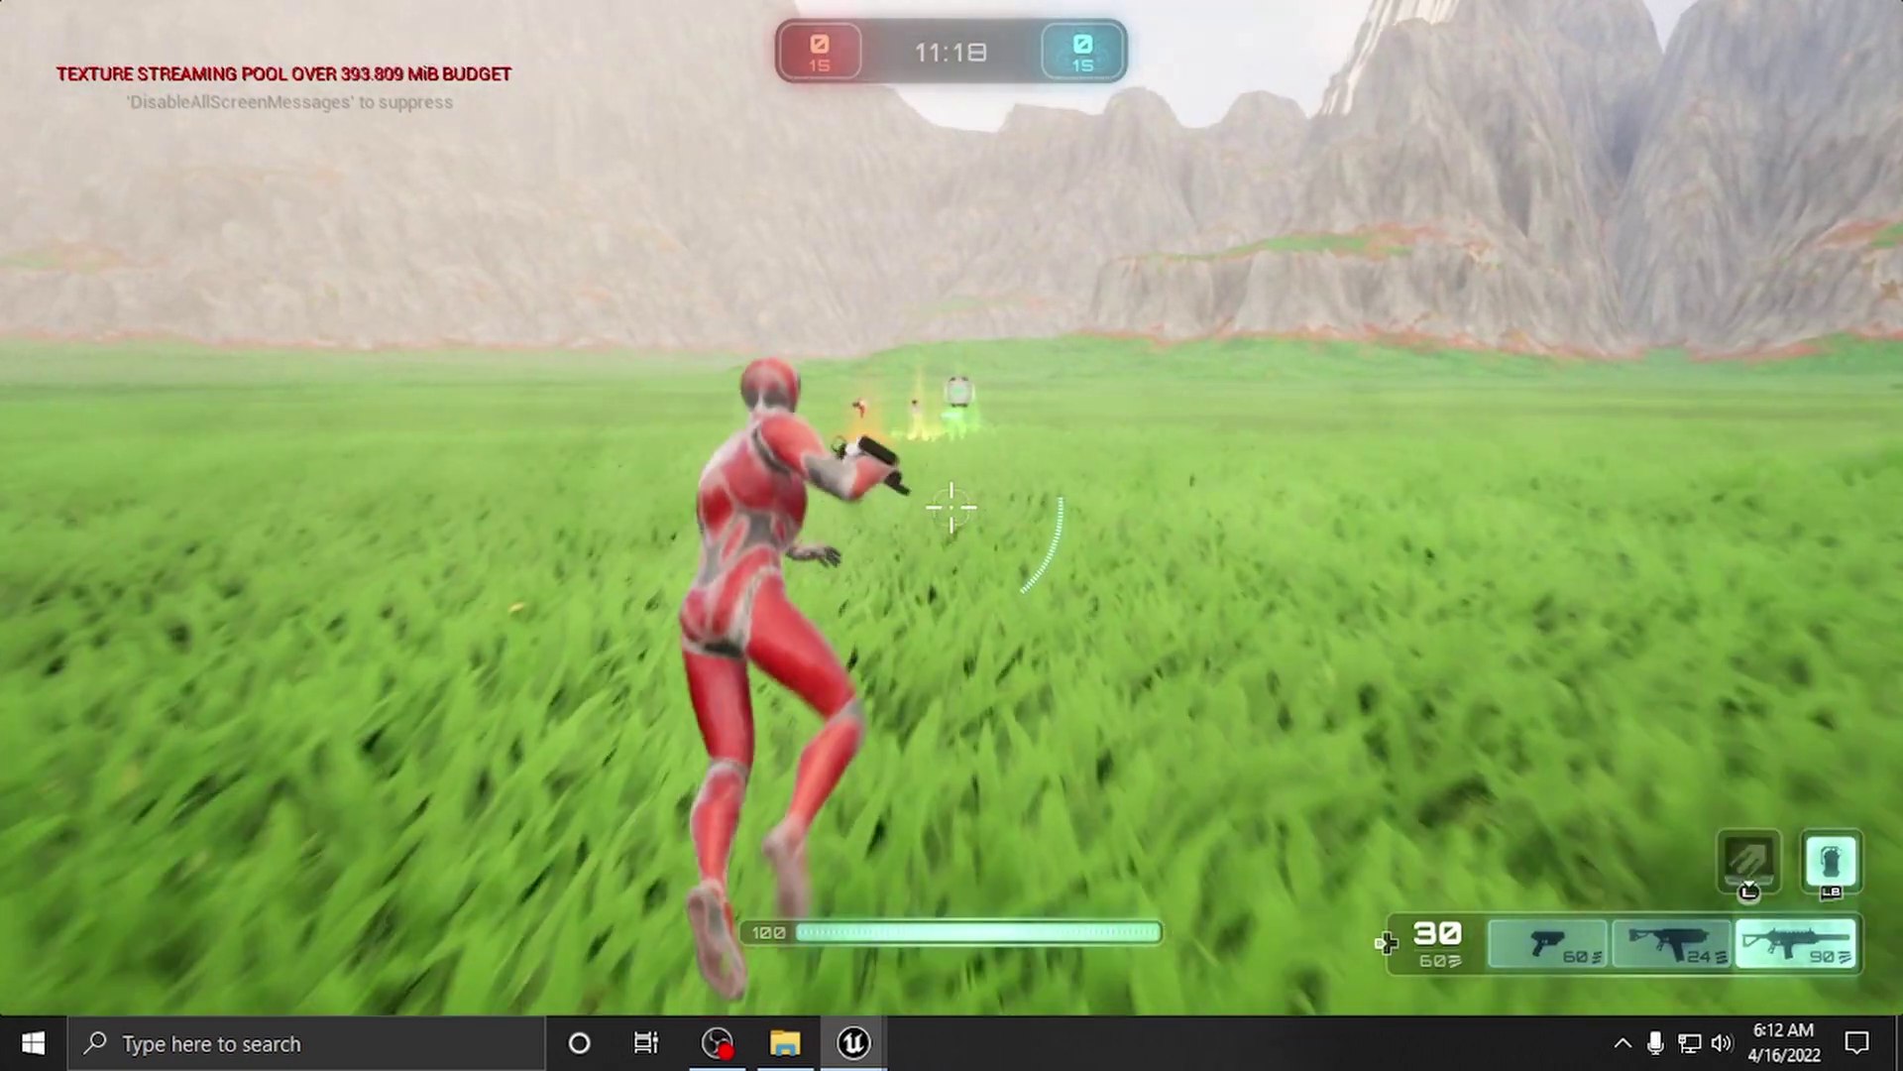
key("w")
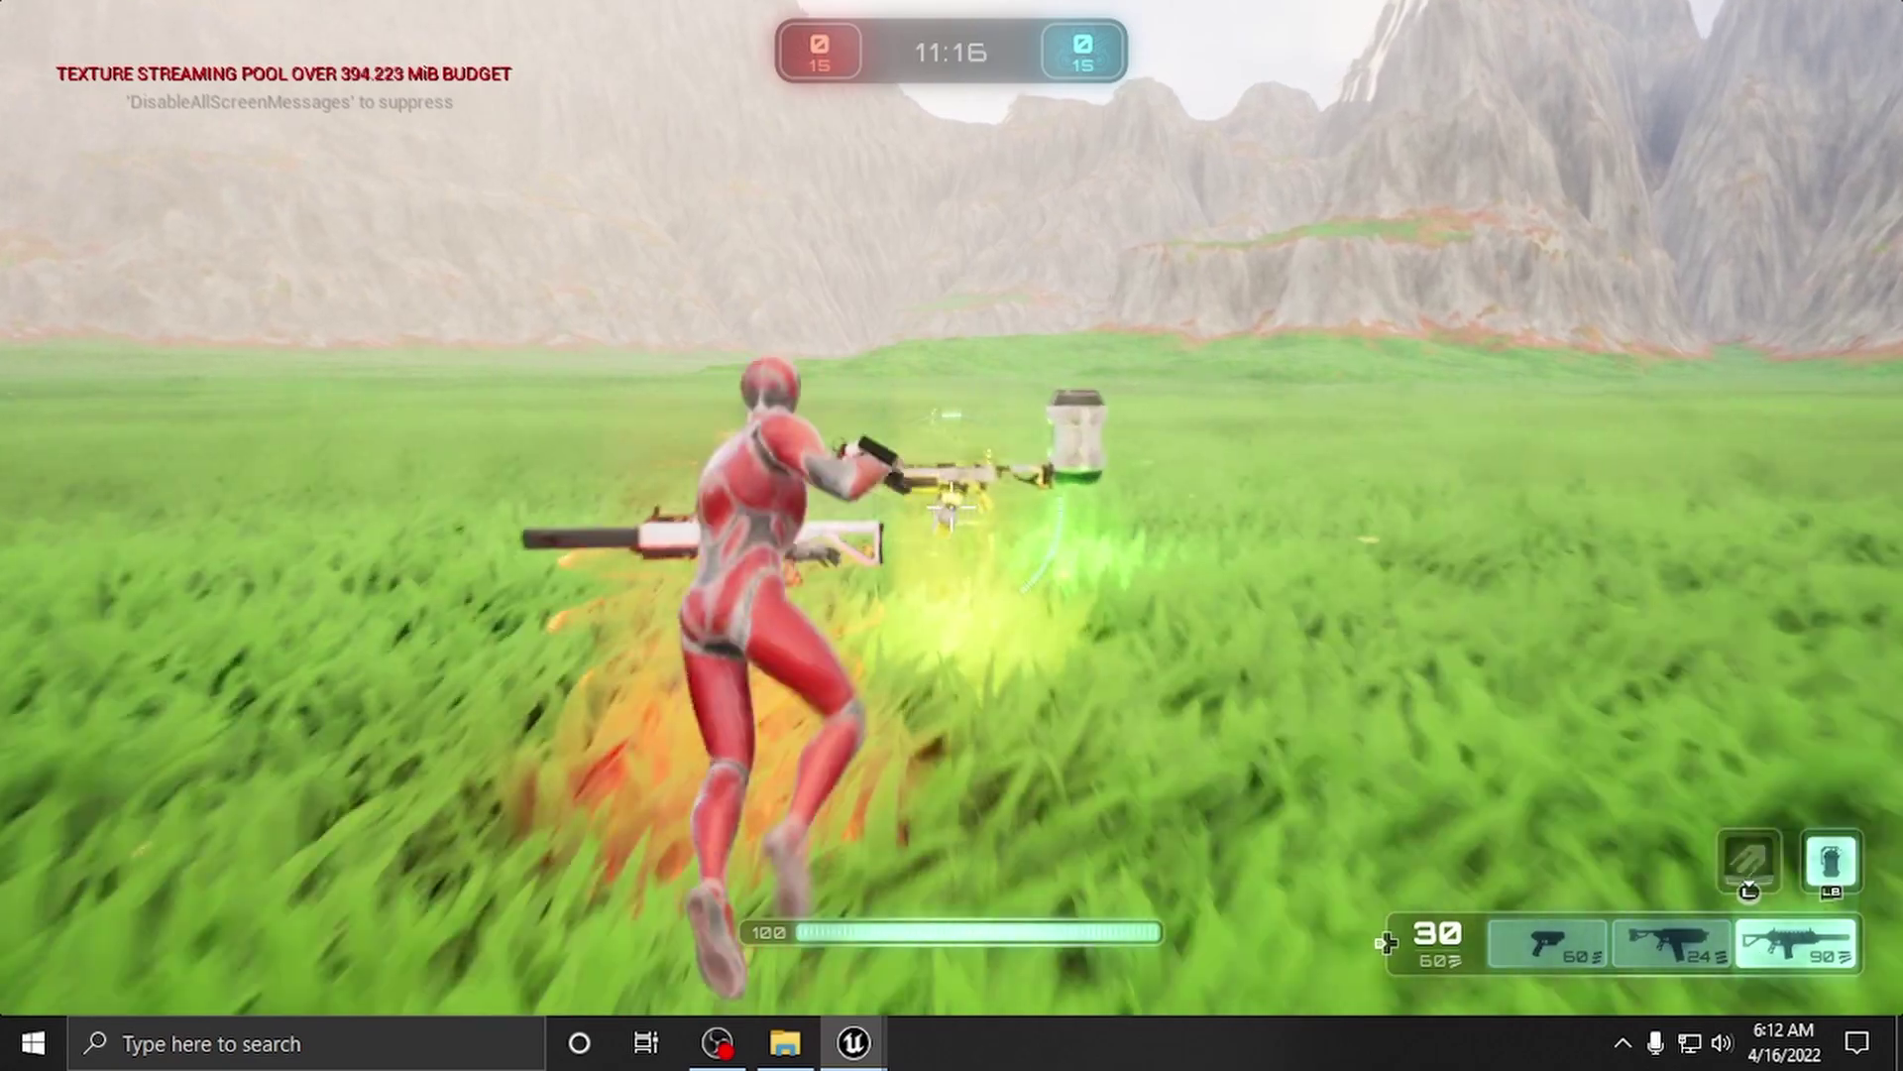
key("w")
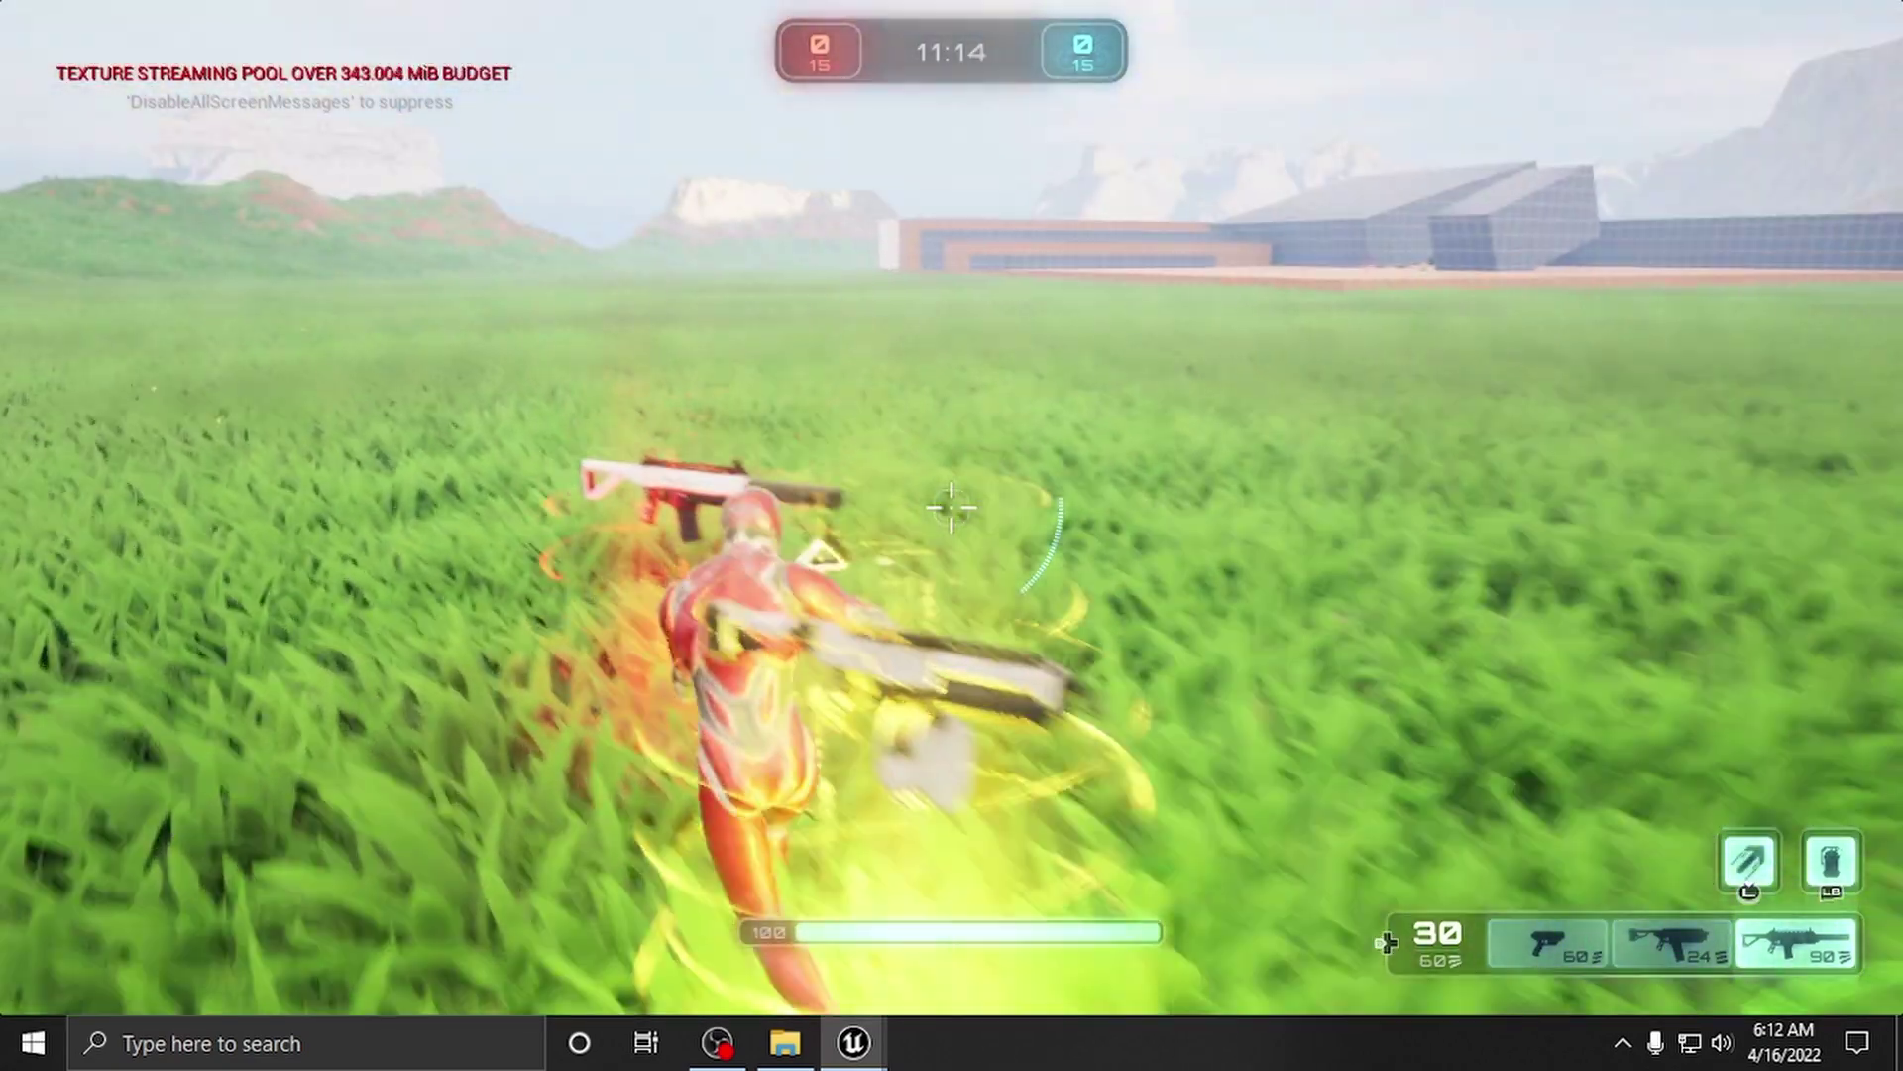
key("w")
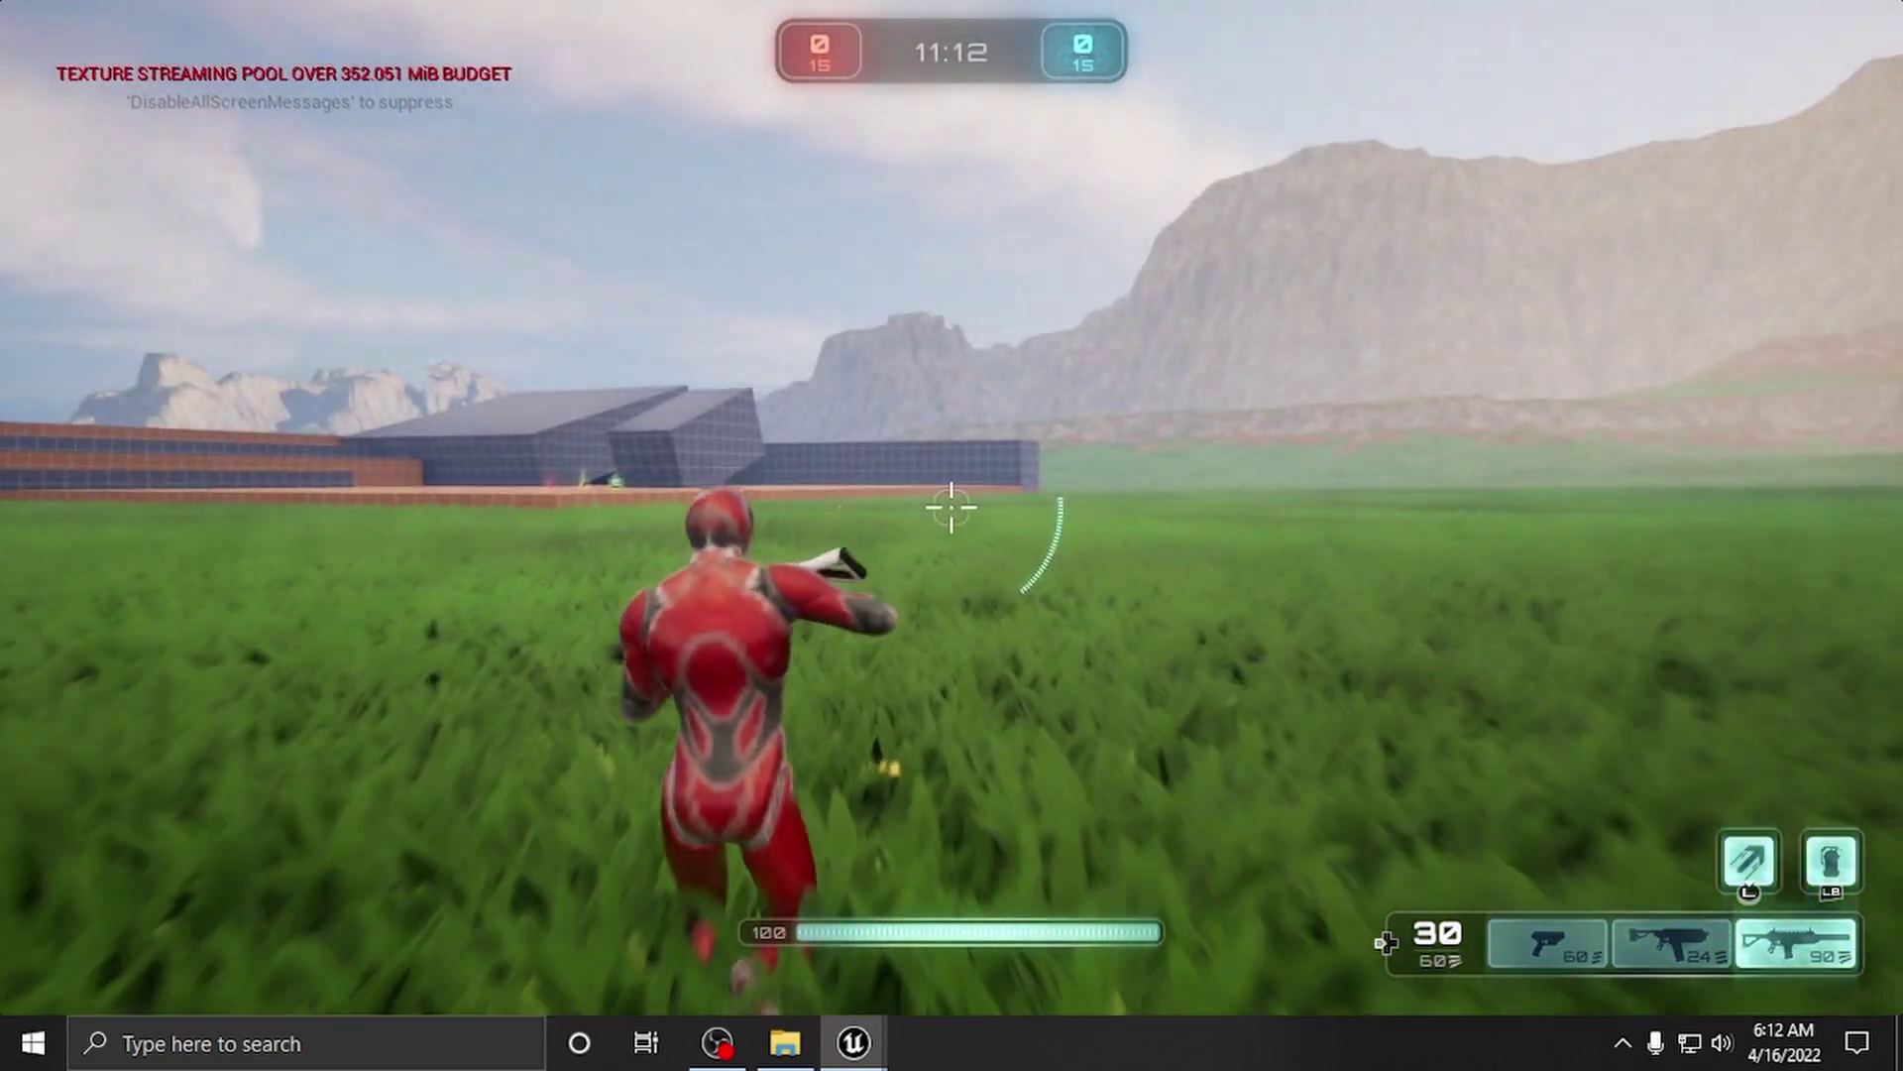
key("Escape")
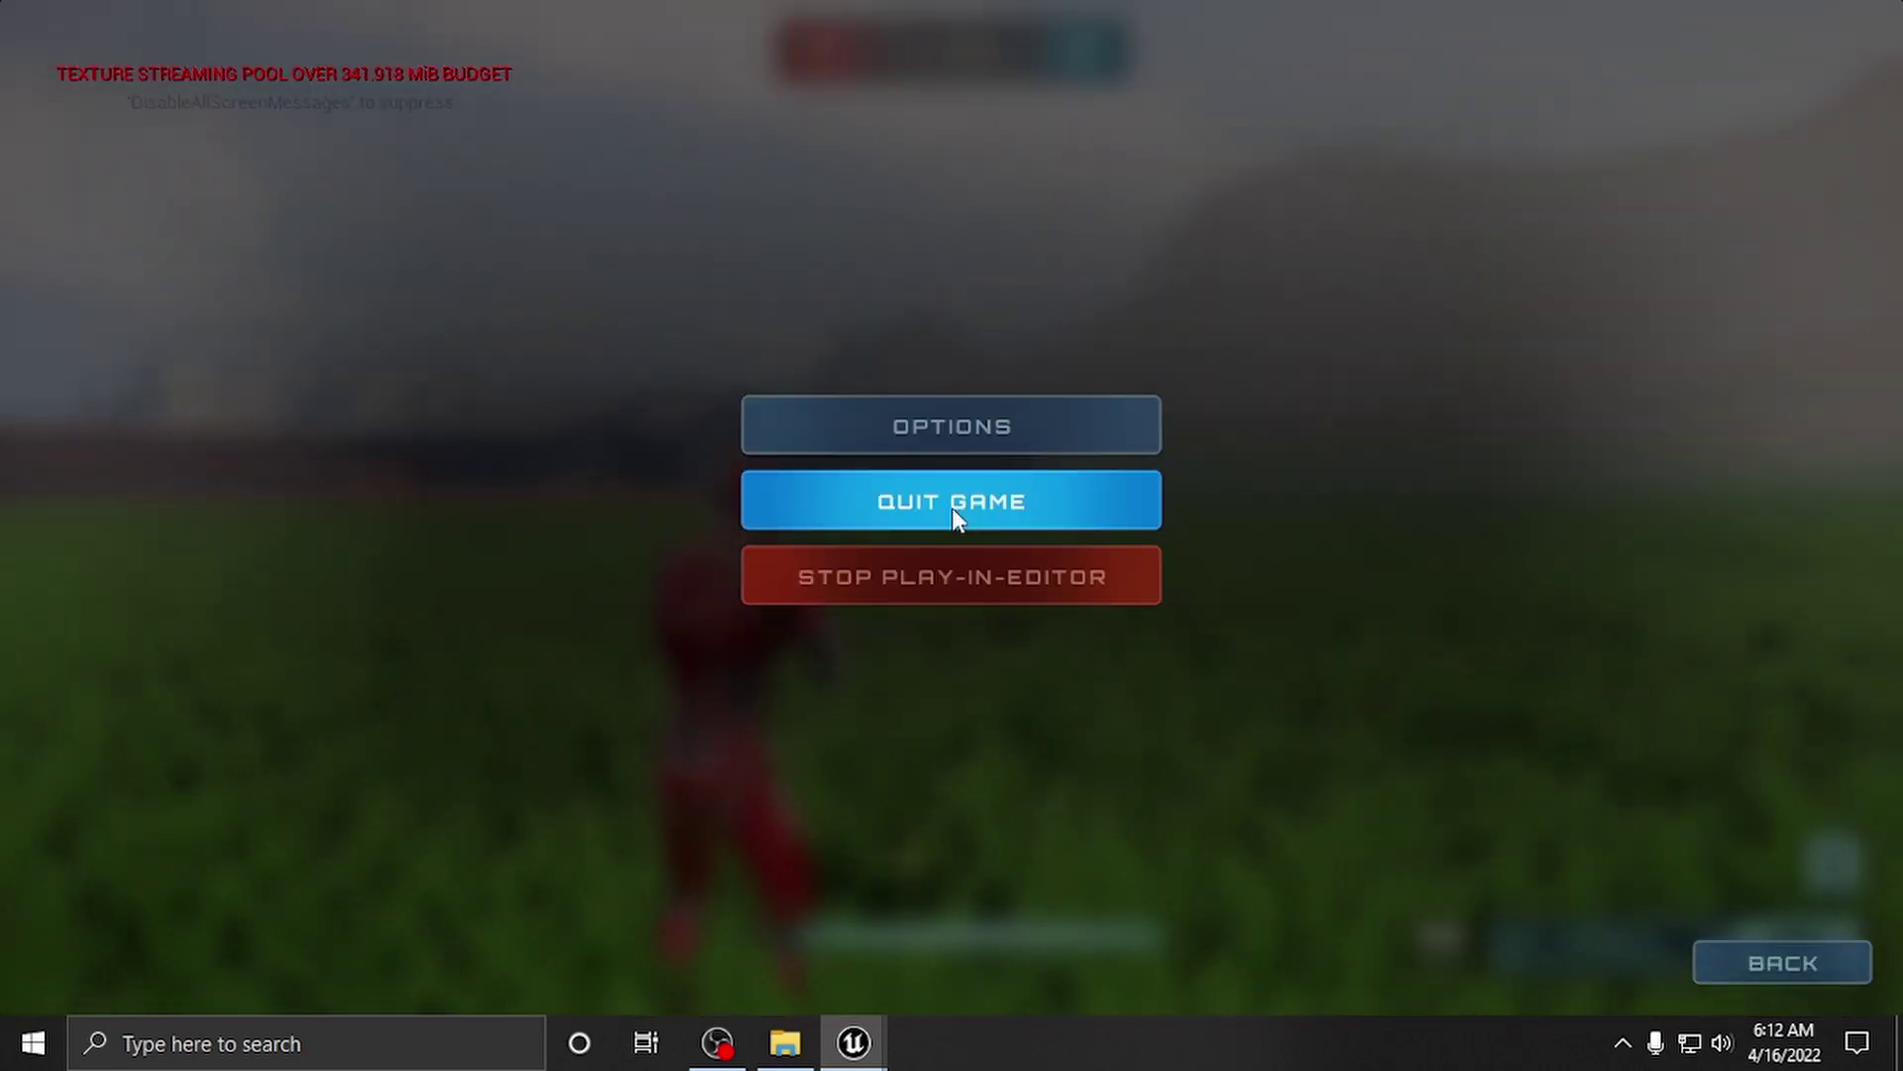
Step: Stop the play-in-editor session and turn the editor camera to look around the landscape
left_click(990, 584)
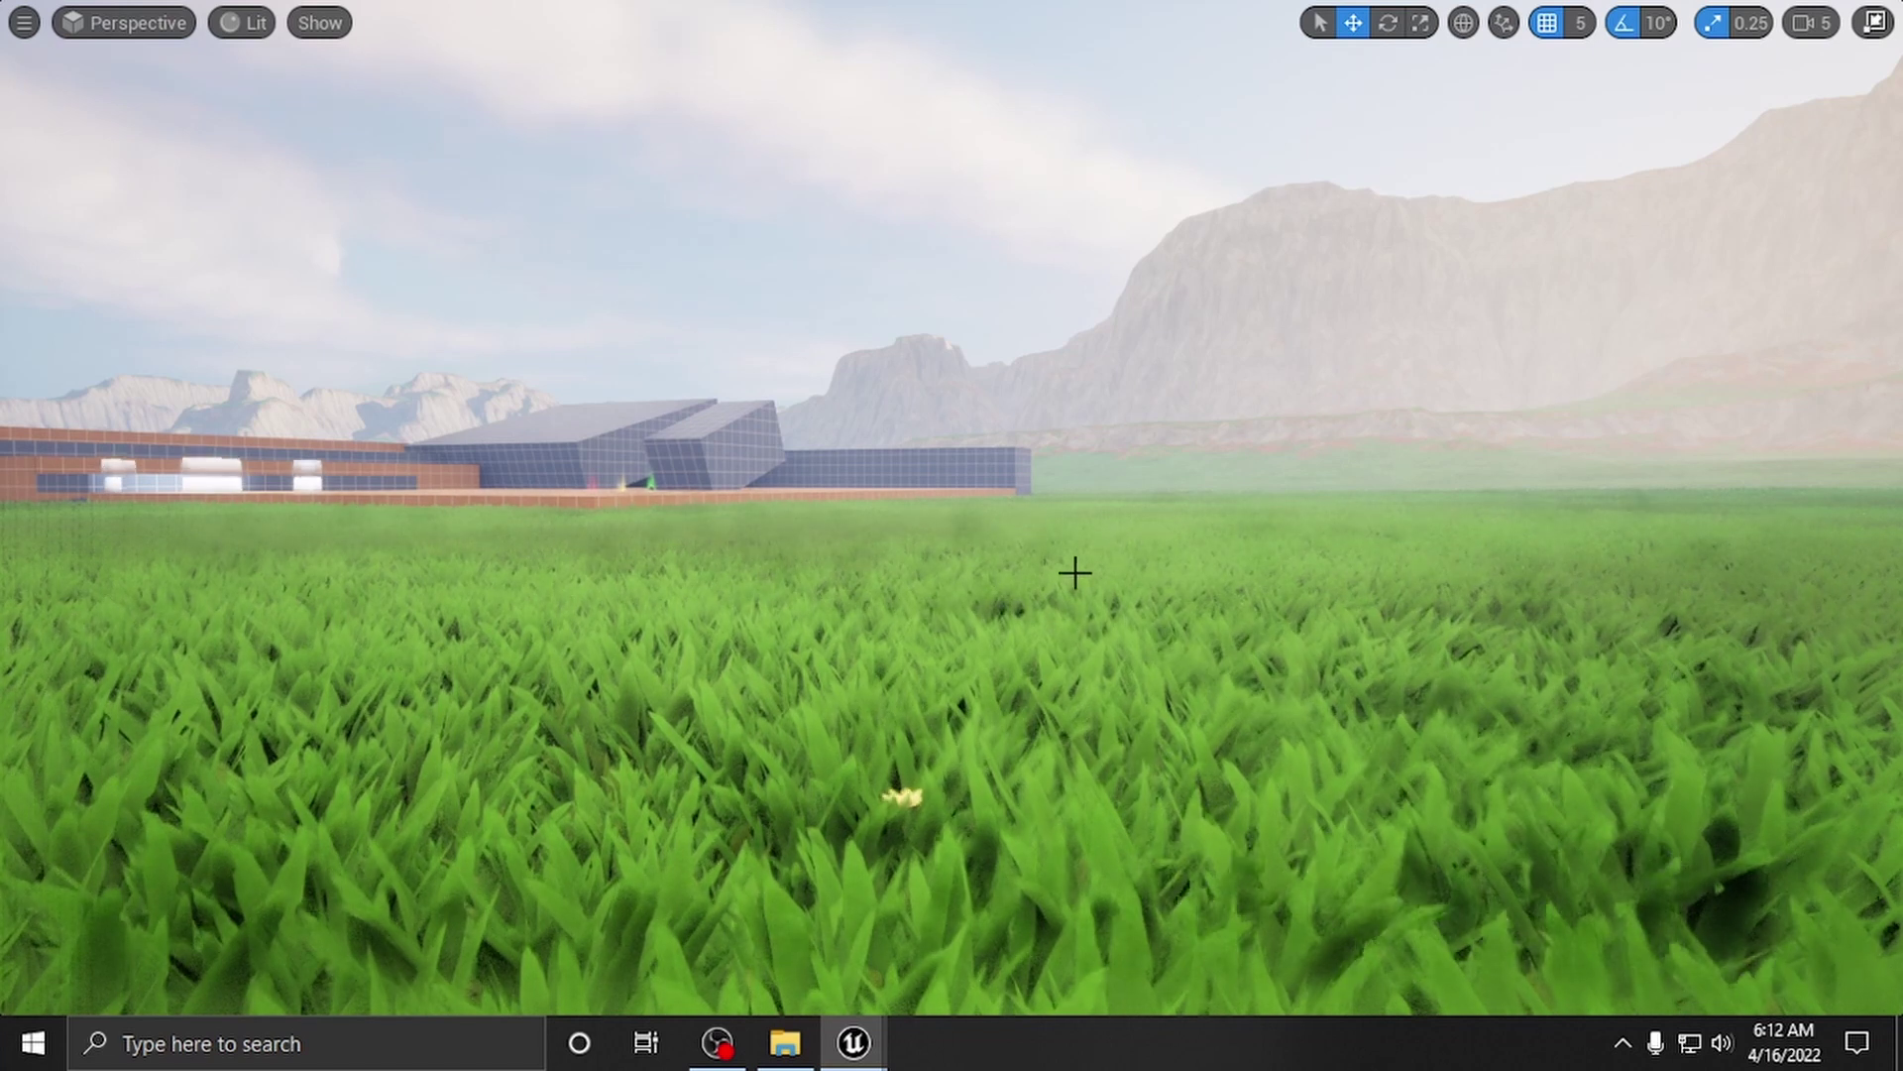
right_click_drag(1143, 541, 991, 511)
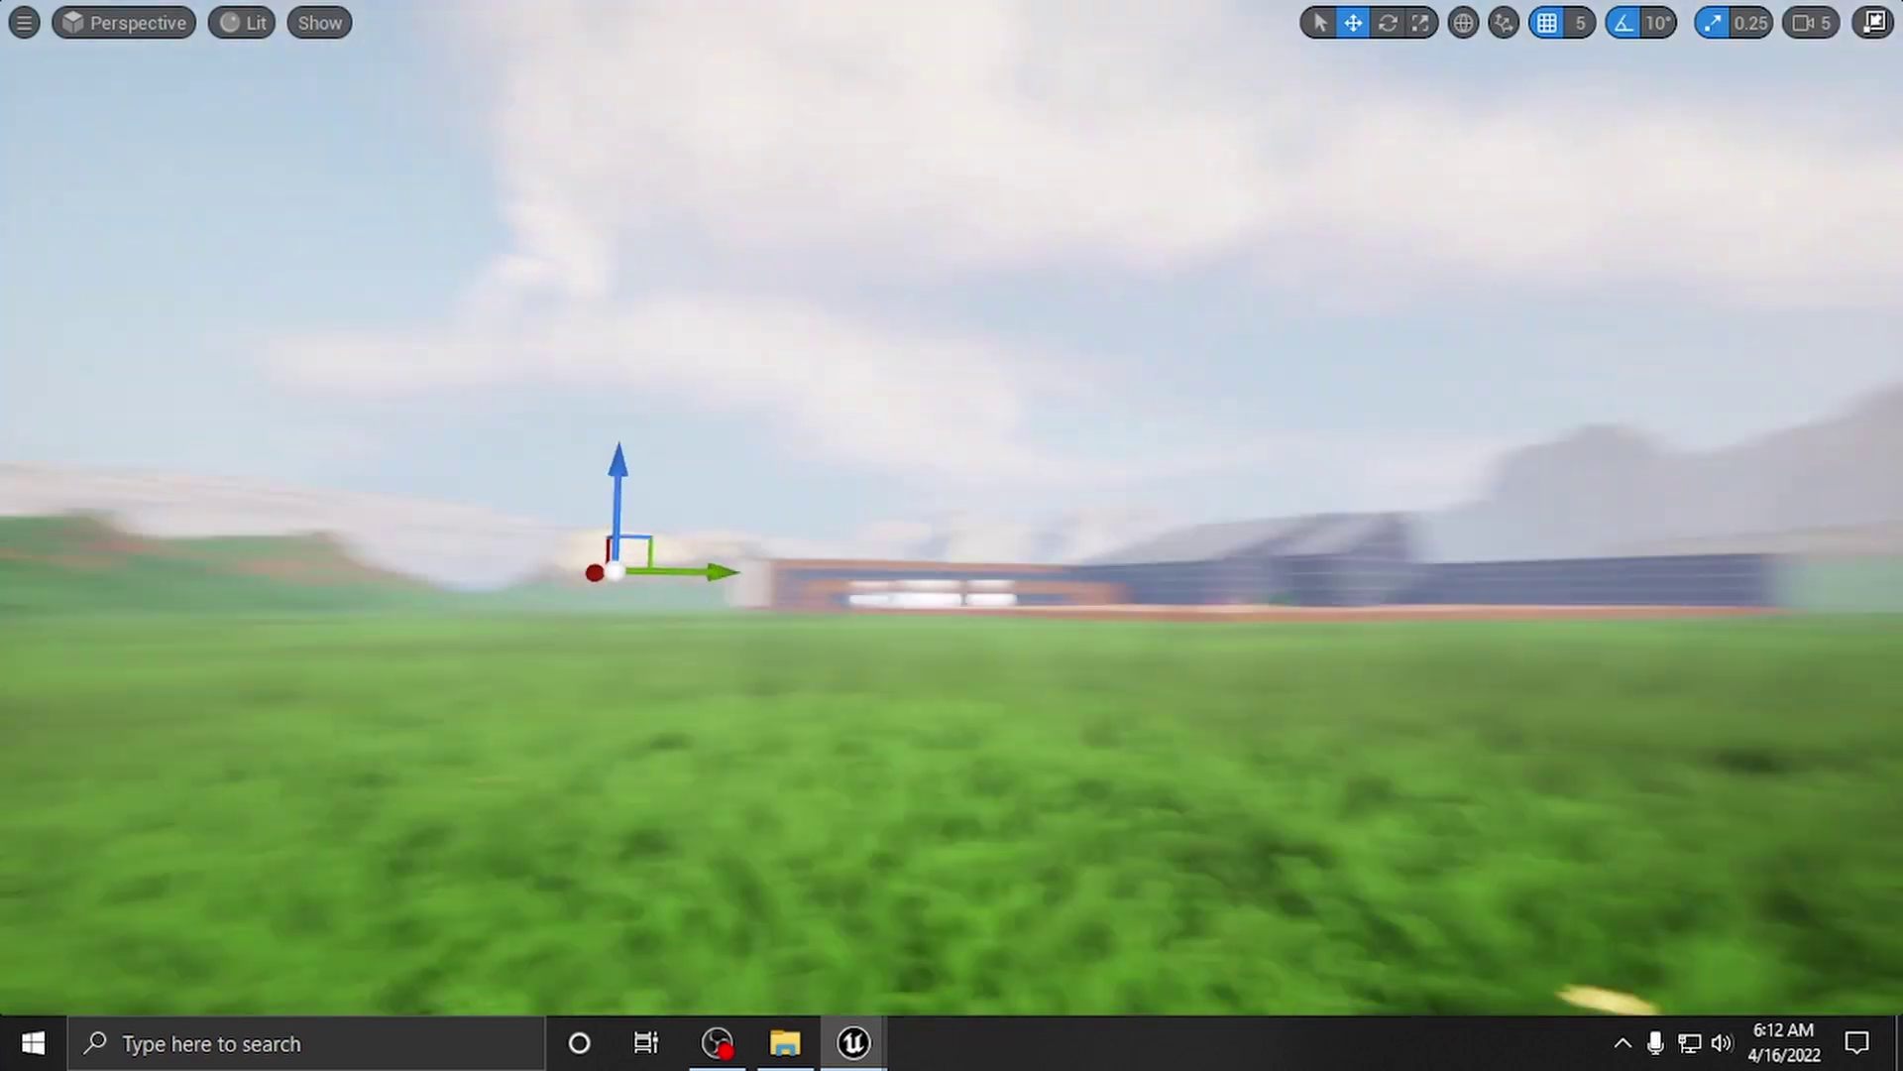
right_click_drag(853, 486, 1119, 533)
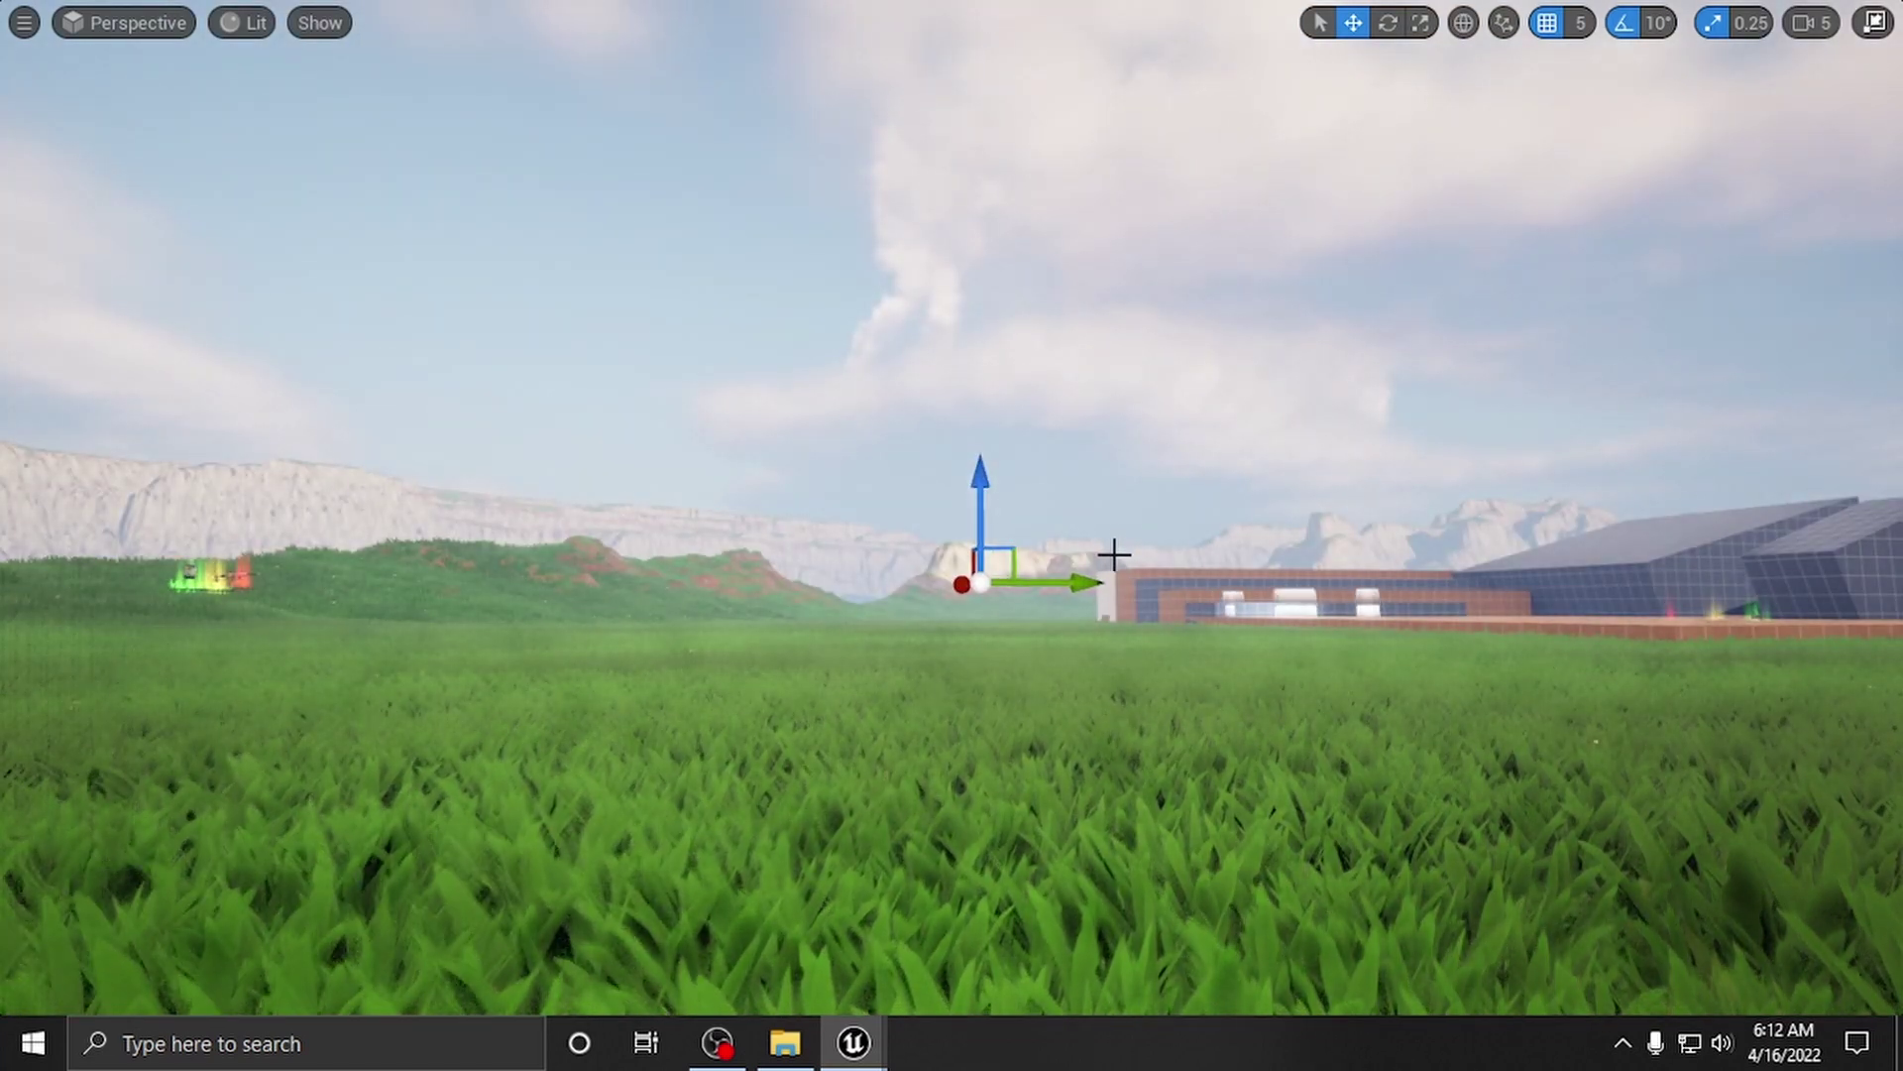
Step: Open and dismiss the landscape's context menu, then frame the view on the gym buildings
right_click(1114, 557)
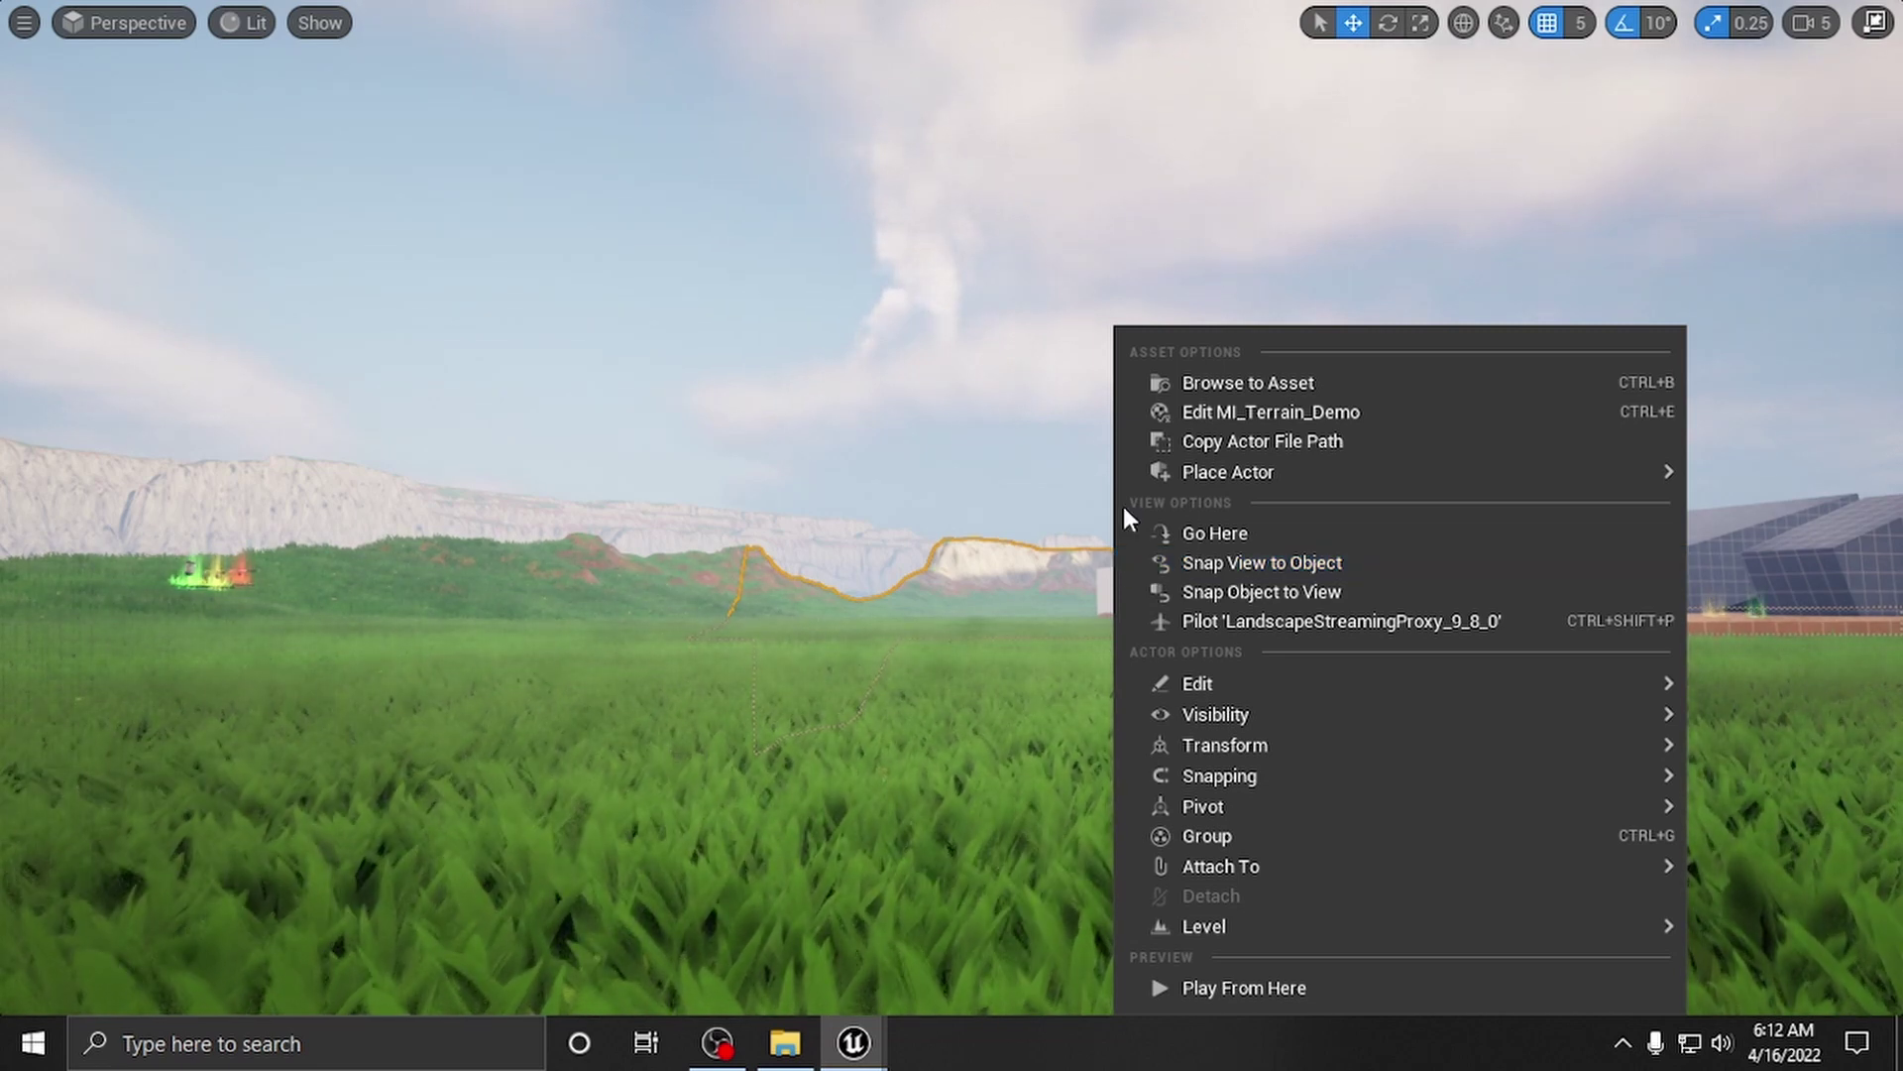
mouse_move(1130, 471)
right_click_drag(623, 413, 674, 421)
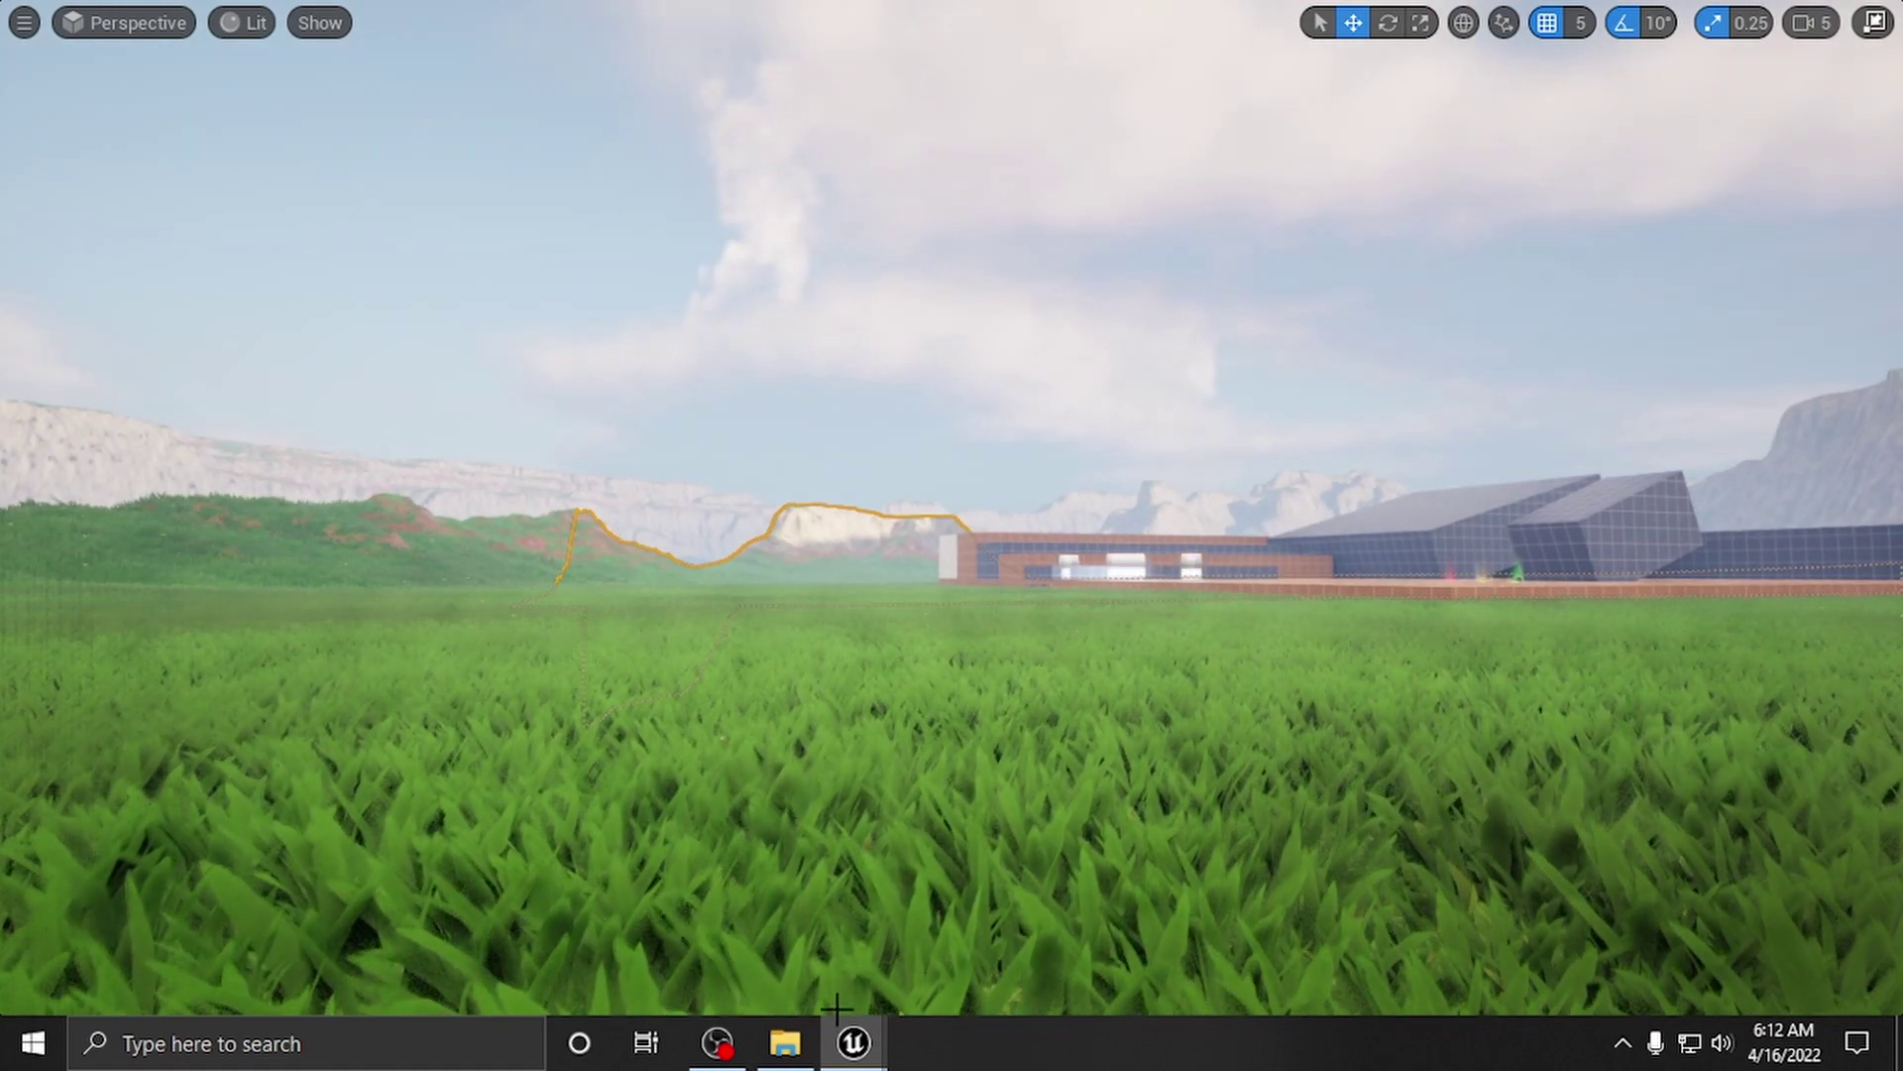
mouse_move(852, 1041)
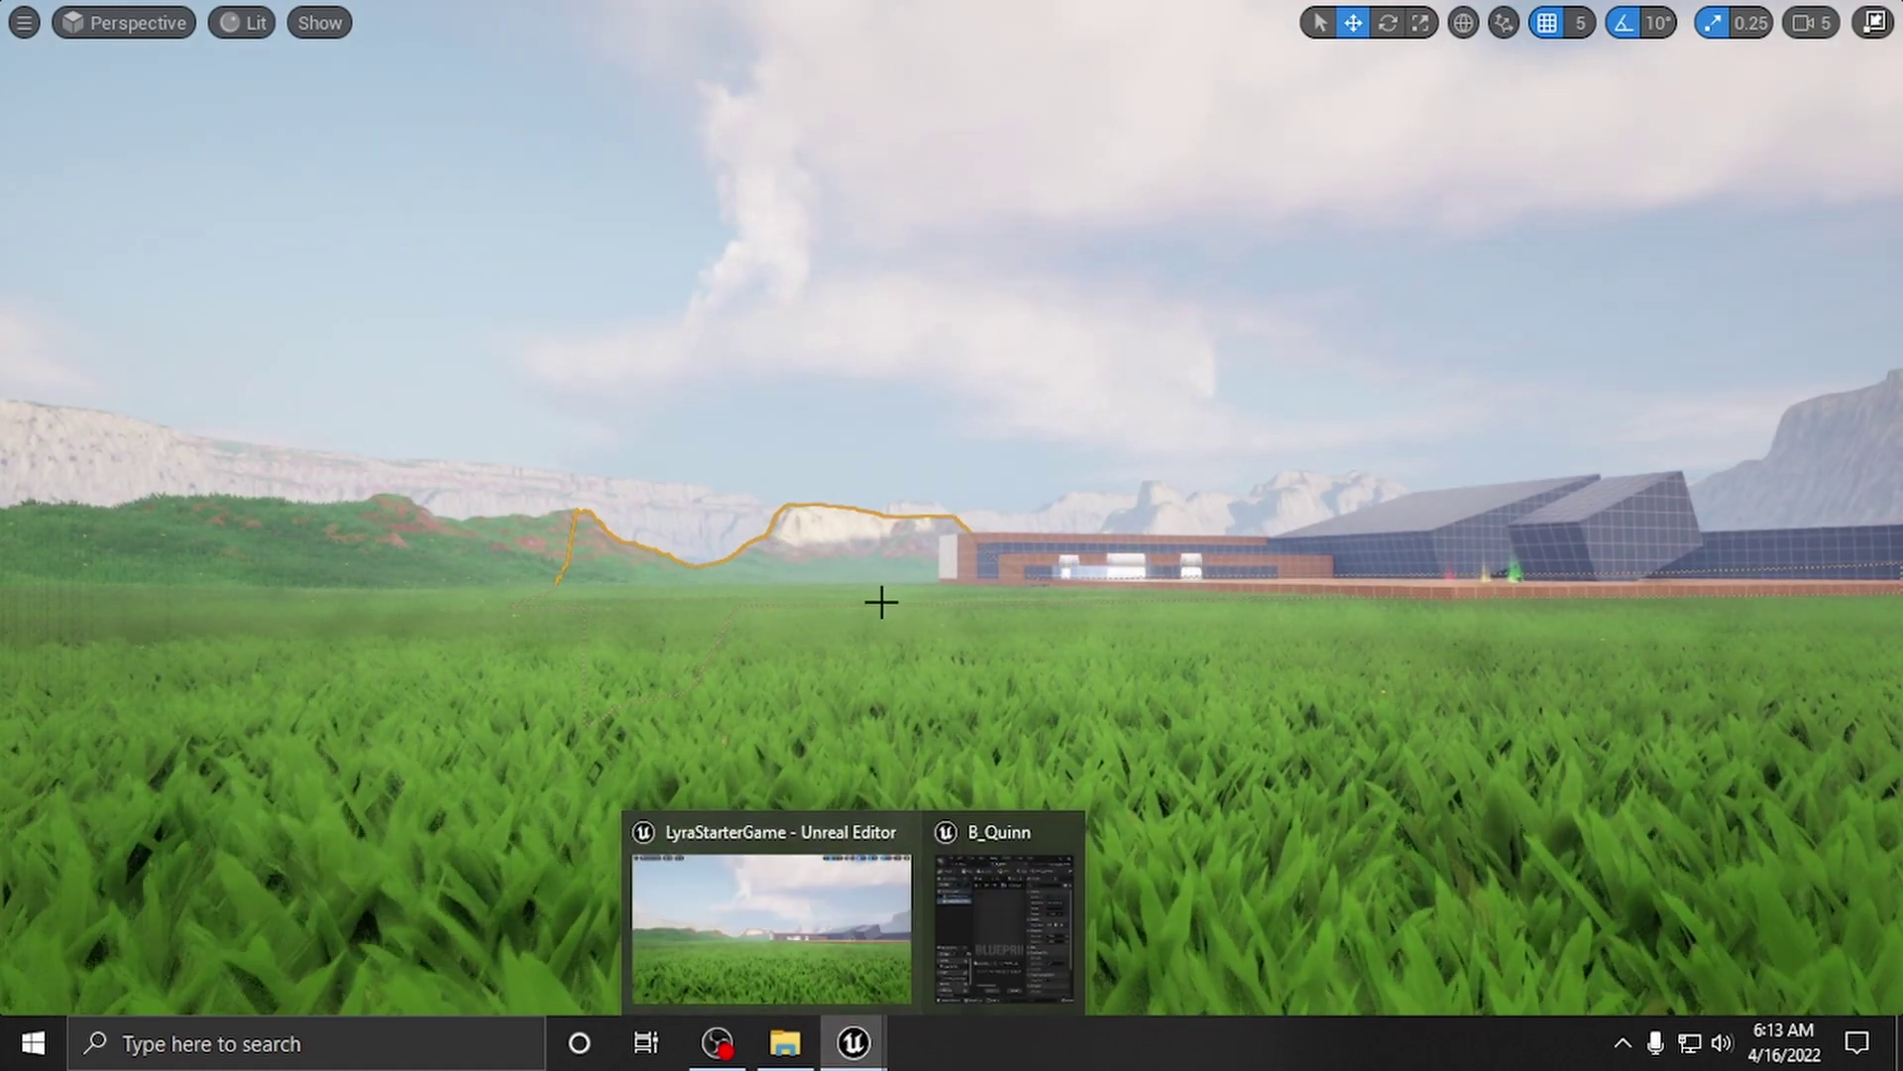
right_click_drag(882, 578, 932, 525)
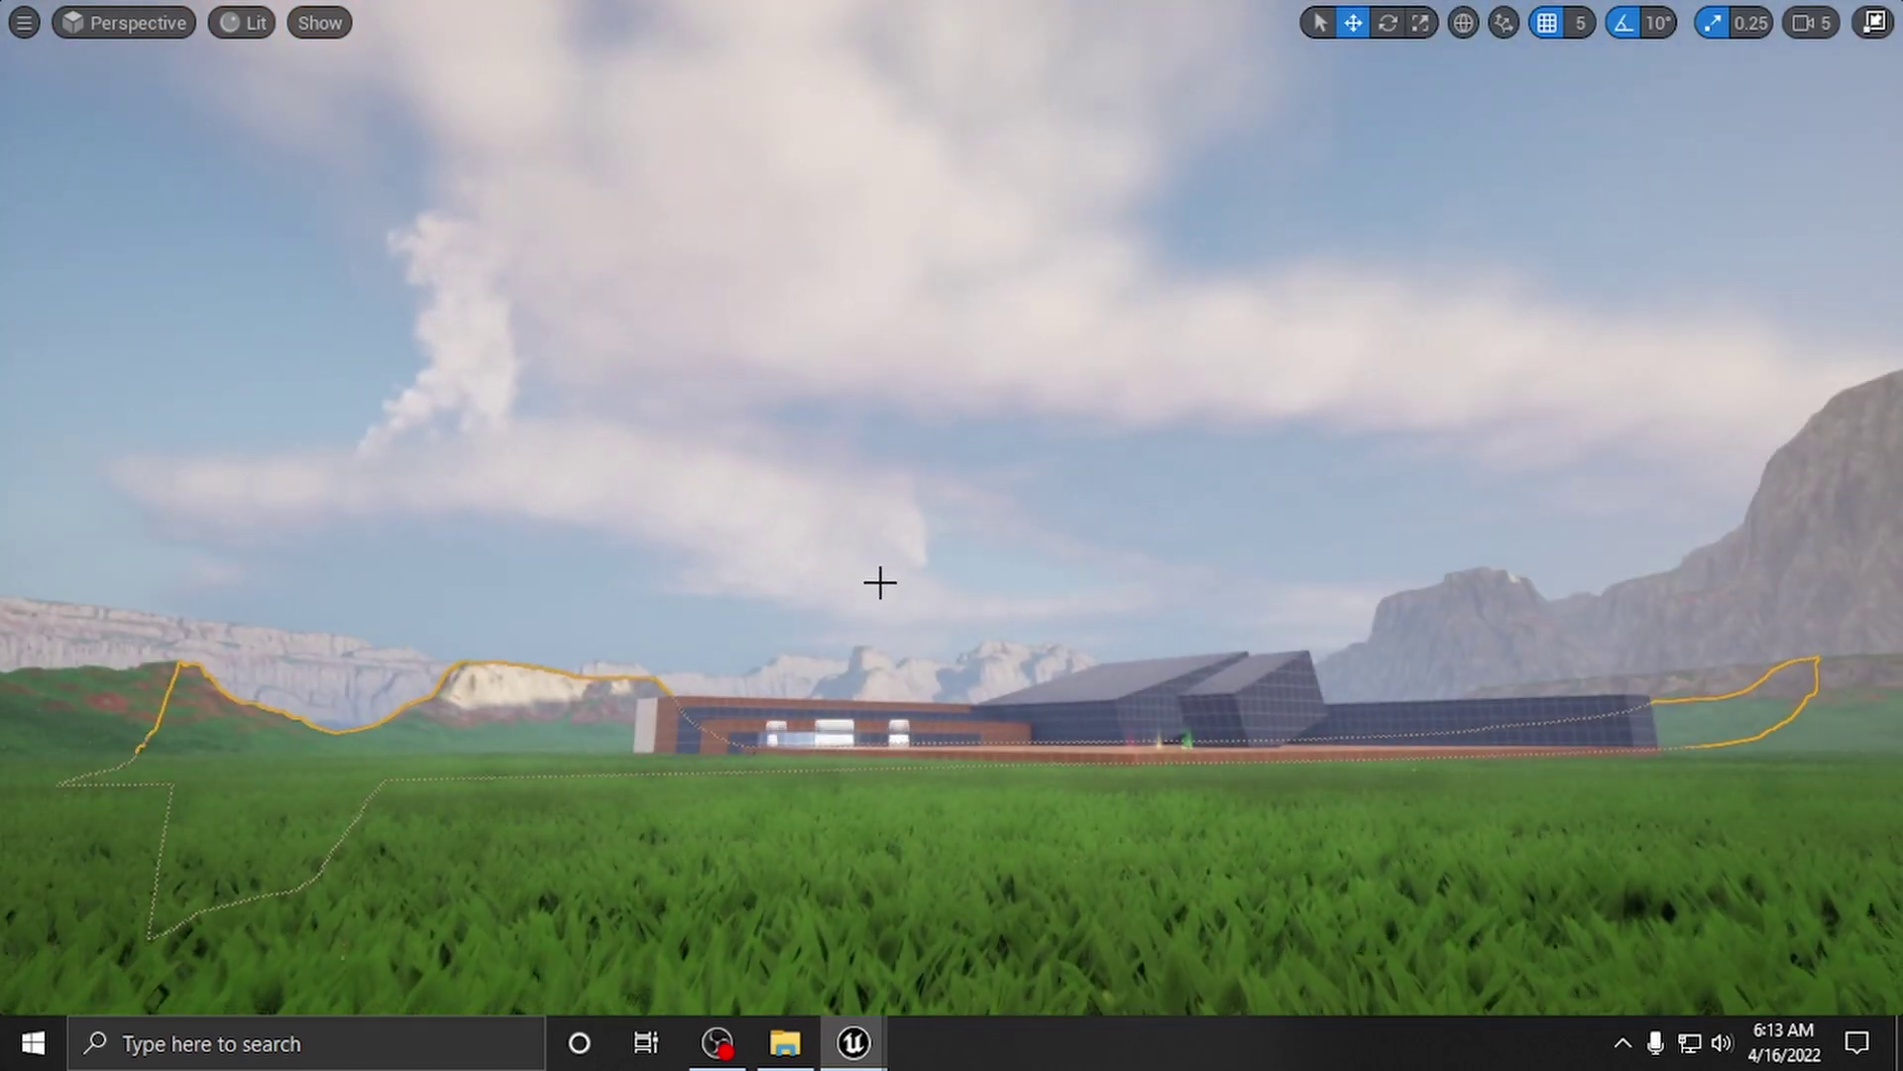